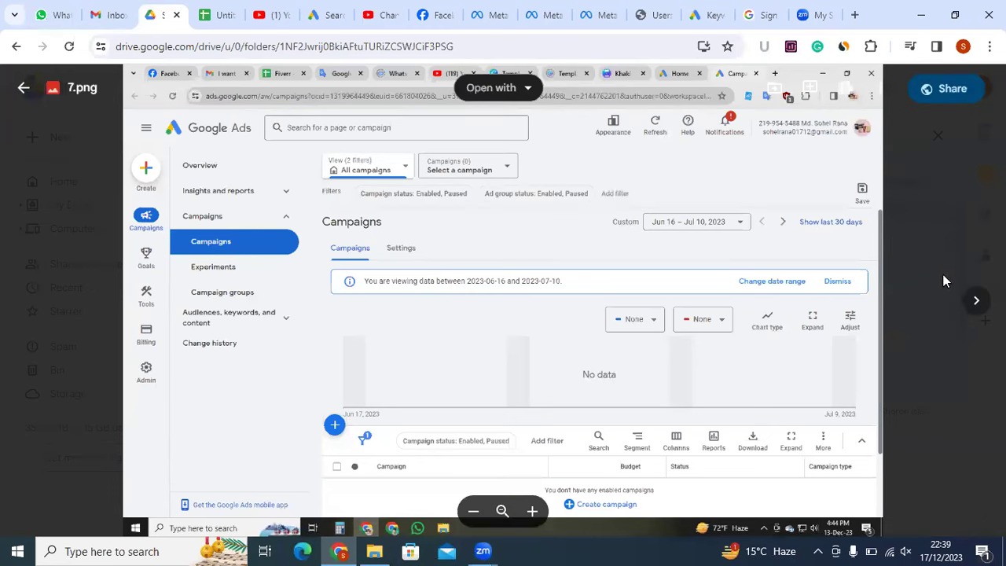
# Review the student's assignment screenshots from 7.png through 11.png, then close the image preview
pyautogui.click(975, 300)
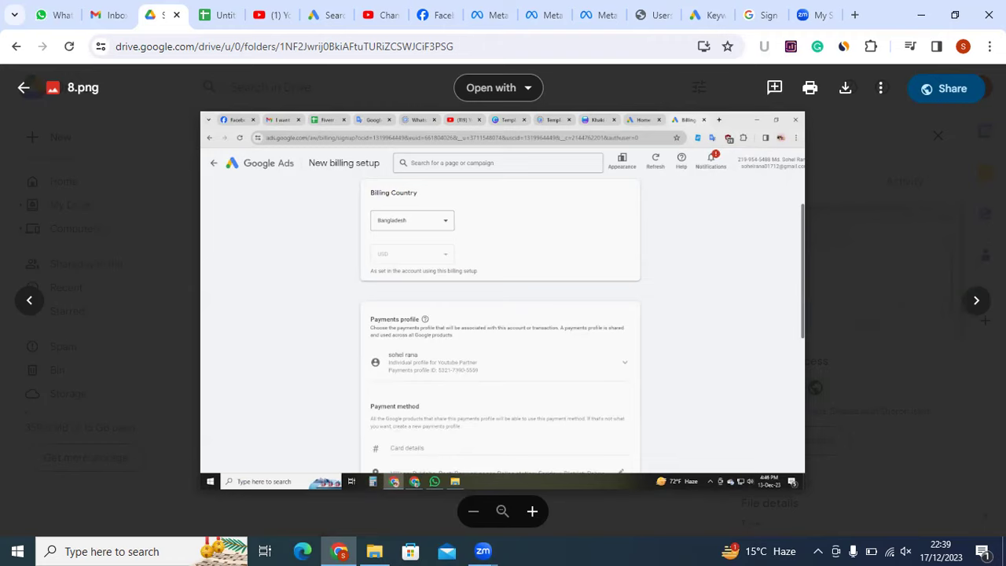
pyautogui.click(977, 308)
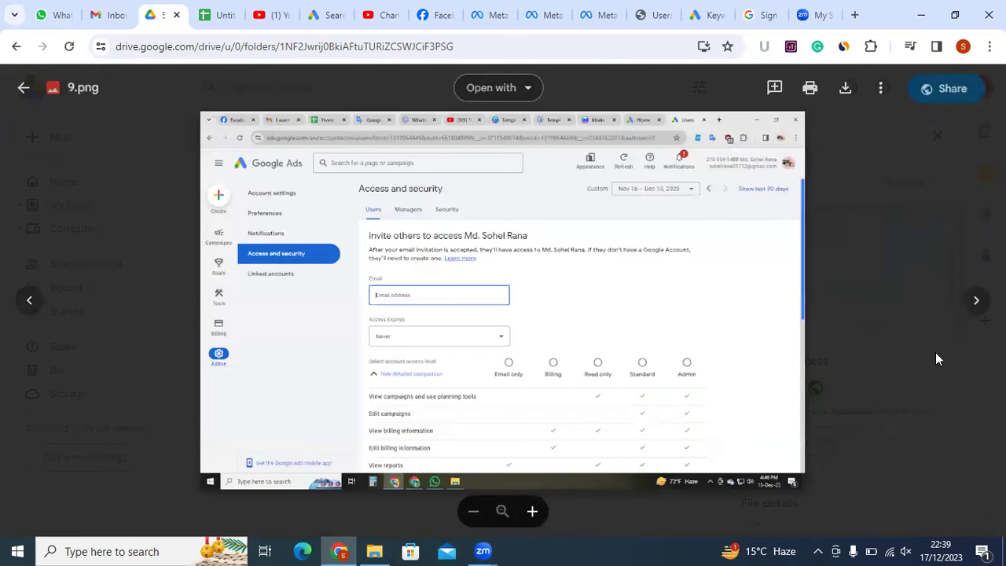
pyautogui.click(976, 300)
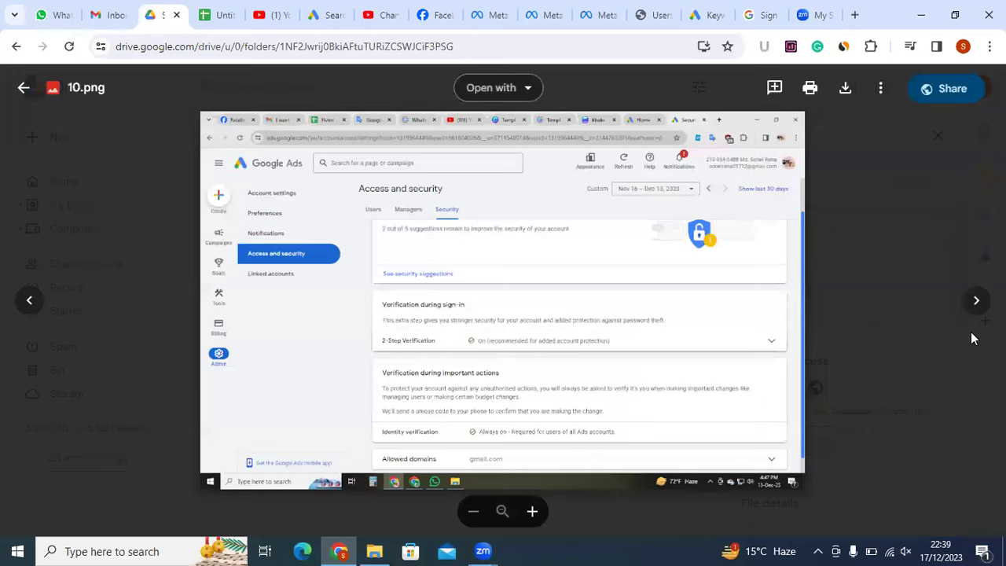
pyautogui.click(976, 300)
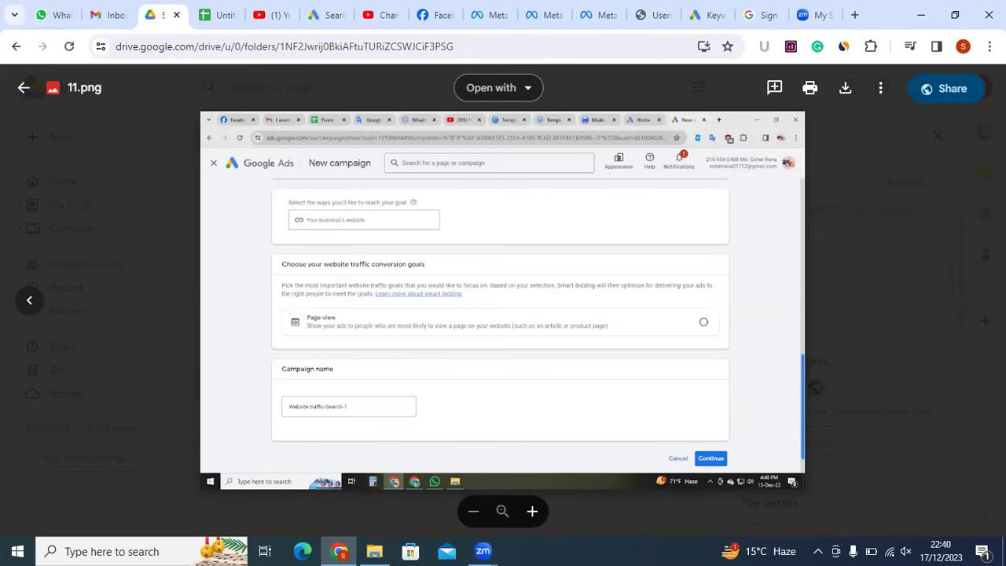
pyautogui.click(903, 302)
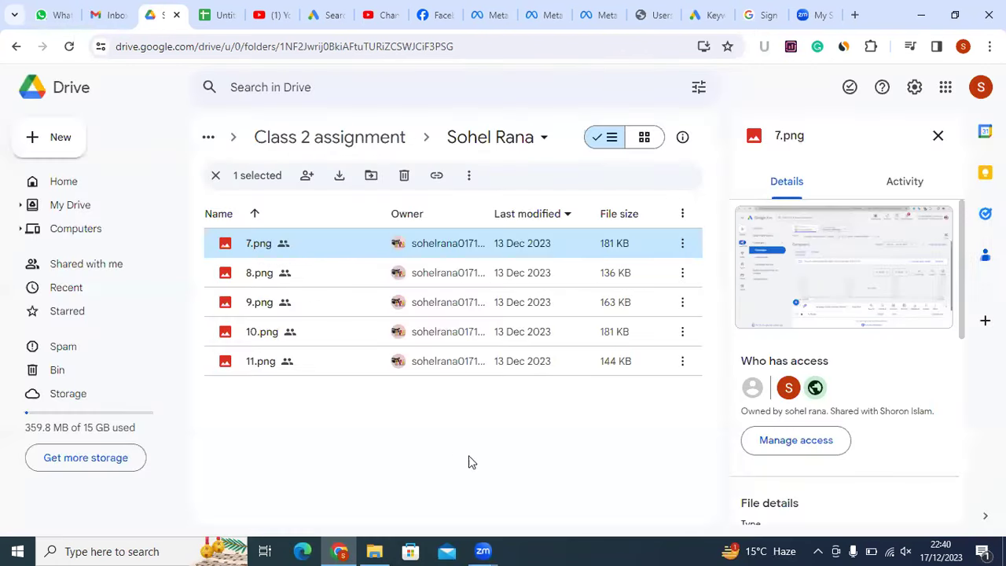
# Go back up to the Class 2 assignment folder and look over the submissions in it
pyautogui.click(495, 142)
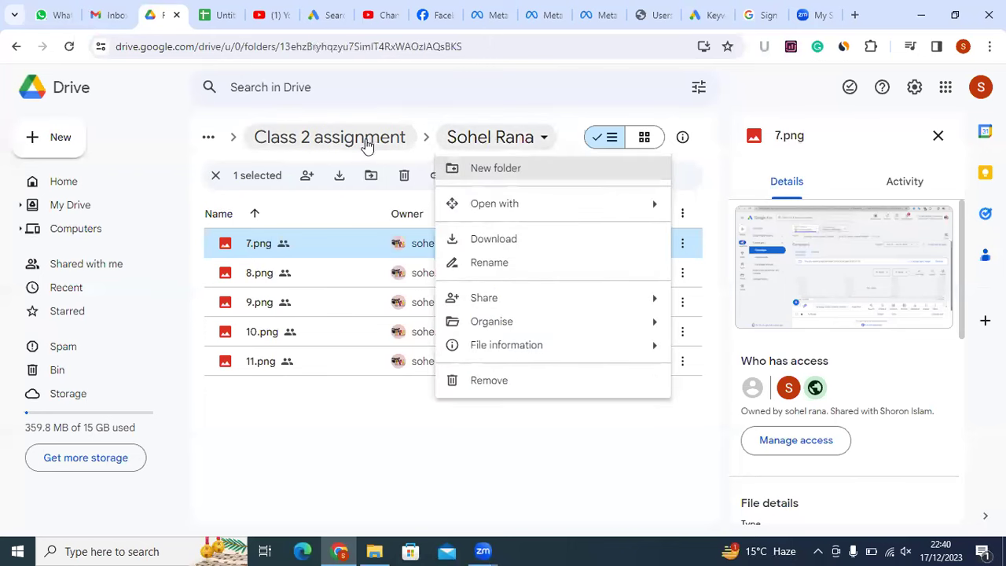
pyautogui.click(367, 143)
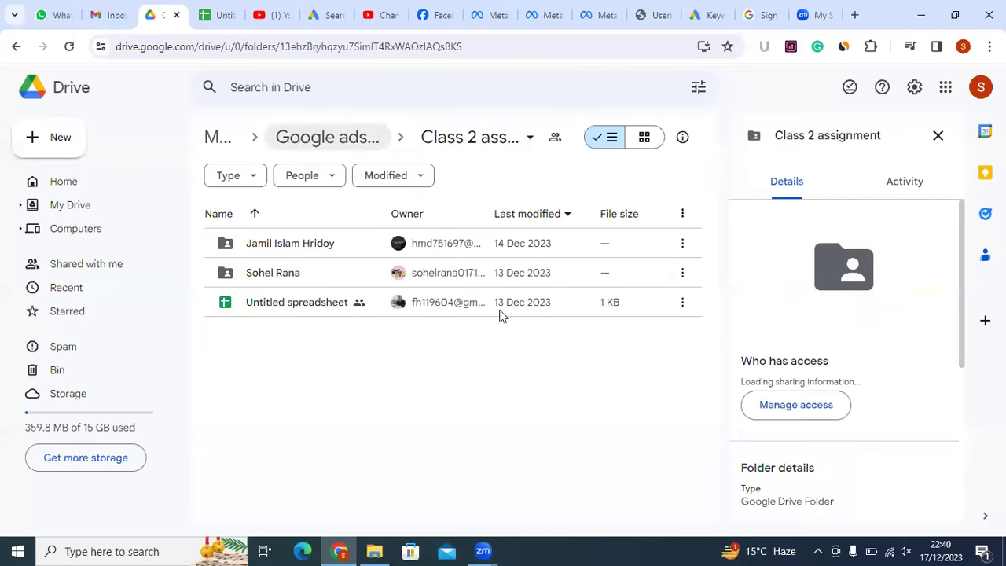
pyautogui.hotkey('ctrl', 'a')
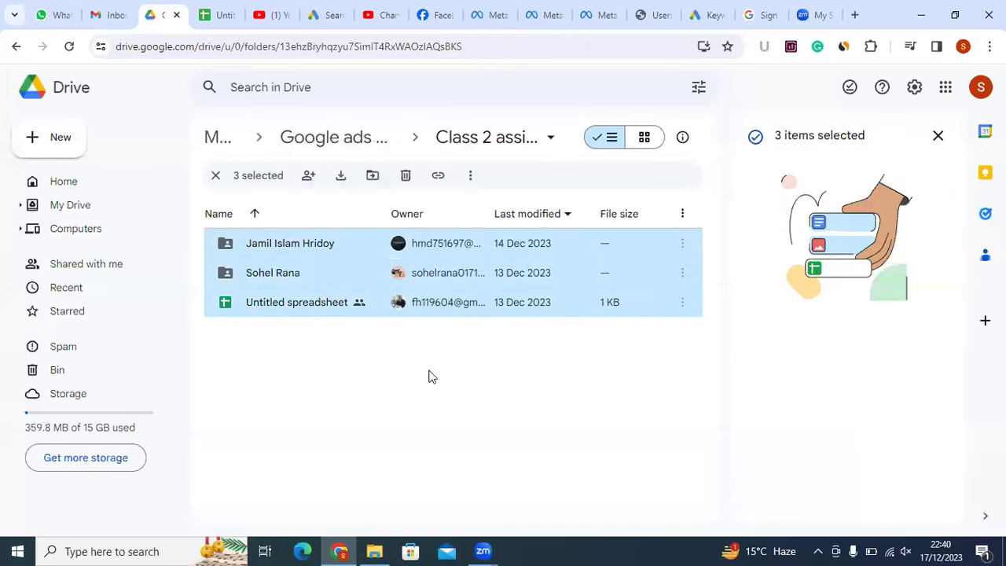
pyautogui.click(425, 364)
# Go up to the Google ads course batch 1 hw folder and check the Class 3 assignment folder for submissions
pyautogui.click(304, 146)
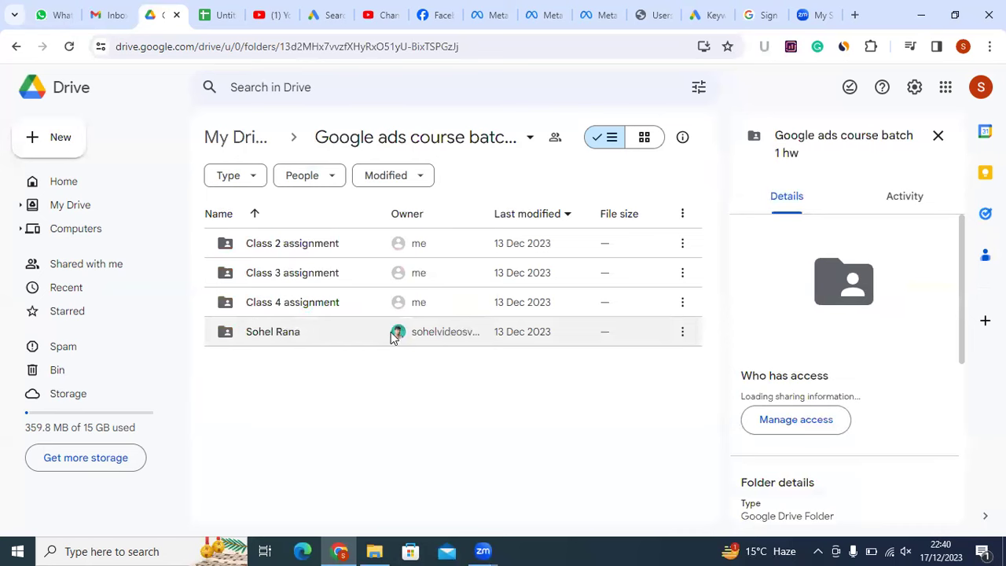
pyautogui.click(325, 341)
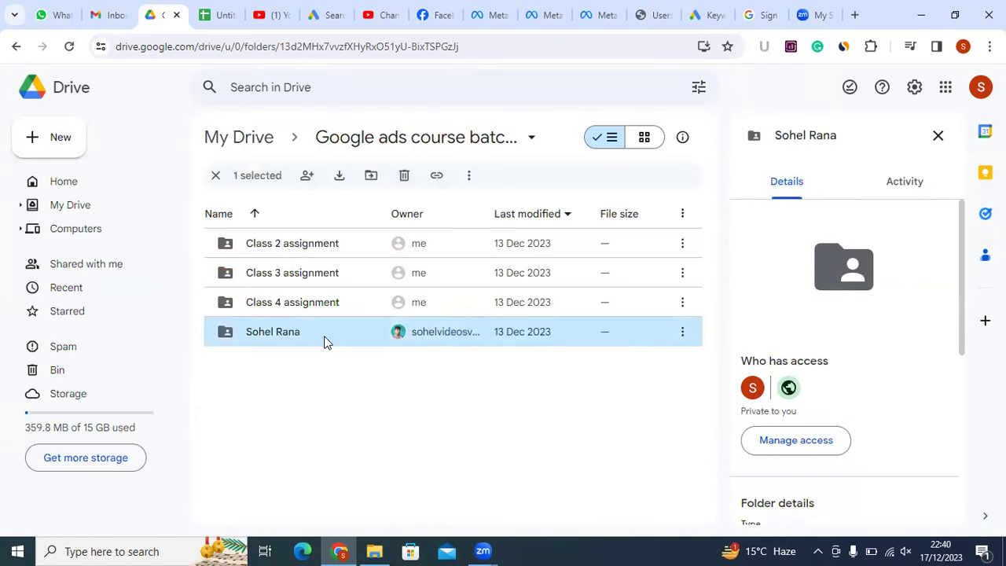
pyautogui.click(287, 370)
pyautogui.doubleClick(285, 277)
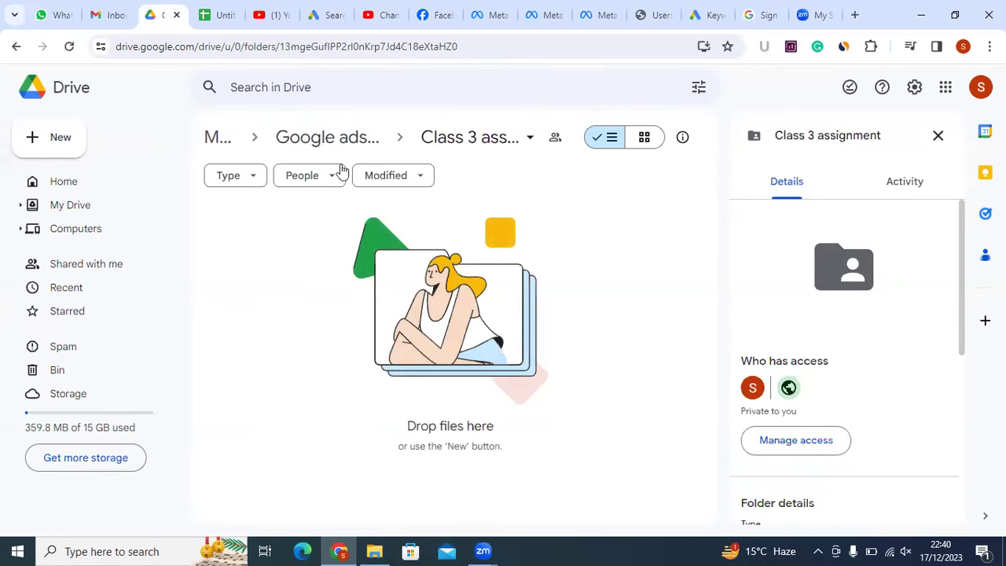
pyautogui.click(314, 139)
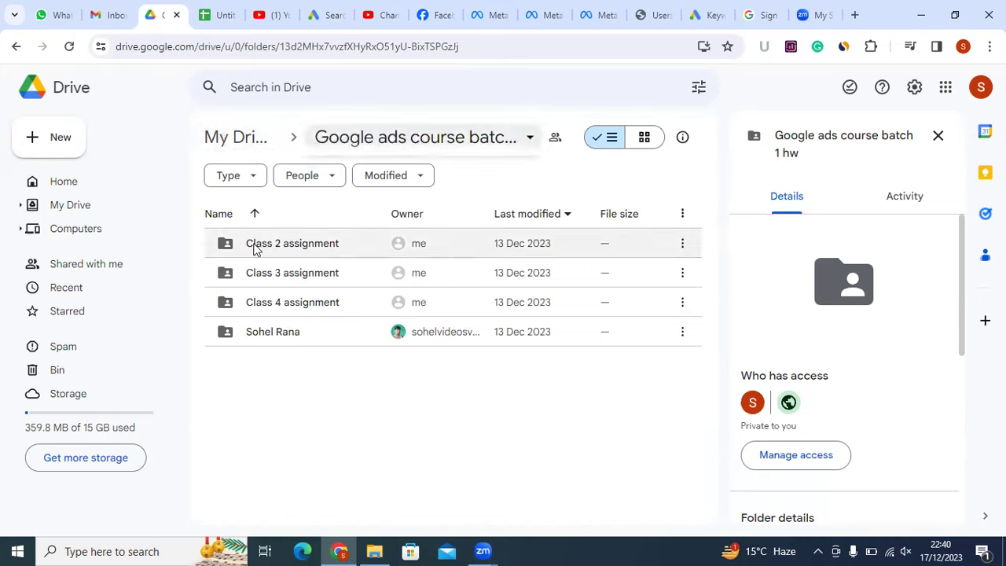
pyautogui.click(351, 140)
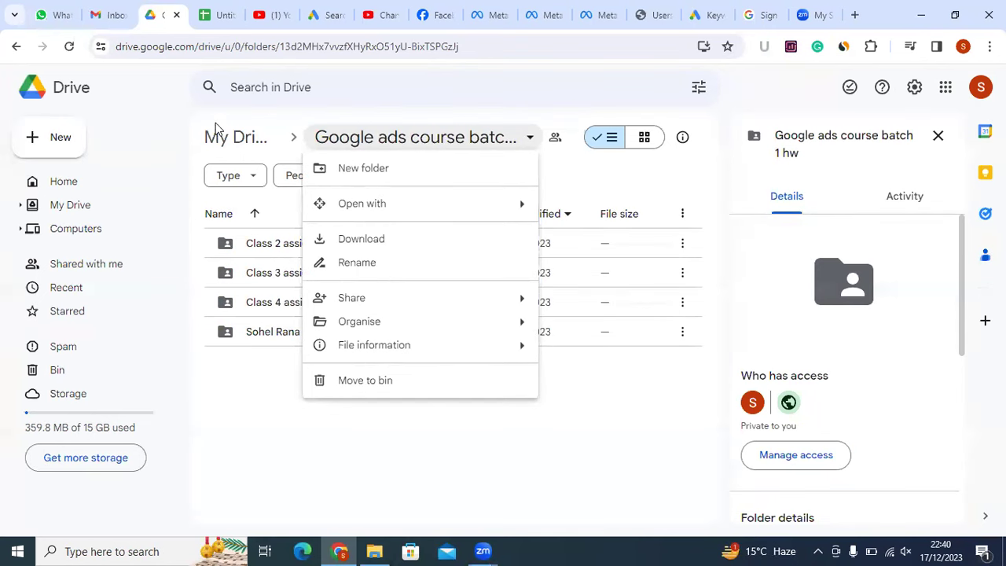
pyautogui.click(253, 242)
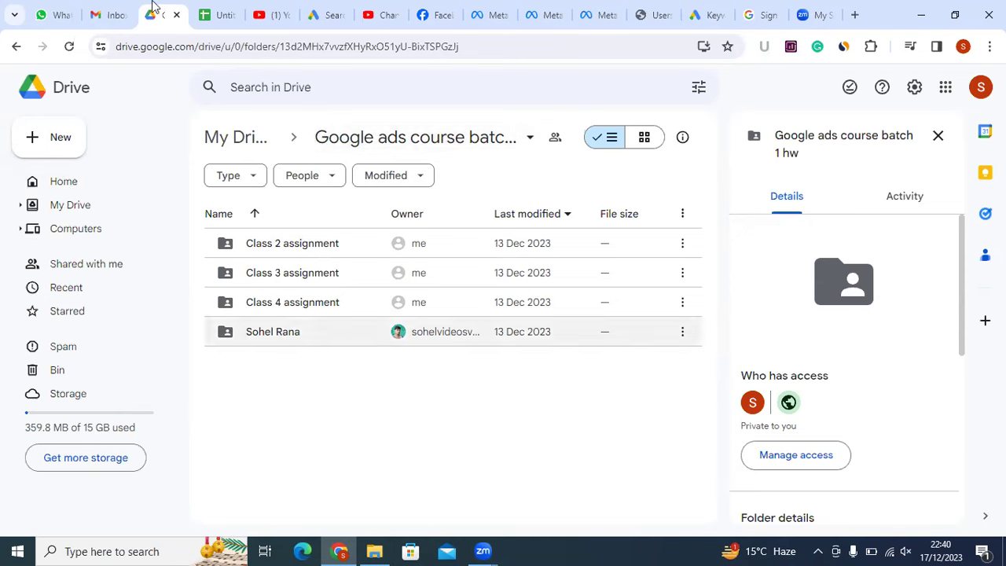
# Switch to WhatsApp and copy the message listing the Google Ads class topics from the individual chat below the pinned groups
pyautogui.click(49, 14)
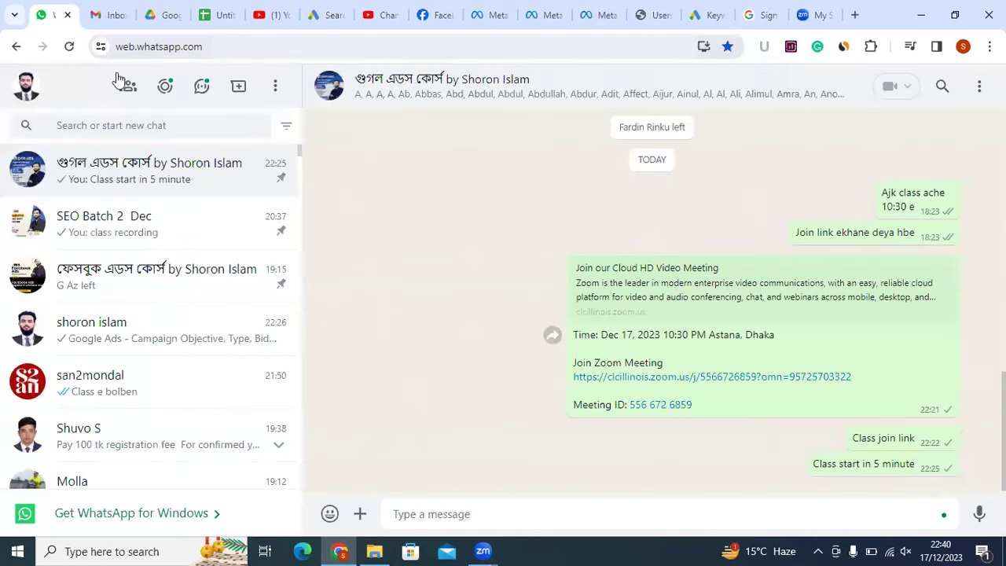
pyautogui.click(144, 330)
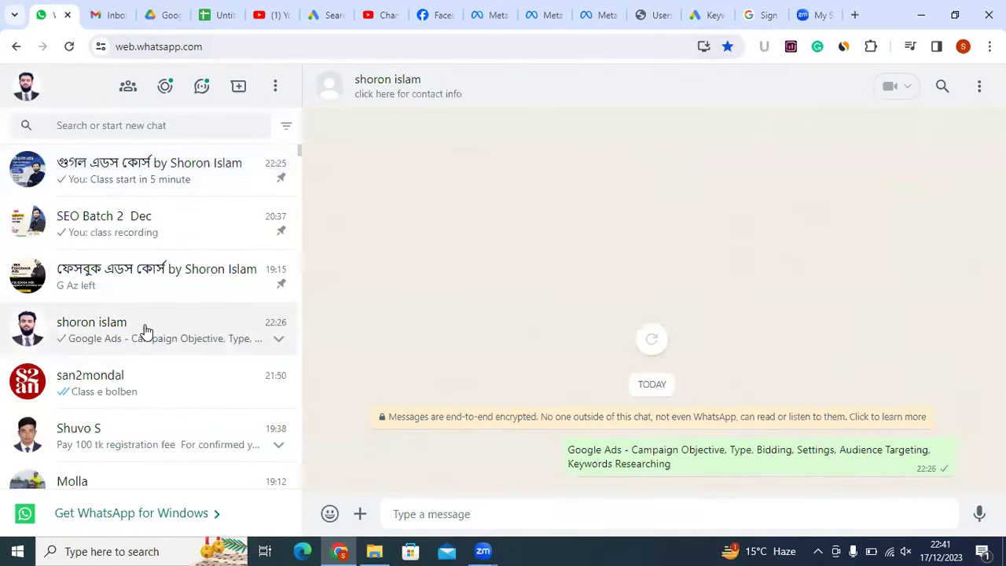
pyautogui.tripleClick(570, 451)
pyautogui.hotkey('ctrl', 'c')
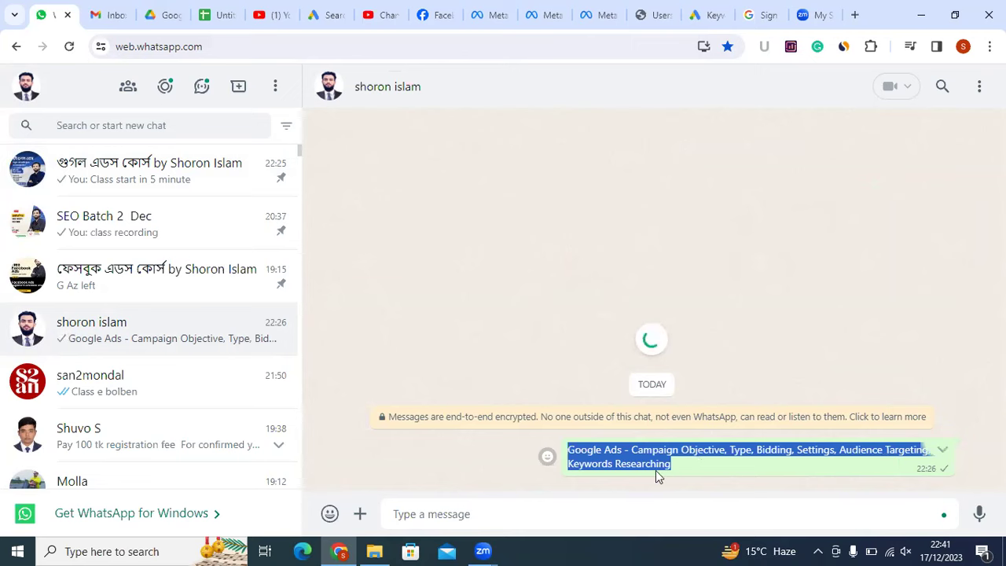
pyautogui.click(679, 468)
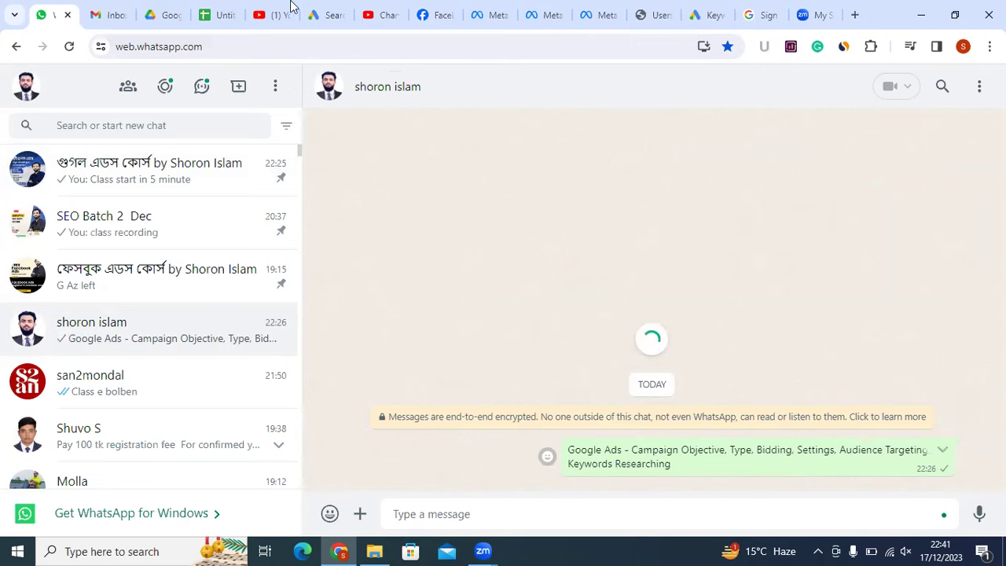
# Open Google Docs through Gmail's Google apps and create a blank document
pyautogui.click(161, 10)
pyautogui.click(119, 8)
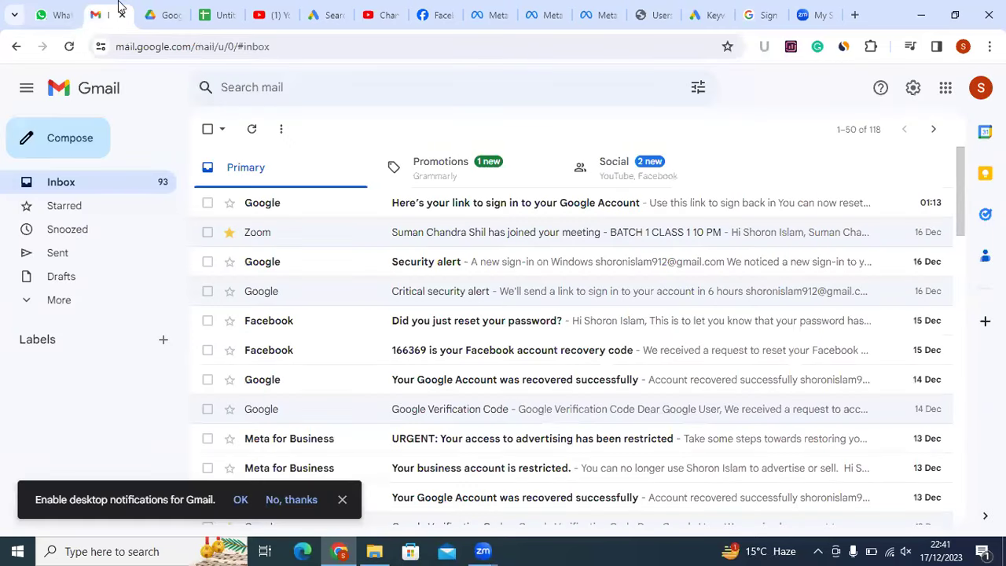
pyautogui.click(945, 87)
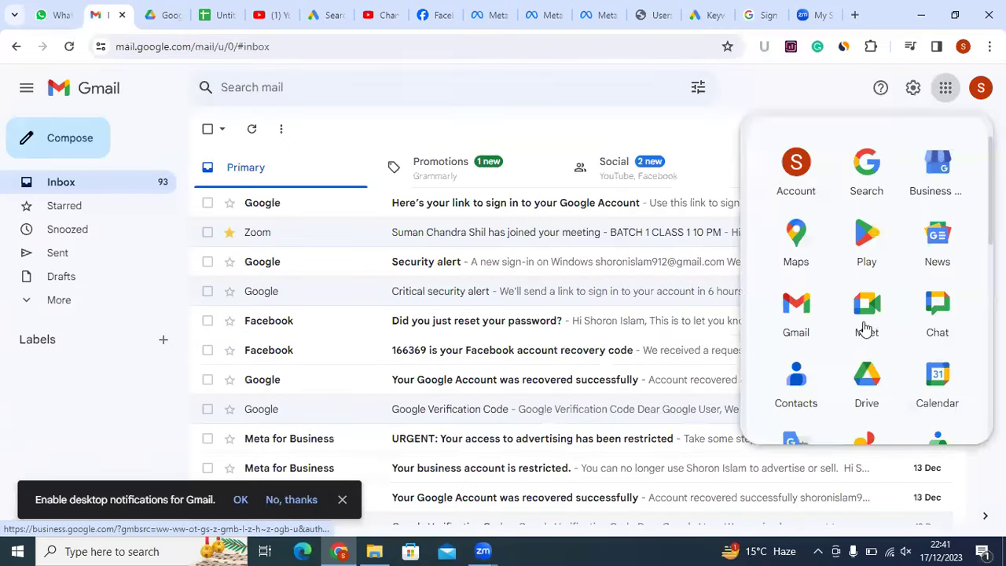
pyautogui.click(861, 320)
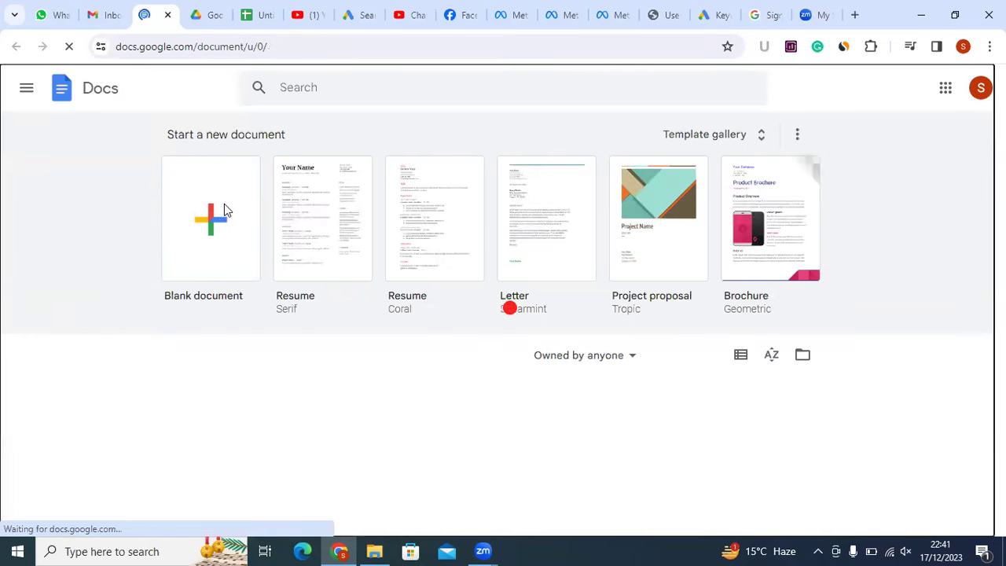
pyautogui.click(223, 209)
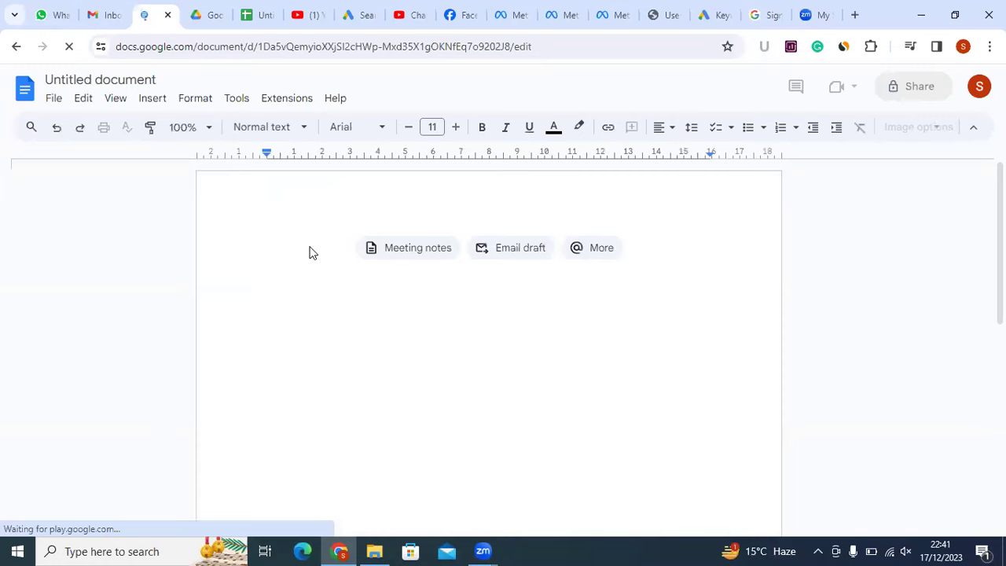
# Paste the copied Google Ads class topics into the blank document and make all the text bold
pyautogui.hotkey('ctrl', 'v')
pyautogui.hotkey('shift', 'Left')
pyautogui.hotkey('ctrl', 'a')
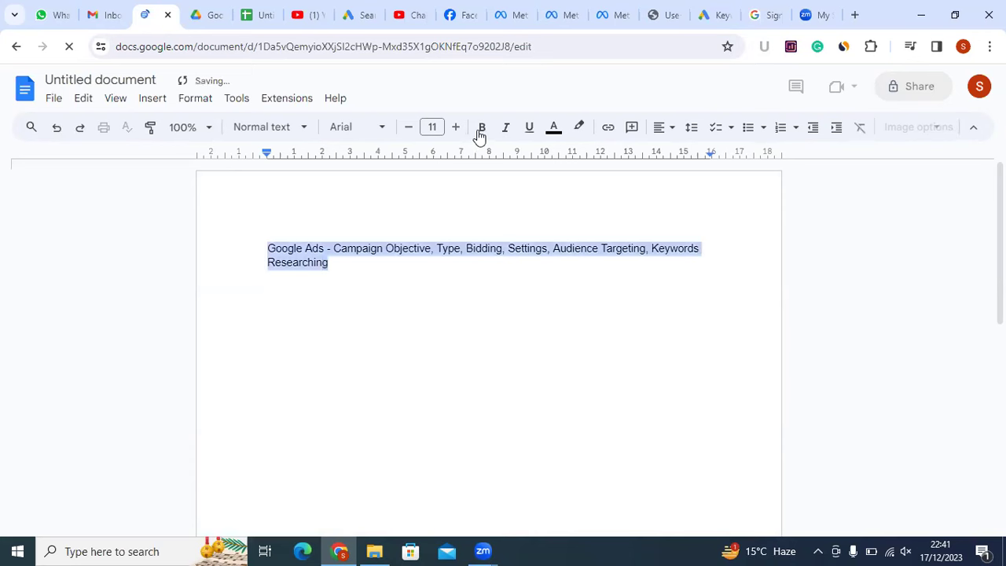
pyautogui.click(479, 132)
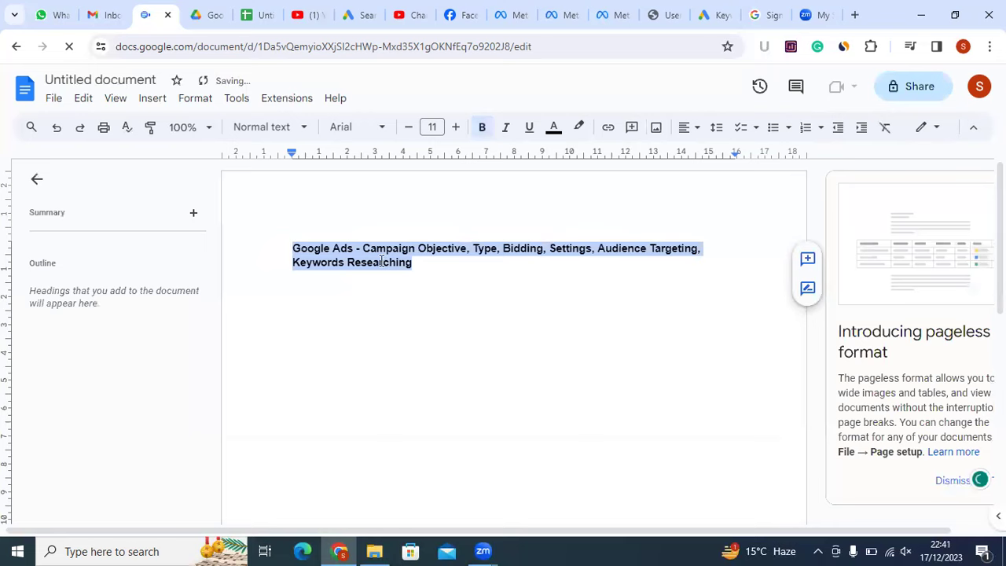
# Go through the class topics in the document, highlighting Bidding, Audience Targeting and Keywords Researching
pyautogui.moveTo(470, 248); pyautogui.dragTo(498, 249)
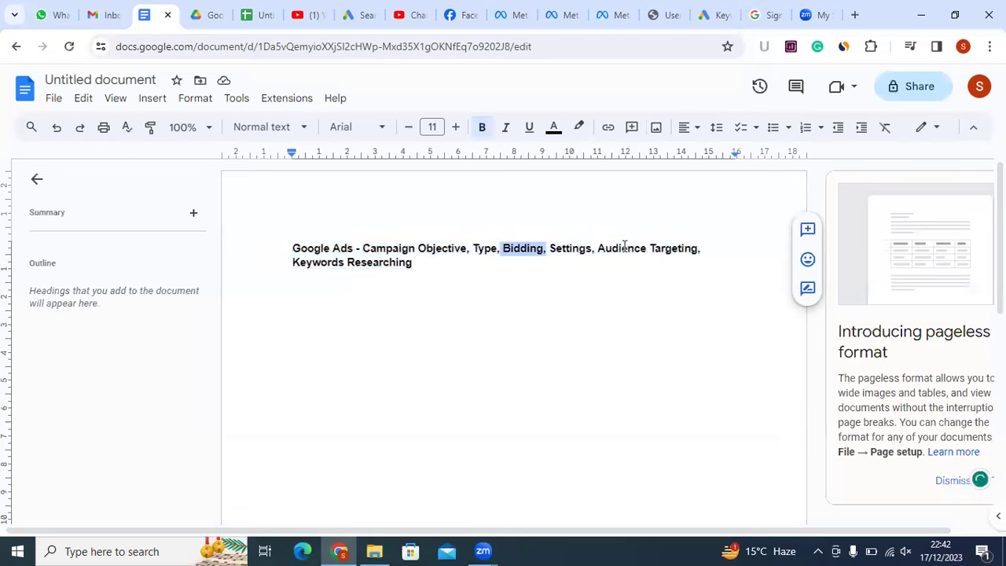
pyautogui.moveTo(598, 249); pyautogui.dragTo(710, 252)
pyautogui.moveTo(292, 265); pyautogui.dragTo(420, 262)
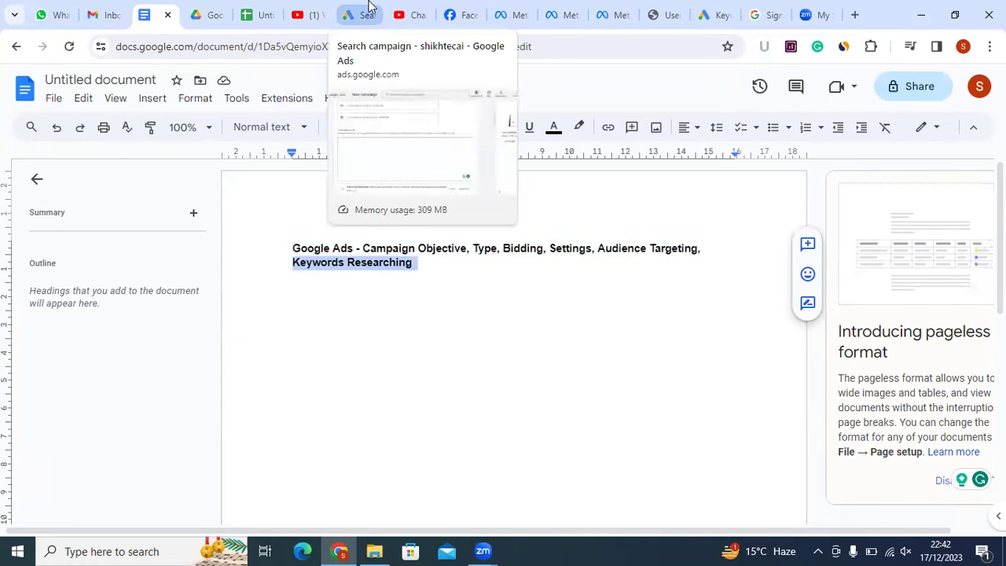
# Switch to Google Ads beside the document, leave the draft search campaign and start a new campaign
pyautogui.moveTo(367, 7); pyautogui.dragTo(218, 7)
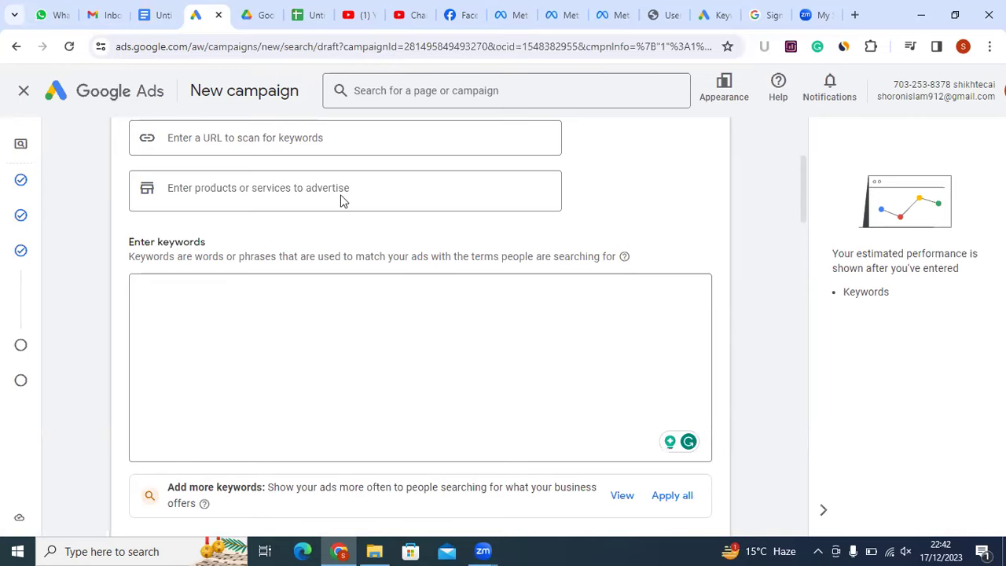
pyautogui.scroll(2, 341, 200)
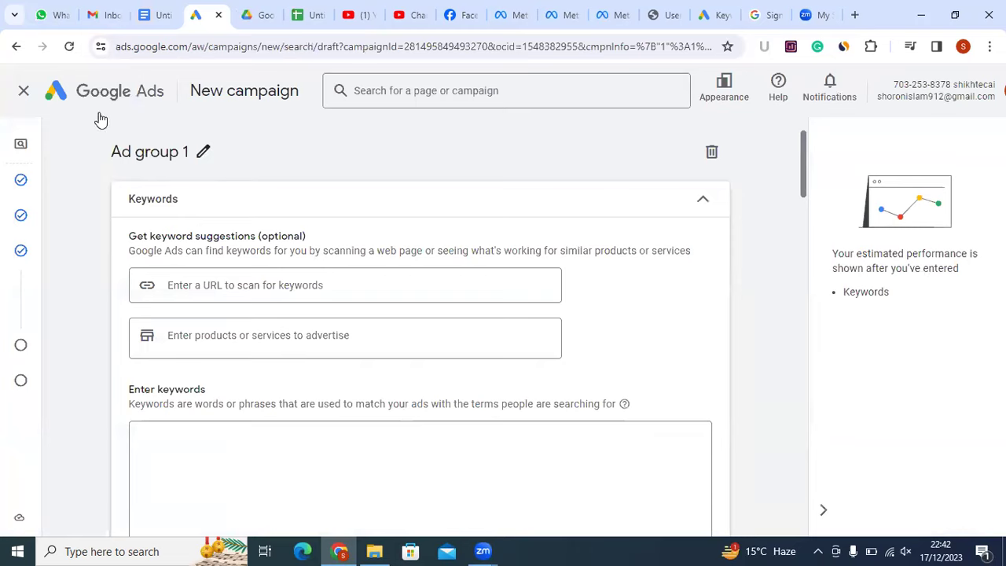
pyautogui.click(29, 92)
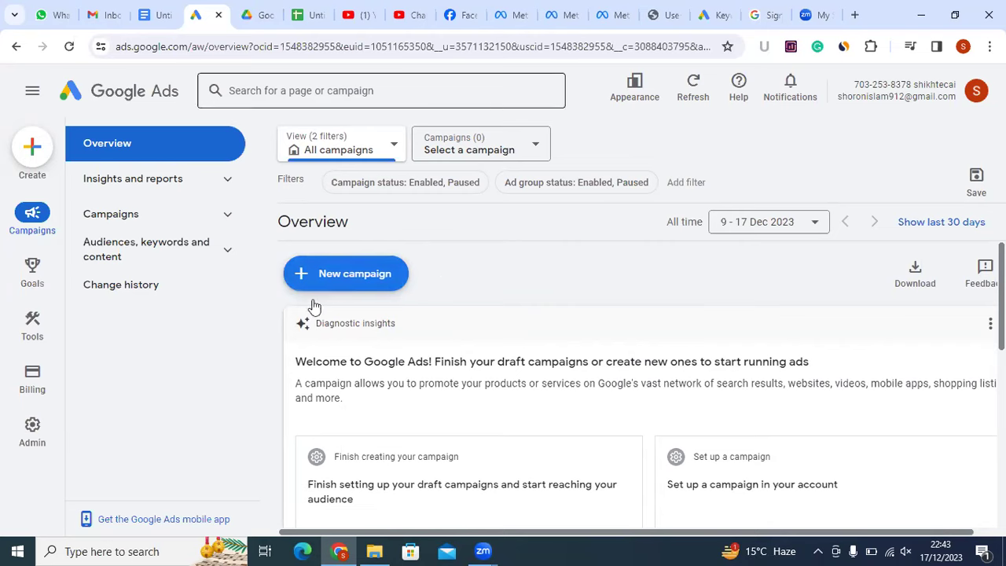
pyautogui.click(305, 277)
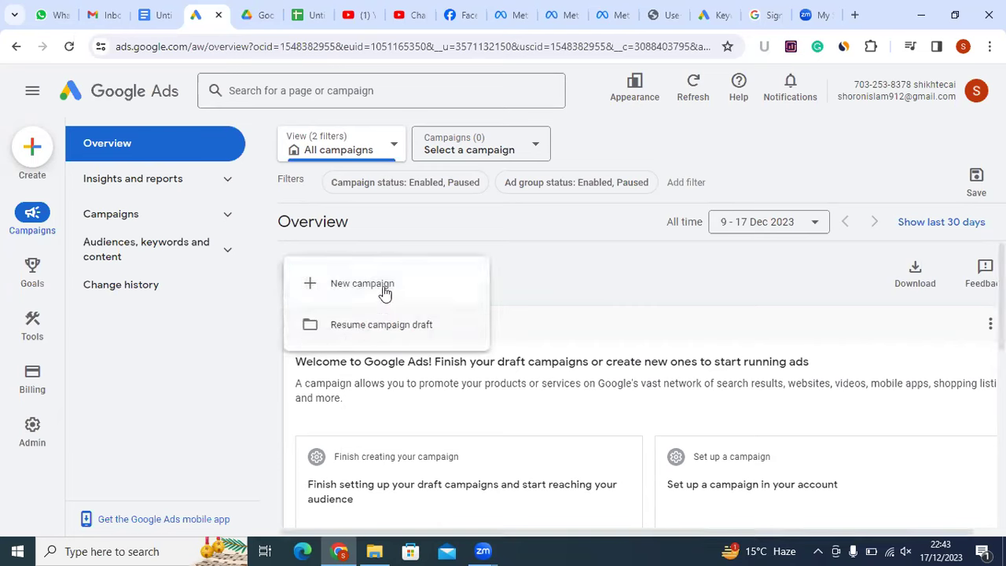
pyautogui.click(375, 287)
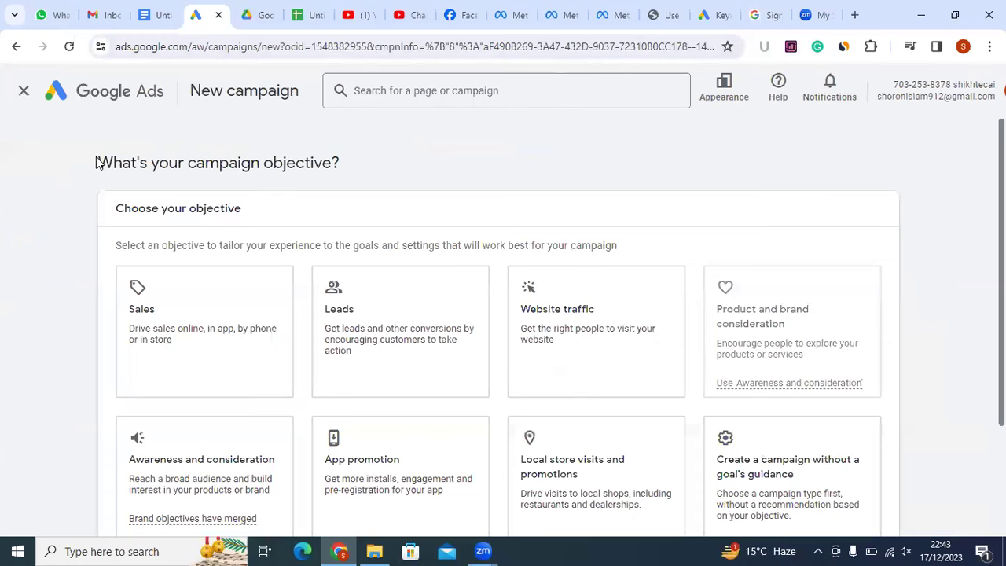
# Highlight the "What's your campaign objective?" and "Choose your objective" headings to examine the objective selection page
pyautogui.moveTo(98, 163); pyautogui.dragTo(394, 173)
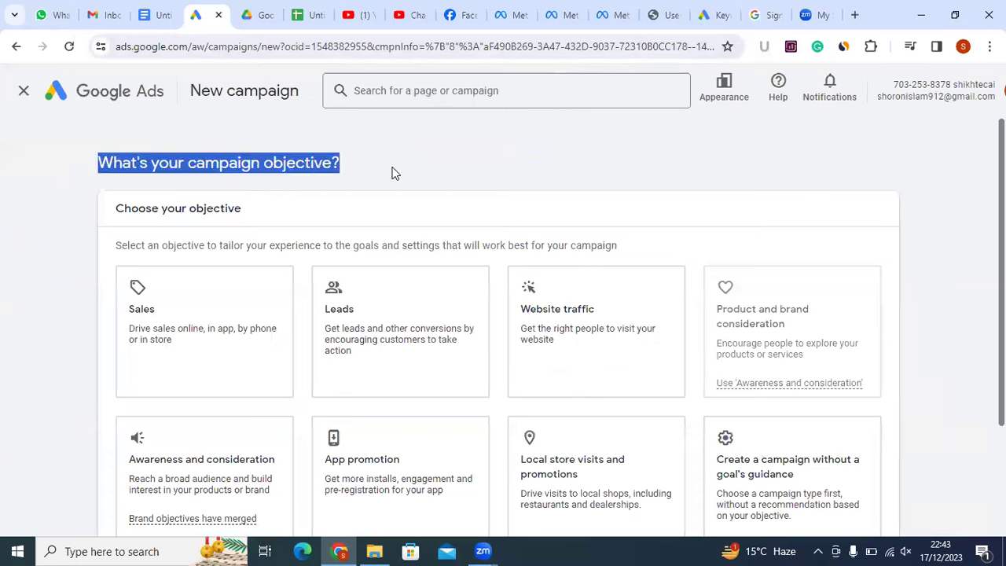
pyautogui.click(236, 162)
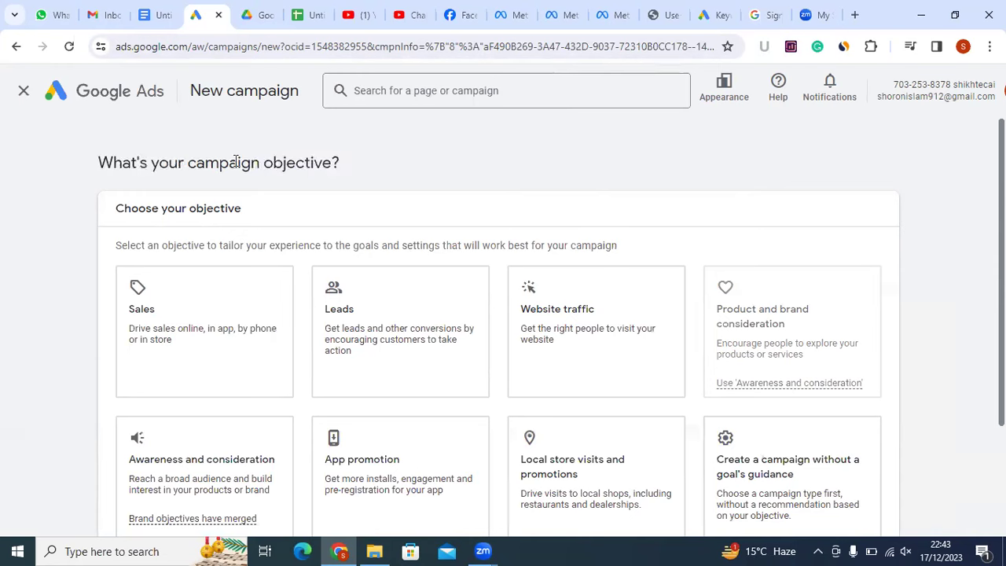
pyautogui.moveTo(233, 169); pyautogui.dragTo(353, 175)
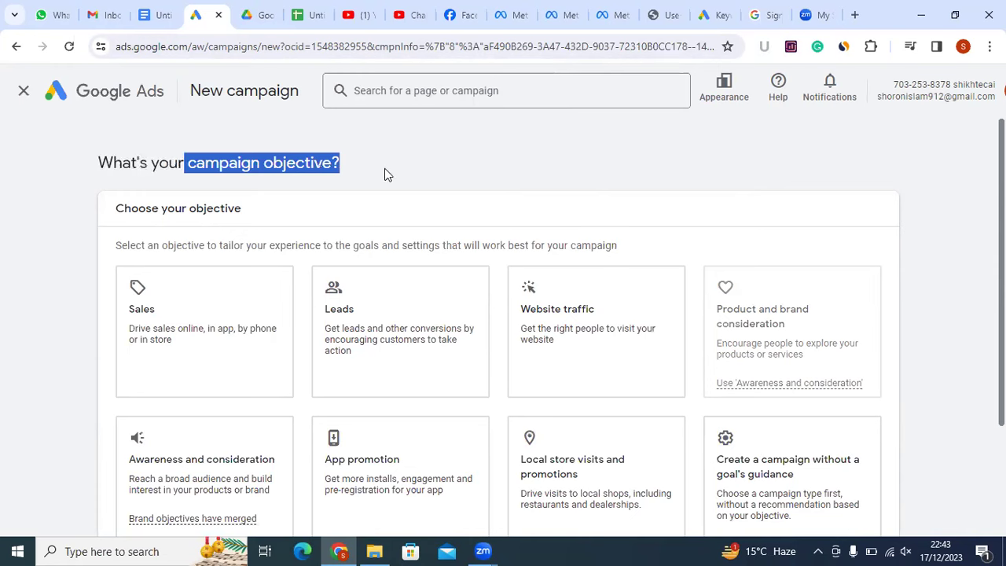
pyautogui.moveTo(240, 210); pyautogui.dragTo(82, 210)
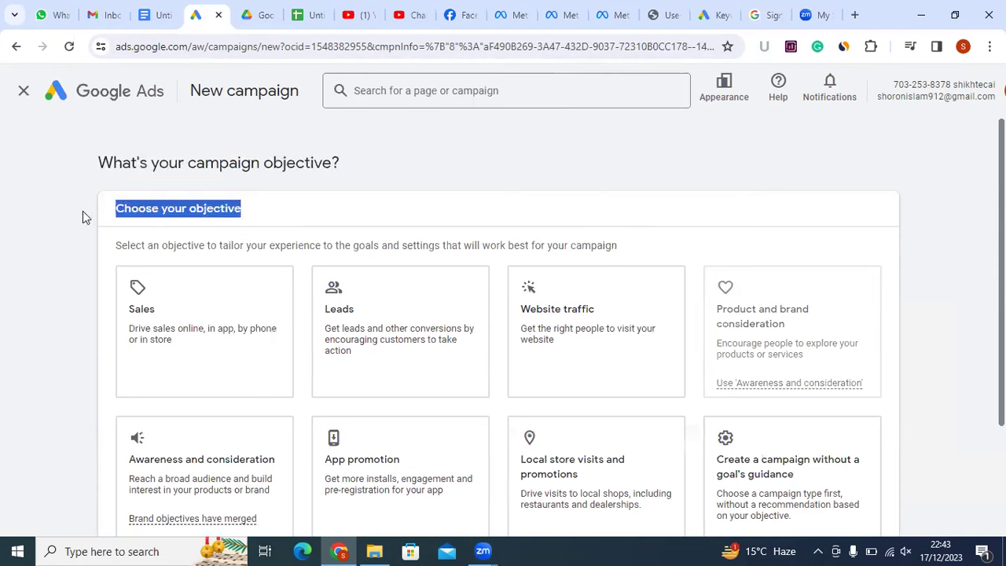
pyautogui.click(266, 186)
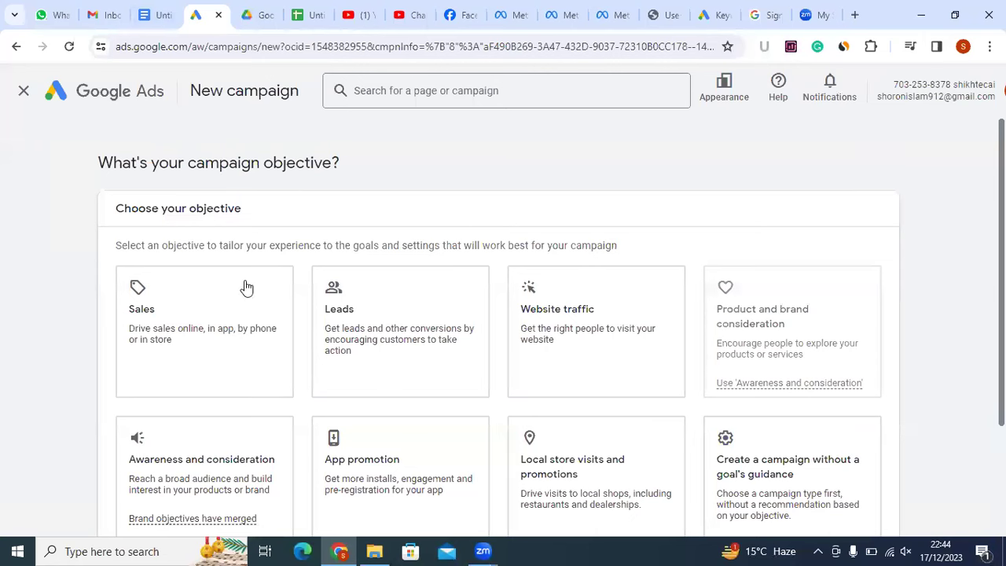
pyautogui.click(198, 342)
pyautogui.rightClick(198, 338)
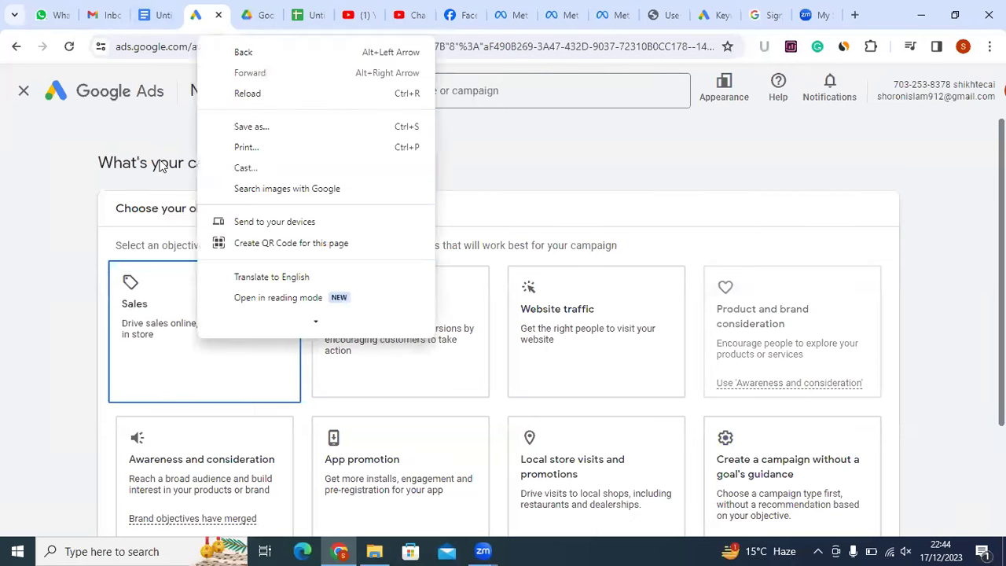
pyautogui.click(585, 223)
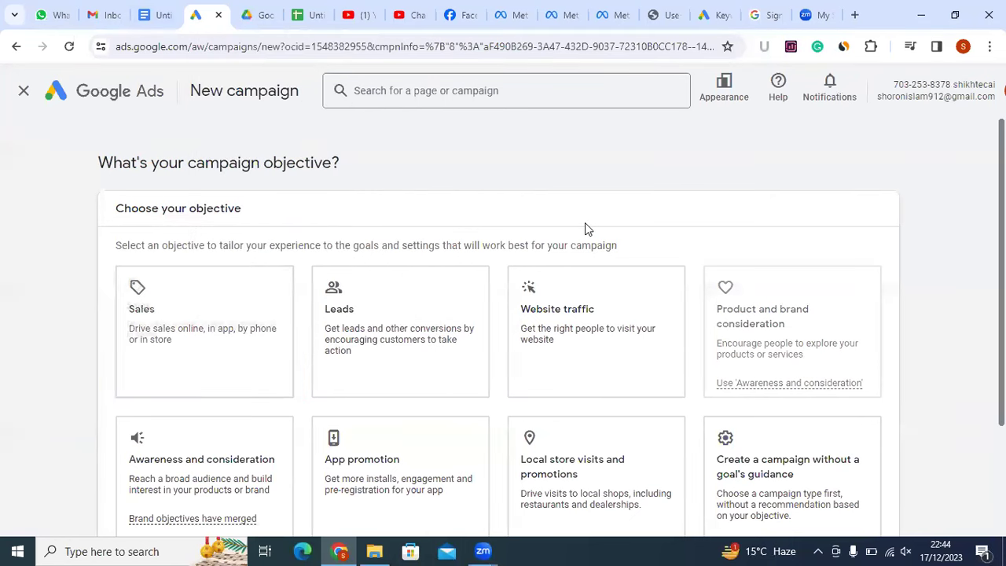
pyautogui.click(386, 358)
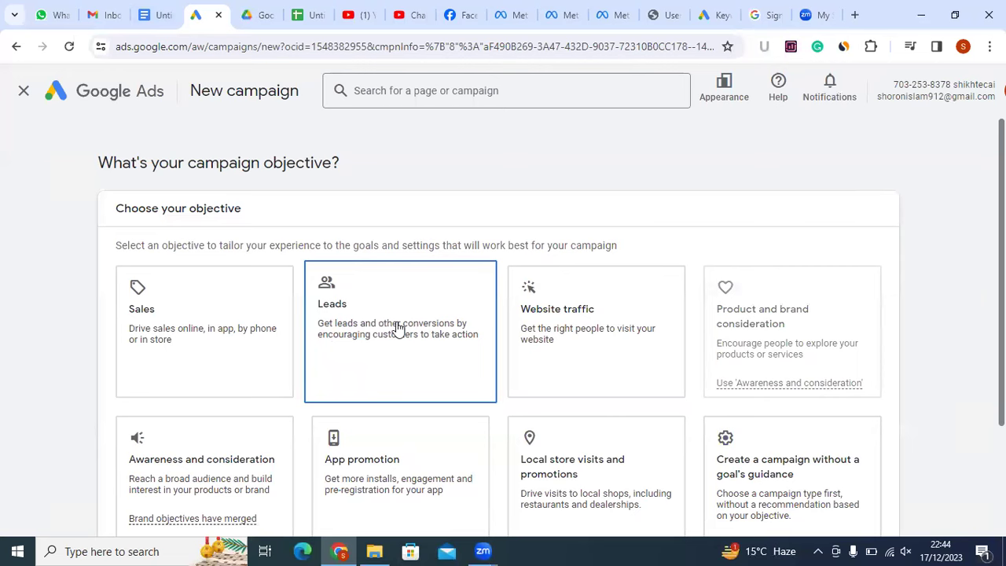
pyautogui.click(323, 278)
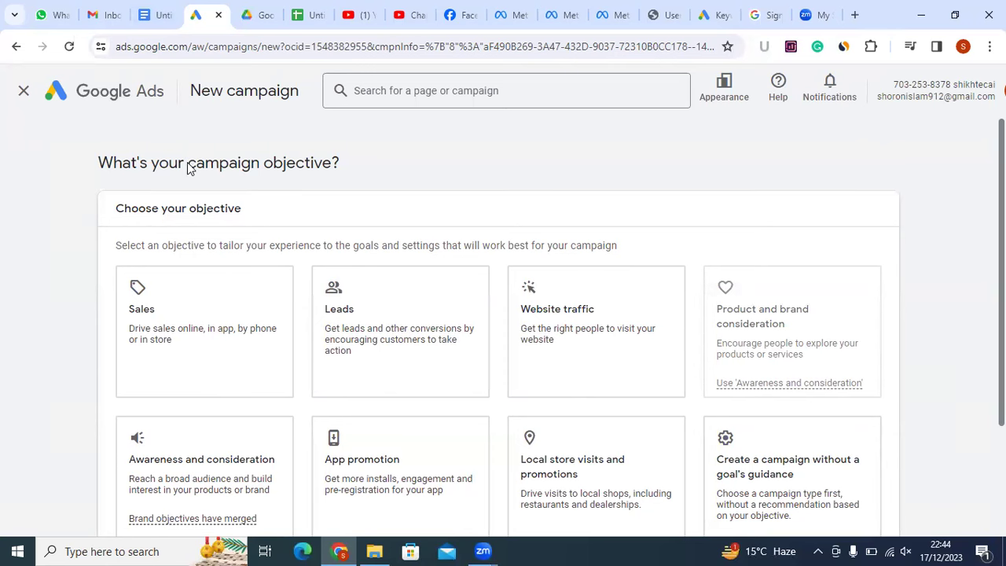
pyautogui.rightClick(189, 162)
pyautogui.click(118, 45)
pyautogui.click(201, 124)
pyautogui.rightClick(246, 143)
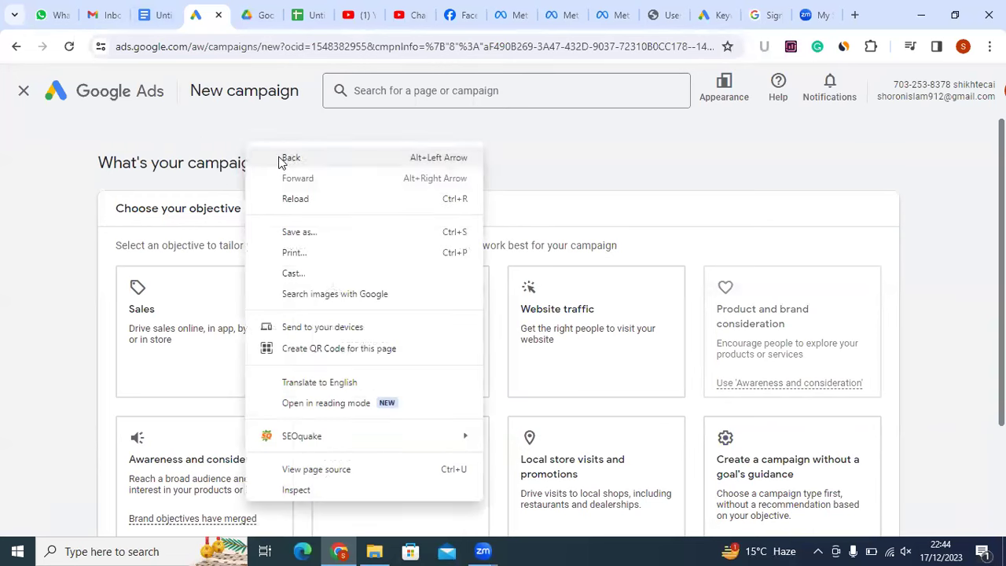
pyautogui.click(194, 164)
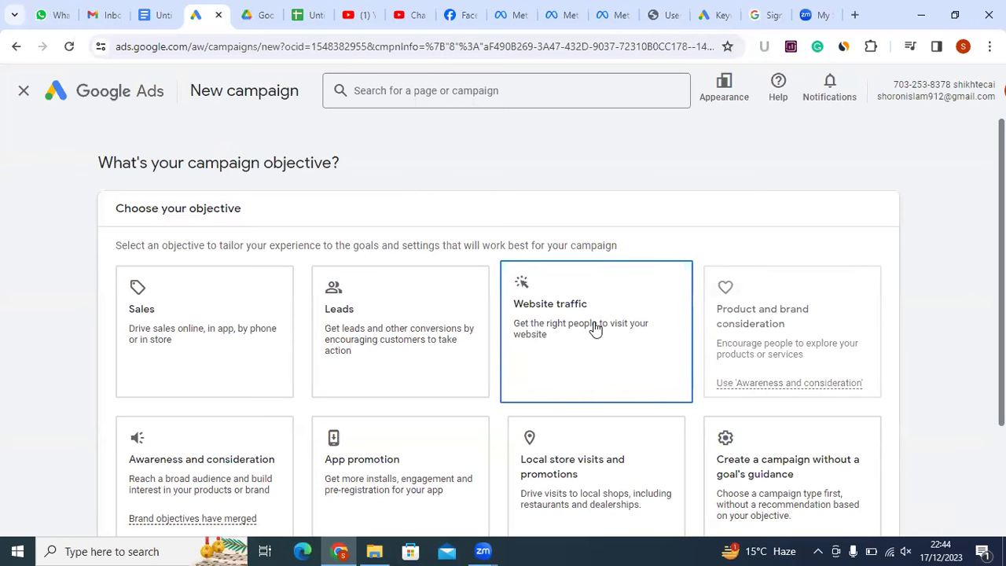
# Look through the campaign objective cards, including Website traffic, Awareness and consideration, App promotion, and Local store visits and promotions
pyautogui.scroll(-1, 596, 329)
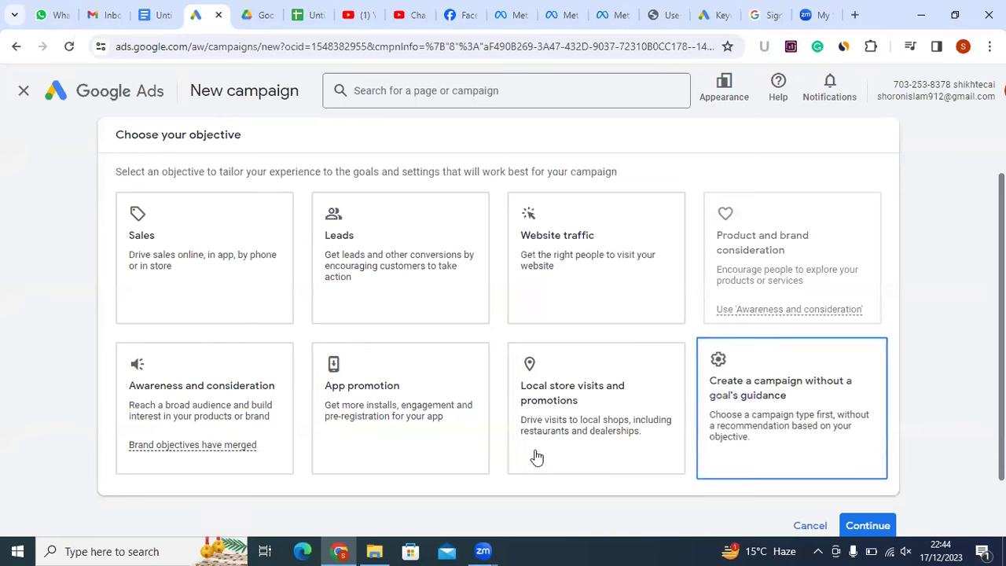
pyautogui.scroll(-1, 633, 509)
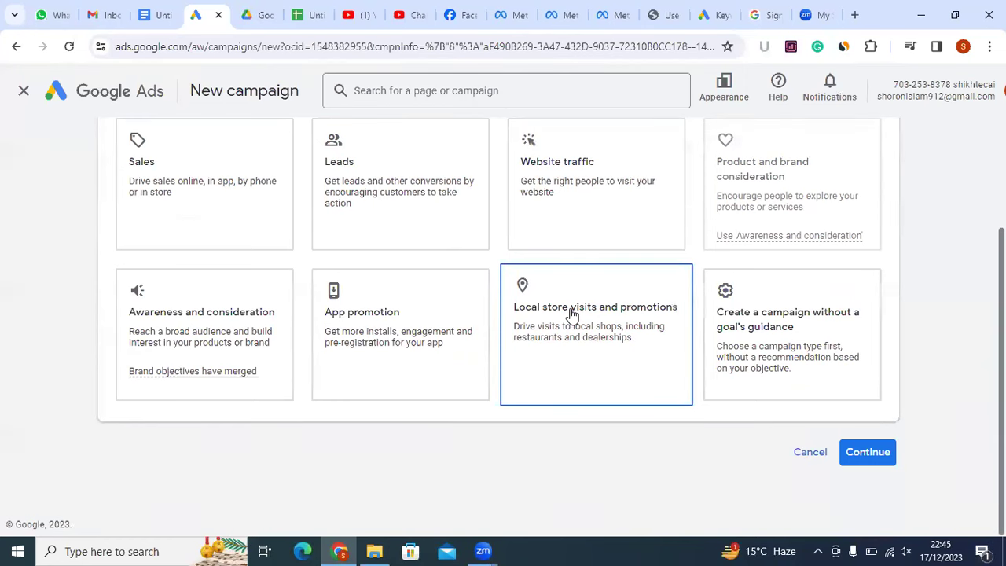
pyautogui.scroll(1, 618, 346)
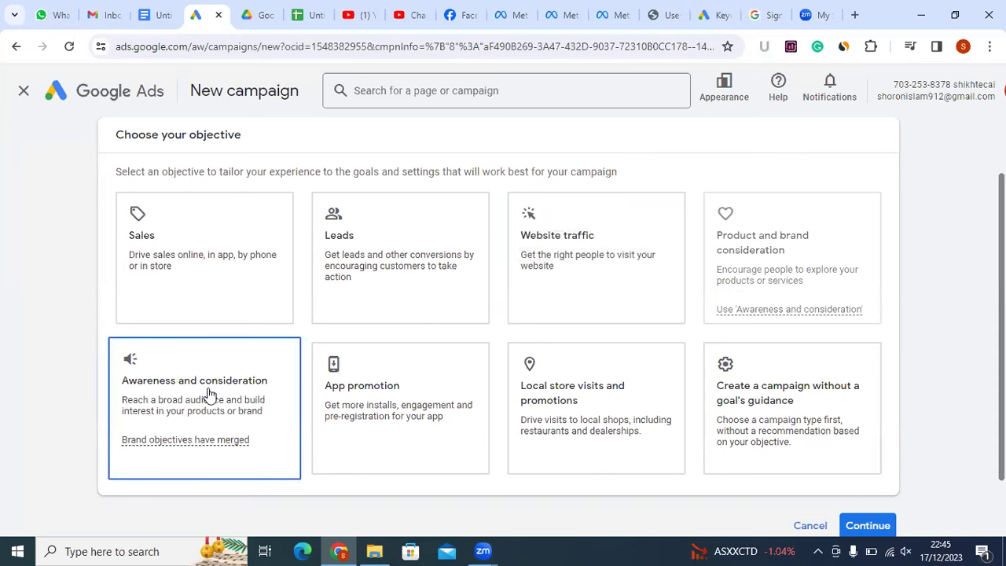
pyautogui.scroll(-1, 208, 393)
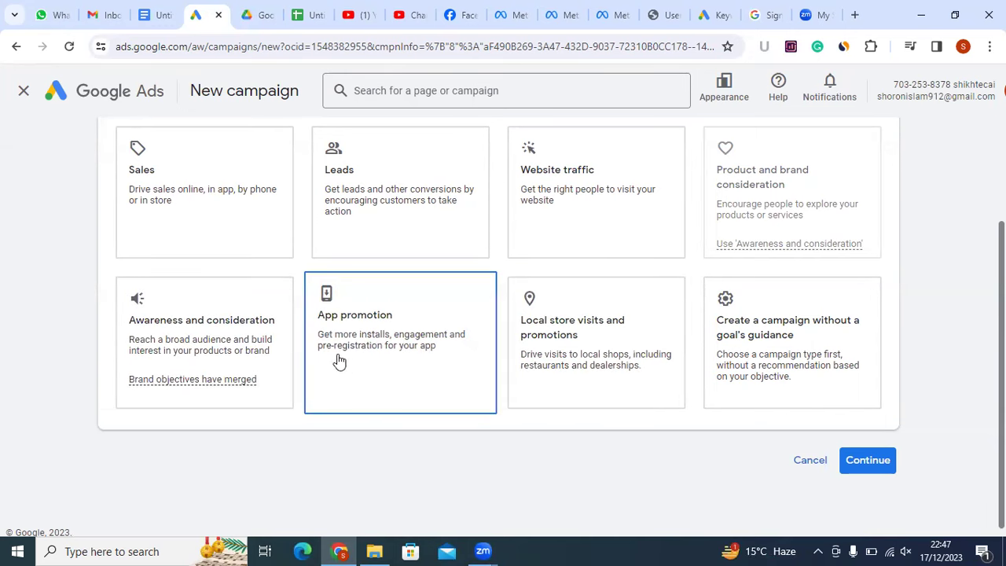
pyautogui.scroll(1, 597, 330)
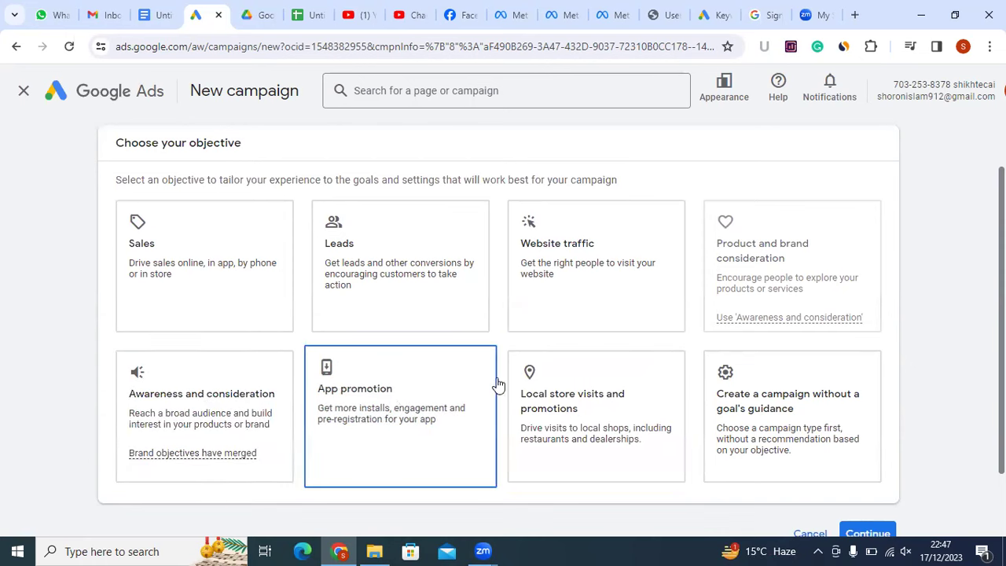
pyautogui.scroll(-1, 588, 425)
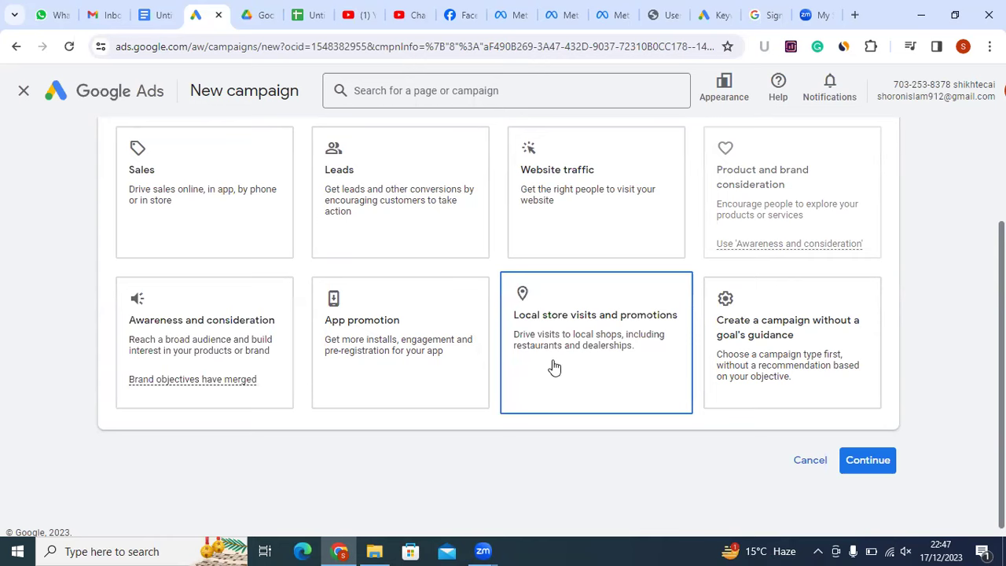
pyautogui.click(620, 352)
# Choose Sales as the campaign objective and review the conversion goals offered for it
pyautogui.click(202, 218)
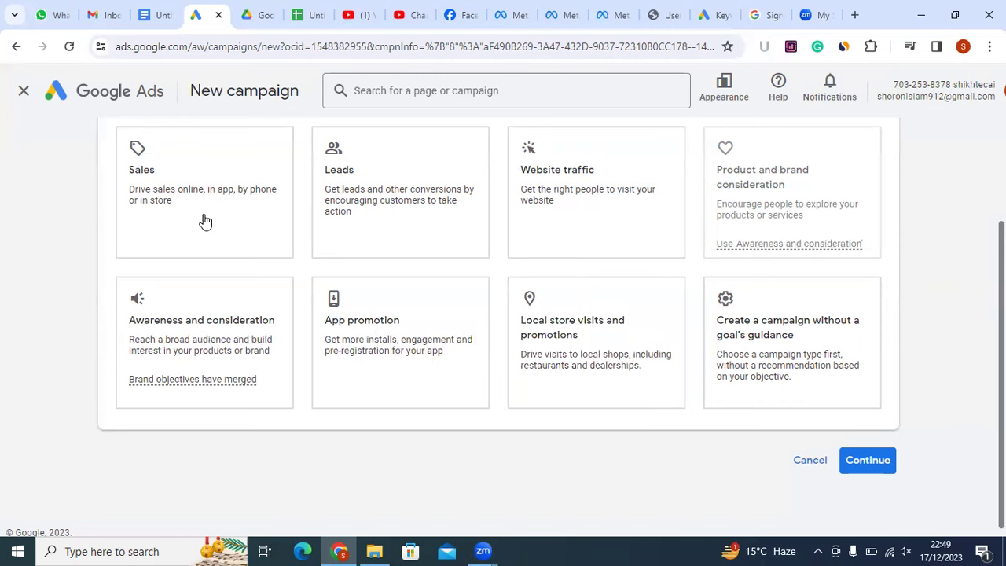
pyautogui.scroll(1, 199, 222)
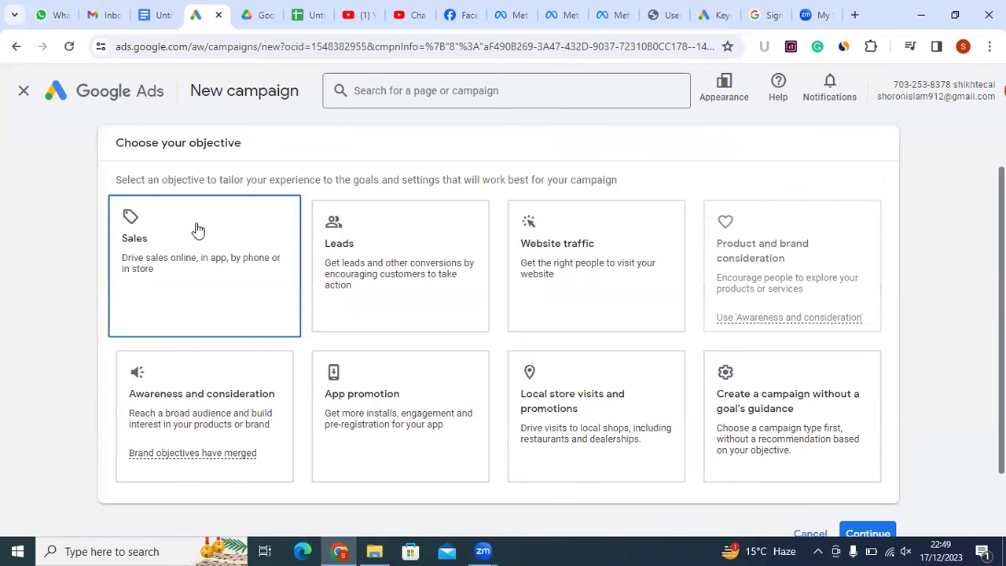
pyautogui.moveTo(368, 376)
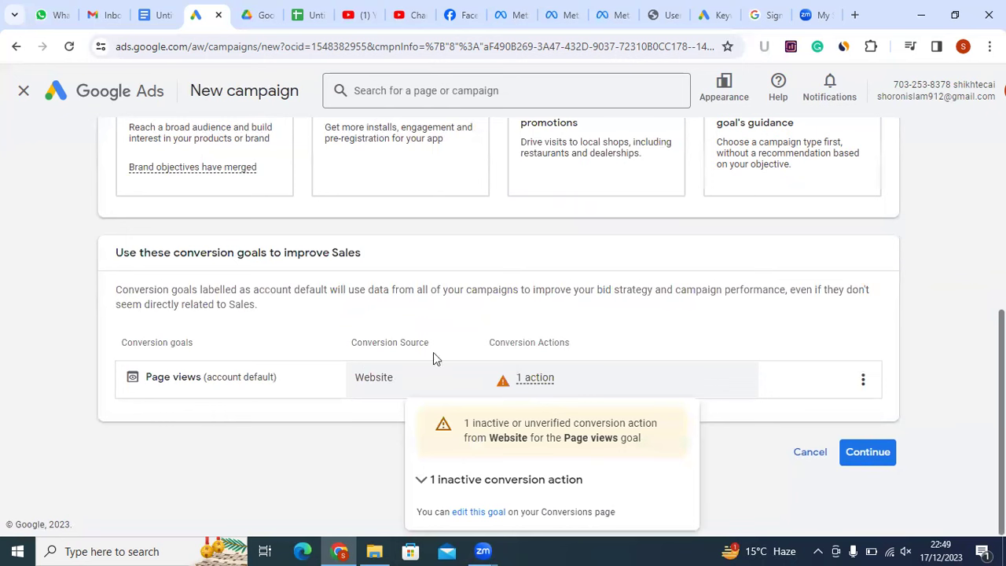
pyautogui.scroll(2, 653, 271)
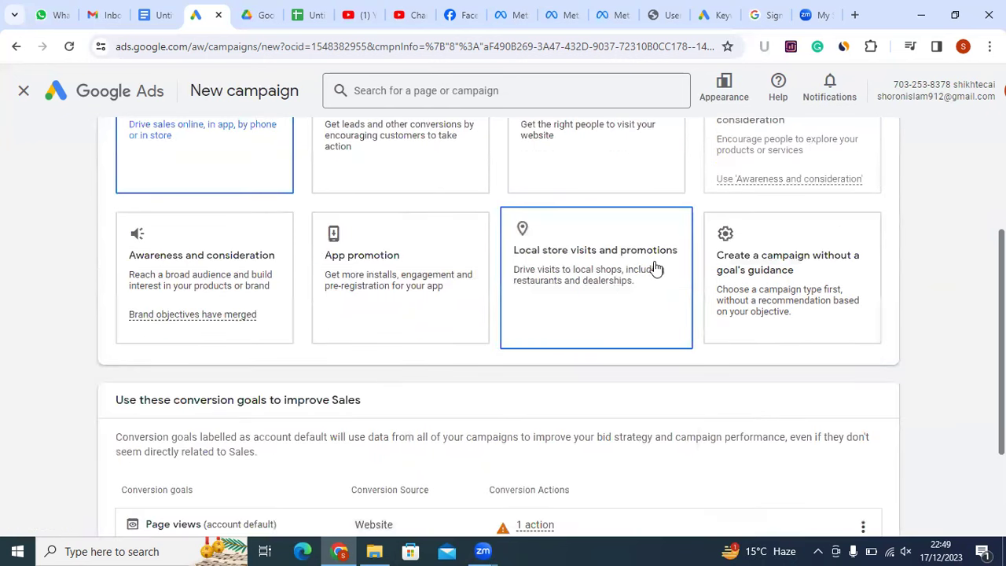
pyautogui.scroll(3, 656, 270)
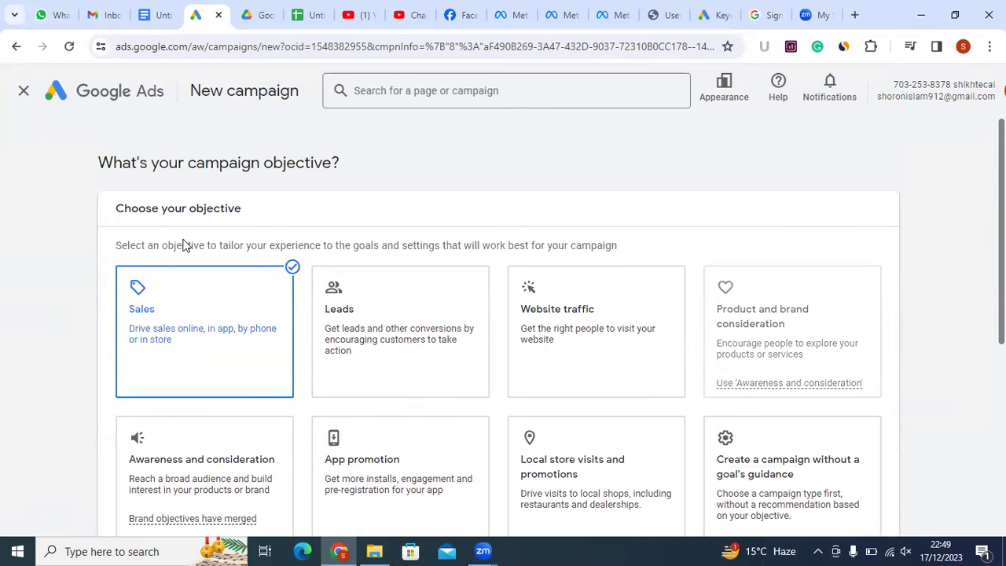
# Read the "Use 'Awareness and consideration'" note on the unavailable Product and brand consideration objective
pyautogui.scroll(-1, 782, 472)
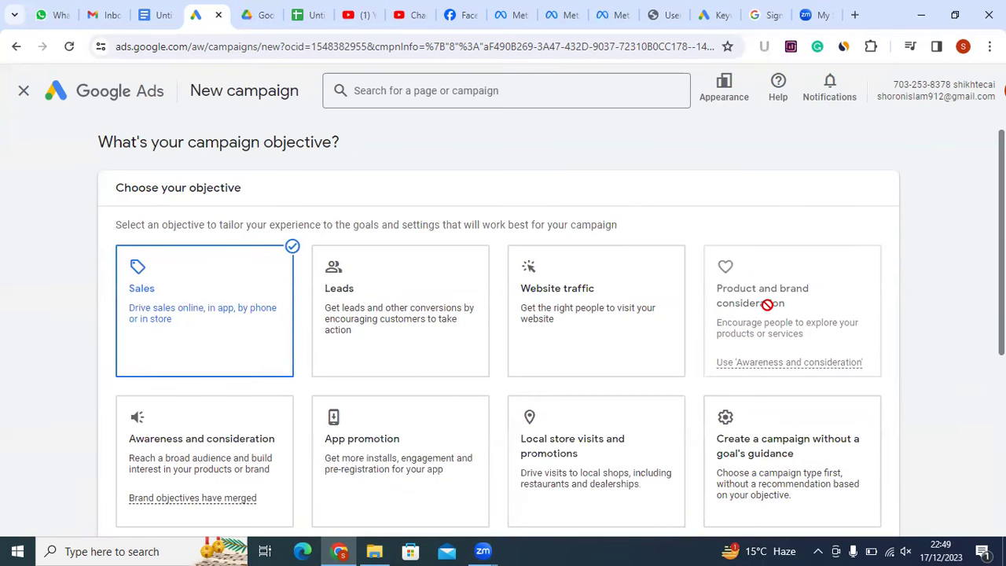
pyautogui.scroll(-1, 790, 353)
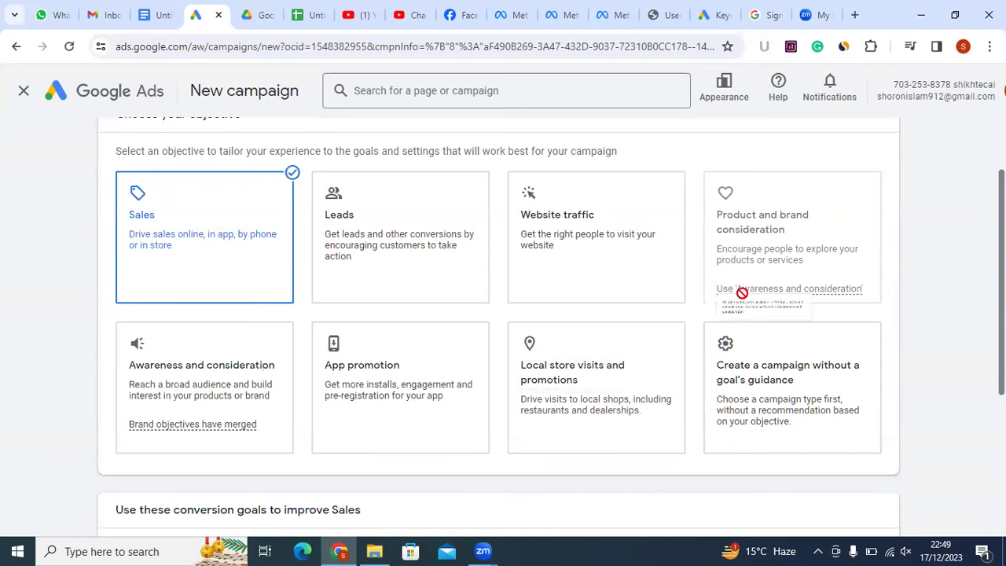
pyautogui.moveTo(767, 301)
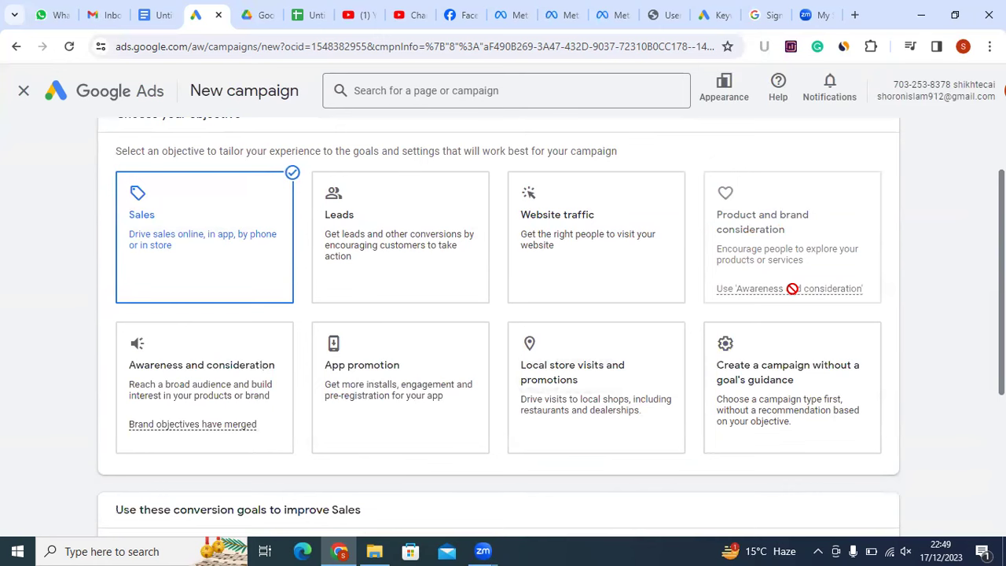
pyautogui.moveTo(792, 289)
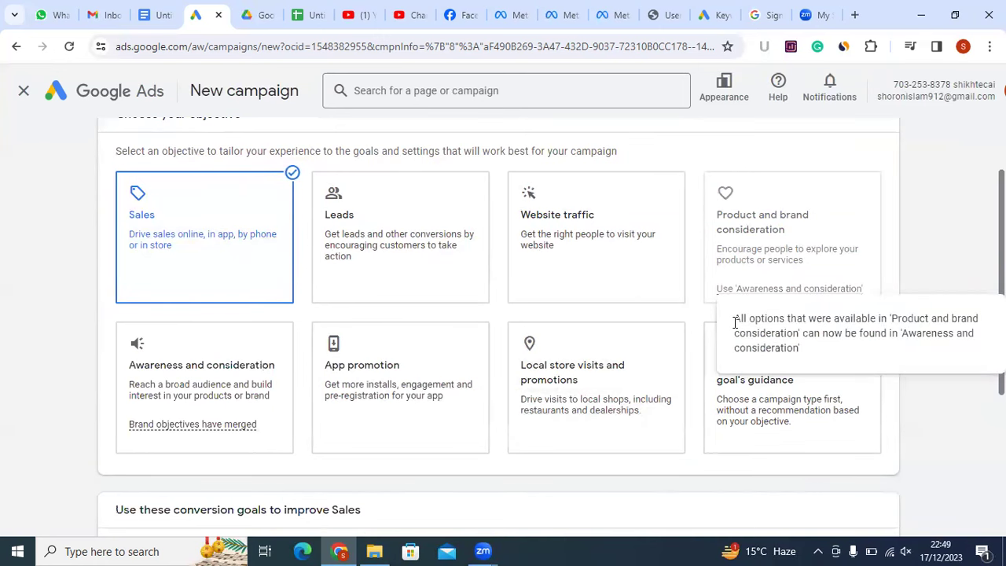
# Choose the Awareness and consideration objective and review the campaign types offered for it
pyautogui.click(172, 393)
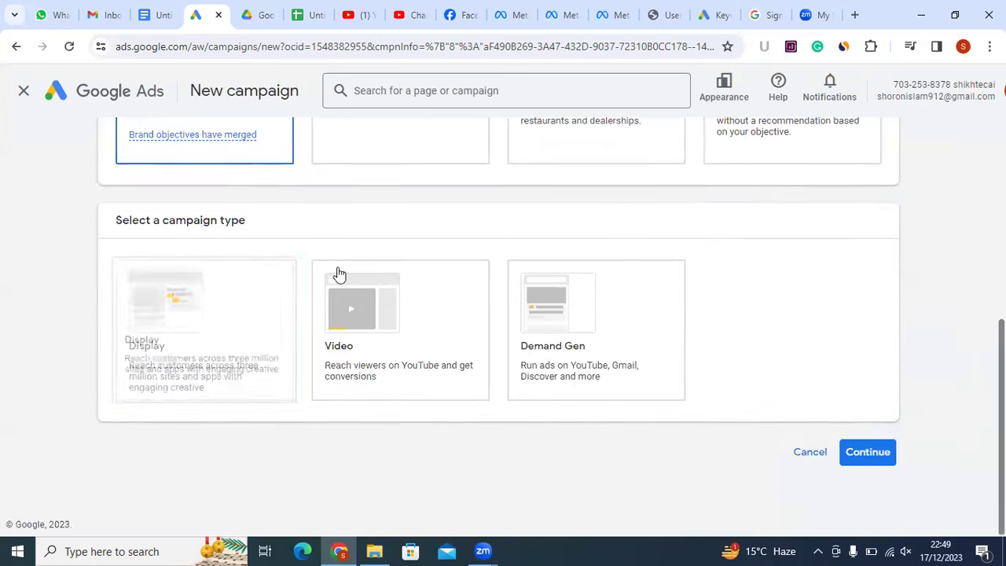
pyautogui.scroll(3, 583, 292)
pyautogui.scroll(1, 653, 214)
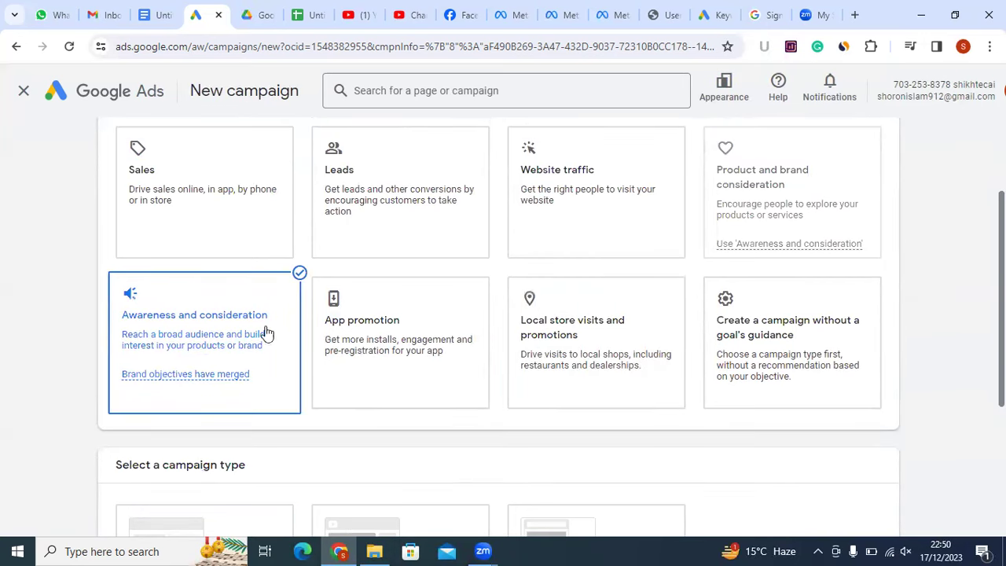
pyautogui.scroll(1, 440, 340)
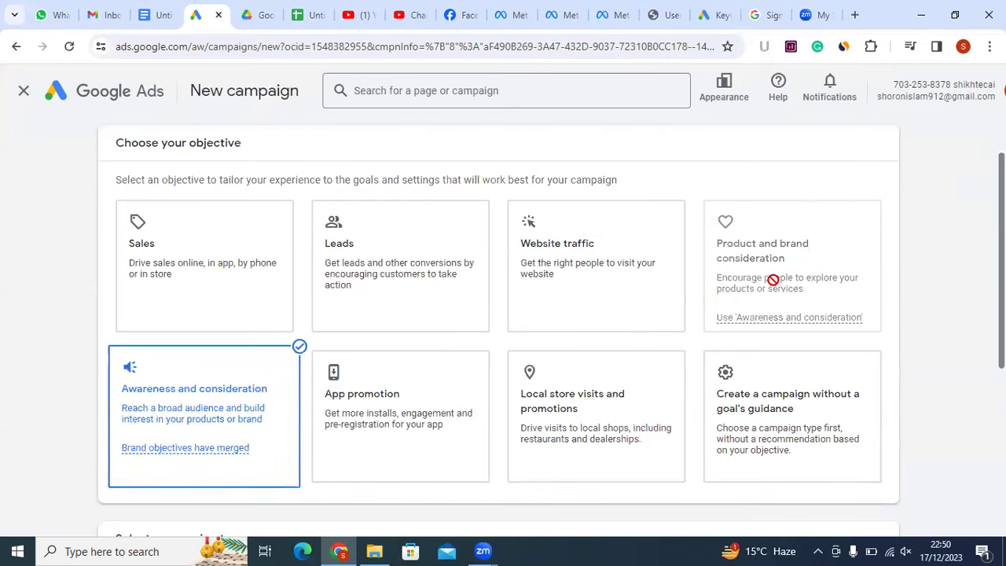
pyautogui.click(210, 399)
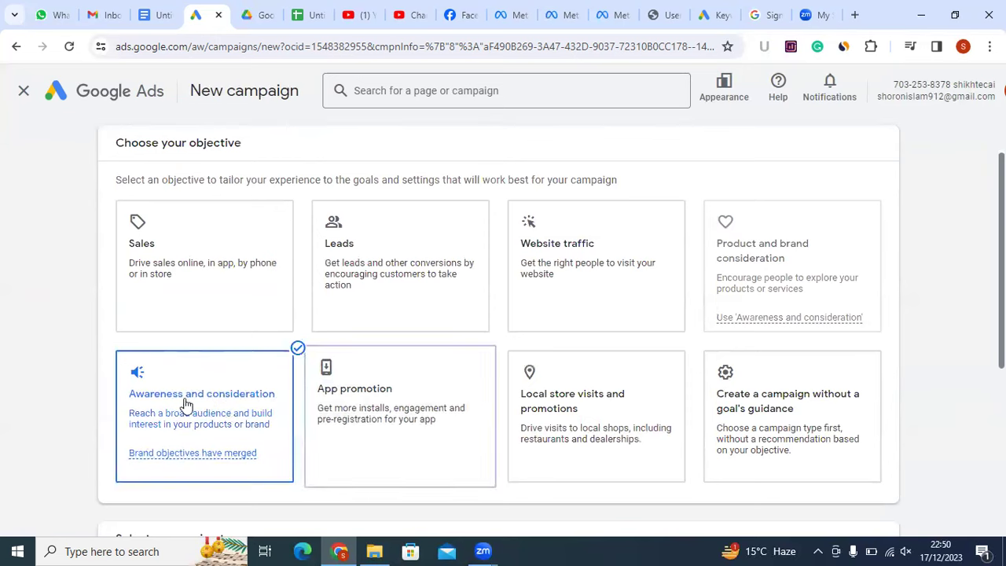
pyautogui.scroll(-4, 186, 405)
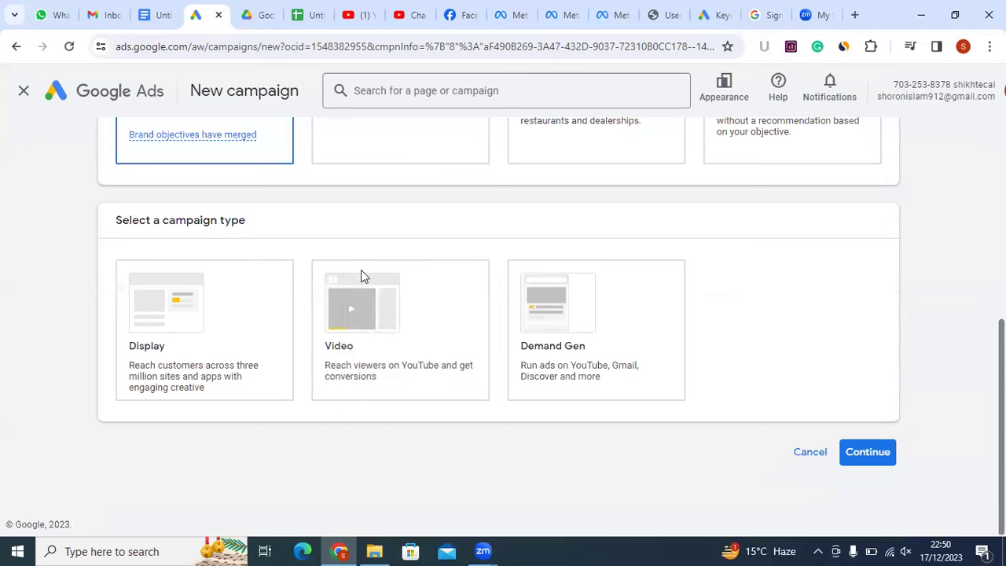
pyautogui.scroll(1, 456, 307)
pyautogui.scroll(3, 249, 197)
# Switch the objective back to Sales and highlight the "Select an objective to tailor your experience" instruction above the objective cards
pyautogui.click(281, 232)
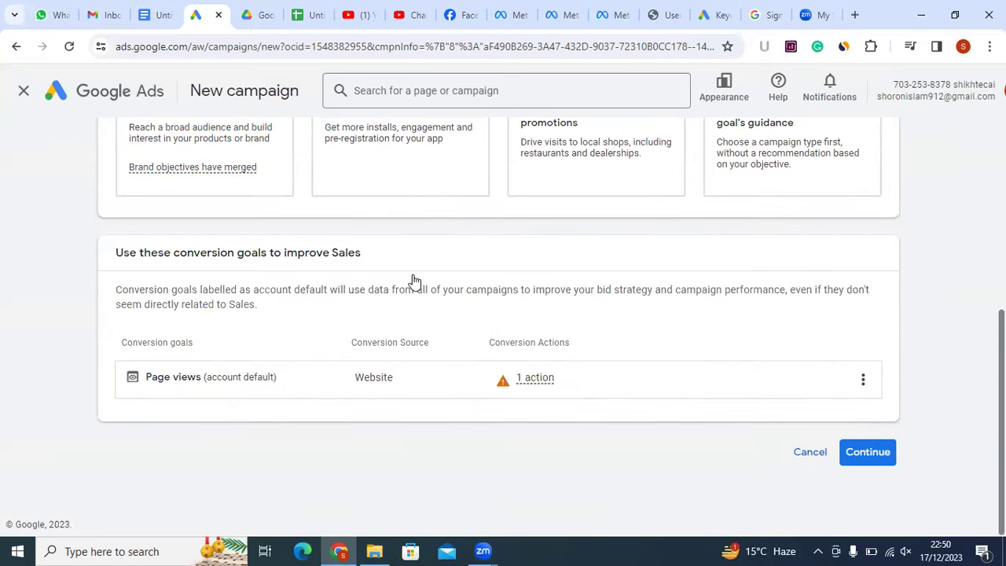
pyautogui.scroll(4, 411, 280)
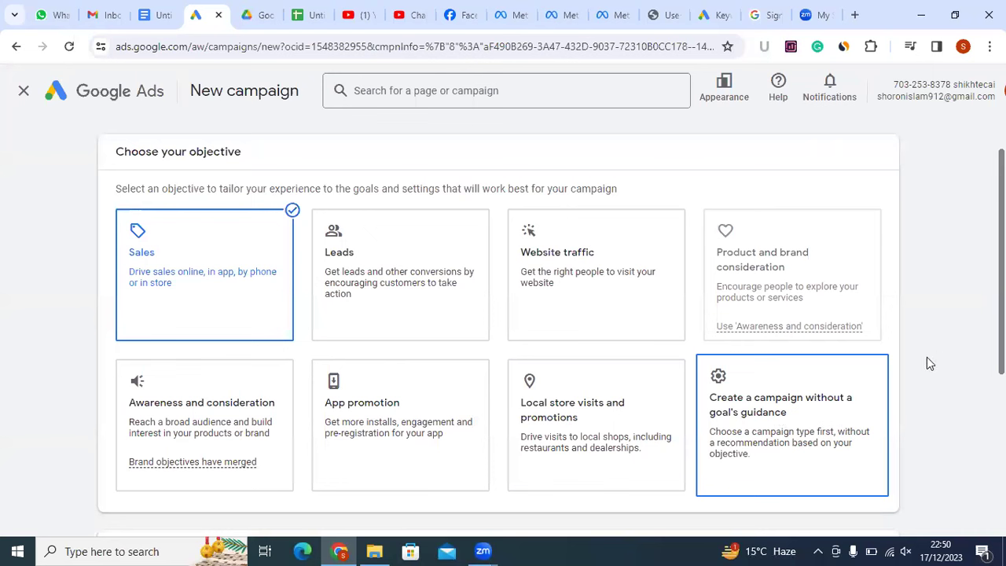
pyautogui.moveTo(618, 198); pyautogui.dragTo(118, 188)
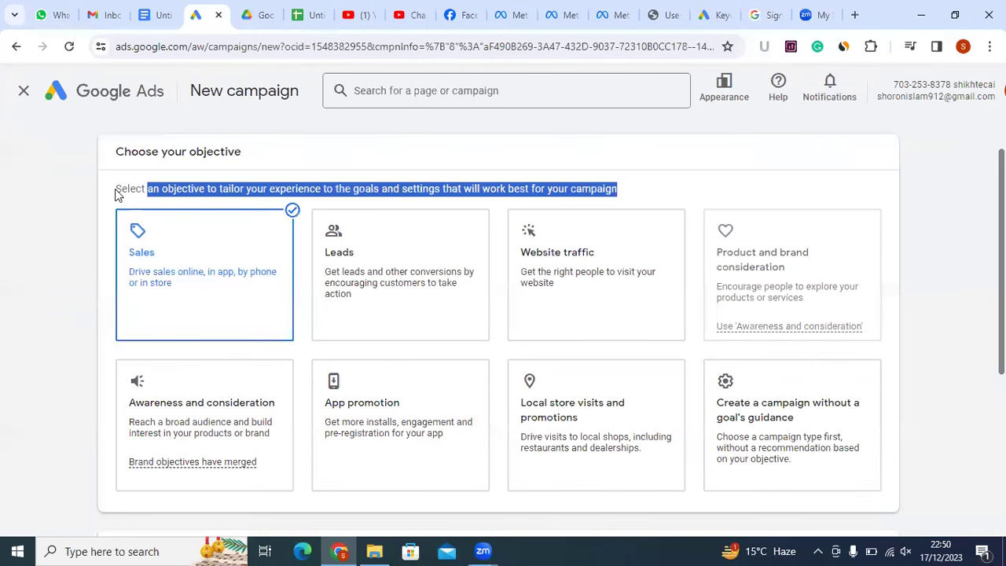
pyautogui.tripleClick(132, 189)
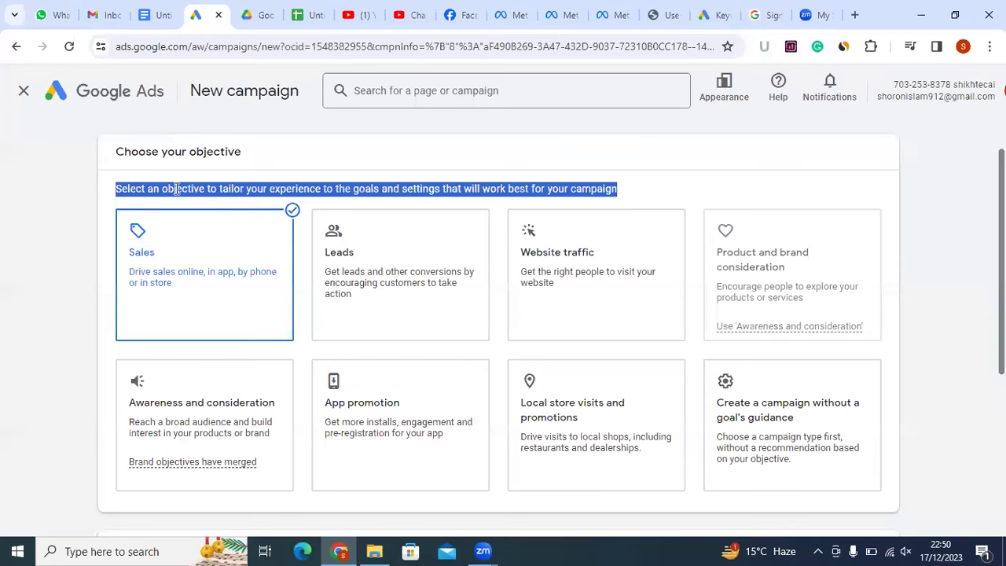
pyautogui.click(322, 190)
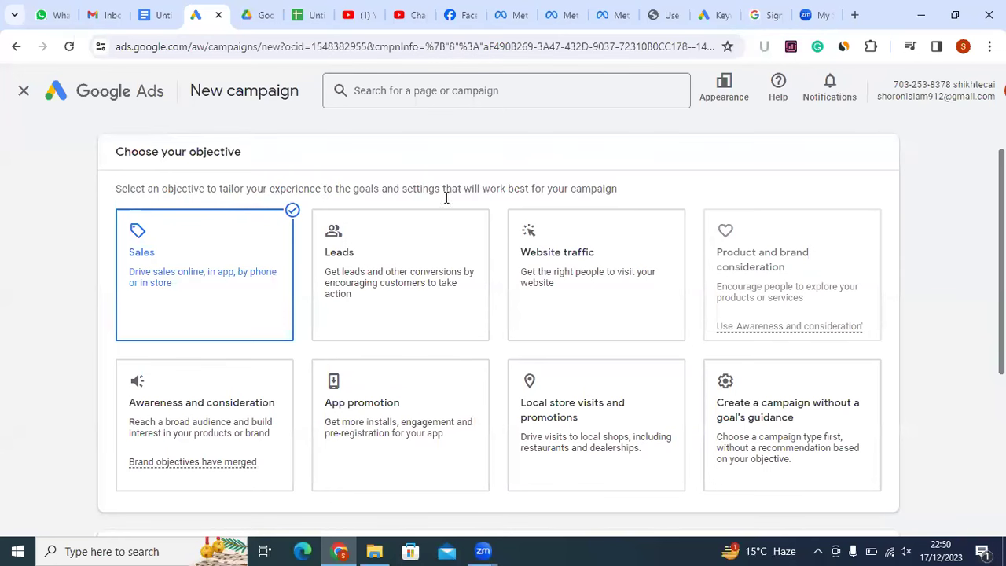
# Choose "Create a campaign without a goal's guidance" as the objective and look through its campaign types
pyautogui.click(812, 437)
pyautogui.scroll(-5, 809, 433)
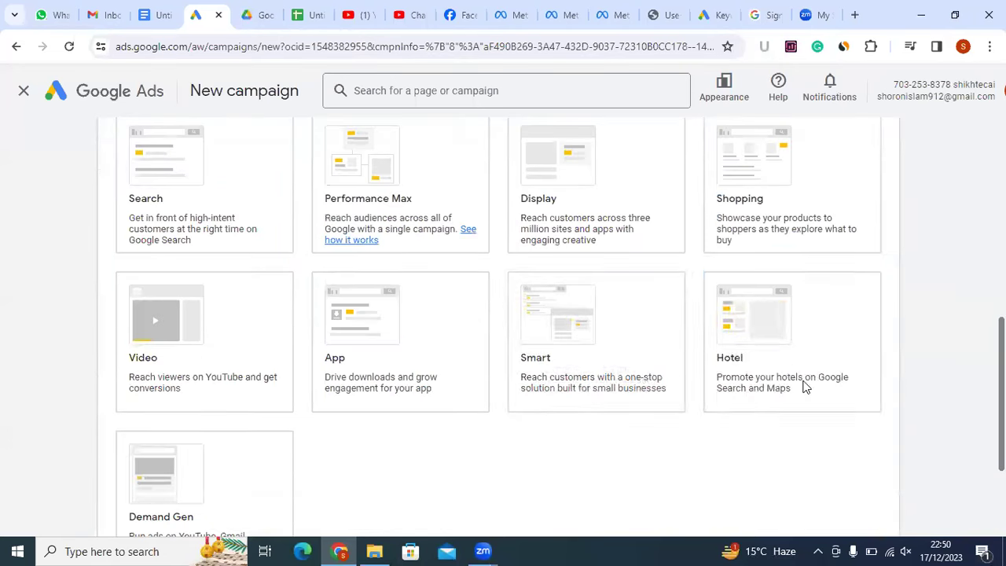
pyautogui.scroll(3, 915, 244)
pyautogui.scroll(1, 786, 287)
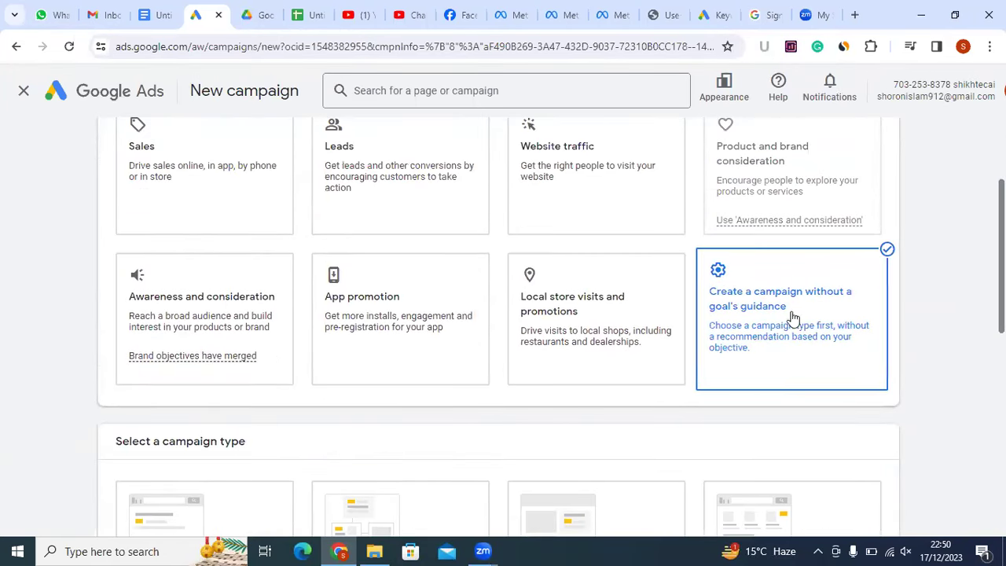
pyautogui.scroll(2, 452, 321)
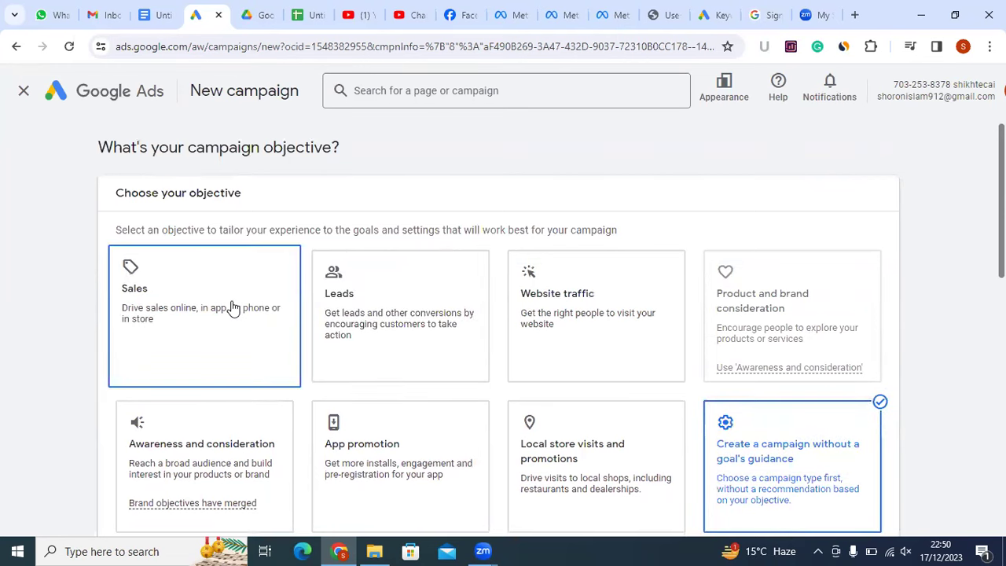
# Switch the campaign objective from no goal's guidance back to Sales and look over the page below the objective cards
pyautogui.scroll(-1, 743, 434)
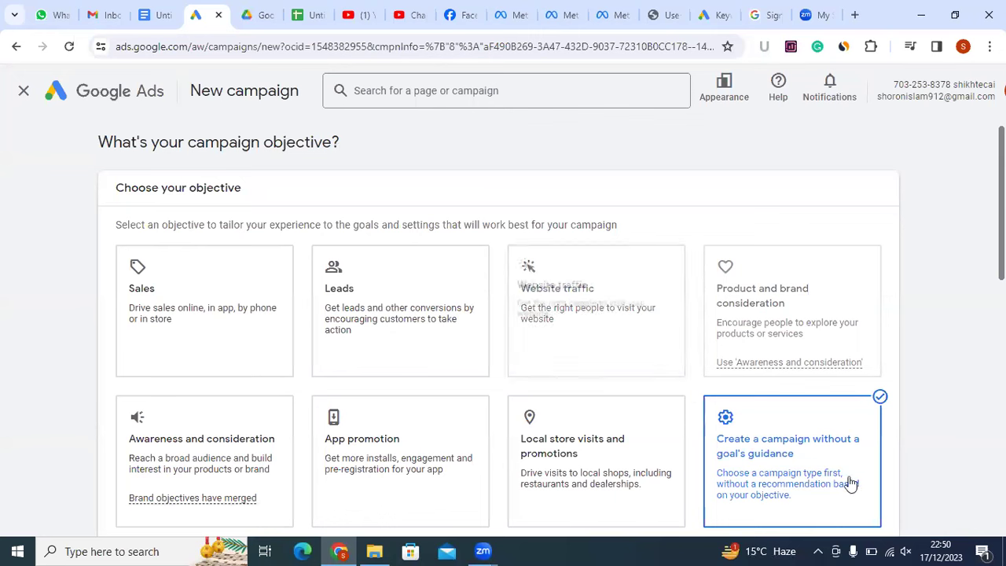
pyautogui.scroll(-3, 440, 349)
pyautogui.scroll(2, 433, 350)
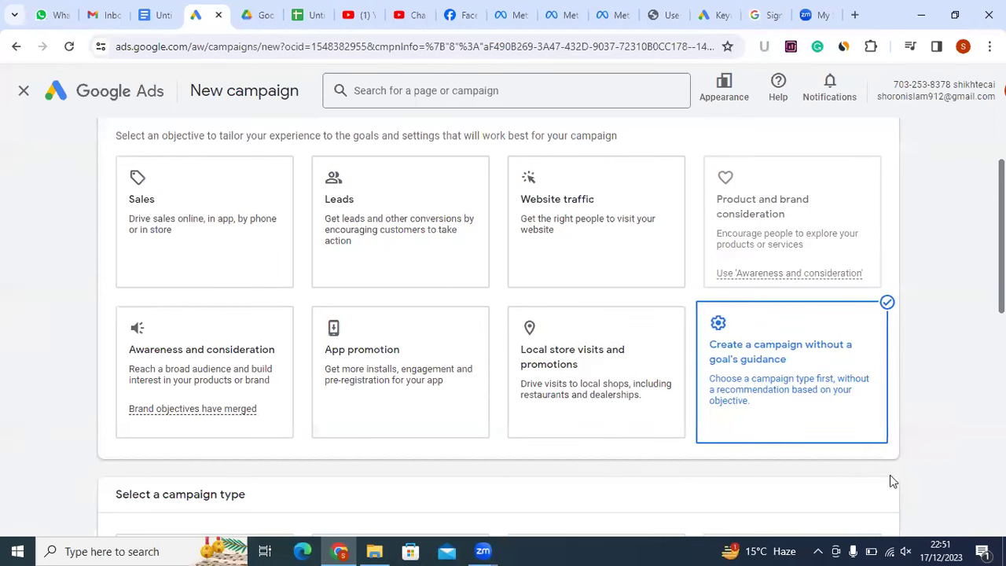
pyautogui.click(202, 205)
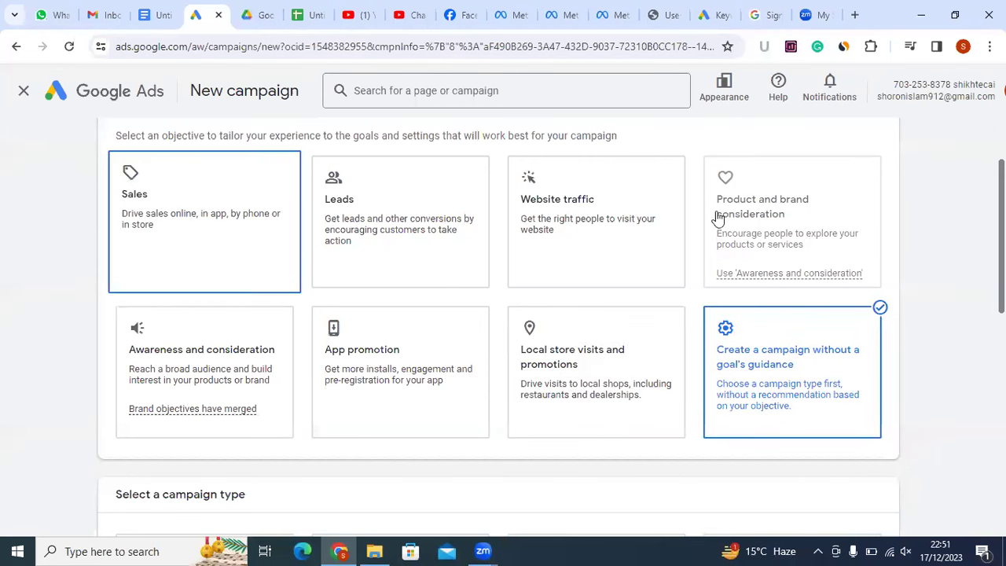
pyautogui.scroll(4, 532, 254)
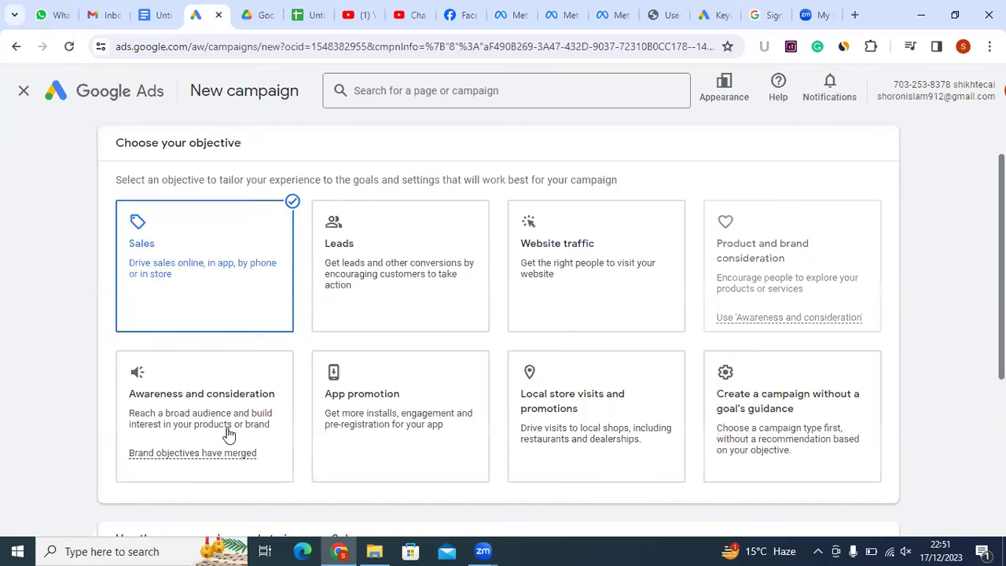
pyautogui.scroll(-3, 573, 388)
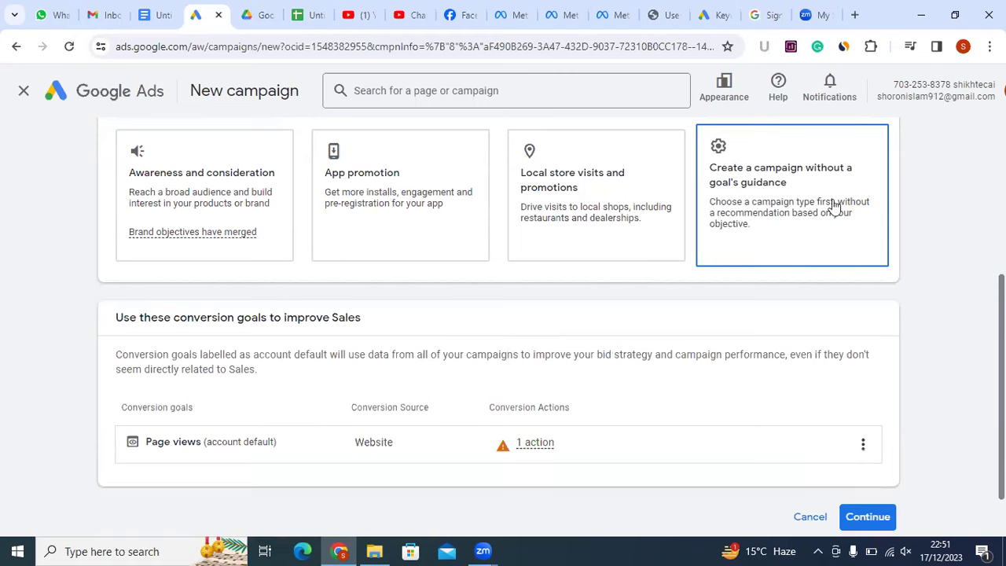
pyautogui.click(795, 203)
pyautogui.scroll(3, 553, 316)
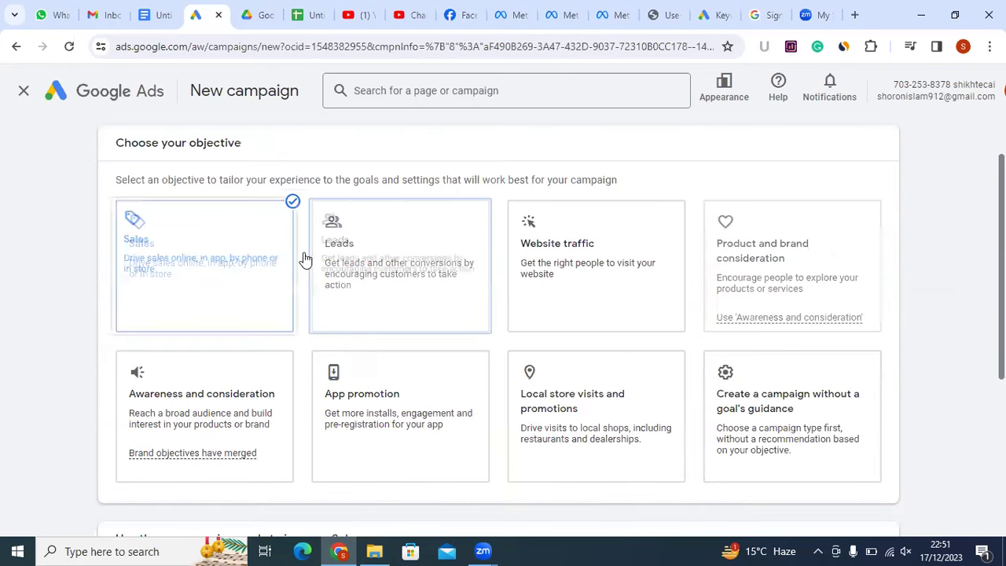
pyautogui.scroll(-3, 248, 285)
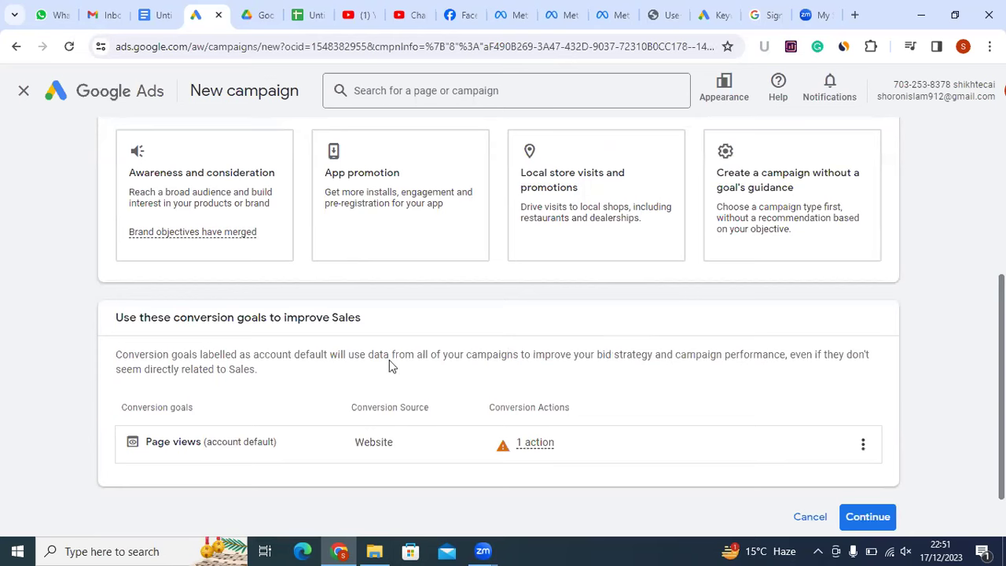
# Highlight the "Use these conversion goals to improve Sales" heading and its phrase "conversion goals" while reading the section
pyautogui.moveTo(370, 320); pyautogui.dragTo(103, 306)
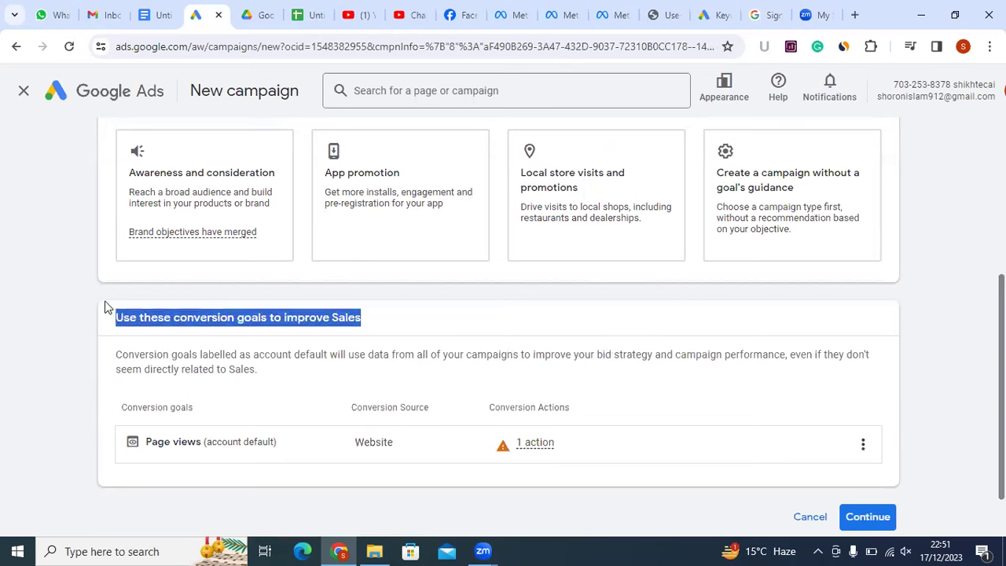
pyautogui.scroll(4, 117, 296)
pyautogui.scroll(-4, 171, 352)
pyautogui.click(222, 328)
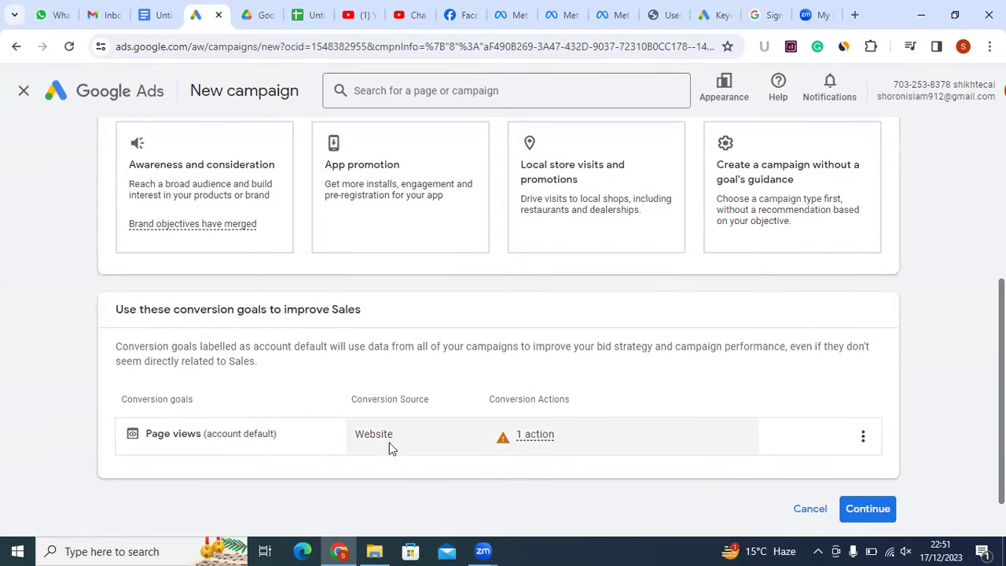
pyautogui.moveTo(397, 440)
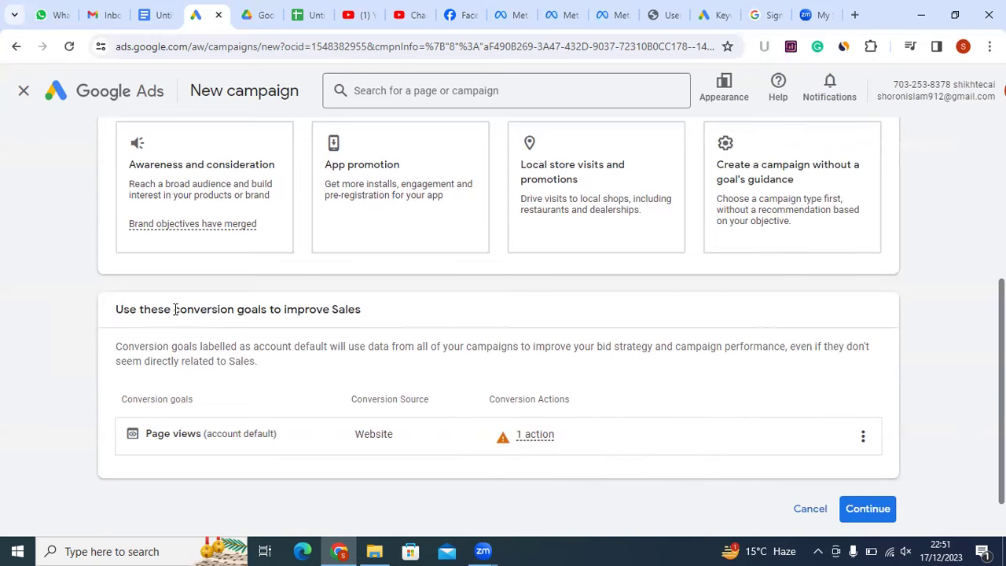
pyautogui.moveTo(174, 309); pyautogui.dragTo(267, 310)
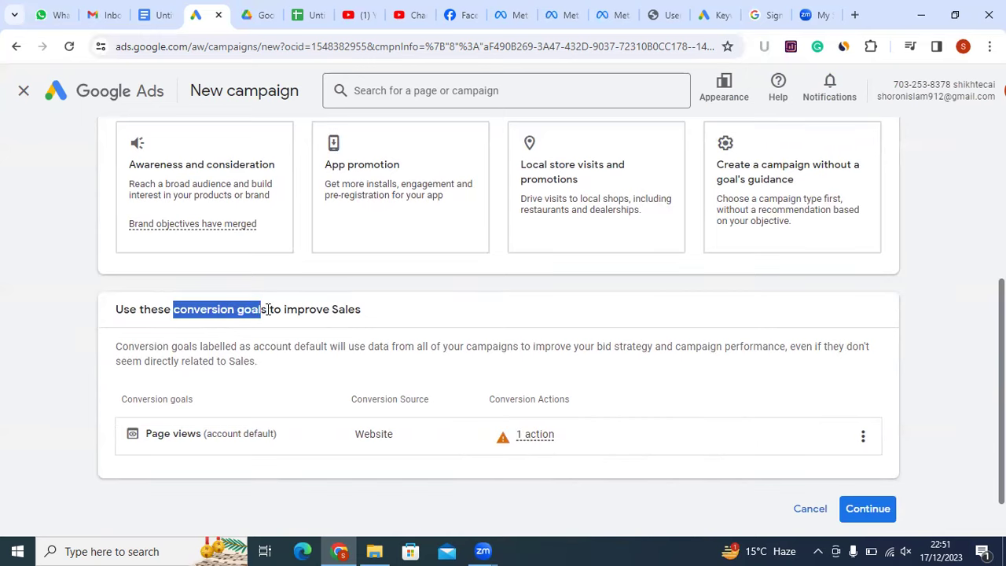
pyautogui.click(381, 346)
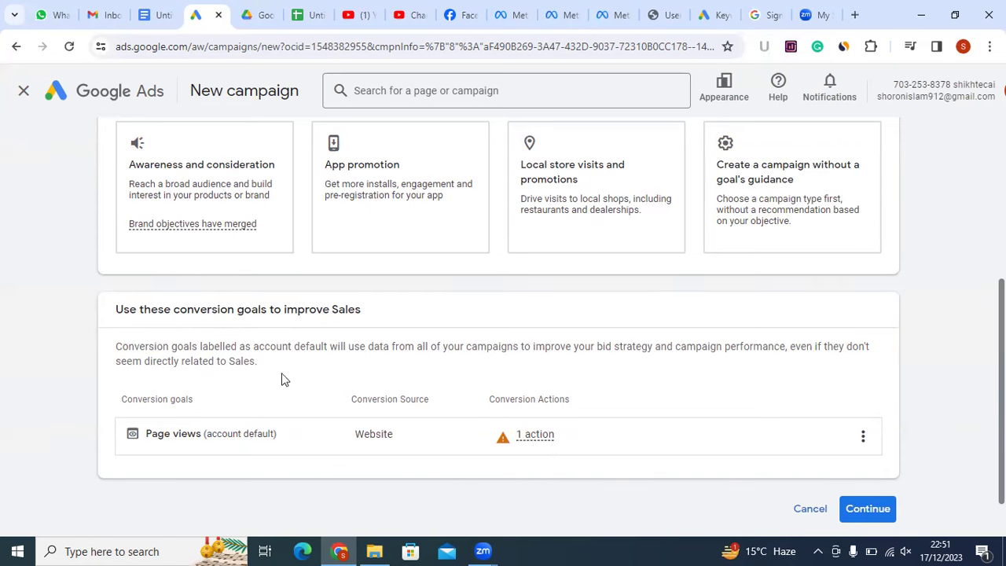
# Highlight the Page views goal row with its Website source and the explanation of account-default conversion goals
pyautogui.moveTo(174, 309); pyautogui.dragTo(343, 347)
pyautogui.click(474, 426)
pyautogui.moveTo(343, 438); pyautogui.dragTo(285, 380)
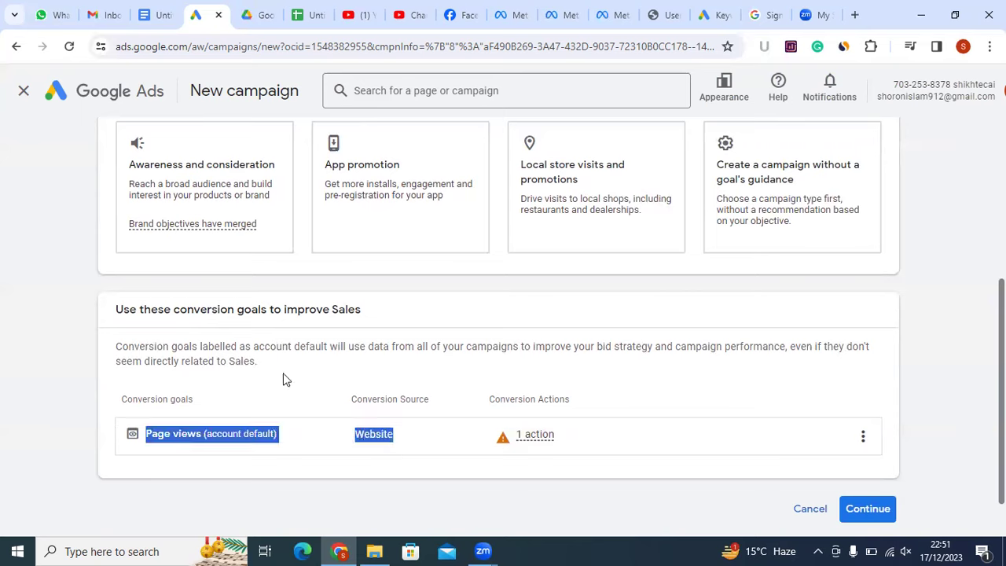
pyautogui.click(284, 379)
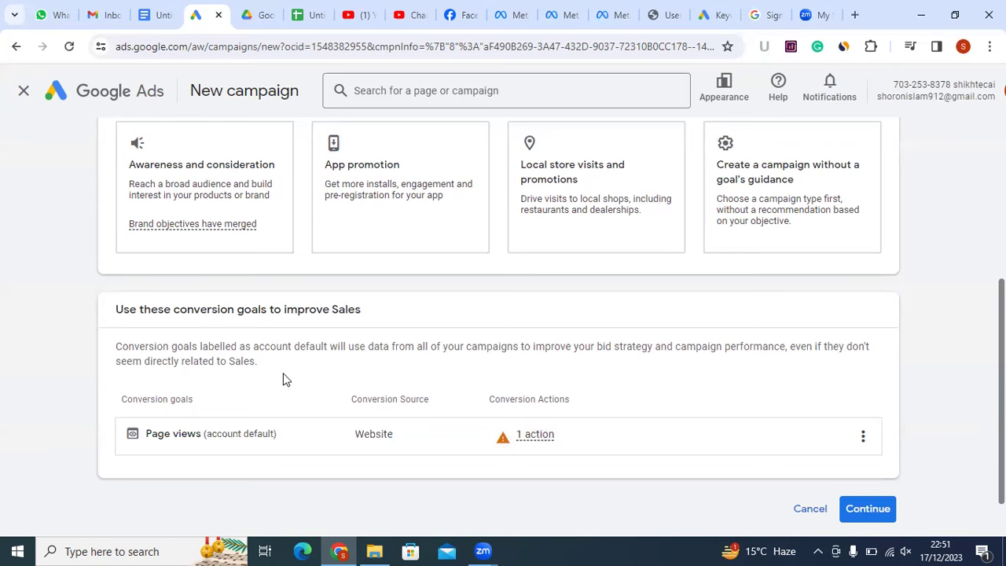
pyautogui.tripleClick(112, 352)
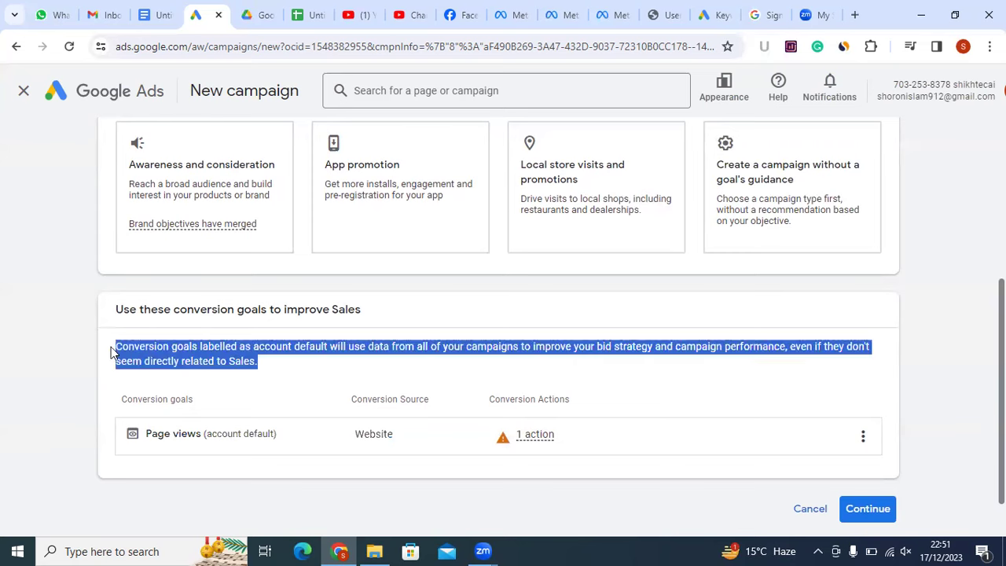
pyautogui.click(340, 380)
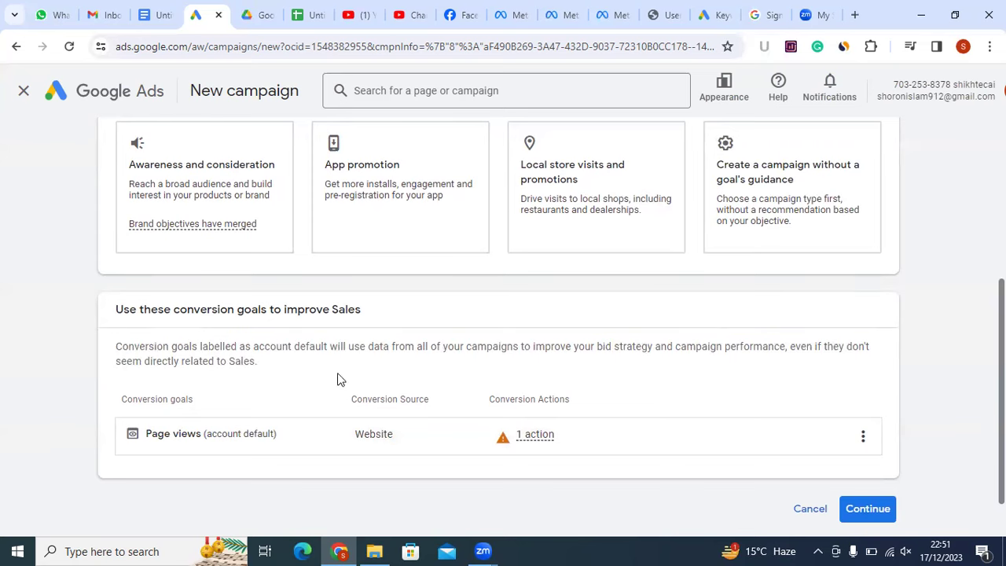
pyautogui.moveTo(696, 455)
pyautogui.moveTo(548, 442)
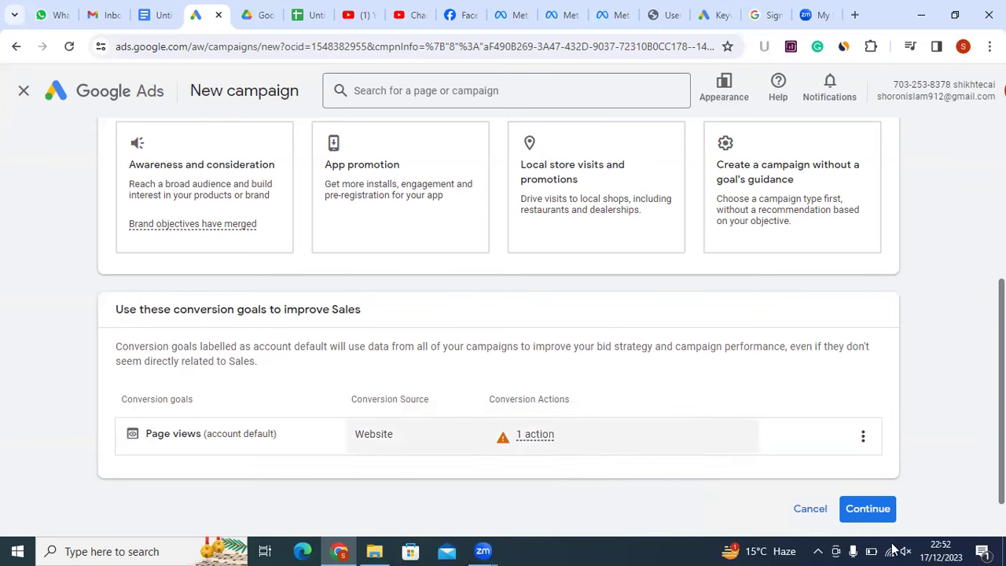
# Continue with the Sales objective and its Page views conversion goal to the campaign type selection
pyautogui.scroll(-2, 878, 511)
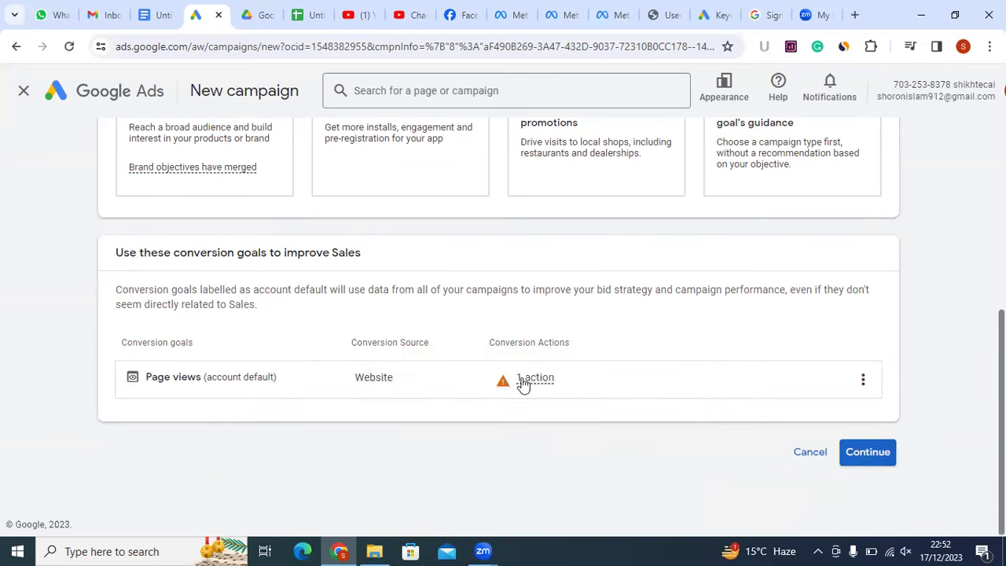
pyautogui.scroll(5, 212, 283)
pyautogui.click(217, 291)
pyautogui.scroll(-8, 219, 302)
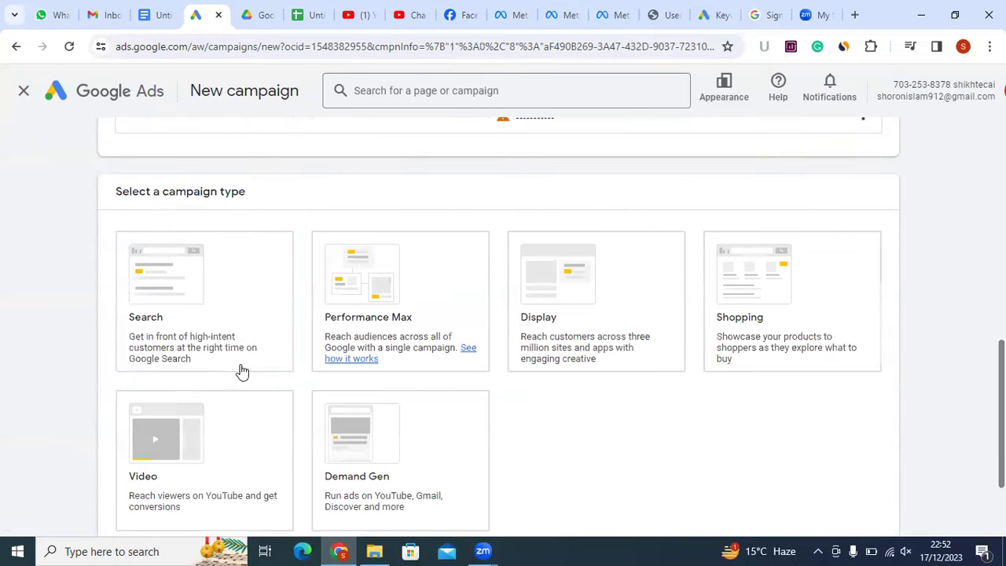
# Examine the Search, Performance Max, Display and Shopping campaign types offered for the Sales objective
pyautogui.click(358, 317)
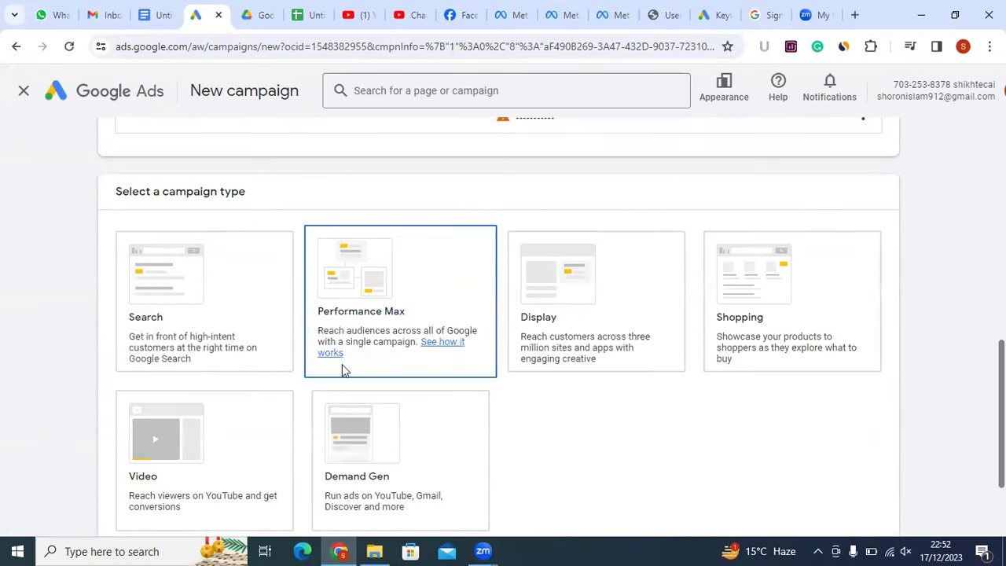
pyautogui.scroll(3, 471, 346)
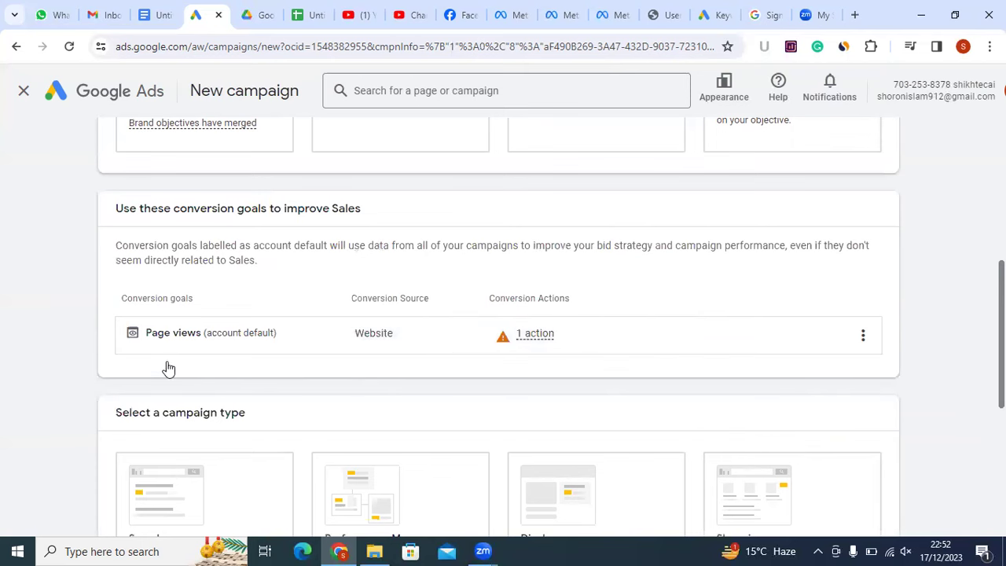
pyautogui.scroll(-2, 155, 292)
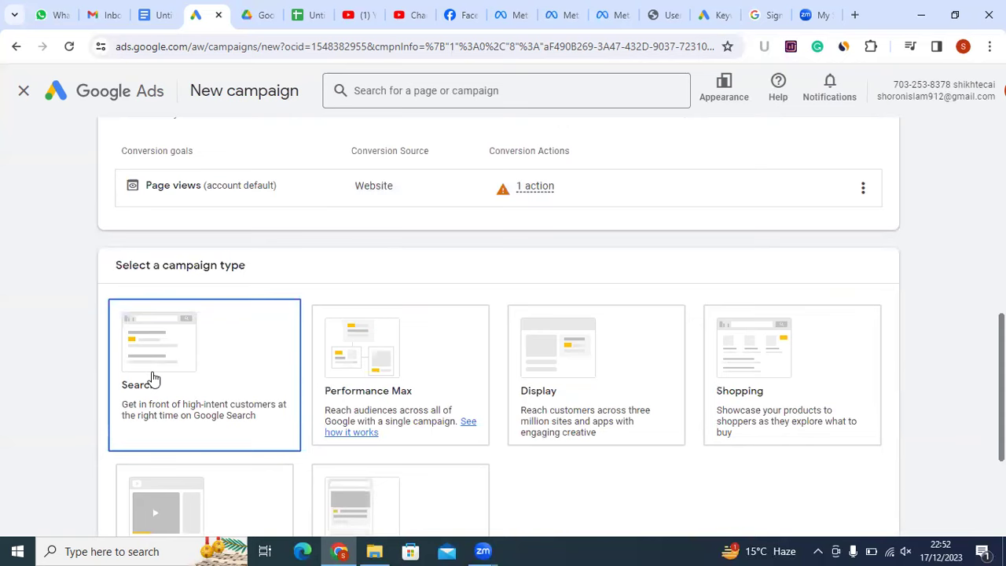
pyautogui.click(479, 390)
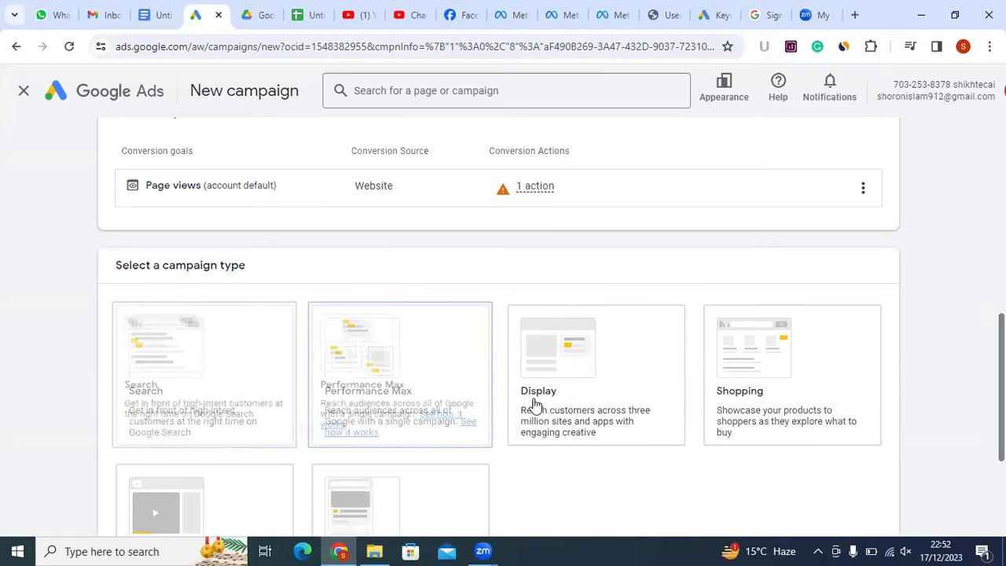
pyautogui.scroll(-1, 890, 452)
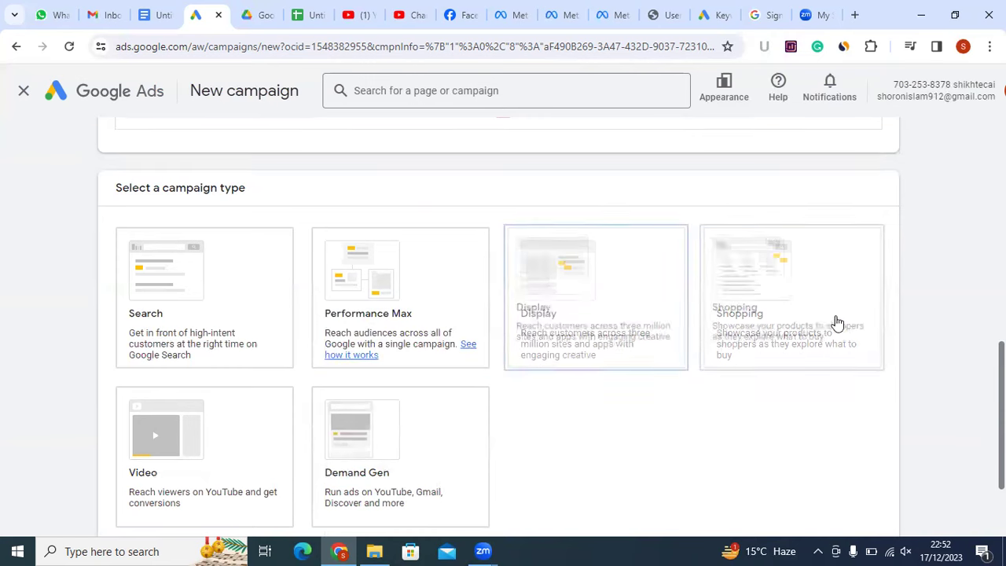
pyautogui.scroll(1, 845, 351)
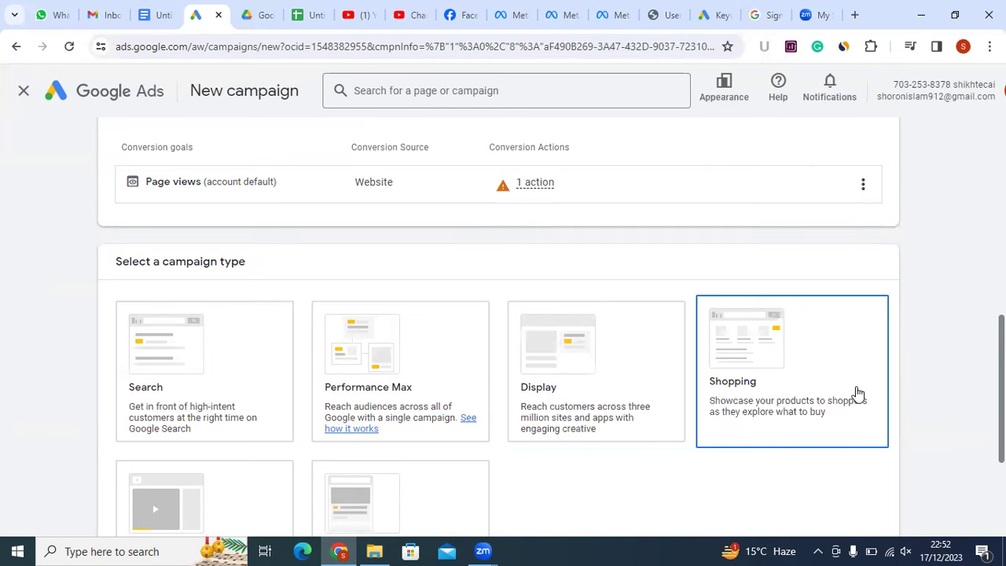
# Review the objective cards, including Local store visits and promotions, against the full set of Sales campaign types
pyautogui.scroll(5, 858, 393)
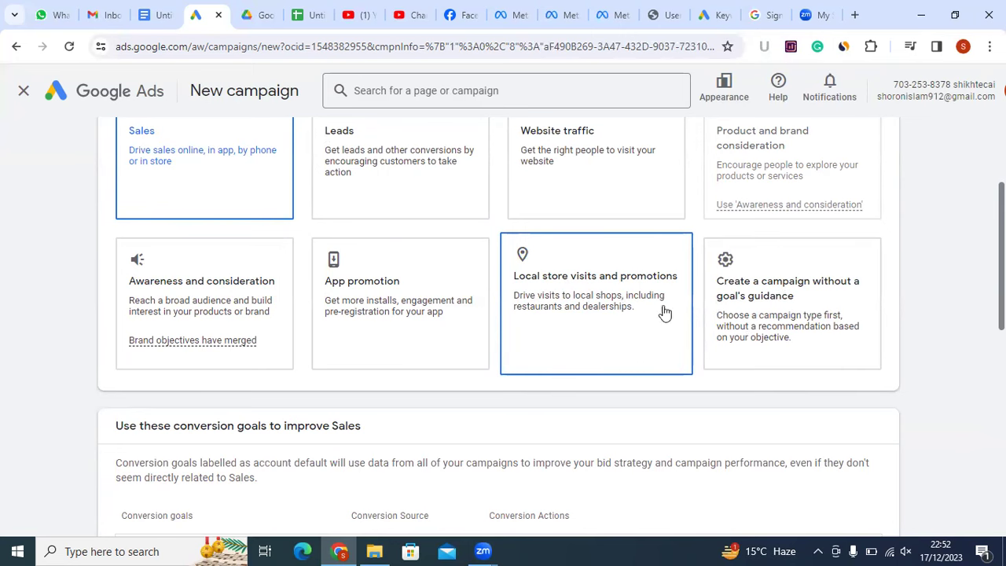
pyautogui.scroll(1, 773, 365)
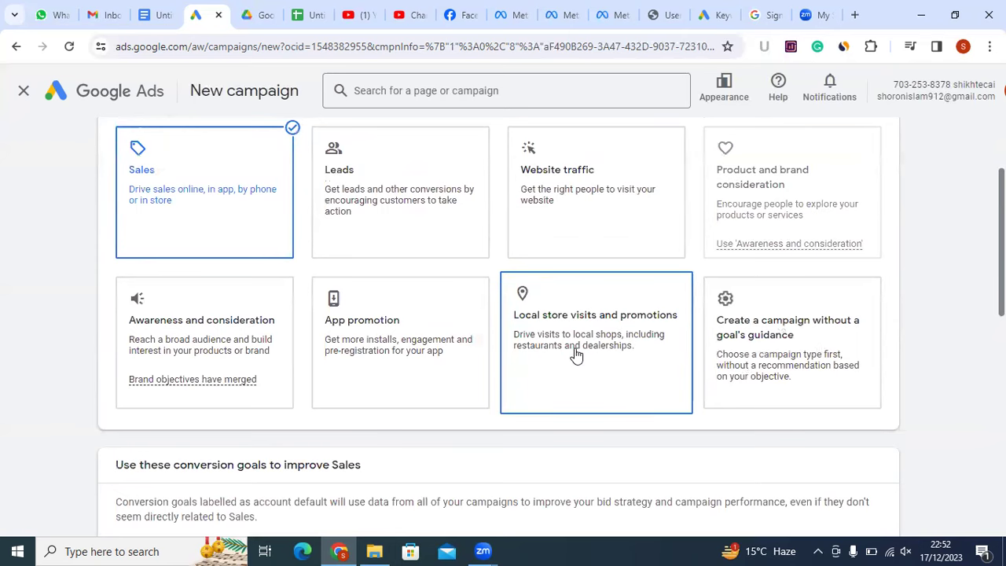
pyautogui.scroll(-3, 853, 391)
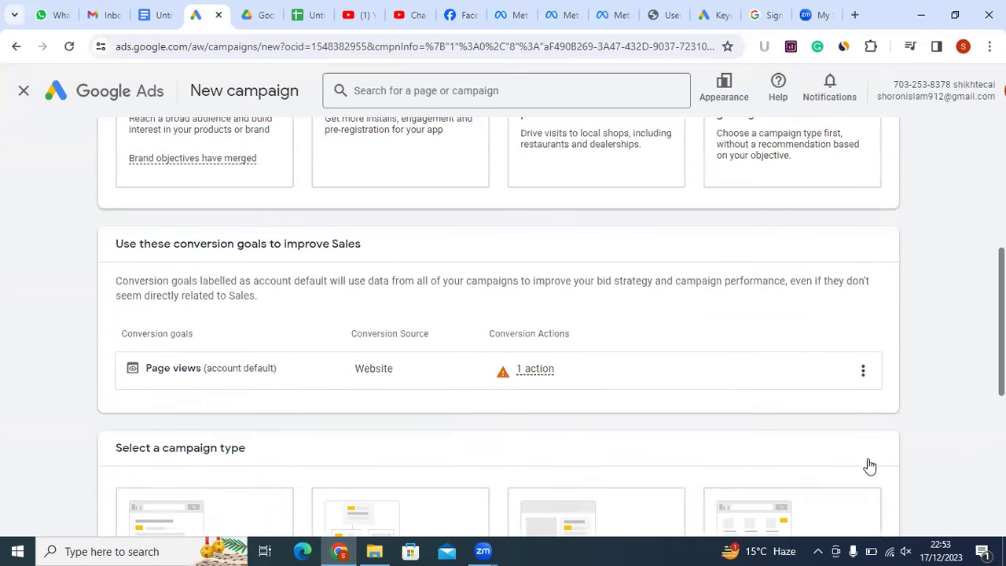
pyautogui.scroll(-1, 842, 449)
pyautogui.scroll(-1, 844, 451)
pyautogui.scroll(3, 849, 417)
pyautogui.scroll(-4, 844, 424)
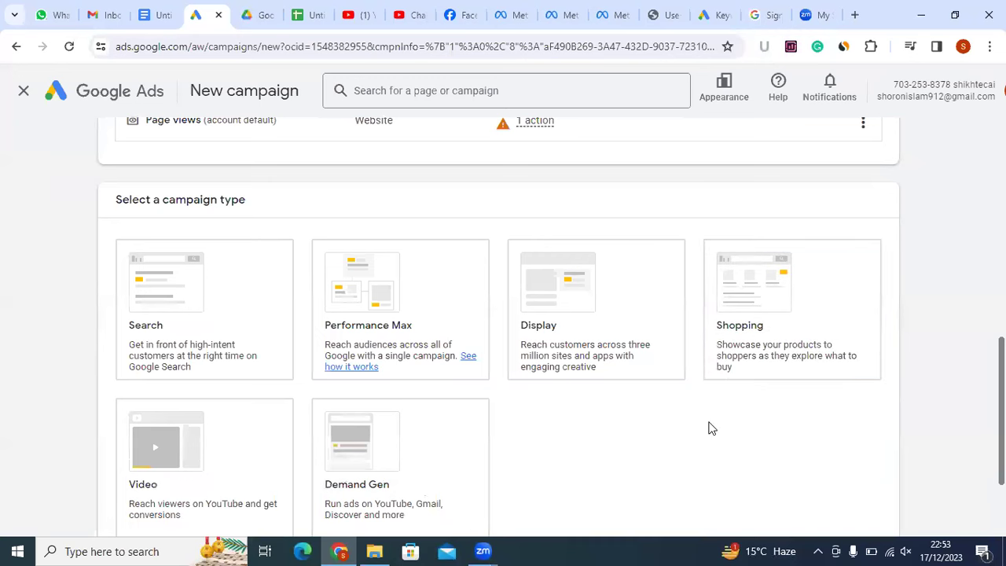
pyautogui.scroll(-2, 503, 472)
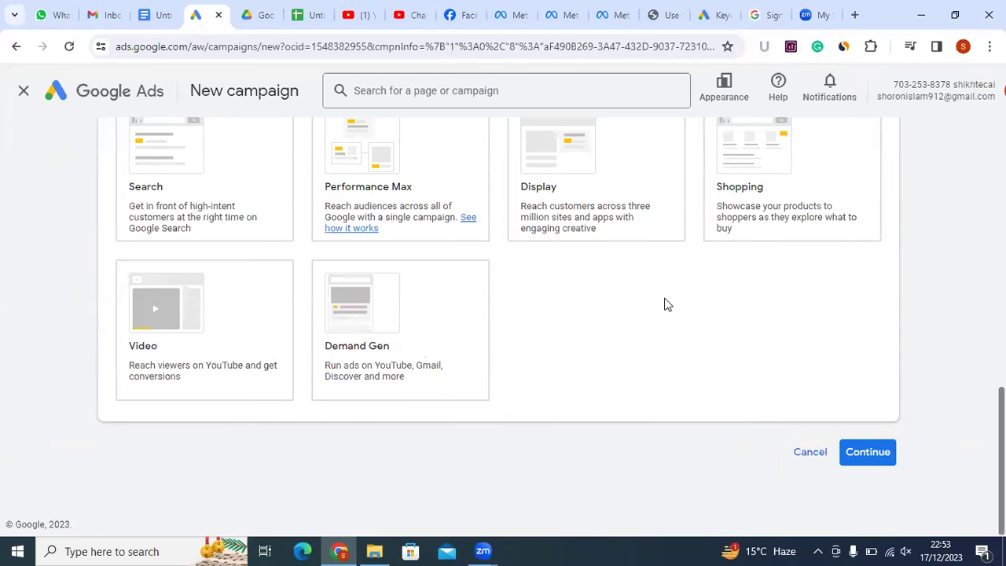
pyautogui.scroll(1, 278, 409)
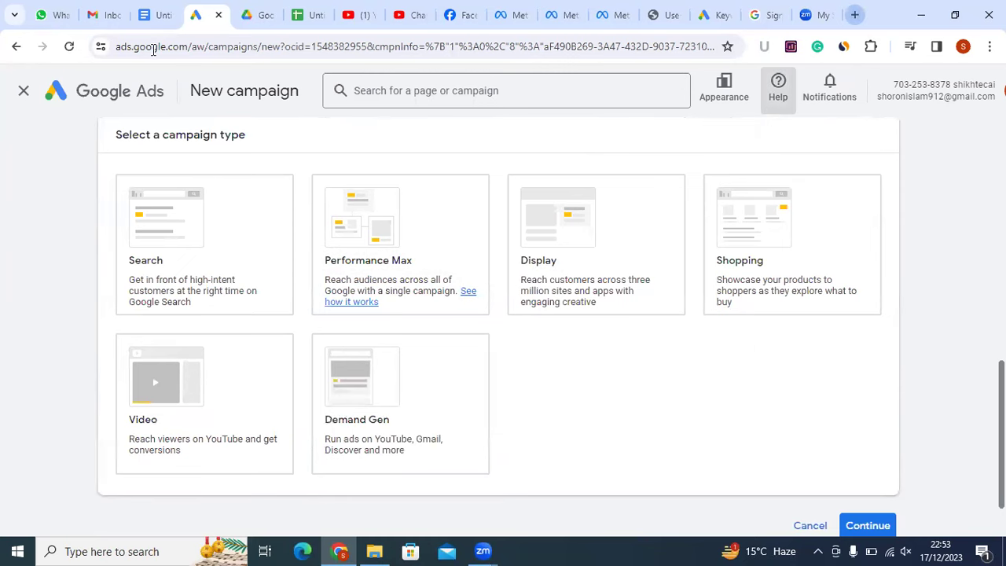
# Search Google for "nike shoes" in a new browser tab
pyautogui.hotkey('ctrl', 't')
pyautogui.write('ni')
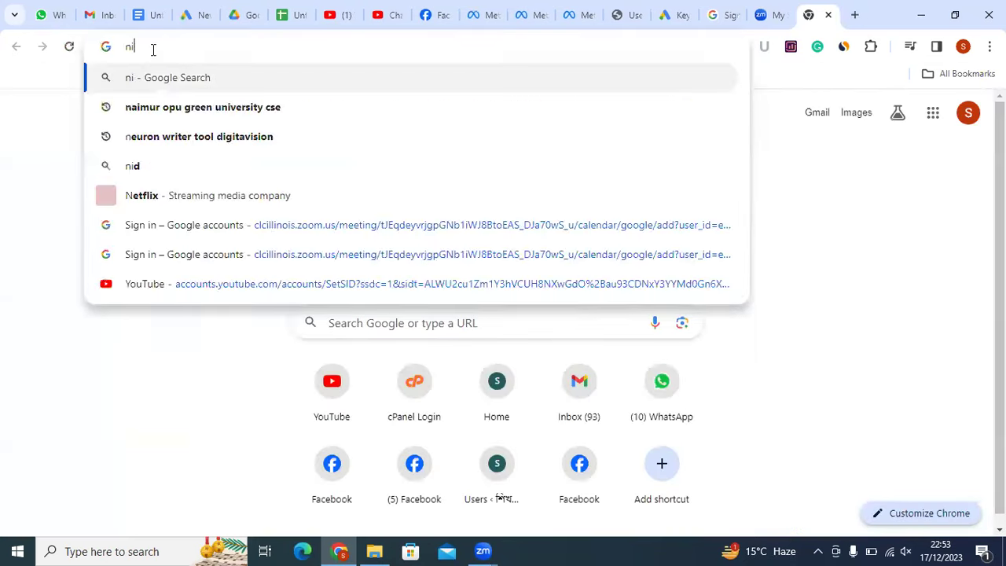
pyautogui.write('ke sho')
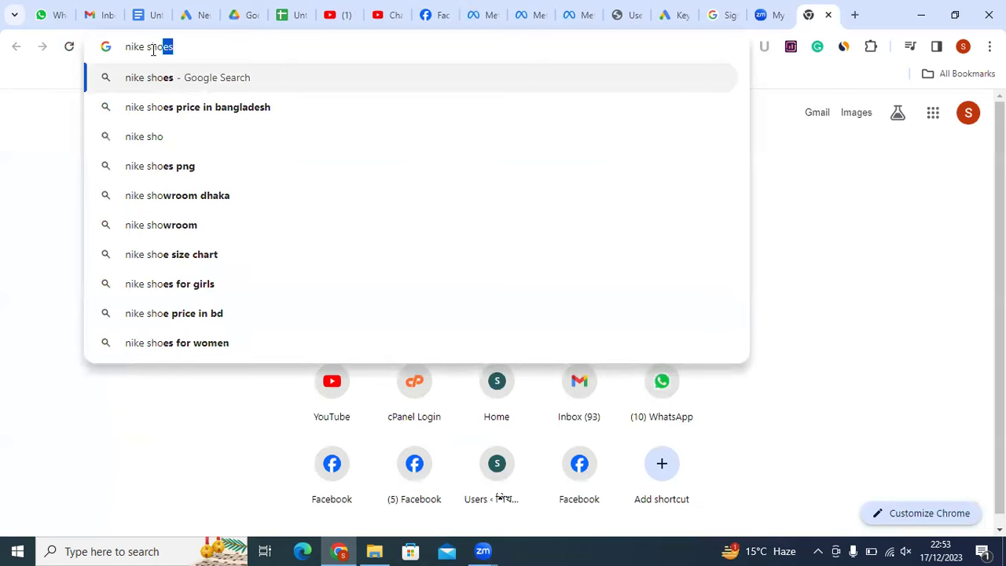
pyautogui.write('e')
pyautogui.press('Return')
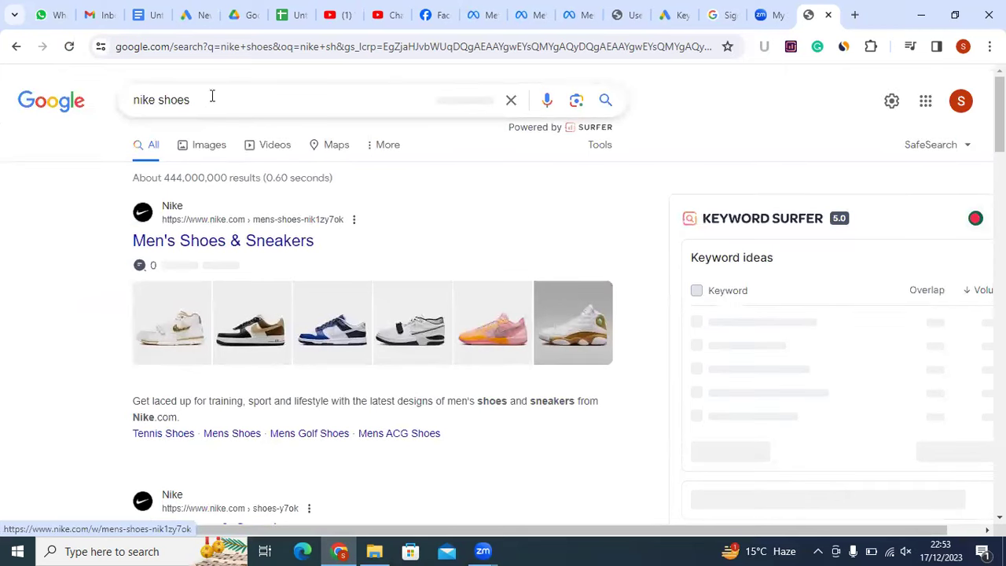
# Replace the Google query with "shoes price" and run the search
pyautogui.click(211, 99)
pyautogui.hotkey('ctrl', 'a')
pyautogui.write('shoes price')
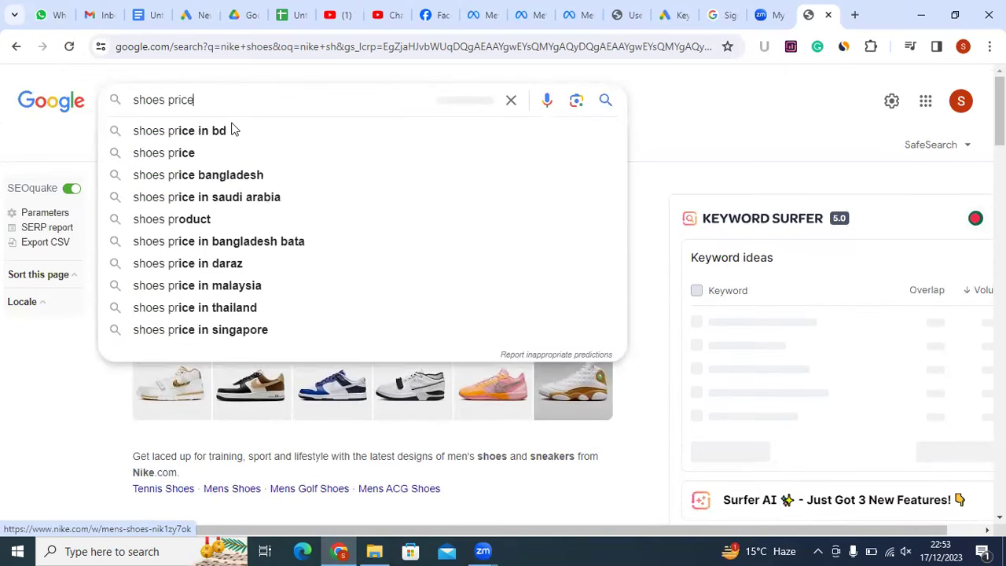
pyautogui.press('Return')
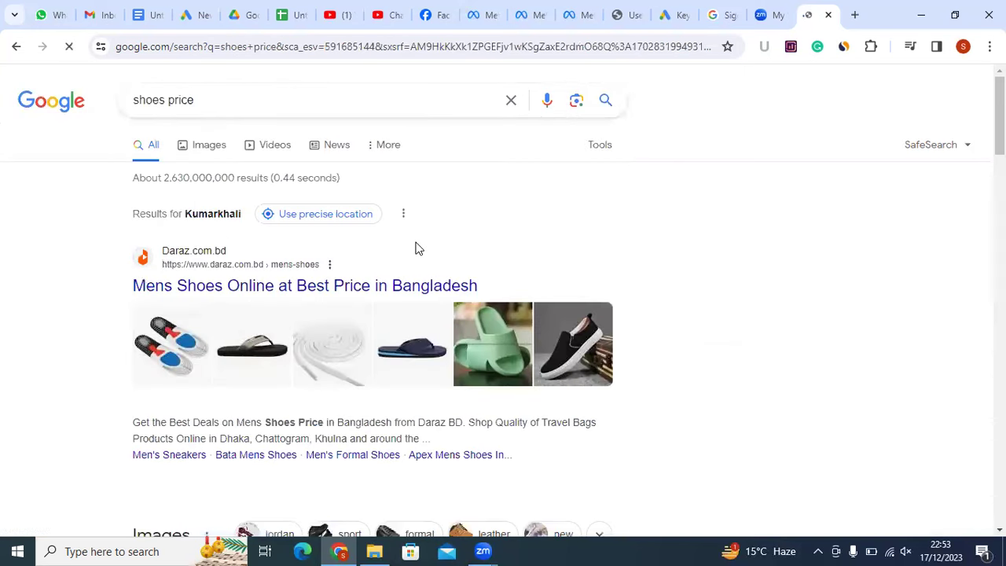
# Look through the first "shoes price" results and decline sharing the device's precise location
pyautogui.scroll(-13, 417, 250)
pyautogui.scroll(14, 416, 251)
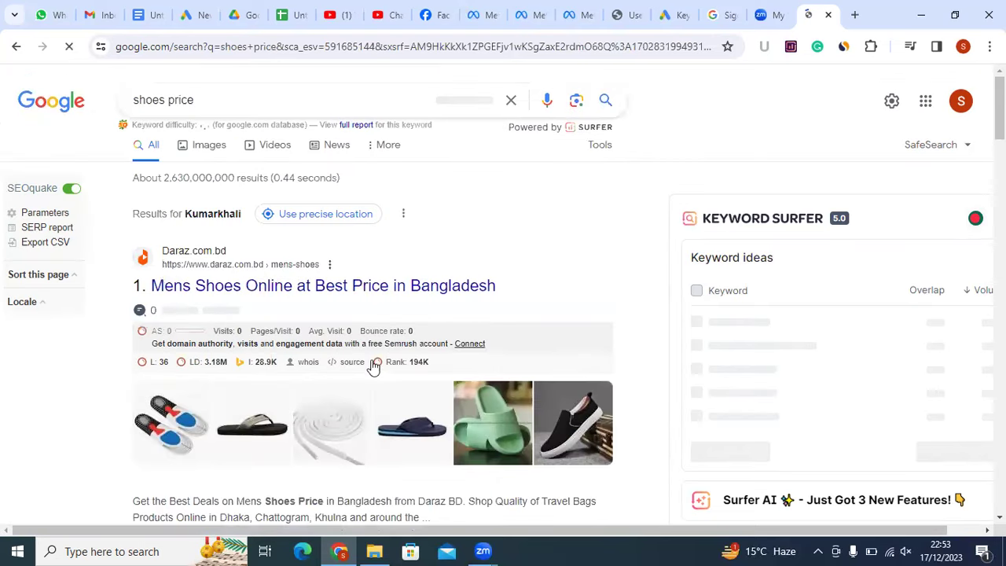
pyautogui.scroll(-15, 371, 366)
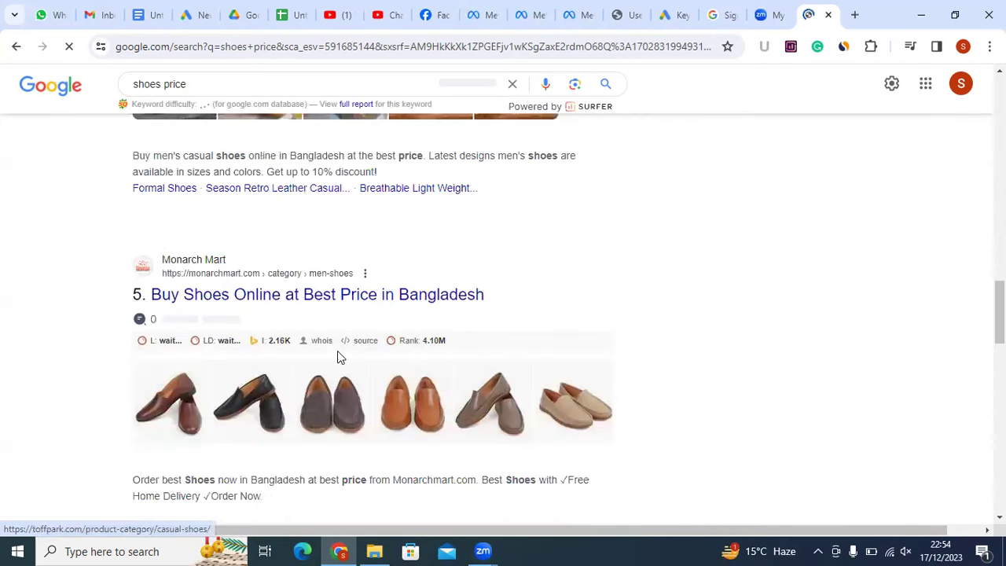
pyautogui.scroll(3, 330, 351)
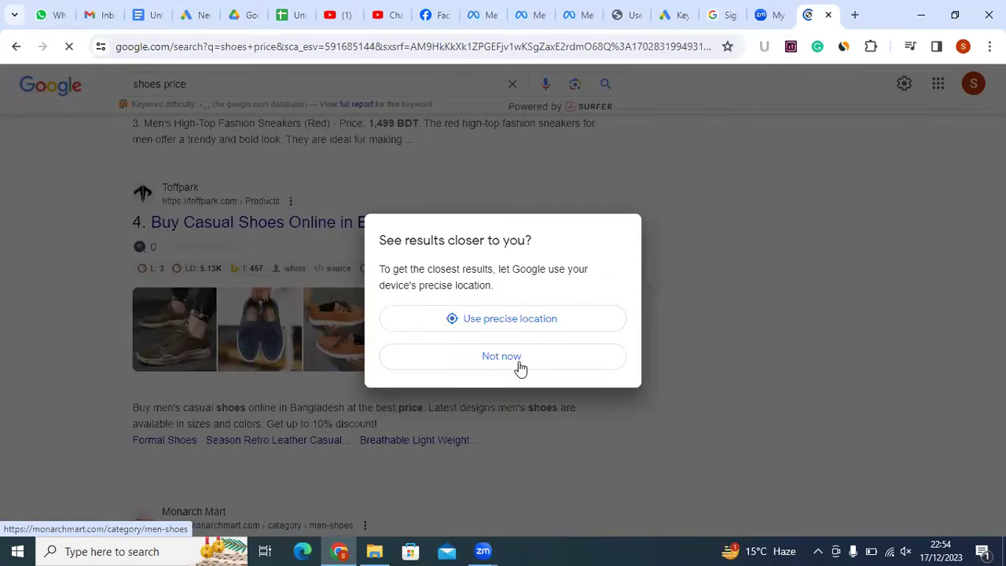
pyautogui.click(520, 367)
# Examine the full list of "shoes price" results for shopping ads and return to the first result
pyautogui.scroll(-1, 288, 370)
pyautogui.scroll(-5, 288, 370)
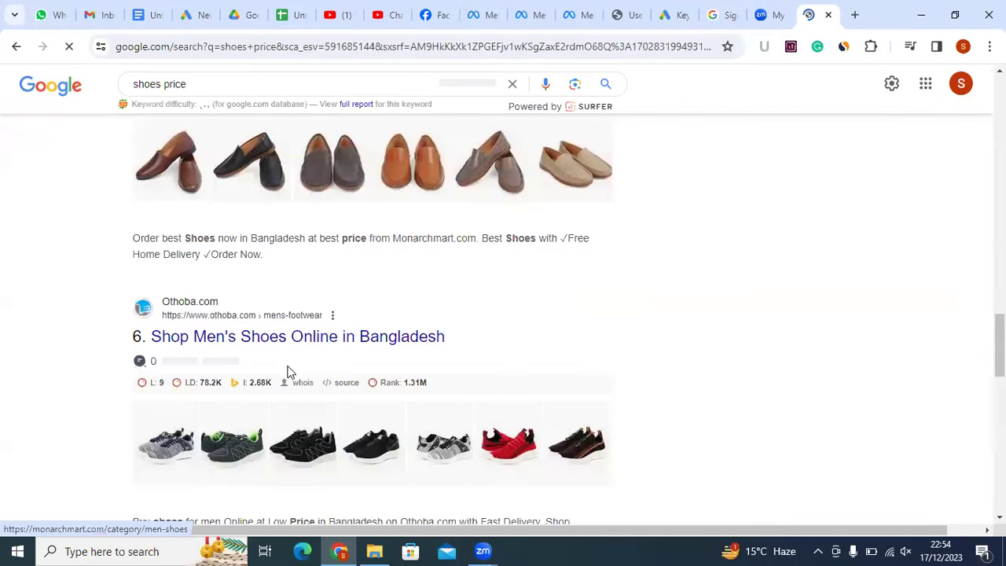
pyautogui.scroll(-3, 288, 370)
pyautogui.scroll(1, 432, 305)
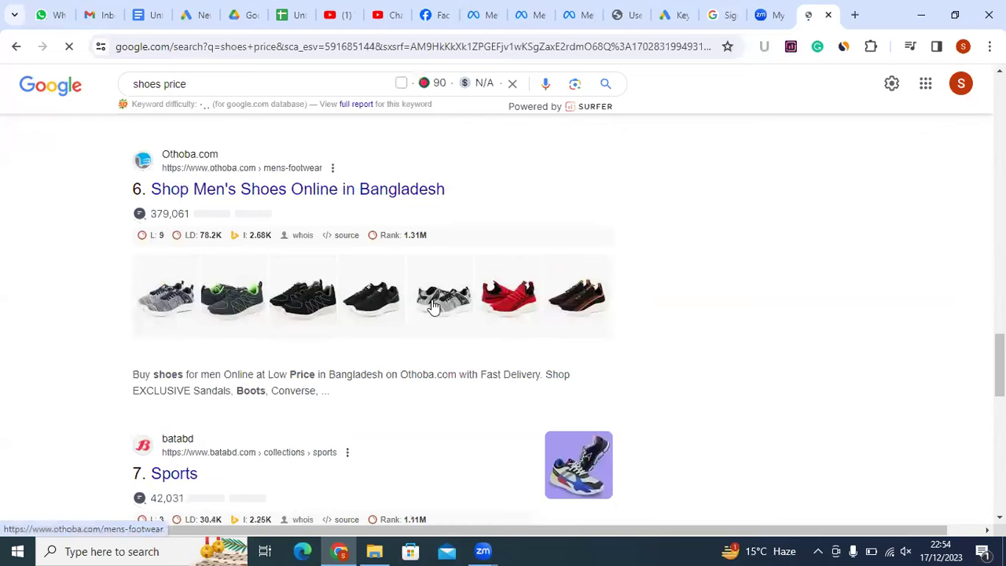
pyautogui.scroll(-3, 453, 358)
pyautogui.scroll(-2, 458, 358)
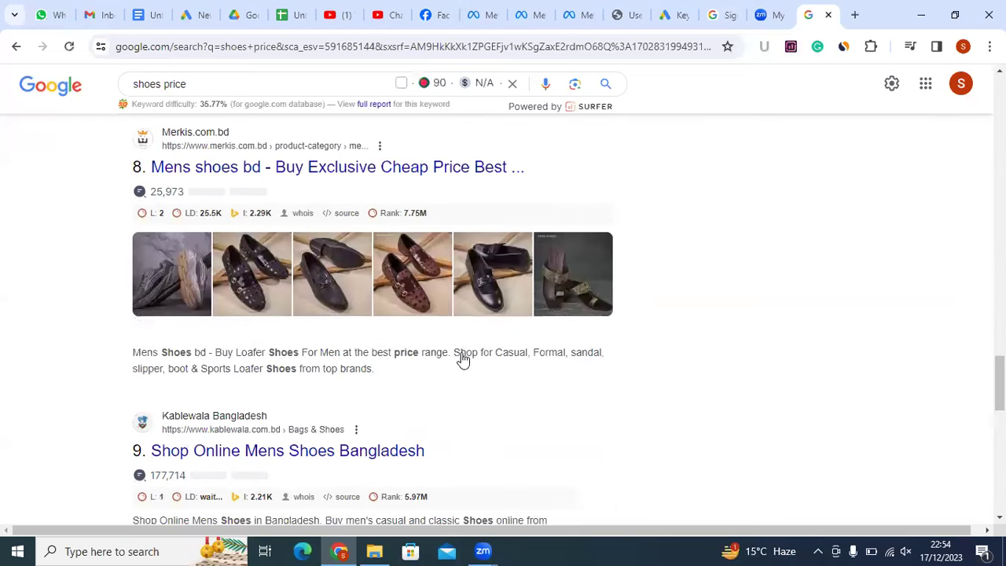
pyautogui.scroll(3, 655, 360)
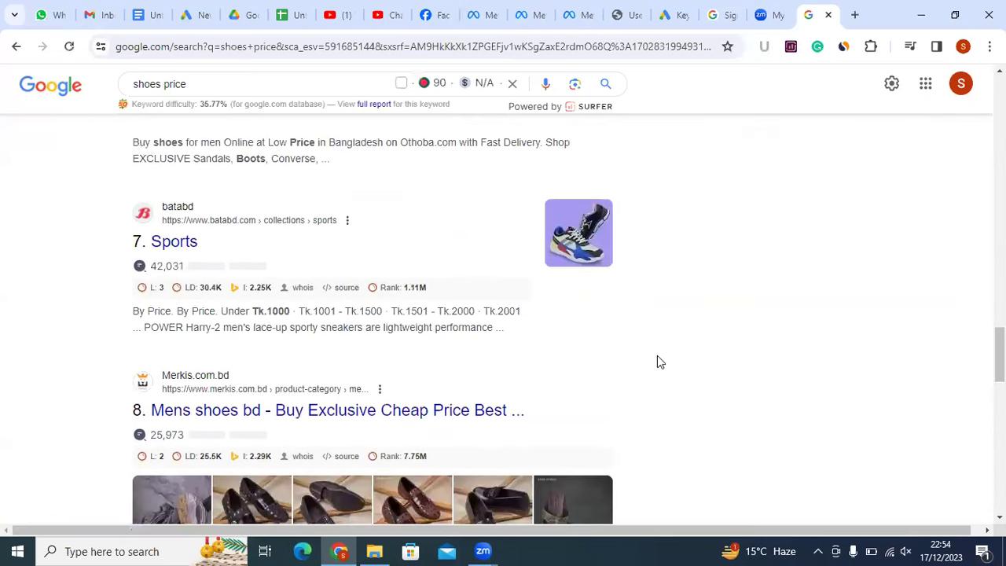
pyautogui.scroll(-10, 657, 359)
pyautogui.scroll(8, 653, 360)
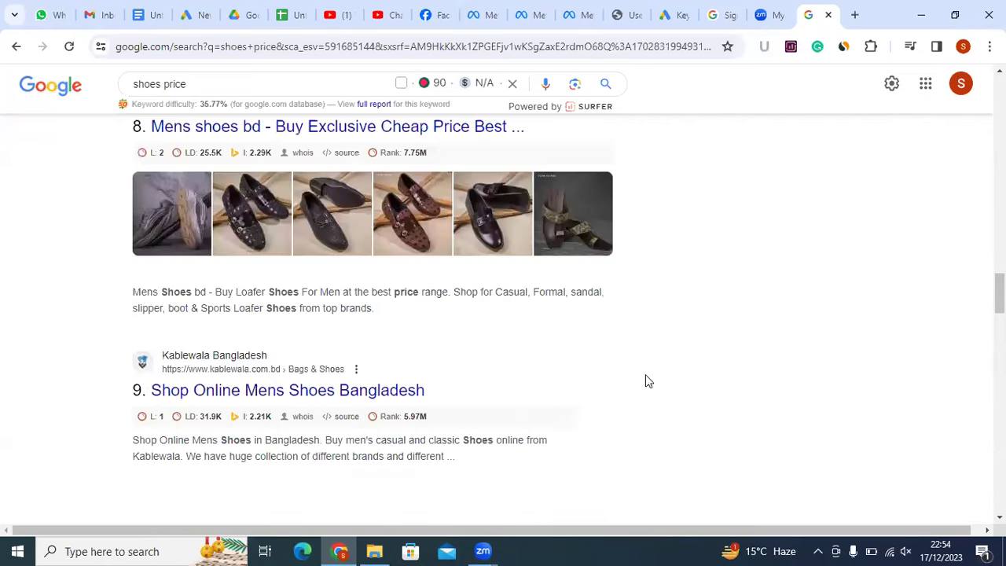
pyautogui.scroll(-2, 645, 374)
pyautogui.scroll(-10, 642, 389)
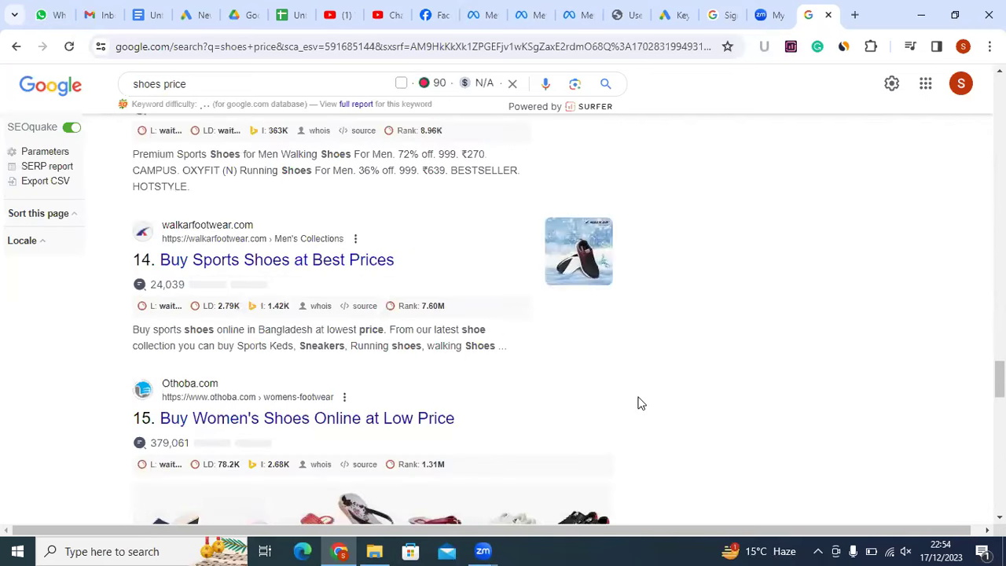
pyautogui.scroll(-8, 640, 402)
pyautogui.scroll(-2, 637, 404)
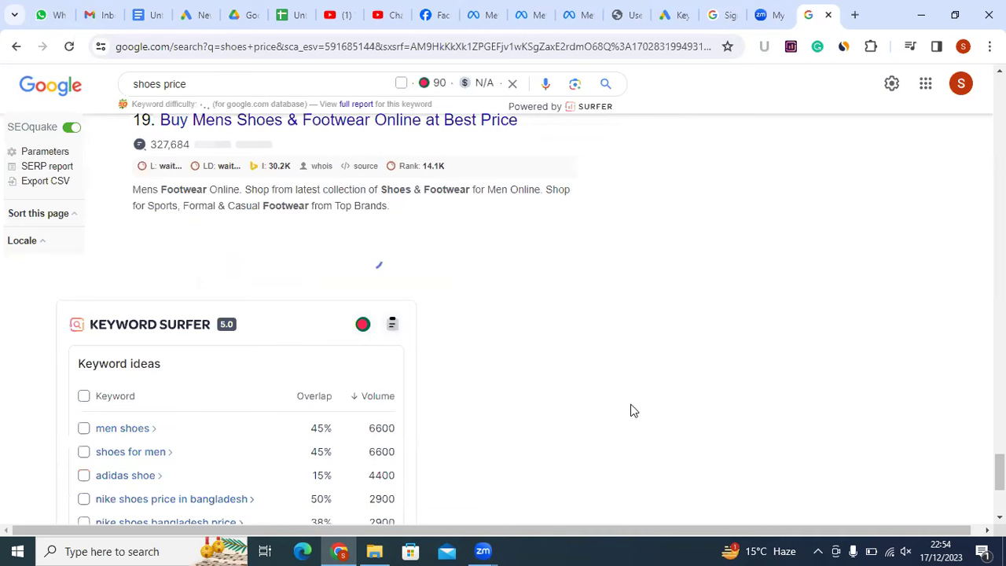
pyautogui.scroll(-5, 635, 409)
pyautogui.scroll(5, 634, 409)
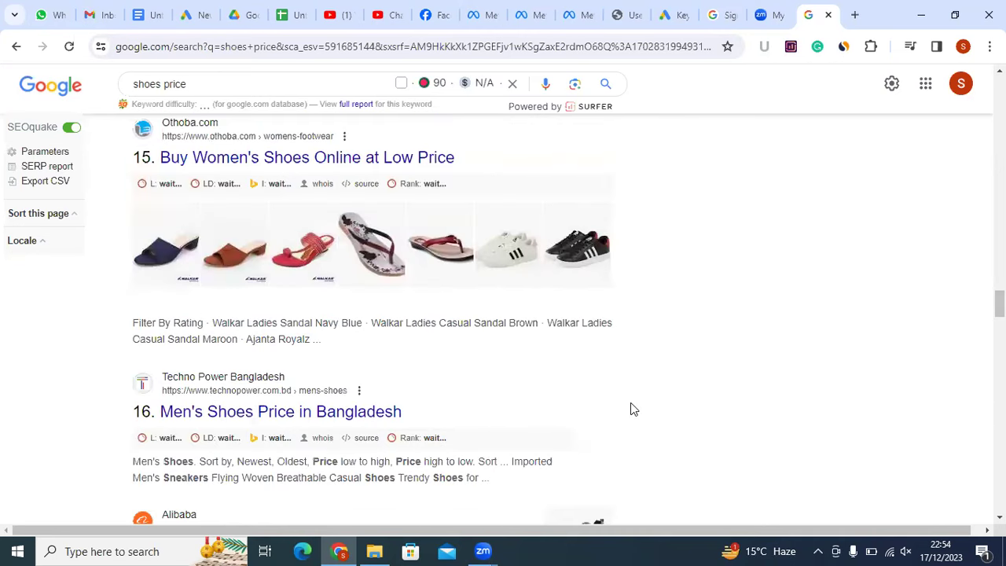
pyautogui.scroll(6, 633, 409)
pyautogui.scroll(3, 431, 400)
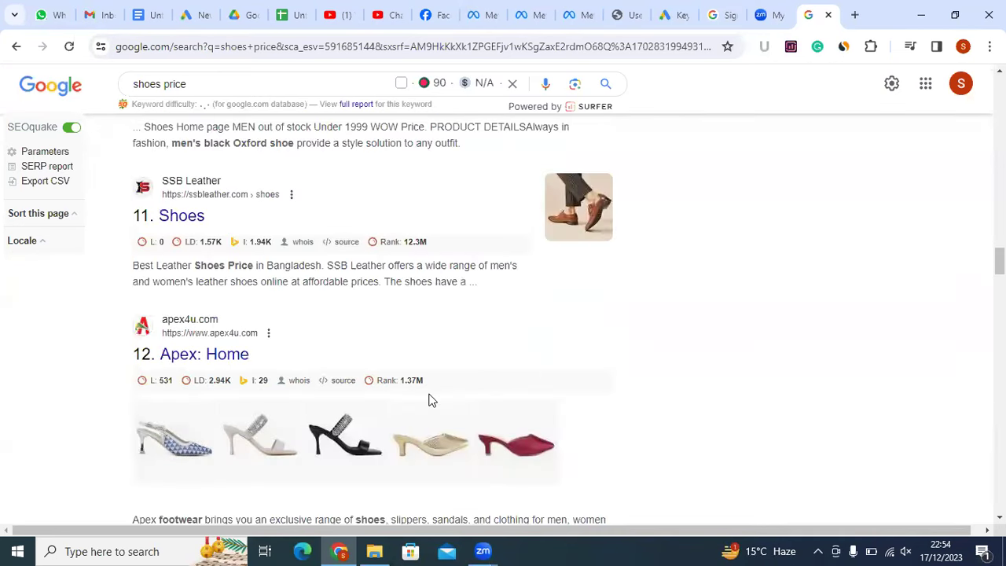
pyautogui.scroll(6, 430, 400)
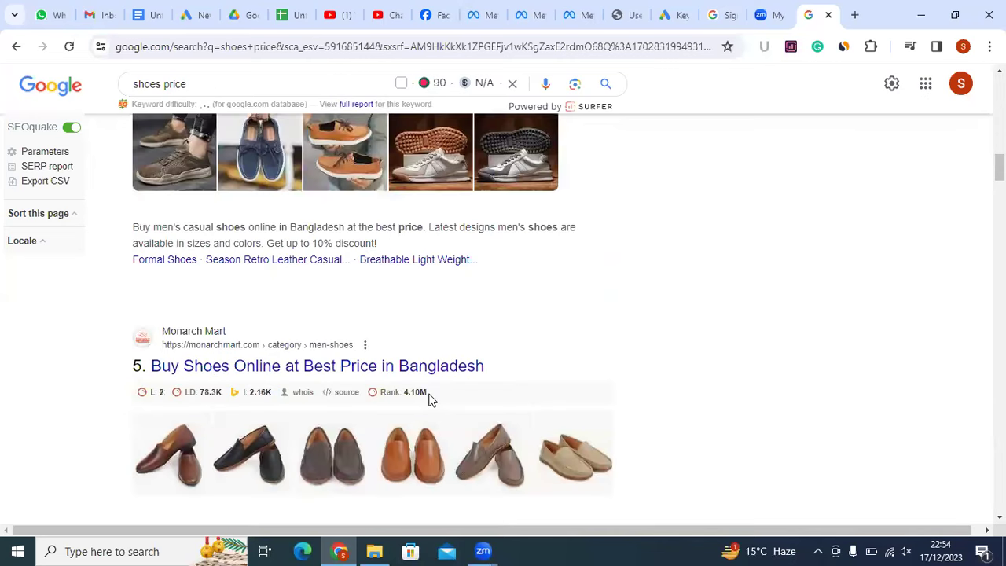
pyautogui.scroll(4, 431, 400)
pyautogui.scroll(4, 221, 113)
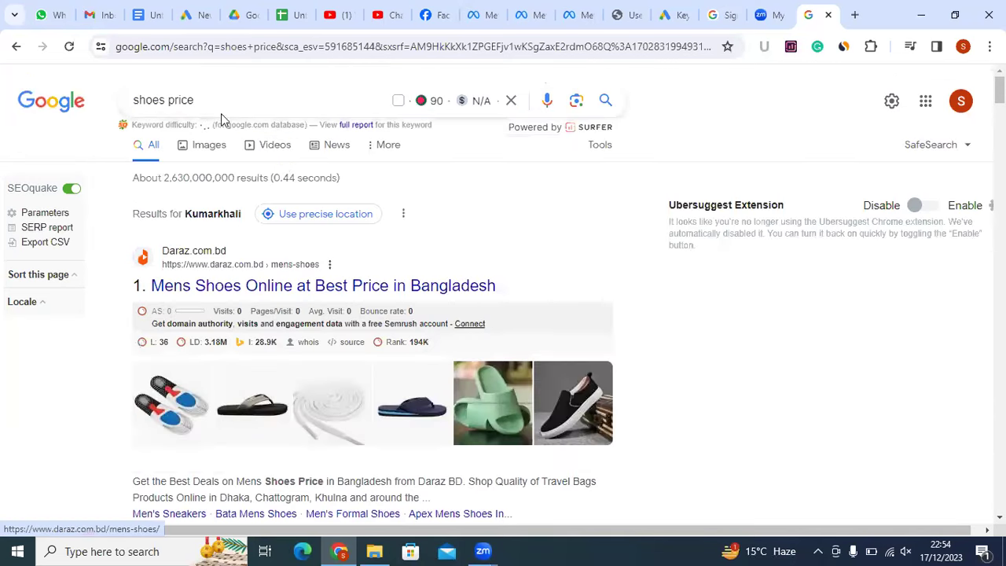
# Replace the Google query with "shopping ad" and run the search
pyautogui.moveTo(239, 100); pyautogui.dragTo(97, 102)
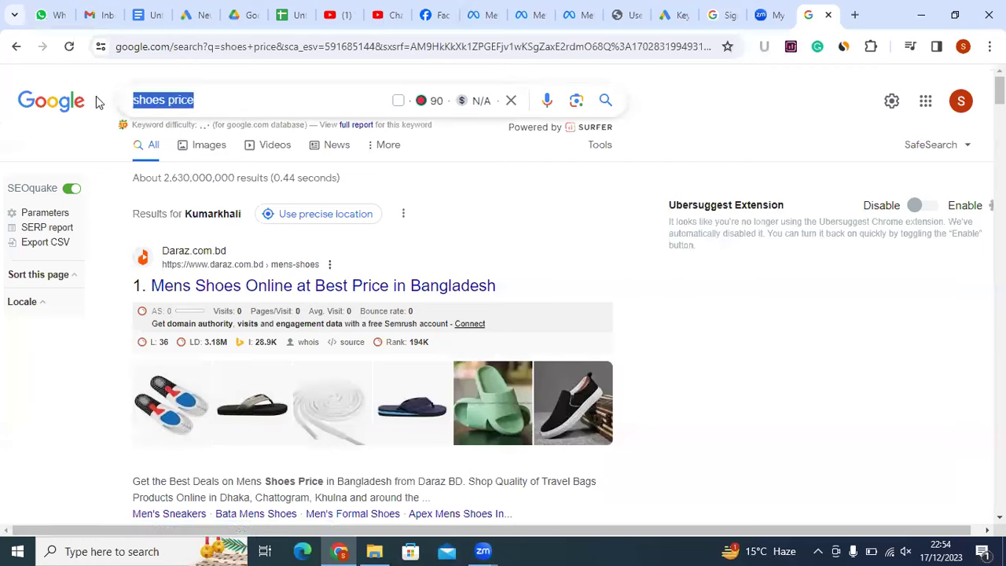
pyautogui.write('s')
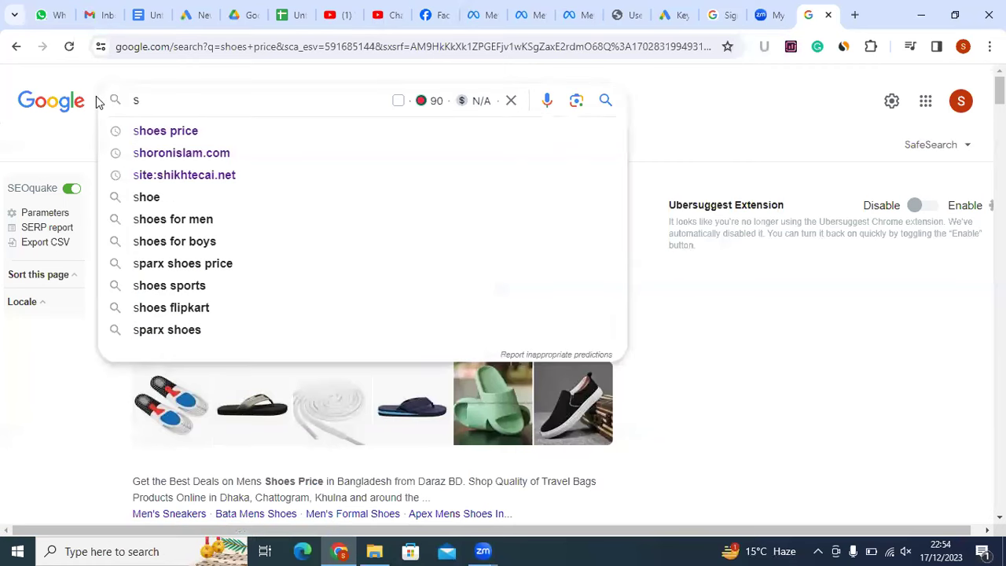
pyautogui.write('hop')
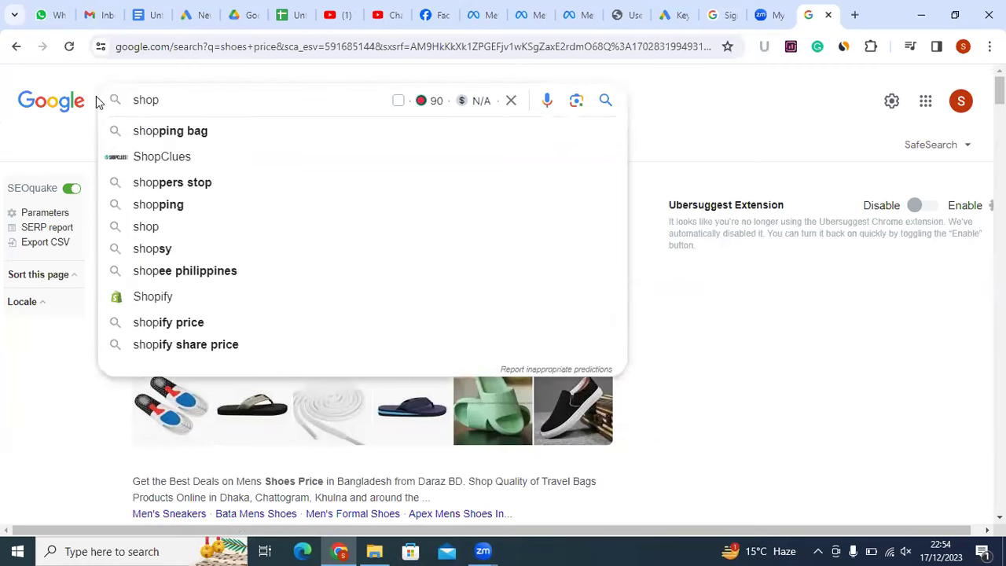
pyautogui.write('ping a')
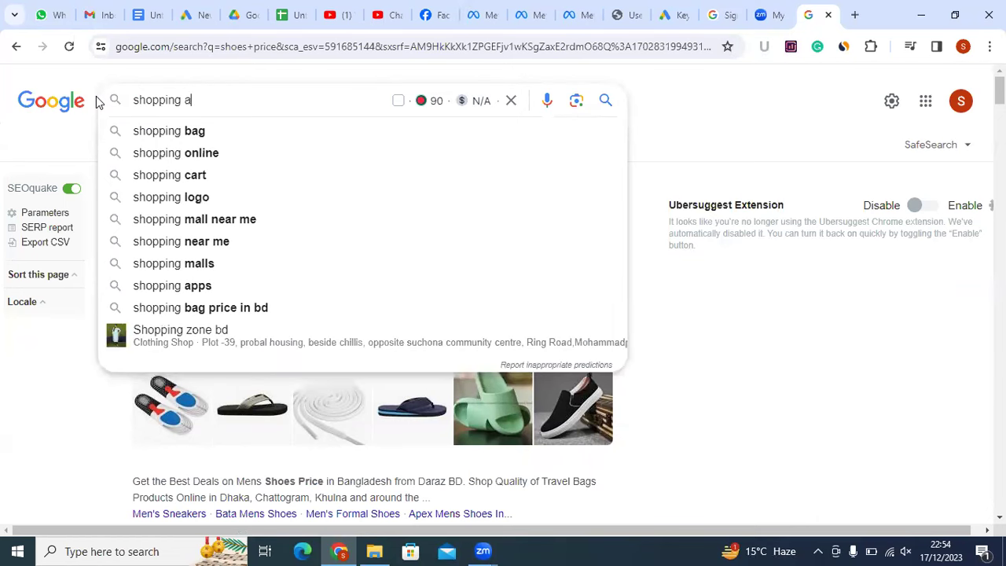
pyautogui.write('d')
pyautogui.press('Return')
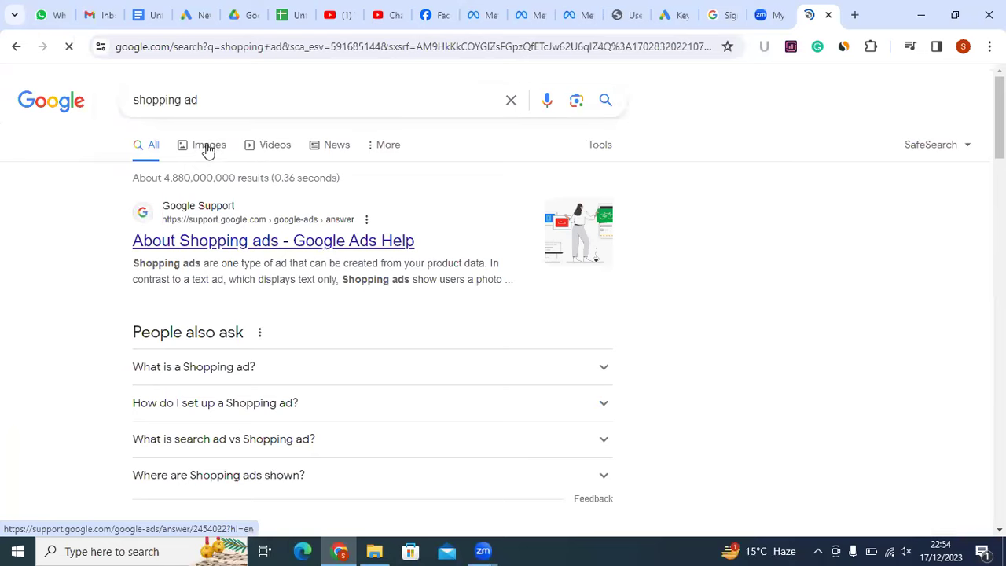
# Show the image results for "shopping ad" and preview the first Google Shopping Ads example
pyautogui.click(211, 148)
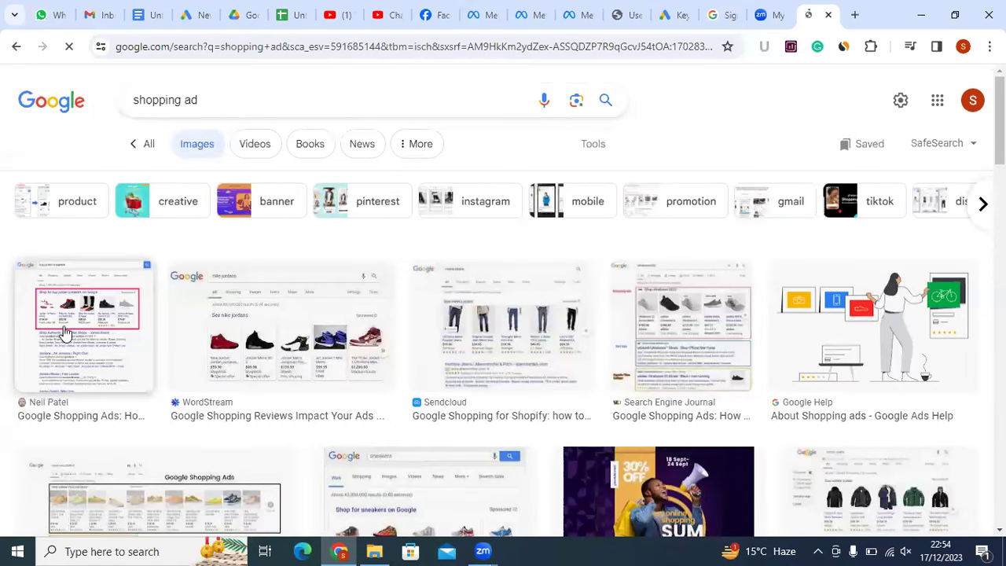
pyautogui.click(67, 333)
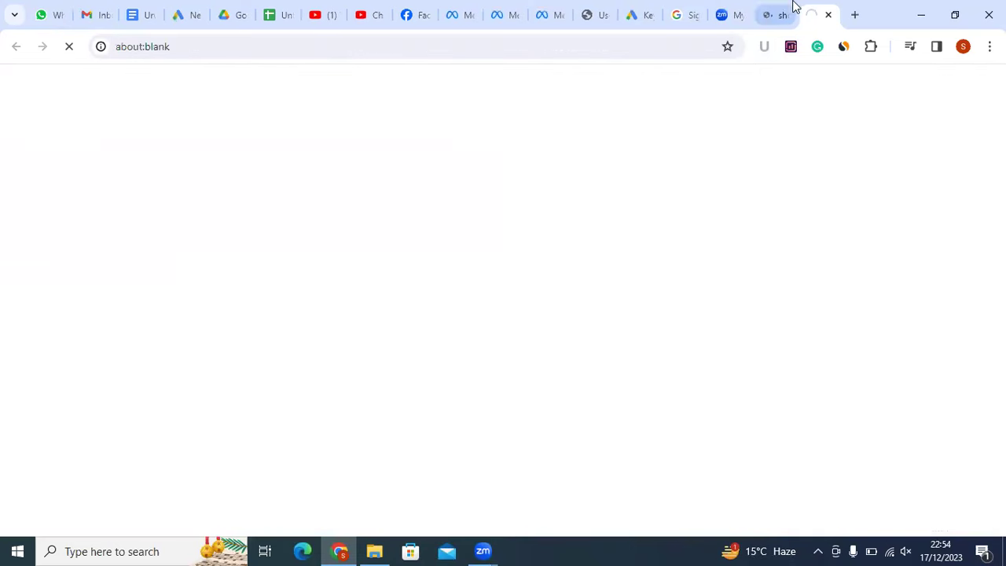
pyautogui.click(791, 5)
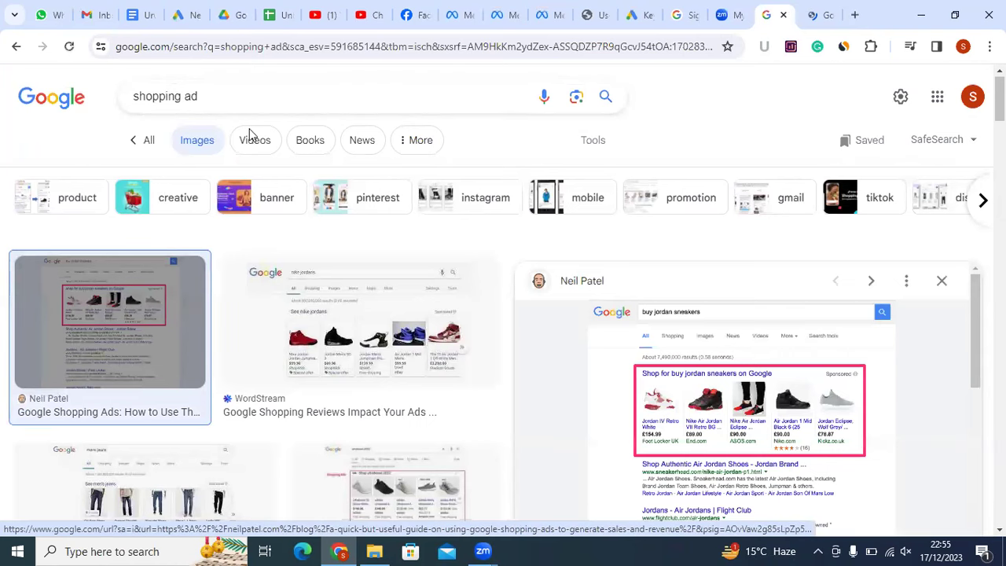
# Search Google for "buy jordan sneeker" in a new browser tab and look over the first results
pyautogui.hotkey('ctrl', 't')
pyautogui.write('buy')
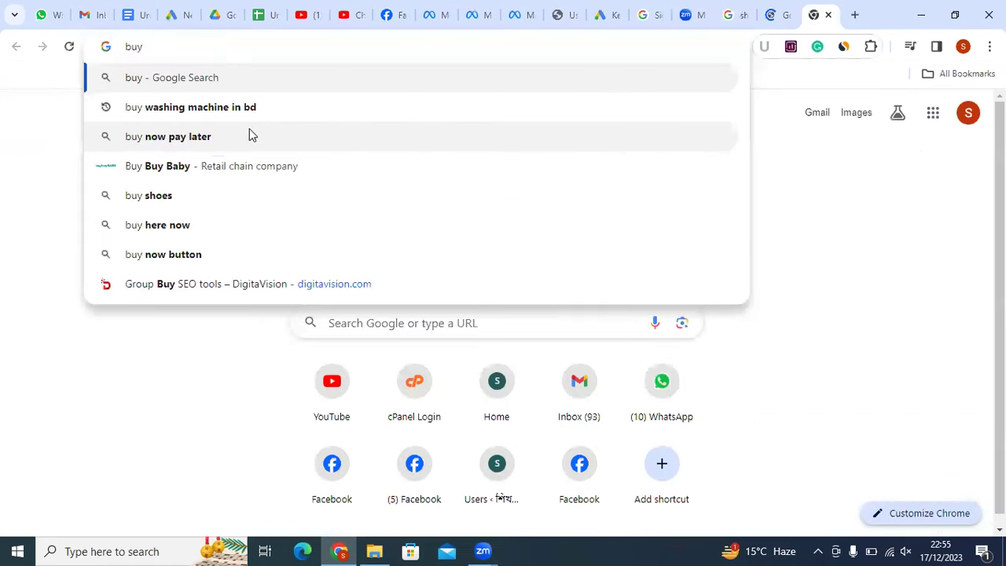
pyautogui.write(' jorda')
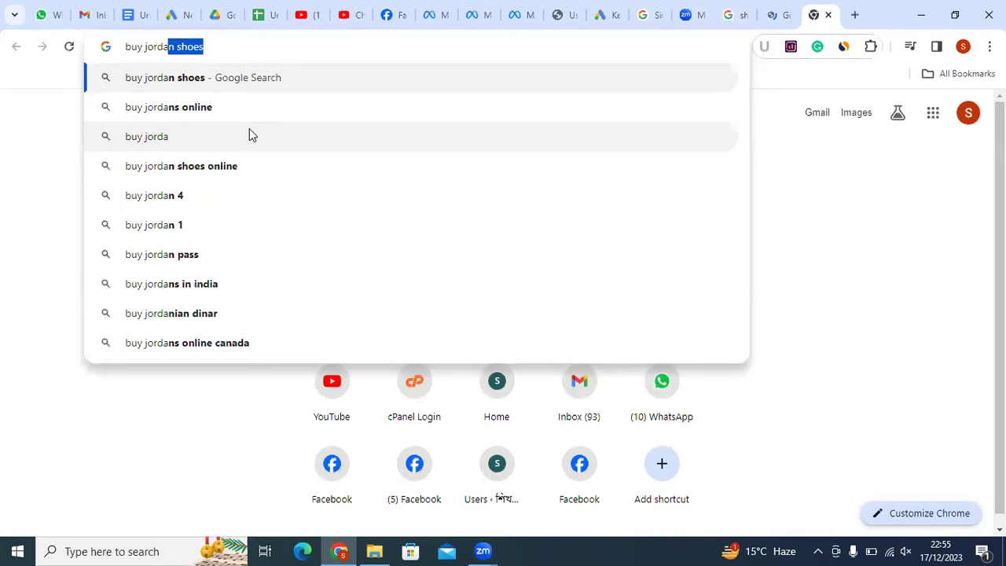
pyautogui.write('n s')
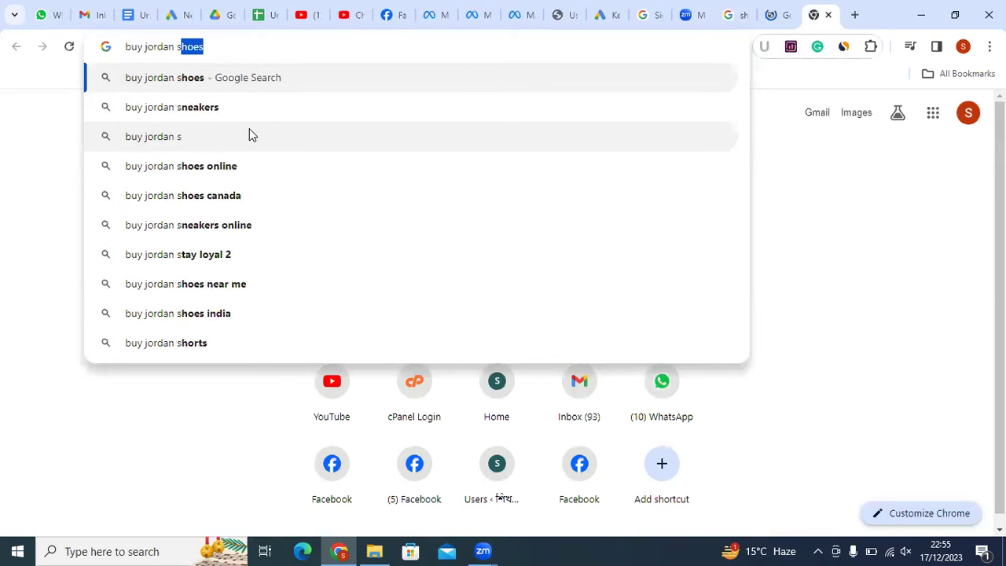
pyautogui.write('neeker')
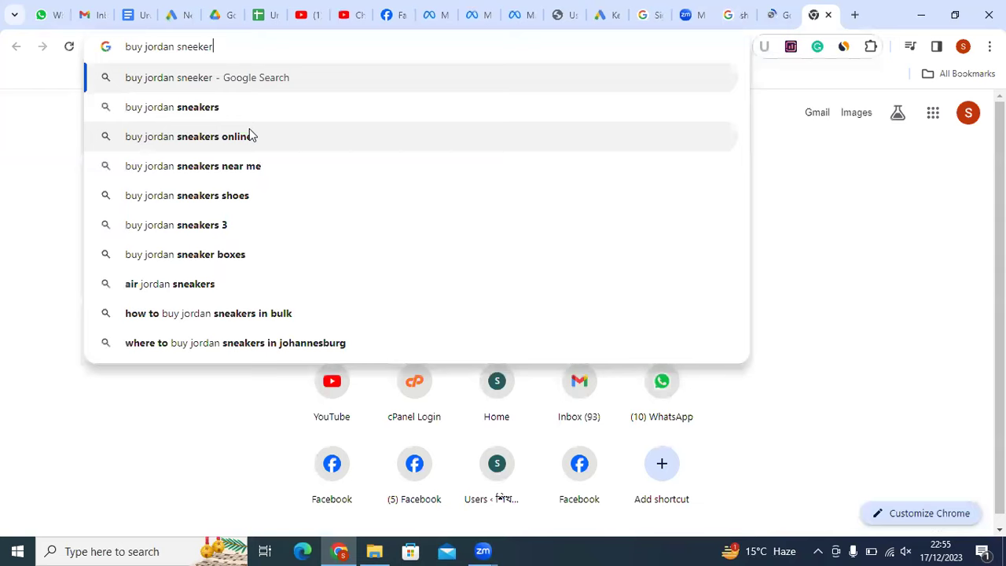
pyautogui.press('Return')
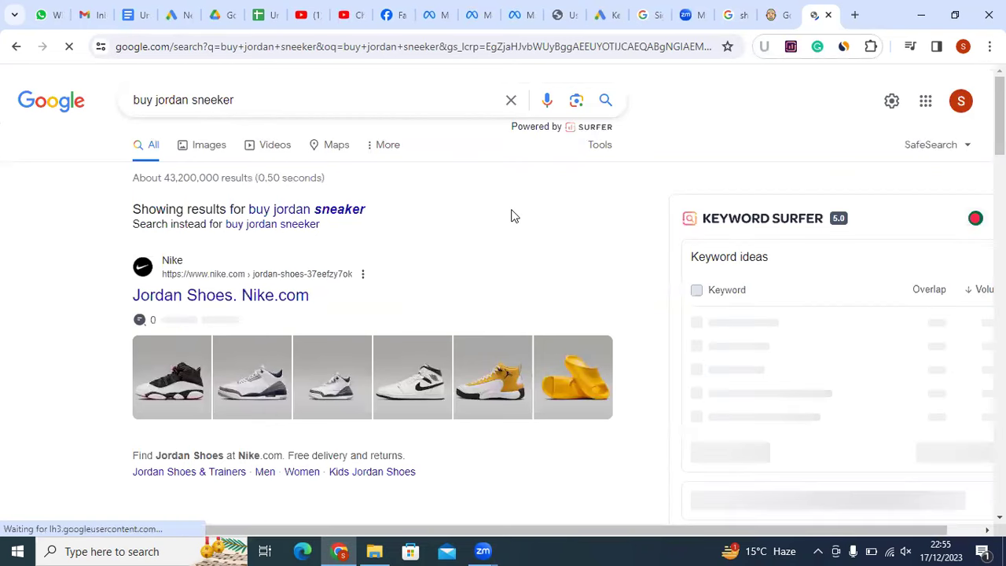
pyautogui.scroll(-3, 512, 216)
pyautogui.scroll(3, 354, 156)
# Repeat the "buy jordan sneeker" search in a separate signed-out browser window and change the results language to English
pyautogui.tripleClick(264, 103)
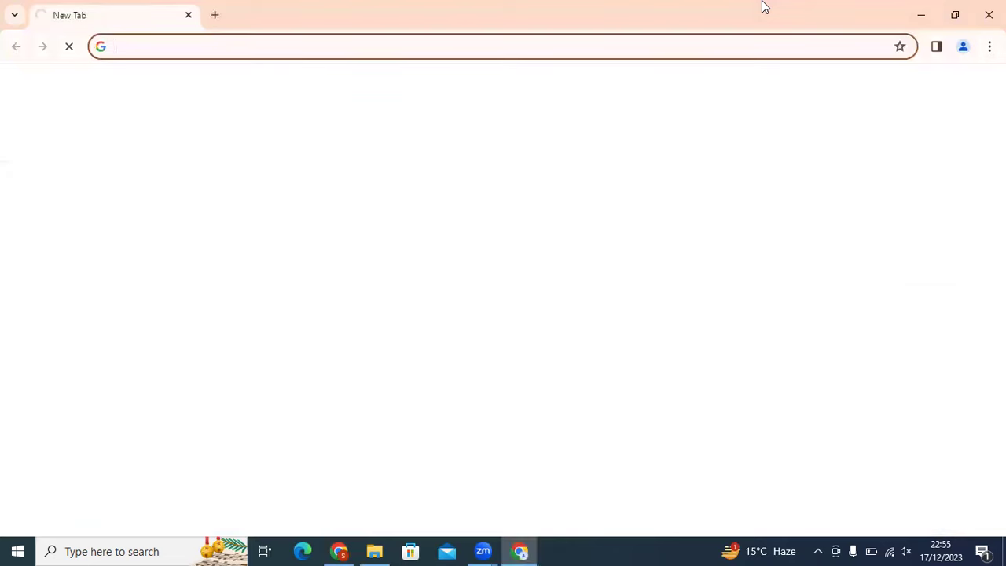
pyautogui.write('buy jordan sneeker')
pyautogui.press('Return')
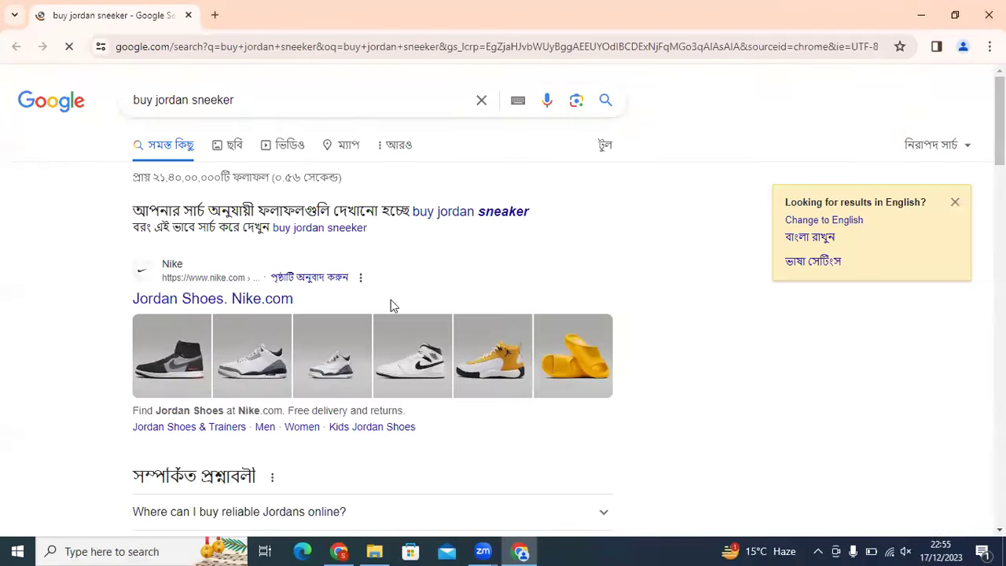
pyautogui.click(838, 221)
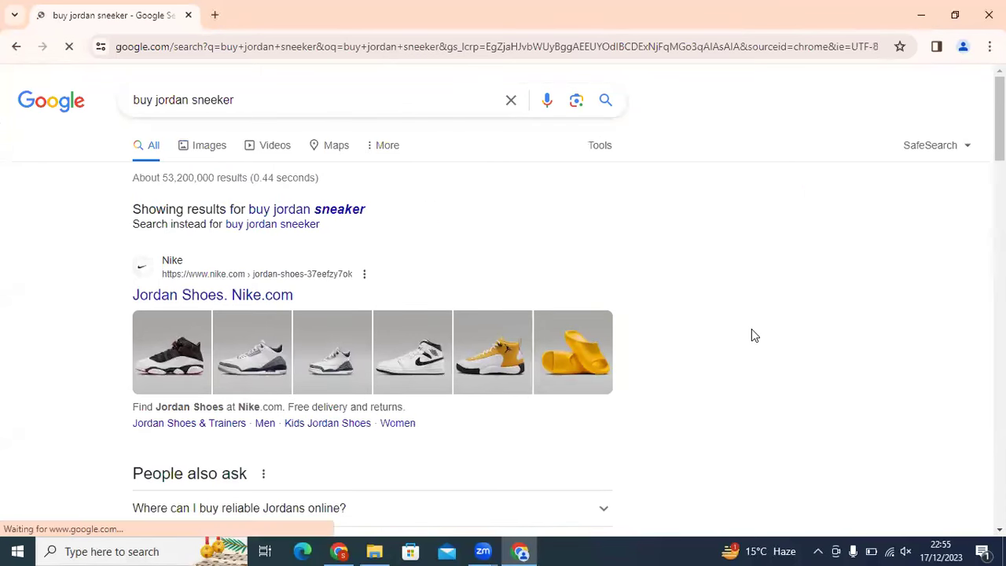
# Examine the signed-out search results for "buy jordan sneeker" for sponsored shopping listings
pyautogui.scroll(-5, 752, 333)
pyautogui.scroll(-4, 752, 336)
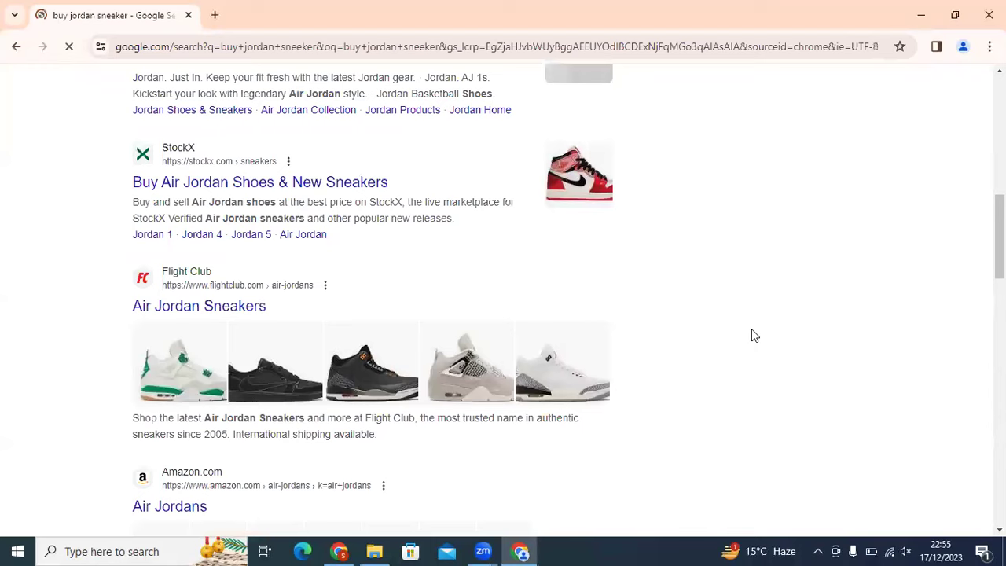
pyautogui.scroll(-3, 751, 335)
pyautogui.scroll(-1, 751, 334)
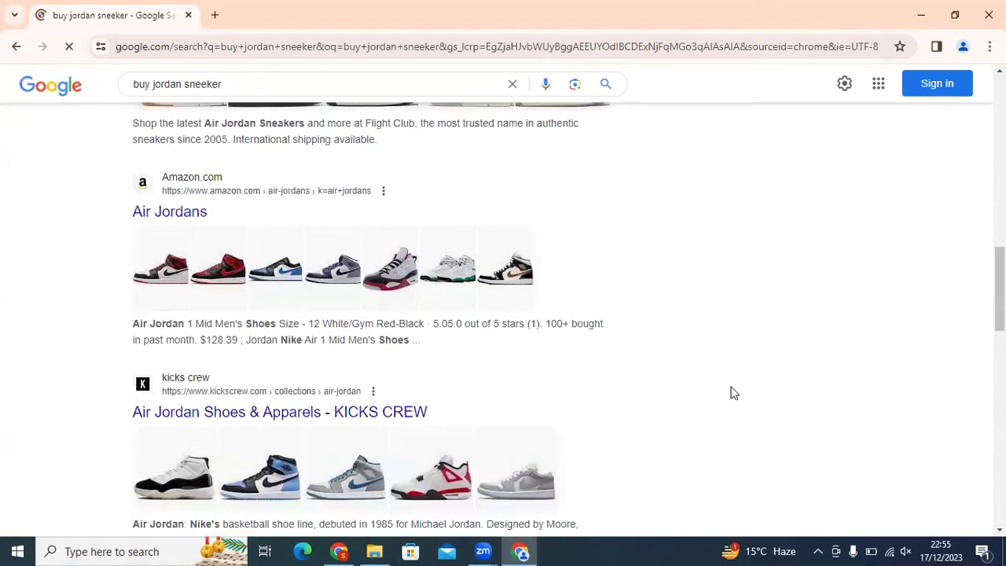
pyautogui.scroll(-2, 731, 390)
pyautogui.scroll(10, 676, 352)
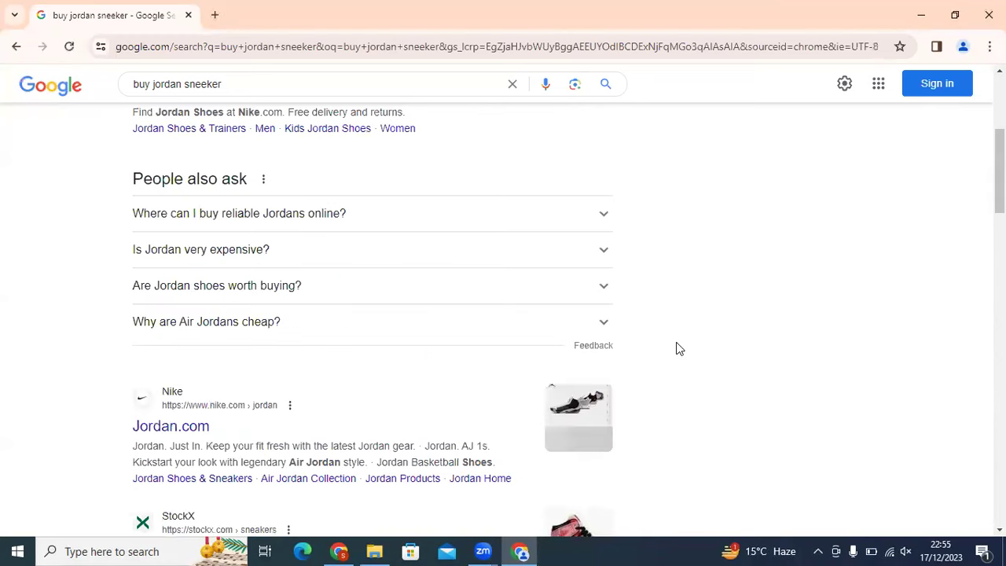
# Check the quick search settings of the "buy jordan sneeker" results for a region option
pyautogui.scroll(4, 680, 347)
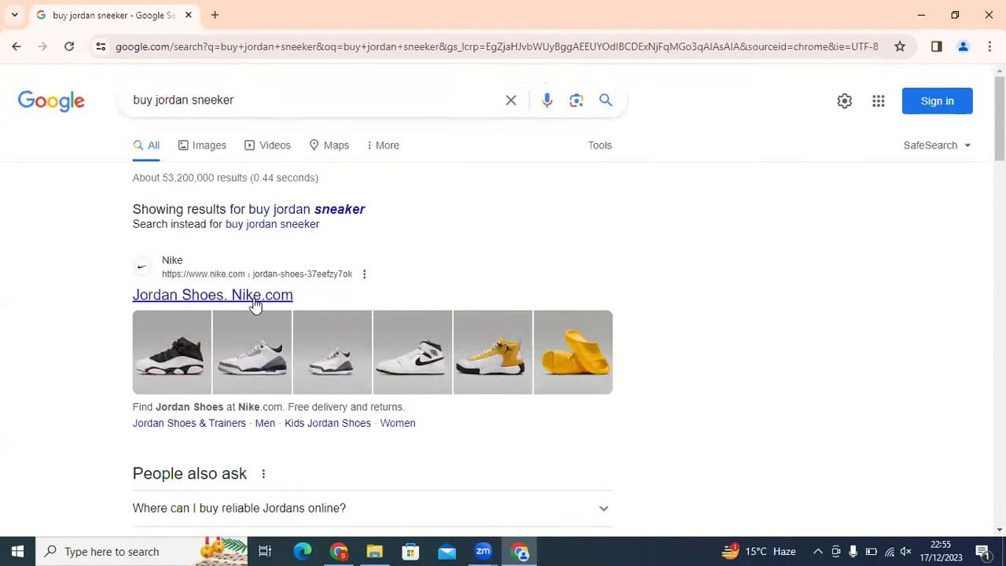
pyautogui.click(844, 100)
pyautogui.scroll(-1, 904, 393)
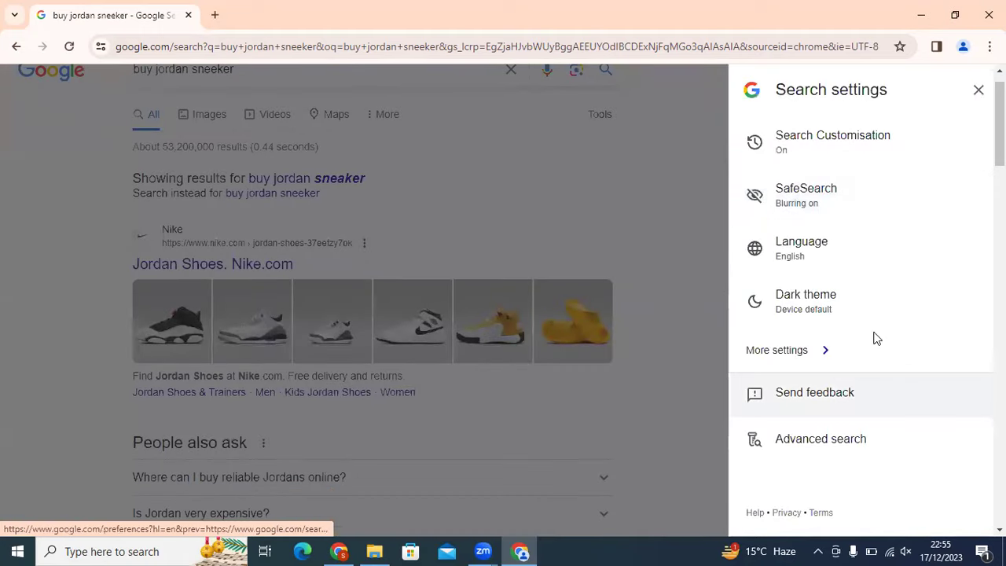
pyautogui.scroll(-2, 786, 458)
pyautogui.click(690, 312)
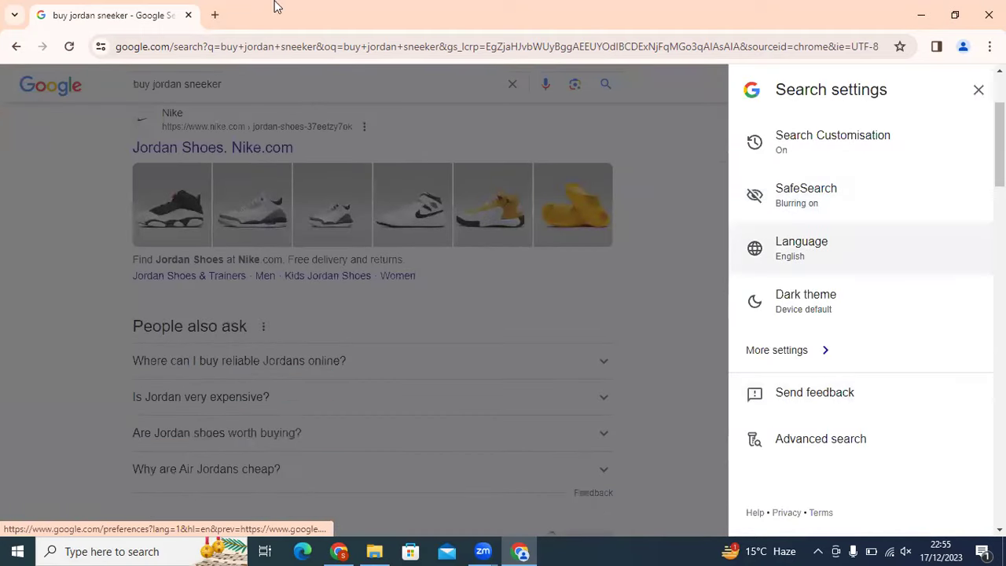
# Open the UK Google homepage, google.co.uk, in a new browser tab
pyautogui.hotkey('ctrl', 't')
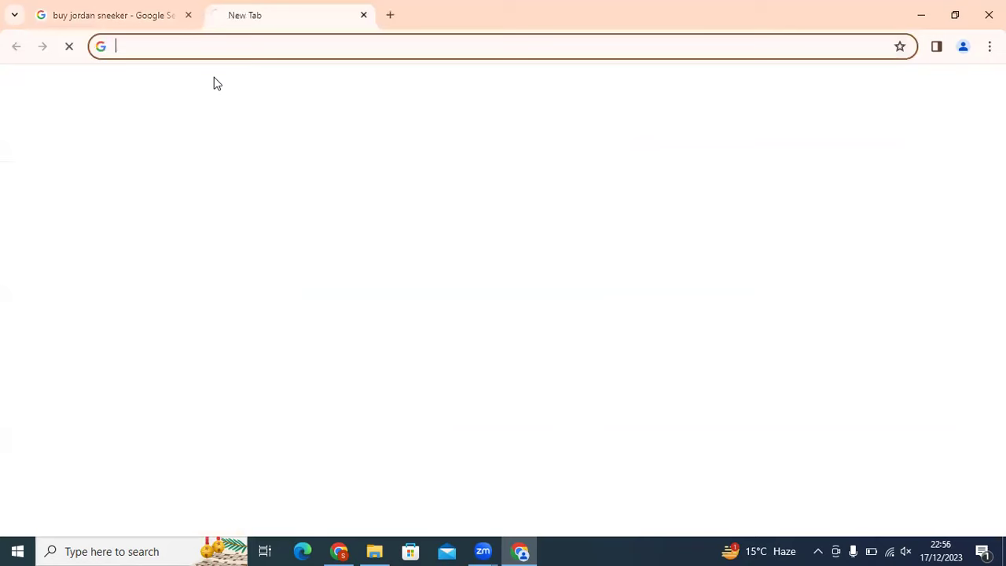
pyautogui.write('g')
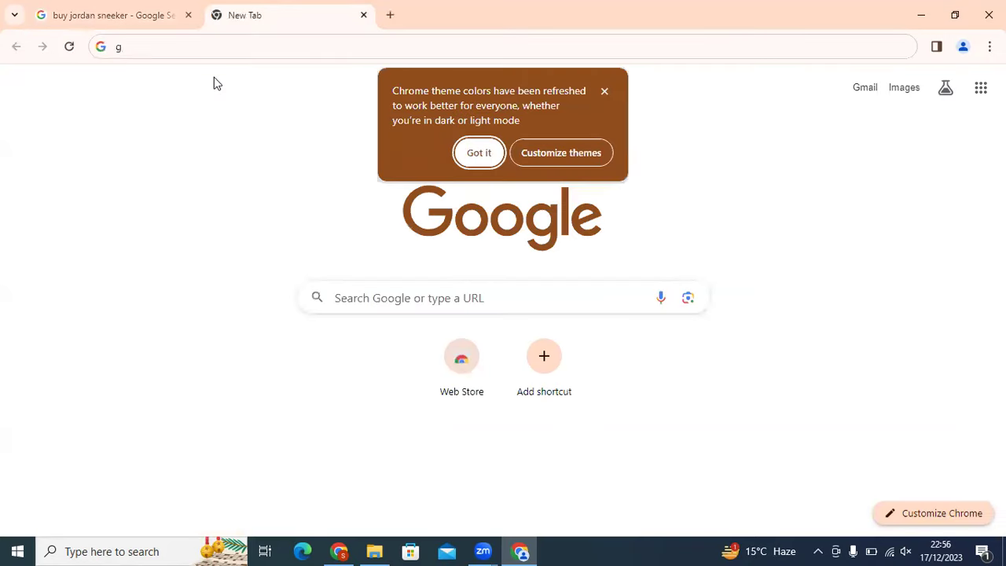
pyautogui.write('uk')
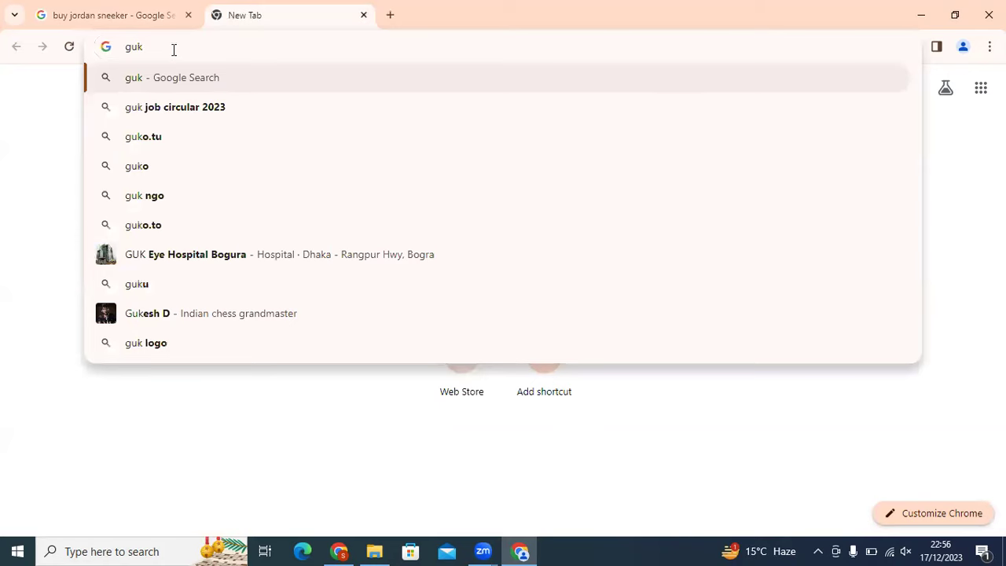
pyautogui.press('BackSpace')
pyautogui.press('BackSpace')
pyautogui.write('oo')
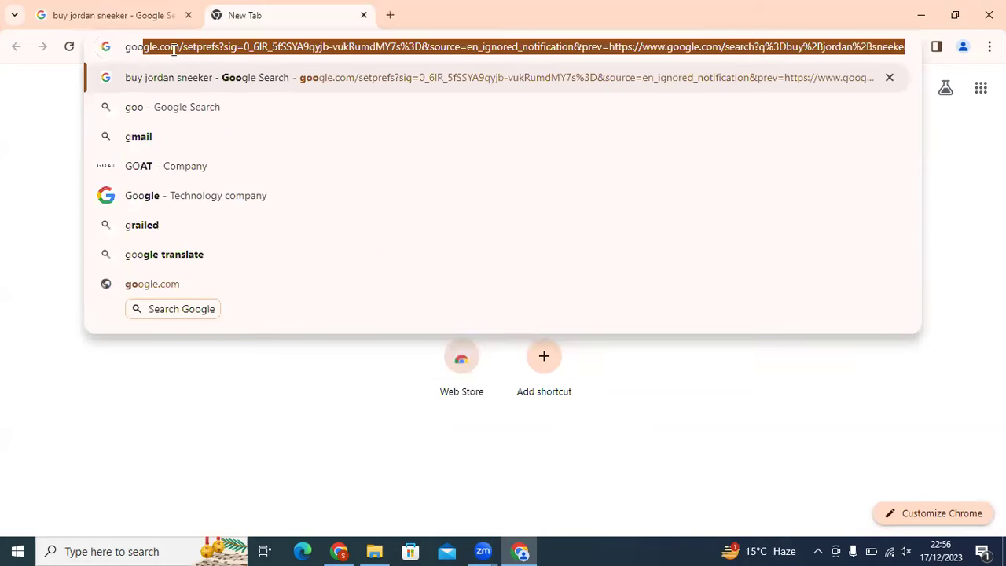
pyautogui.write('gle u')
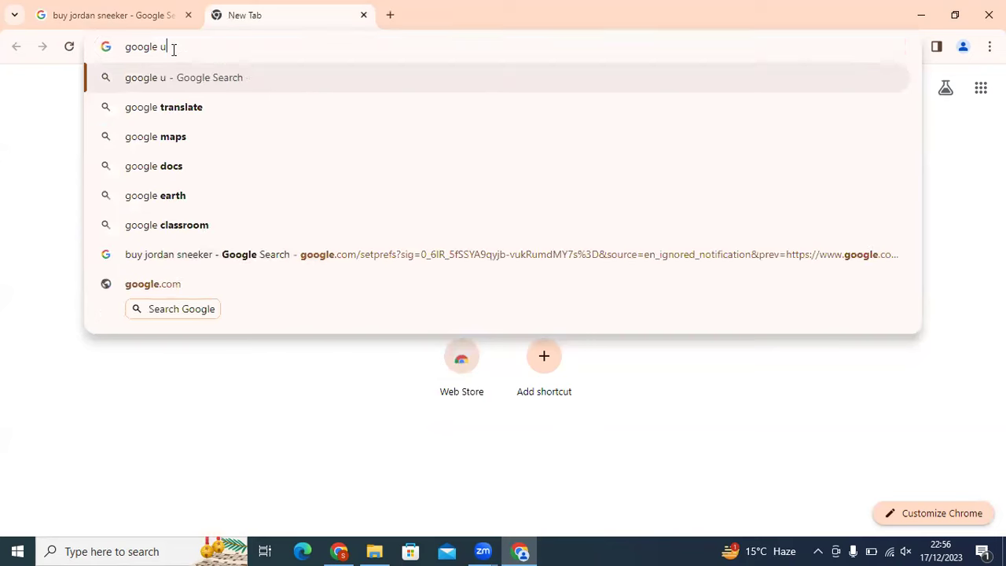
pyautogui.write('k')
pyautogui.press('Return')
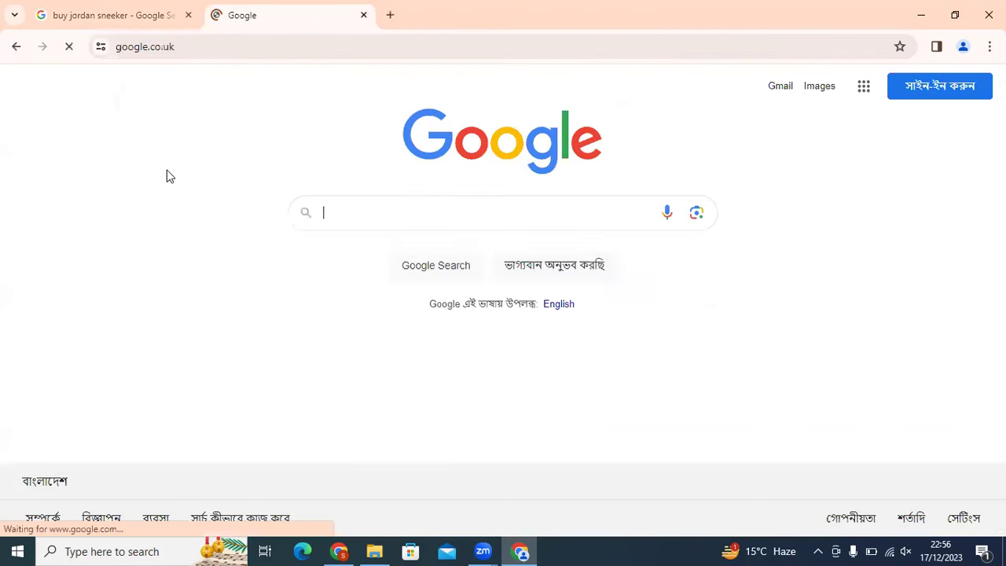
# Copy the query "buy jordan sneeker" from the first results tab and search for it on google.co.uk
pyautogui.click(101, 6)
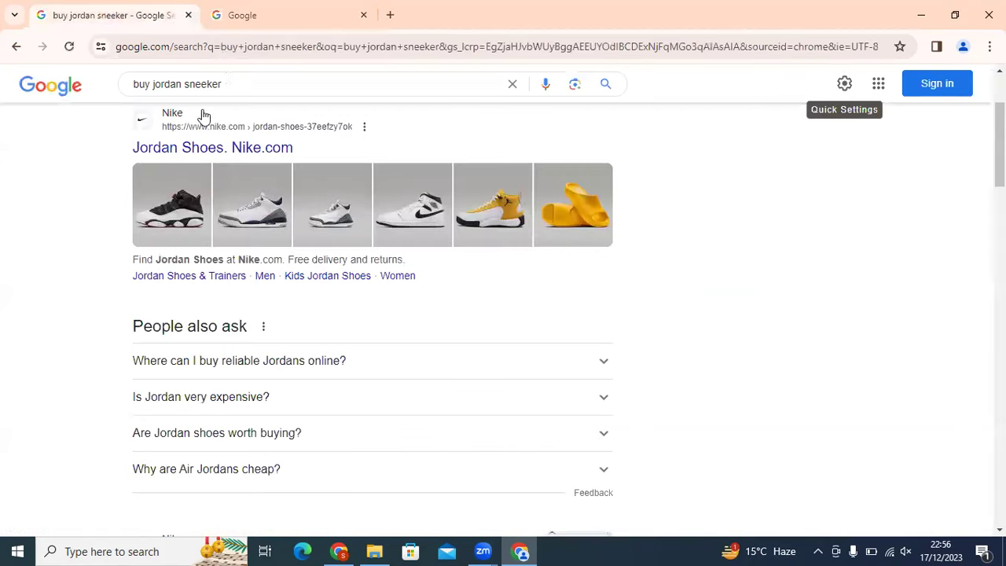
pyautogui.doubleClick(226, 78)
pyautogui.tripleClick(170, 84)
pyautogui.hotkey('ctrl', 'c')
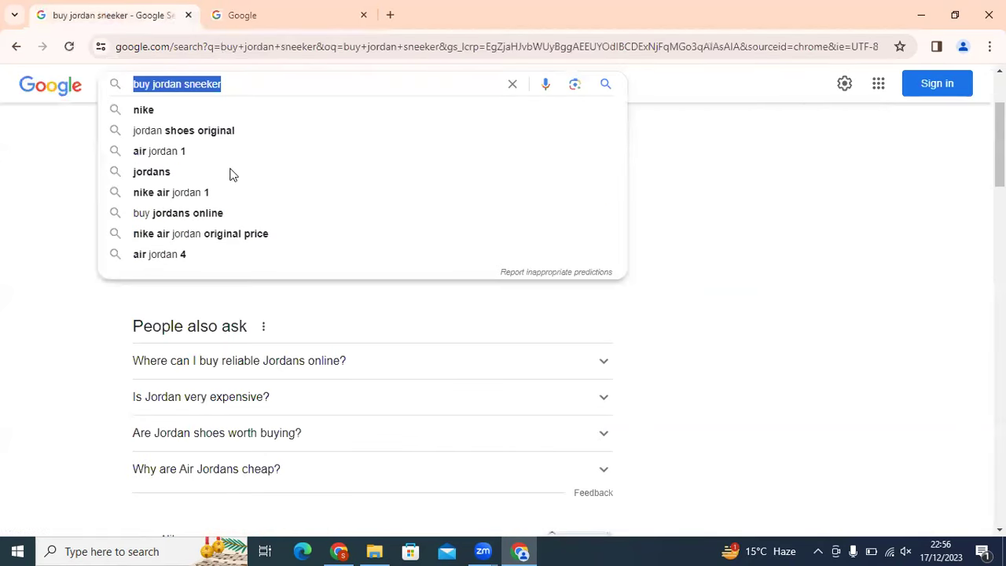
pyautogui.hotkey('ctrl', 'Tab')
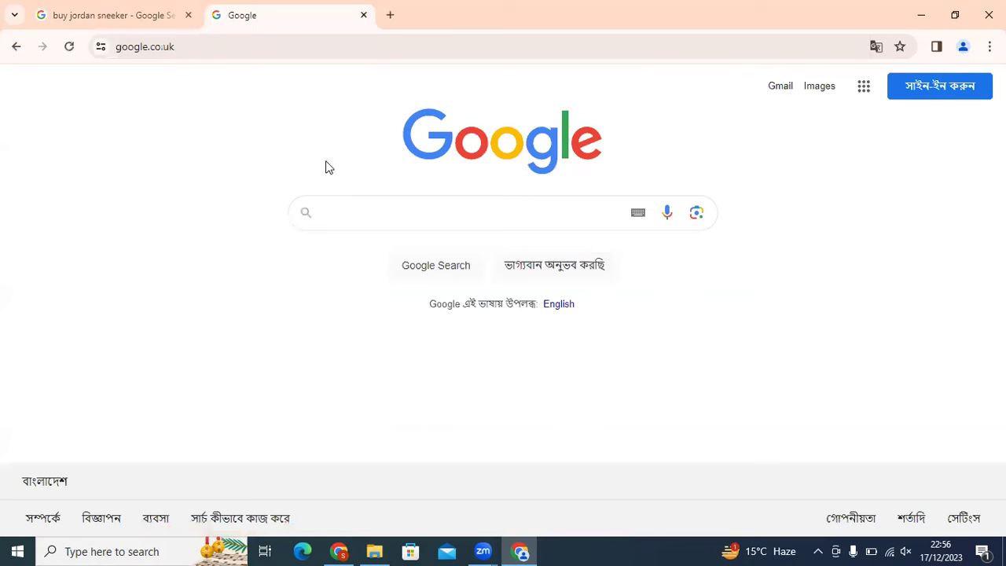
pyautogui.click(383, 213)
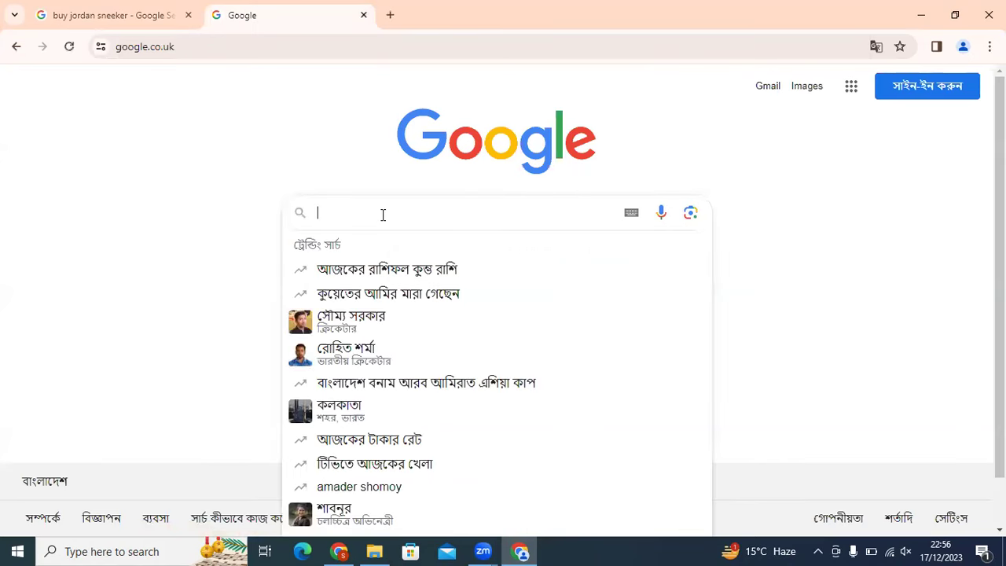
pyautogui.hotkey('ctrl', 'v')
pyautogui.press('Return')
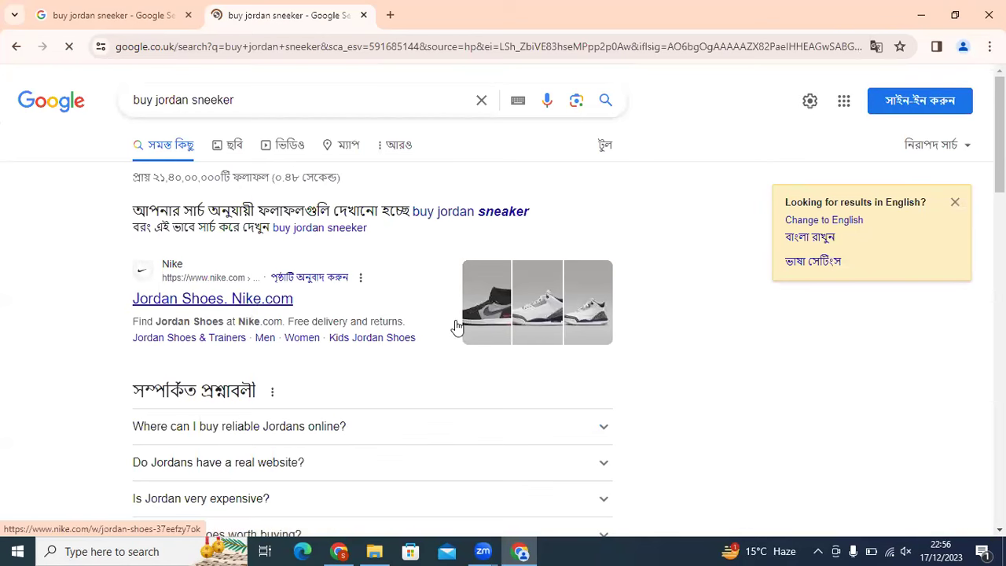
# Look through the google.co.uk results for "buy jordan sneeker" for shopping ads
pyautogui.scroll(-2, 456, 326)
pyautogui.scroll(-3, 454, 324)
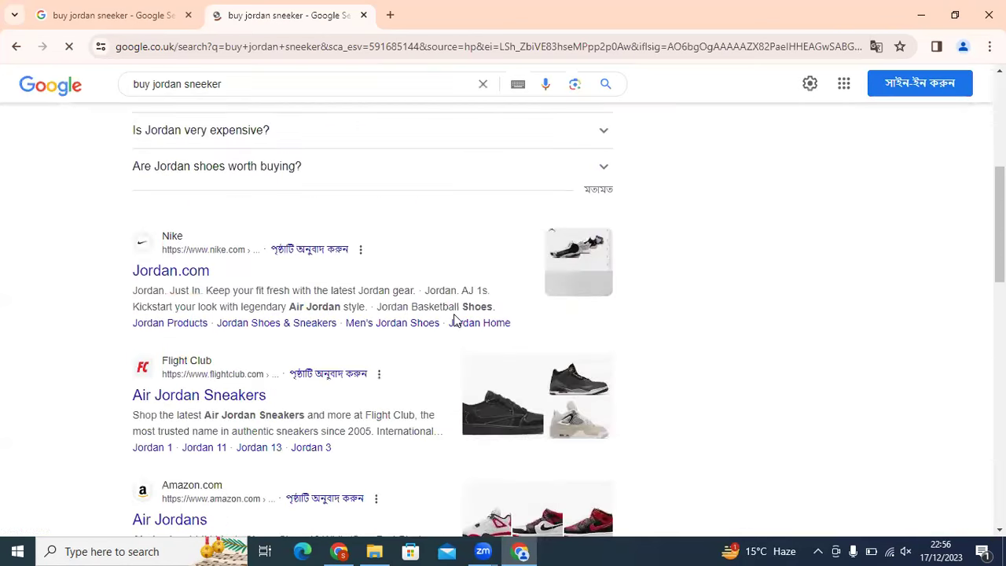
pyautogui.scroll(-3, 456, 320)
pyautogui.scroll(-5, 503, 315)
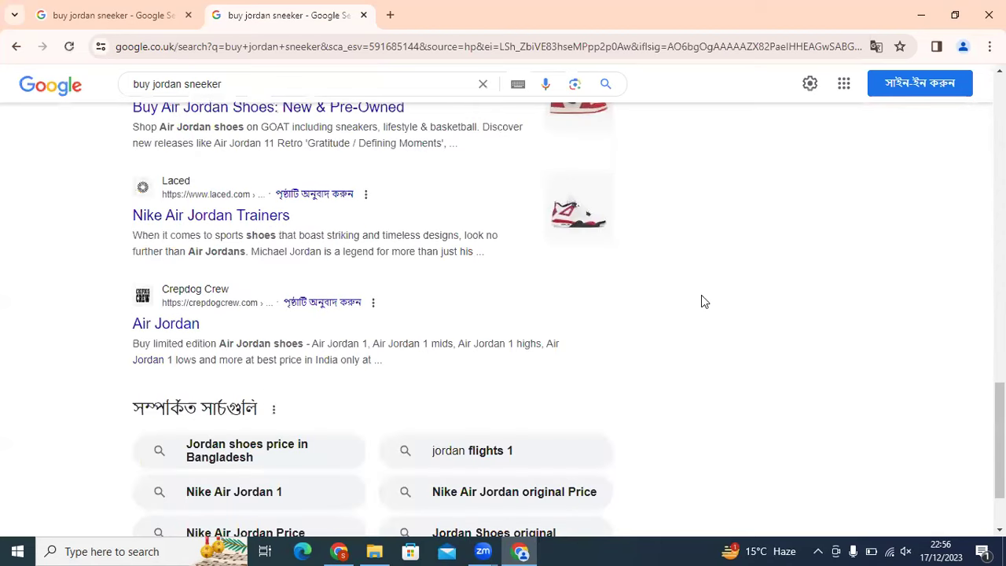
pyautogui.scroll(4, 702, 300)
pyautogui.scroll(9, 792, 191)
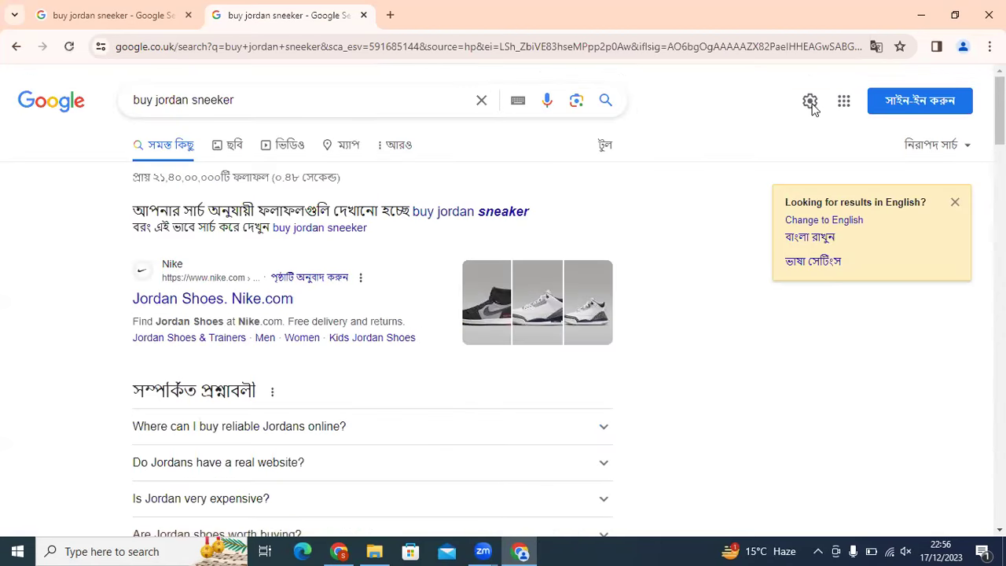
# Change the google.co.uk results language to English
pyautogui.click(811, 103)
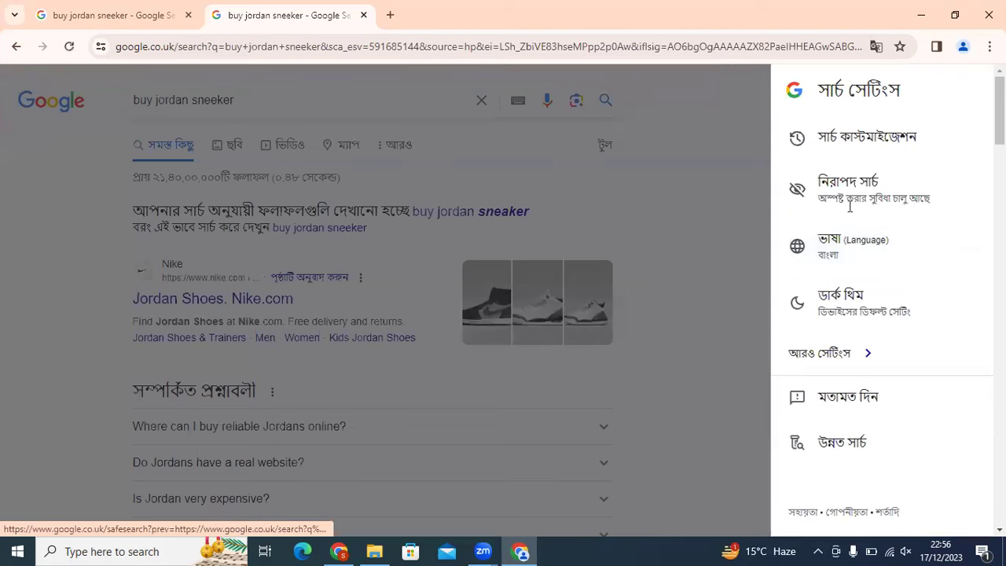
pyautogui.click(868, 211)
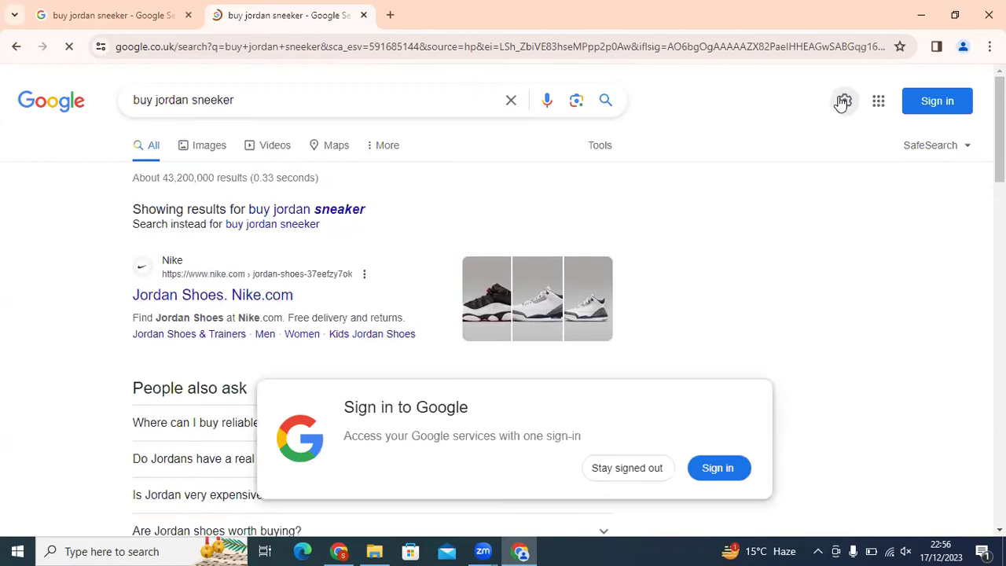
# Review the full search settings, including the privacy and other settings, and return to the search results
pyautogui.click(844, 110)
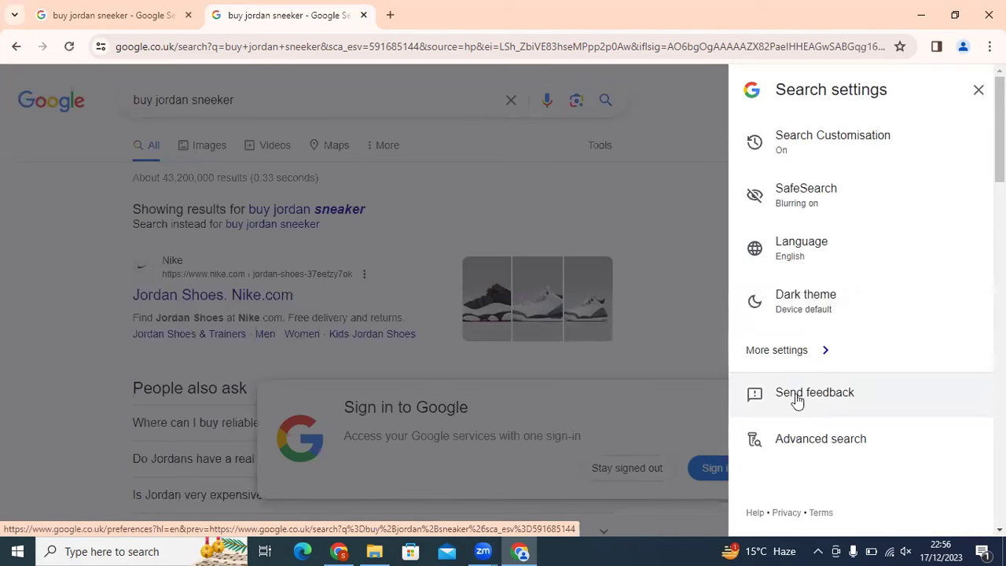
pyautogui.click(786, 351)
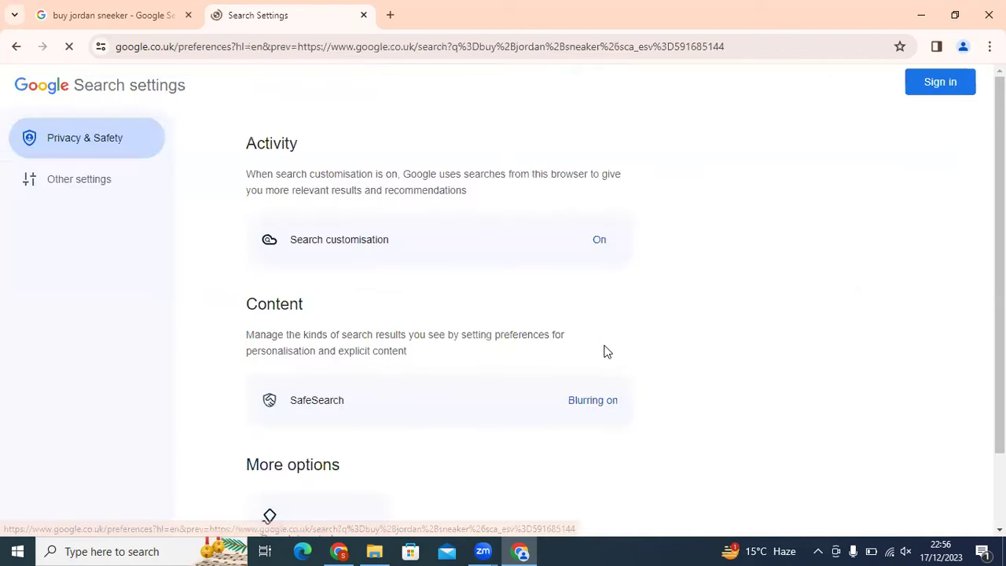
pyautogui.scroll(-2, 604, 346)
pyautogui.scroll(2, 88, 165)
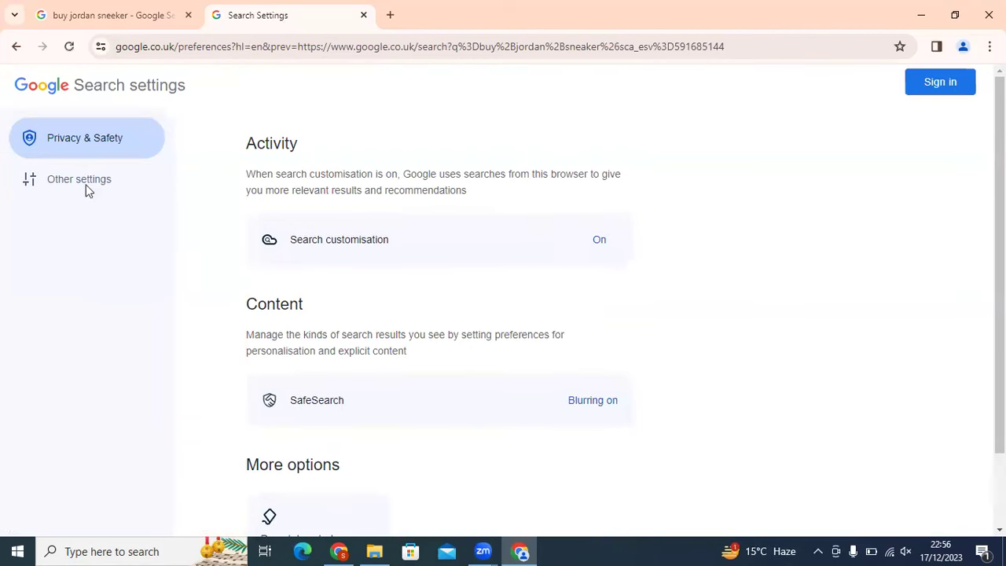
pyautogui.click(88, 186)
pyautogui.scroll(-2, 441, 295)
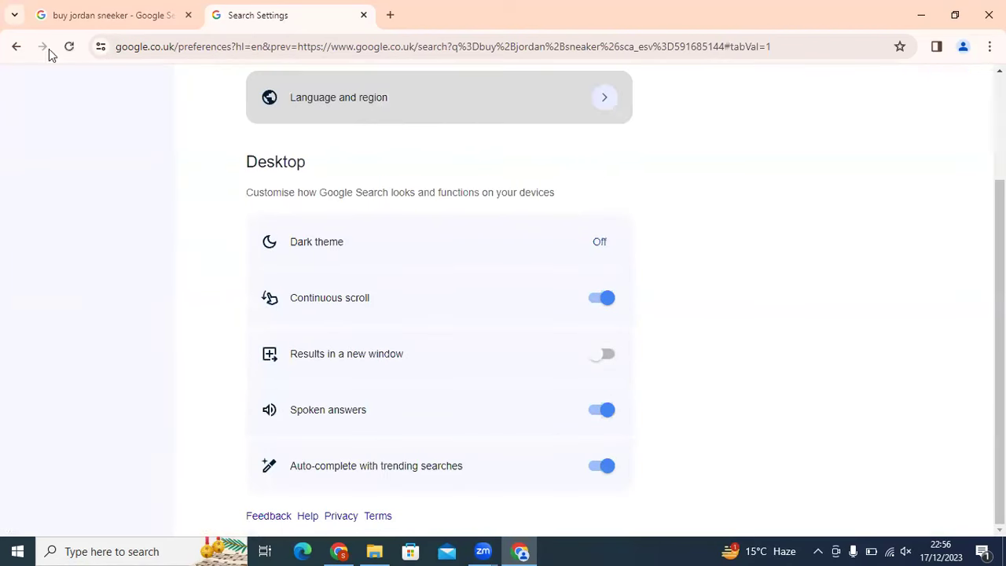
pyautogui.click(15, 46)
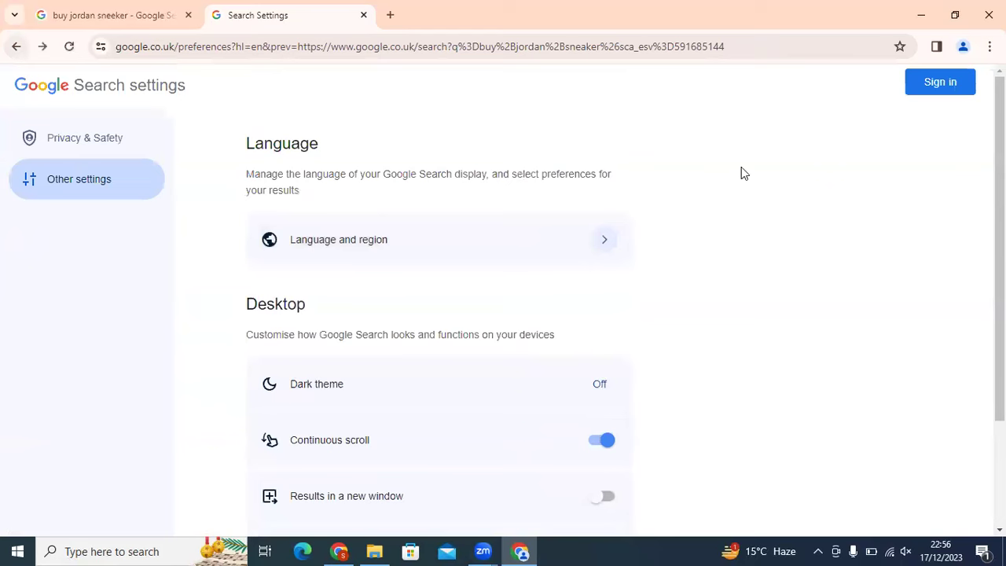
pyautogui.click(16, 47)
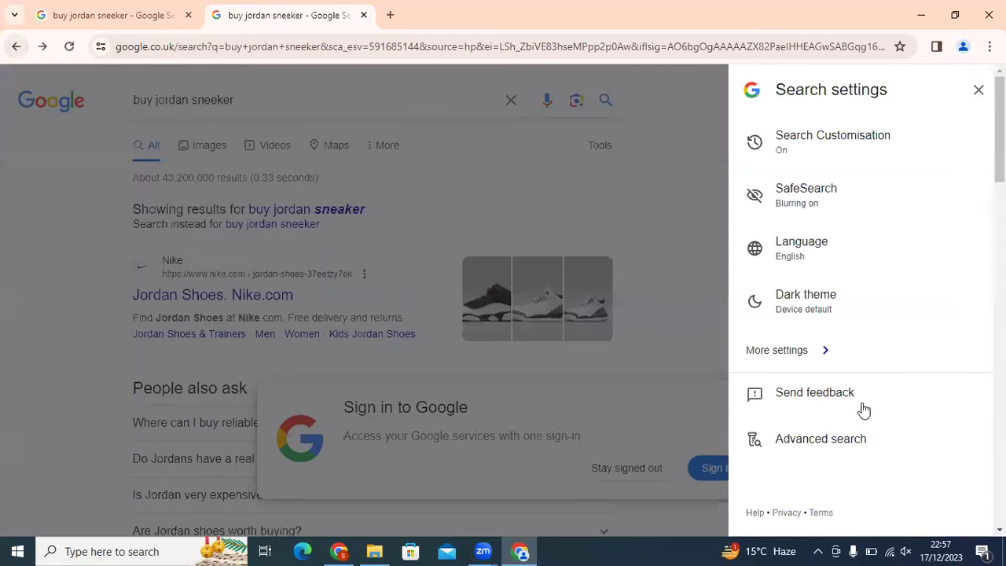
# Open Advanced Search for the jordan sneaker query and review its filter options
pyautogui.click(817, 436)
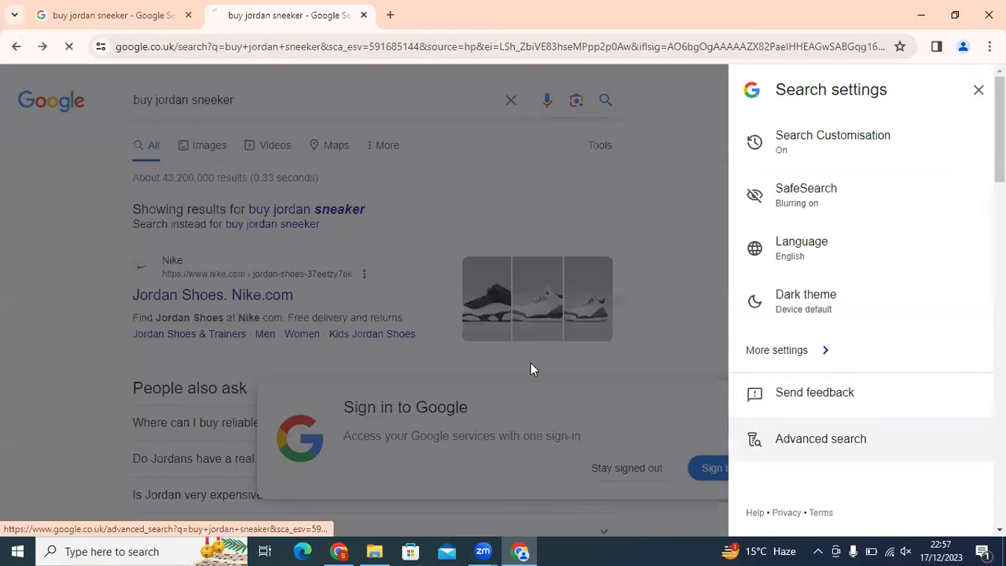
pyautogui.scroll(-5, 337, 291)
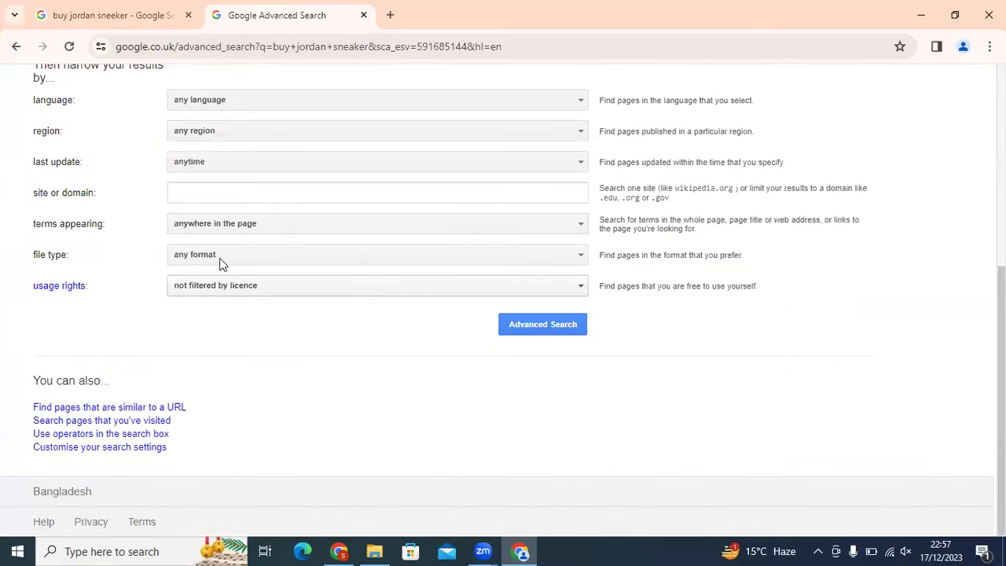
pyautogui.scroll(4, 235, 236)
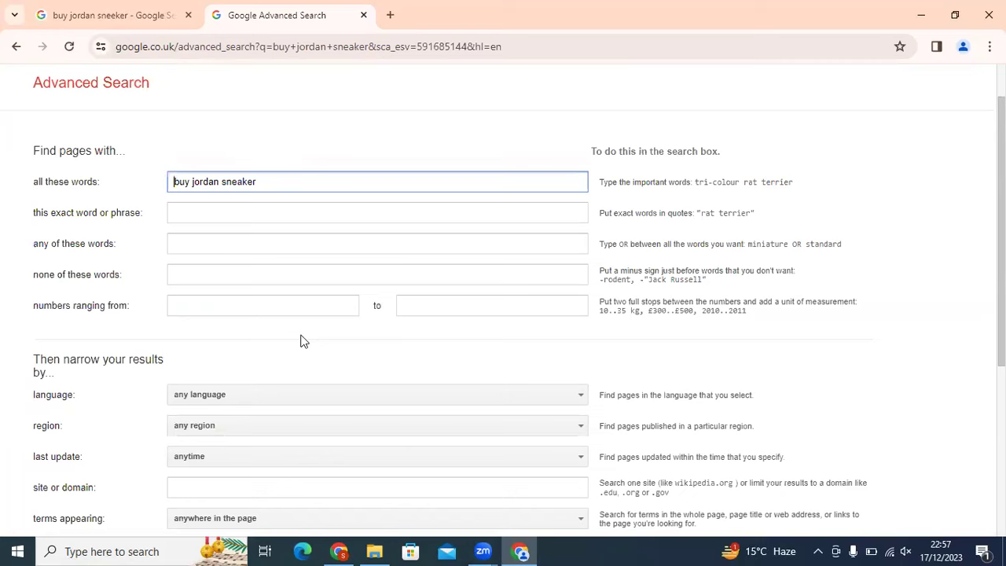
# Narrow the advanced search to the United Kingdom region and run it
pyautogui.scroll(-1, 245, 354)
pyautogui.click(251, 356)
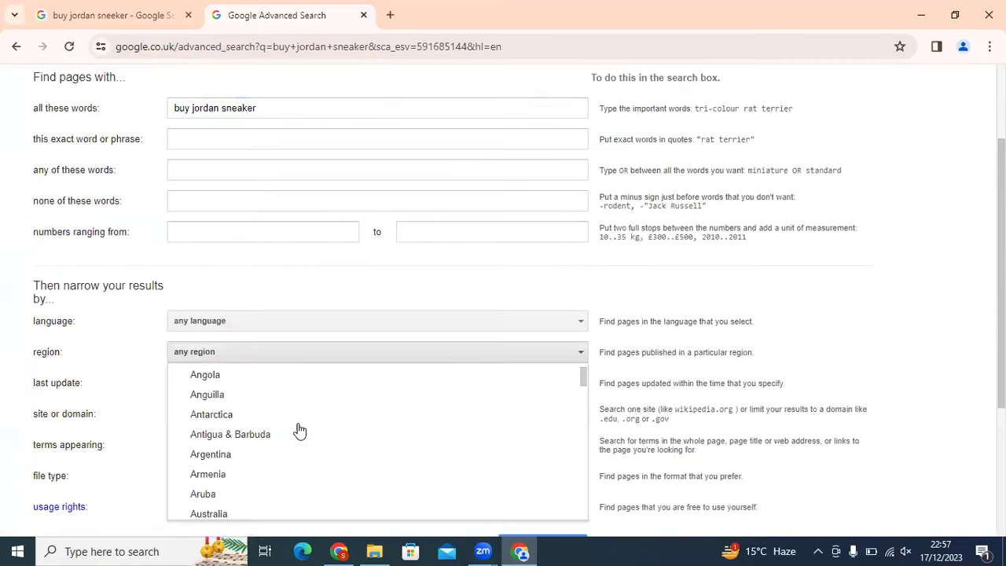
pyautogui.scroll(-4, 293, 410)
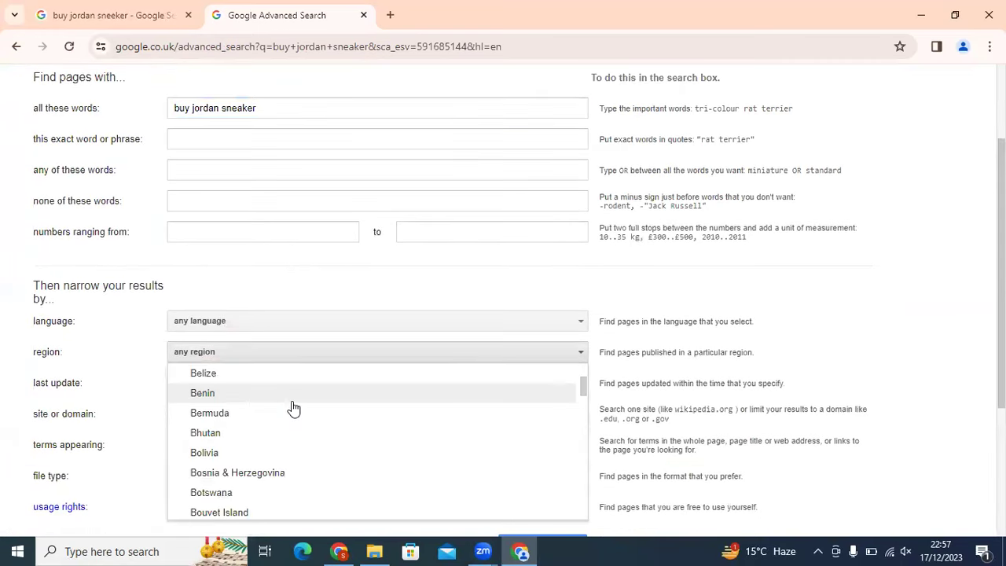
pyautogui.scroll(-5, 292, 410)
pyautogui.scroll(-15, 296, 423)
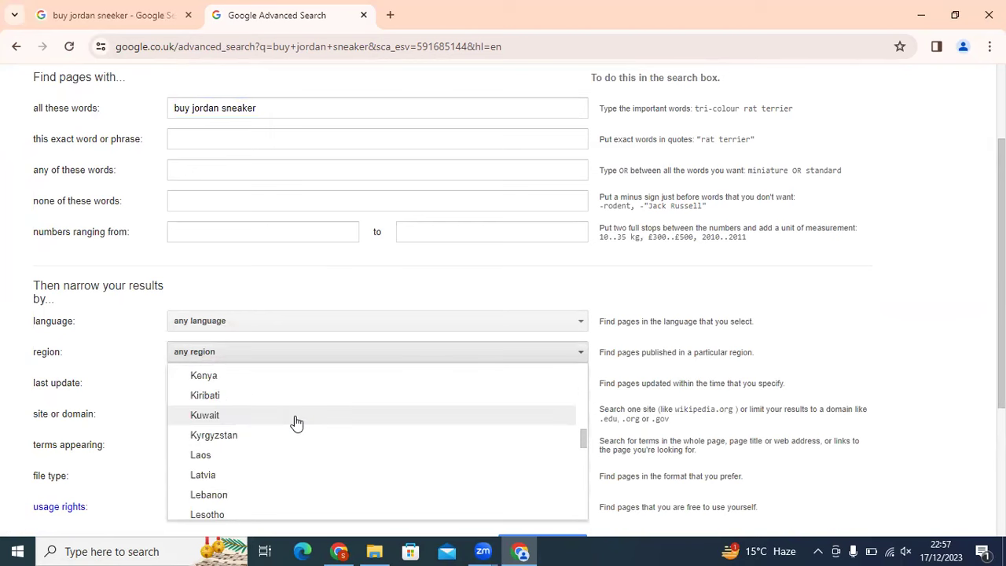
pyautogui.scroll(-20, 296, 423)
pyautogui.scroll(-10, 299, 425)
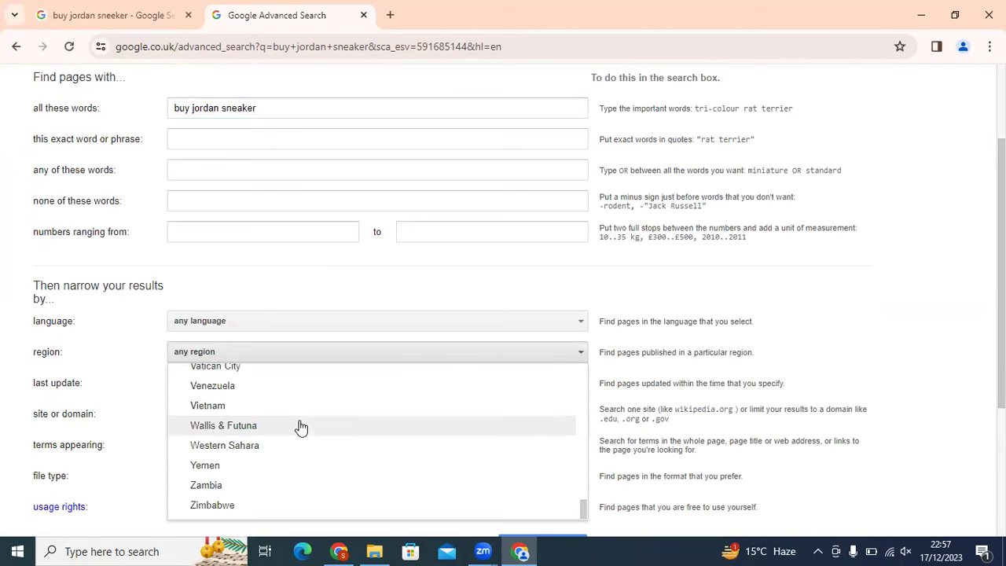
pyautogui.scroll(2, 299, 428)
pyautogui.scroll(-2, 308, 471)
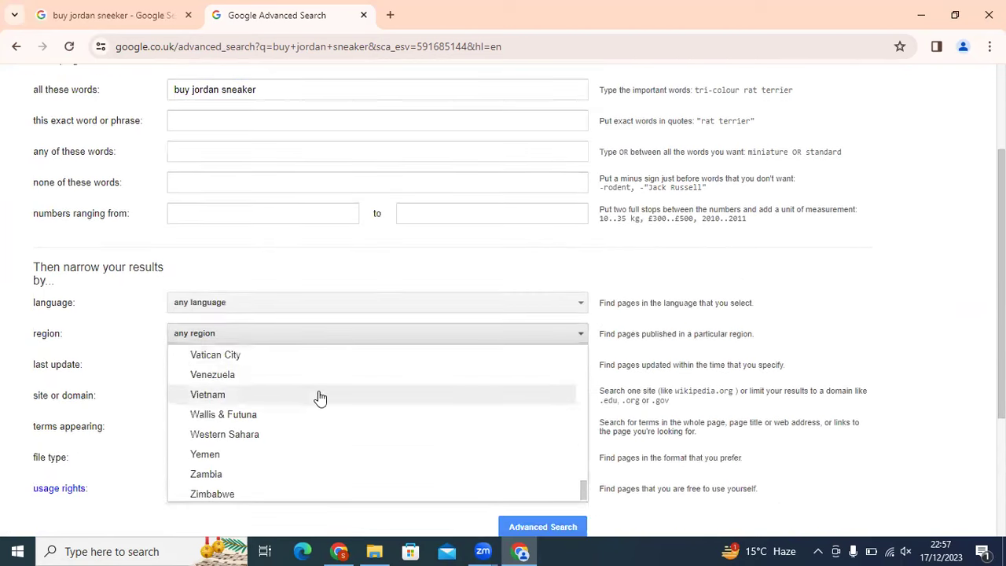
pyautogui.scroll(3, 320, 397)
pyautogui.click(268, 474)
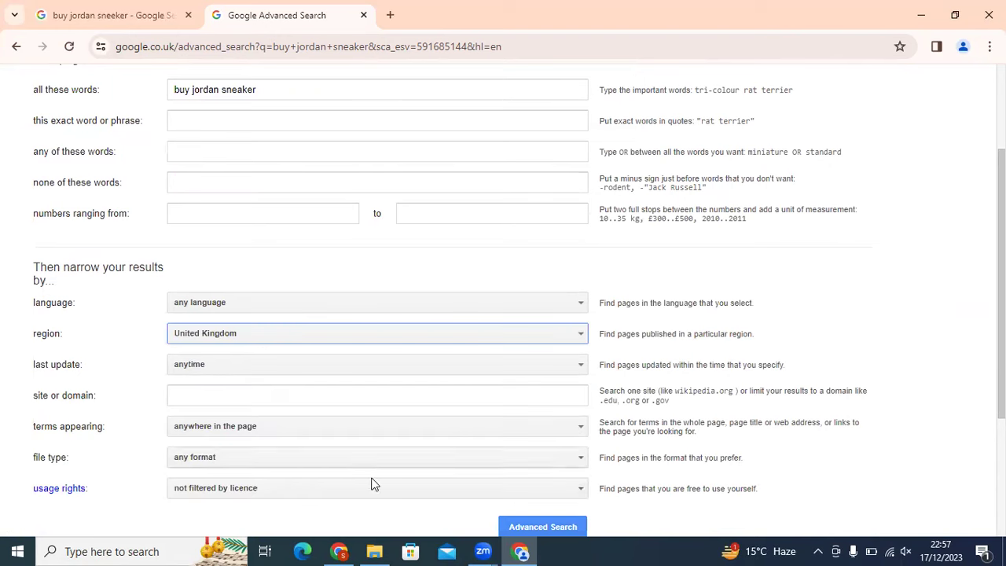
pyautogui.scroll(-1, 374, 483)
pyautogui.click(516, 453)
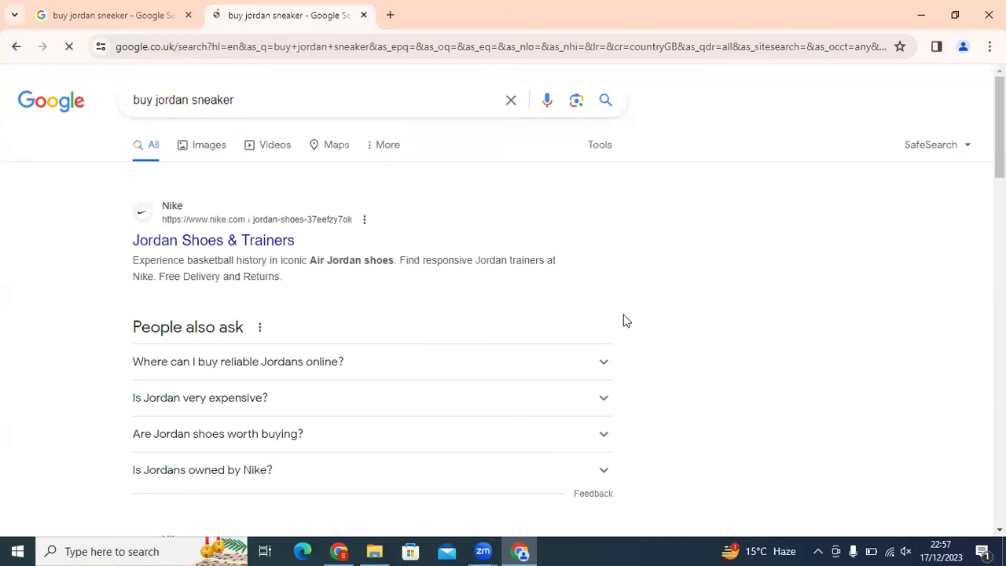
# Look through the UK-region jordan sneaker results for ads and highlight the Sponsored label above the Farfetch listing
pyautogui.scroll(-3, 725, 331)
pyautogui.scroll(-15, 719, 333)
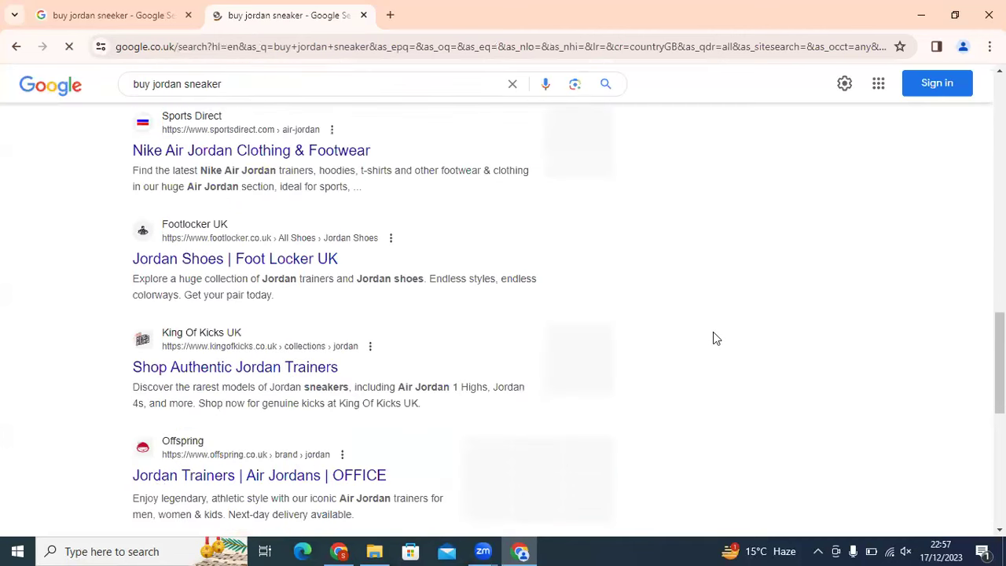
pyautogui.scroll(8, 715, 343)
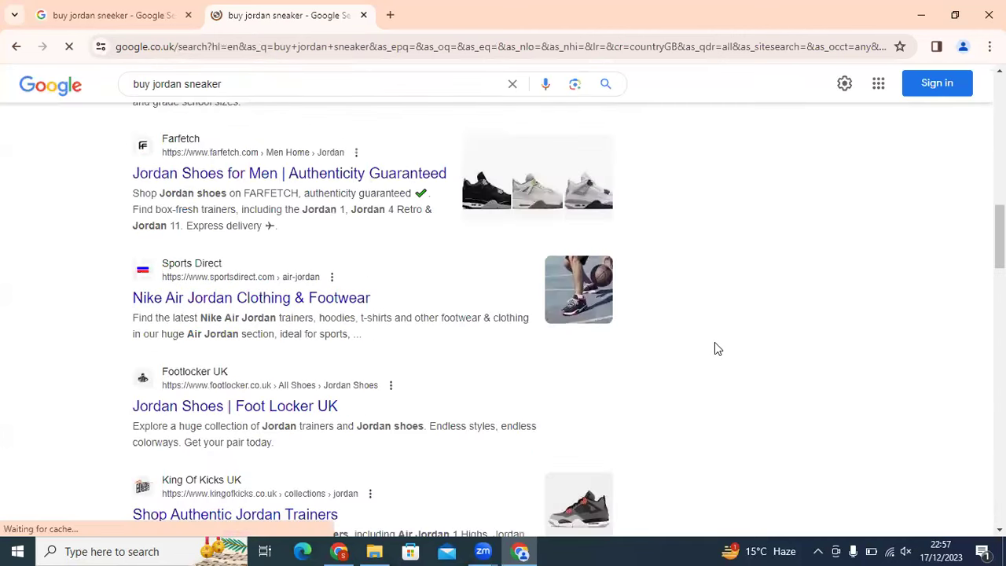
pyautogui.scroll(-3, 716, 348)
pyautogui.scroll(-3, 714, 345)
pyautogui.moveTo(122, 305); pyautogui.dragTo(190, 304)
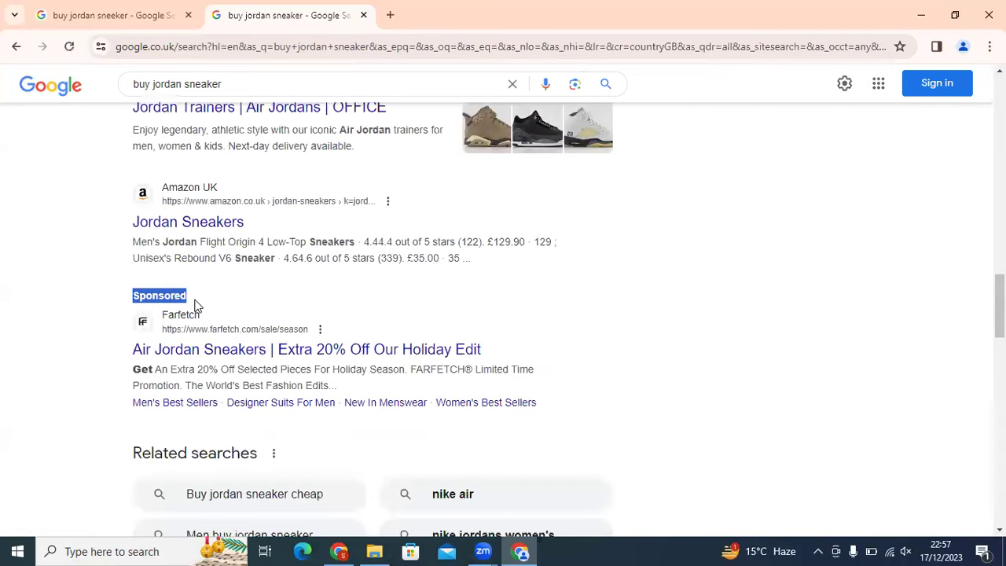
# Check the further jordan sneaker results for ads and highlight the Sponsored label above the Sourced By CS listing
pyautogui.scroll(-1, 927, 341)
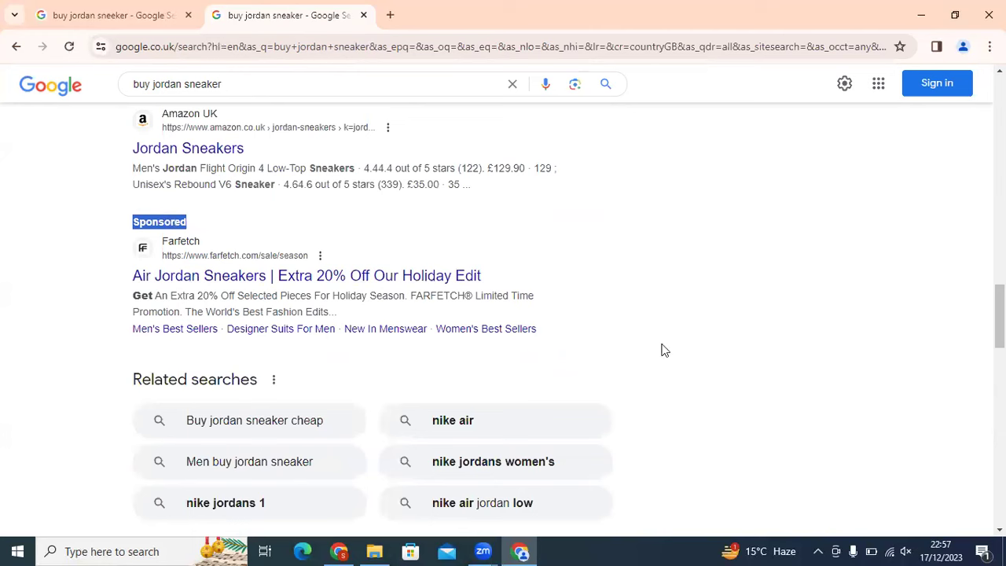
pyautogui.scroll(-3, 786, 347)
pyautogui.scroll(-5, 788, 347)
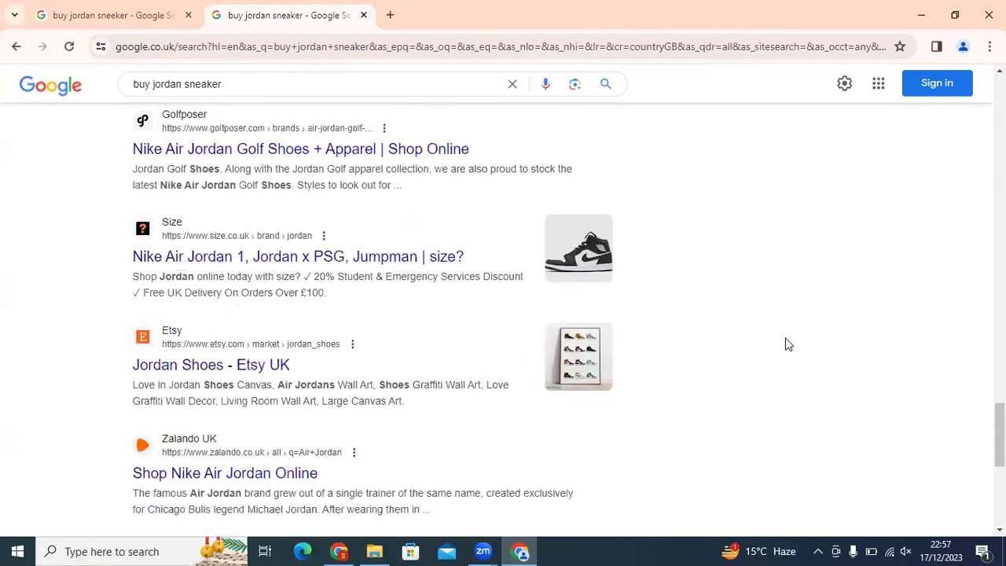
pyautogui.scroll(-5, 788, 344)
pyautogui.scroll(-1, 518, 486)
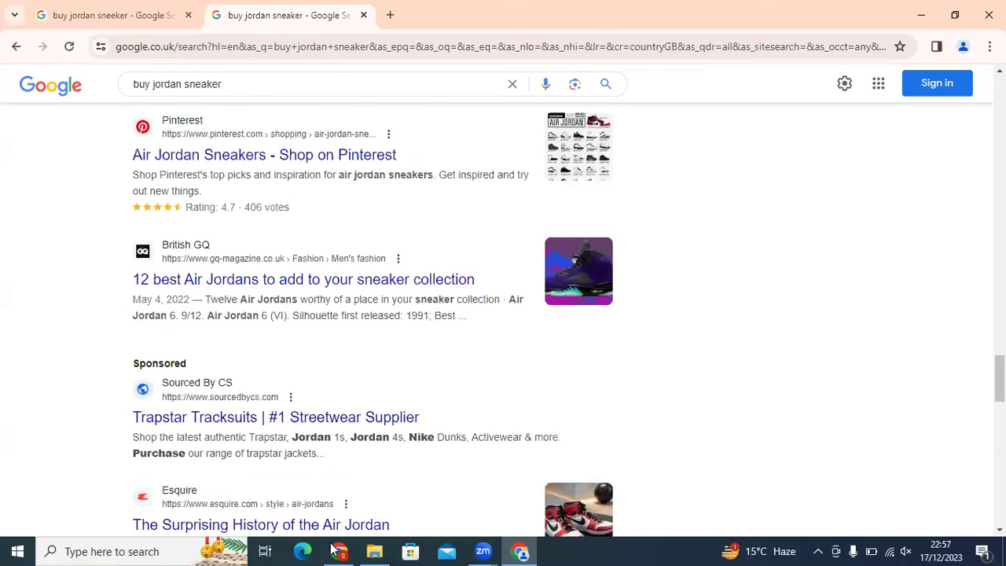
pyautogui.scroll(4, 425, 383)
pyautogui.scroll(8, 430, 388)
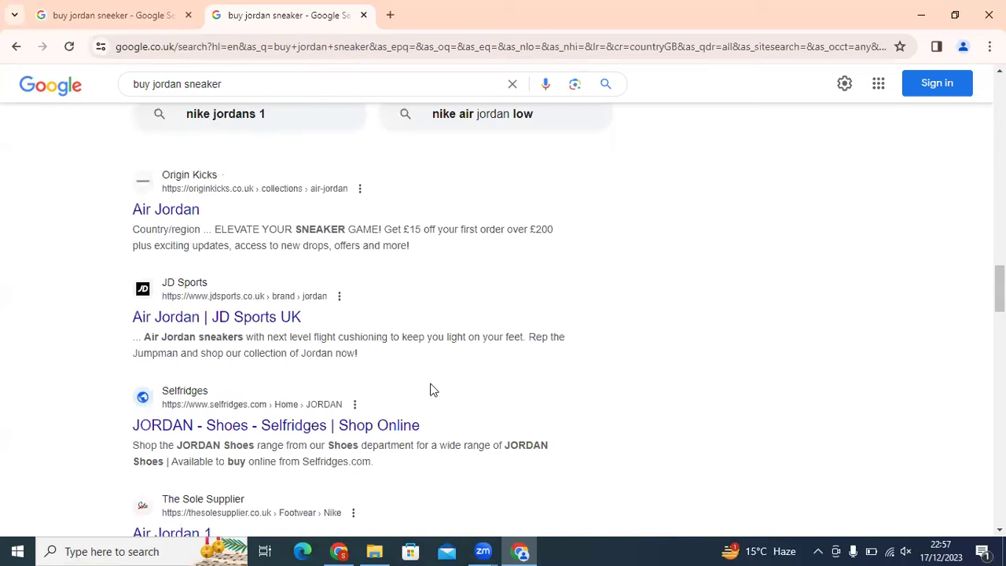
pyautogui.scroll(-8, 237, 384)
pyautogui.moveTo(120, 288); pyautogui.dragTo(147, 290)
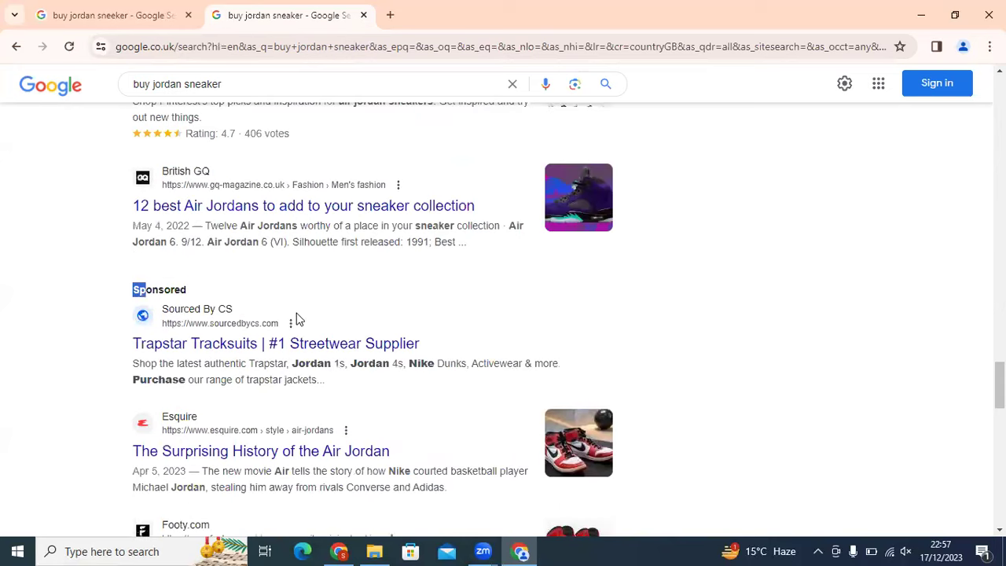
pyautogui.moveTo(297, 319); pyautogui.dragTo(302, 316)
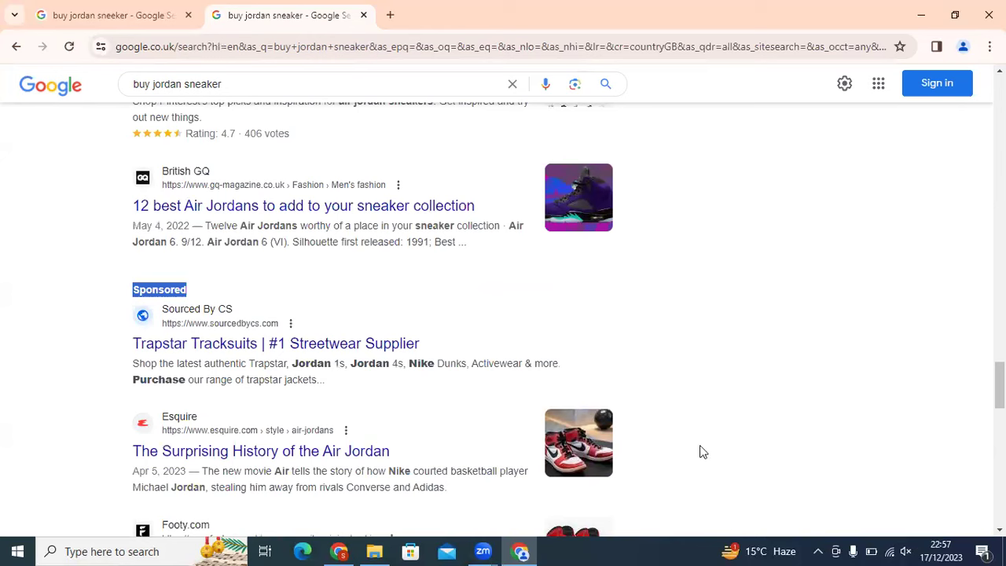
# Review the result type, time and country filter options and the additional search categories for the jordan sneaker query
pyautogui.scroll(3, 703, 452)
pyautogui.scroll(10, 703, 442)
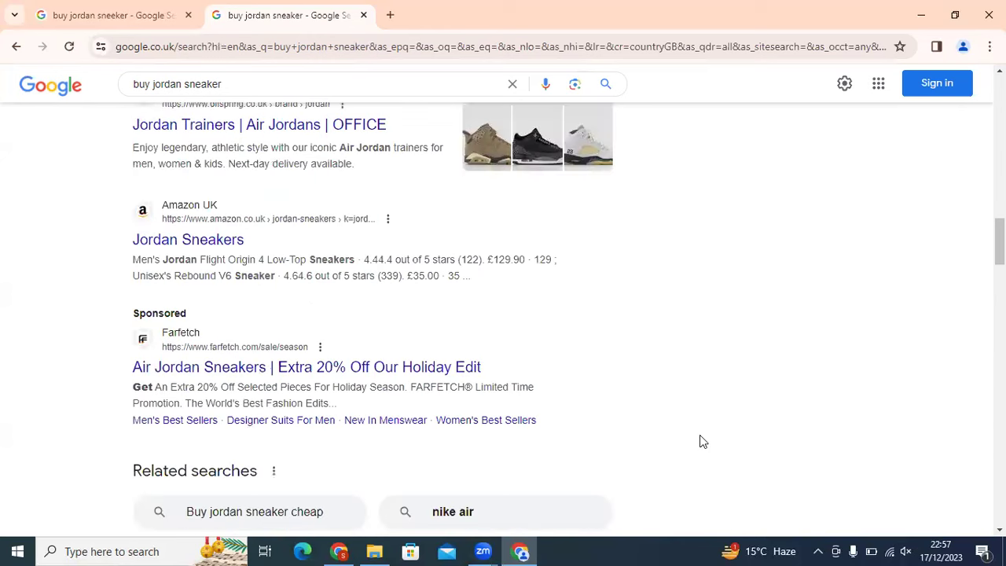
pyautogui.scroll(10, 702, 442)
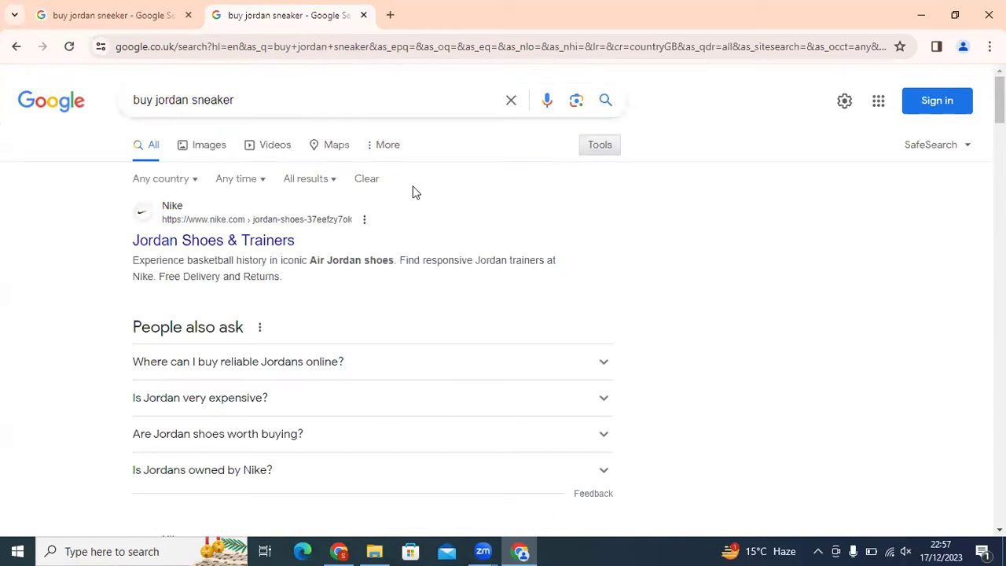
pyautogui.click(330, 183)
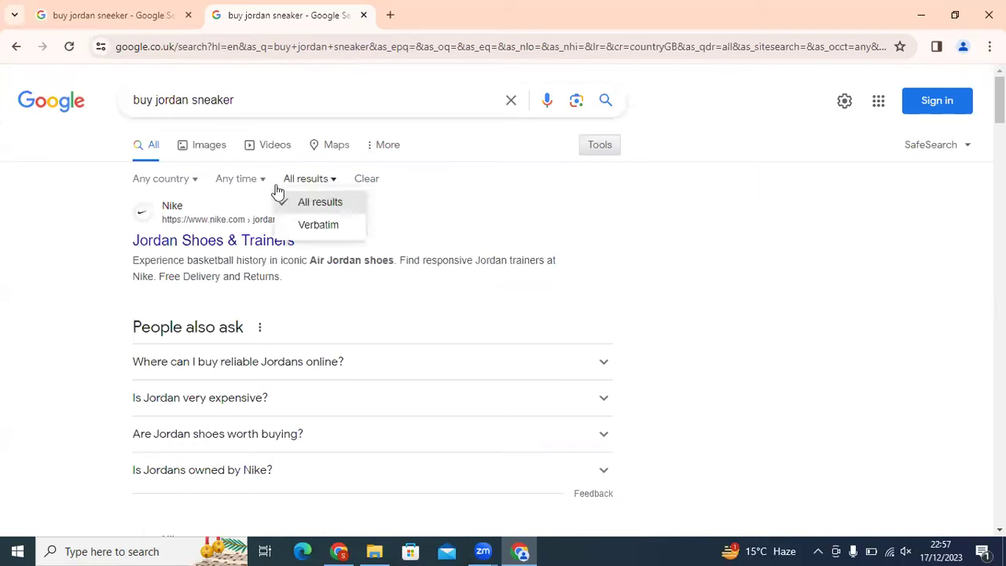
pyautogui.click(207, 181)
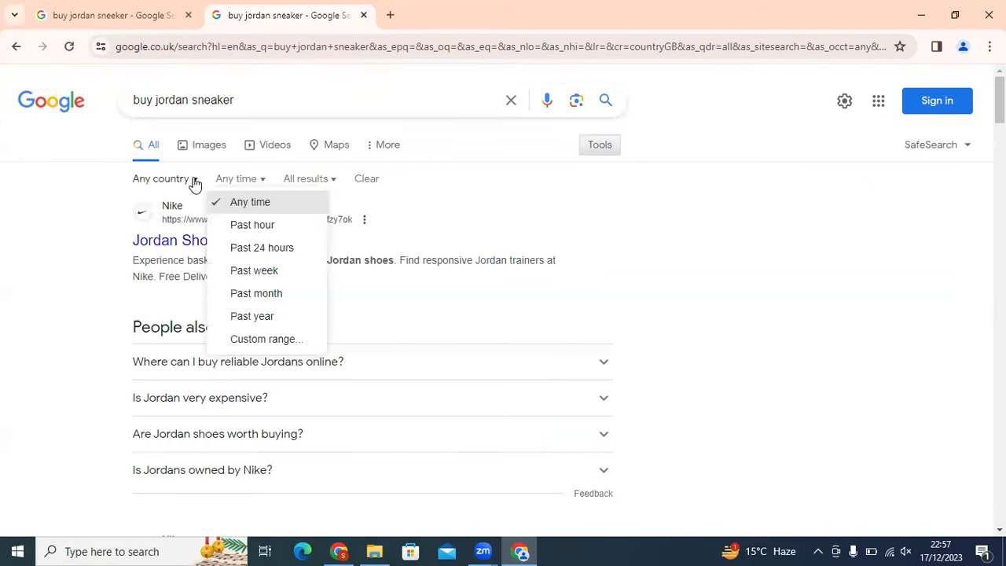
pyautogui.click(195, 183)
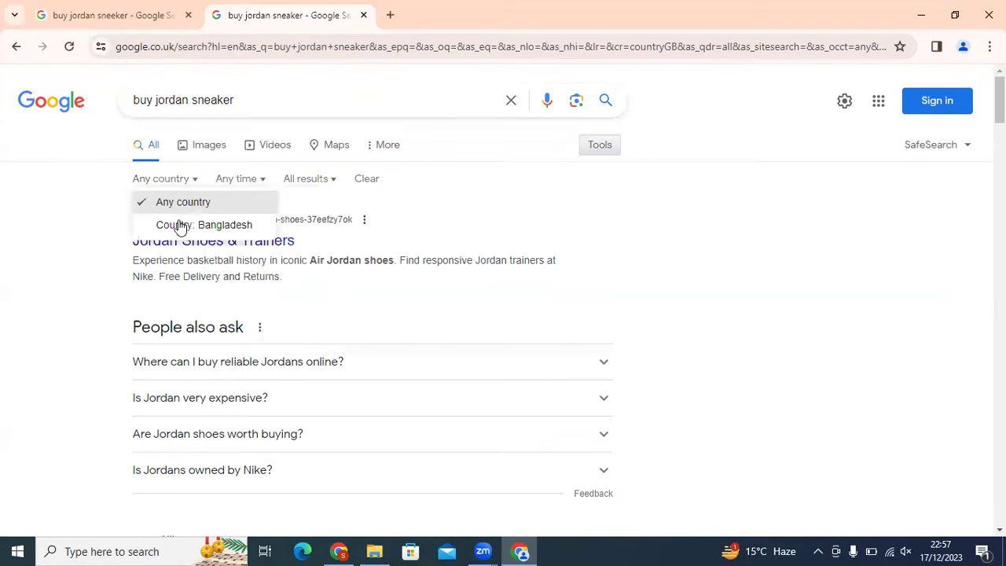
pyautogui.click(384, 147)
pyautogui.click(384, 146)
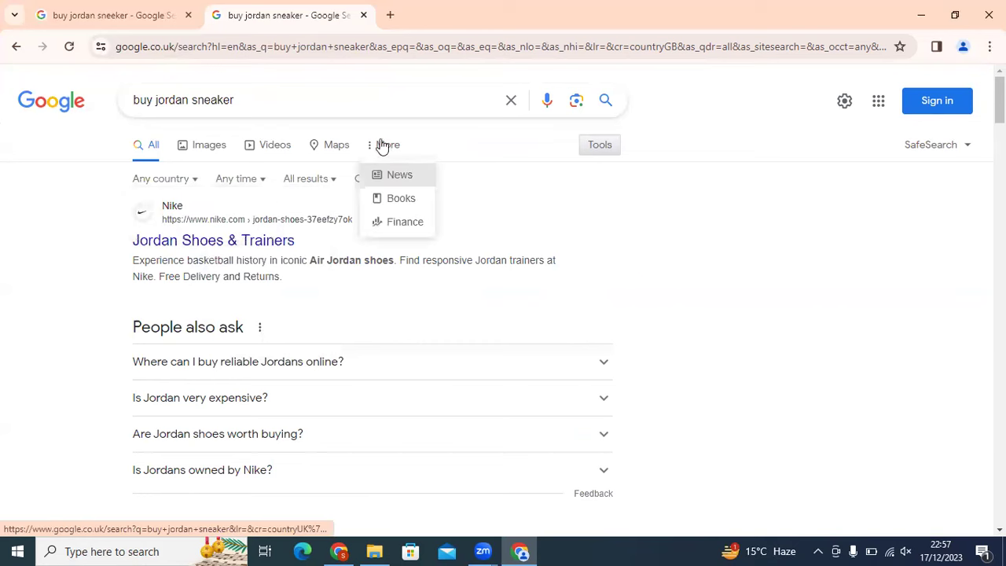
pyautogui.click(737, 304)
# Switch to the browser window with the shopping ad image search and open the highlighted jordan sneakers example image in a new tab
pyautogui.click(333, 550)
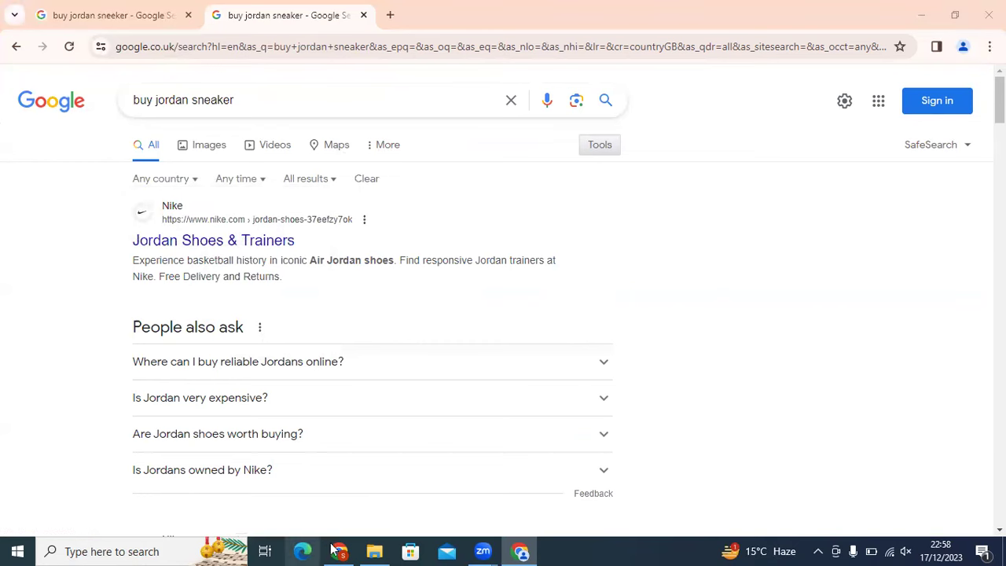
pyautogui.click(333, 550)
pyautogui.click(734, 9)
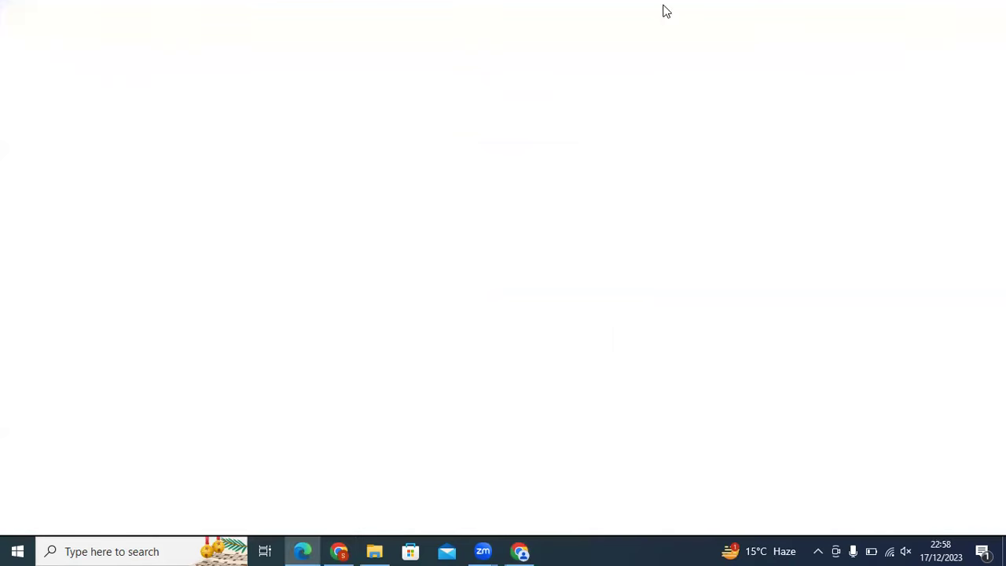
pyautogui.rightClick(707, 383)
pyautogui.click(824, 333)
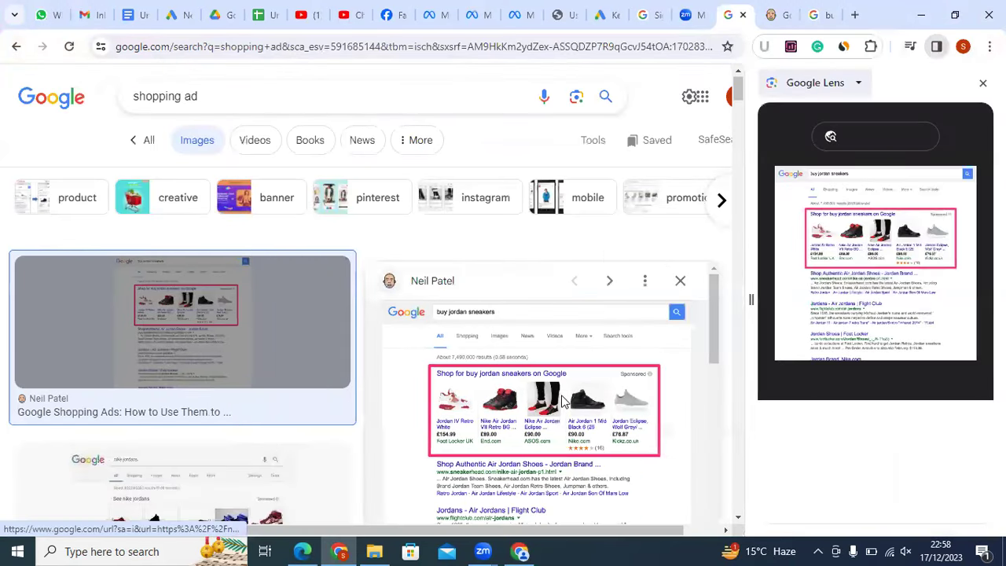
pyautogui.rightClick(562, 401)
pyautogui.click(656, 250)
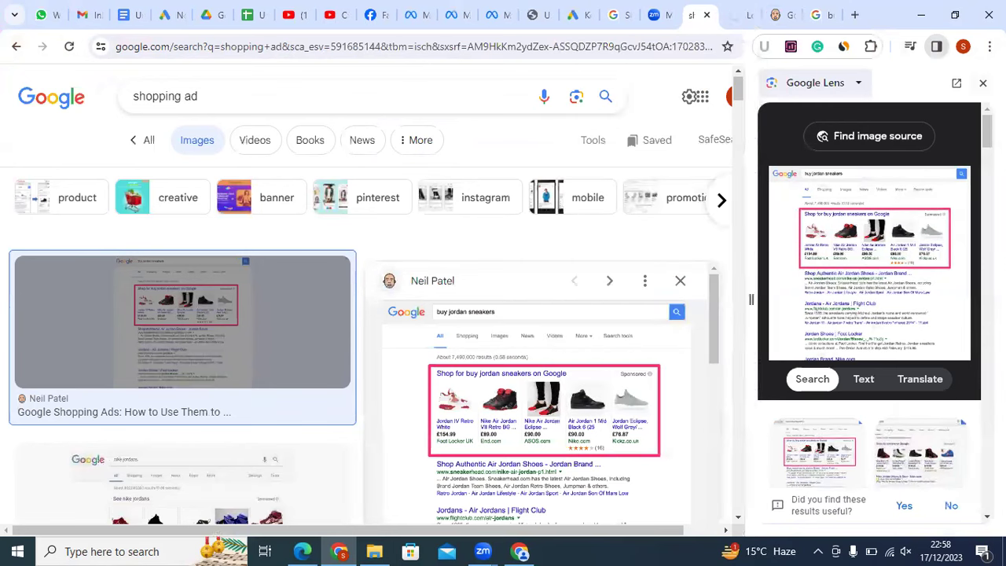
pyautogui.hotkey('ctrl', 'Tab')
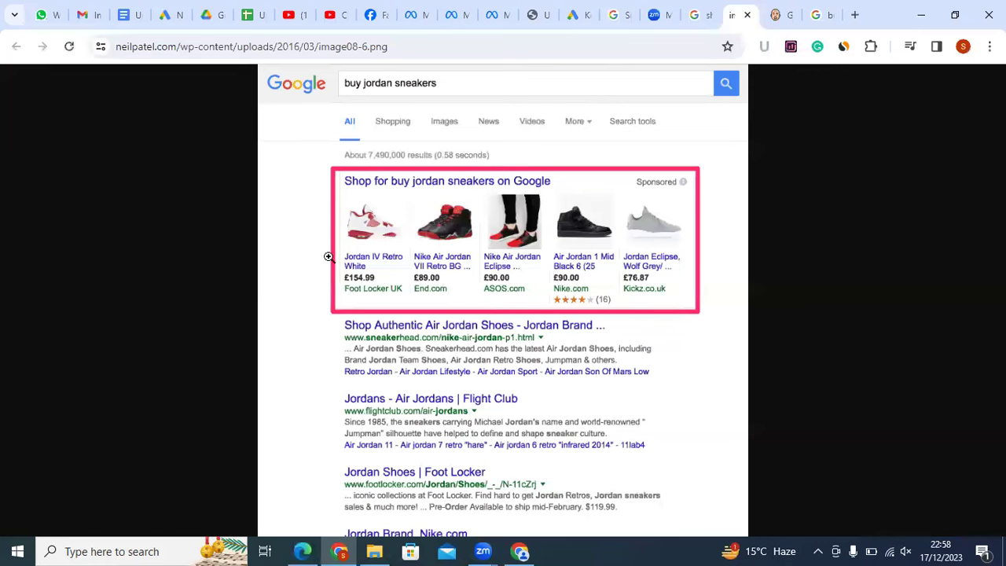
# Enlarge the example image, examine the product photos, titles, prices and stores in its shopping ads, and return it to fitted size
pyautogui.click(387, 231)
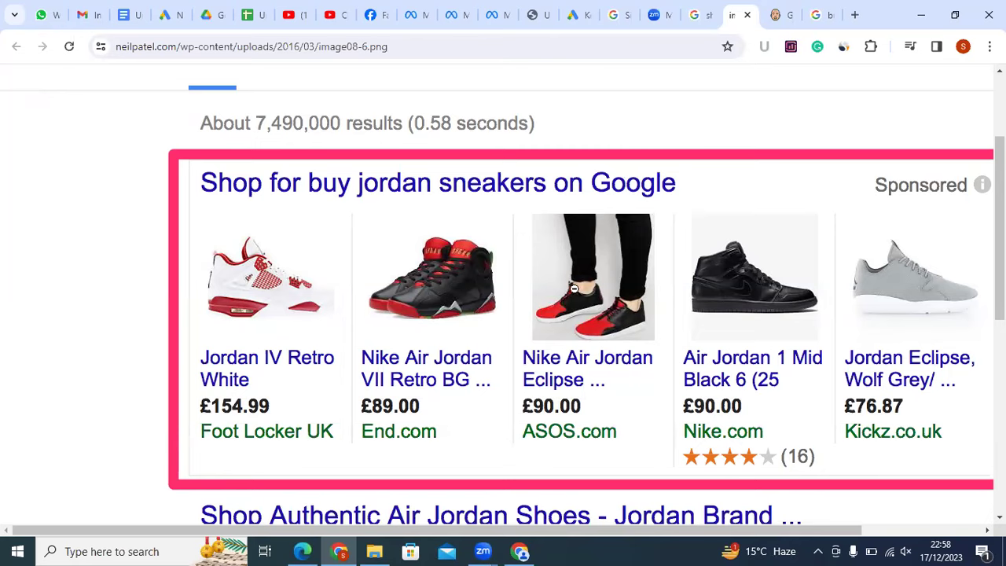
pyautogui.scroll(2, 290, 102)
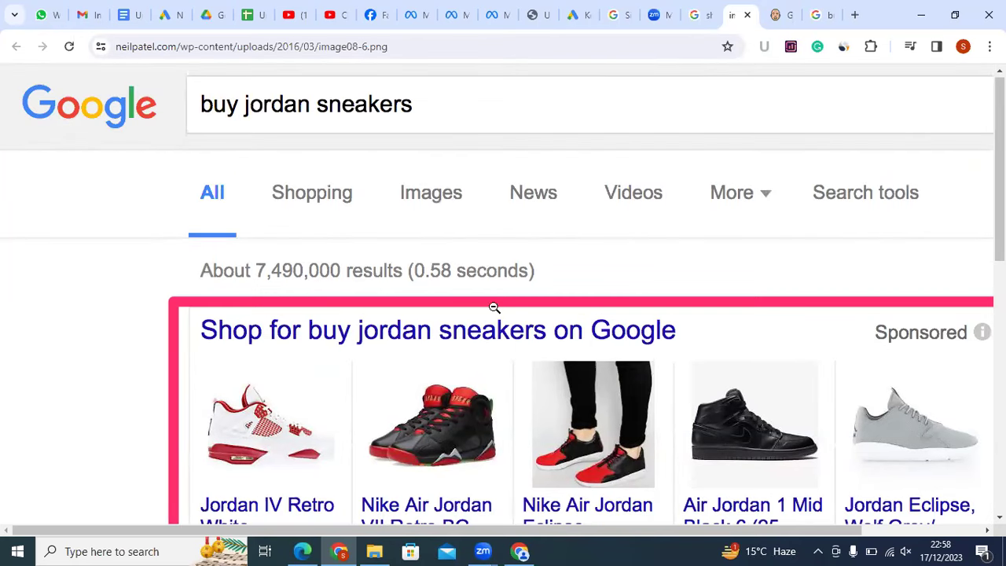
pyautogui.scroll(-1, 494, 307)
pyautogui.scroll(-2, 365, 374)
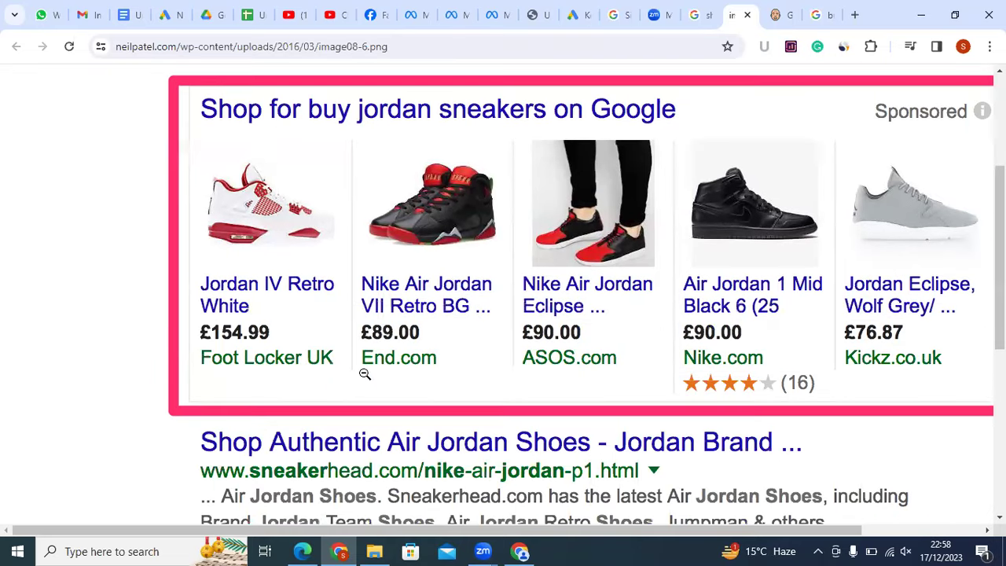
pyautogui.scroll(-1, 229, 222)
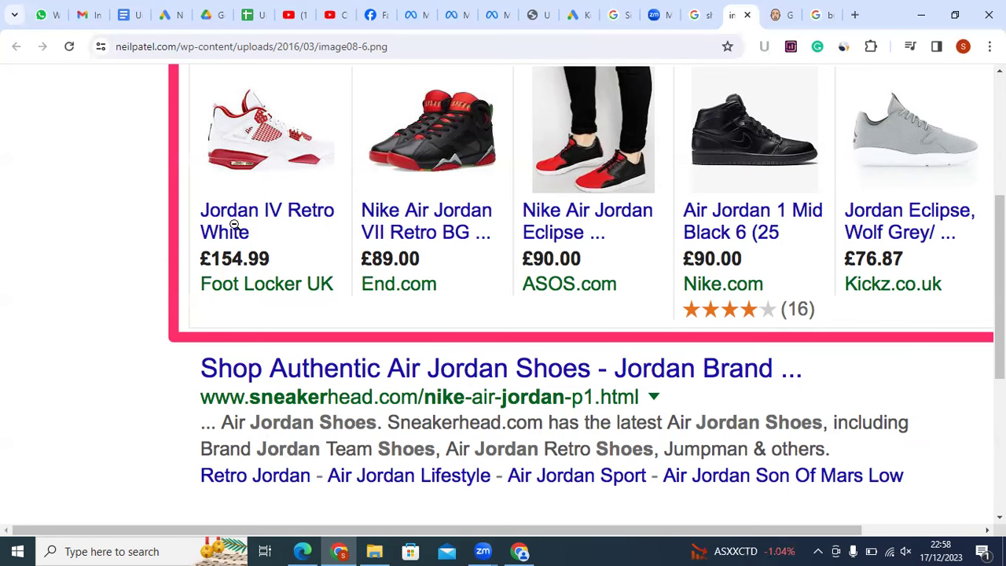
pyautogui.scroll(1, 894, 364)
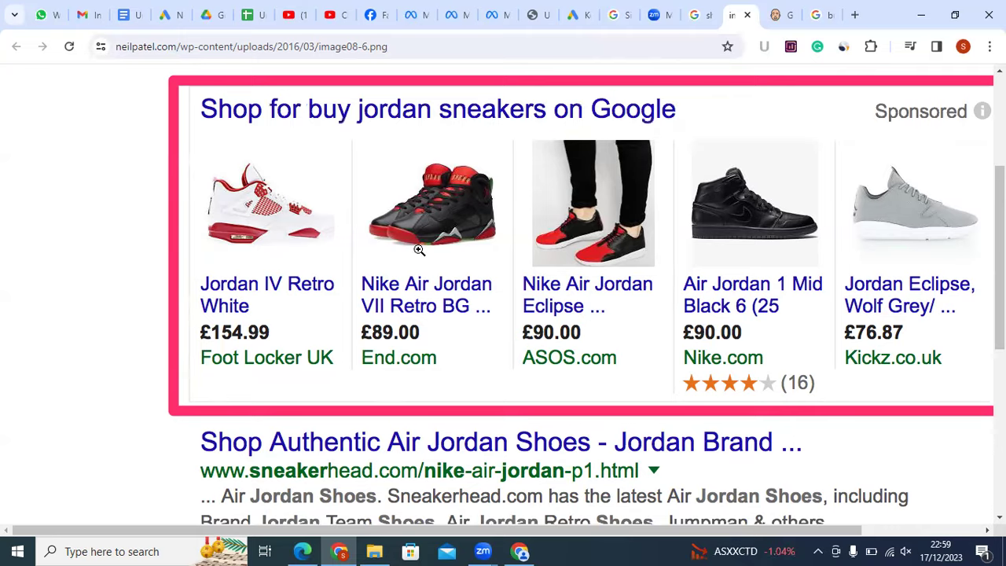
pyautogui.click(419, 249)
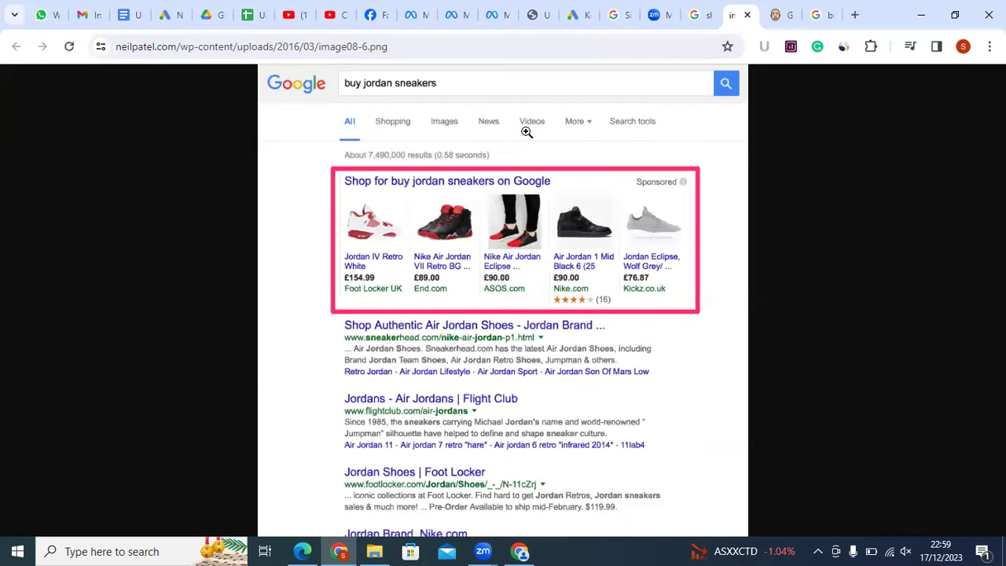
# Close the example image and show all web results for the shopping ad query
pyautogui.hotkey('ctrl', 'w')
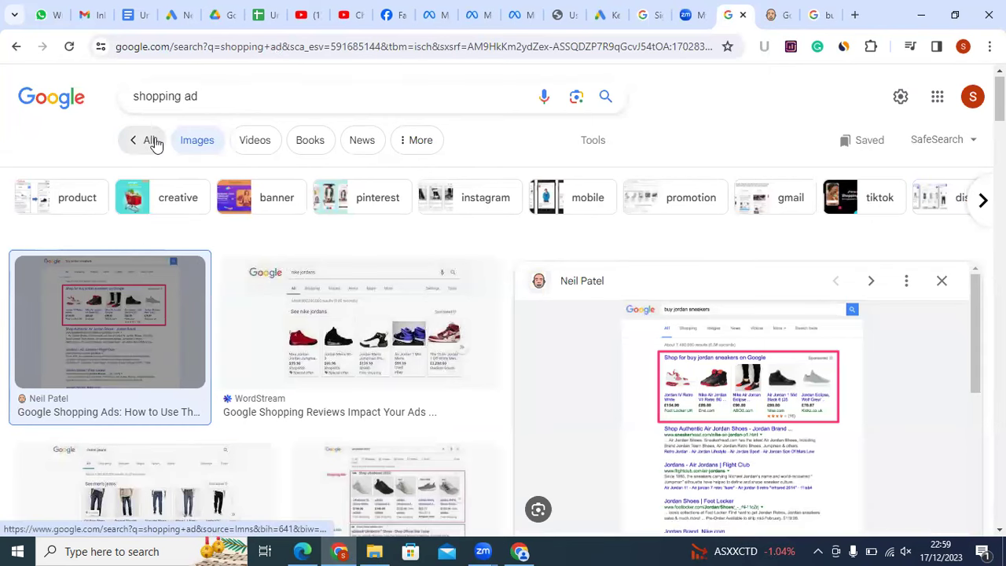
pyautogui.click(421, 141)
pyautogui.click(147, 147)
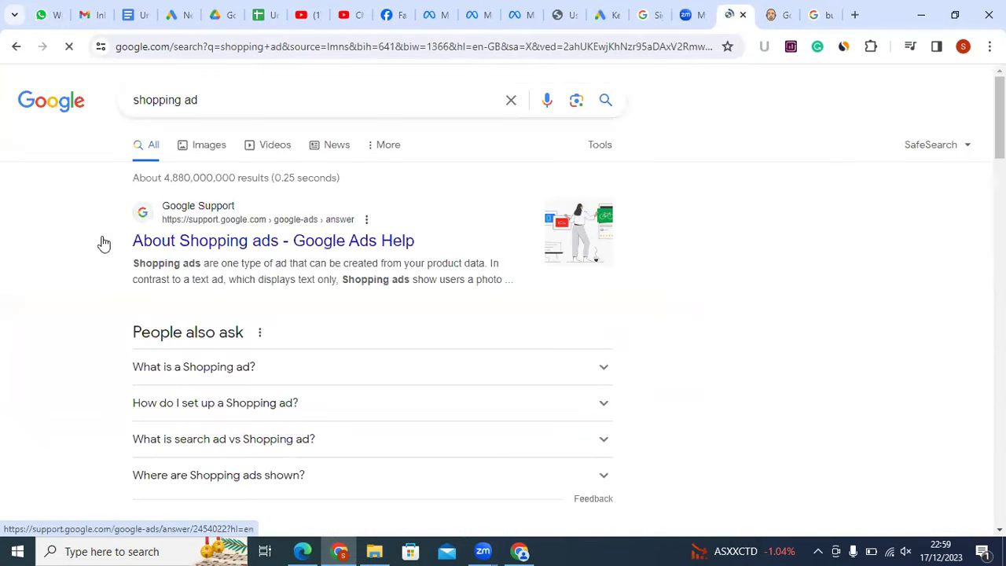
# Switch to the browser window with the UK-region search and search for "jewellary shop"
pyautogui.click(519, 550)
pyautogui.moveTo(236, 100); pyautogui.dragTo(130, 98)
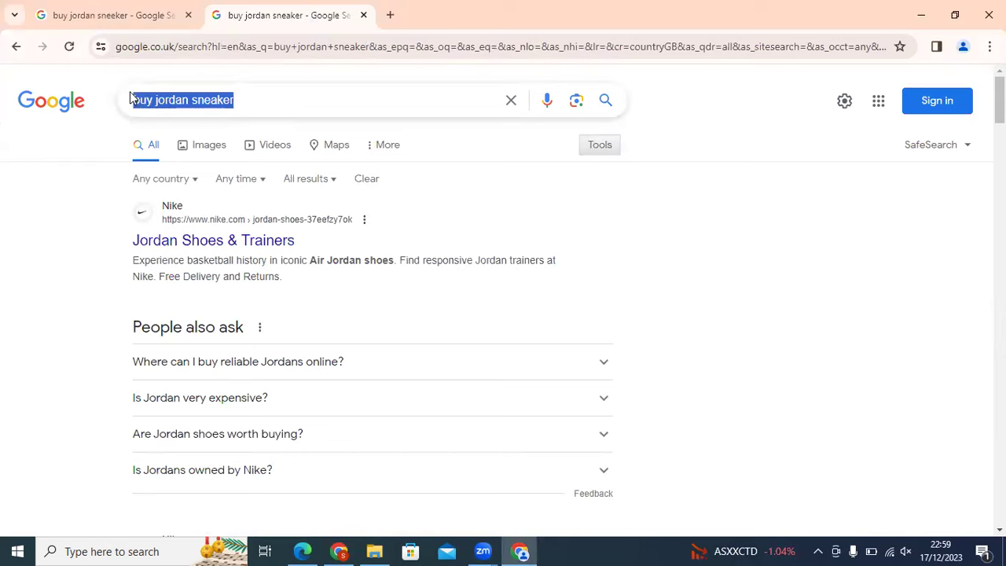
pyautogui.write('jewe')
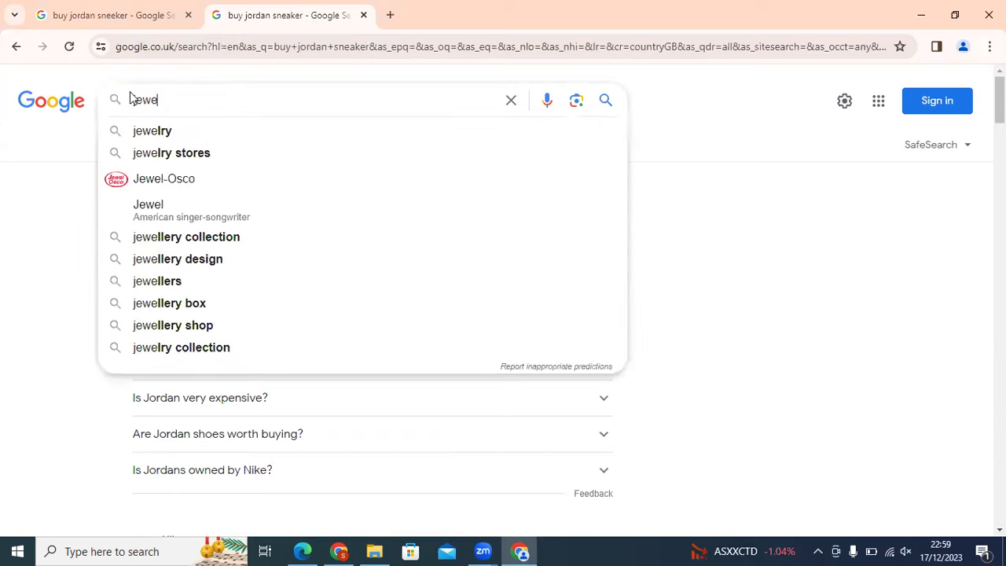
pyautogui.write('llar')
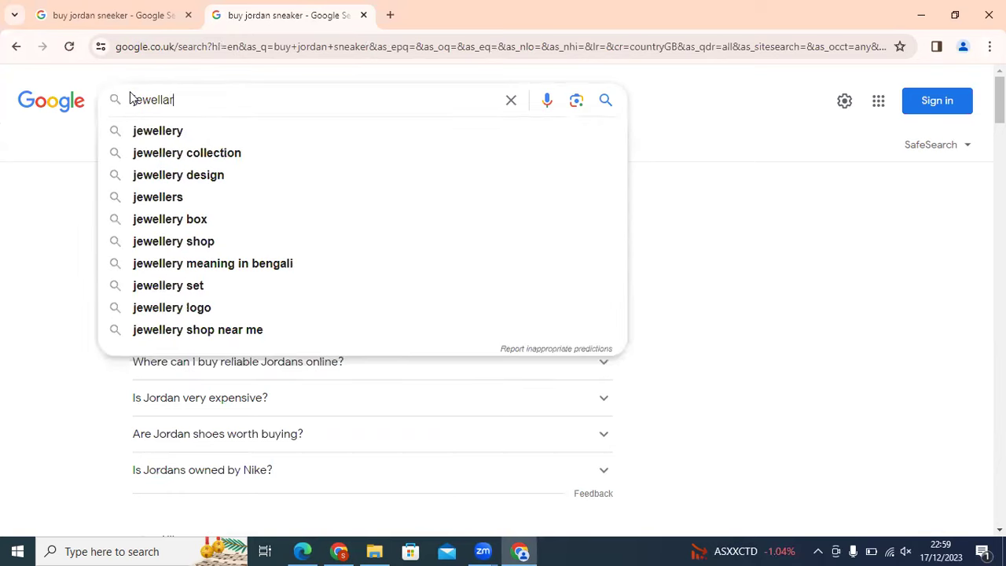
pyautogui.write('y sh')
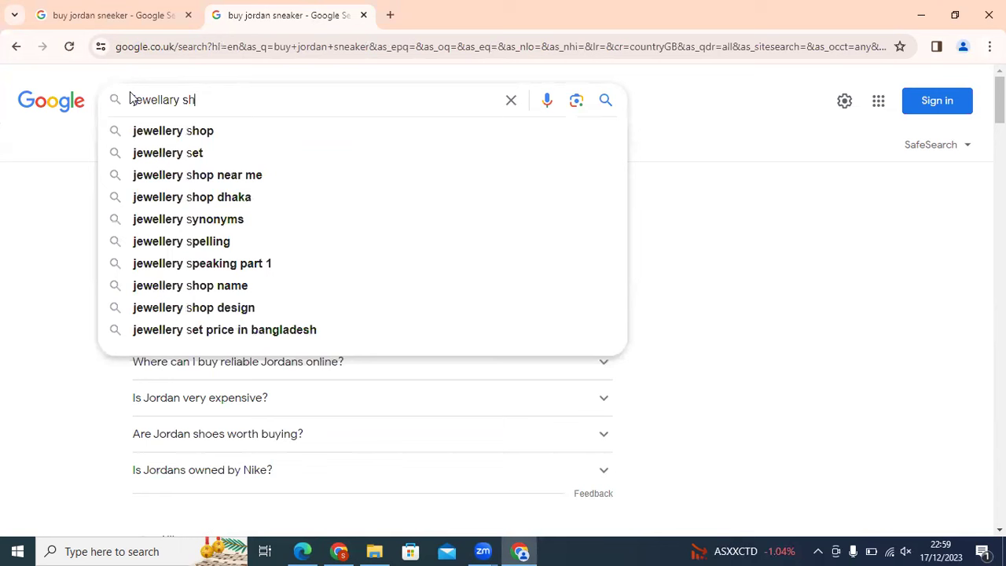
pyautogui.write('op')
pyautogui.press('Return')
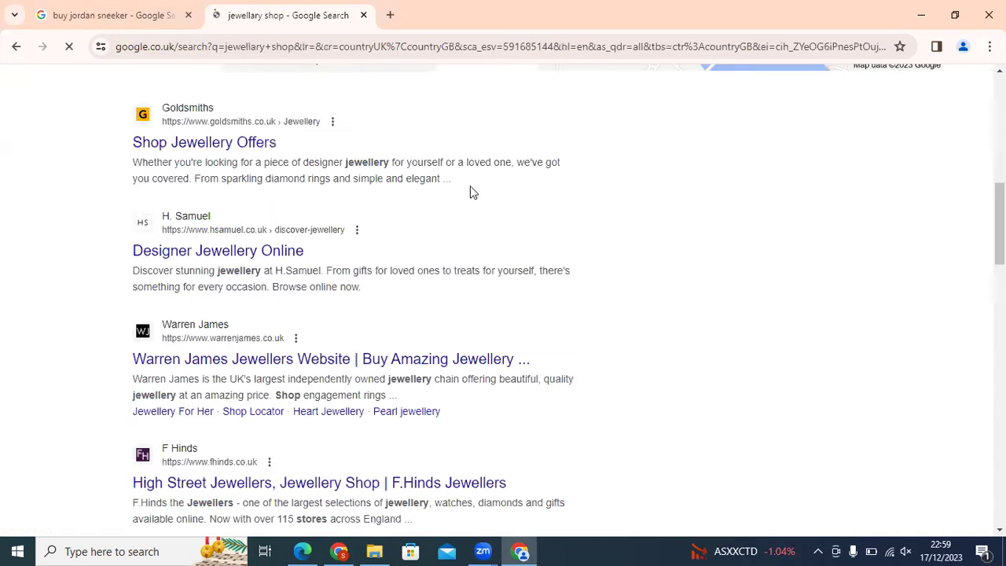
# Search the UK-region results for "nike shoes for men" and look through the listings for shopping ads
pyautogui.moveTo(211, 101); pyautogui.dragTo(87, 90)
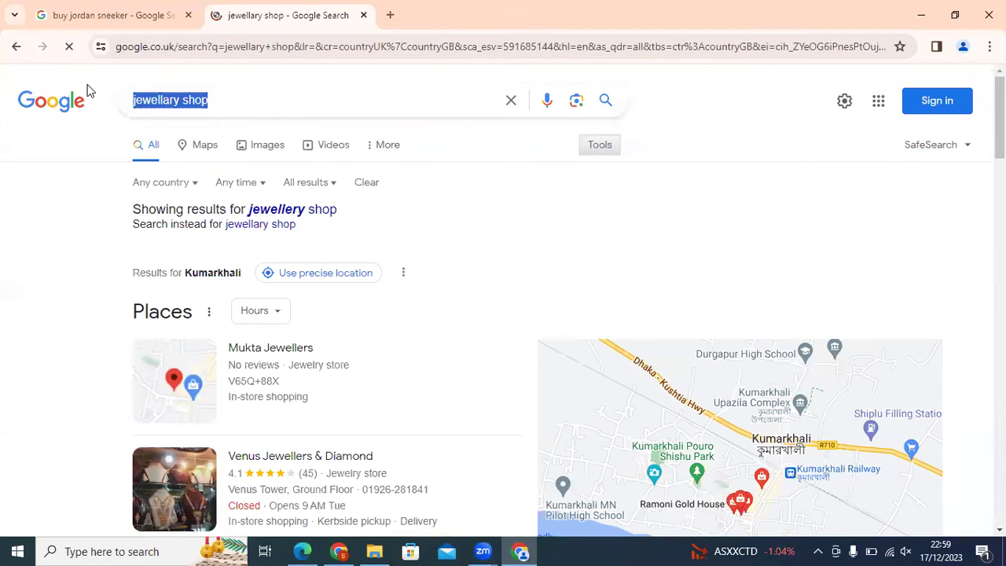
pyautogui.press('BackSpace')
pyautogui.write('nik')
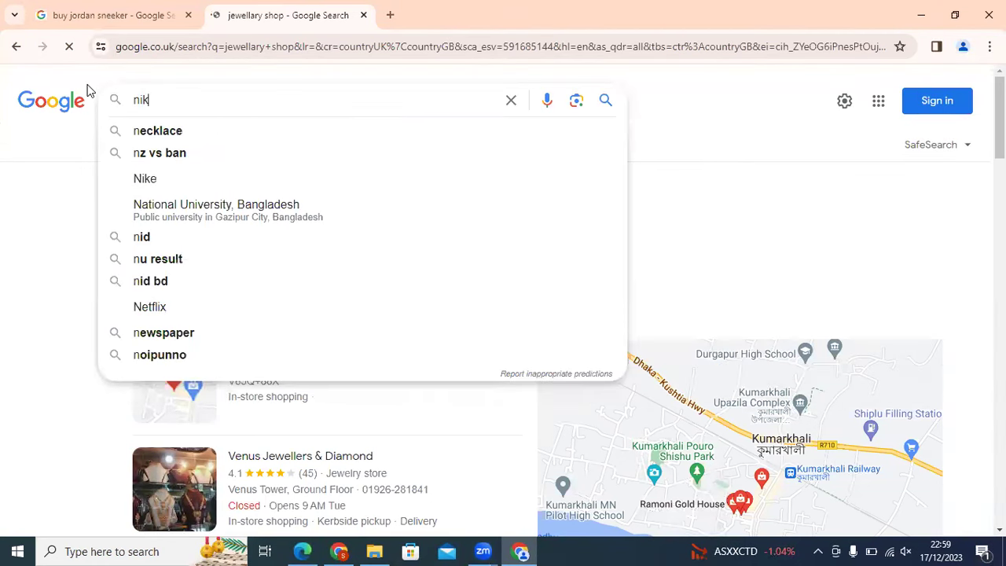
pyautogui.write('e s')
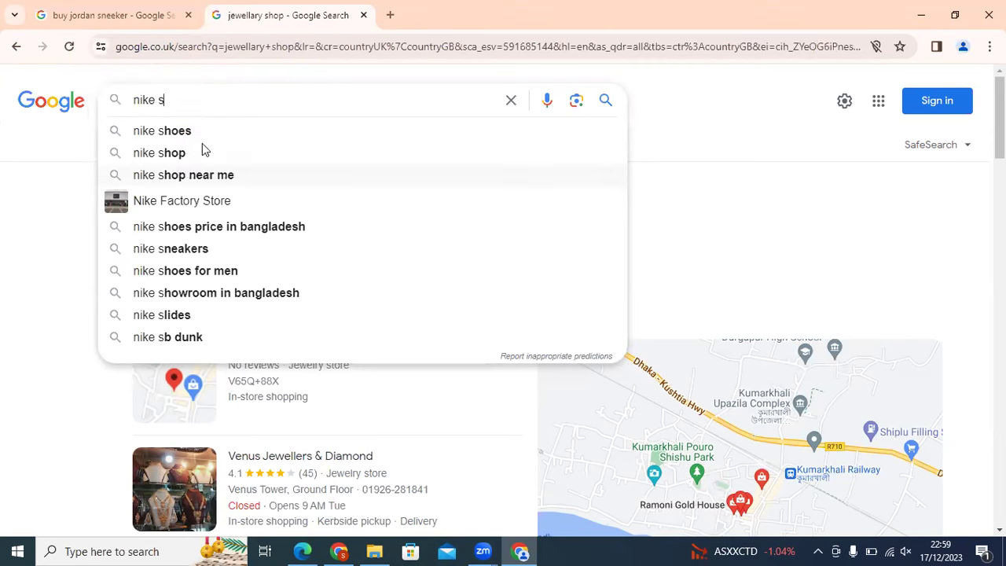
pyautogui.click(219, 270)
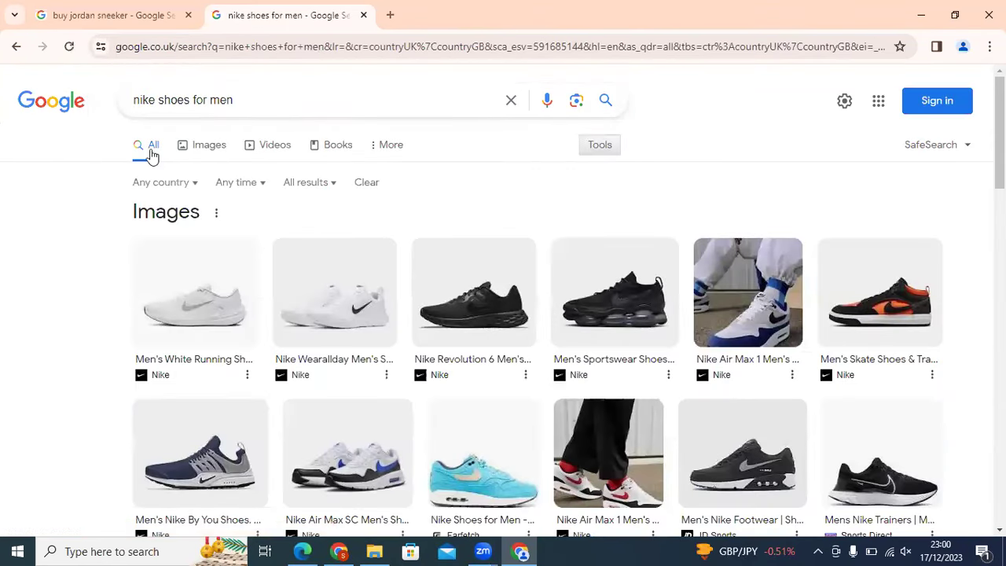
pyautogui.scroll(-5, 422, 349)
pyautogui.scroll(5, 406, 390)
pyautogui.scroll(-5, 449, 240)
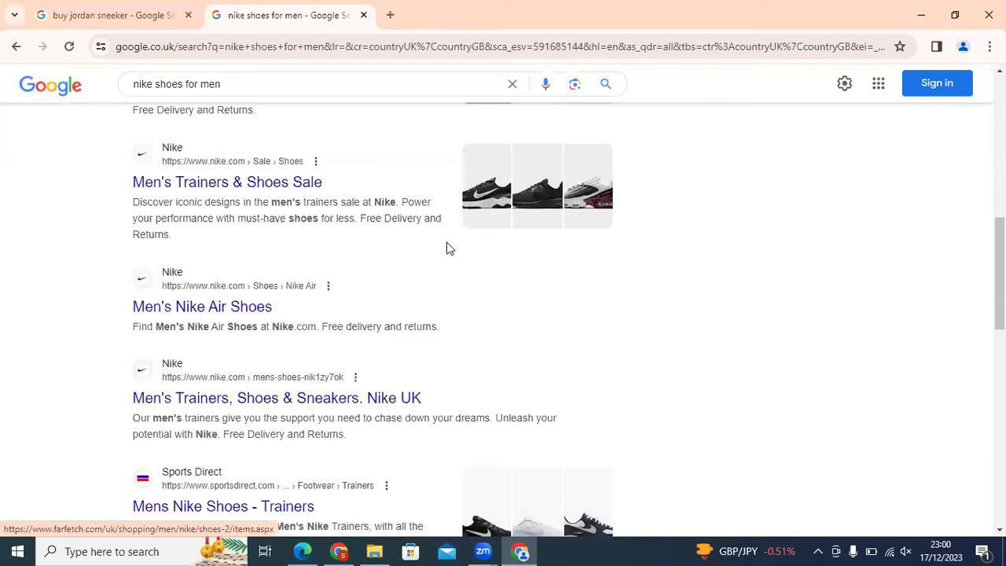
pyautogui.scroll(-5, 444, 249)
pyautogui.scroll(-8, 440, 267)
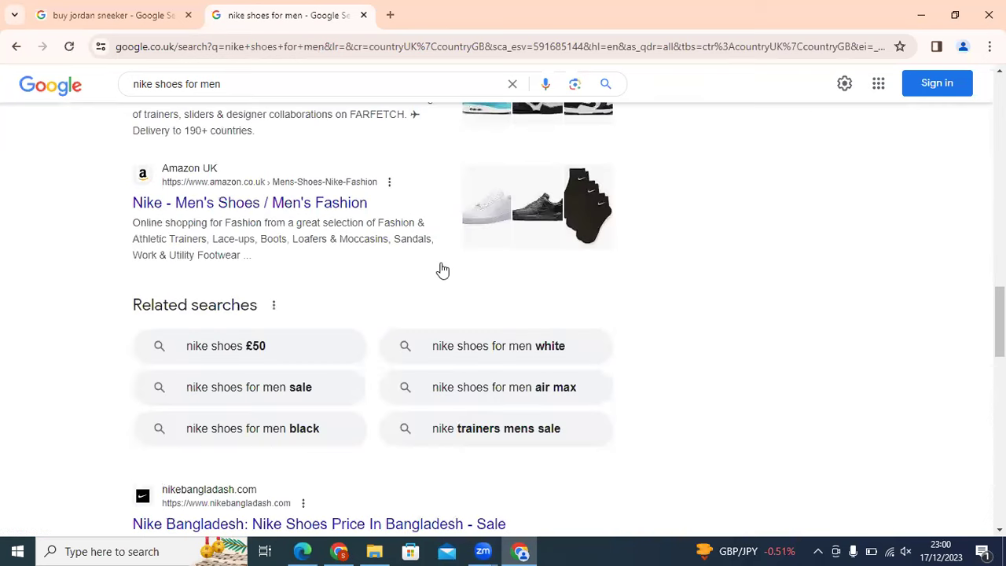
pyautogui.scroll(20, 441, 272)
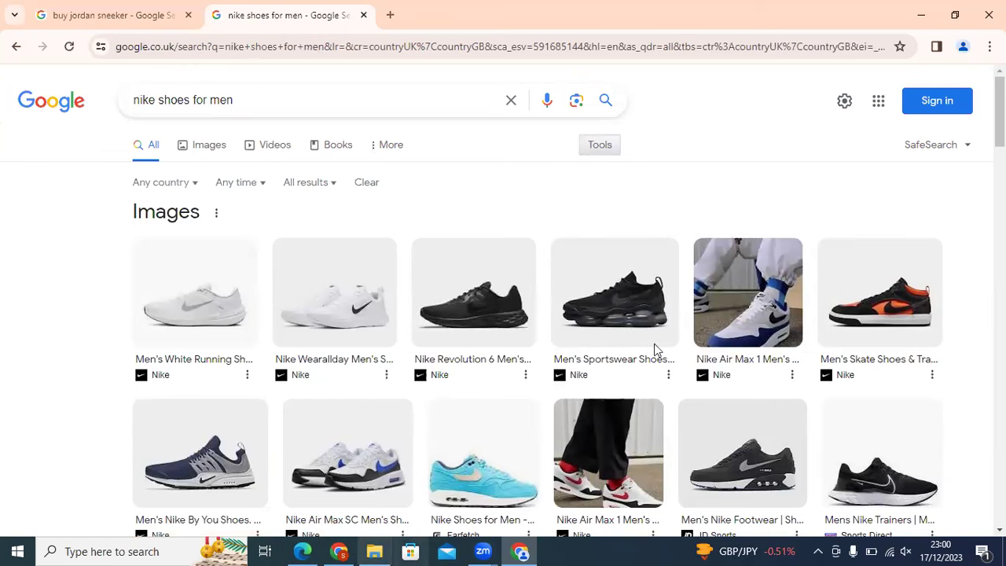
# Switch to the main browser window and close its "buy jordan sneeker" search results
pyautogui.hotkey('alt', 'Tab')
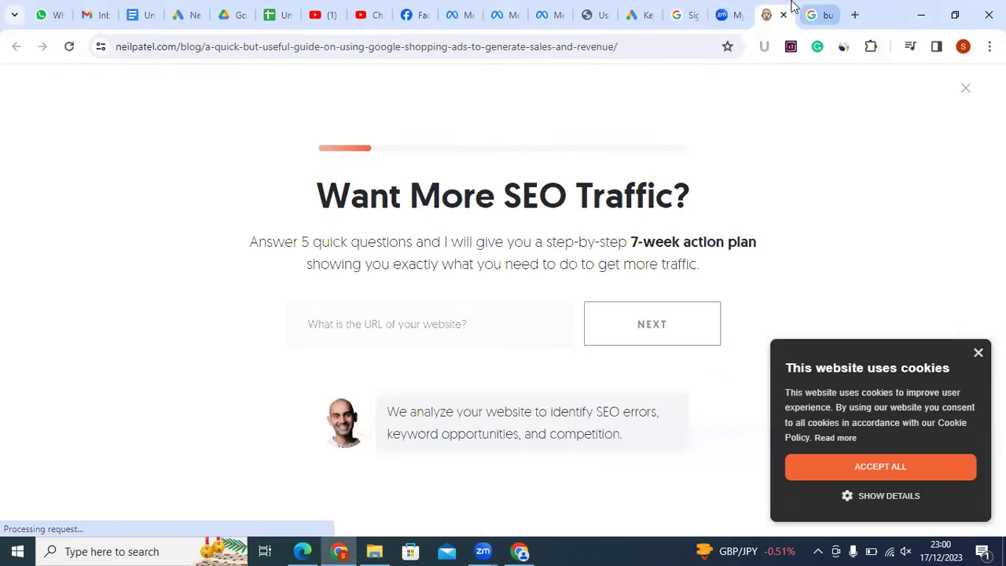
pyautogui.click(816, 11)
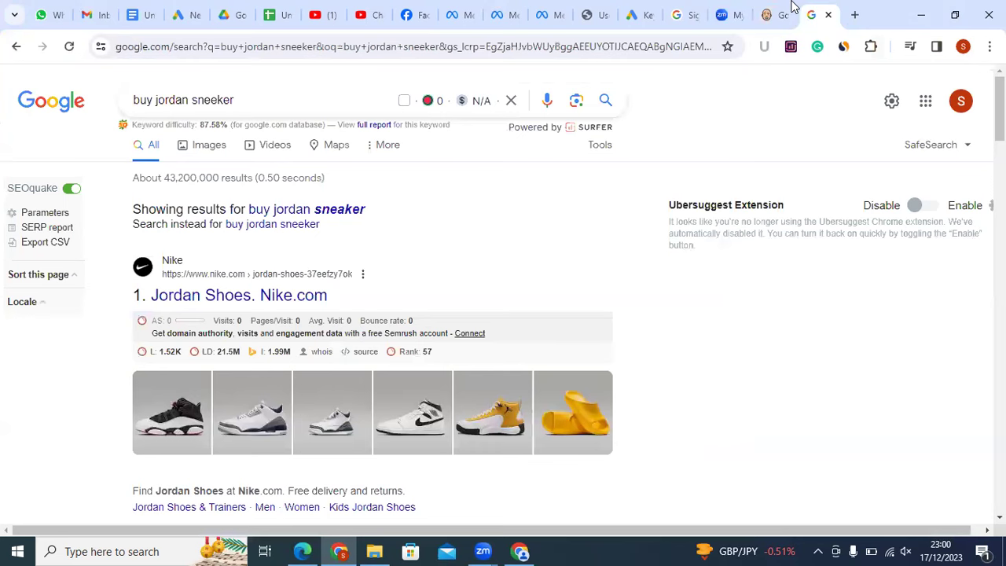
pyautogui.hotkey('ctrl', 'w')
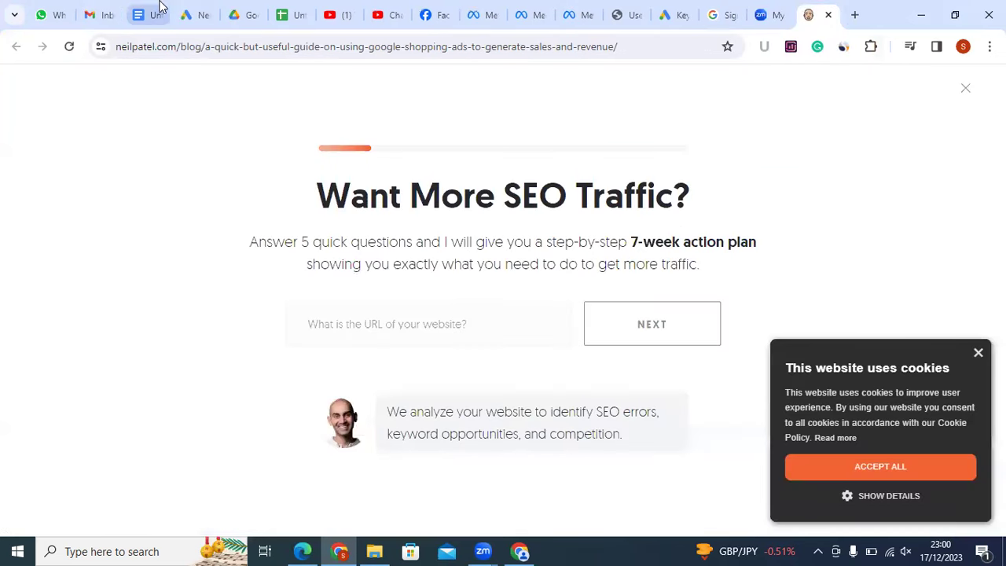
# Return to the Google Ads new campaign page and select Search as the campaign type
pyautogui.click(159, 6)
pyautogui.hotkey('ctrl', 'Tab')
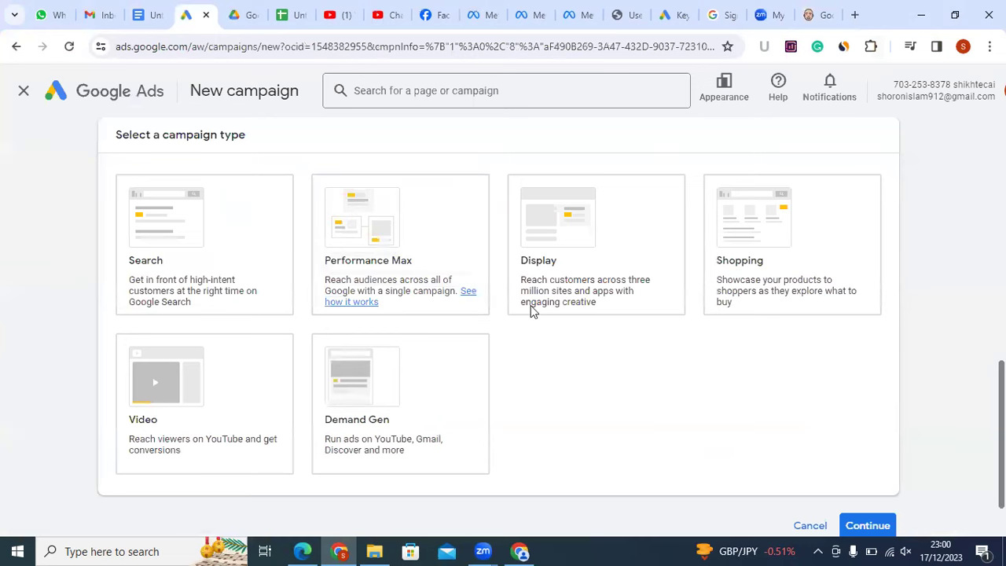
pyautogui.click(144, 264)
pyautogui.scroll(-4, 590, 275)
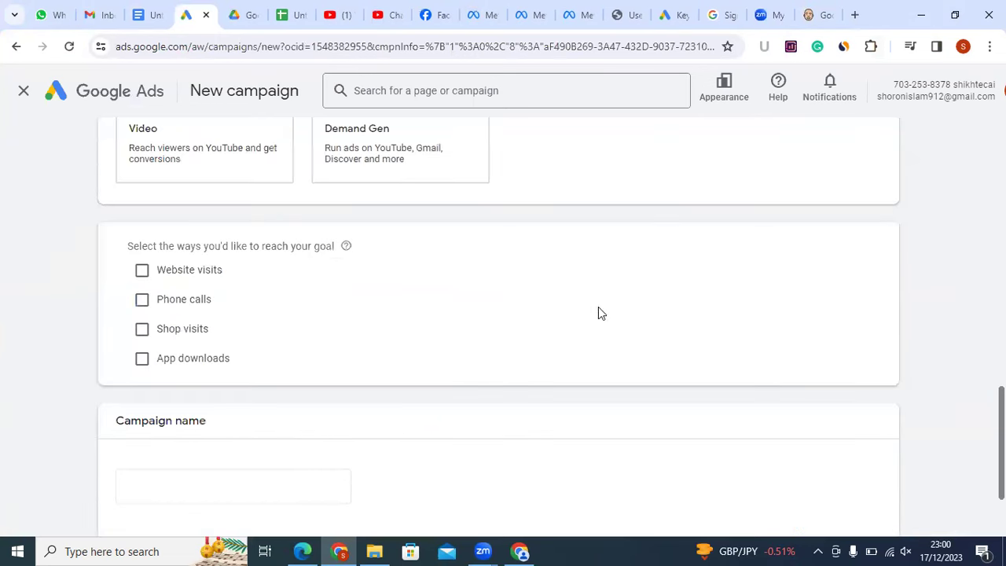
pyautogui.scroll(3, 595, 314)
pyautogui.scroll(2, 184, 317)
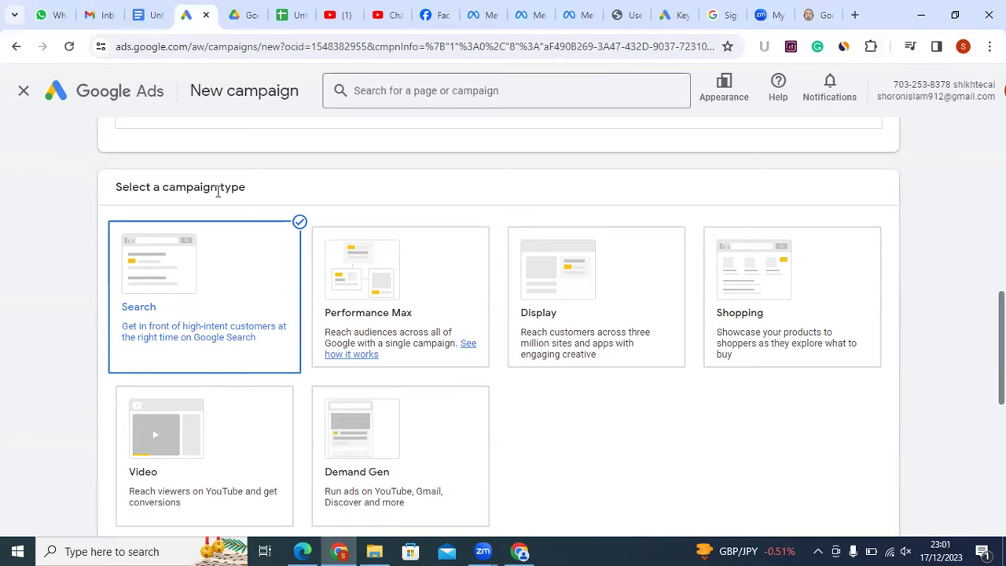
# Highlight the "Select a campaign type" heading to point out the campaign type section
pyautogui.moveTo(247, 187); pyautogui.dragTo(99, 190)
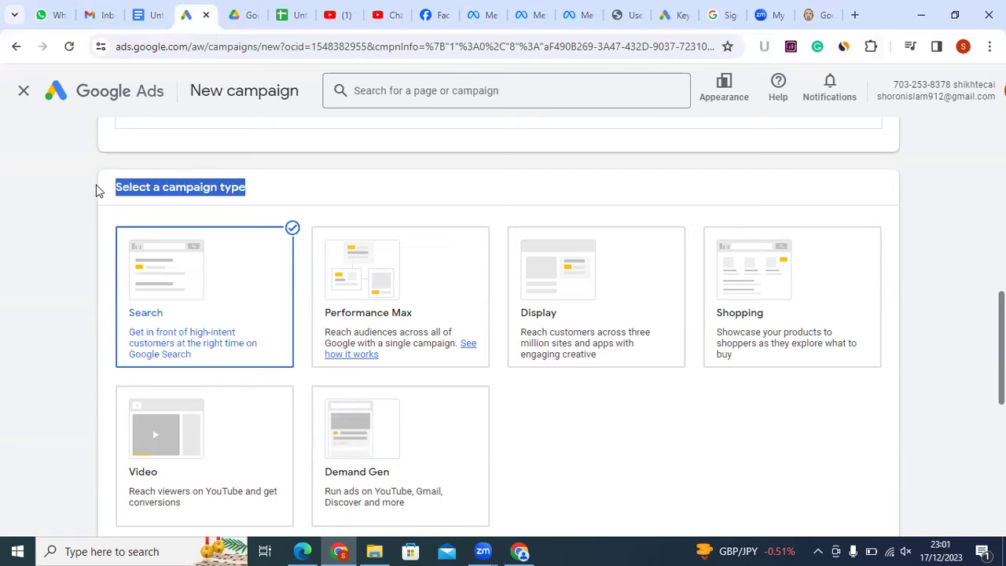
pyautogui.click(96, 190)
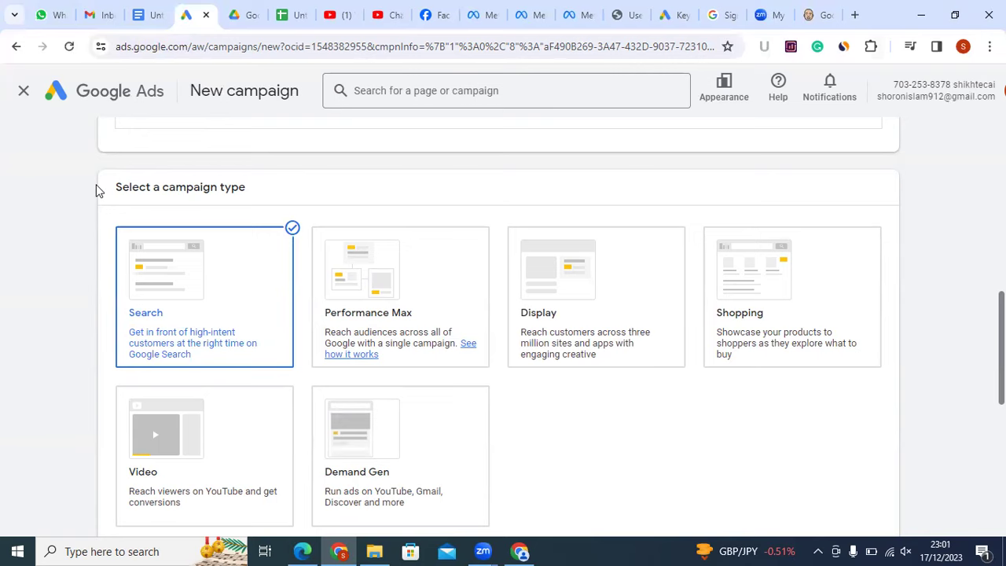
pyautogui.moveTo(246, 187); pyautogui.dragTo(102, 189)
pyautogui.click(84, 189)
pyautogui.tripleClick(110, 191)
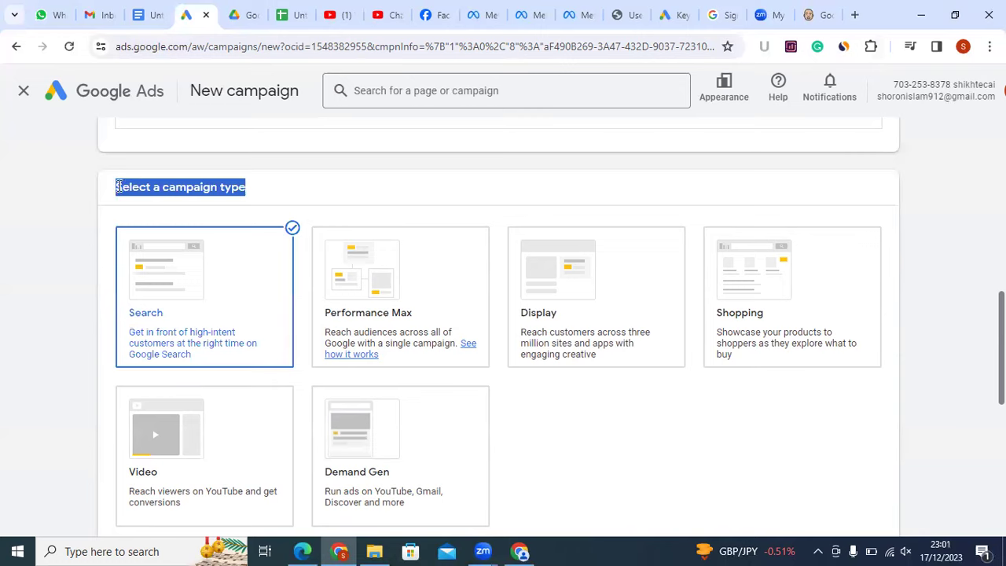
pyautogui.click(269, 191)
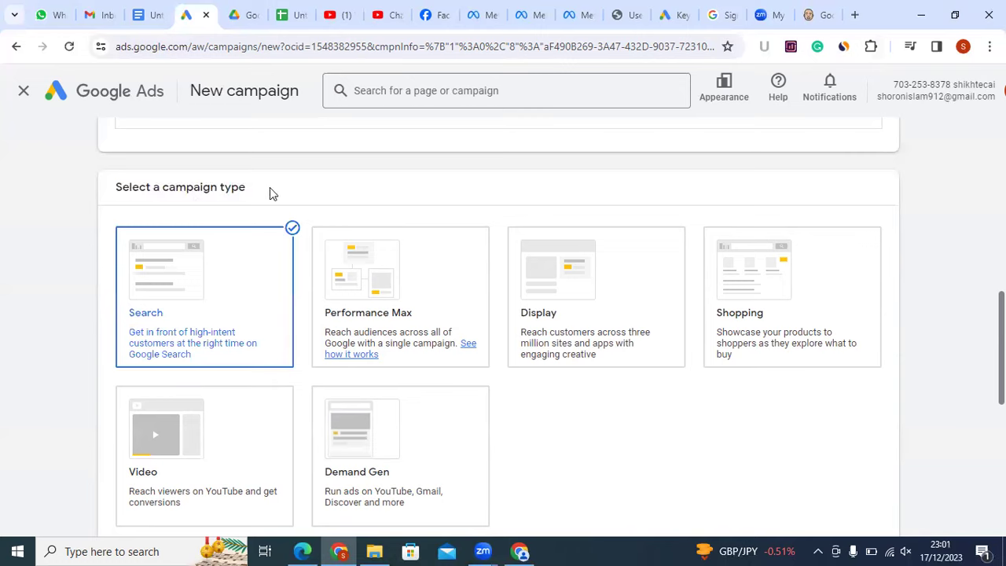
pyautogui.moveTo(270, 193); pyautogui.dragTo(102, 183)
pyautogui.click(135, 184)
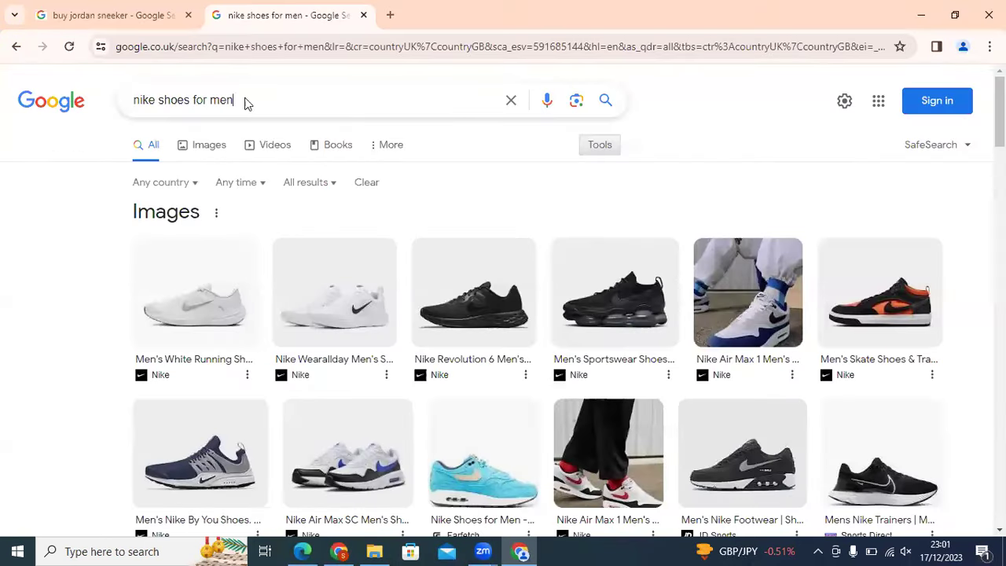
# Switch to the UK-region search window, highlight the "nike shoes for men" query and examine its website listings
pyautogui.moveTo(245, 103); pyautogui.dragTo(132, 102)
pyautogui.scroll(-6, 308, 263)
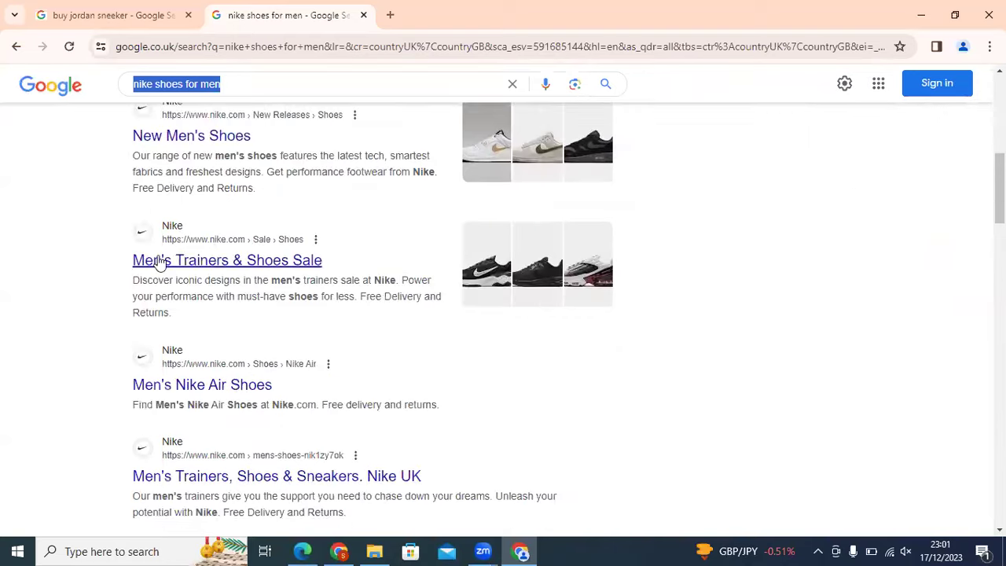
pyautogui.scroll(-2, 100, 297)
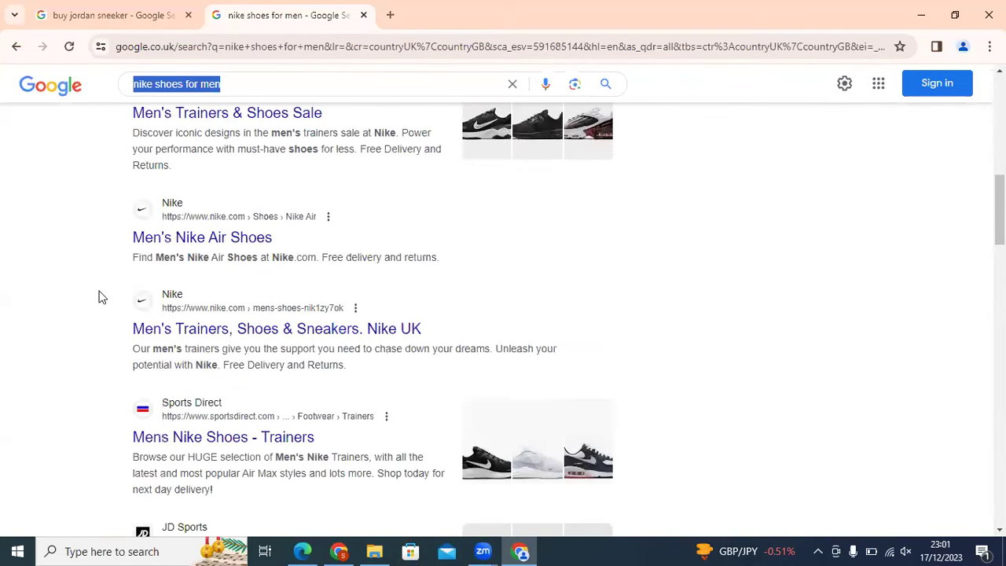
pyautogui.scroll(-5, 386, 348)
pyautogui.scroll(-2, 385, 347)
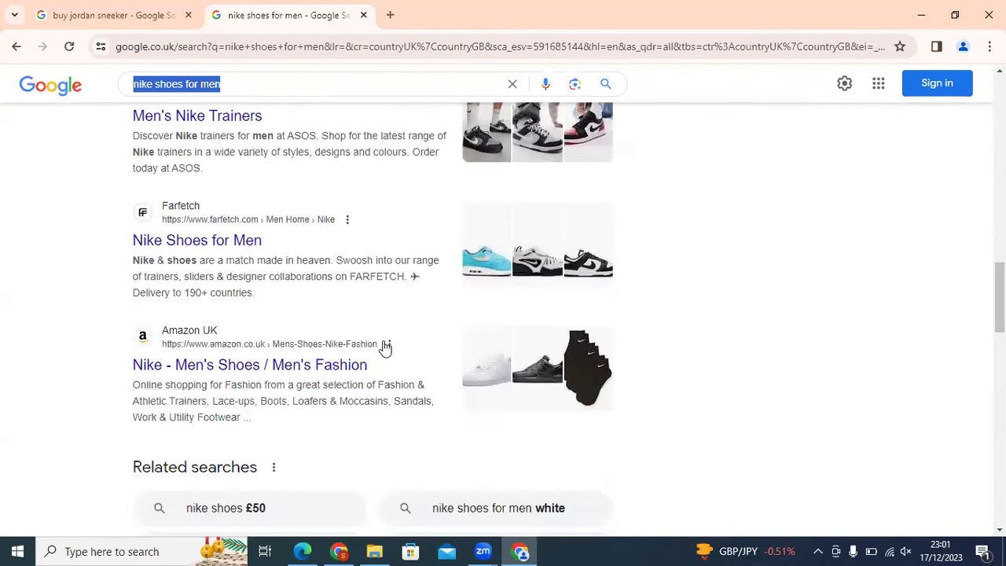
pyautogui.scroll(-7, 385, 347)
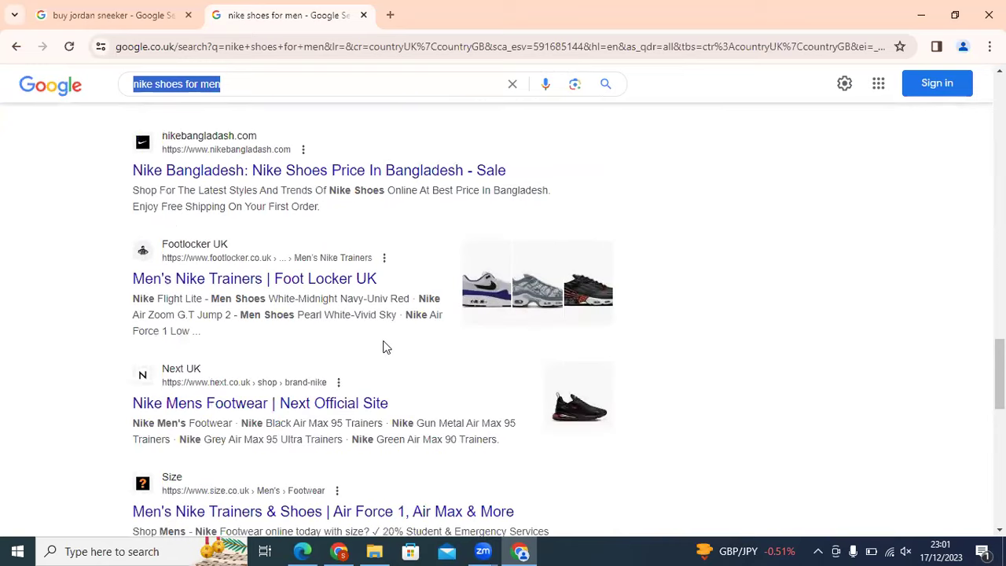
# Switch back to the Google Ads window and review the campaign type options together with the Sales objective
pyautogui.click(339, 551)
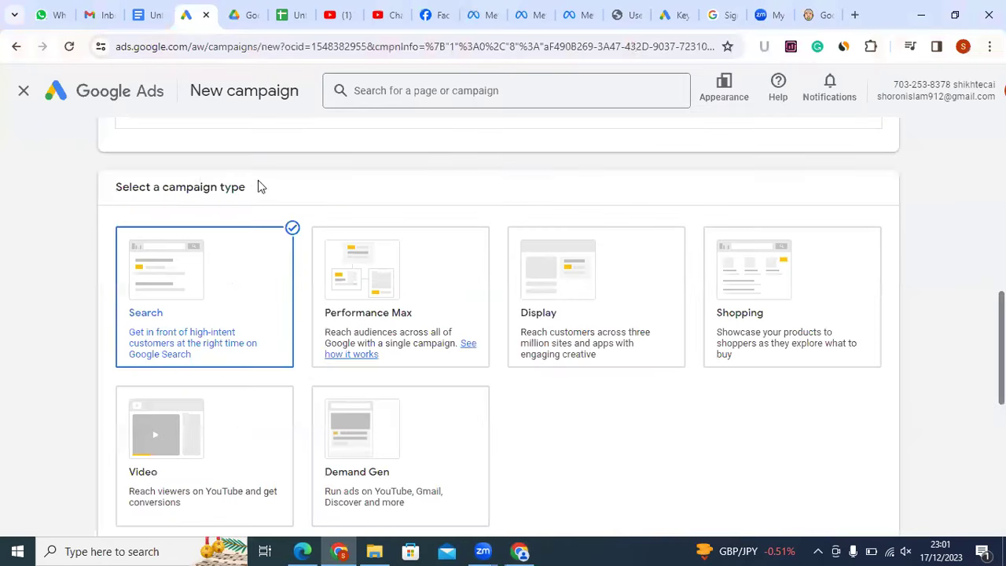
pyautogui.moveTo(246, 187); pyautogui.dragTo(118, 185)
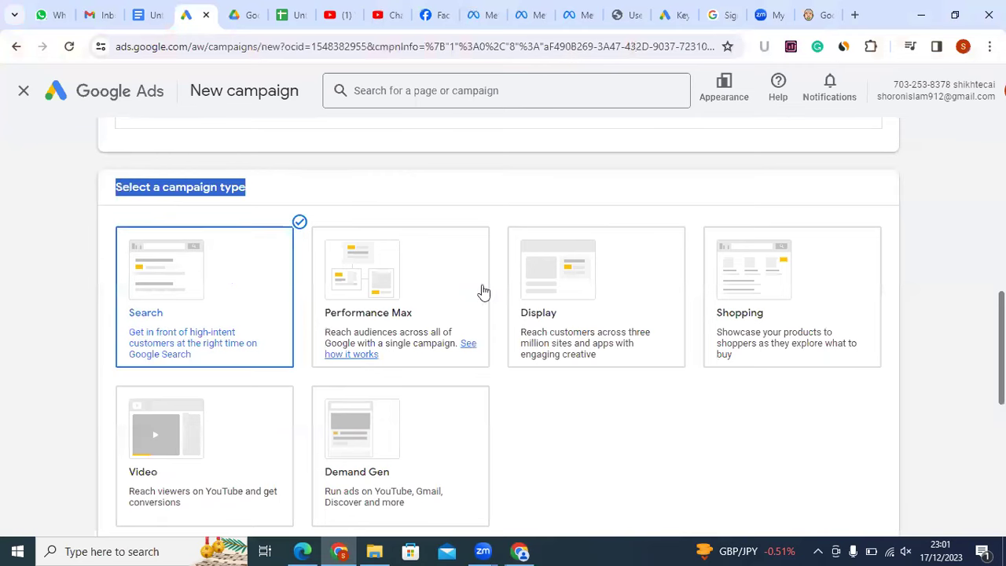
pyautogui.click(341, 195)
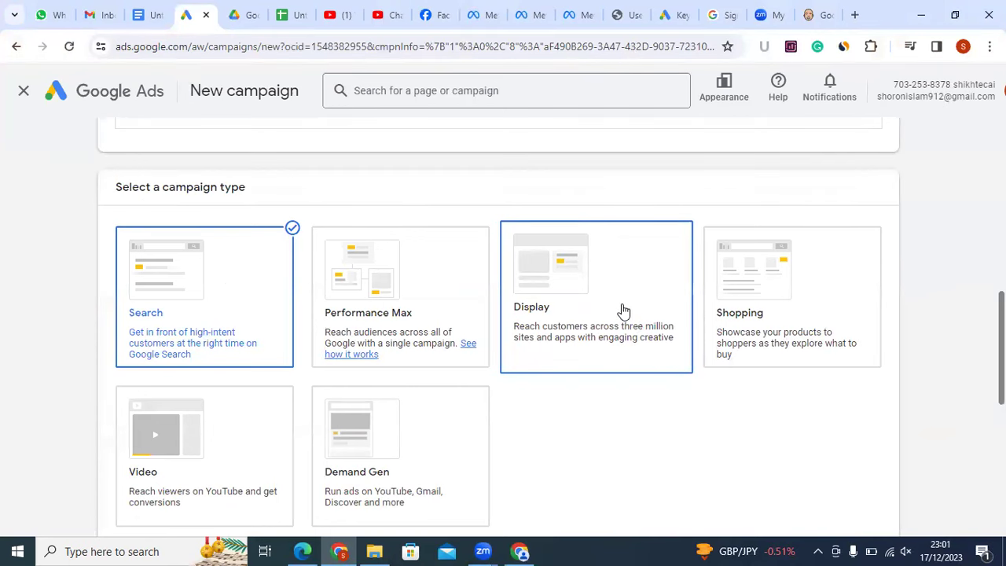
pyautogui.scroll(-1, 386, 325)
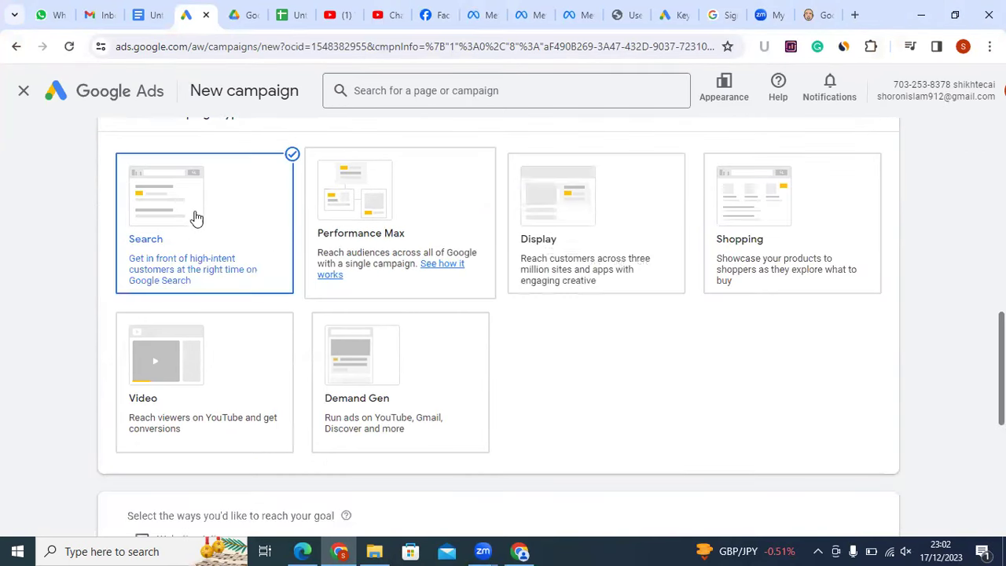
pyautogui.scroll(1, 161, 301)
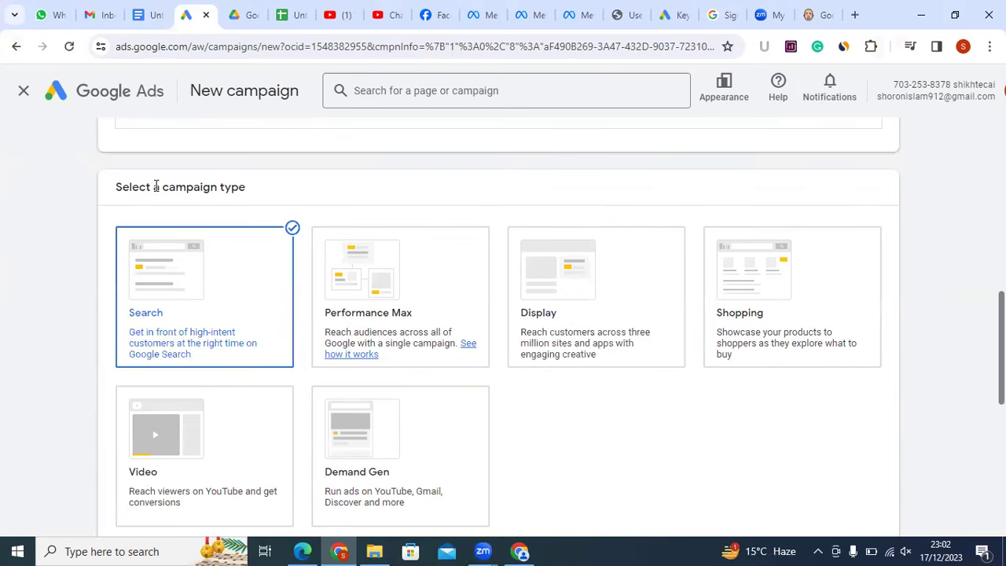
pyautogui.moveTo(119, 185); pyautogui.dragTo(246, 189)
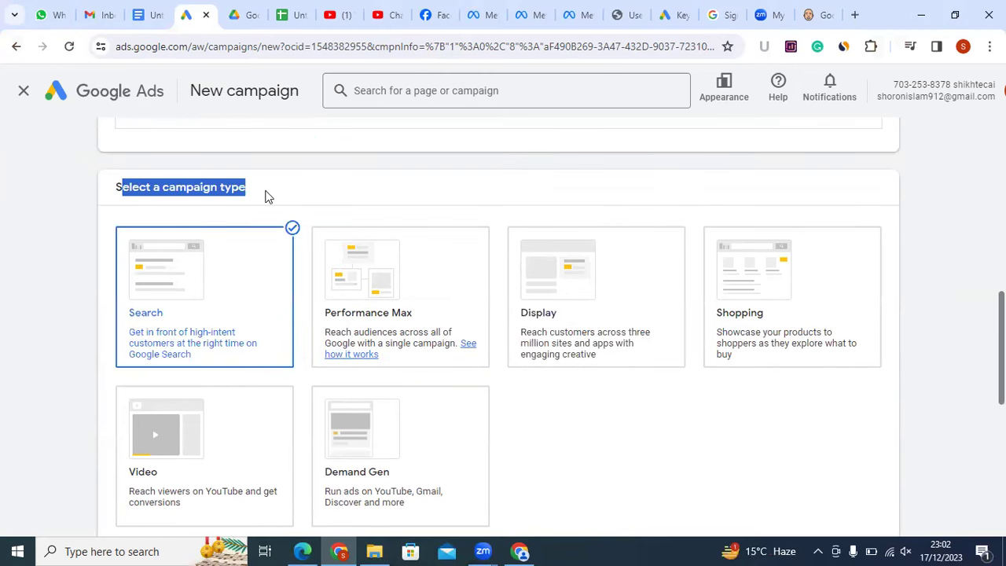
pyautogui.scroll(8, 348, 205)
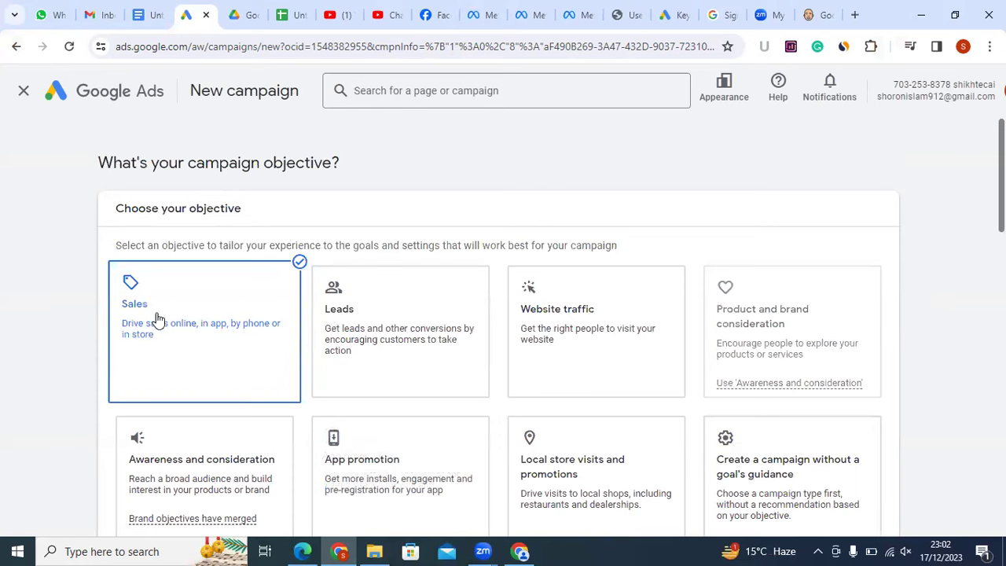
pyautogui.scroll(-8, 196, 314)
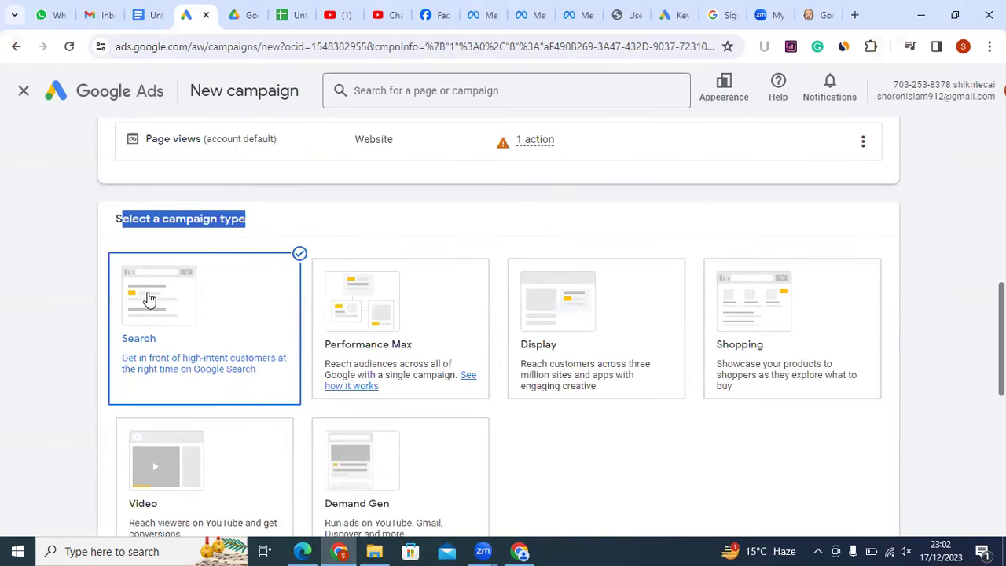
pyautogui.click(281, 224)
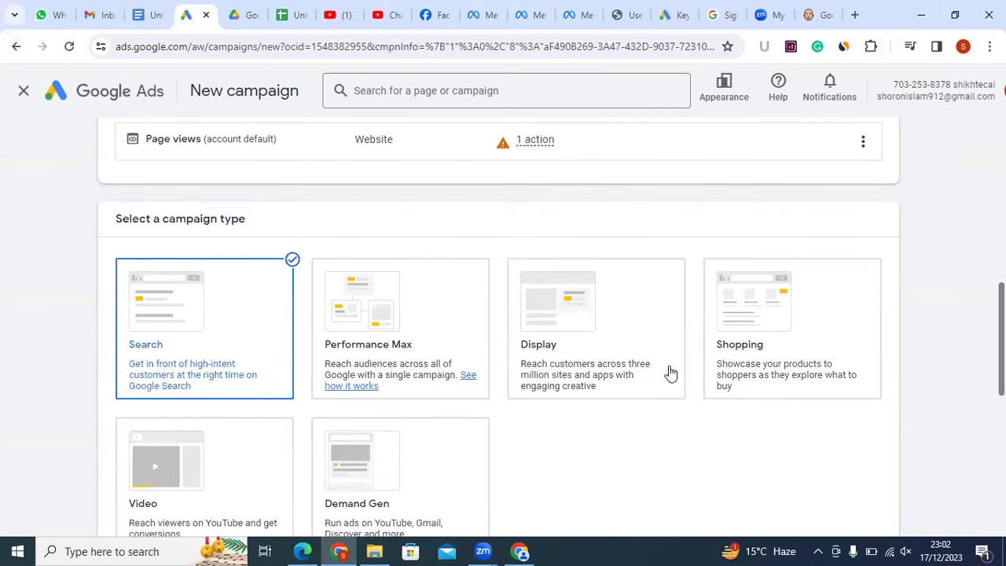
# Choose Website visits as the way to reach the campaign goal and activate its business website field
pyautogui.scroll(-5, 669, 369)
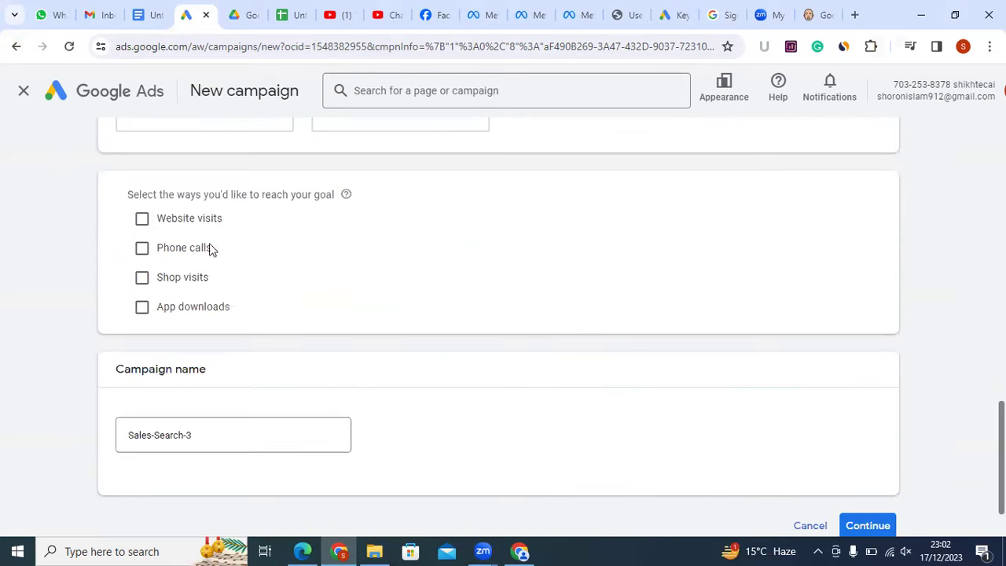
pyautogui.click(142, 221)
pyautogui.click(241, 254)
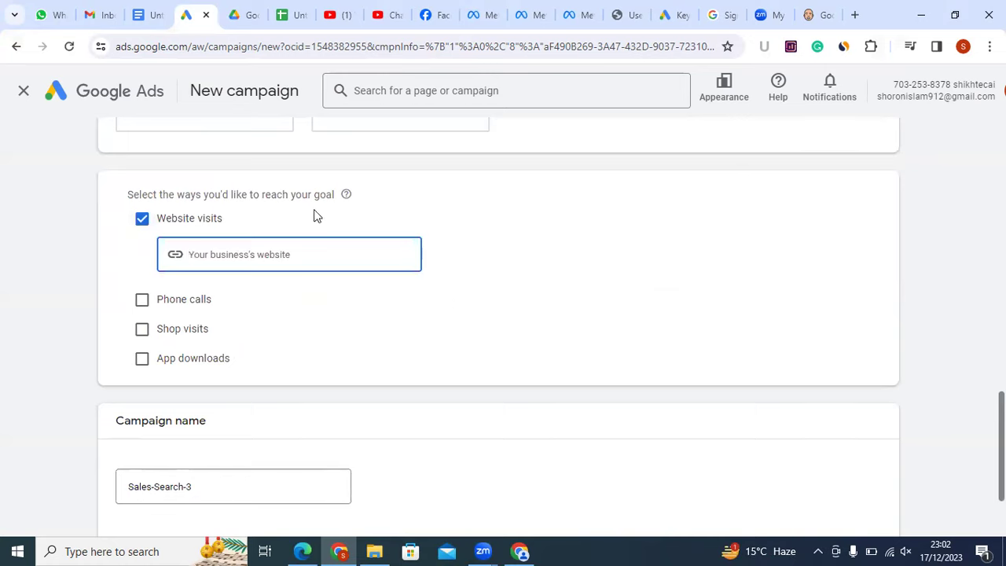
# Highlight the word "goal" in the prompt about ways to reach the goal and review the available options
pyautogui.moveTo(317, 200); pyautogui.dragTo(337, 200)
pyautogui.click(334, 200)
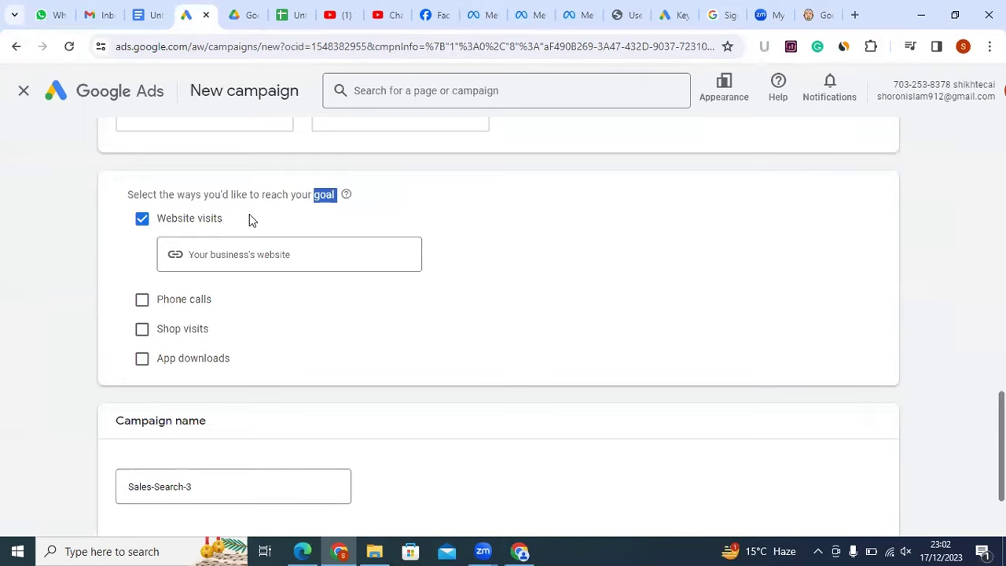
pyautogui.moveTo(315, 196); pyautogui.dragTo(337, 201)
pyautogui.scroll(1, 654, 346)
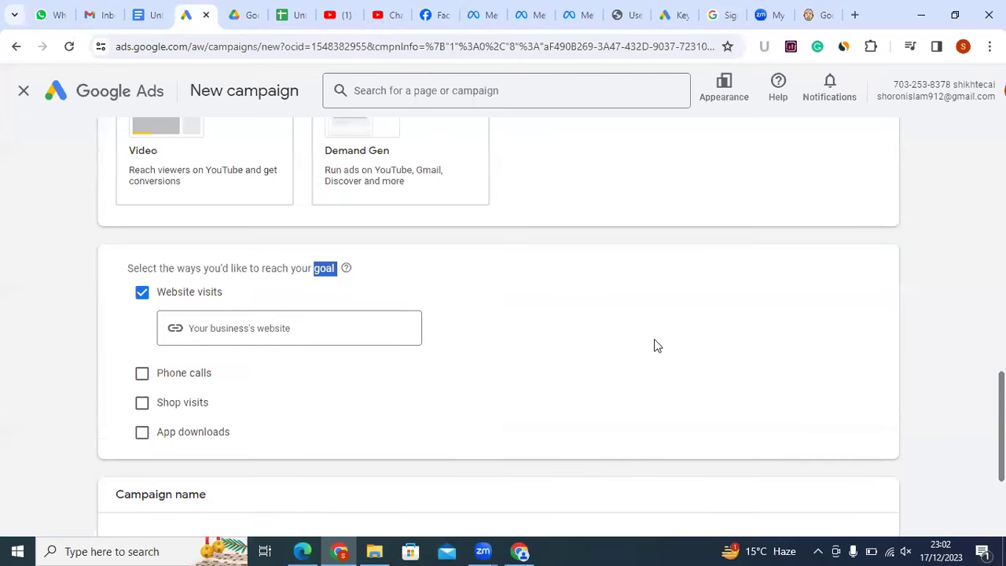
# Highlight the word "goal" again and examine the prompt's help note and the business website field under Website visits
pyautogui.click(276, 268)
pyautogui.moveTo(316, 268); pyautogui.dragTo(337, 271)
pyautogui.click(286, 268)
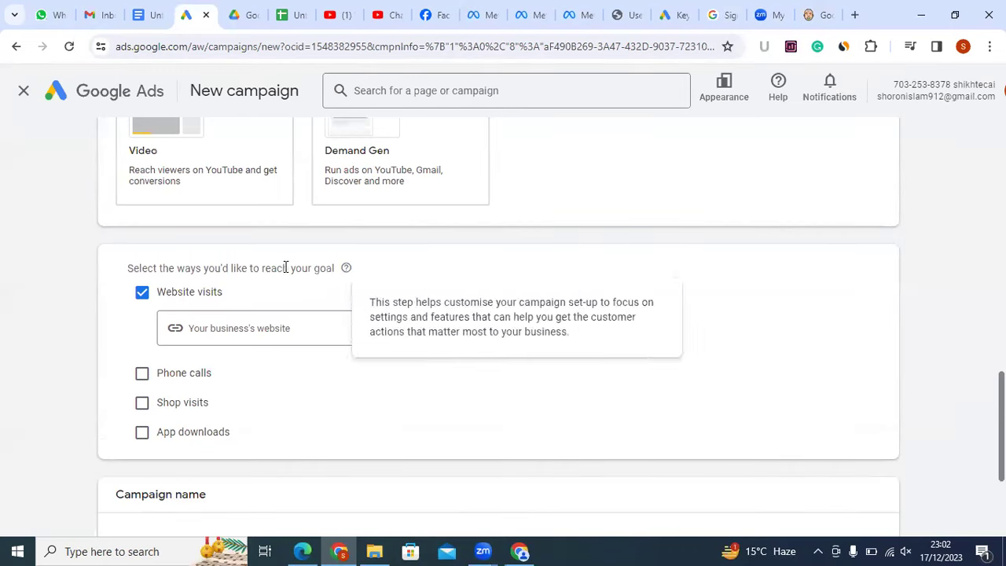
pyautogui.click(232, 340)
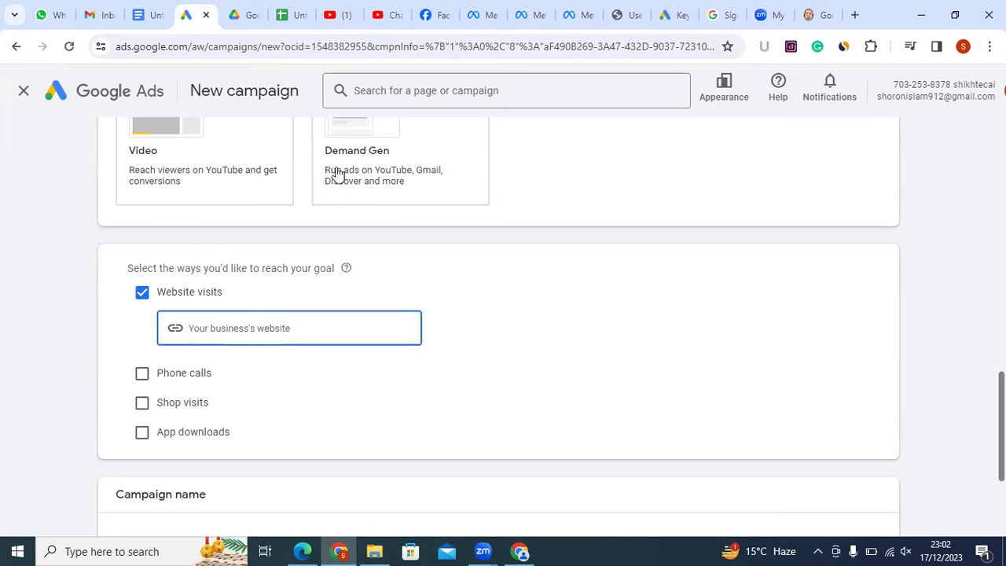
pyautogui.scroll(1, 334, 171)
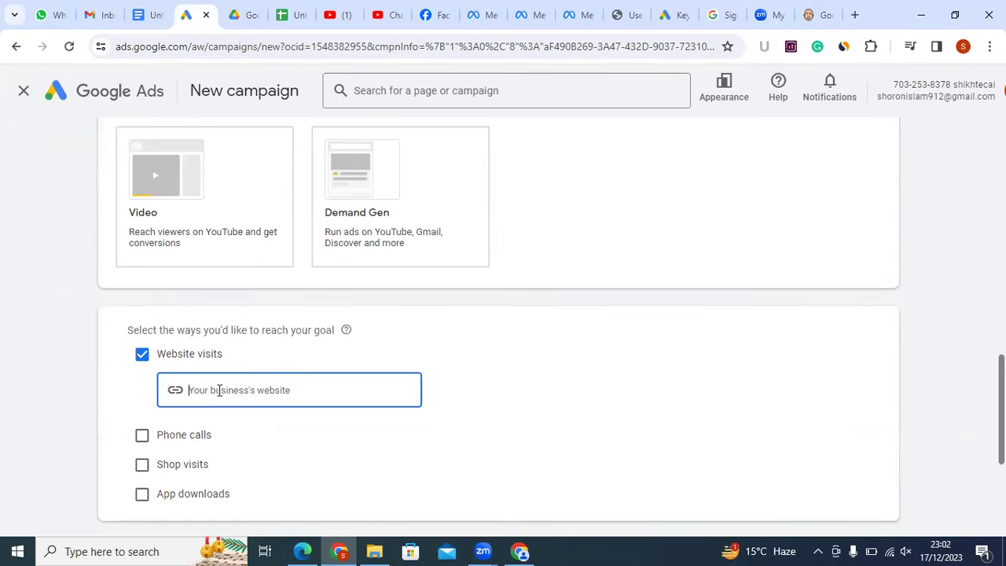
pyautogui.click(426, 282)
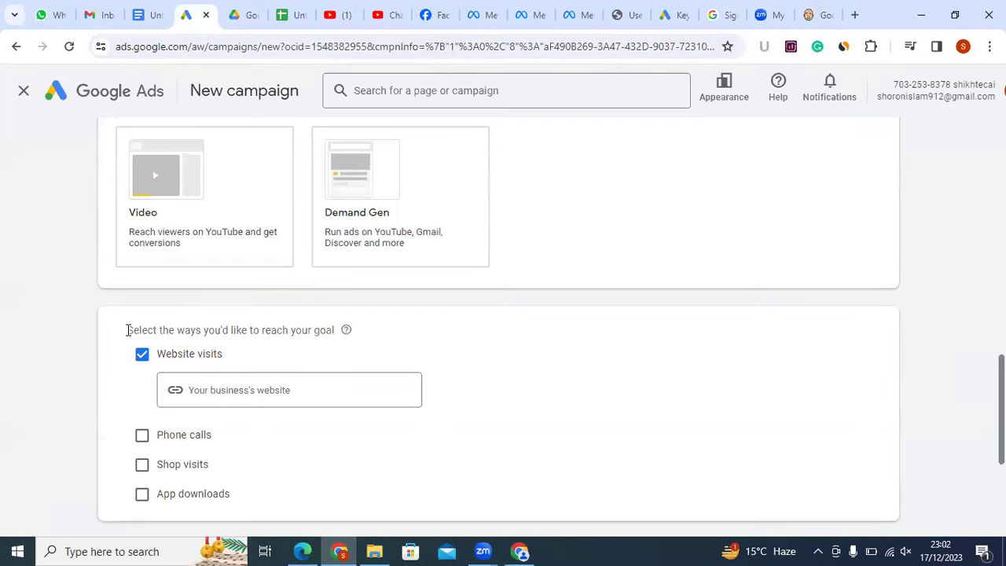
# Switch to the WordPress Users page and copy the site's base address from its URL
pyautogui.click(244, 391)
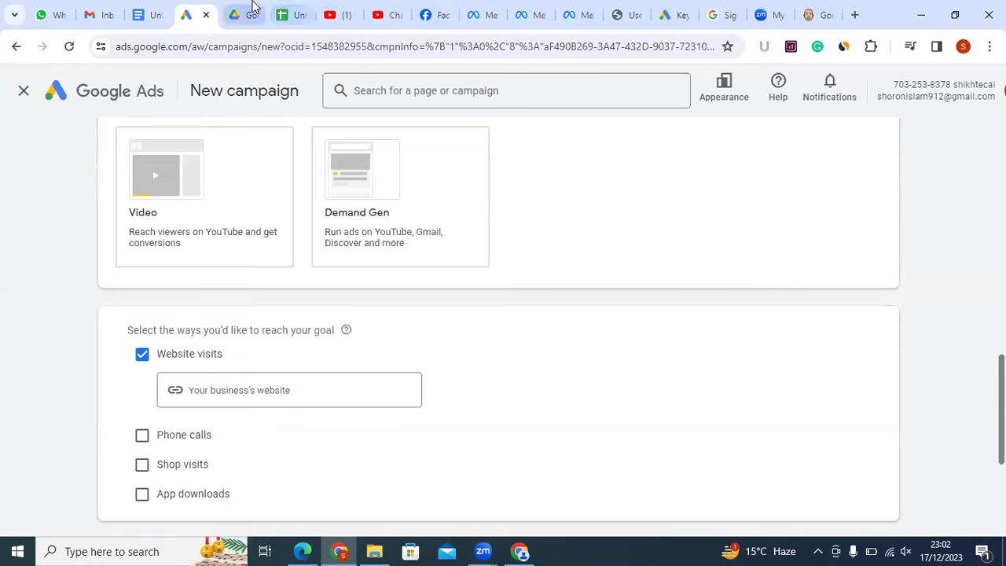
pyautogui.click(648, 14)
pyautogui.moveTo(181, 46); pyautogui.dragTo(100, 49)
pyautogui.rightClick(175, 46)
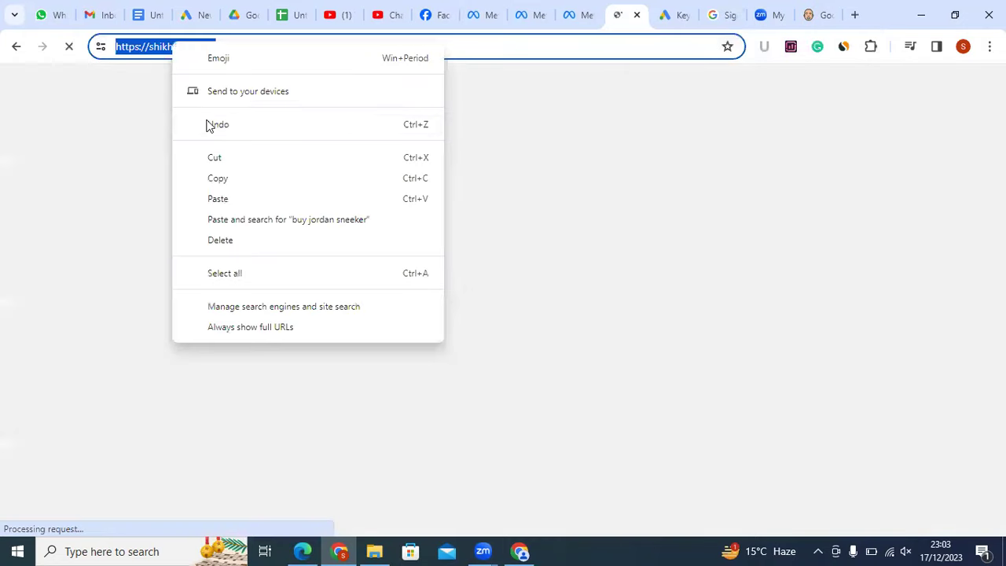
pyautogui.click(241, 179)
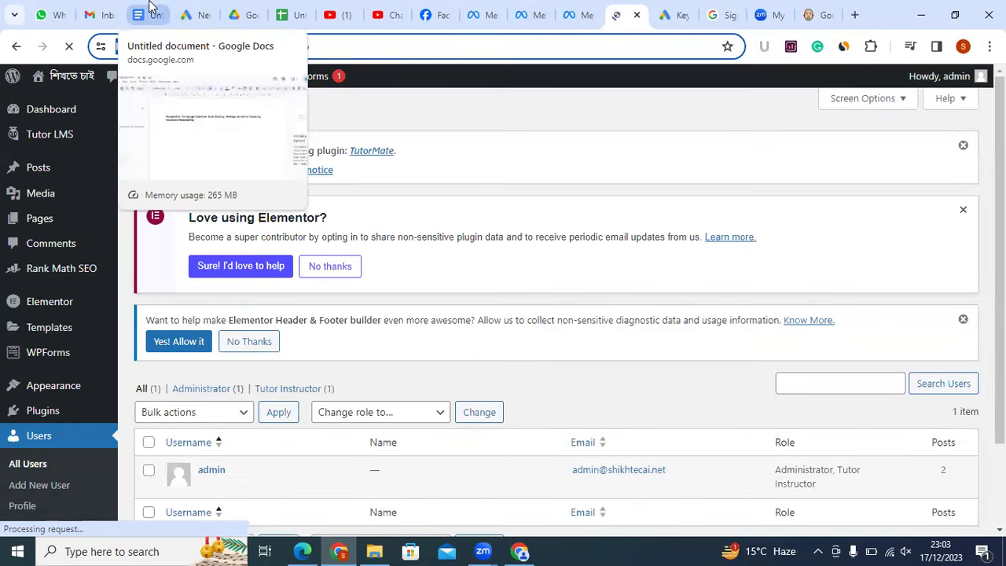
pyautogui.click(195, 14)
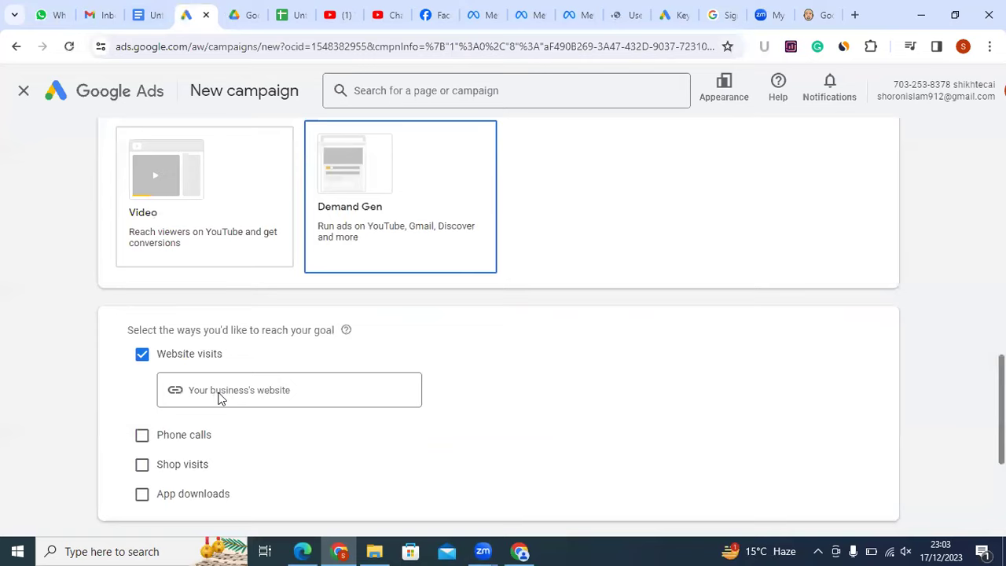
pyautogui.click(269, 400)
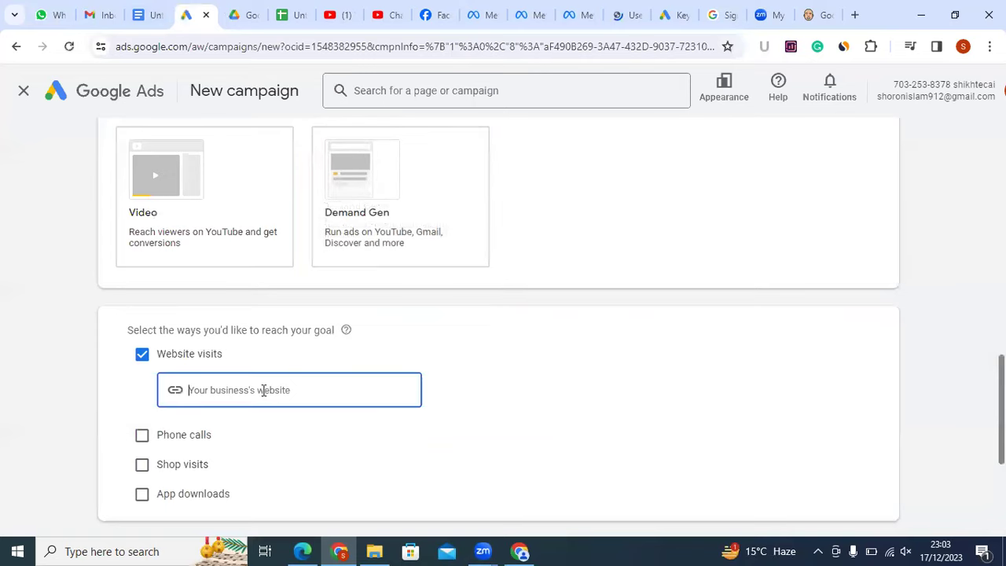
pyautogui.hotkey('ctrl', 'v')
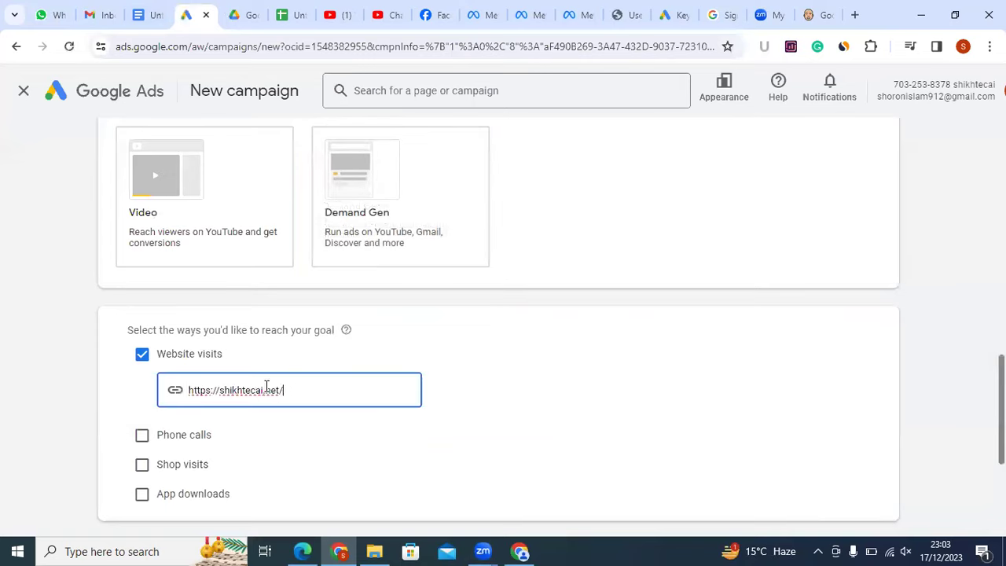
pyautogui.click(502, 375)
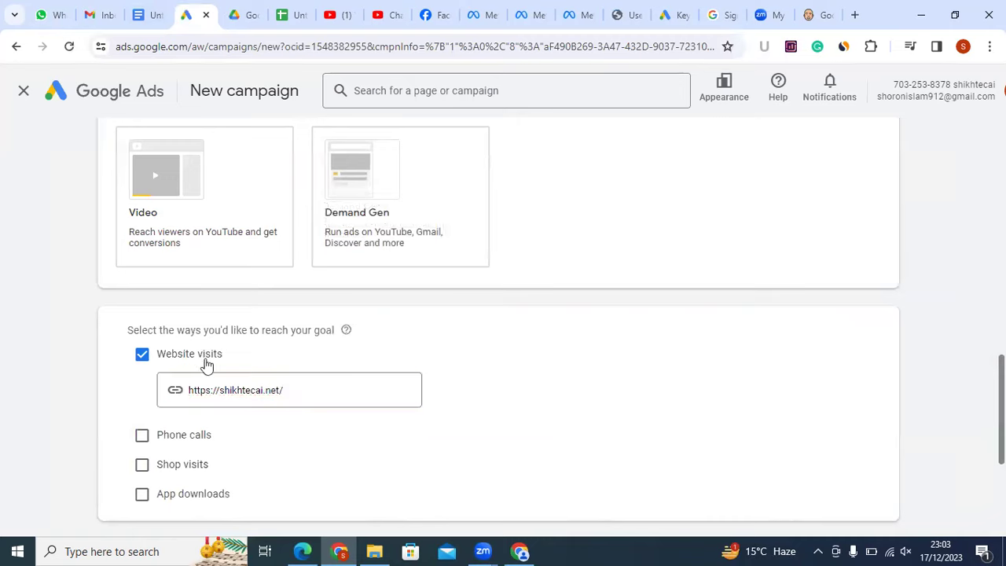
# Highlight the Website visits option and the full prompt about ways to reach the goal
pyautogui.tripleClick(159, 359)
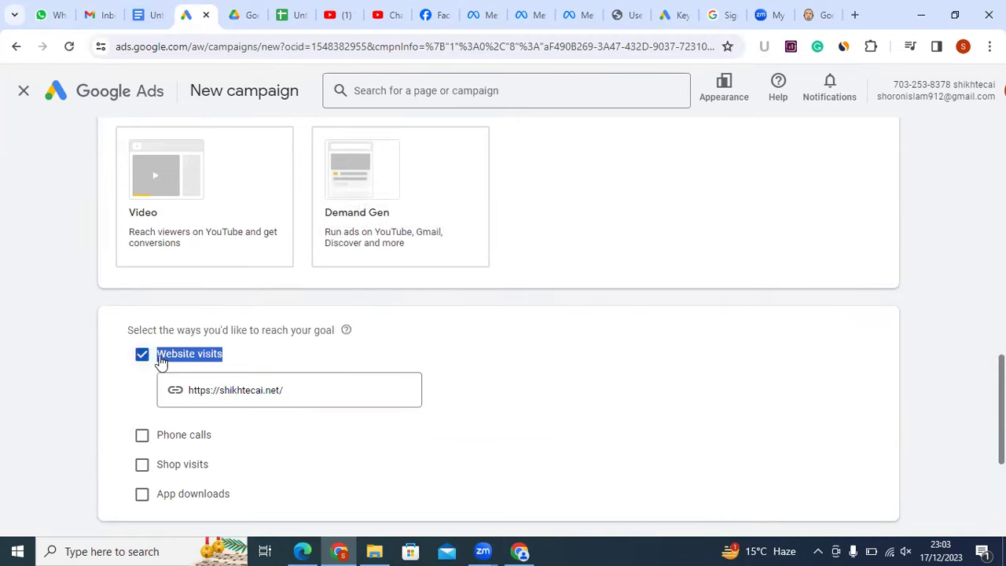
pyautogui.tripleClick(252, 329)
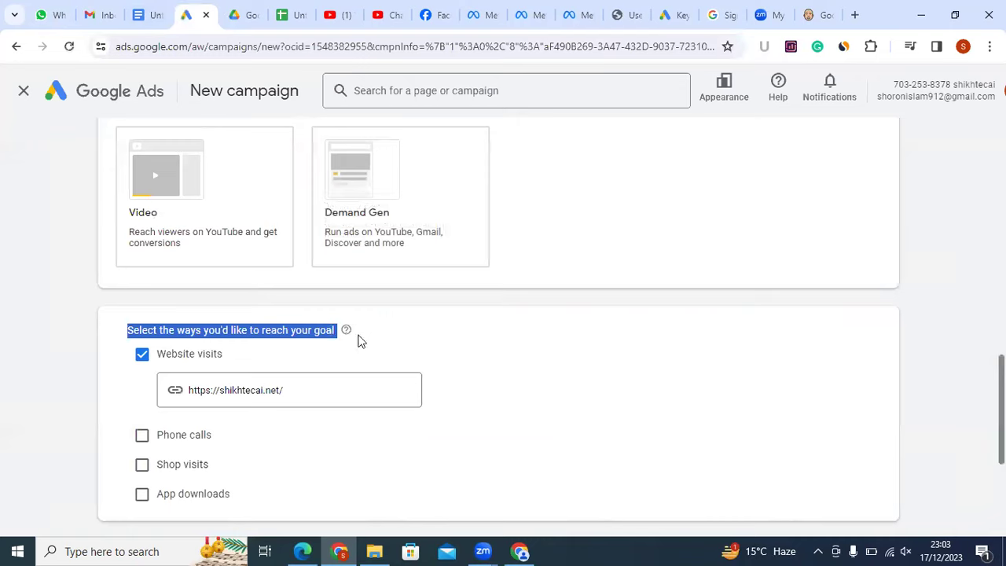
pyautogui.click(332, 335)
pyautogui.click(346, 331)
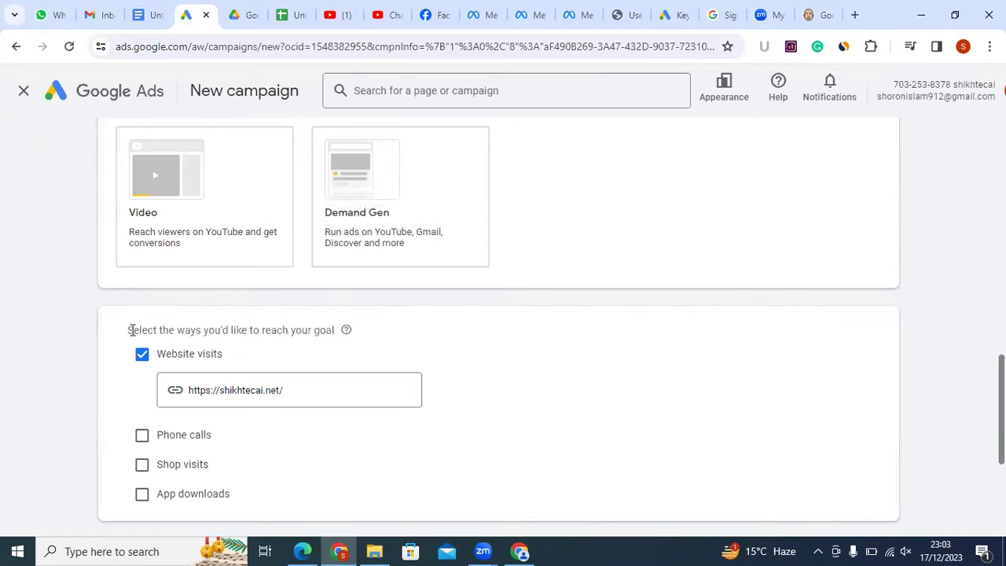
pyautogui.moveTo(128, 330); pyautogui.dragTo(336, 340)
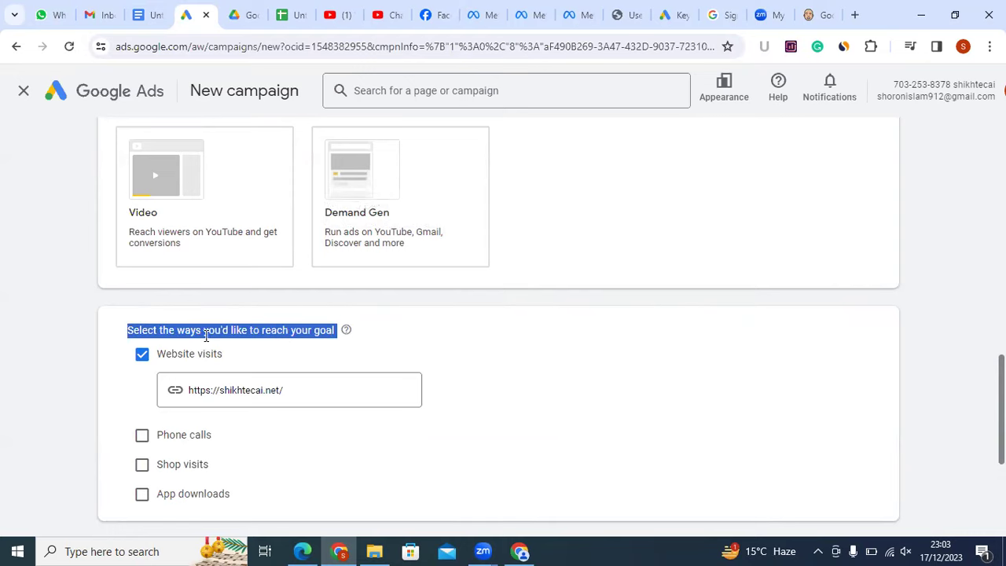
pyautogui.click(586, 404)
# Examine the Campaign name section and highlight the default name in its field
pyautogui.scroll(-2, 310, 438)
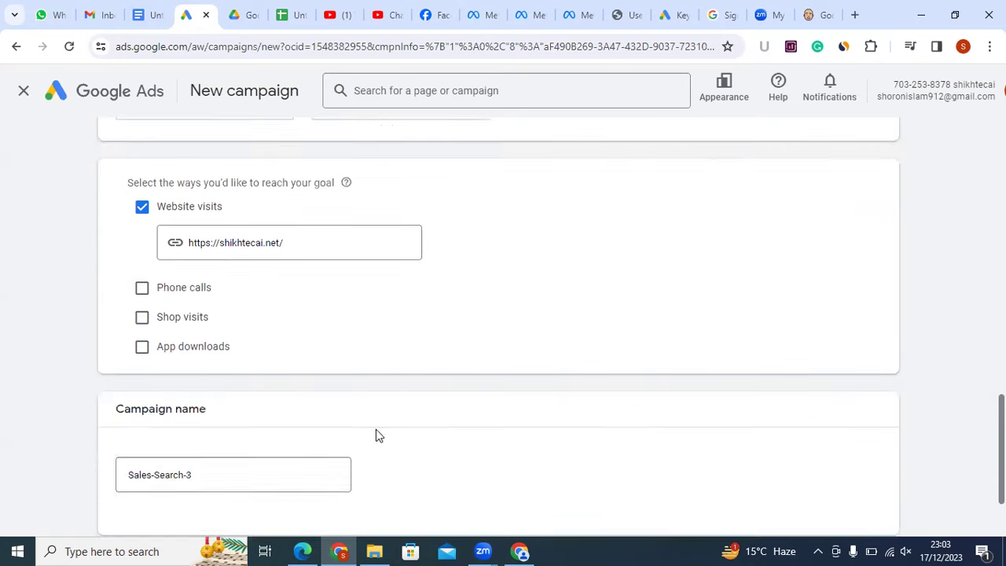
pyautogui.scroll(-1, 377, 434)
pyautogui.click(248, 413)
pyautogui.click(520, 421)
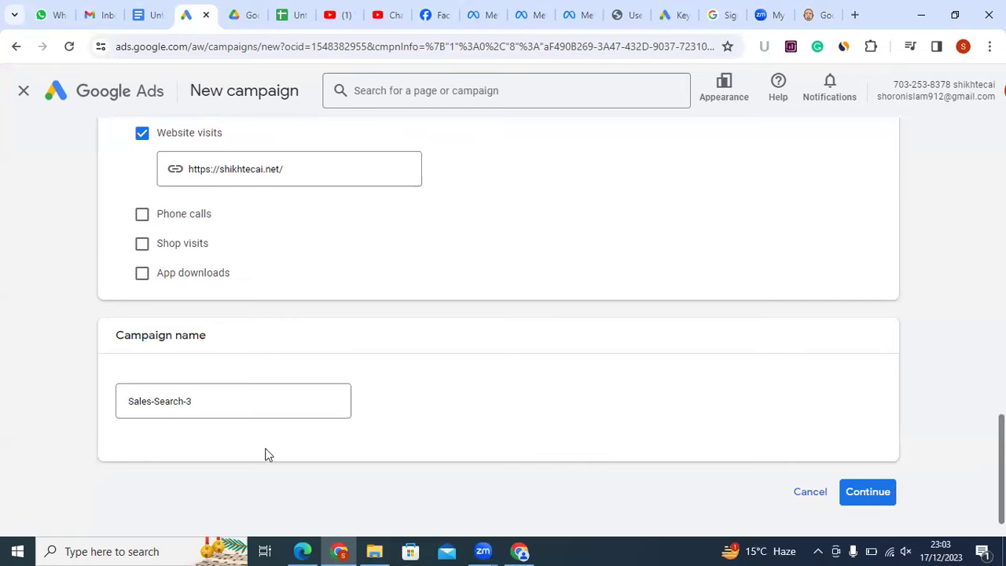
pyautogui.moveTo(207, 398); pyautogui.dragTo(94, 398)
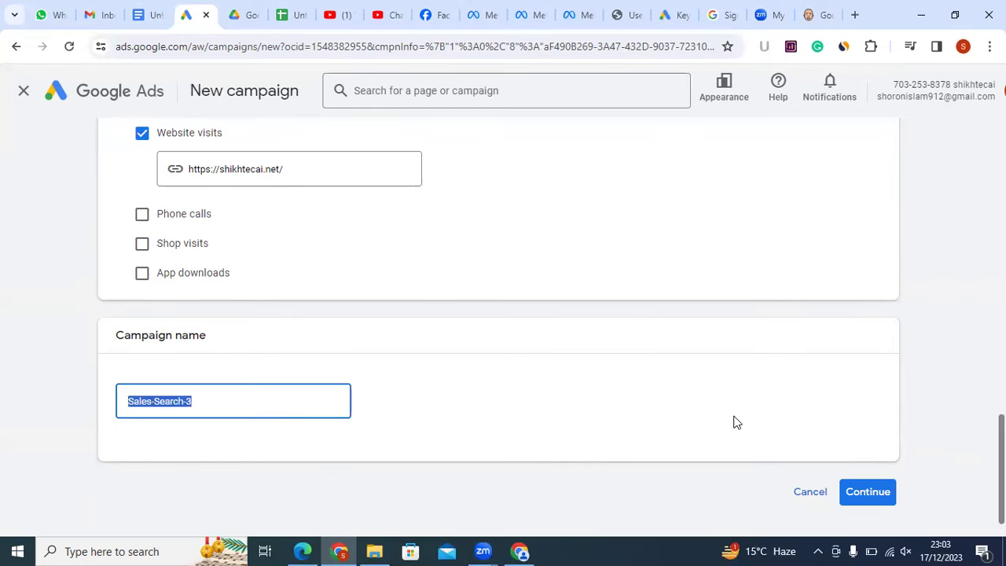
pyautogui.scroll(1, 281, 399)
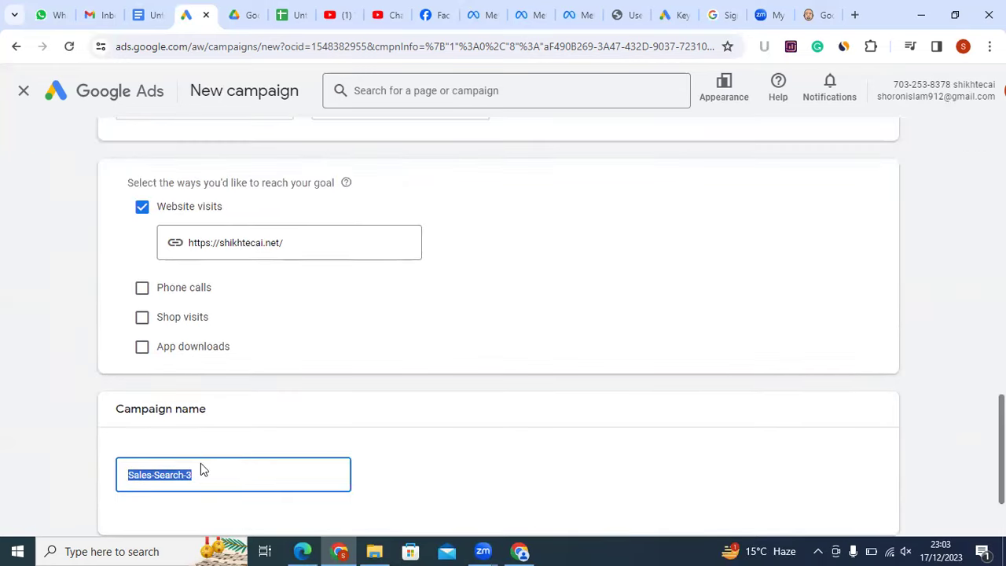
pyautogui.moveTo(204, 471); pyautogui.dragTo(107, 477)
pyautogui.moveTo(204, 476); pyautogui.dragTo(130, 482)
# Recheck the Website visits settings above the campaign name and highlight the default name once more
pyautogui.scroll(2, 181, 244)
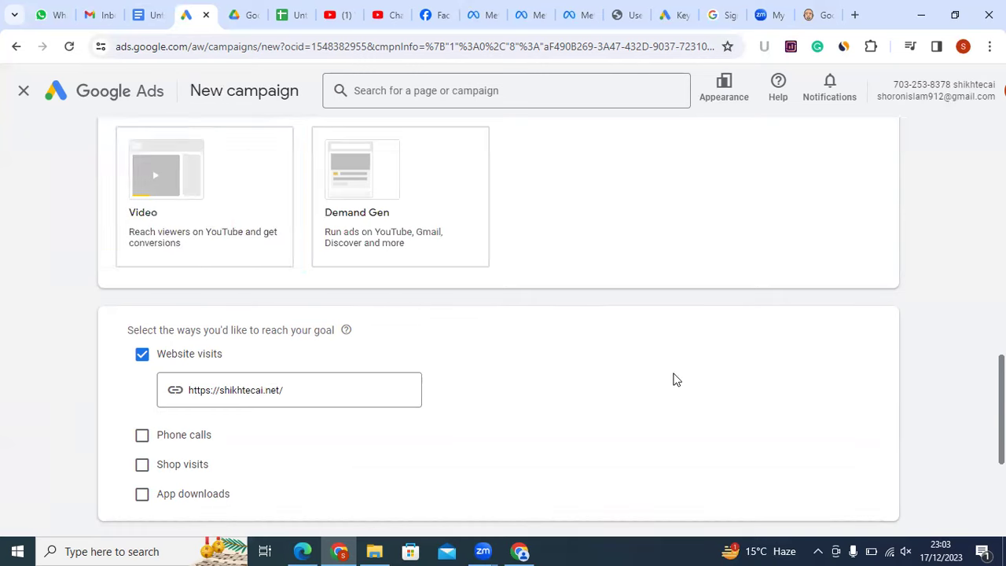
pyautogui.click(675, 379)
pyautogui.scroll(-2, 466, 378)
pyautogui.moveTo(220, 477); pyautogui.dragTo(108, 476)
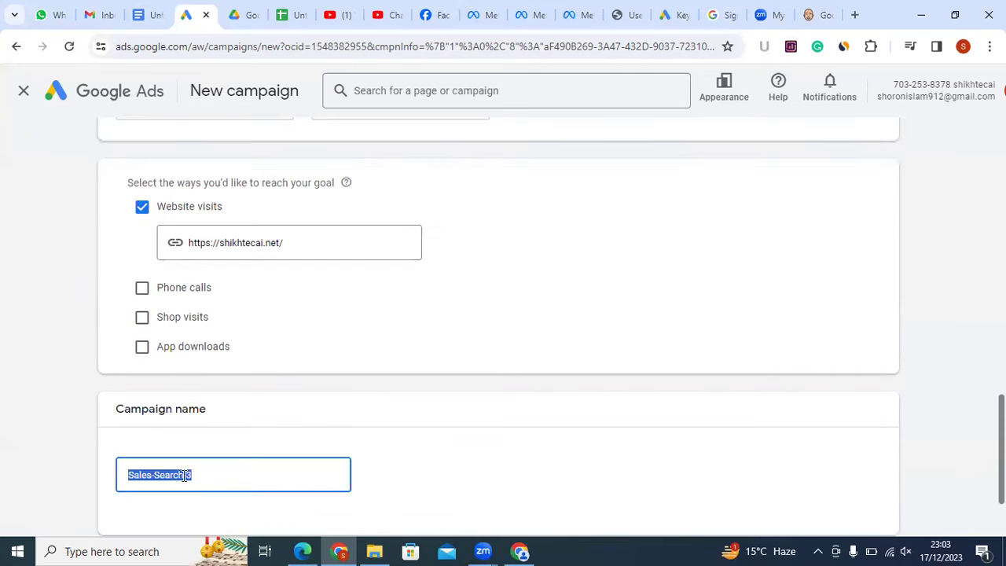
pyautogui.click(209, 475)
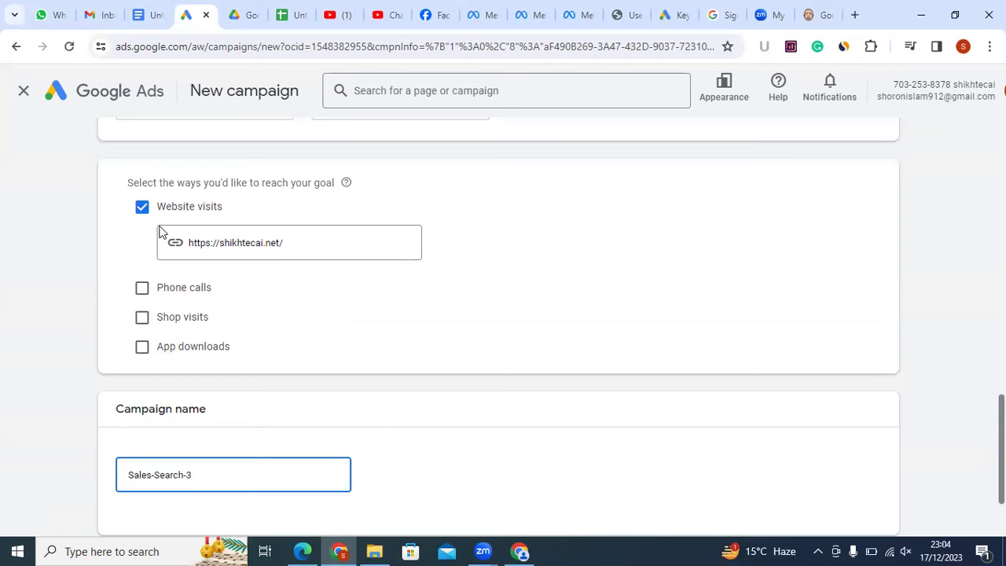
pyautogui.moveTo(204, 473); pyautogui.dragTo(91, 481)
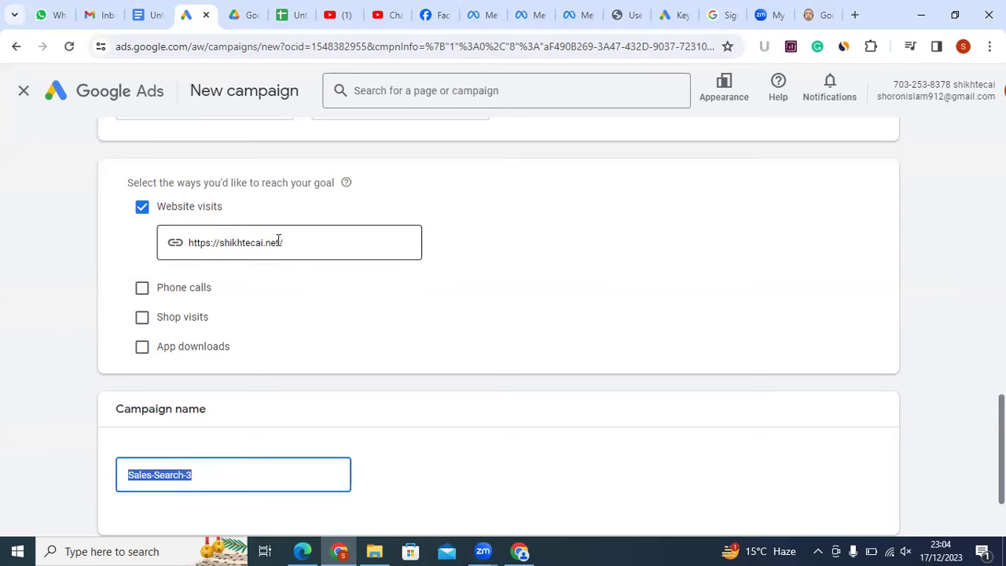
# Review the campaign setup from the Sales objective through the Search type down to the campaign name
pyautogui.scroll(5, 361, 297)
pyautogui.scroll(5, 360, 297)
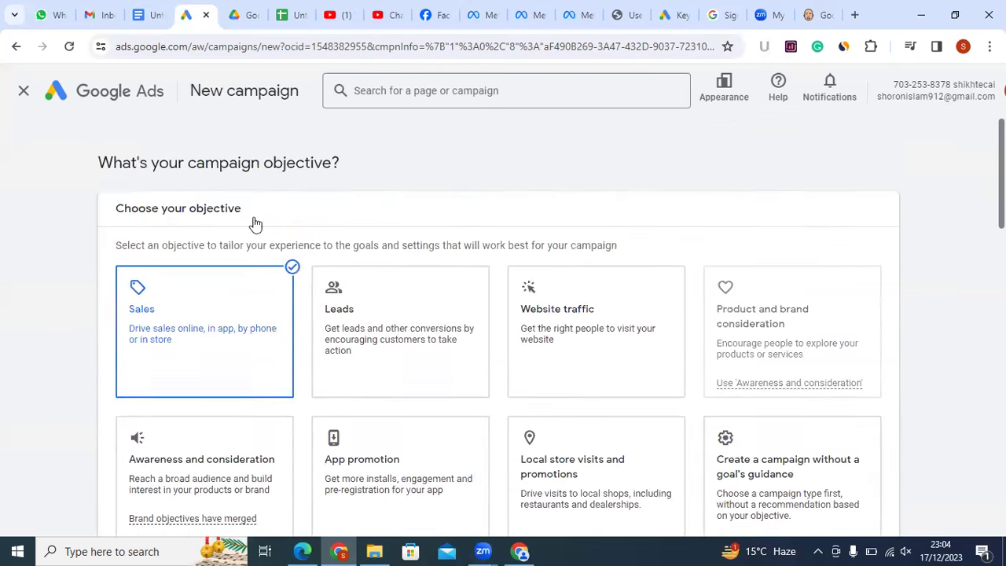
pyautogui.scroll(-3, 209, 389)
pyautogui.scroll(-4, 203, 379)
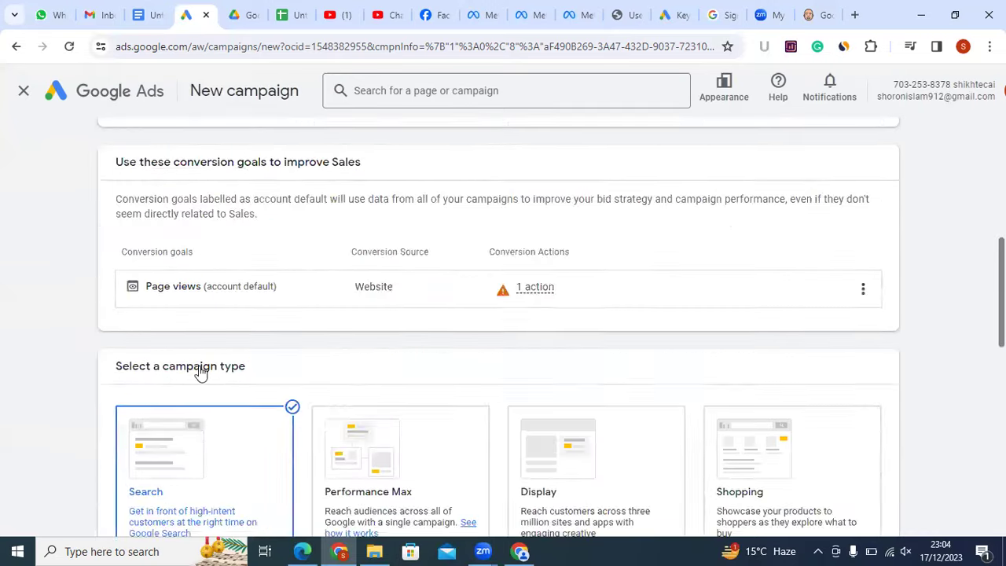
pyautogui.scroll(-1, 181, 365)
pyautogui.scroll(-8, 198, 379)
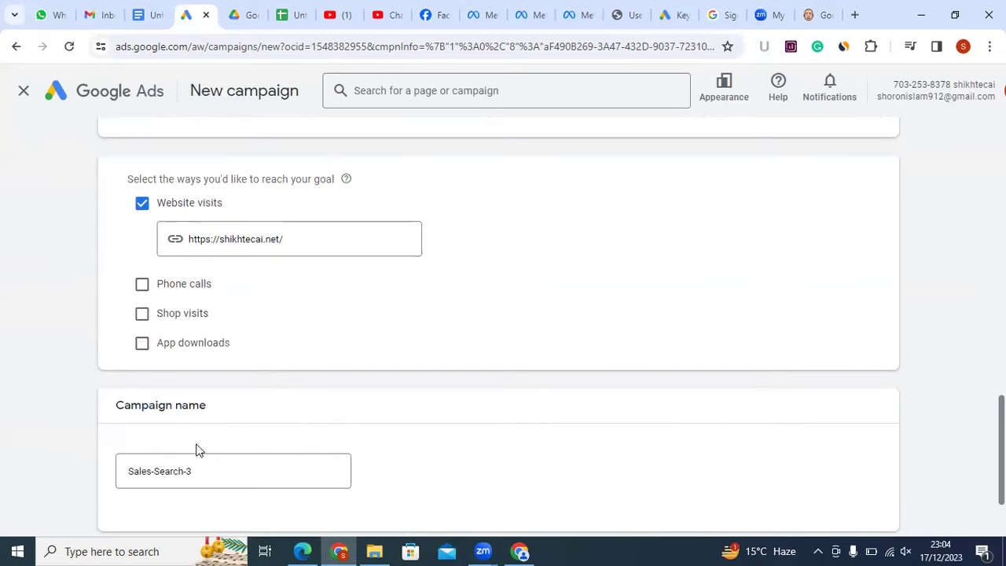
# Rename the campaign as "Sales-Search-SHIKHTECAI 10 days"
pyautogui.tripleClick(162, 360)
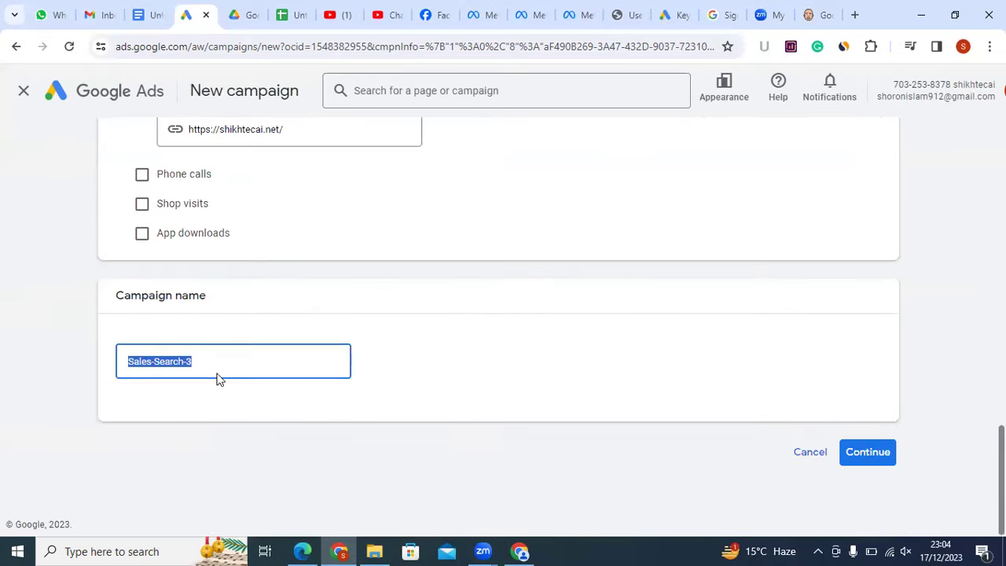
pyautogui.click(143, 362)
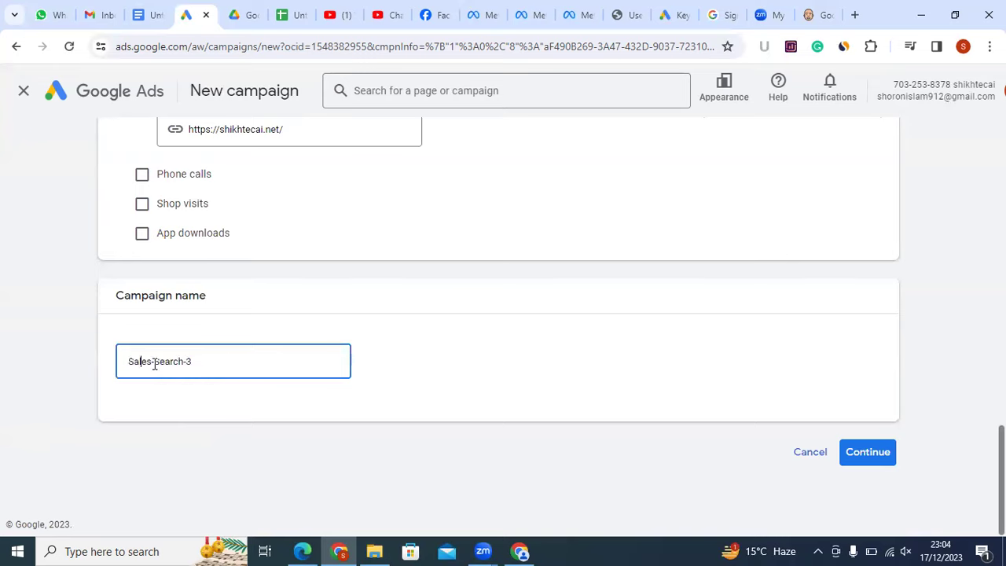
pyautogui.moveTo(150, 364)
pyautogui.mouseDown()
pyautogui.moveTo(120, 369)
pyautogui.moveTo(177, 364)
pyautogui.moveTo(155, 364)
pyautogui.mouseUp()
pyautogui.click(208, 362)
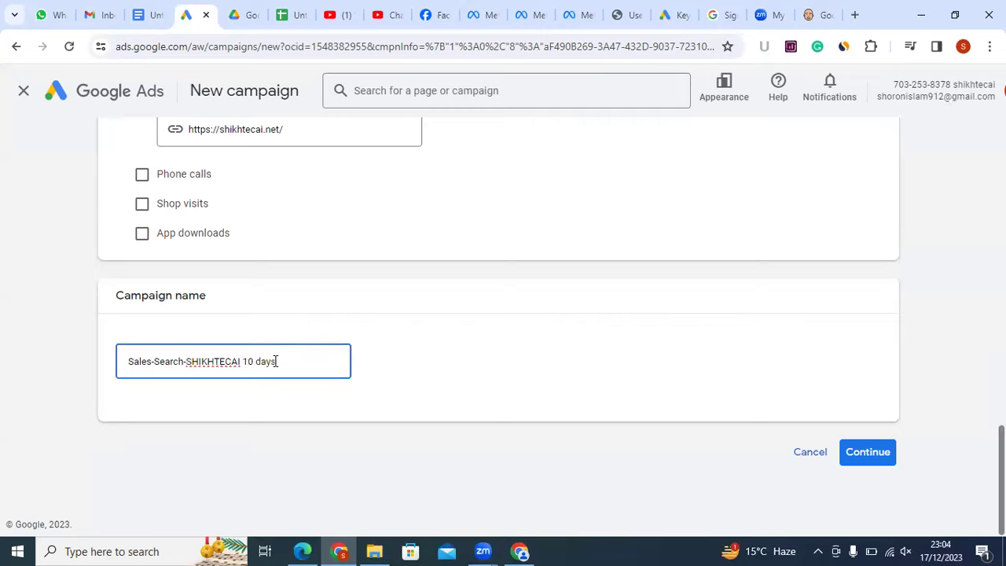
# Highlight the "10 days" part of the new campaign name and the whole name to check it
pyautogui.click(405, 366)
pyautogui.doubleClick(254, 361)
pyautogui.click(292, 364)
pyautogui.moveTo(275, 363); pyautogui.dragTo(247, 362)
pyautogui.doubleClick(287, 363)
pyautogui.click(287, 362)
pyautogui.moveTo(297, 367); pyautogui.dragTo(99, 366)
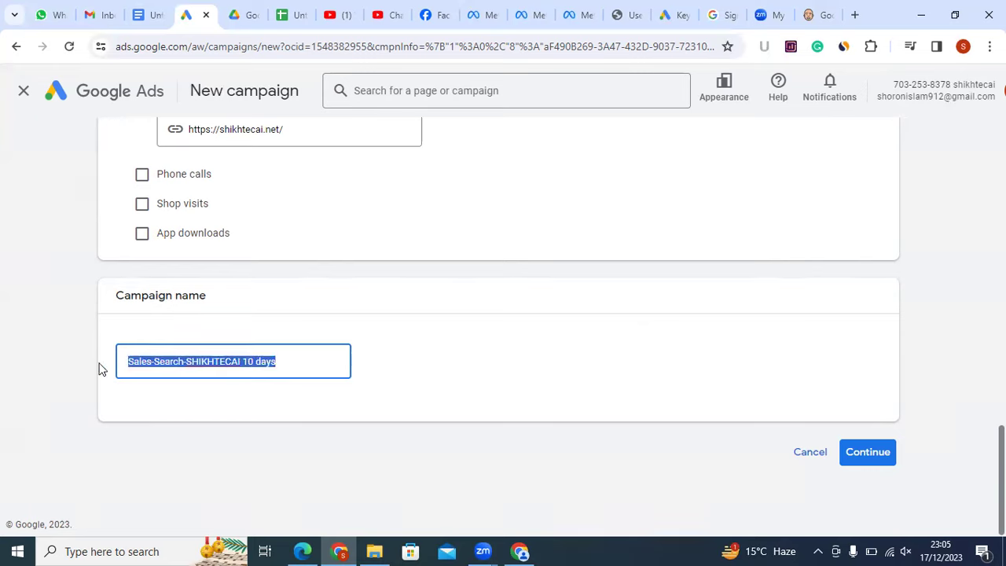
# Continue the campaign setup and start a new campaign instead of finishing a saved draft
pyautogui.click(283, 364)
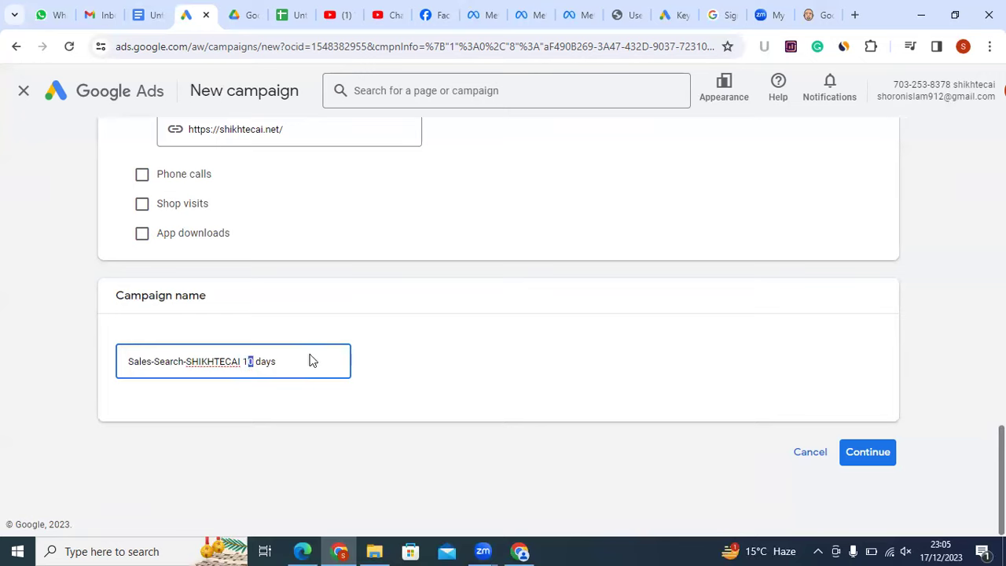
pyautogui.click(861, 453)
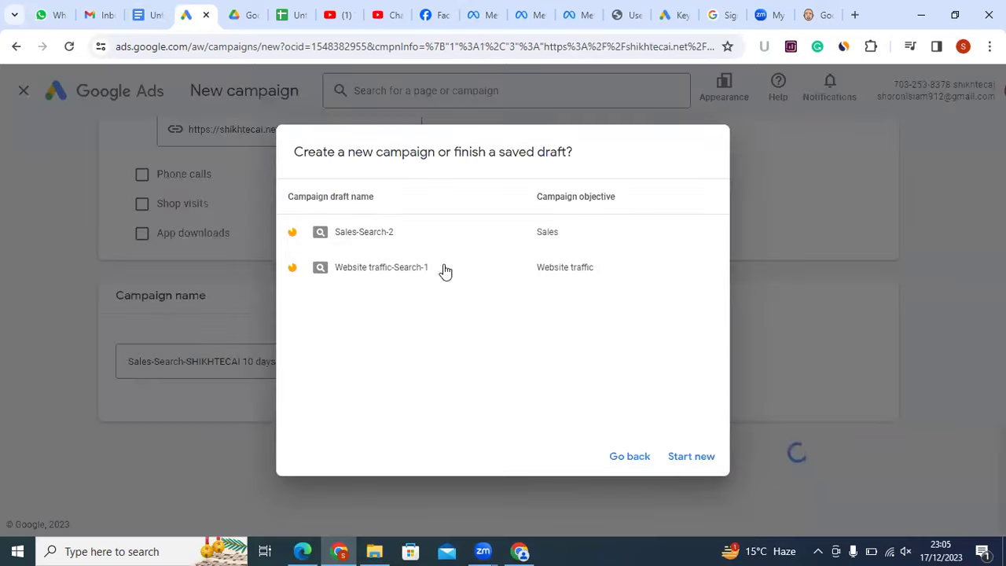
pyautogui.click(682, 464)
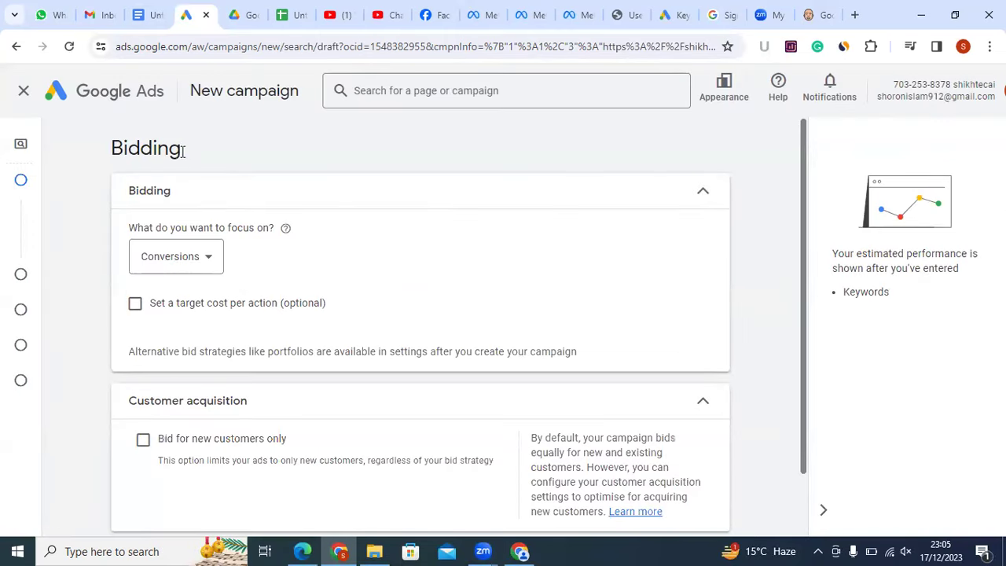
# Highlight the Bidding page heading and examine the bidding settings
pyautogui.doubleClick(151, 185)
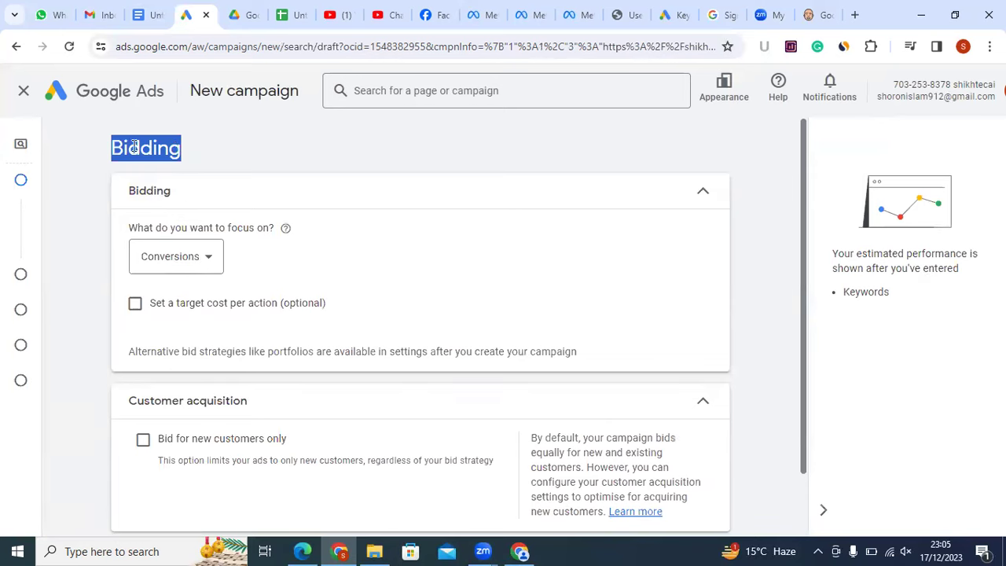
pyautogui.moveTo(117, 145); pyautogui.dragTo(177, 144)
pyautogui.click(177, 144)
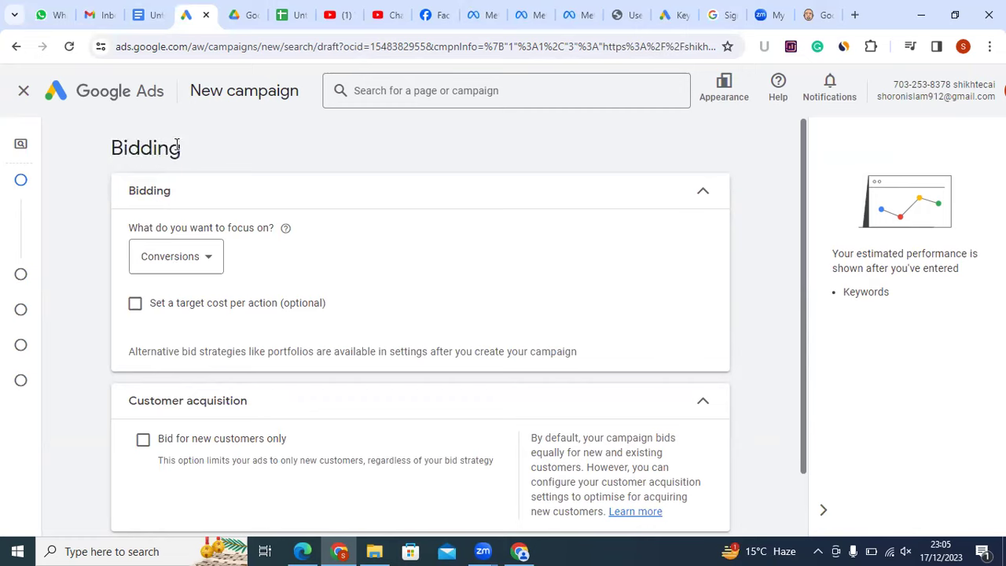
# Highlight the Bidding page heading and review the available bidding focus options without changing the choice
pyautogui.doubleClick(170, 147)
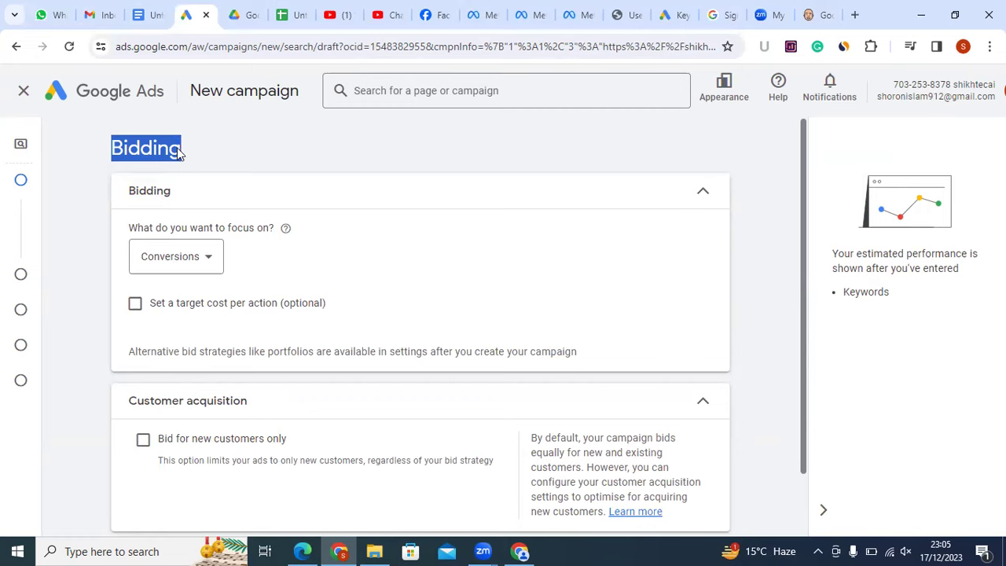
pyautogui.click(174, 148)
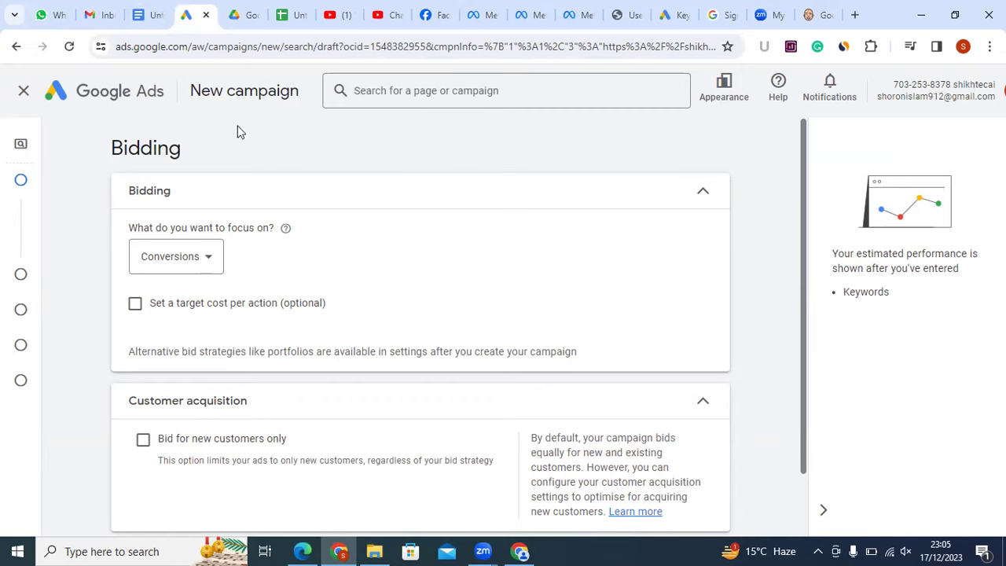
pyautogui.click(197, 268)
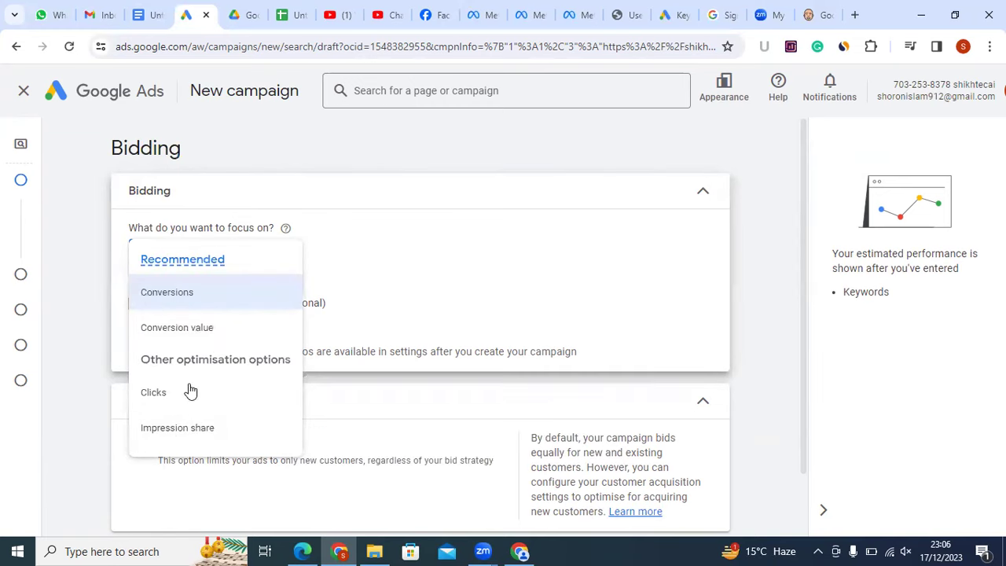
pyautogui.click(99, 203)
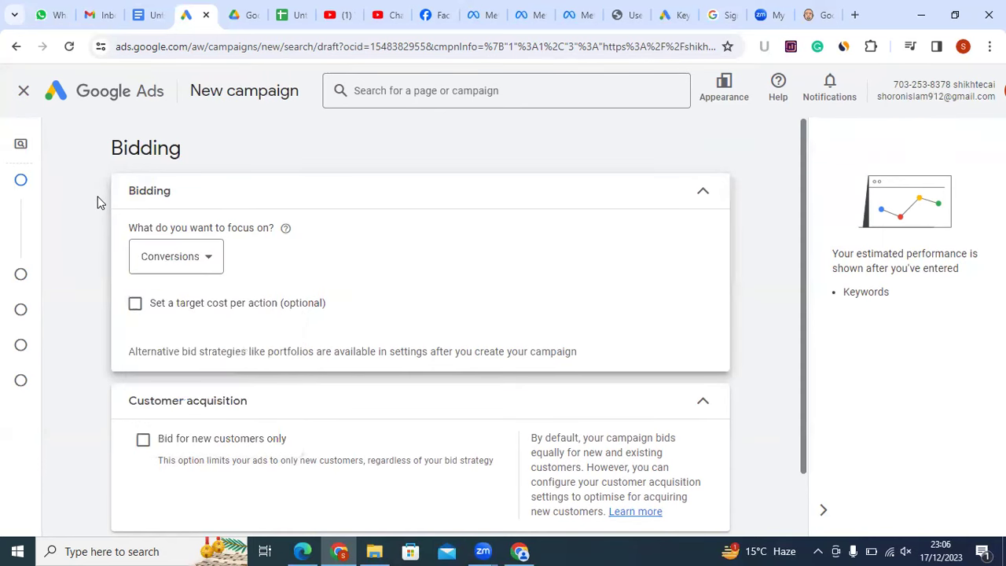
# Try out the optional target cost per action, switch it off again, and view the bidding focus options
pyautogui.click(176, 306)
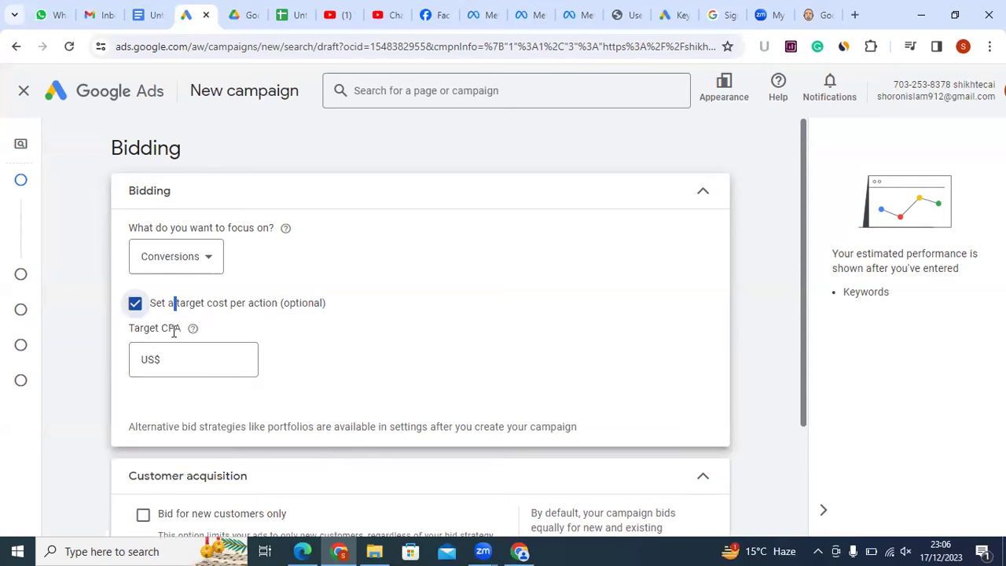
pyautogui.click(136, 305)
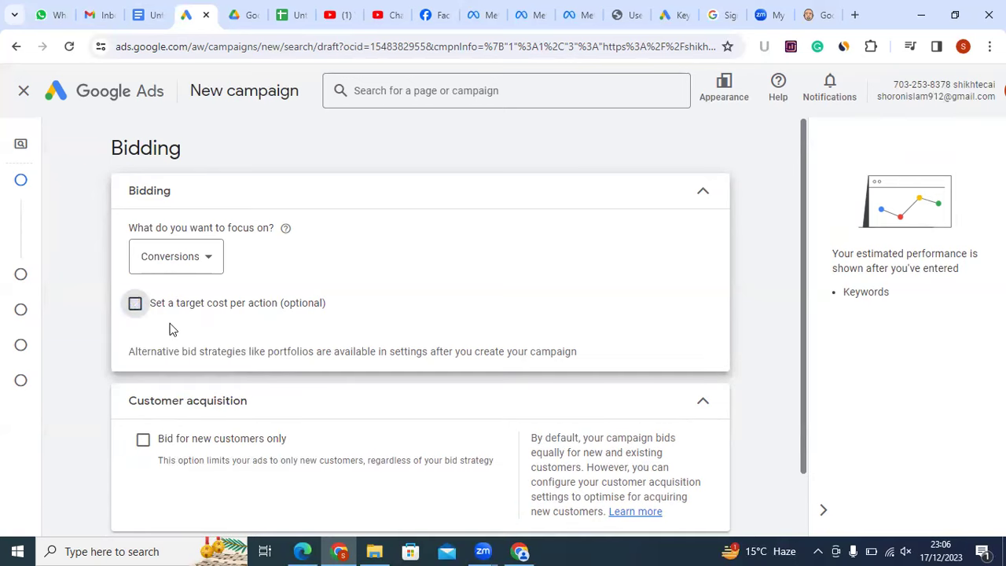
pyautogui.click(196, 259)
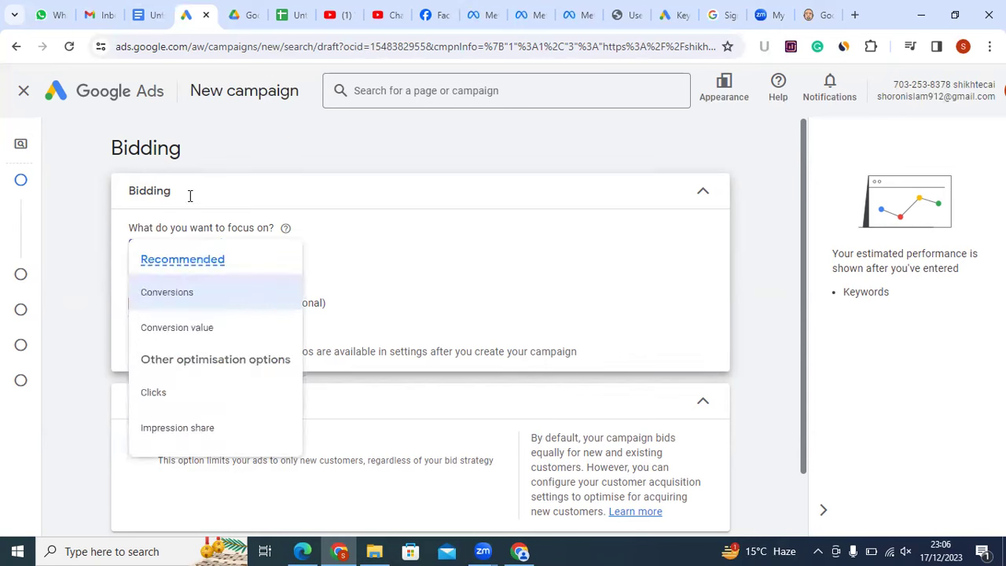
pyautogui.doubleClick(130, 195)
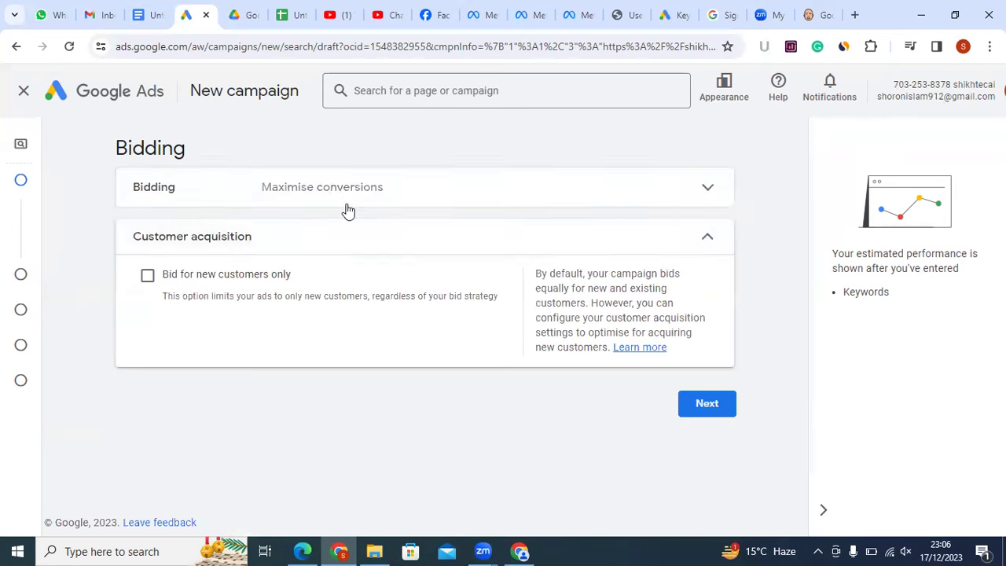
# Reopen the Bidding section, leave the bidding and customer acquisition settings as they are, and continue to the campaign settings
pyautogui.click(329, 202)
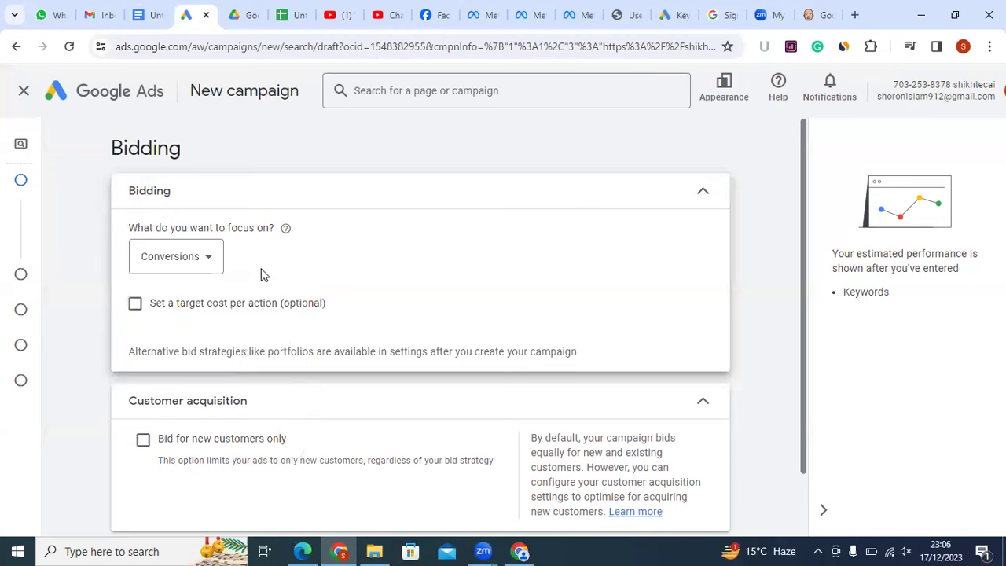
pyautogui.scroll(-1, 262, 359)
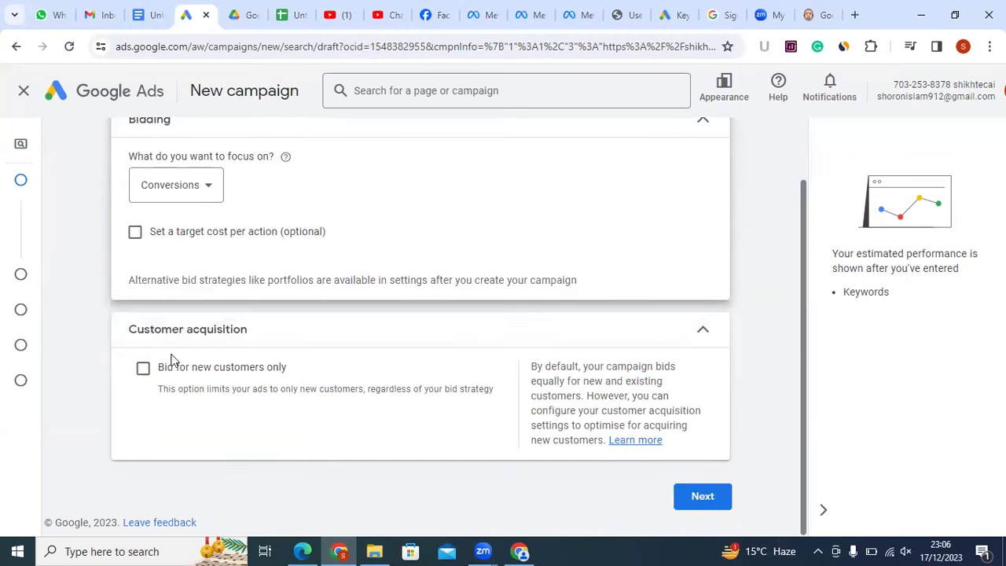
pyautogui.click(704, 497)
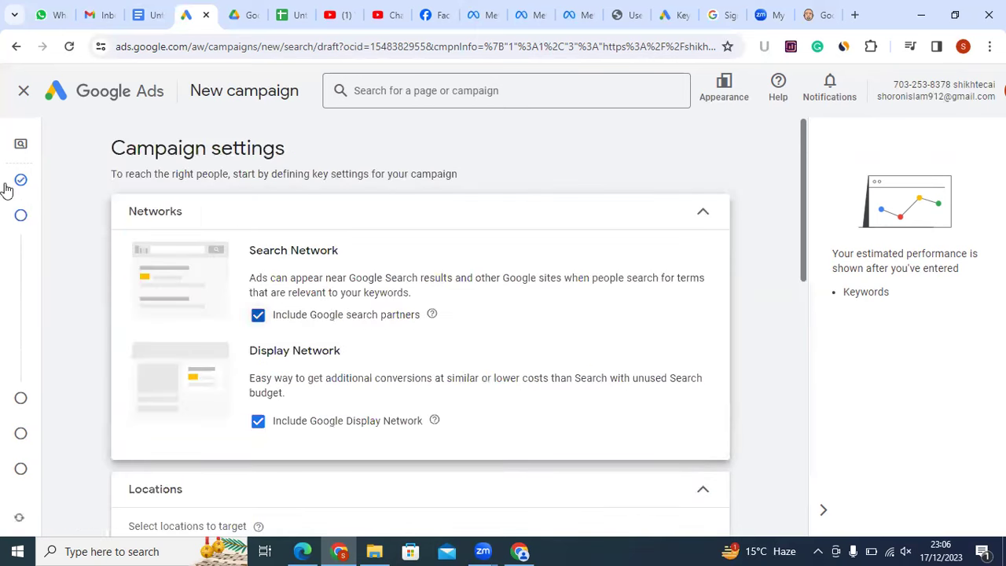
# Show the campaign setup outline and highlight the Search campaign type above its stages
pyautogui.moveTo(56, 188)
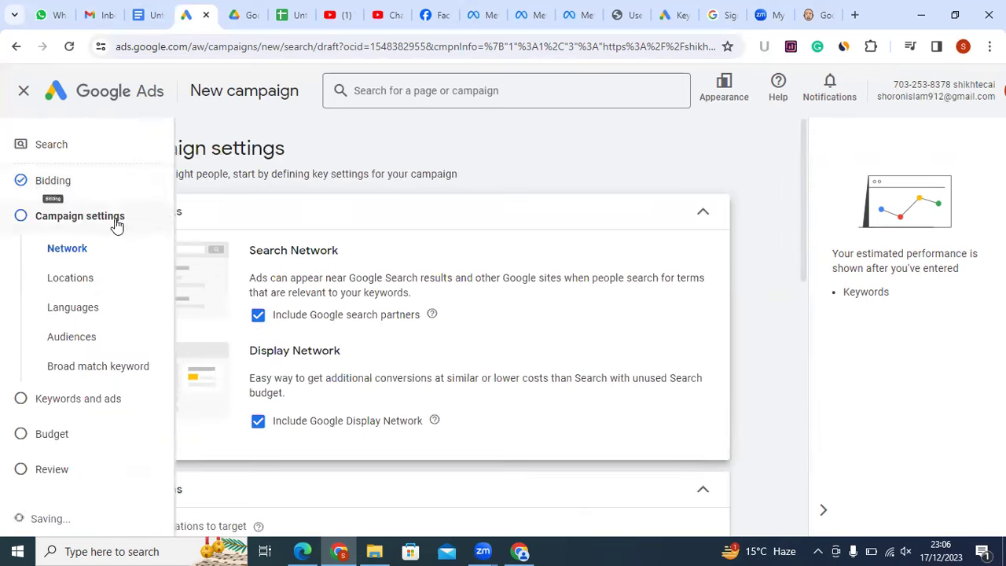
pyautogui.doubleClick(53, 144)
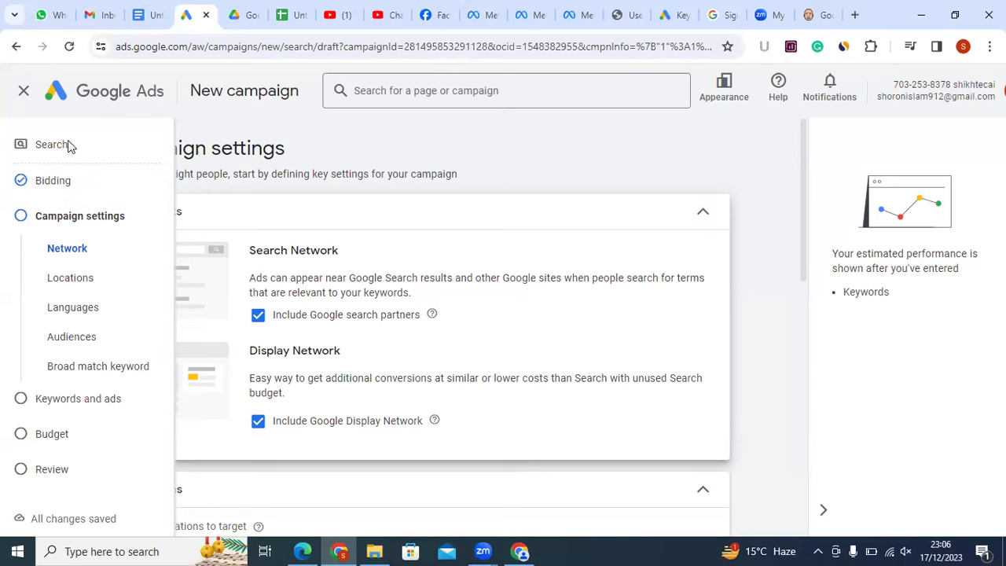
pyautogui.doubleClick(67, 144)
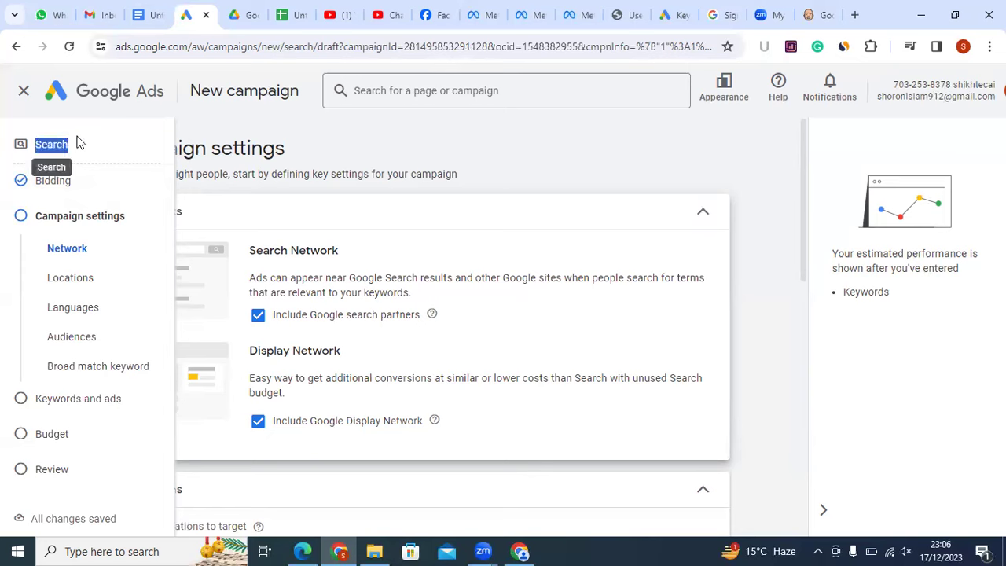
pyautogui.click(68, 136)
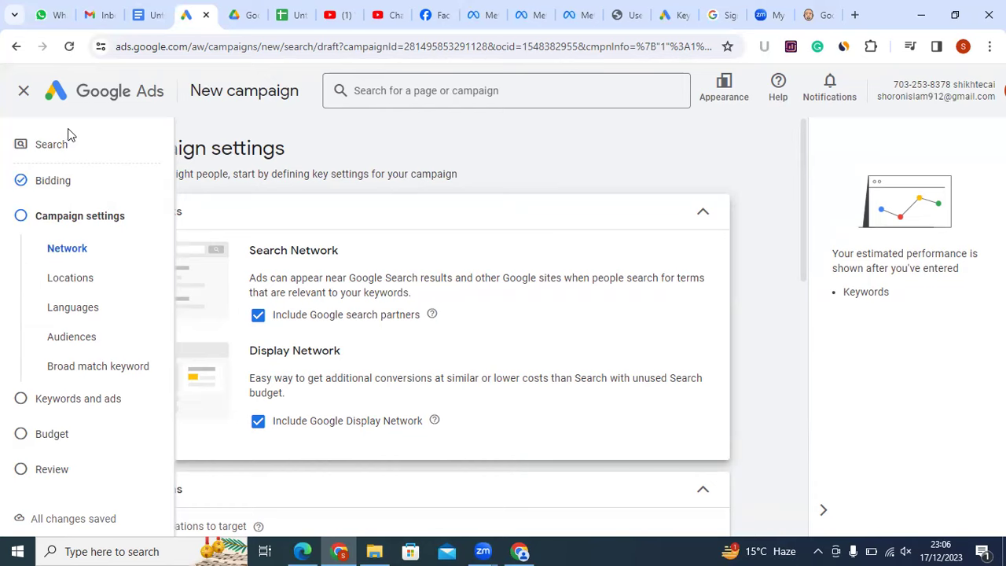
pyautogui.doubleClick(56, 146)
pyautogui.click(84, 148)
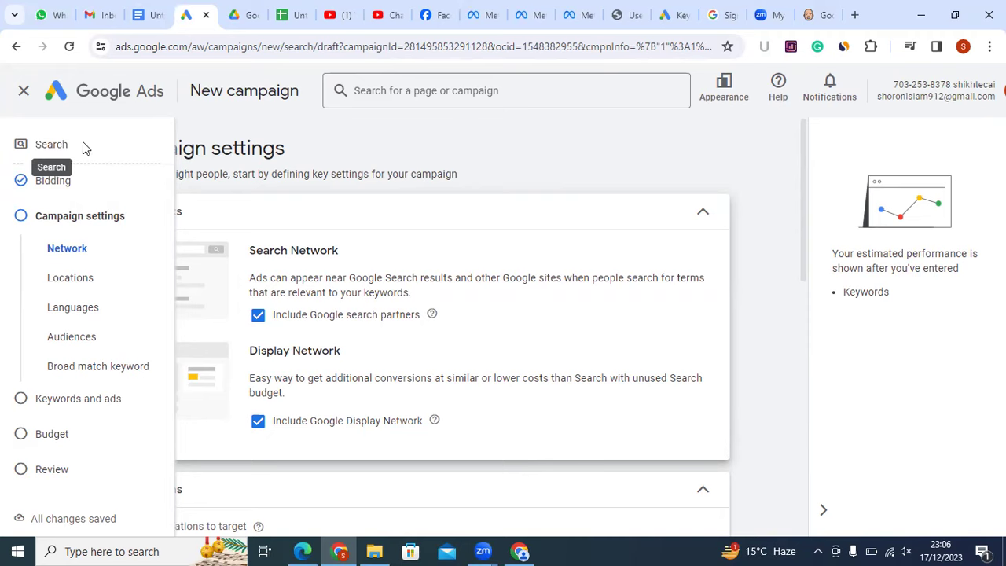
pyautogui.moveTo(74, 146); pyautogui.dragTo(36, 144)
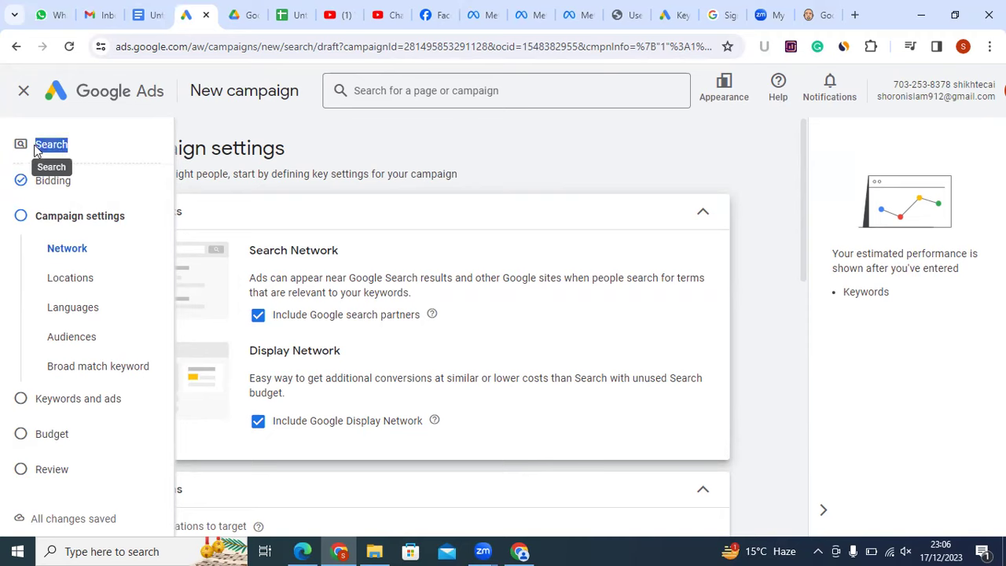
pyautogui.click(84, 144)
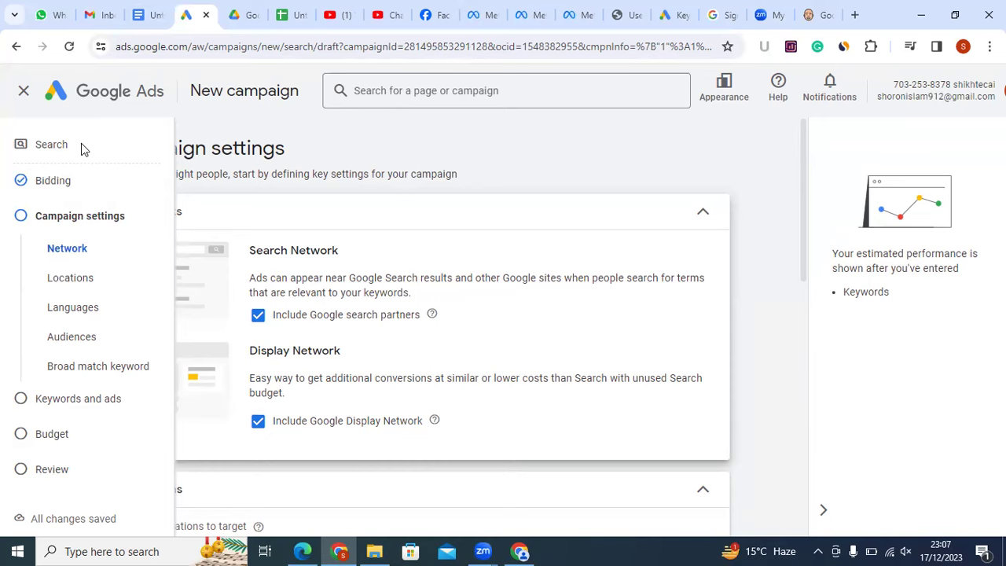
pyautogui.doubleClick(38, 148)
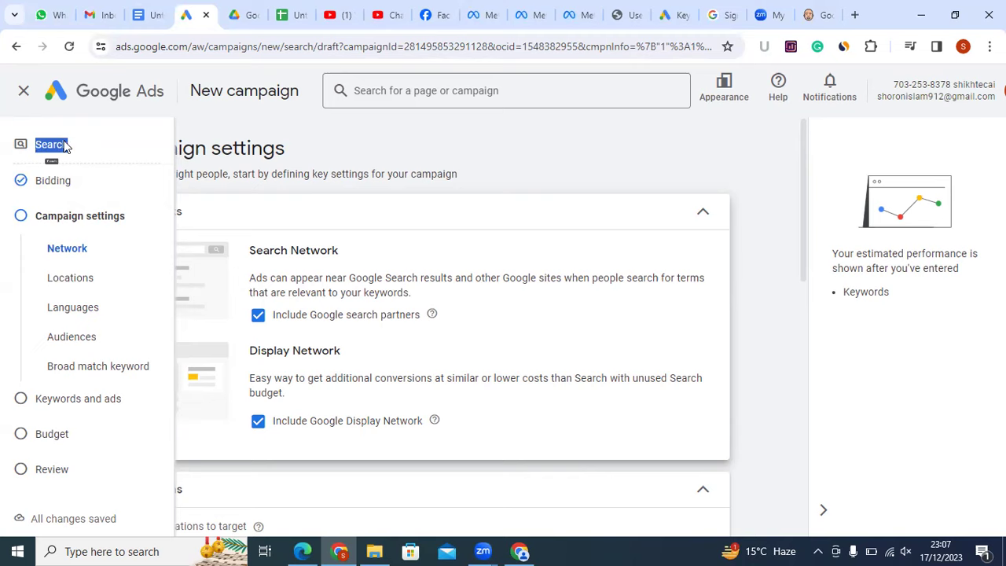
pyautogui.click(70, 144)
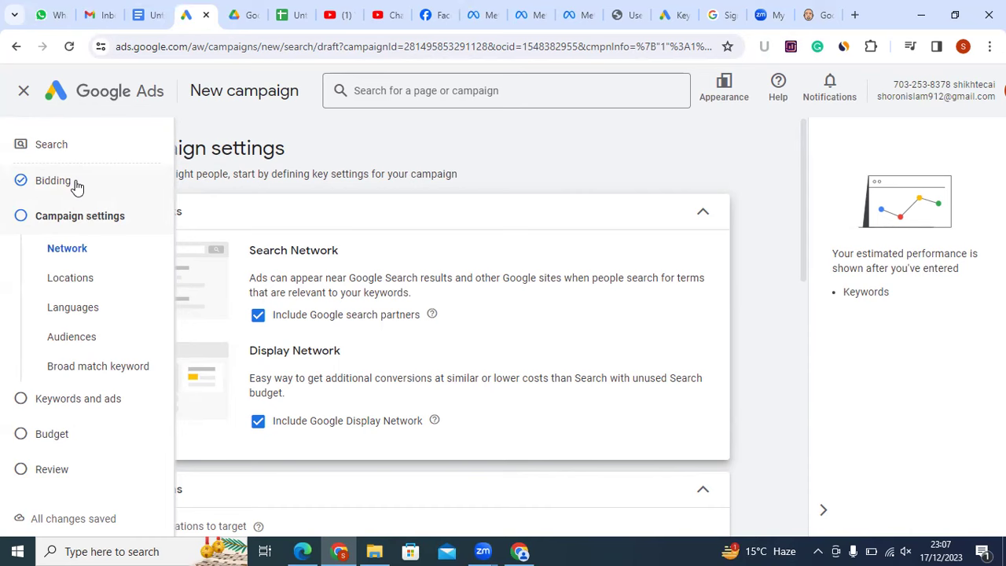
# Close the setup outline and highlight the Campaign settings heading and the introductory sentence below it
pyautogui.click(283, 208)
pyautogui.click(279, 206)
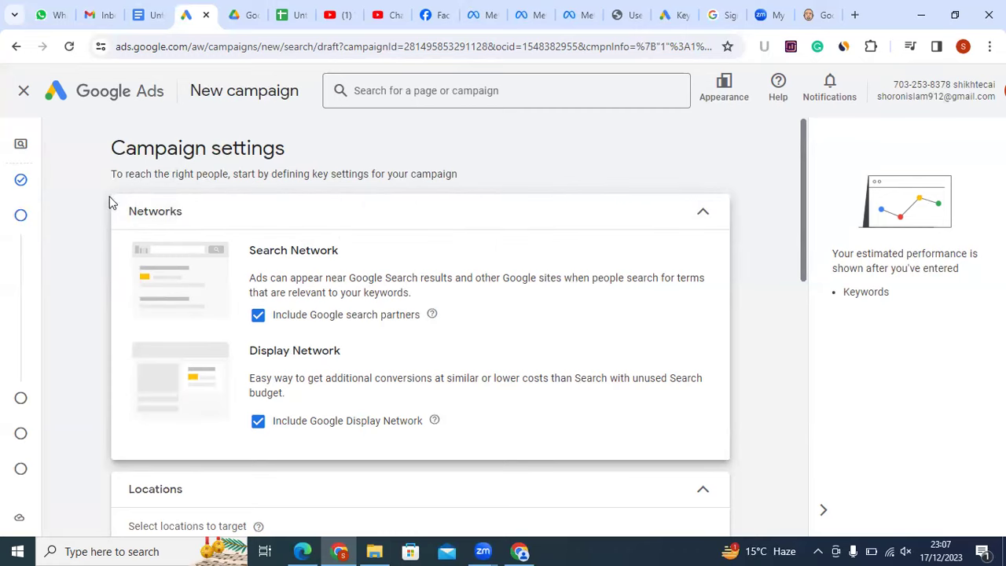
pyautogui.moveTo(114, 144); pyautogui.dragTo(399, 153)
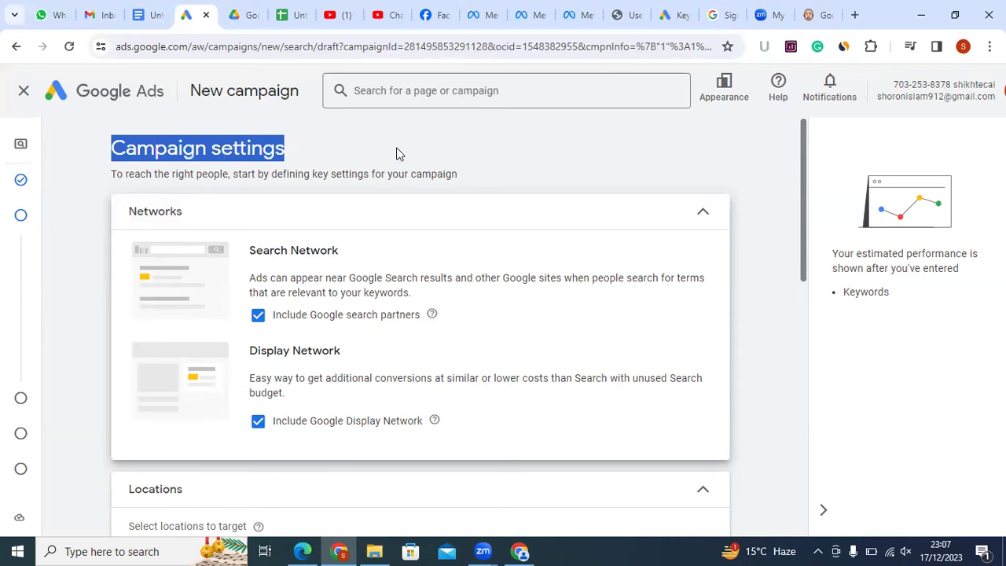
pyautogui.moveTo(480, 170); pyautogui.dragTo(437, 173)
pyautogui.moveTo(299, 167); pyautogui.dragTo(111, 173)
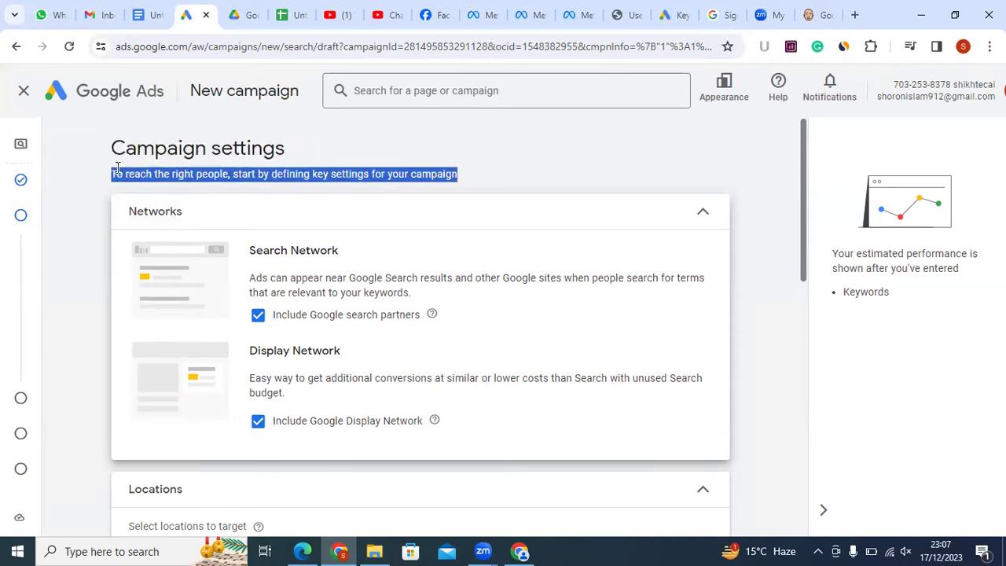
pyautogui.click(132, 176)
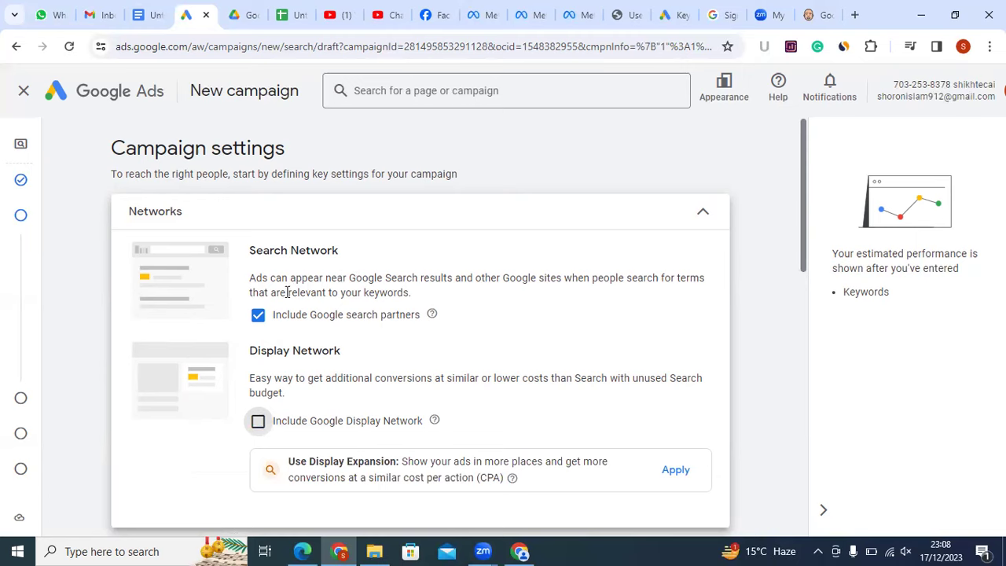
# Keep Google search partners included, include the Google Display Network, and highlight the Display Network description
pyautogui.click(257, 315)
pyautogui.click(258, 316)
pyautogui.click(258, 424)
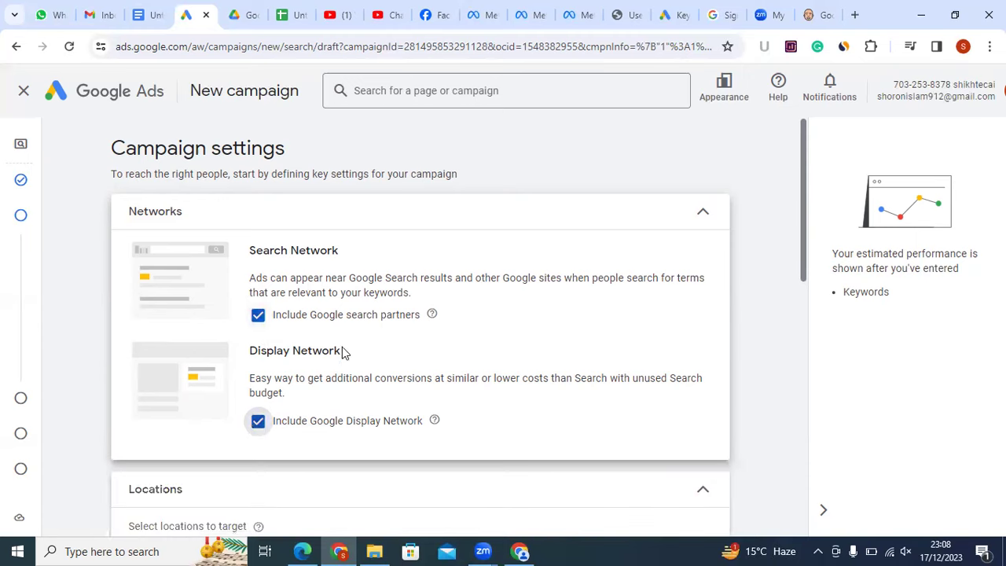
pyautogui.moveTo(285, 401); pyautogui.dragTo(248, 385)
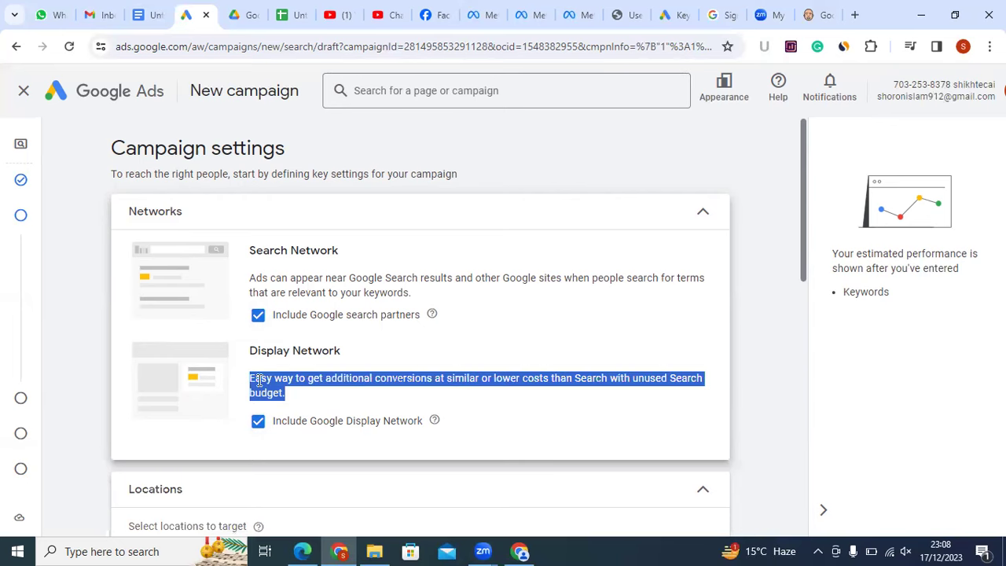
pyautogui.click(292, 395)
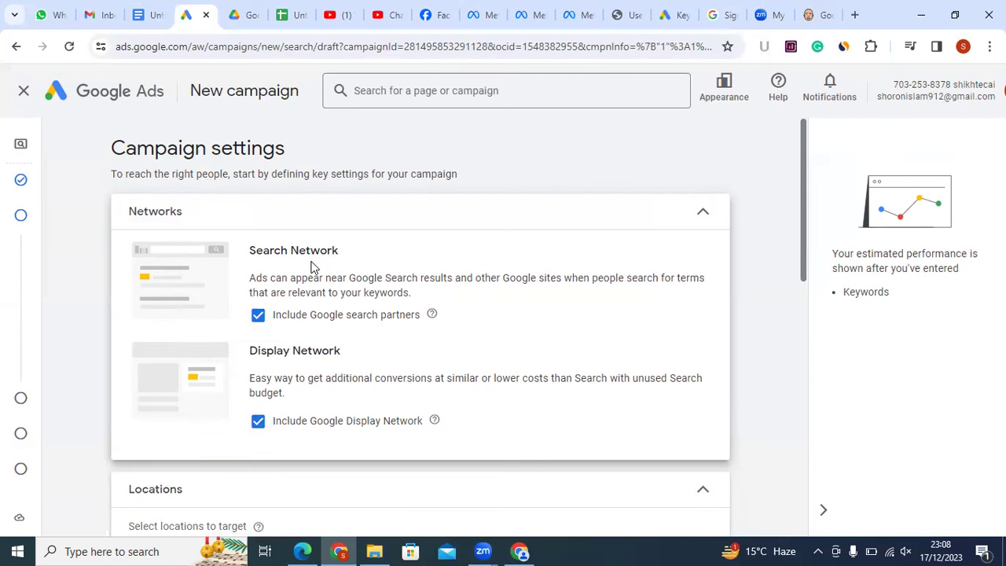
# Examine the Google search results for "nike shoes for men" in the other browser window and return to the campaign settings
pyautogui.click(520, 551)
pyautogui.scroll(-5, 207, 168)
pyautogui.scroll(1, 196, 162)
pyautogui.scroll(10, 203, 189)
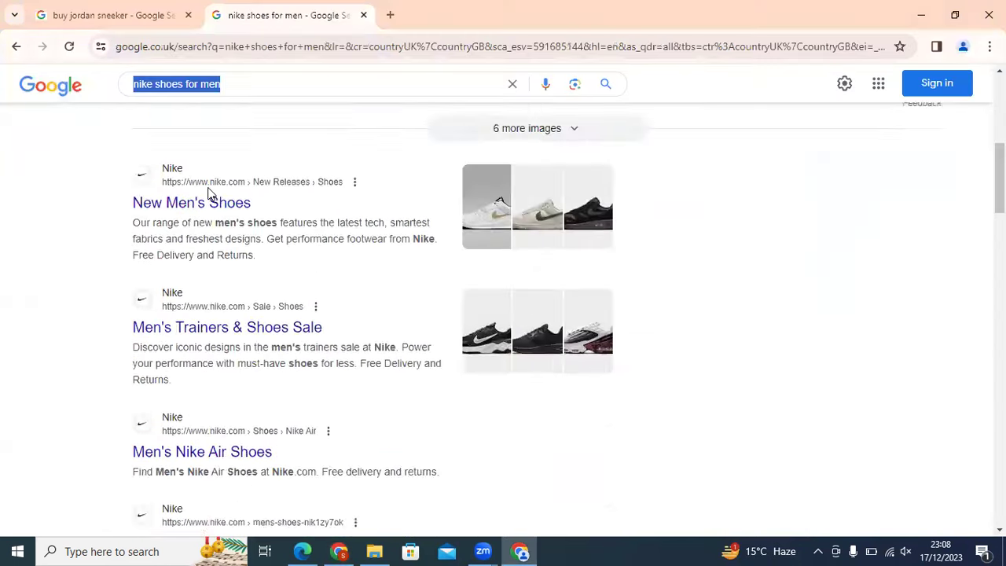
pyautogui.click(339, 551)
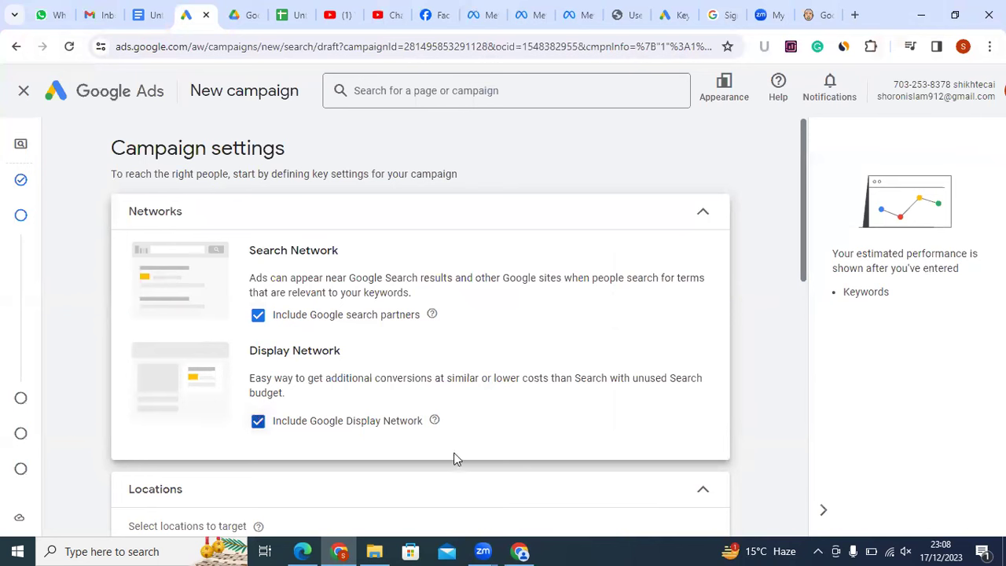
pyautogui.click(520, 551)
pyautogui.scroll(5, 281, 263)
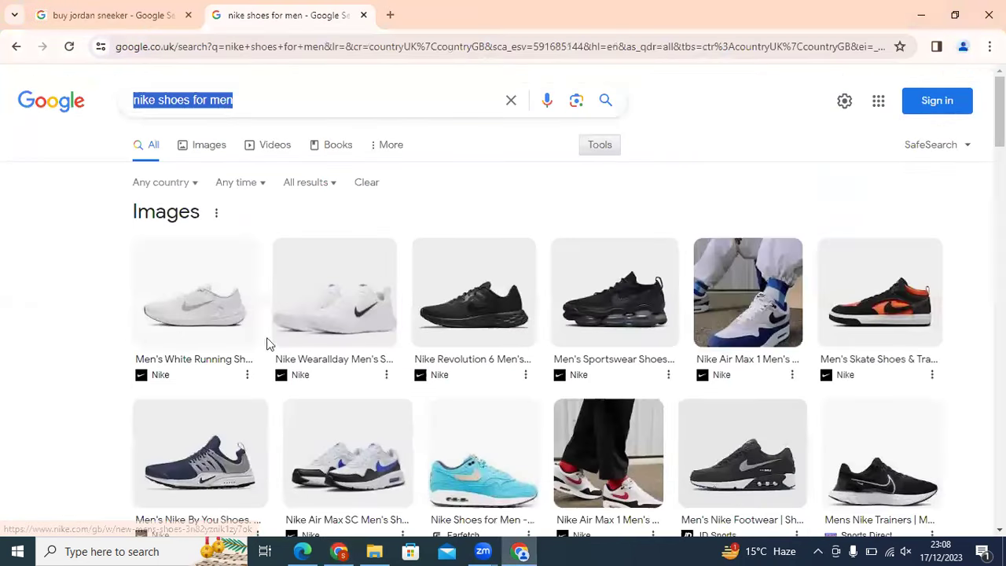
pyautogui.click(339, 551)
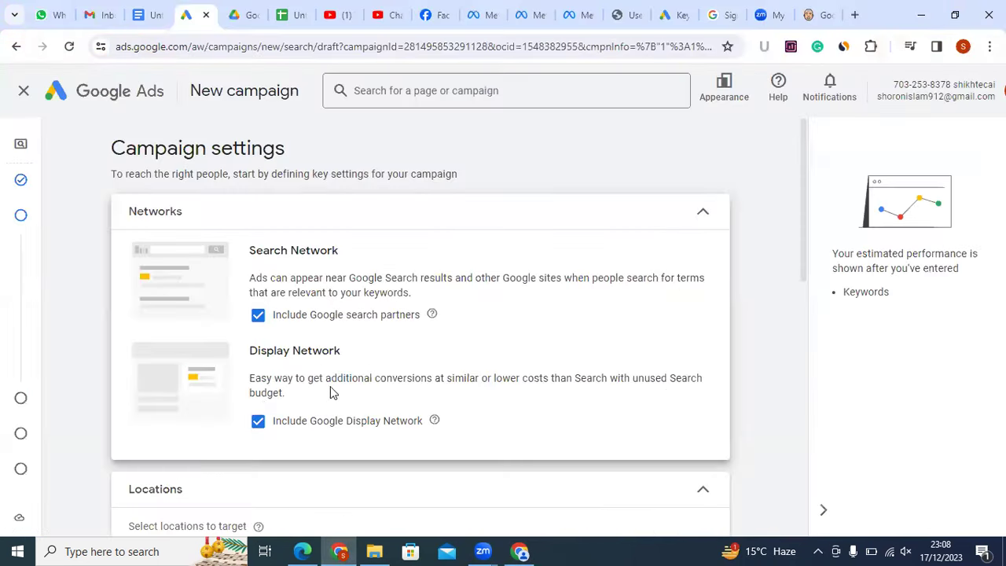
# Highlight the Display Network description and heading, with a brief look at the Locations section
pyautogui.moveTo(292, 398); pyautogui.dragTo(250, 378)
pyautogui.click(284, 392)
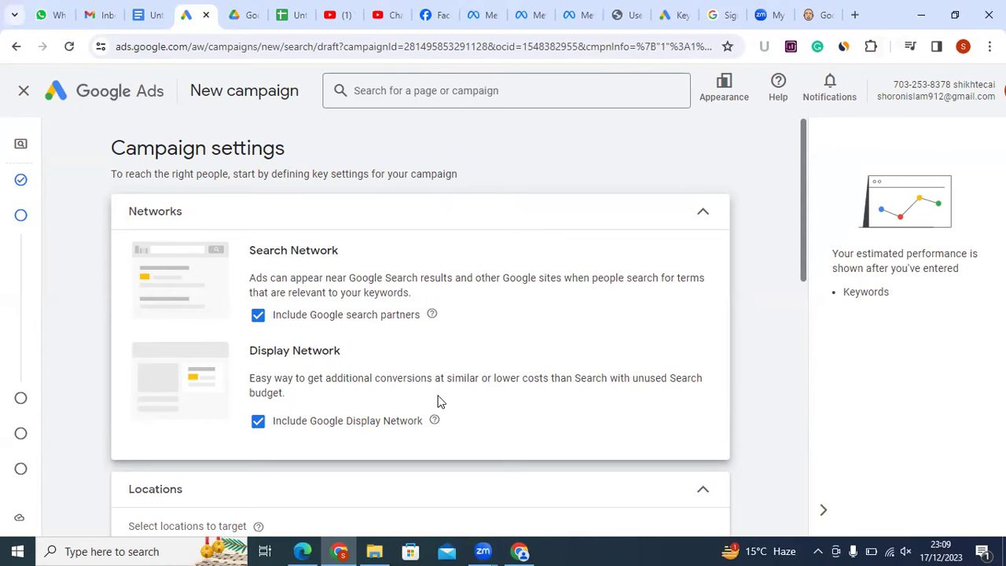
pyautogui.scroll(-3, 439, 402)
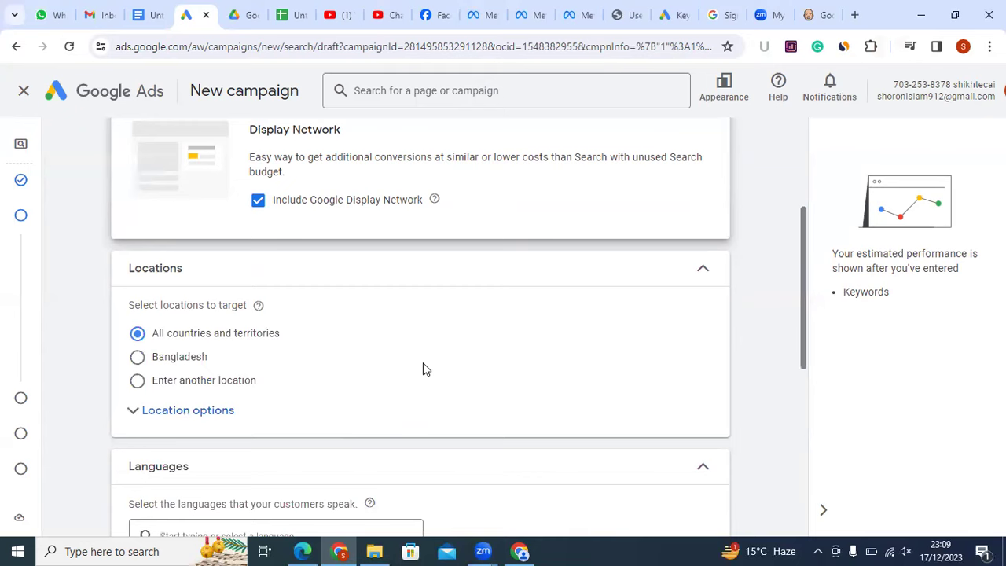
pyautogui.scroll(3, 388, 288)
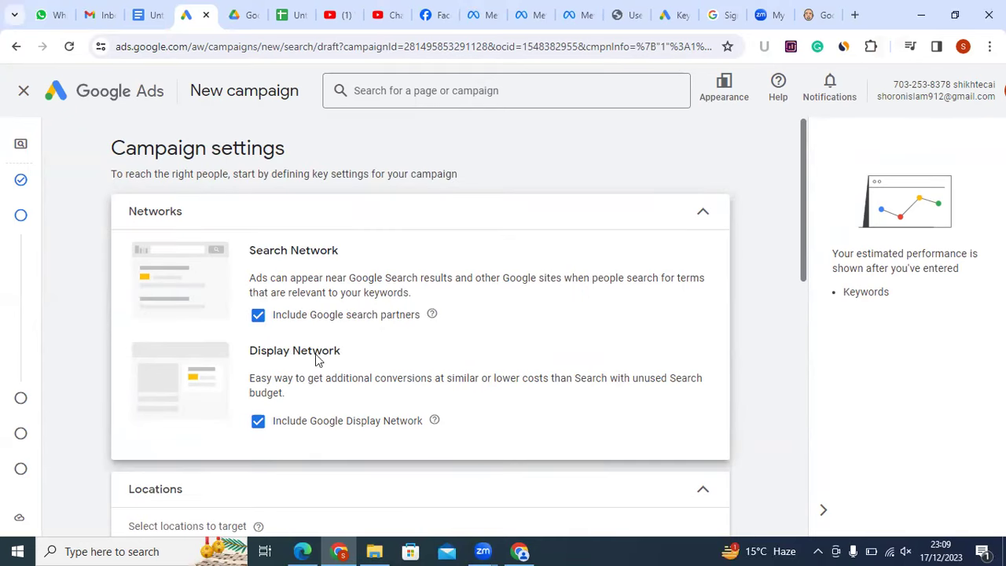
pyautogui.moveTo(334, 348); pyautogui.dragTo(210, 352)
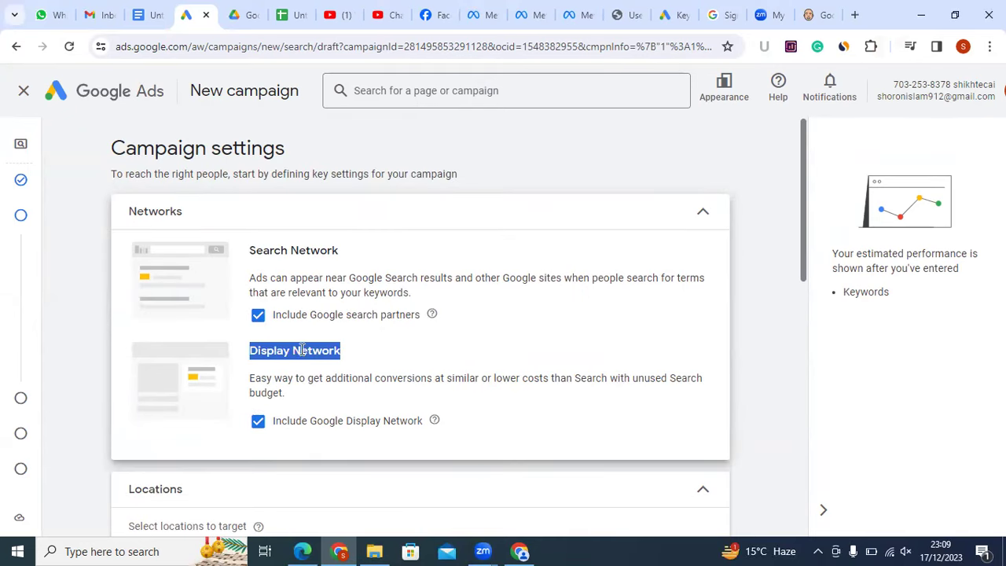
# Highlight the Display Network heading and its description in the Networks section
pyautogui.click(328, 378)
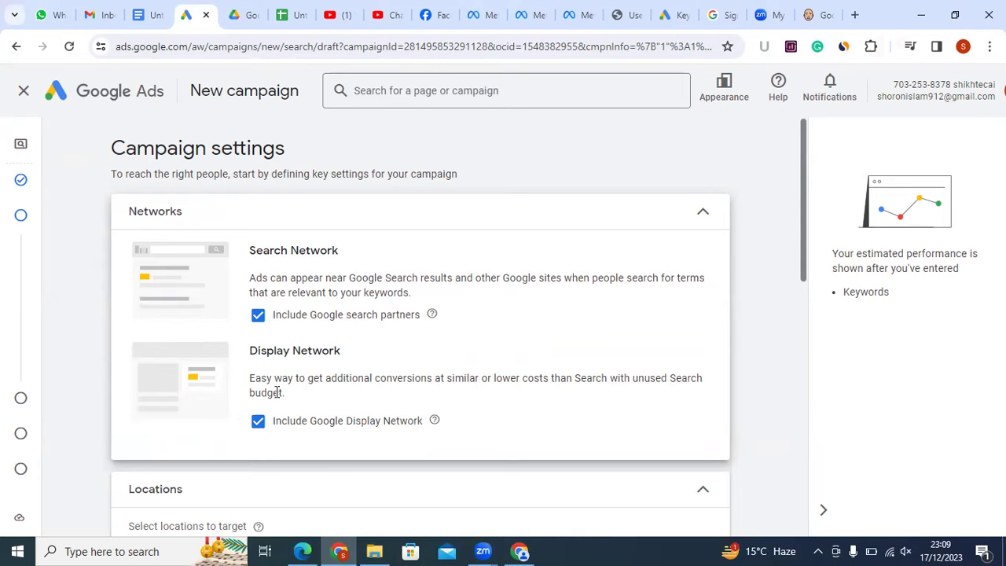
pyautogui.tripleClick(247, 378)
pyautogui.click(294, 398)
pyautogui.moveTo(250, 349); pyautogui.dragTo(344, 355)
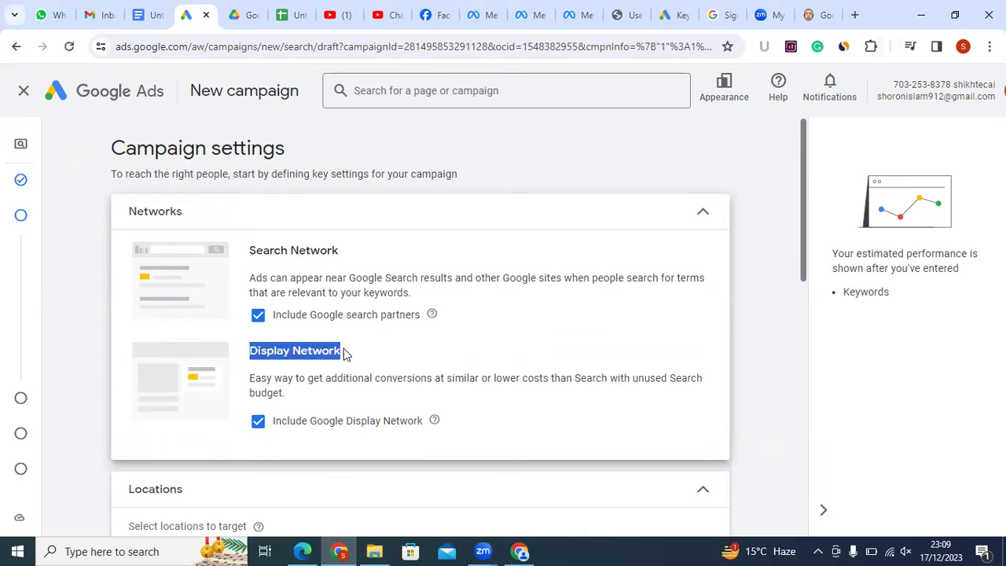
pyautogui.click(326, 351)
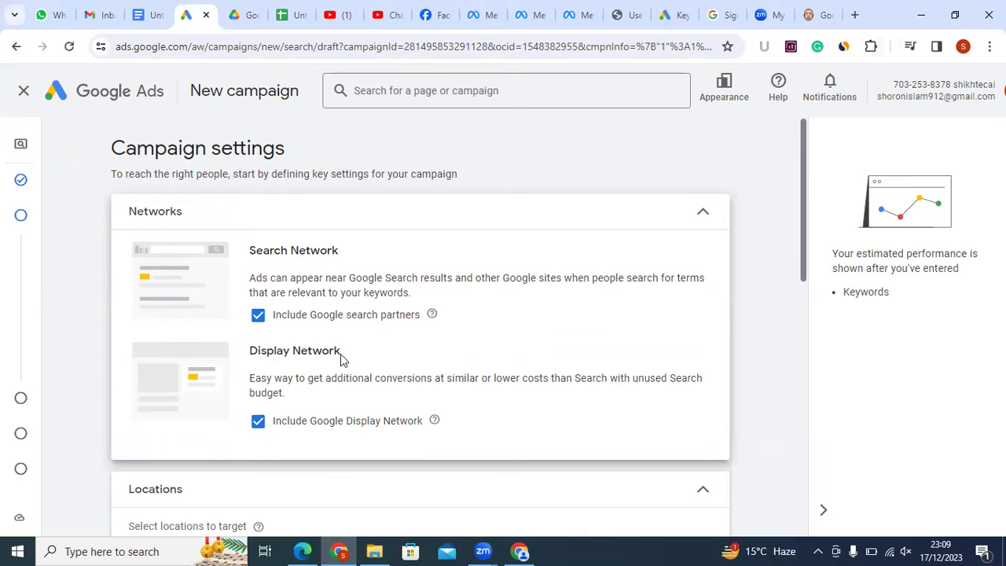
pyautogui.moveTo(256, 377); pyautogui.dragTo(247, 349)
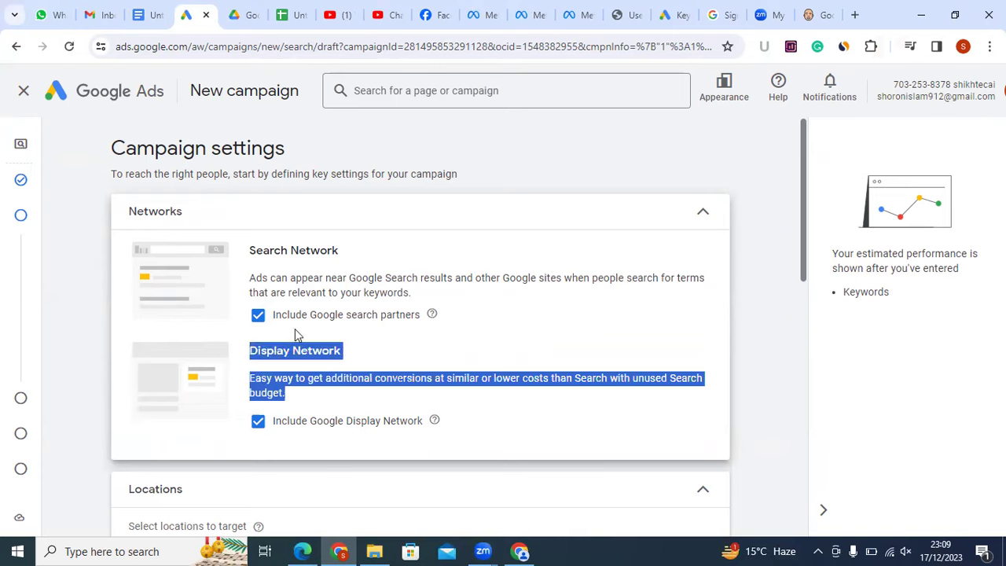
pyautogui.click(257, 274)
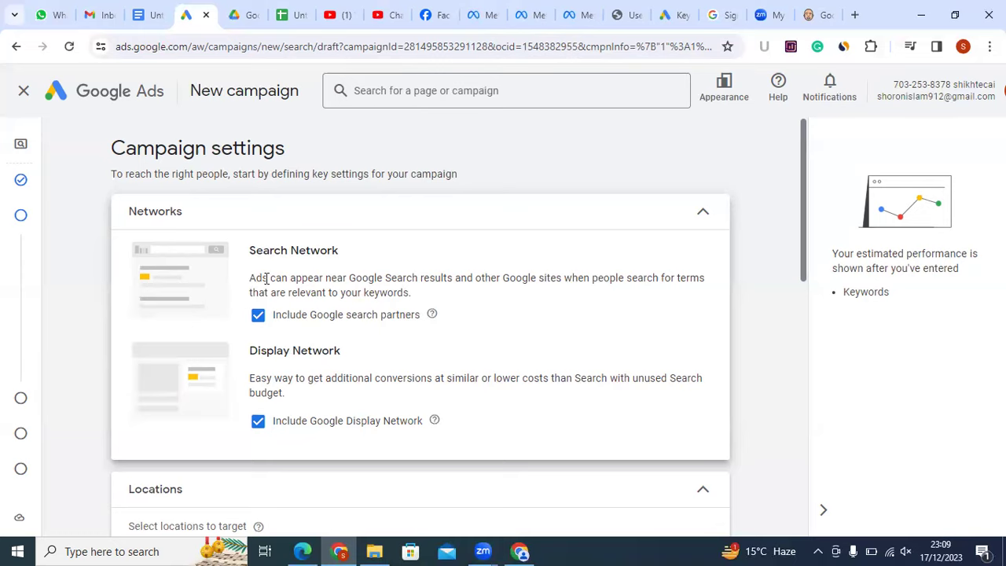
# Examine the Google results for "nike shoes for men" in the other browser window and return to the campaign settings
pyautogui.click(515, 551)
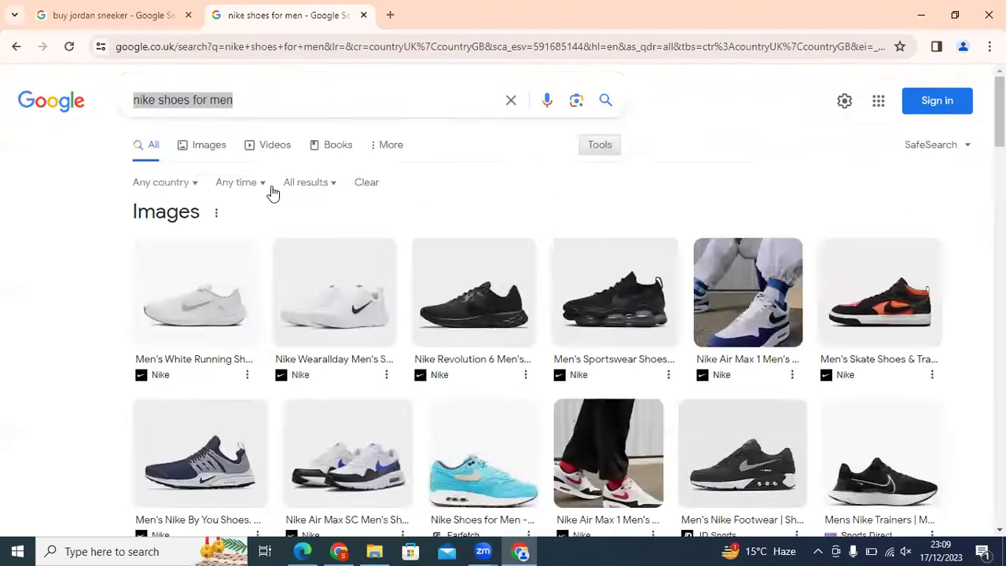
pyautogui.scroll(-10, 271, 315)
pyautogui.scroll(-5, 271, 314)
pyautogui.click(339, 551)
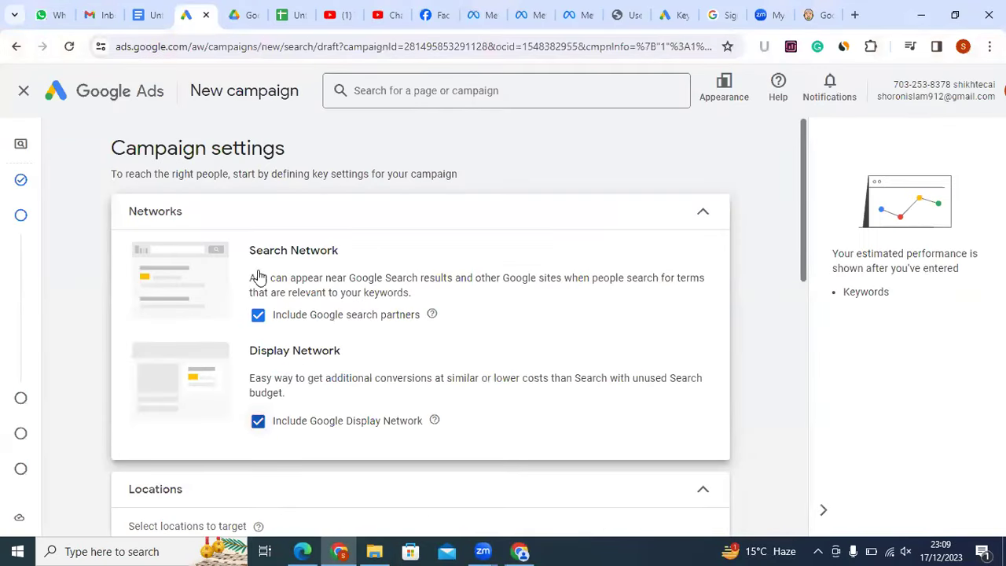
# Exclude the Google Display Network and highlight the "Select locations to target" label in the Locations section
pyautogui.click(258, 421)
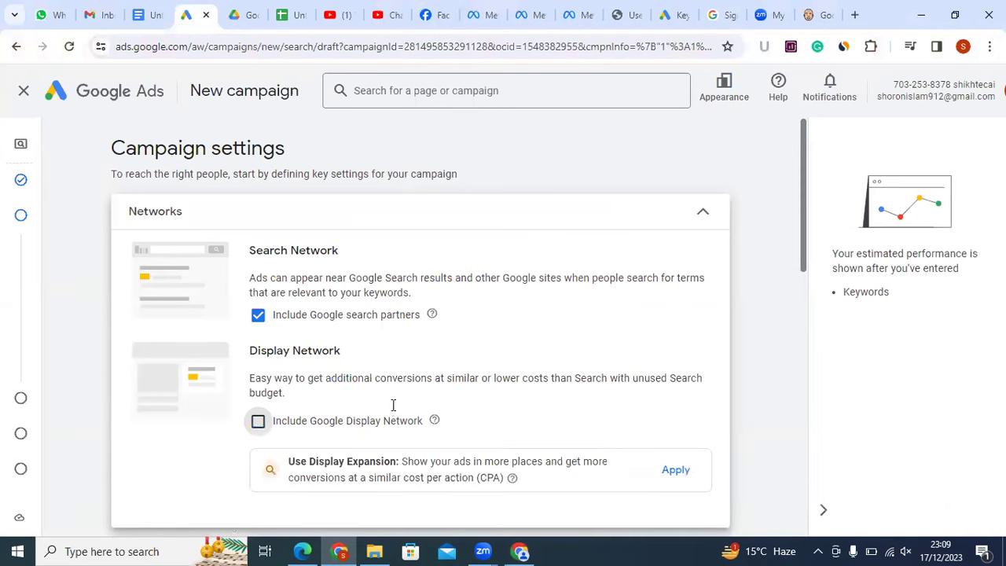
pyautogui.scroll(-2, 393, 405)
pyautogui.scroll(-2, 210, 408)
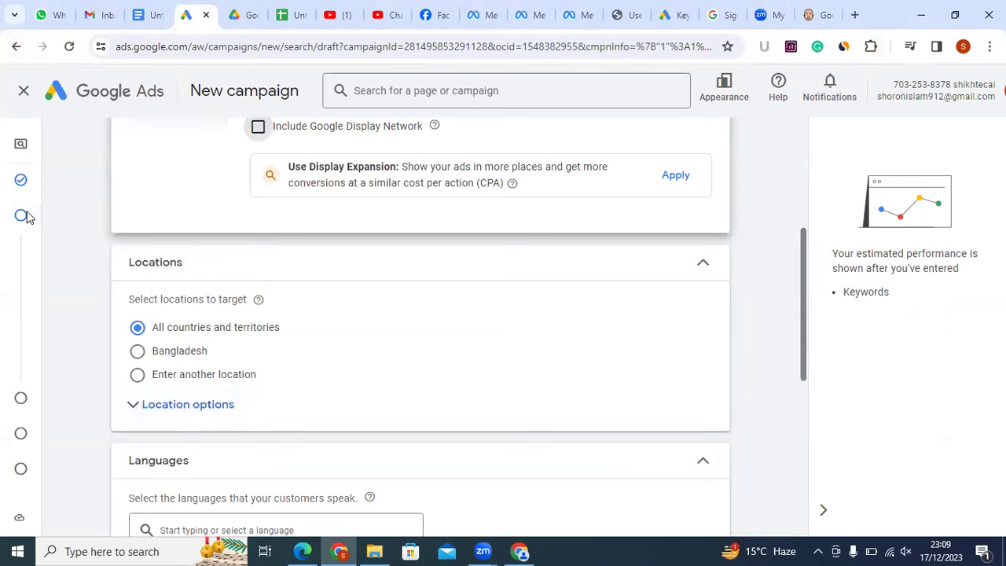
pyautogui.moveTo(26, 217)
pyautogui.moveTo(253, 299); pyautogui.dragTo(133, 299)
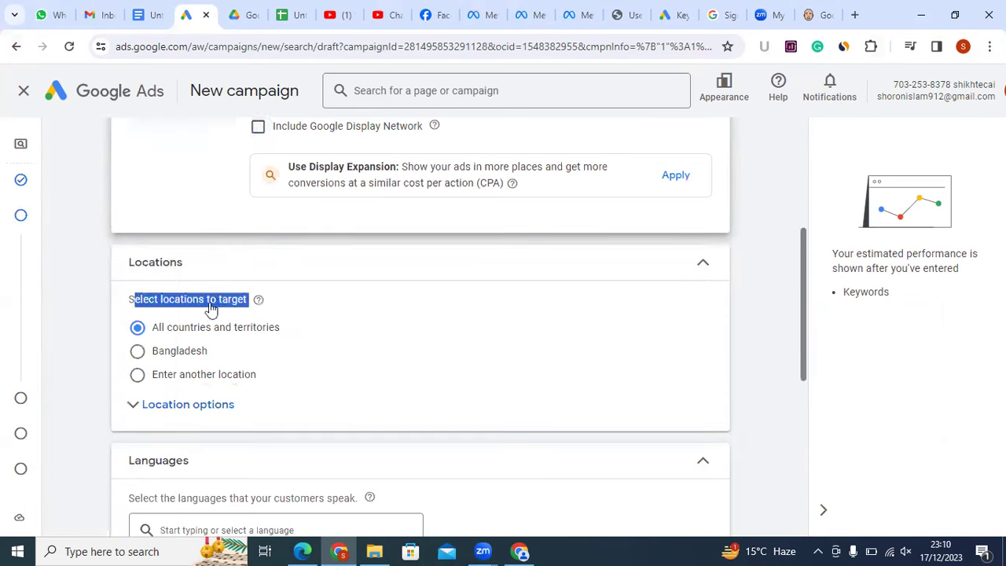
# Switch location targeting through Bangladesh to "Enter another location" and open the advanced location search
pyautogui.click(166, 331)
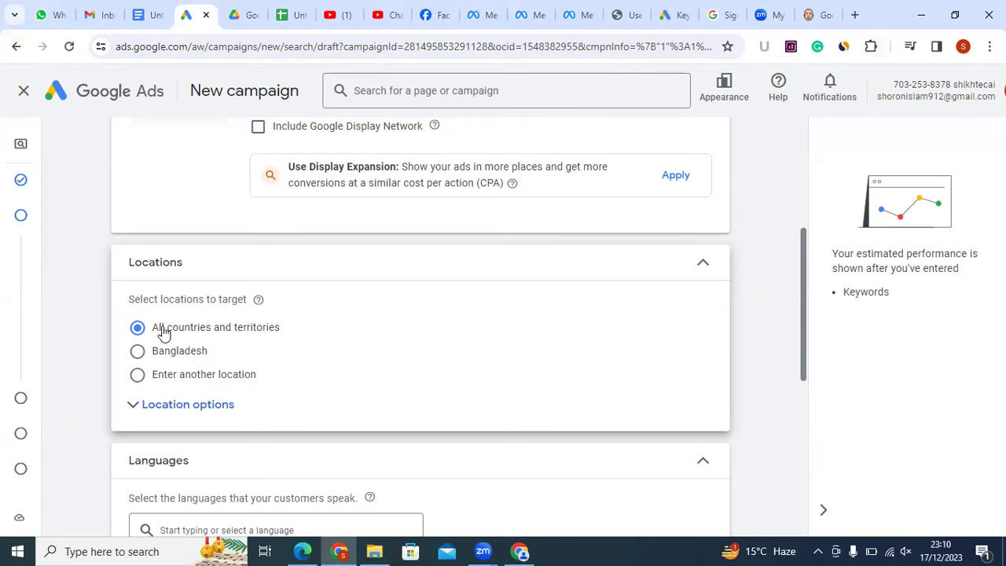
pyautogui.click(139, 353)
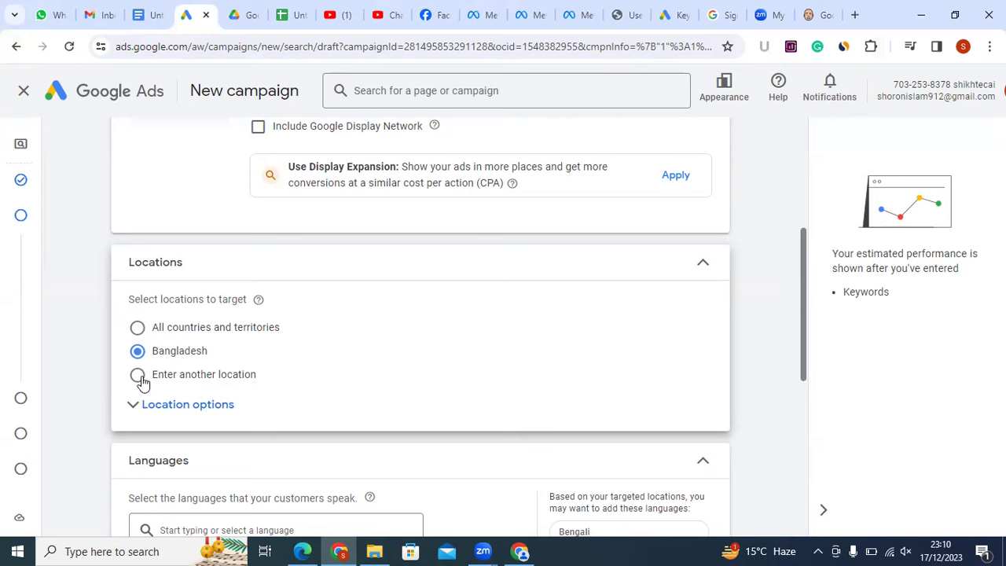
pyautogui.click(138, 375)
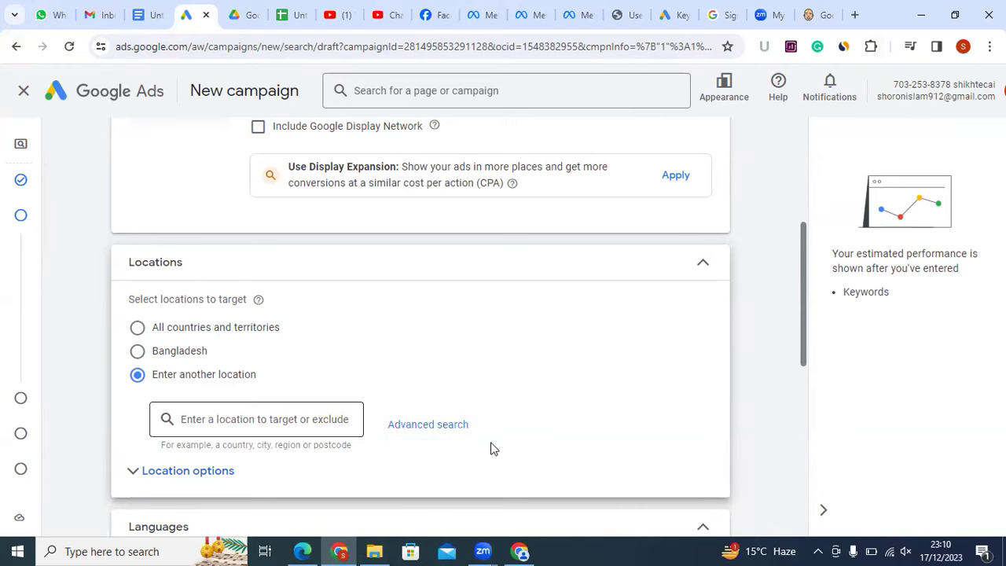
pyautogui.click(417, 425)
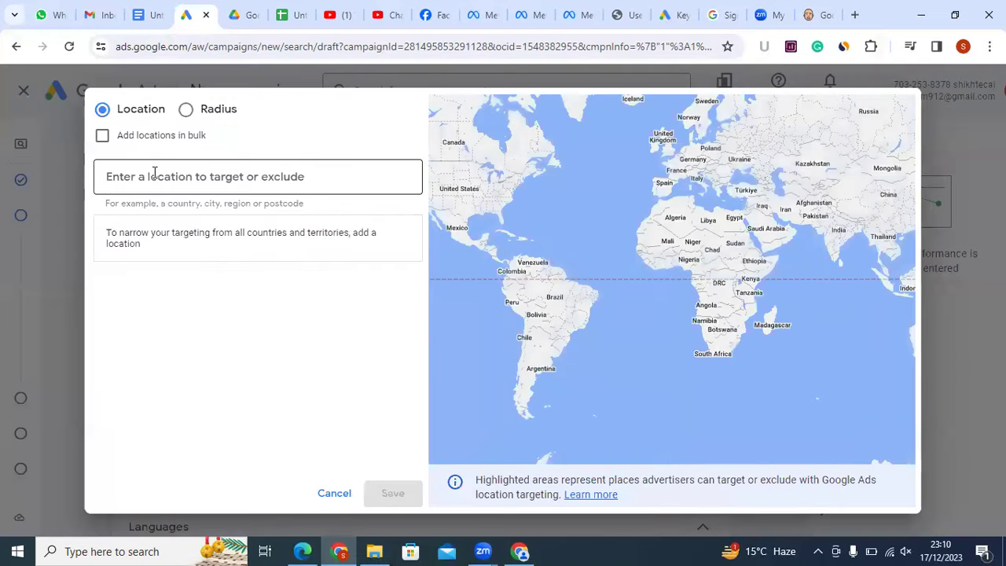
# Search the locations for "united" and target the United States country
pyautogui.click(191, 182)
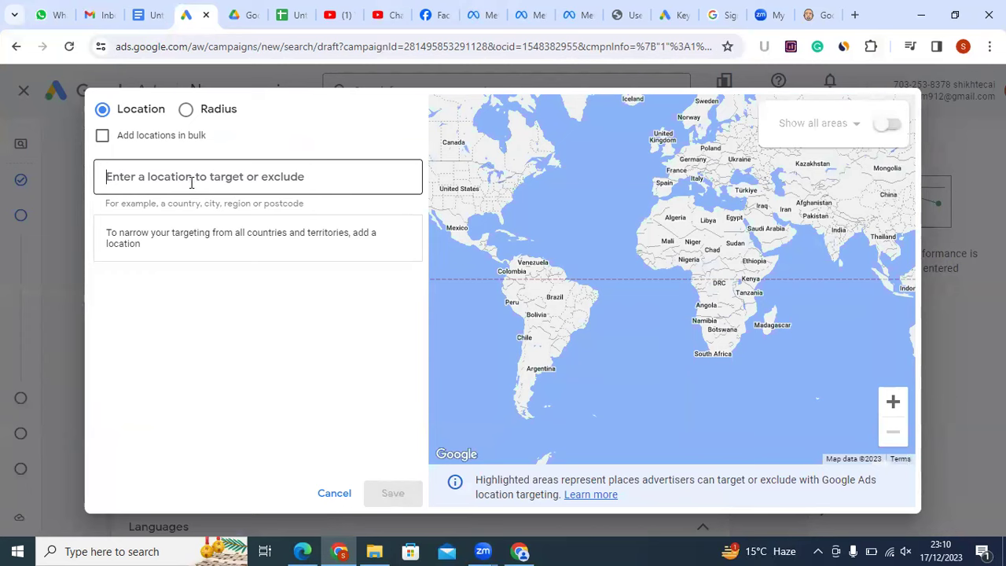
pyautogui.write('united')
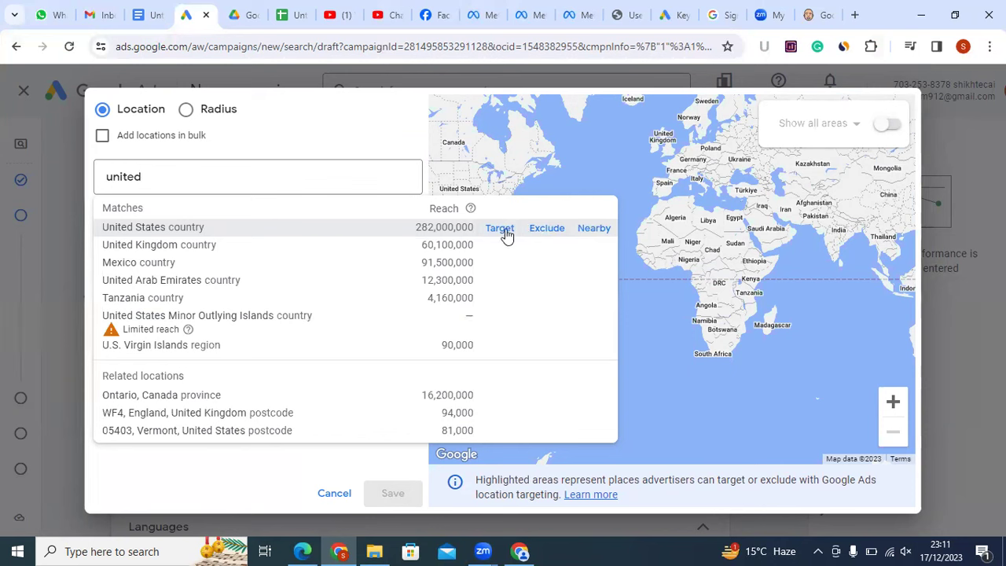
pyautogui.click(437, 228)
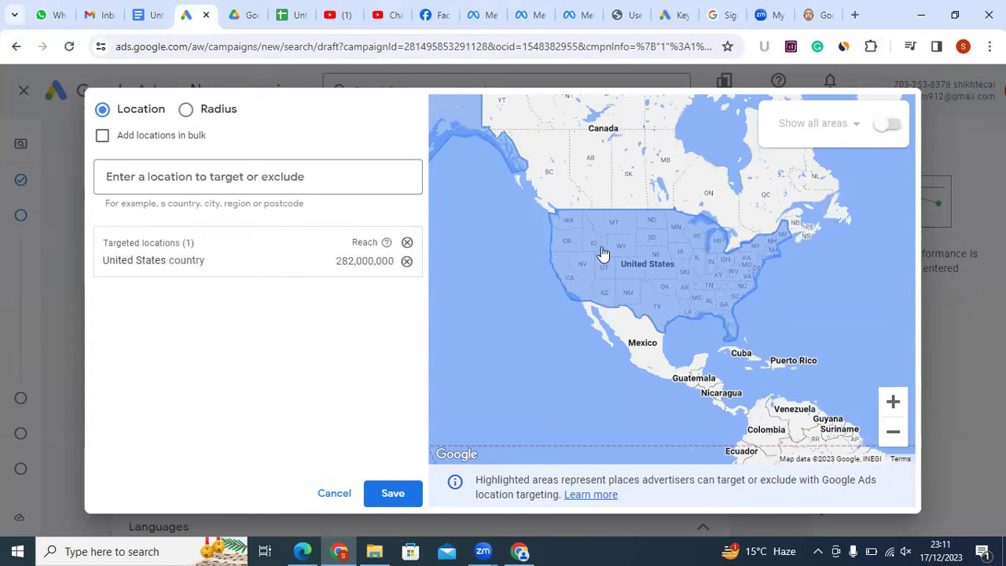
# Search for "newyork", exclude the New York state, and view the excluded area on the map
pyautogui.click(326, 176)
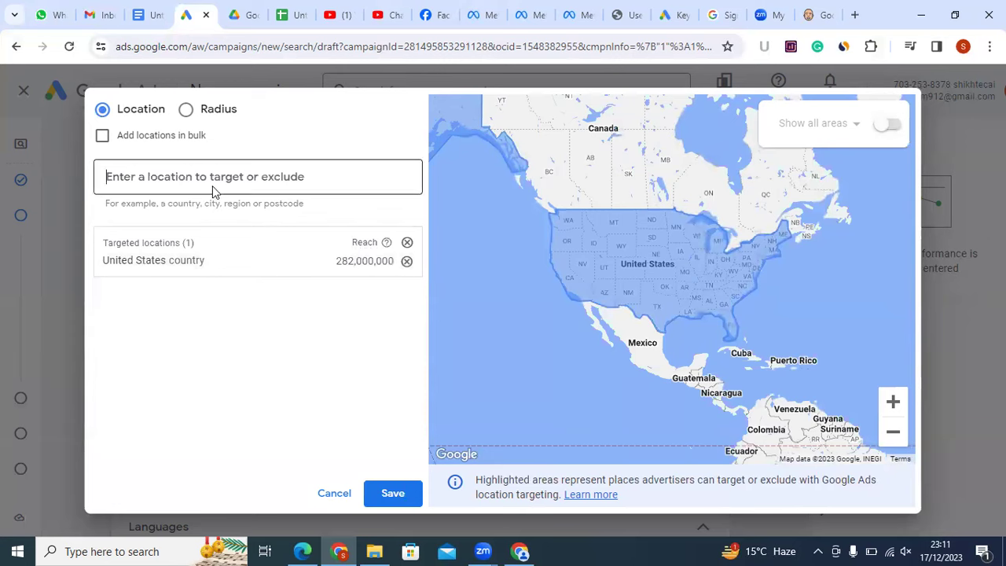
pyautogui.write('ne')
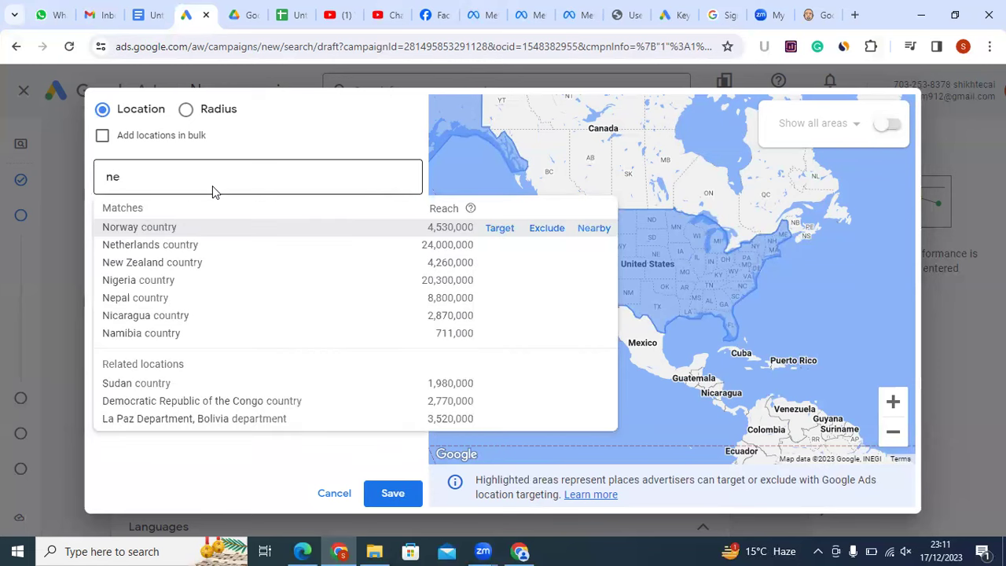
pyautogui.write('wyor')
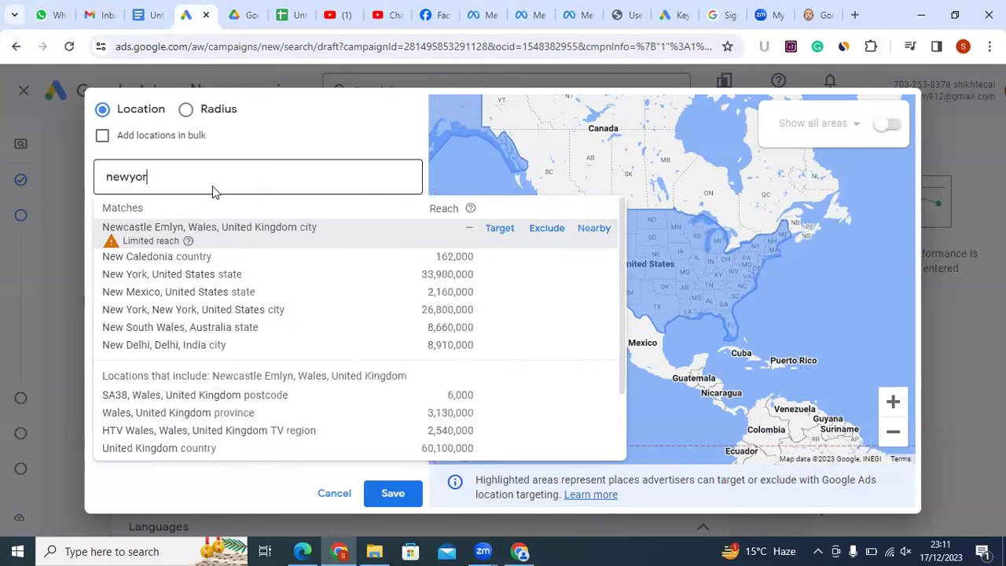
pyautogui.write('k')
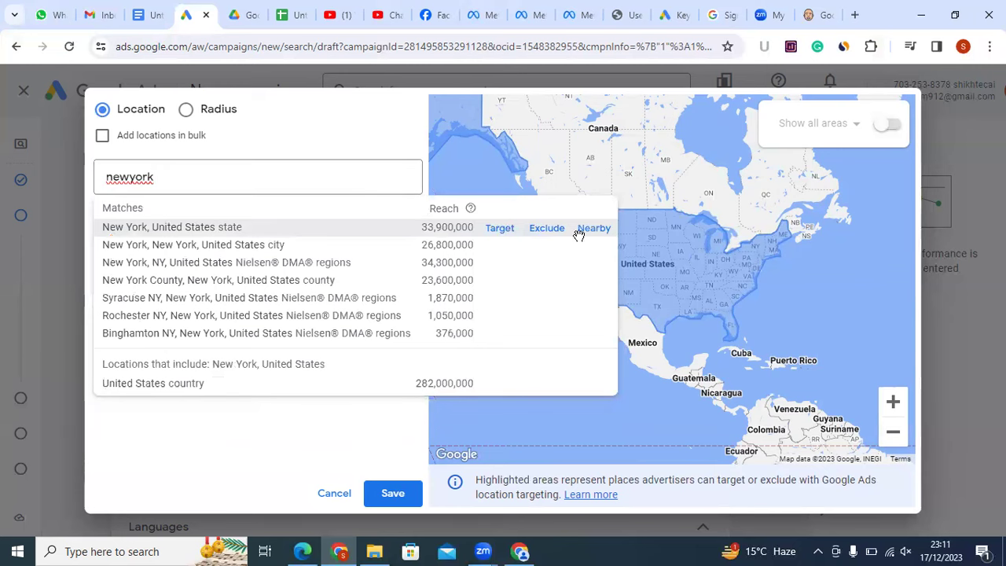
pyautogui.click(550, 228)
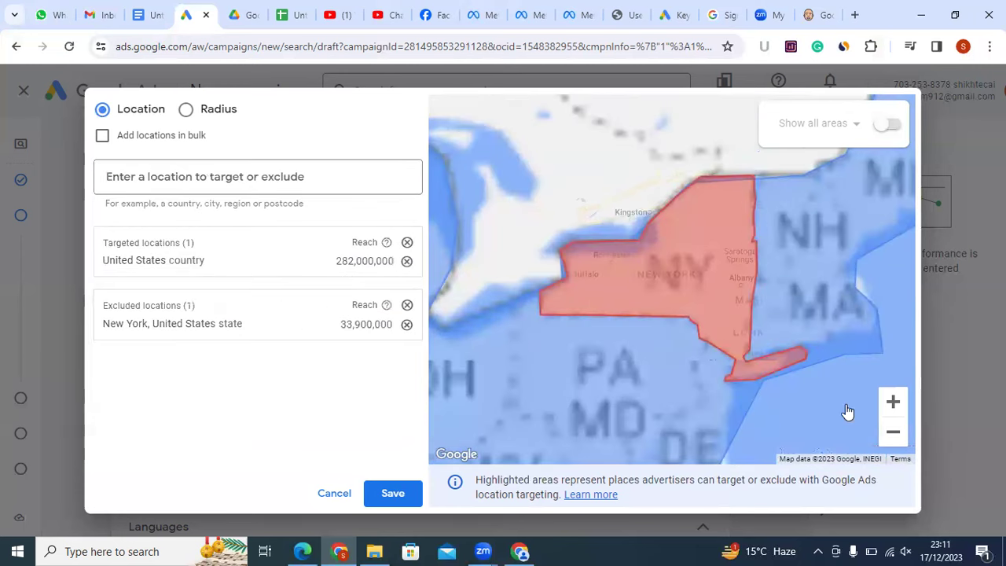
pyautogui.click(894, 433)
pyautogui.click(894, 432)
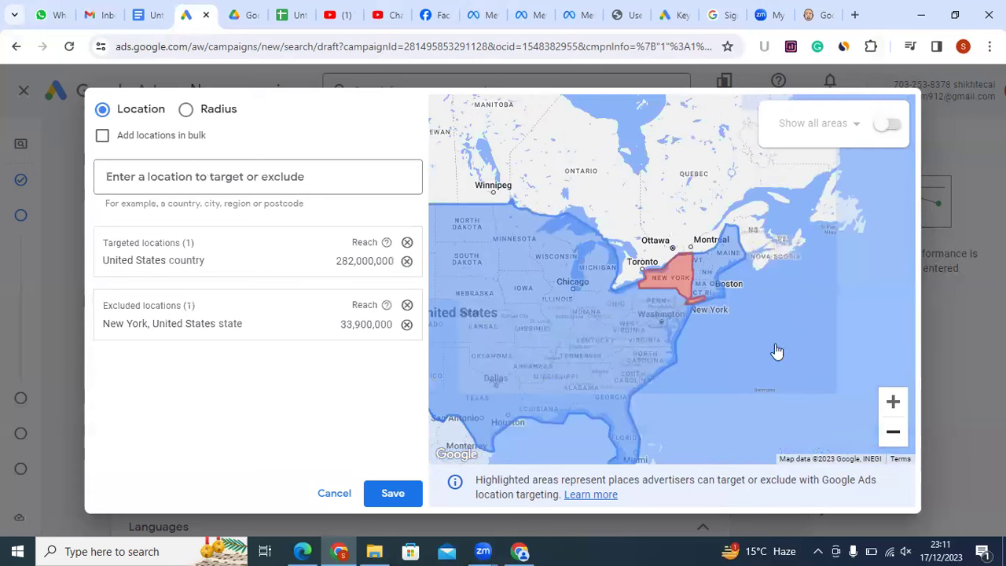
pyautogui.click(894, 431)
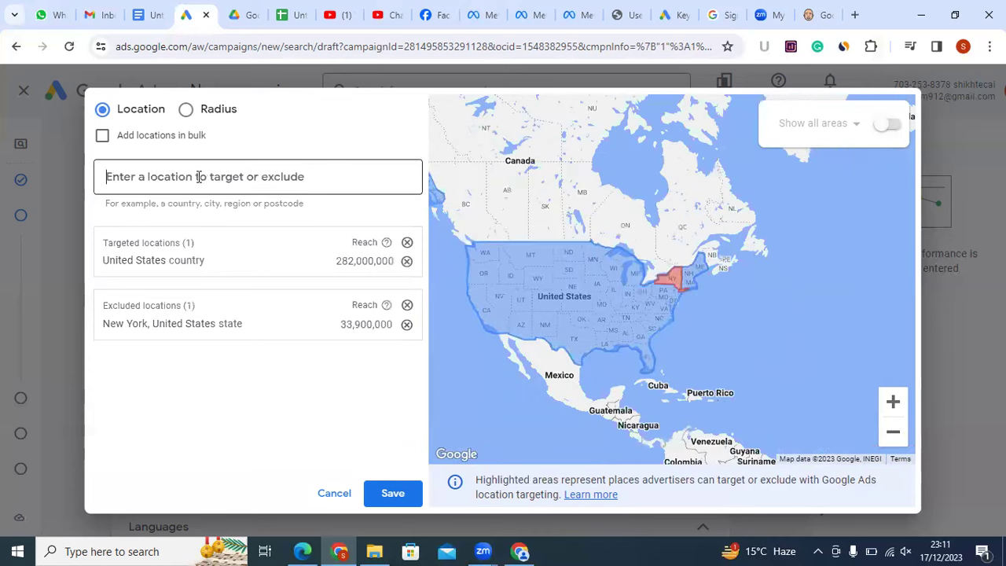
# Search for "wash", exclude the Washington state, and view both excluded states on the map
pyautogui.click(199, 176)
pyautogui.write('was')
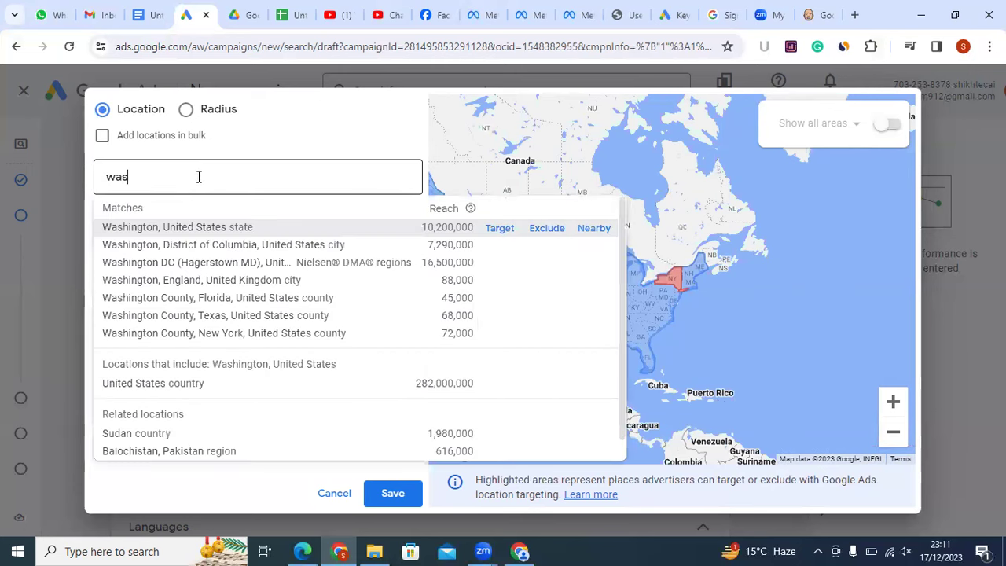
pyautogui.write('h')
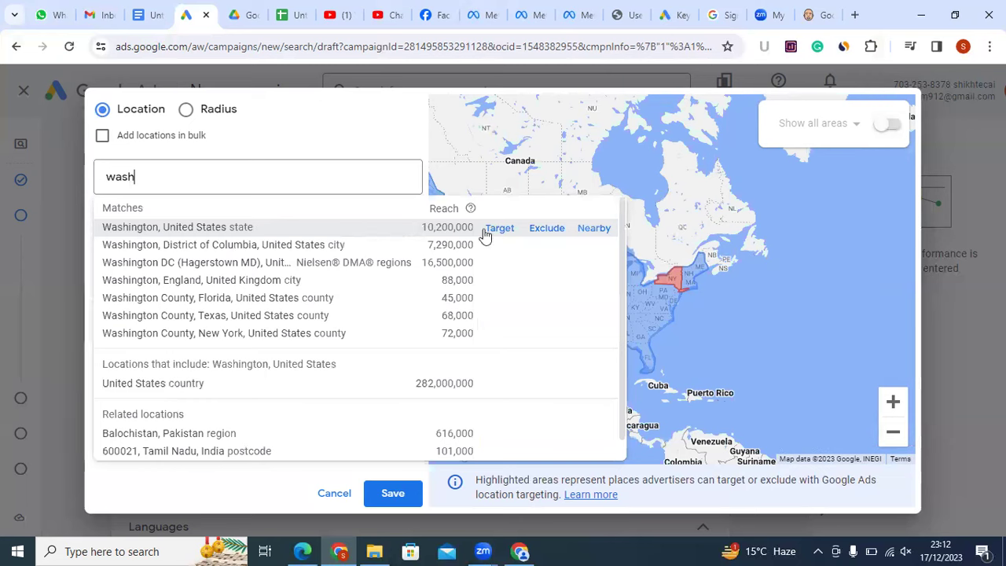
pyautogui.click(548, 228)
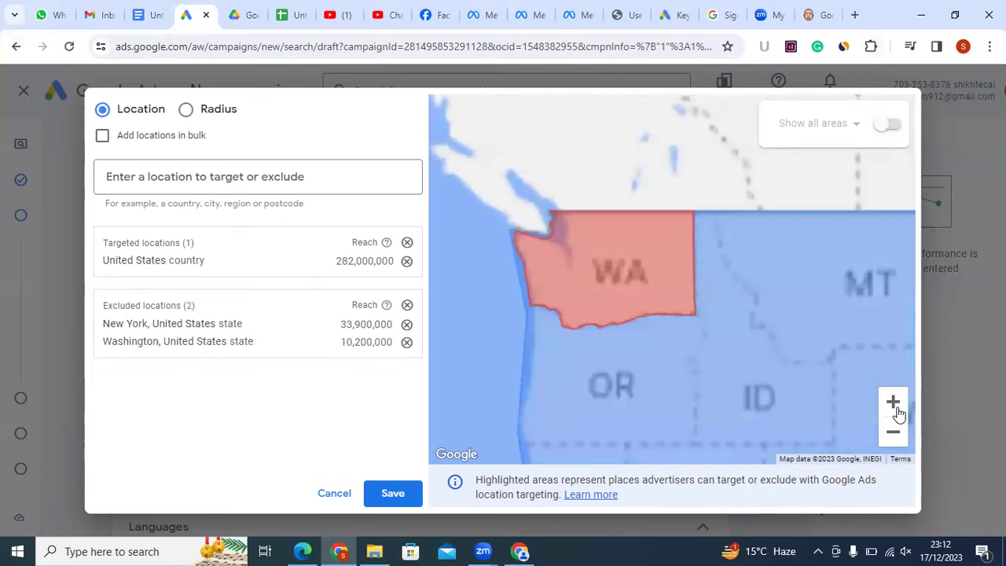
pyautogui.click(894, 434)
pyautogui.click(893, 434)
pyautogui.click(894, 435)
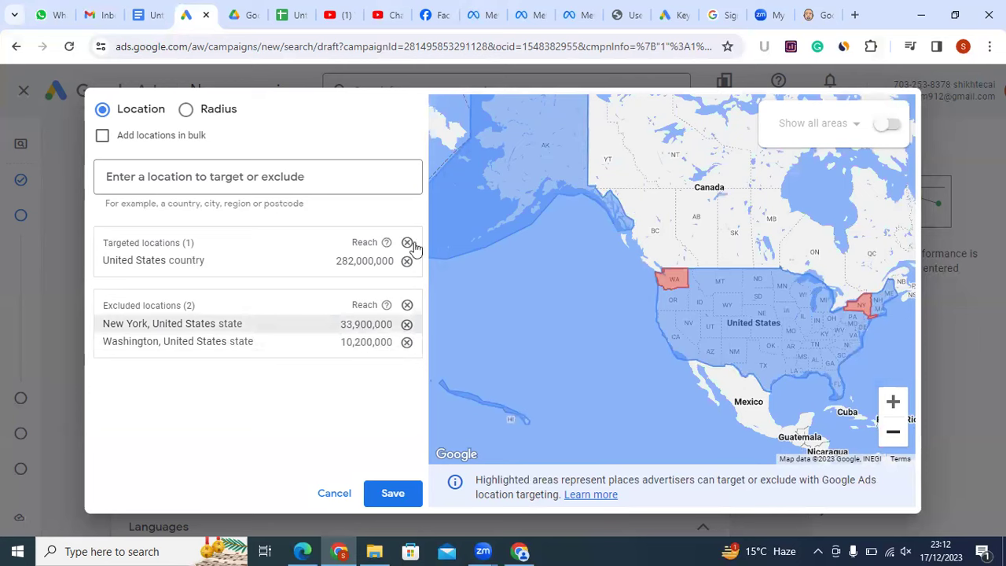
# Clear the United States target and the excluded states, switching briefly to radius targeting and back to location targeting
pyautogui.click(311, 181)
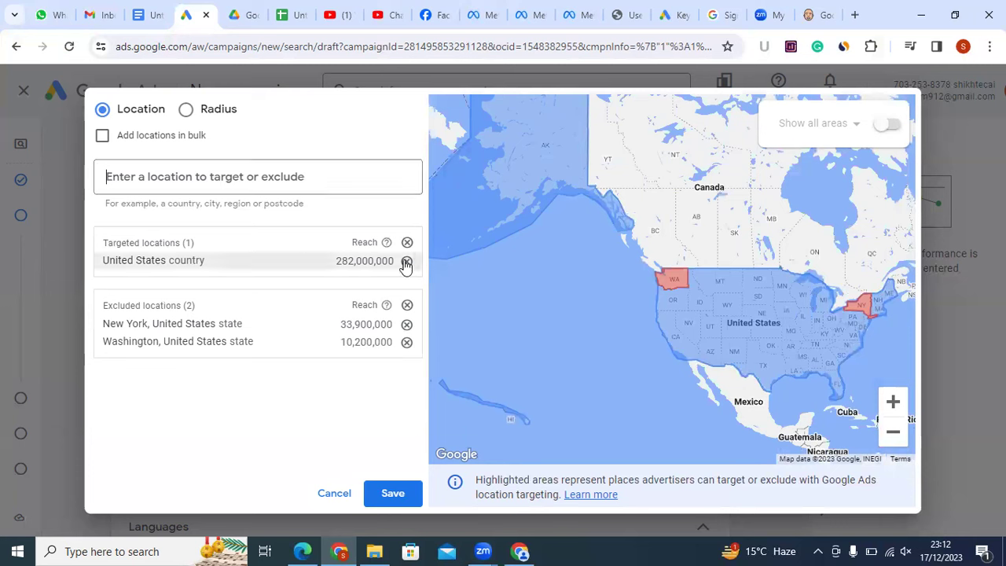
pyautogui.click(407, 348)
pyautogui.click(406, 329)
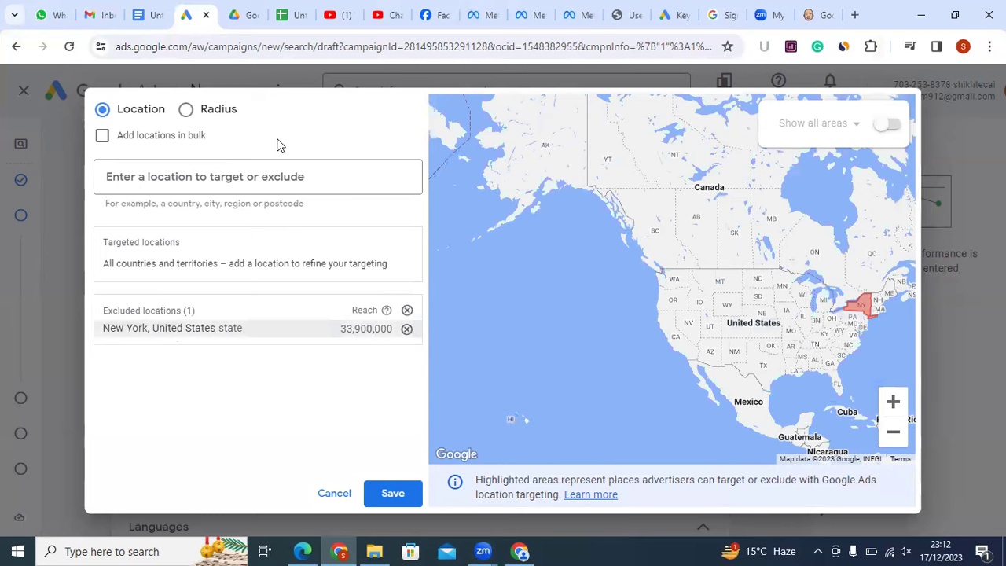
pyautogui.click(186, 109)
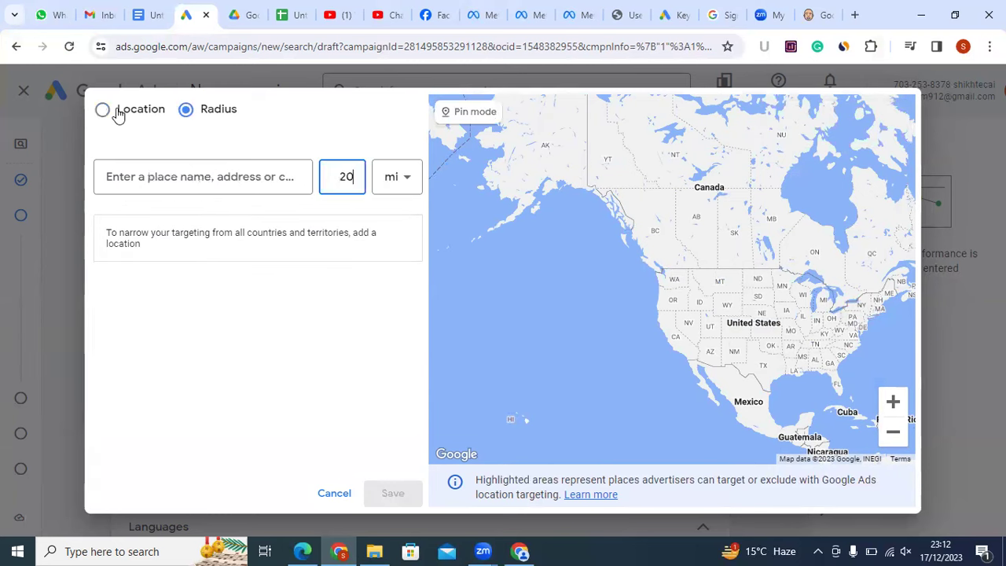
pyautogui.click(117, 111)
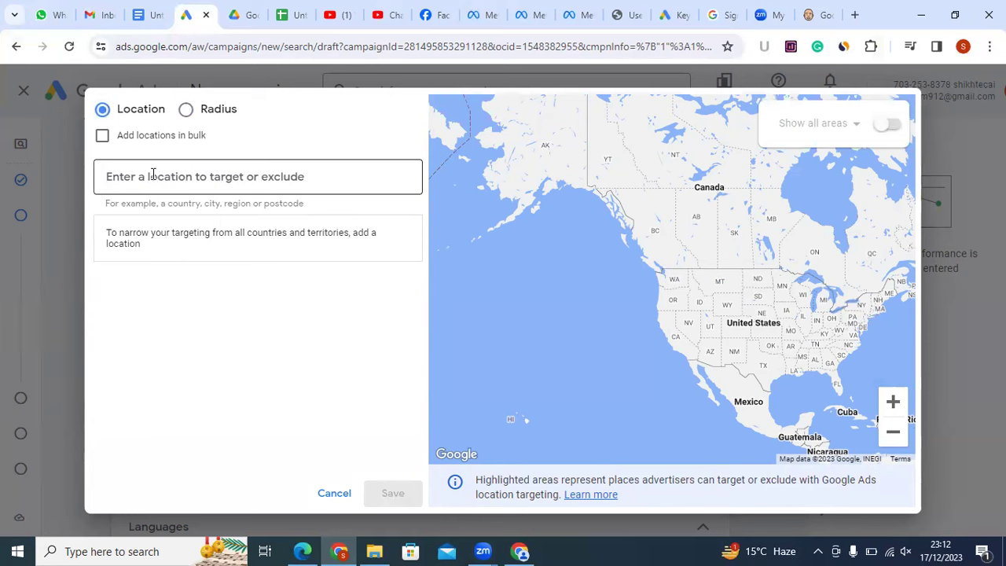
# Turn on bulk location entry and list usa and bangladesh on separate lines
pyautogui.click(102, 135)
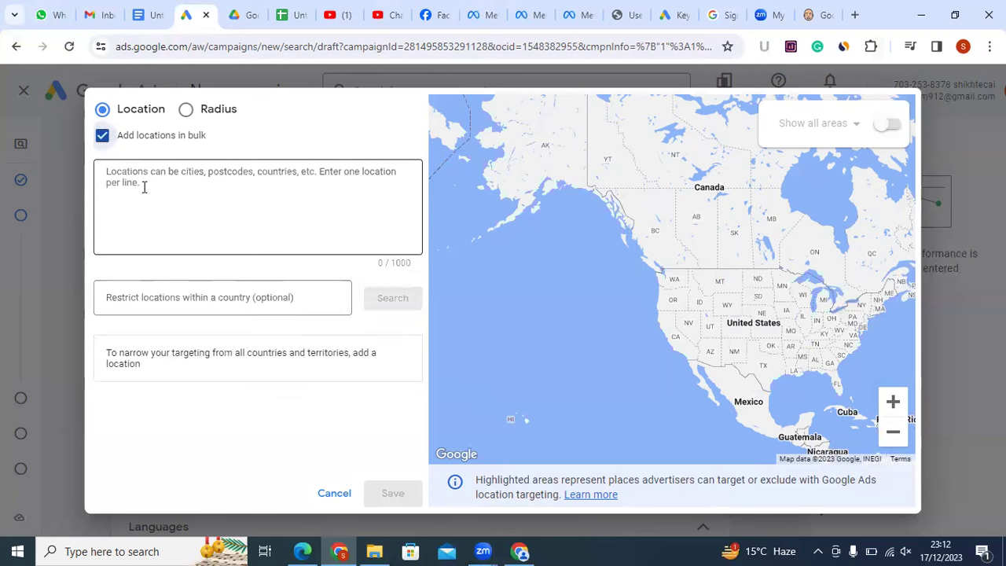
pyautogui.click(145, 185)
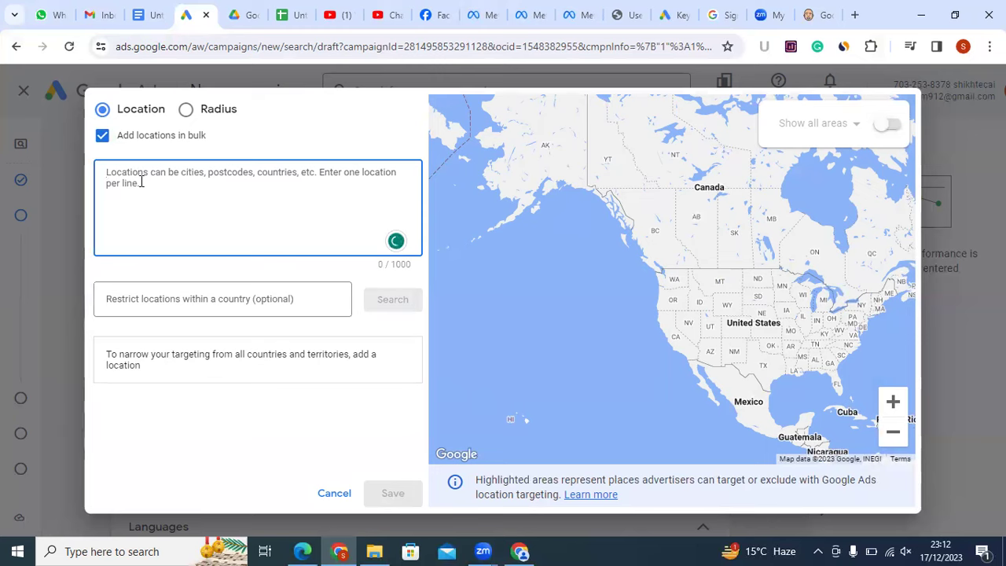
pyautogui.write('U')
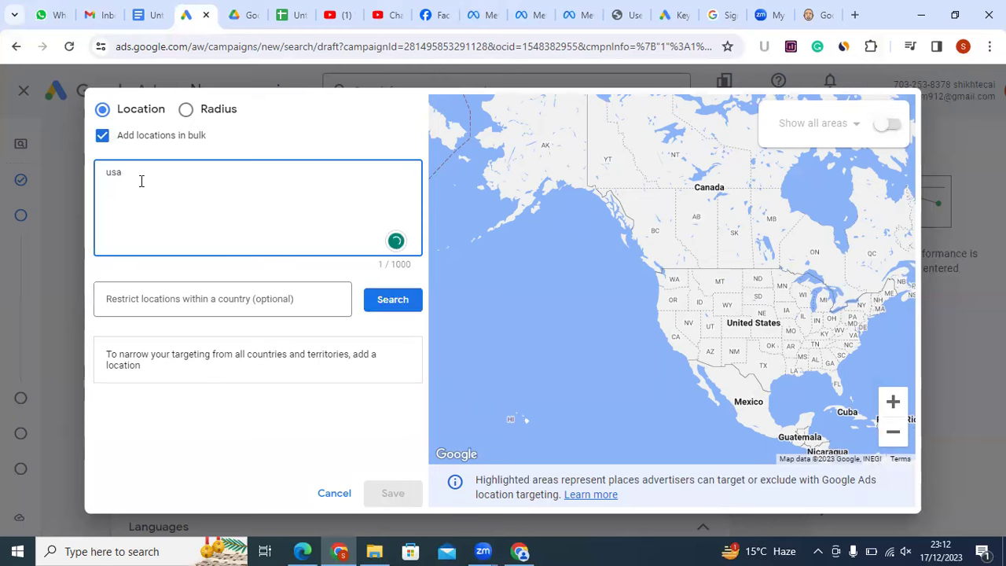
pyautogui.write('sa')
pyautogui.press('Return')
pyautogui.write('bangladesh')
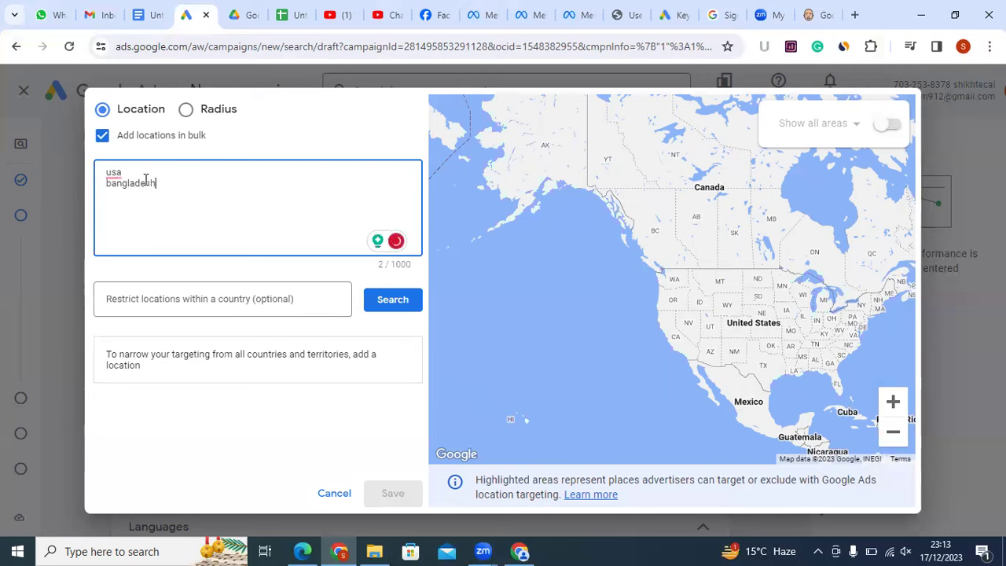
pyautogui.click(103, 144)
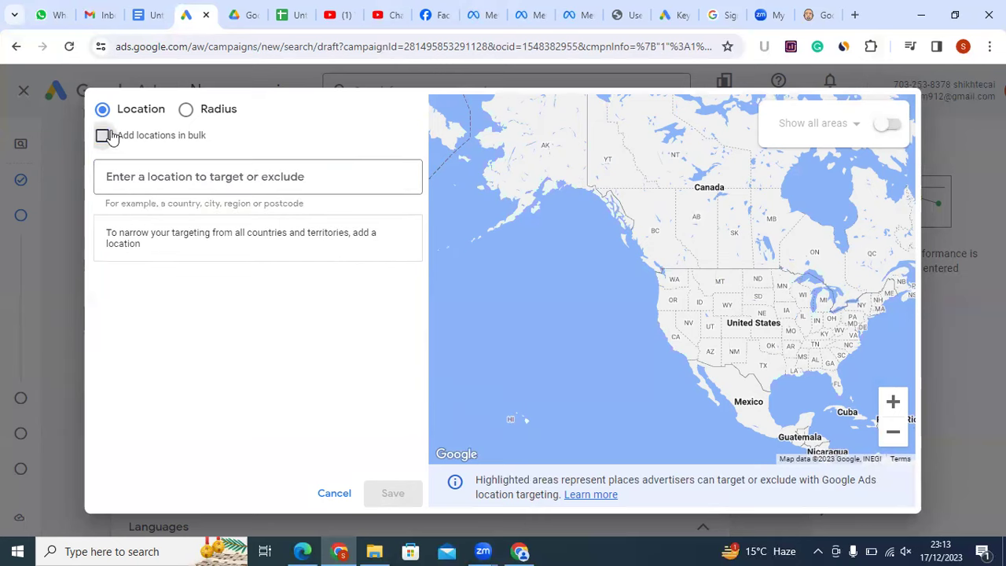
pyautogui.click(102, 137)
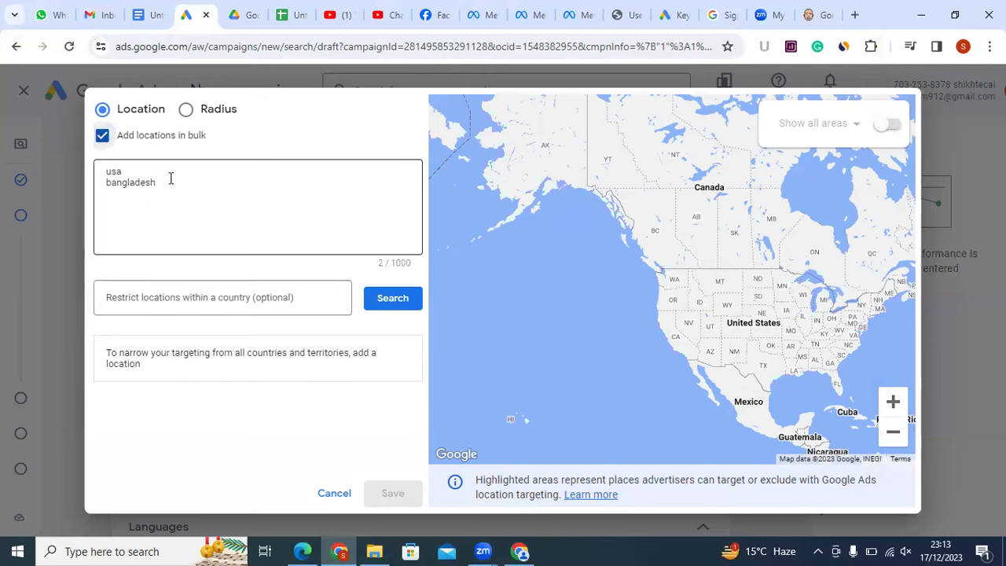
# Add india and pakistan on separate lines to the bulk location list
pyautogui.click(170, 182)
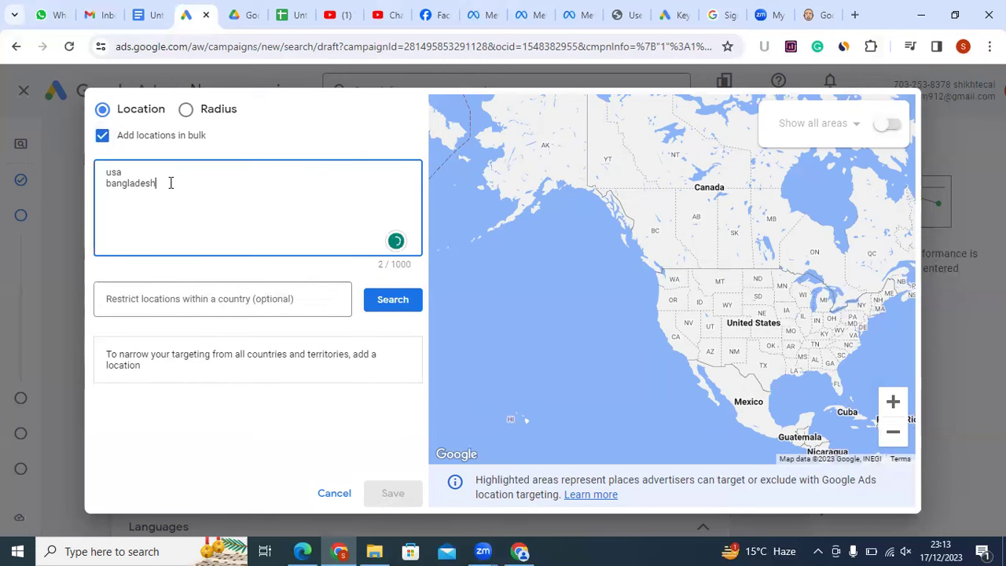
pyautogui.write('india')
pyautogui.press('Return')
pyautogui.write('pakistan')
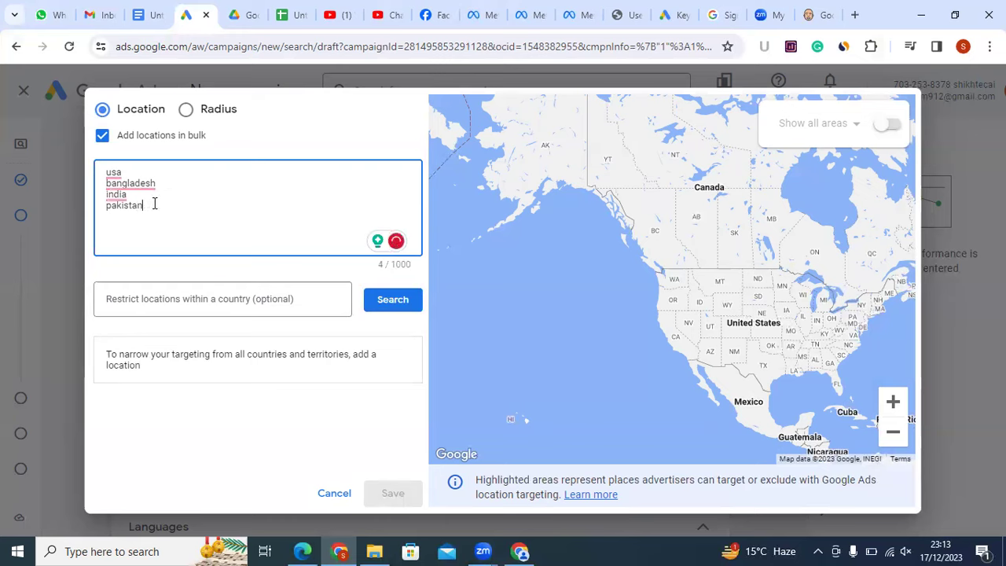
pyautogui.hotkey('ctrl', 'a')
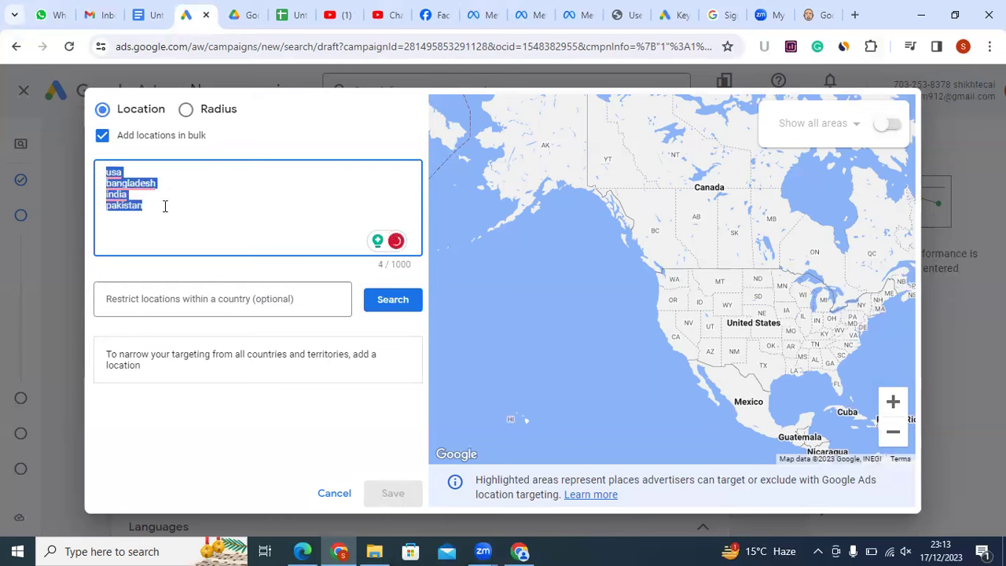
pyautogui.click(243, 183)
pyautogui.click(164, 209)
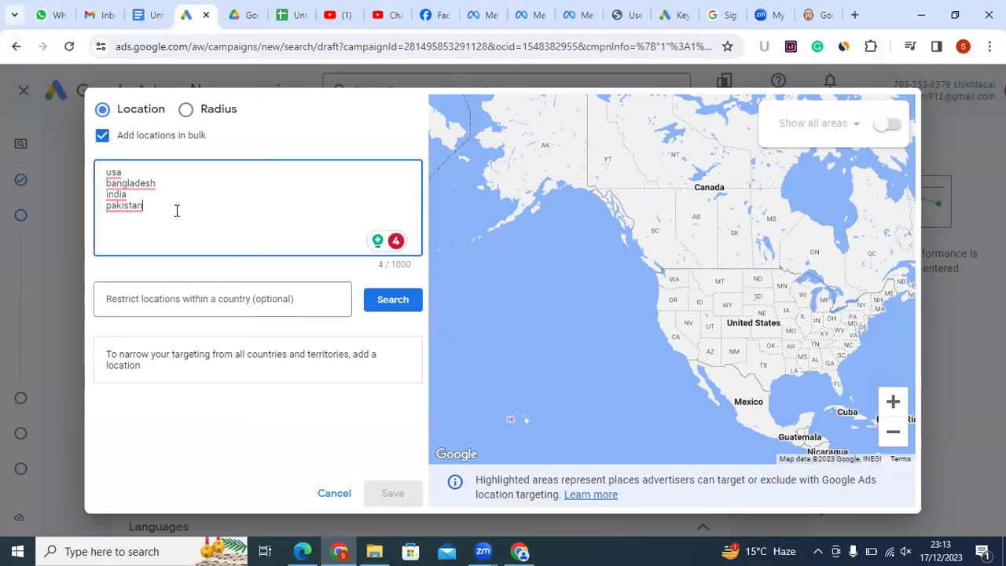
# Search for the bulk-listed locations, target all the matched countries, and save the location targeting
pyautogui.click(390, 305)
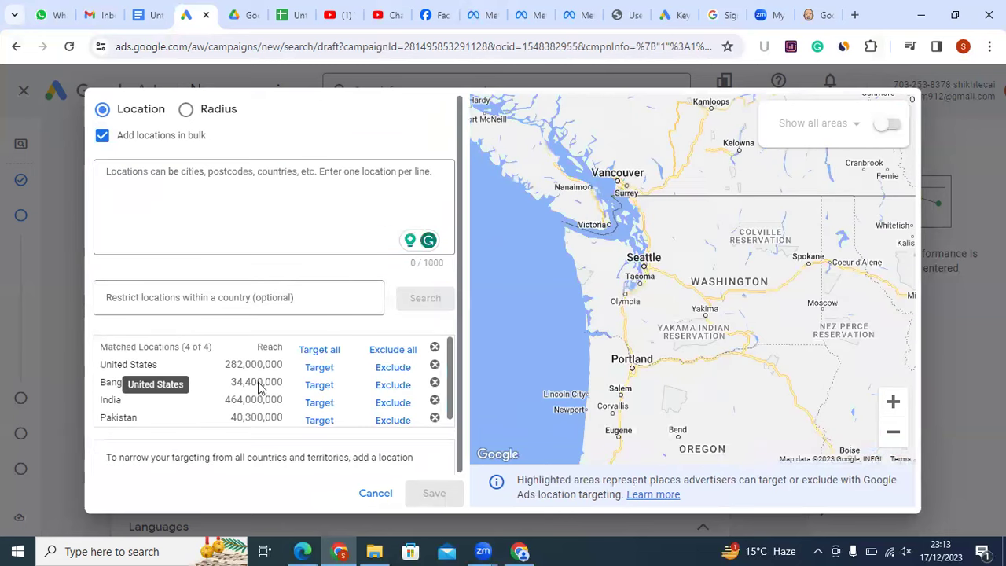
pyautogui.click(319, 350)
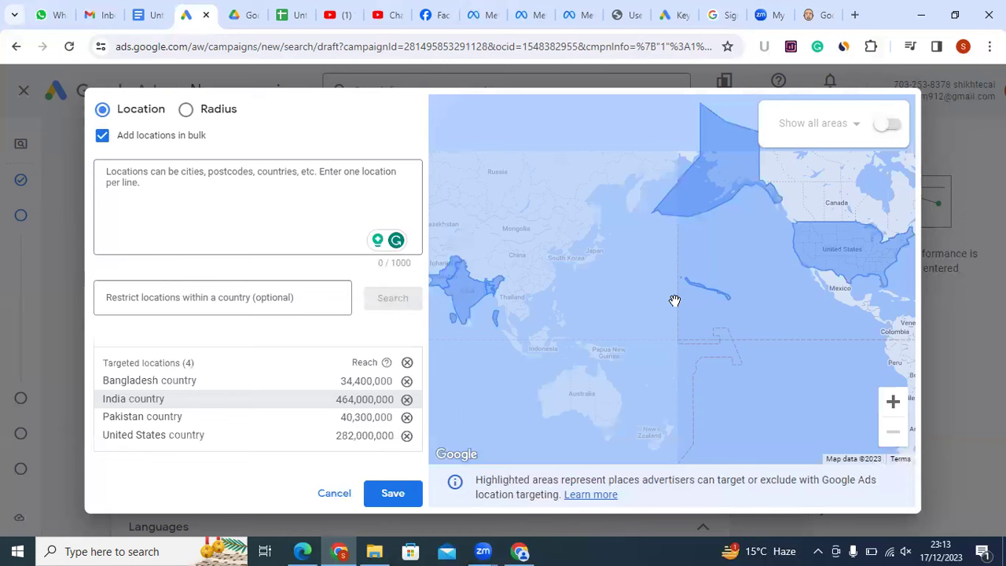
pyautogui.scroll(-3, 682, 304)
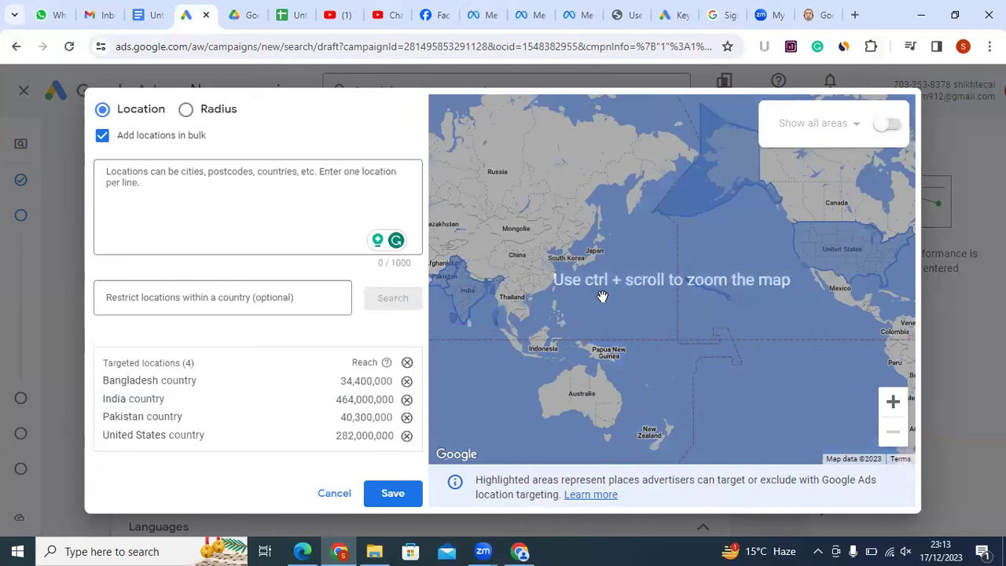
pyautogui.scroll(-2, 604, 294)
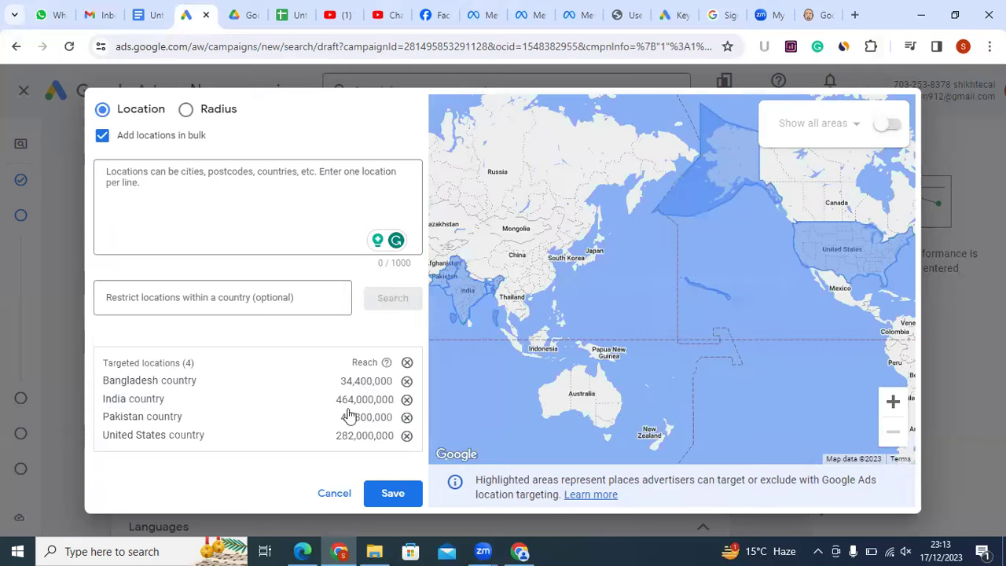
pyautogui.click(384, 493)
pyautogui.scroll(-2, 310, 423)
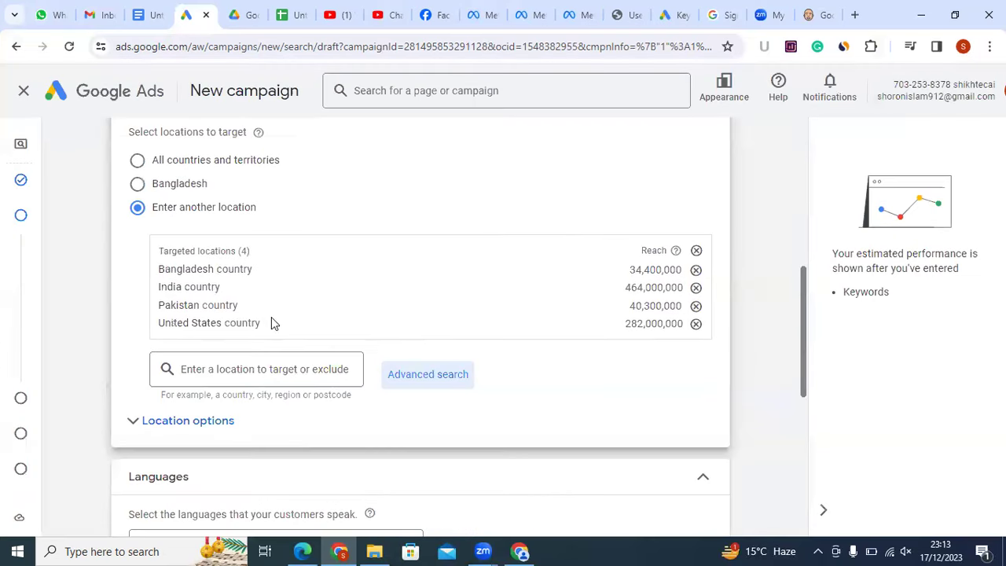
# Reopen the advanced location search and remove United States, Pakistan, India and Bangladesh from the targeted locations
pyautogui.moveTo(158, 268); pyautogui.dragTo(289, 326)
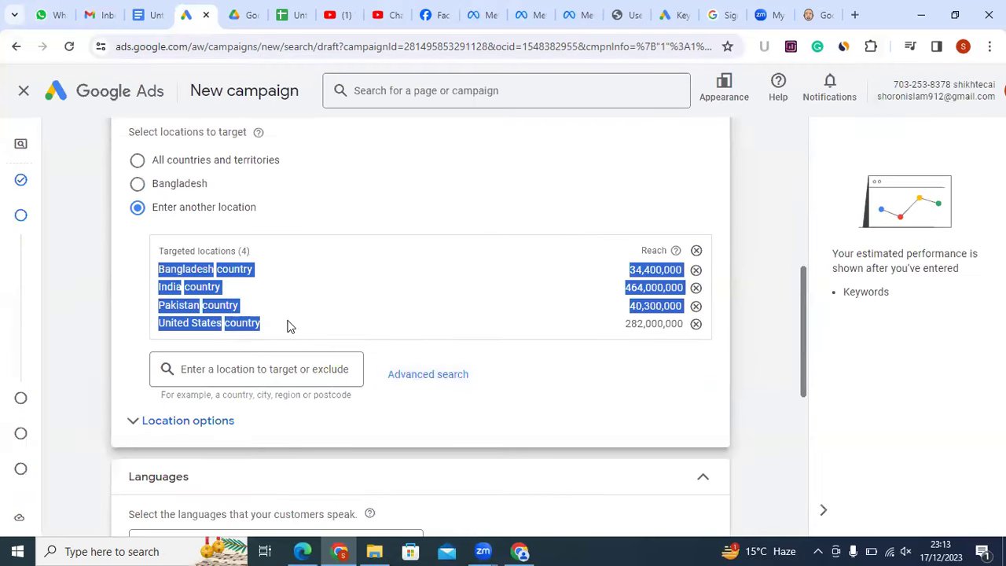
pyautogui.click(182, 296)
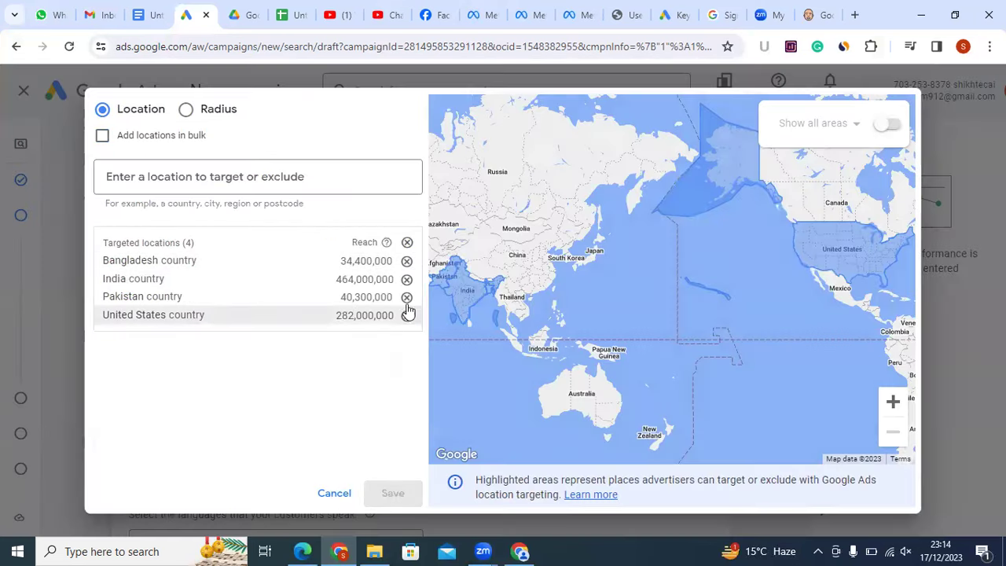
pyautogui.click(406, 315)
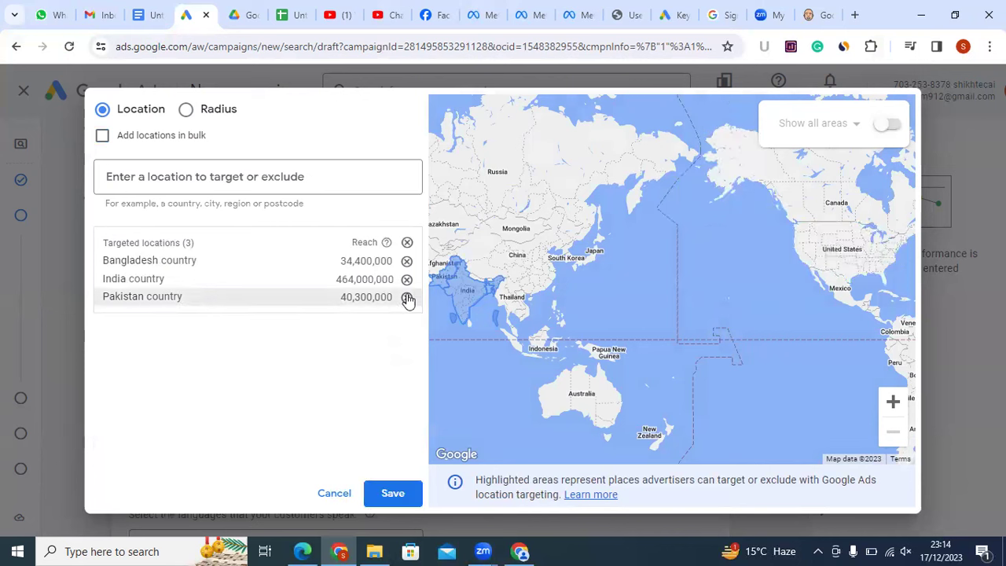
pyautogui.click(407, 297)
pyautogui.click(406, 279)
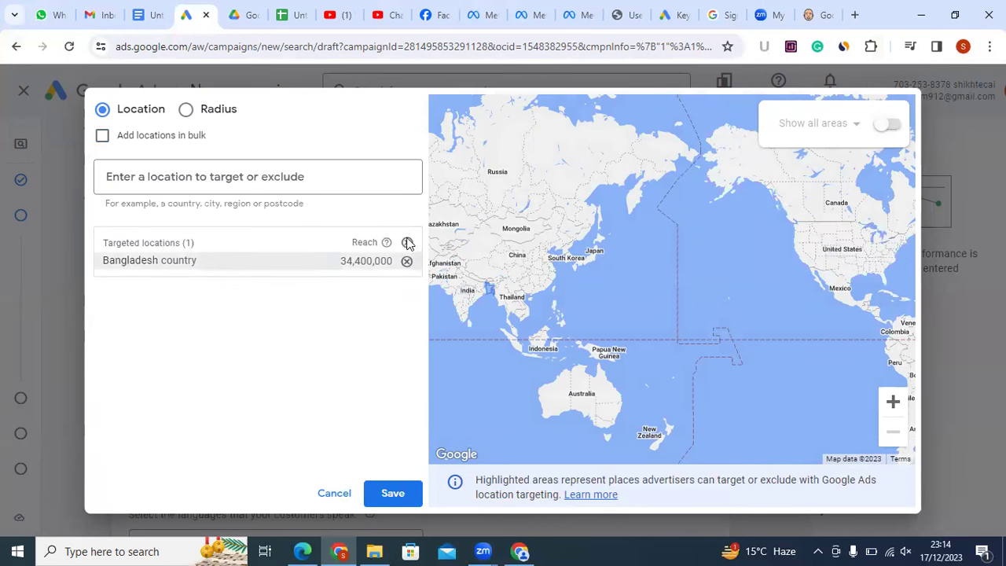
pyautogui.click(407, 244)
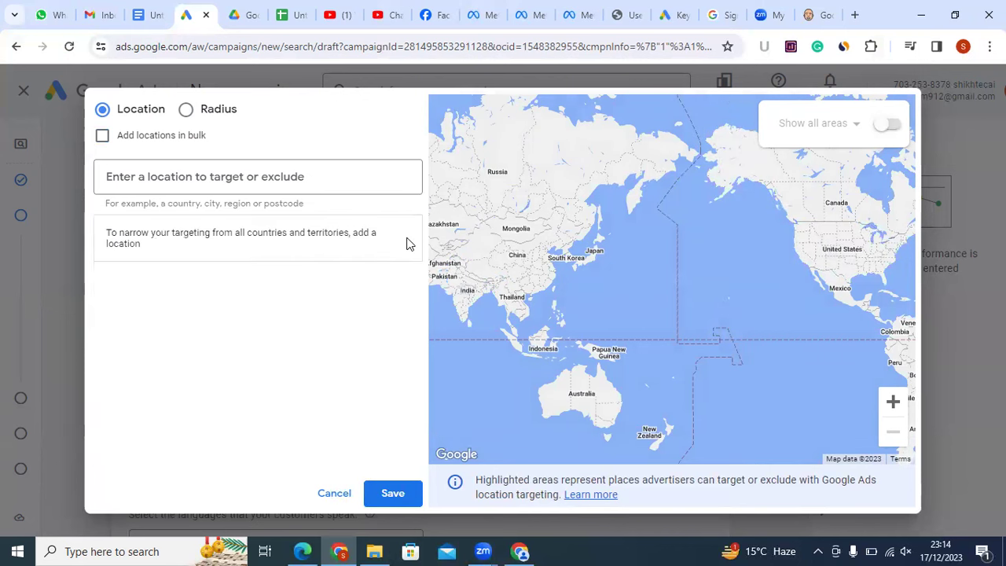
# Switch to radius targeting, search for "mirpur 10", and target 20 mi around Mirpur 10 Roundabout, Dhaka
pyautogui.click(187, 112)
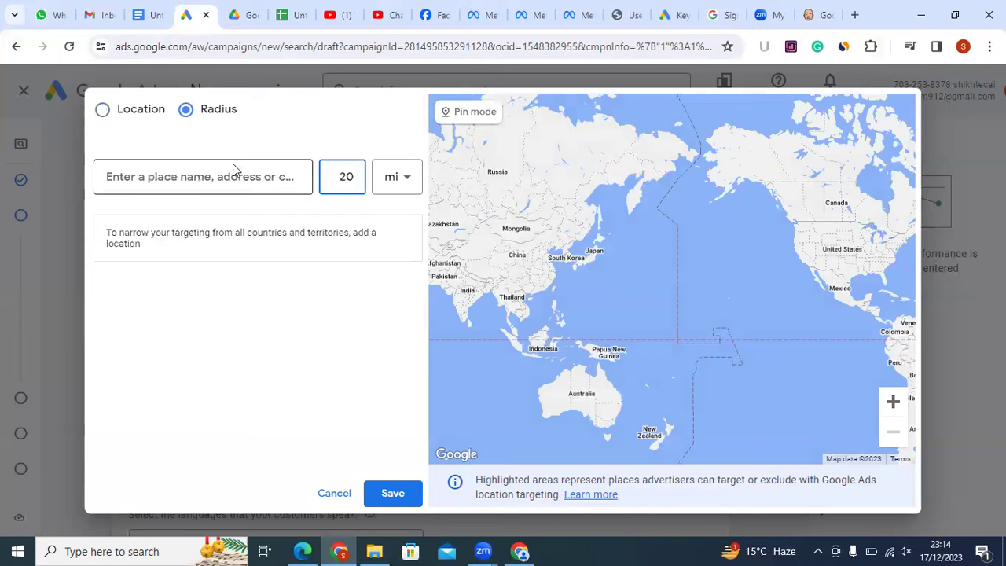
pyautogui.click(141, 176)
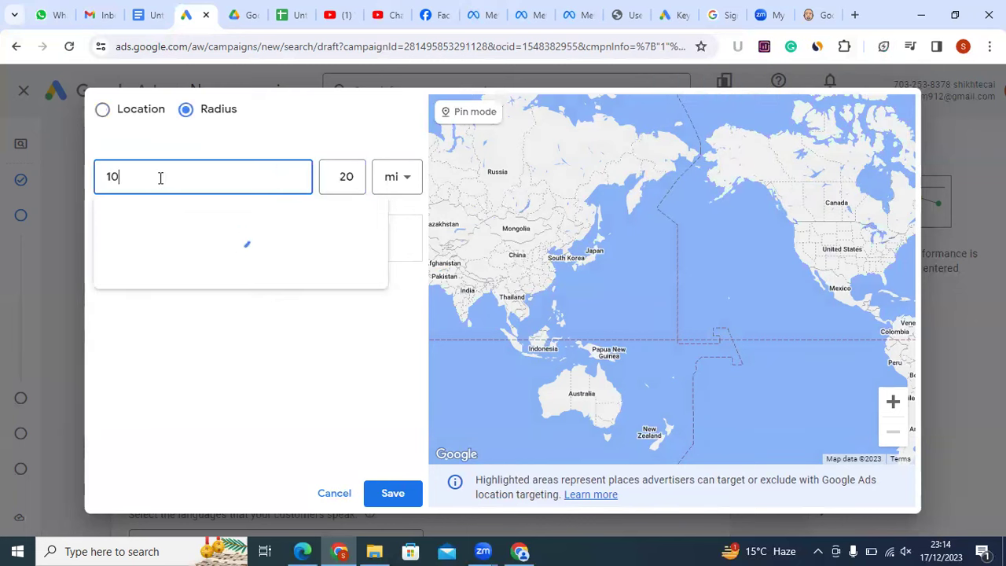
pyautogui.doubleClick(108, 177)
pyautogui.write('m')
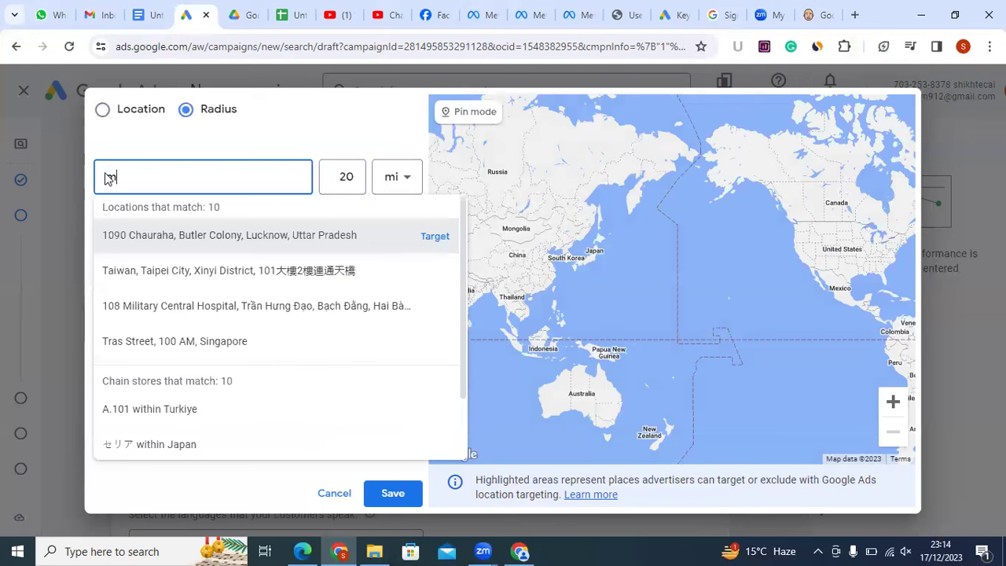
pyautogui.write('irp')
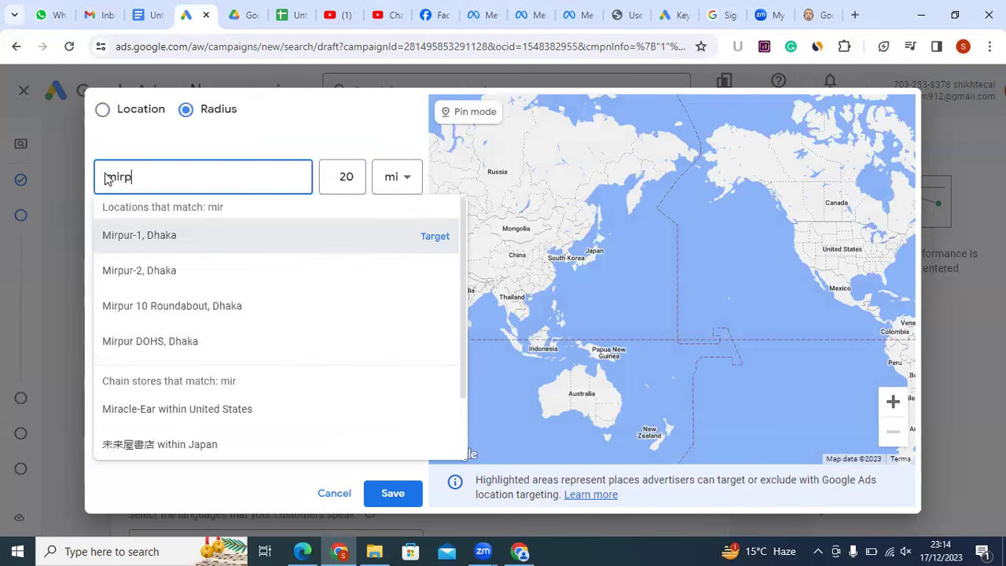
pyautogui.write('ur 10')
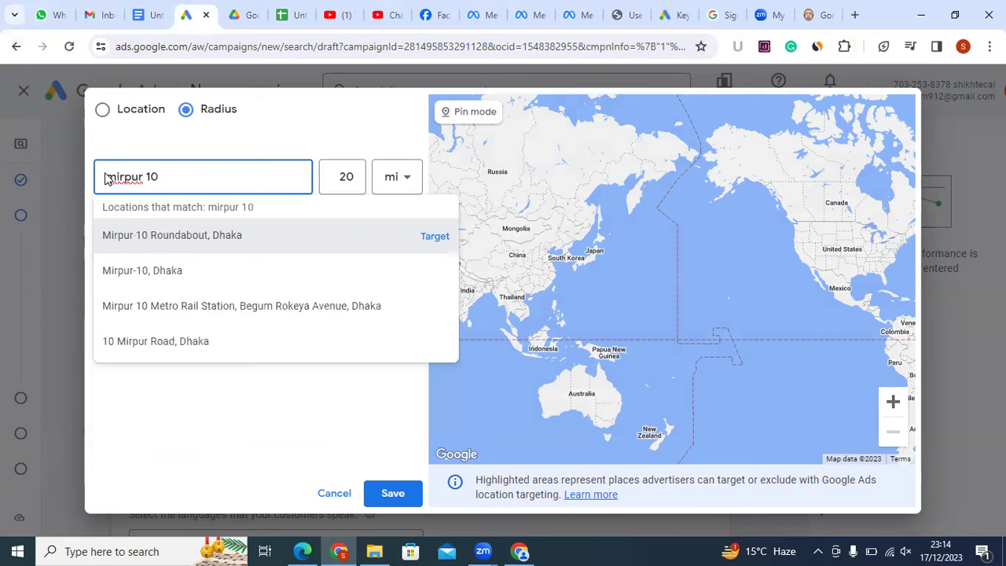
pyautogui.click(192, 244)
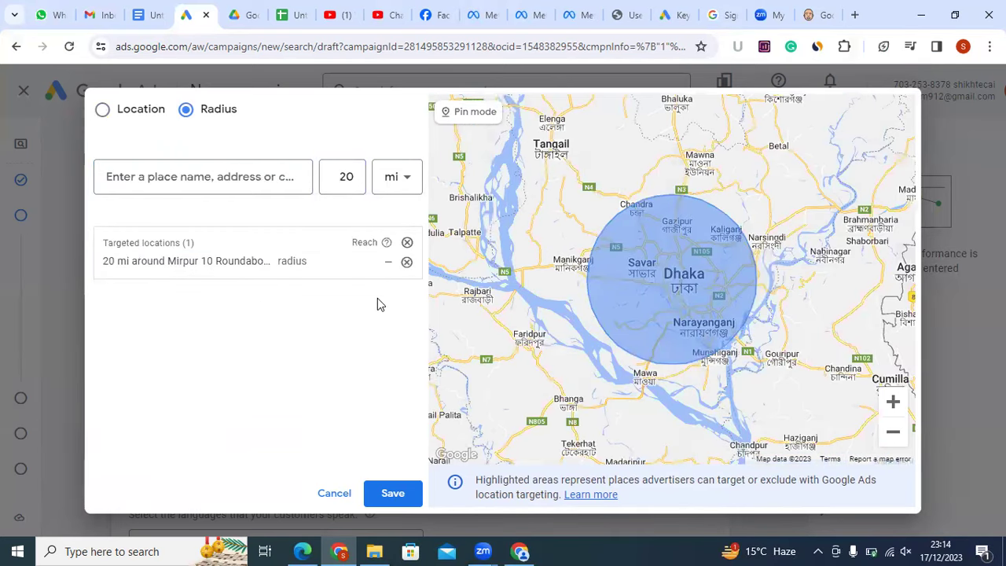
pyautogui.press('XF86MonBrightnessDown')
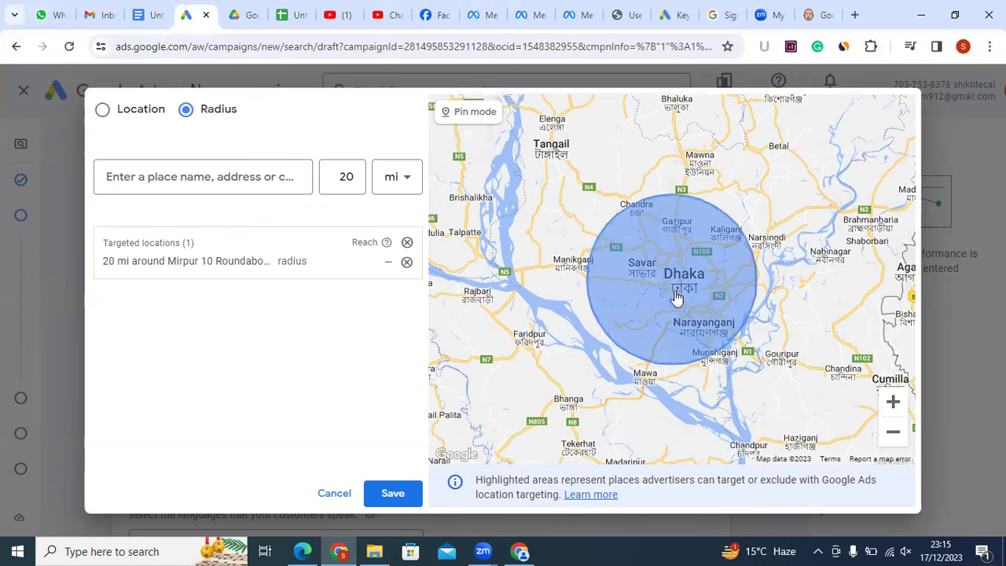
# Open the target radius around Mirpur 10 Roundabout for editing
pyautogui.click(317, 262)
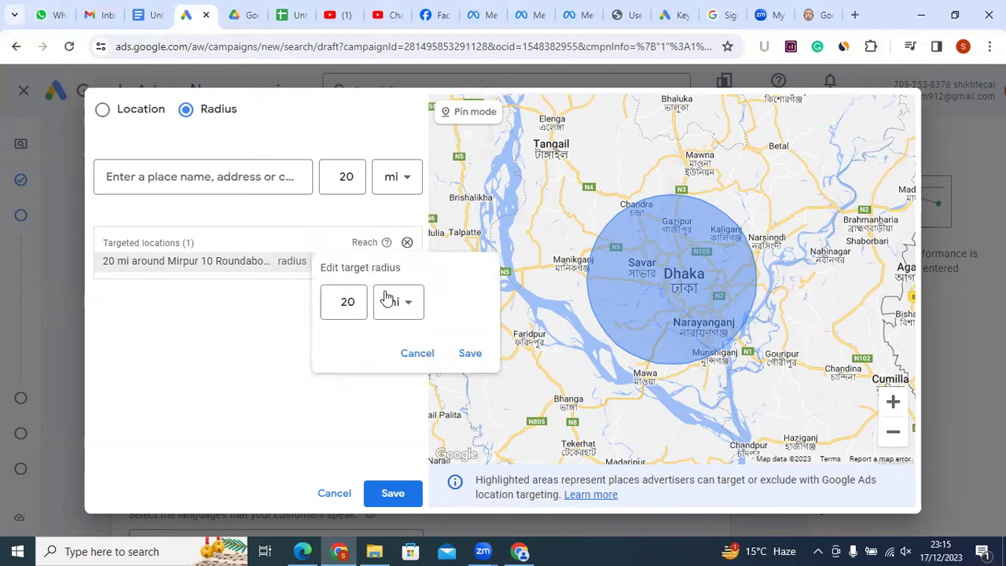
pyautogui.click(358, 301)
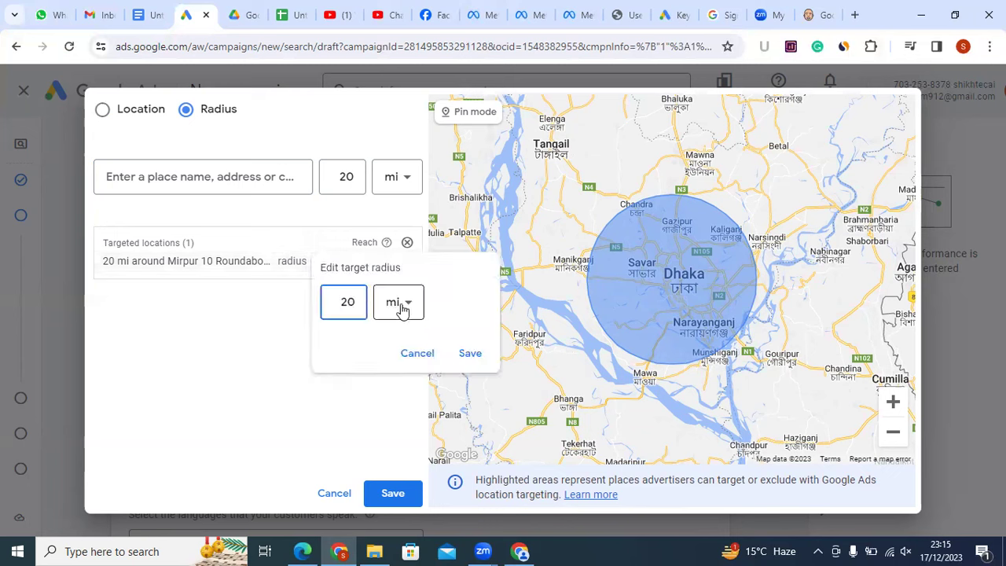
# Set the target radius around Mirpur 10 Roundabout to 5 km and save it
pyautogui.doubleClick(348, 301)
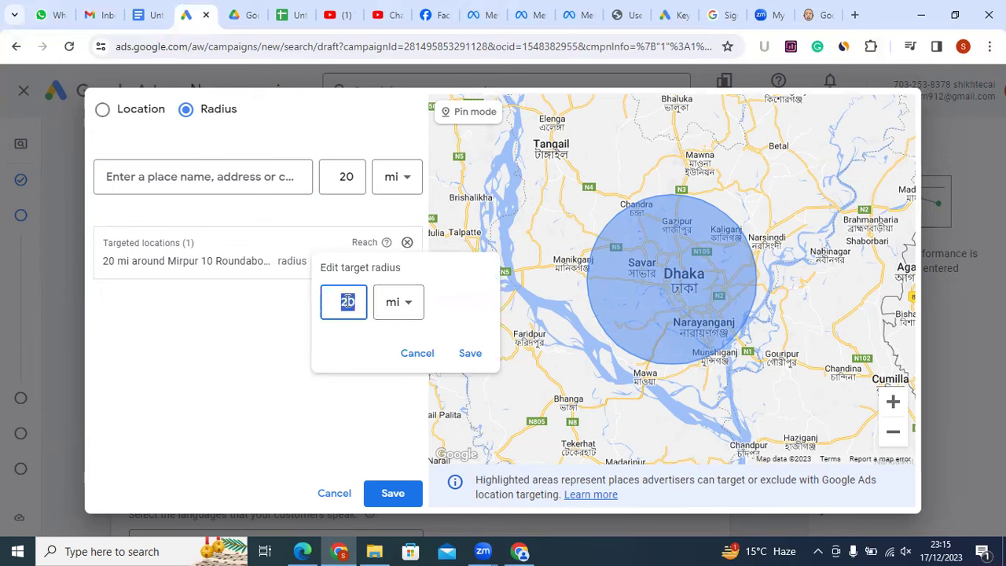
pyautogui.write('5')
pyautogui.click(388, 308)
pyautogui.click(393, 356)
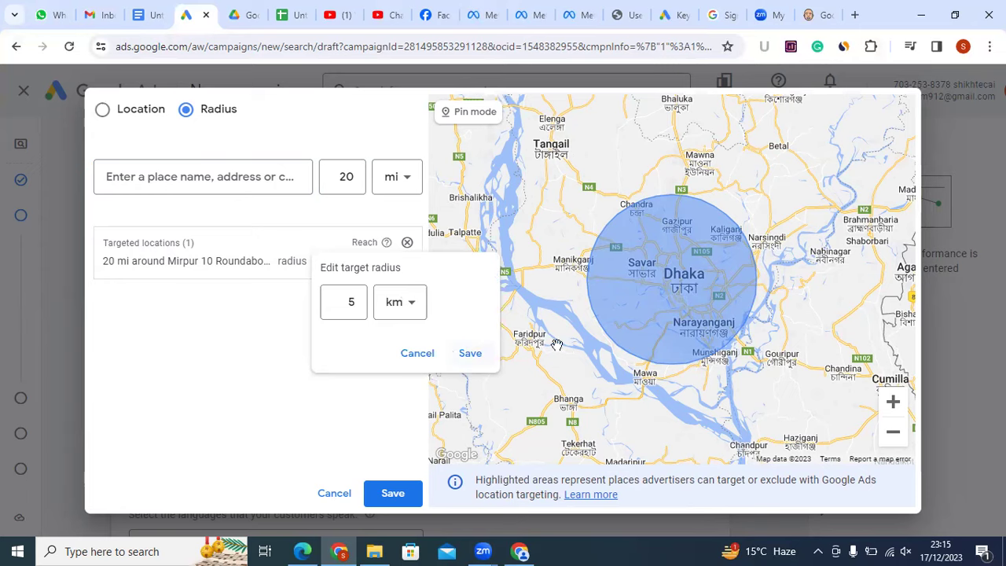
pyautogui.click(470, 353)
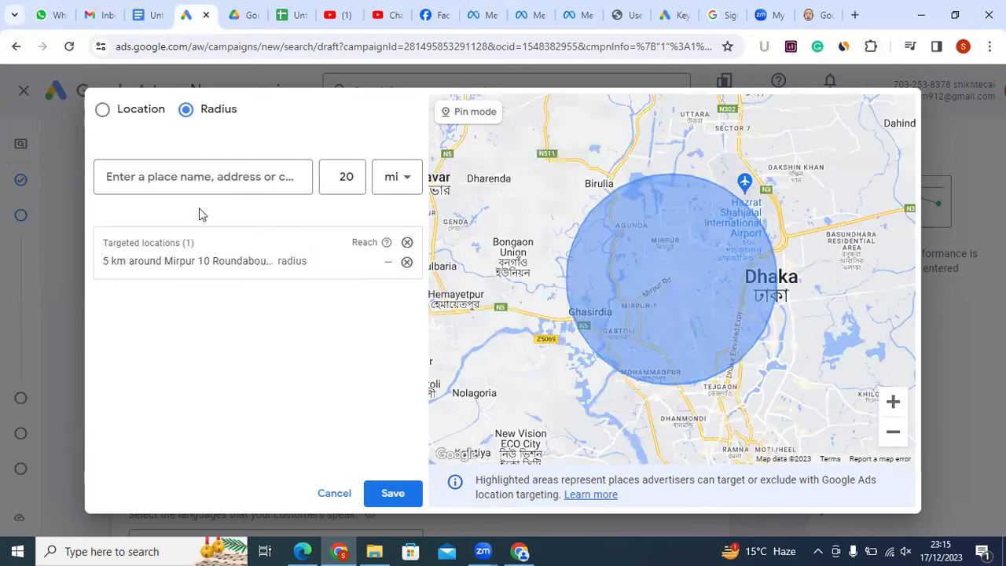
# Replace the Mirpur 10 Roundabout target with a radius target around Sultan's Dine | Mirpur, Dhaka
pyautogui.click(406, 263)
pyautogui.click(179, 172)
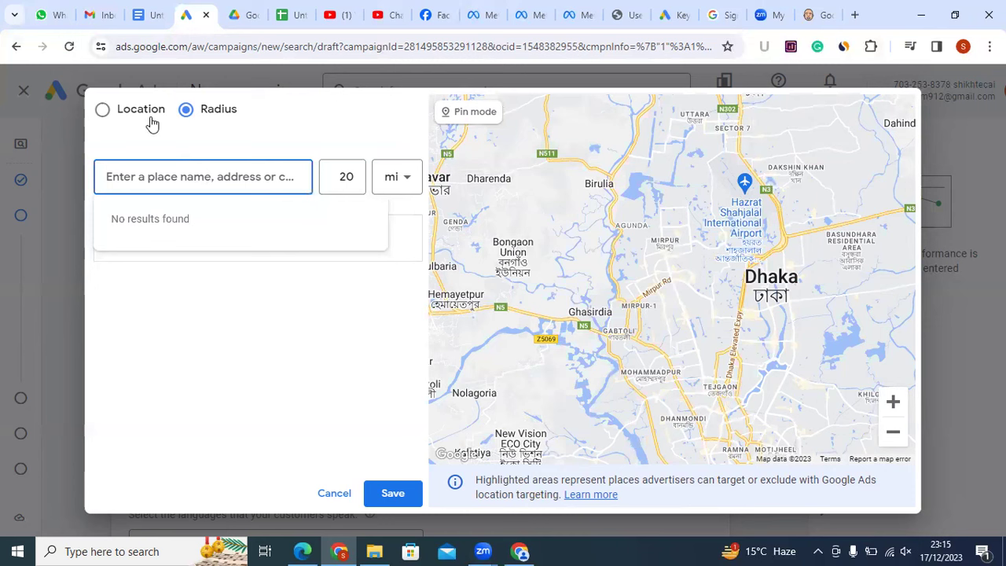
pyautogui.write('sult')
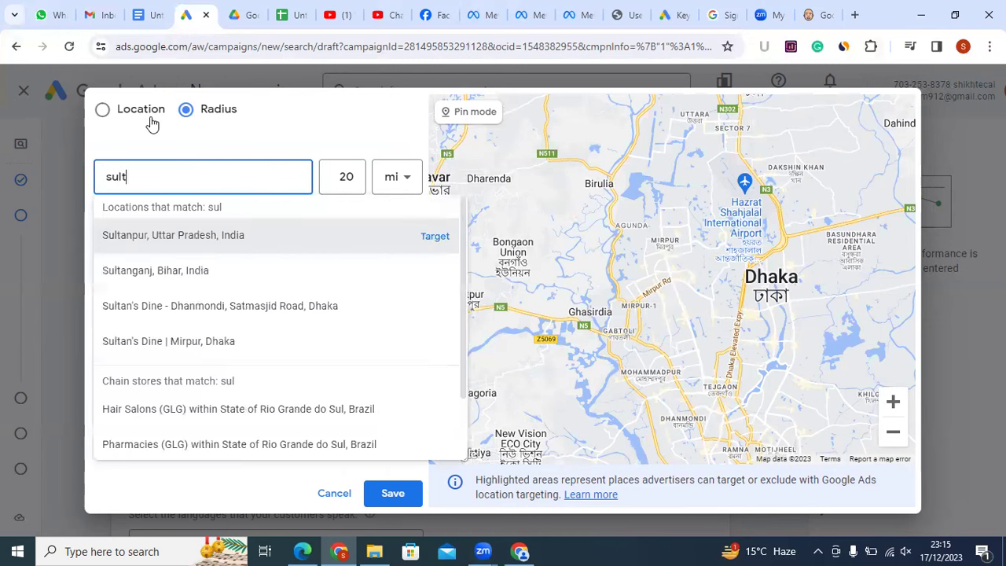
pyautogui.write('an')
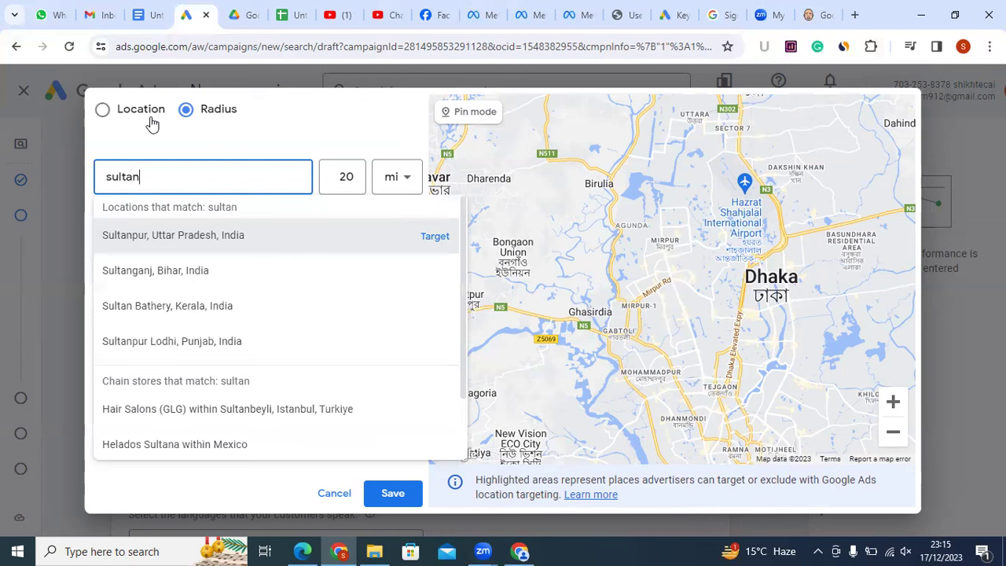
pyautogui.write(' d')
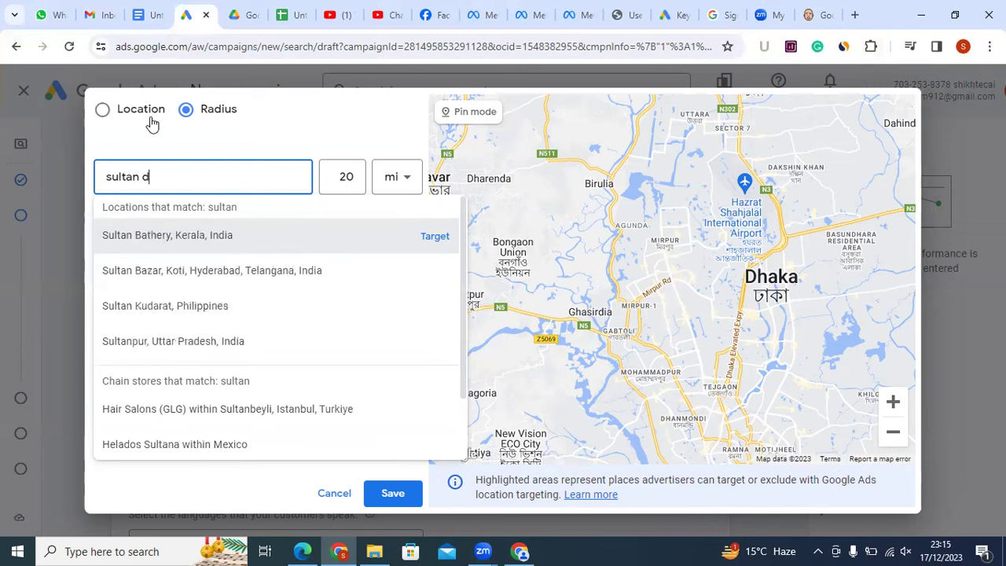
pyautogui.write('ine ')
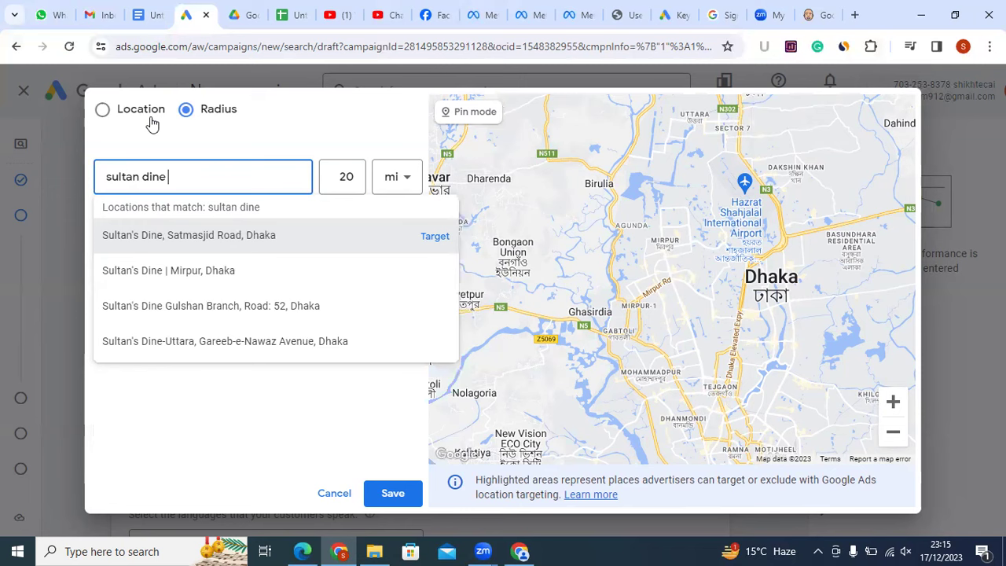
pyautogui.write('mirpur')
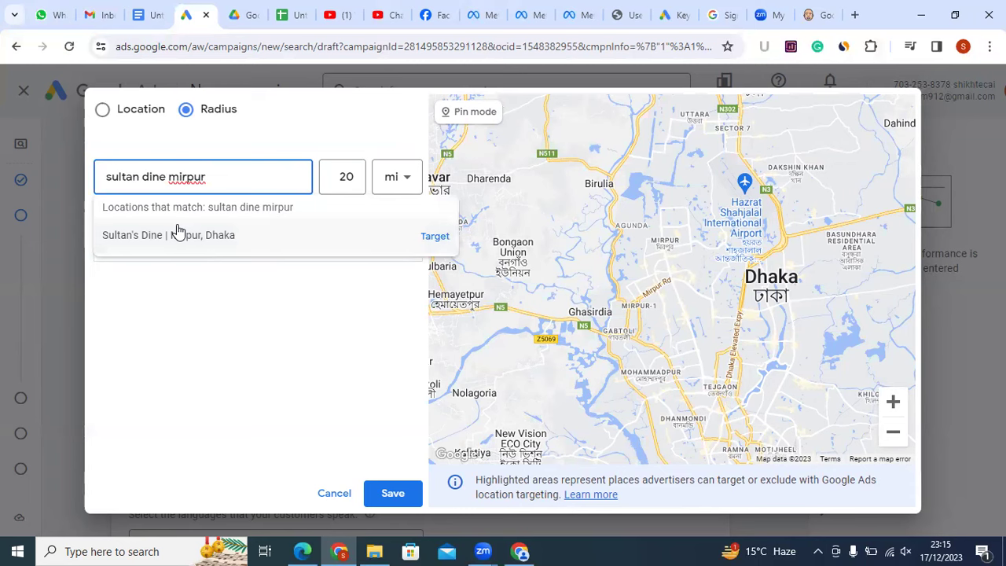
pyautogui.click(230, 238)
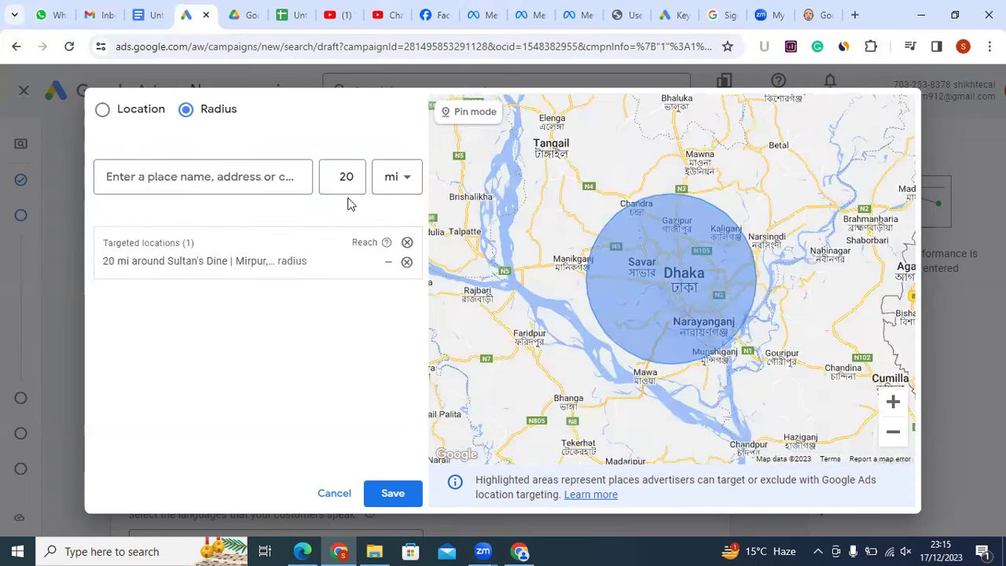
# Set the target radius around Sultan's Dine | Mirpur to 5 km and save it
pyautogui.click(395, 181)
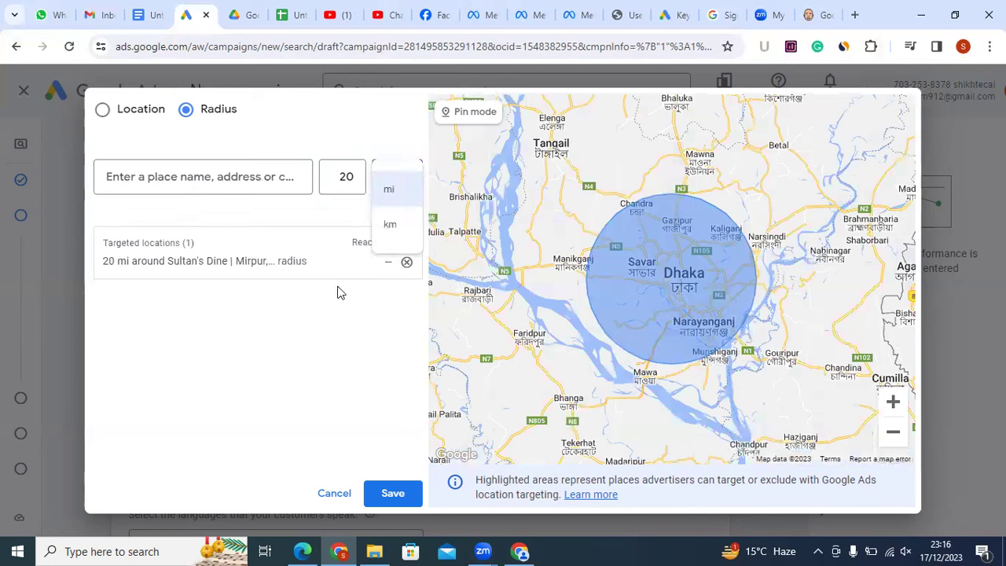
pyautogui.click(284, 261)
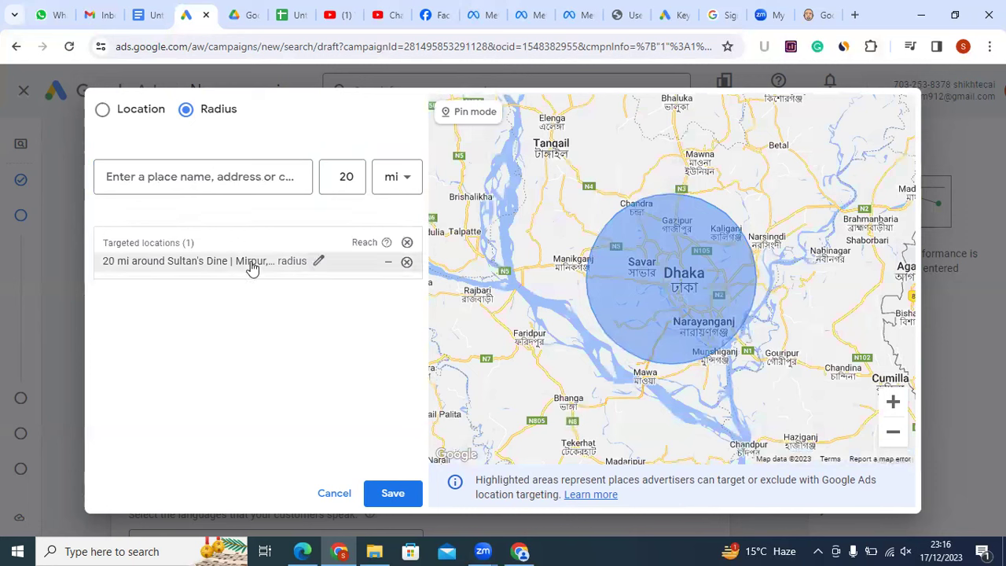
pyautogui.click(318, 262)
pyautogui.click(359, 306)
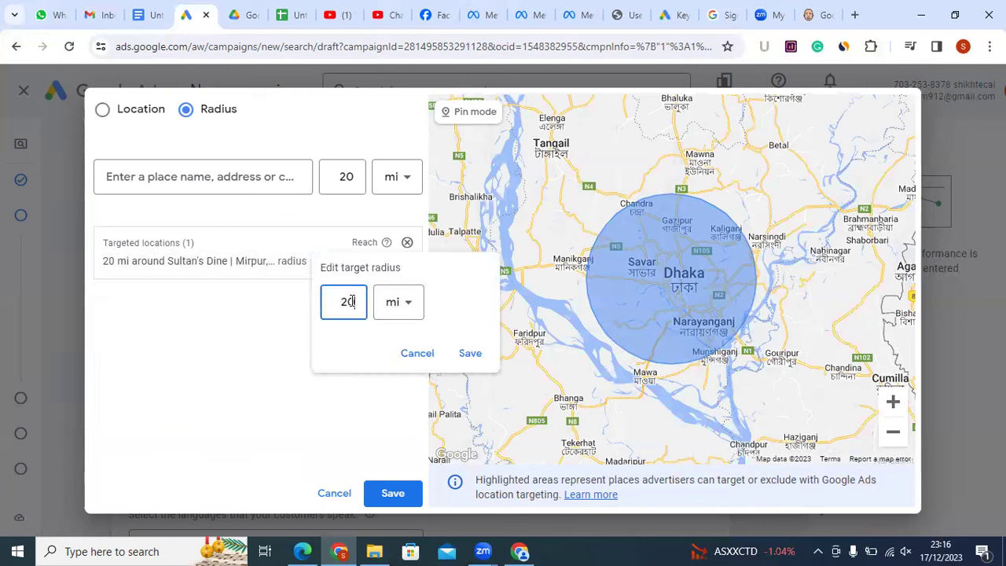
pyautogui.doubleClick(352, 301)
pyautogui.press('BackSpace')
pyautogui.write('5')
pyautogui.click(404, 303)
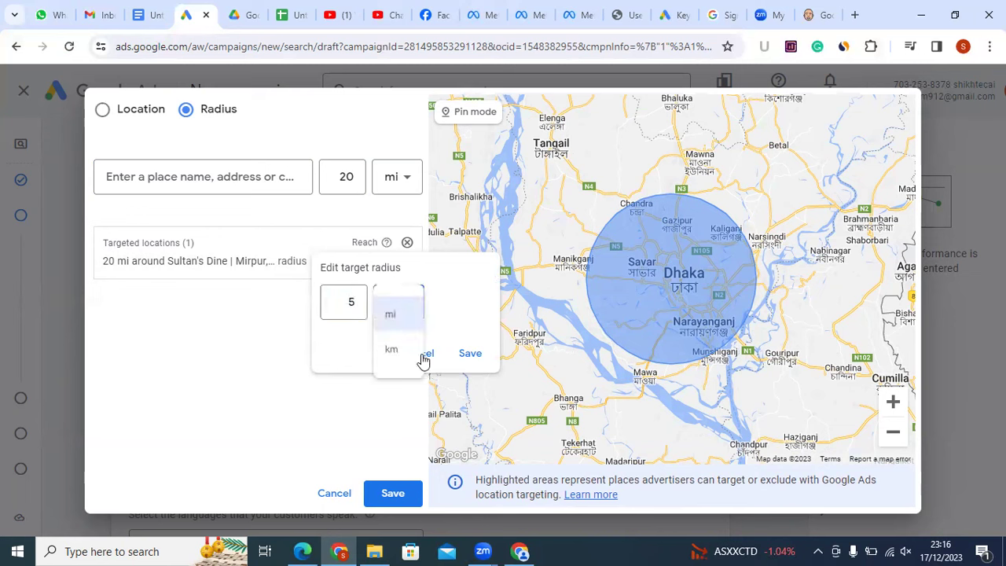
pyautogui.click(395, 349)
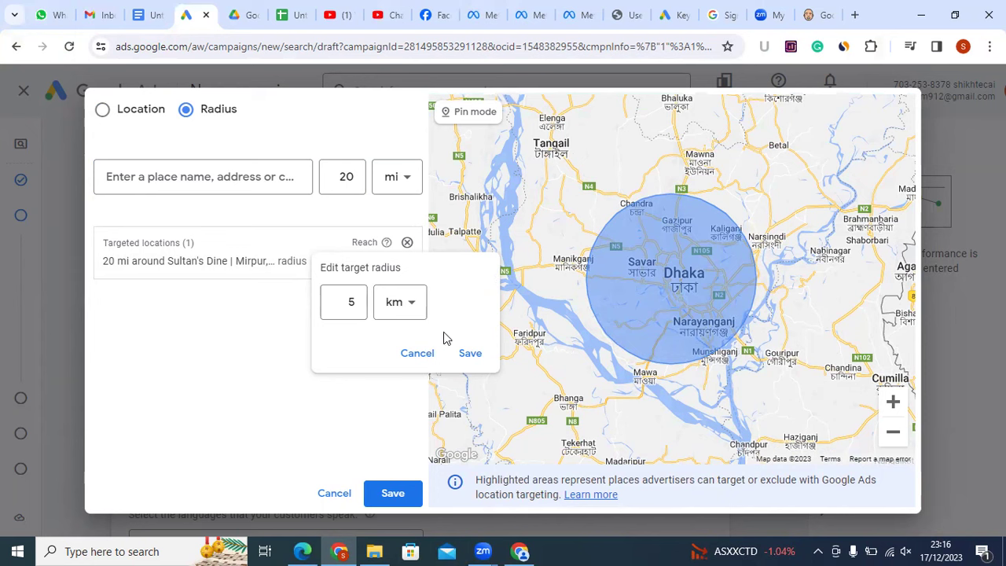
pyautogui.doubleClick(353, 301)
pyautogui.press('BackSpace')
pyautogui.write('5')
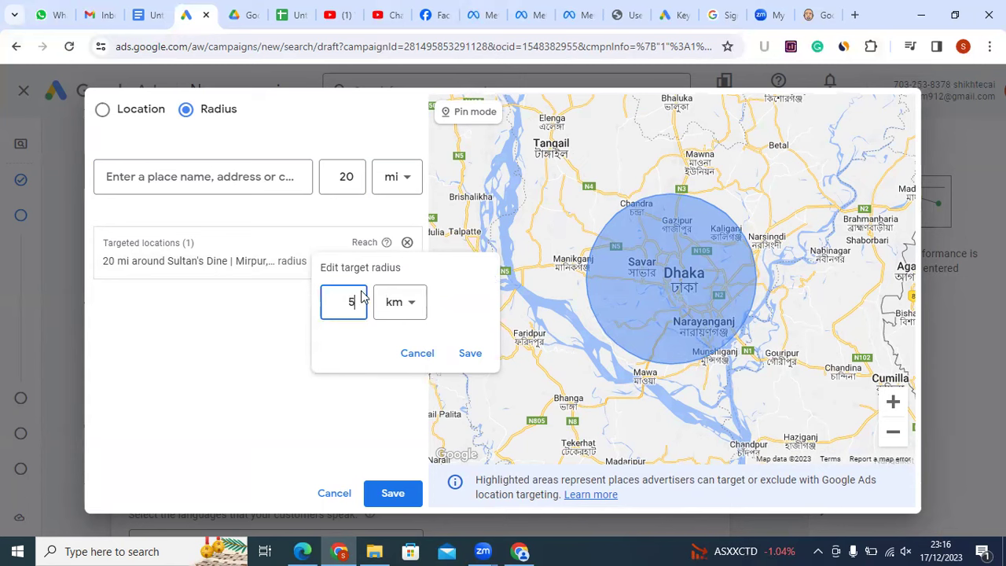
pyautogui.click(471, 354)
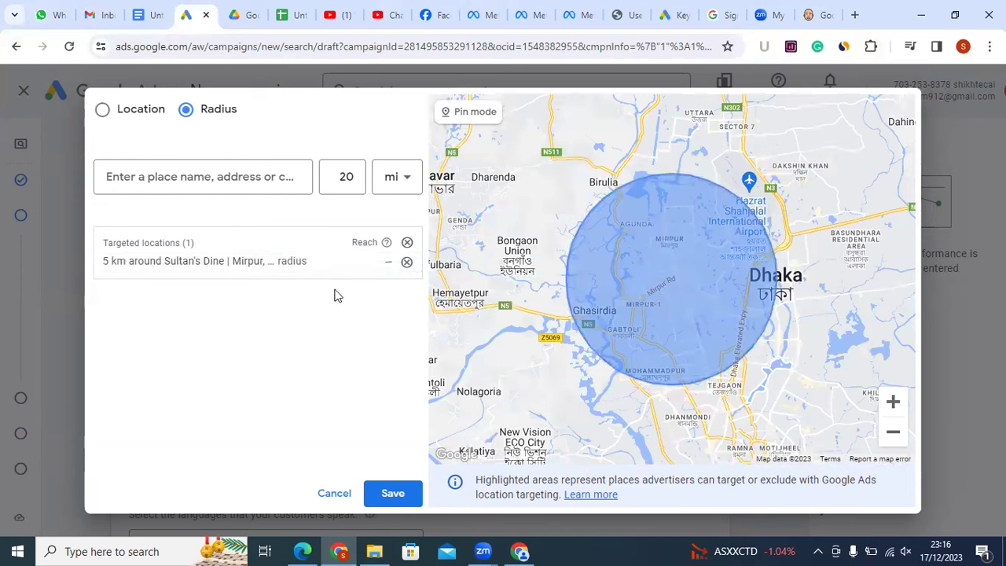
pyautogui.click(319, 264)
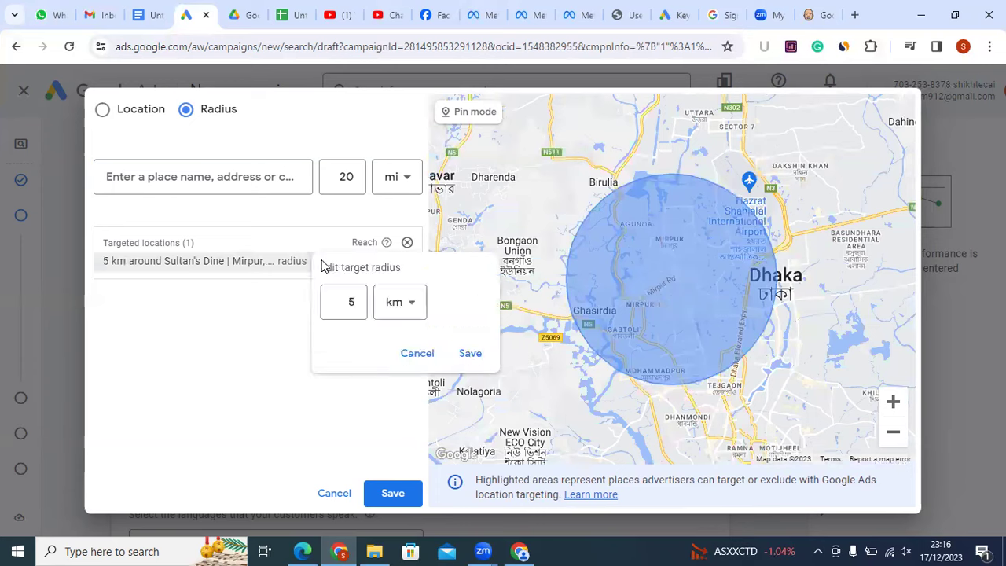
pyautogui.click(363, 306)
pyautogui.click(354, 307)
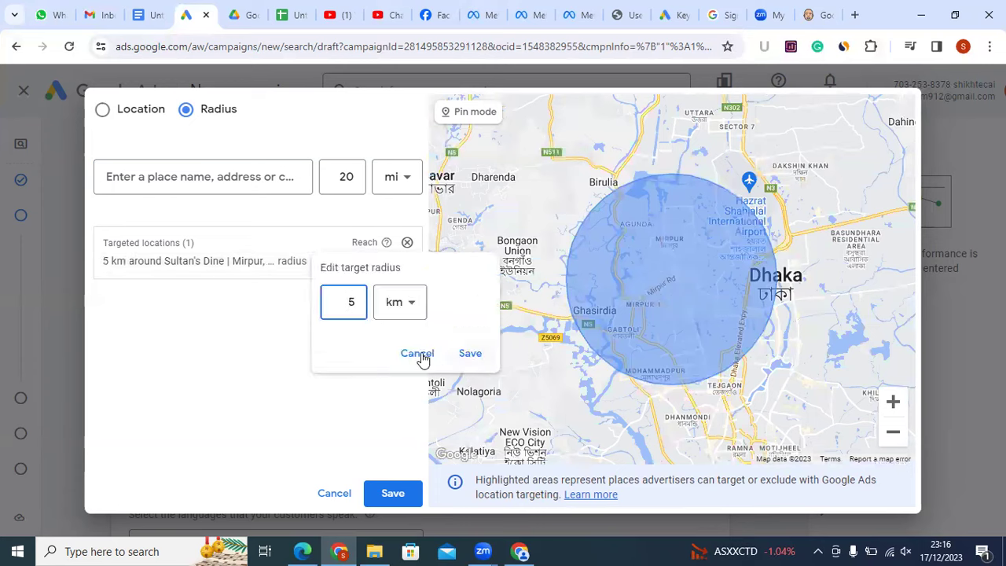
pyautogui.click(265, 351)
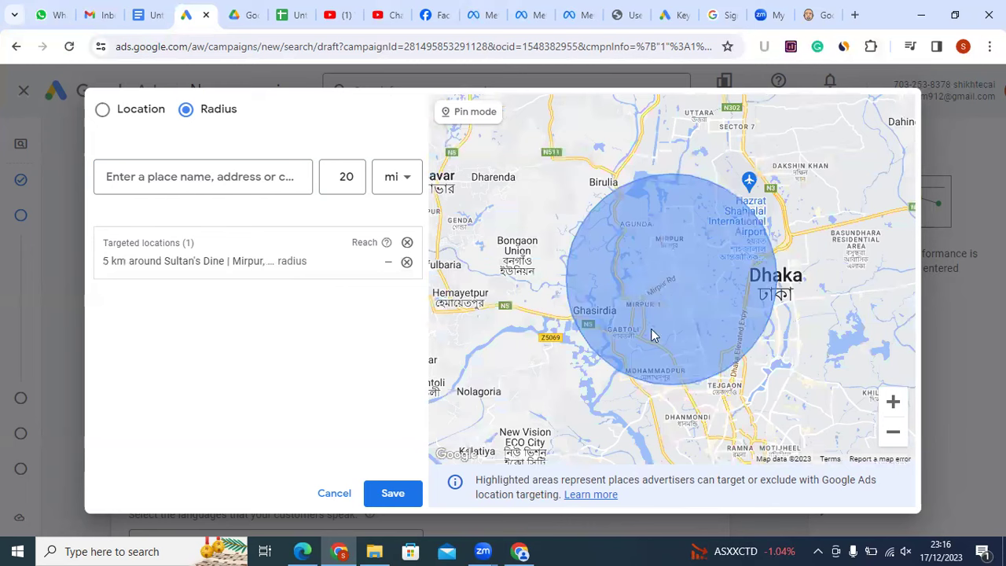
# Remove the radius target around Sultan's Dine | Mirpur from the targeted locations
pyautogui.click(405, 261)
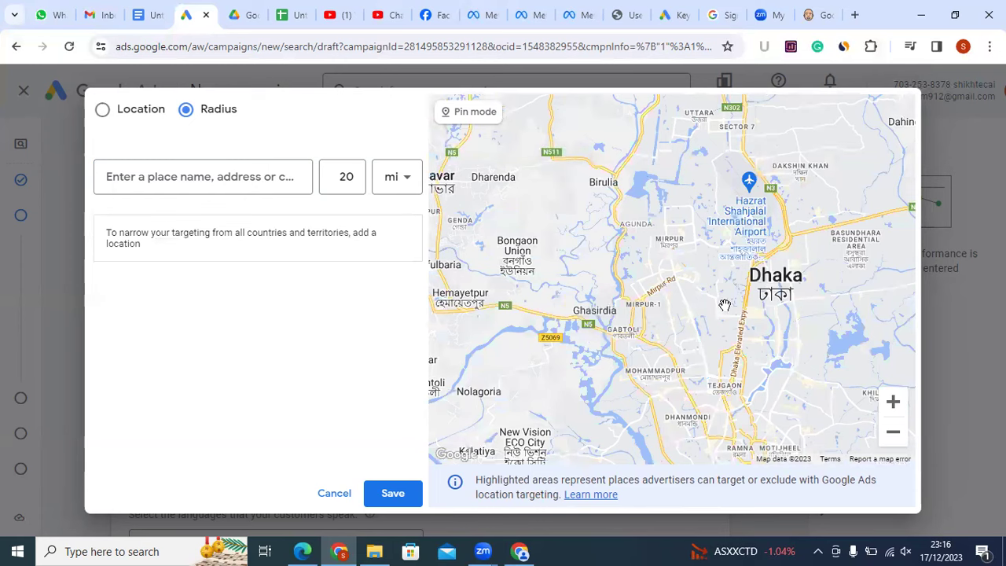
# Examine the Mirpur area on the targeting map, covering Pallabi, Mirpur 11, Mirpur 10 and Mirpur DOHS
pyautogui.moveTo(688, 256); pyautogui.dragTo(642, 260)
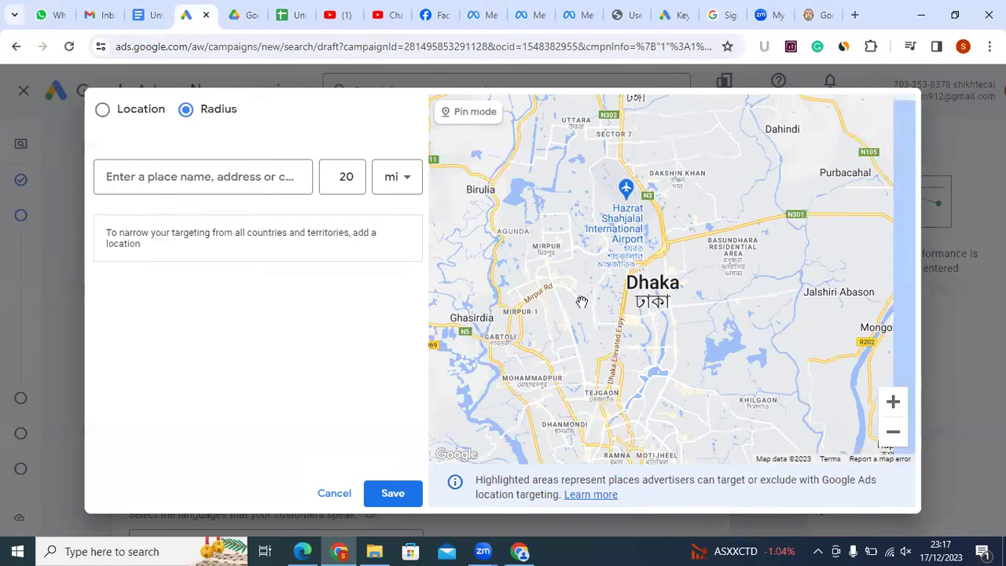
pyautogui.scroll(-2, 687, 330)
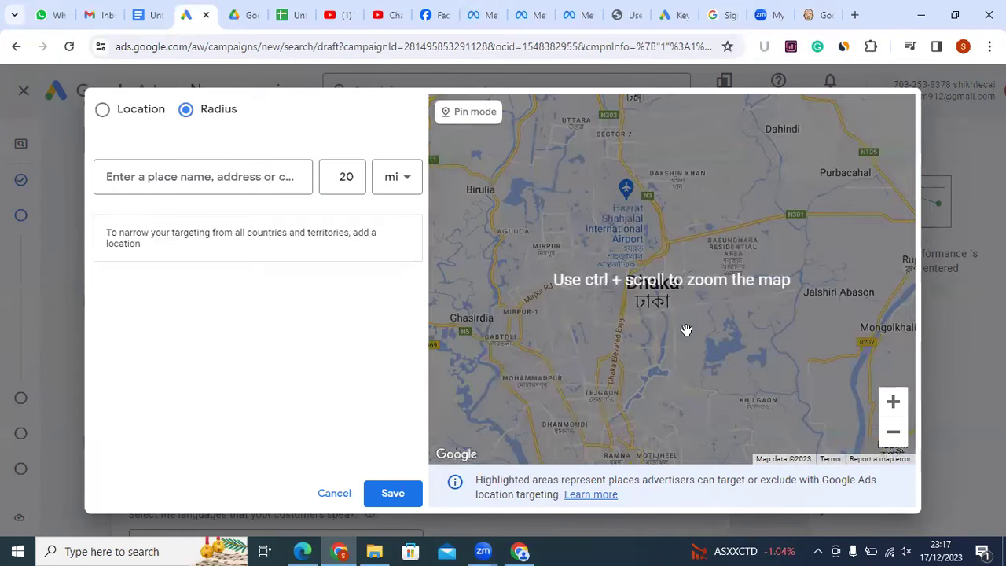
pyautogui.click(893, 401)
pyautogui.moveTo(627, 316); pyautogui.dragTo(702, 362)
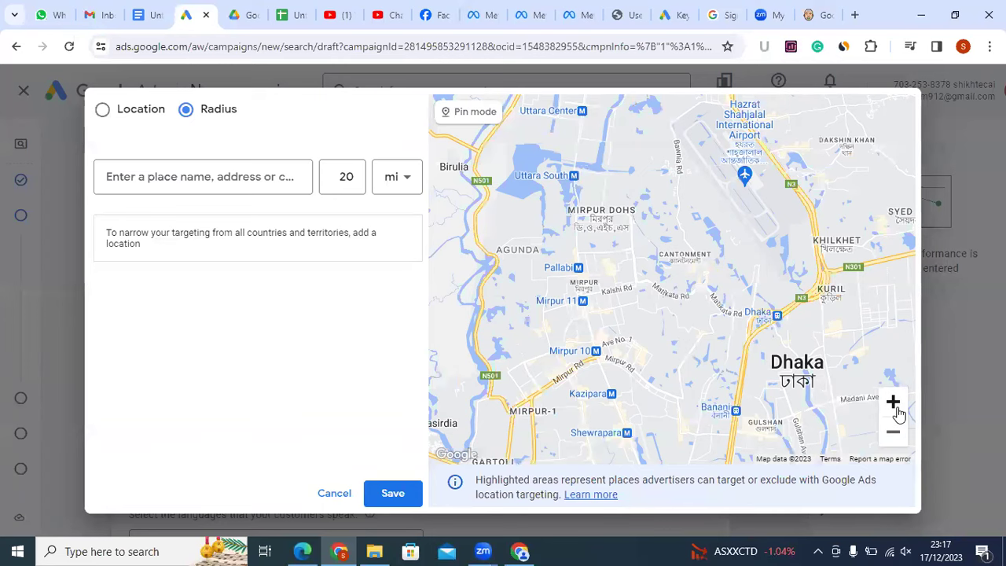
pyautogui.click(894, 403)
pyautogui.moveTo(539, 301); pyautogui.dragTo(613, 315)
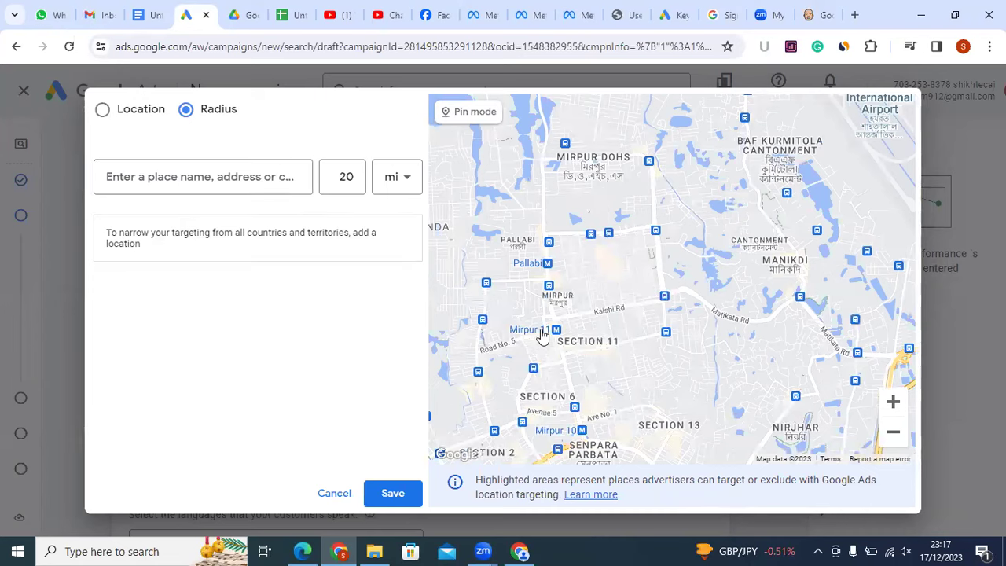
pyautogui.moveTo(666, 314); pyautogui.dragTo(662, 259)
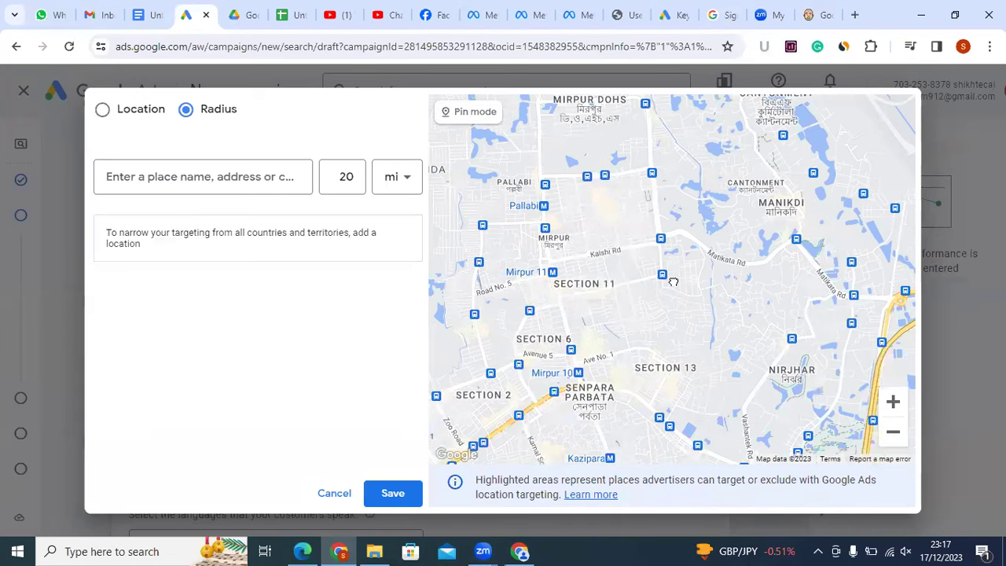
pyautogui.moveTo(704, 411); pyautogui.dragTo(629, 307)
pyautogui.moveTo(731, 376); pyautogui.dragTo(767, 394)
pyautogui.moveTo(695, 305); pyautogui.dragTo(692, 364)
pyautogui.moveTo(565, 294); pyautogui.dragTo(604, 305)
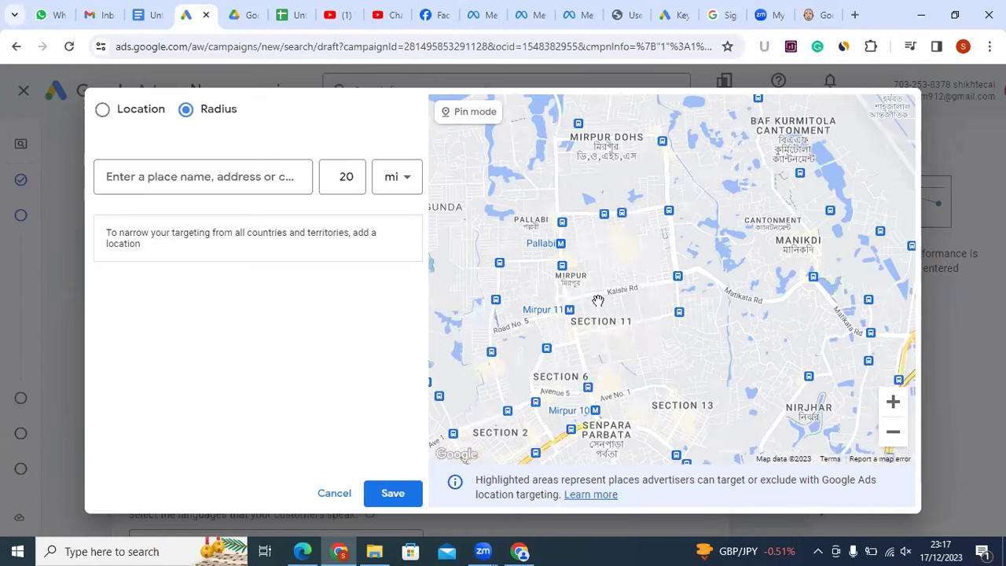
pyautogui.scroll(-2, 897, 434)
pyautogui.keyDown('ctrl'); pyautogui.scroll(-1, 733, 316); pyautogui.keyUp('ctrl')
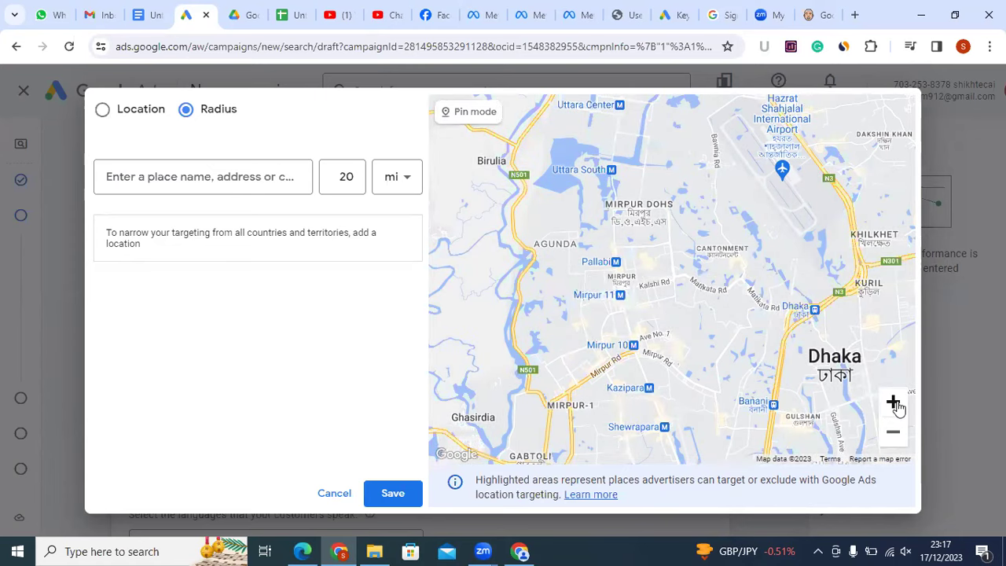
# Examine the Mirpur area on the targeting map in detail, from Pallabi and Section 12 through Rupnagar to Mirpur 10 and Kazipara
pyautogui.click(894, 403)
pyautogui.keyDown('ctrl'); pyautogui.scroll(1, 724, 326); pyautogui.keyUp('ctrl')
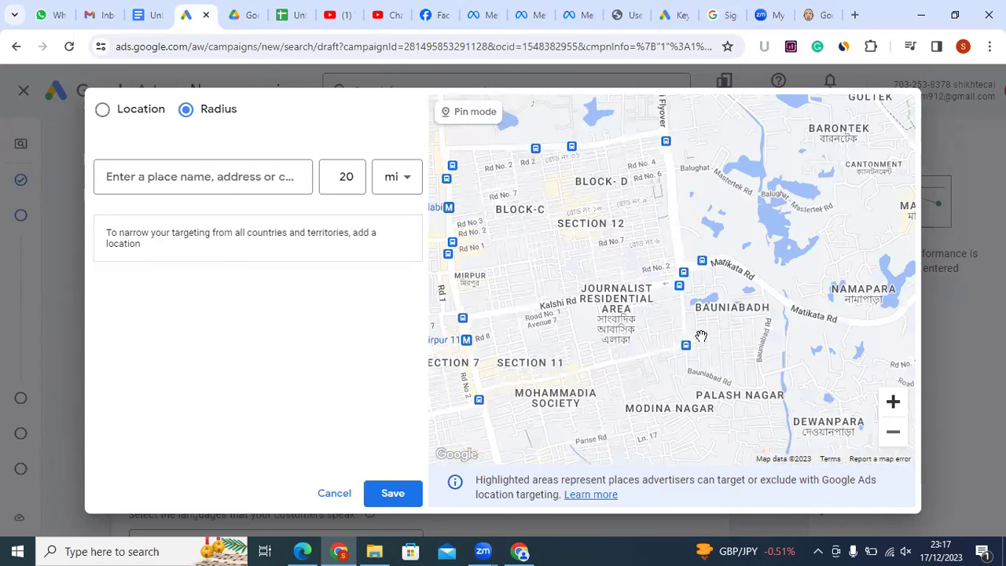
pyautogui.moveTo(729, 339); pyautogui.dragTo(833, 370)
pyautogui.moveTo(804, 340); pyautogui.dragTo(816, 336)
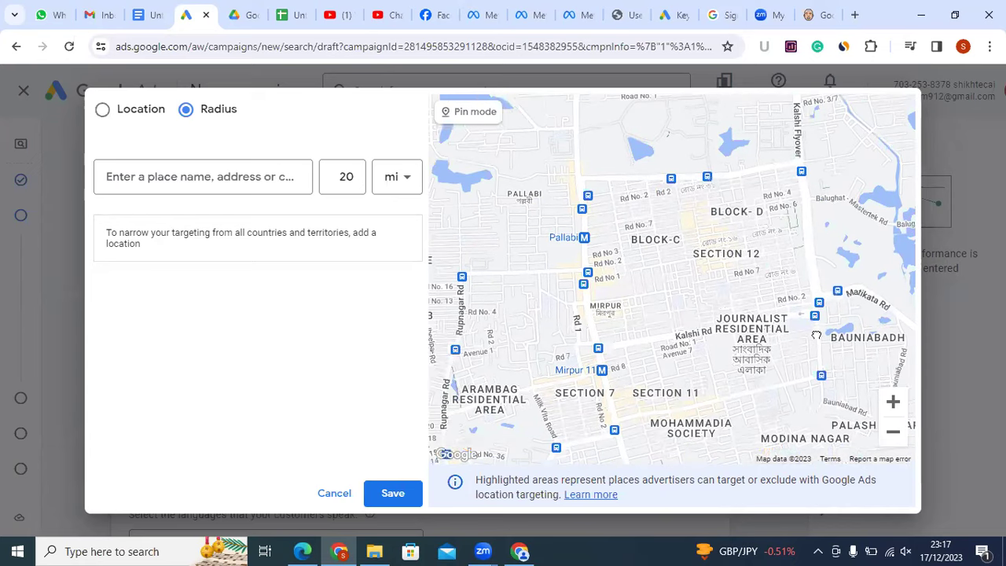
pyautogui.moveTo(546, 460); pyautogui.dragTo(641, 393)
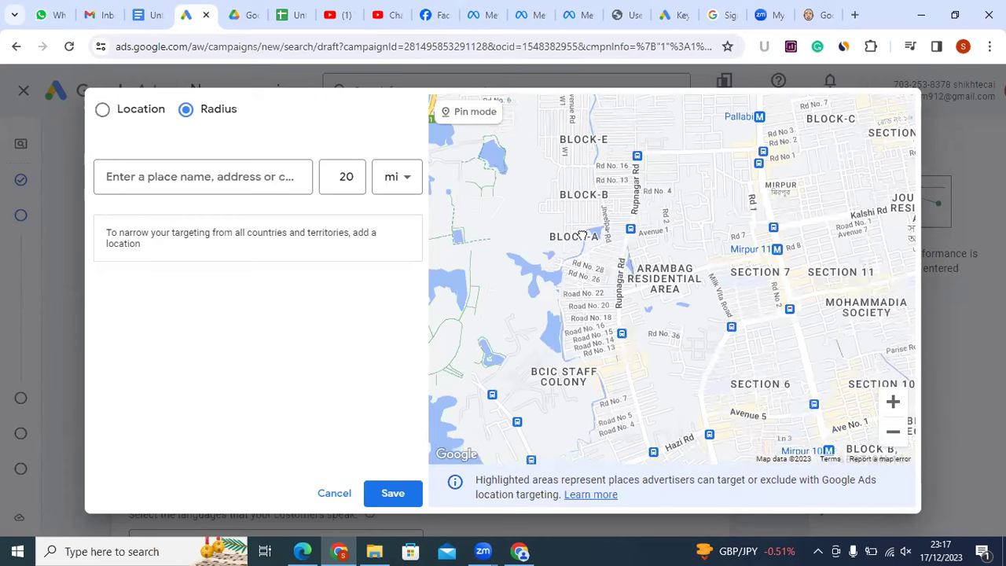
pyautogui.moveTo(826, 326); pyautogui.dragTo(587, 159)
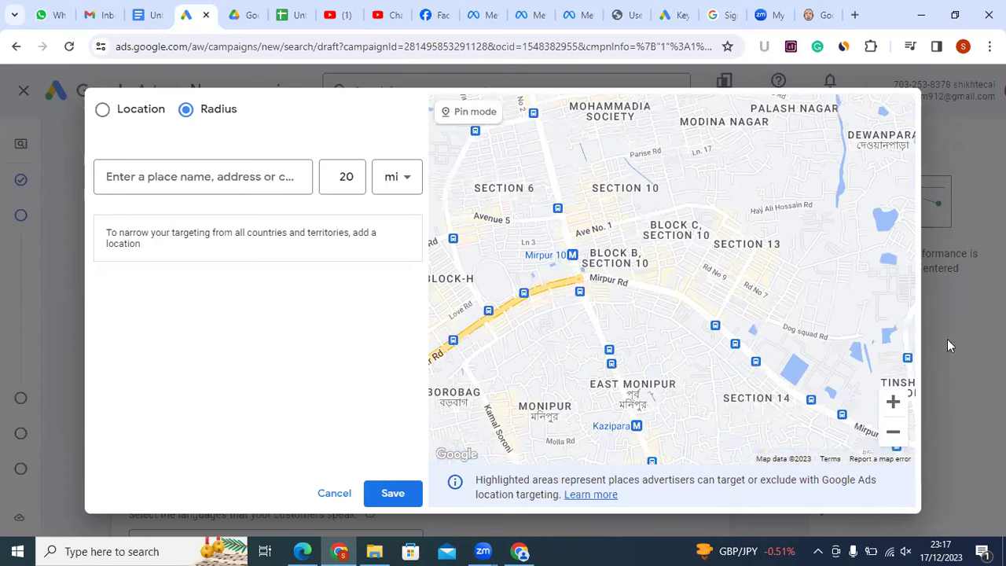
pyautogui.scroll(-2, 898, 441)
pyautogui.click(893, 432)
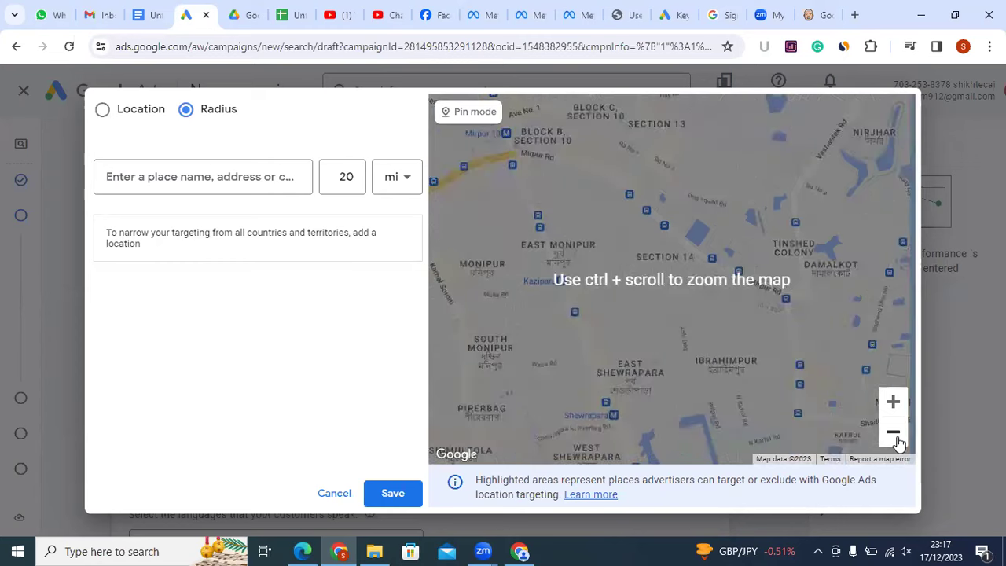
# Examine the map across Banani, Gulshan, Baridhara, Bashundhara Residential Area and the Purbachal Expressway
pyautogui.moveTo(814, 315); pyautogui.dragTo(632, 322)
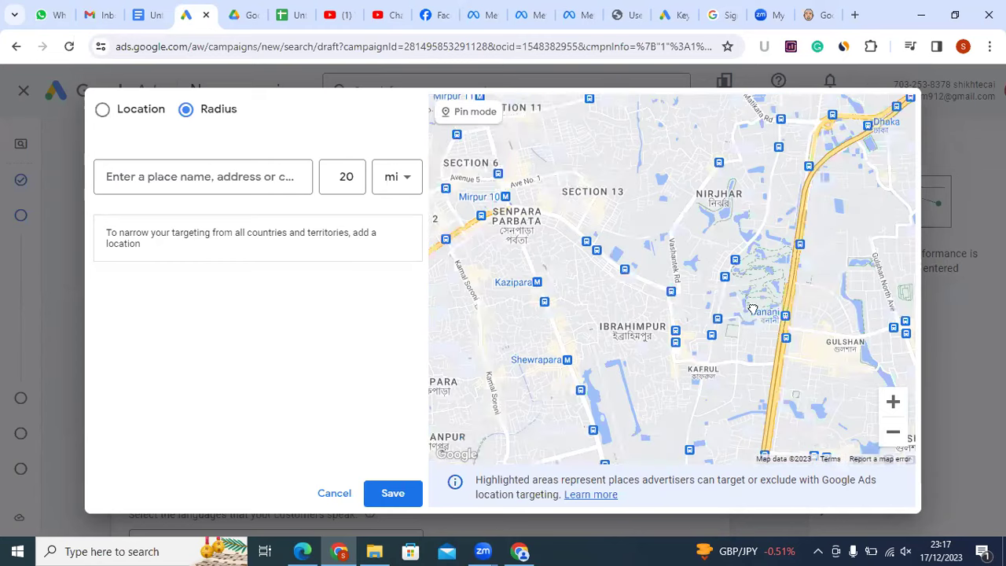
pyautogui.moveTo(874, 380); pyautogui.dragTo(705, 427)
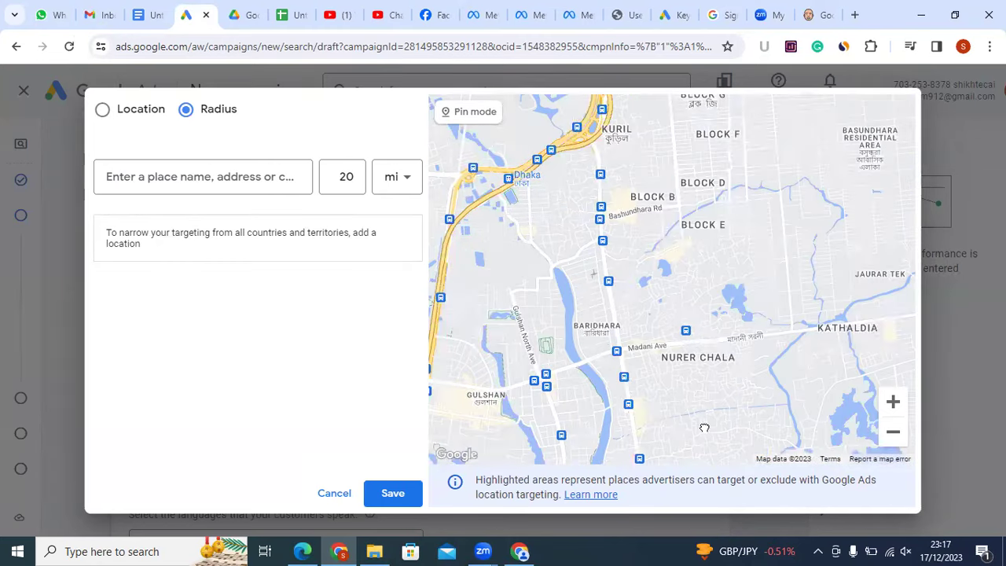
pyautogui.moveTo(708, 248); pyautogui.dragTo(674, 384)
pyautogui.moveTo(733, 333); pyautogui.dragTo(537, 341)
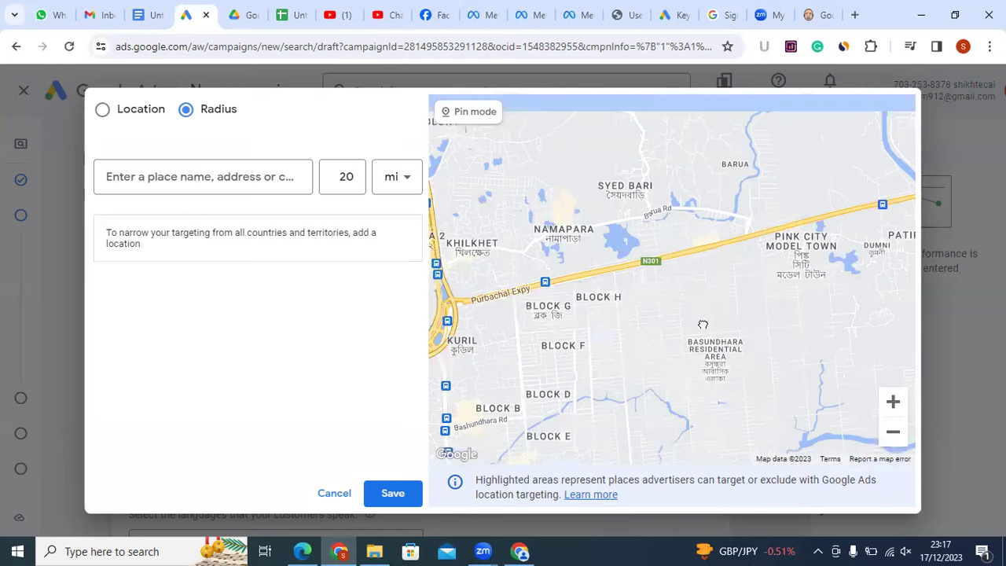
pyautogui.moveTo(716, 369); pyautogui.dragTo(629, 371)
pyautogui.moveTo(716, 289); pyautogui.dragTo(736, 154)
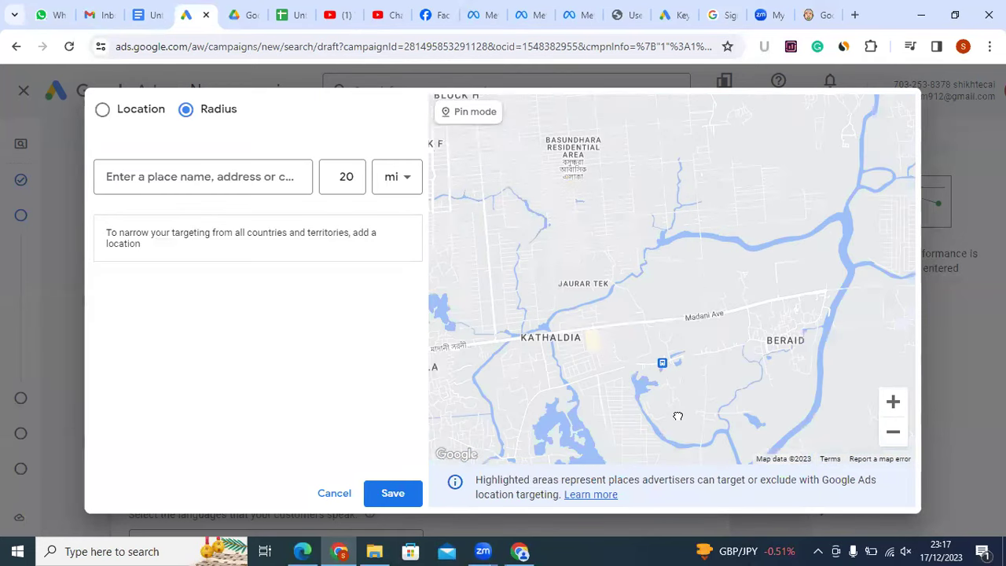
pyautogui.moveTo(737, 246); pyautogui.dragTo(672, 515)
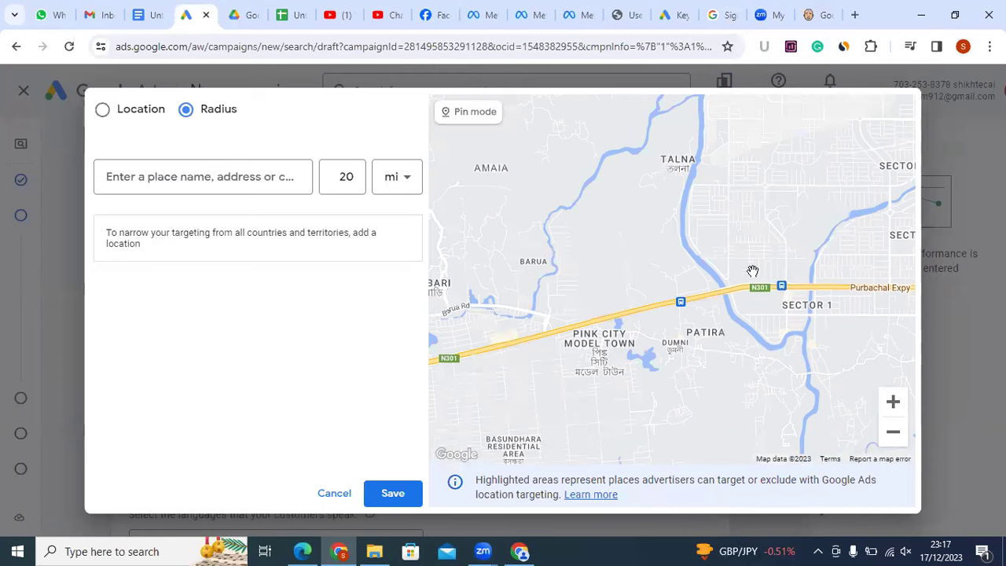
pyautogui.moveTo(774, 314); pyautogui.dragTo(801, 349)
pyautogui.moveTo(831, 387); pyautogui.dragTo(872, 430)
pyautogui.moveTo(878, 329); pyautogui.dragTo(911, 256)
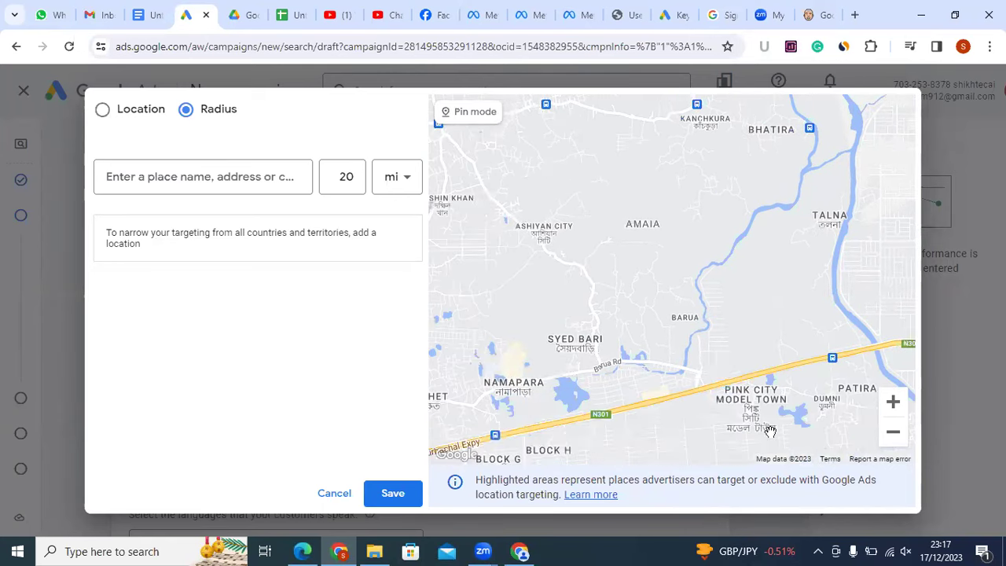
pyautogui.moveTo(771, 432); pyautogui.dragTo(757, 327)
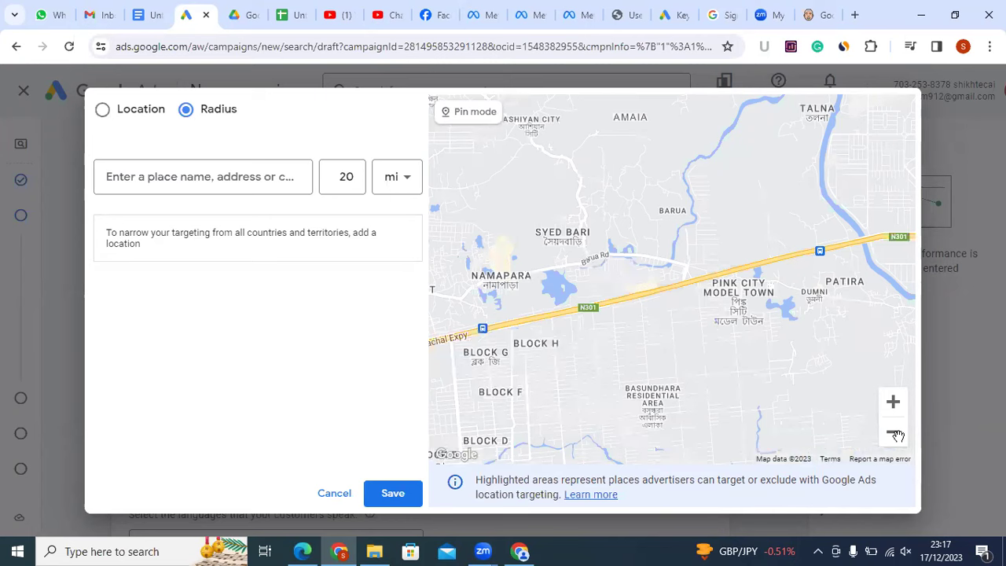
# Examine southern and eastern Dhaka on the map, covering Beraid, Banasree, Motijheel, Dhanmondi, Old Dhaka and Jatra Bari
pyautogui.click(893, 432)
pyautogui.moveTo(714, 329); pyautogui.dragTo(748, 112)
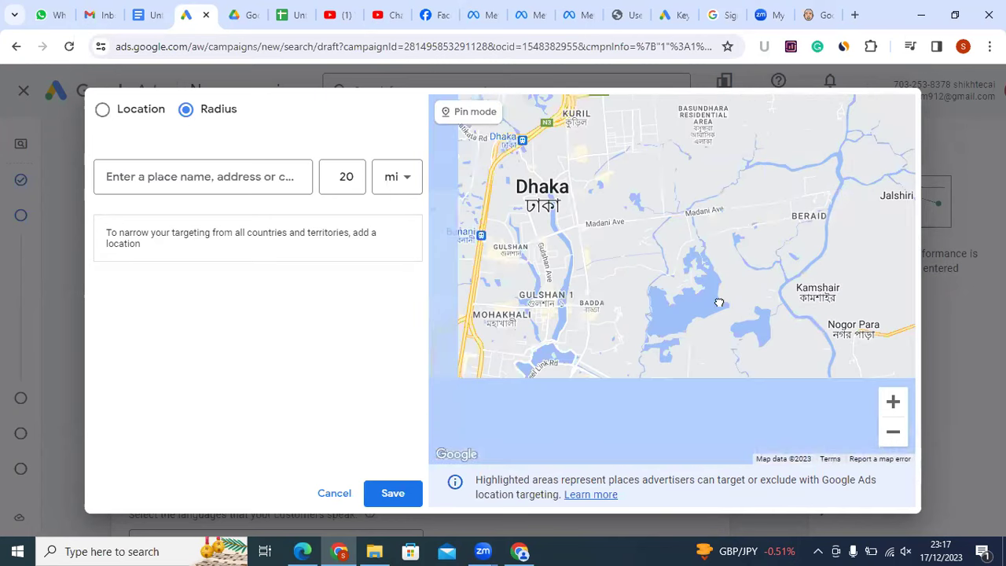
pyautogui.moveTo(719, 301); pyautogui.dragTo(641, 283)
pyautogui.moveTo(824, 373); pyautogui.dragTo(783, 360)
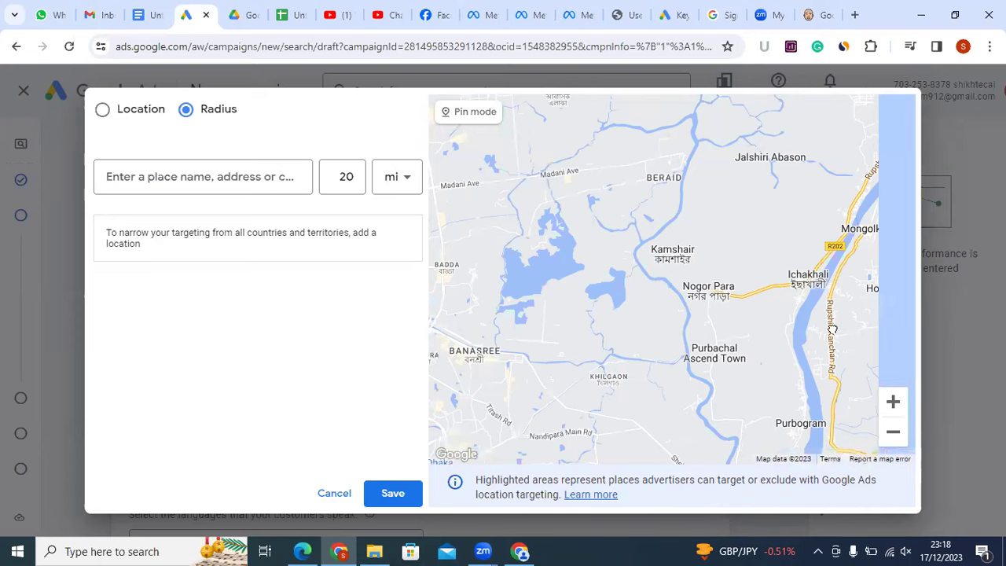
pyautogui.moveTo(678, 379); pyautogui.dragTo(832, 330)
pyautogui.moveTo(759, 362); pyautogui.dragTo(836, 283)
pyautogui.moveTo(627, 387); pyautogui.dragTo(701, 366)
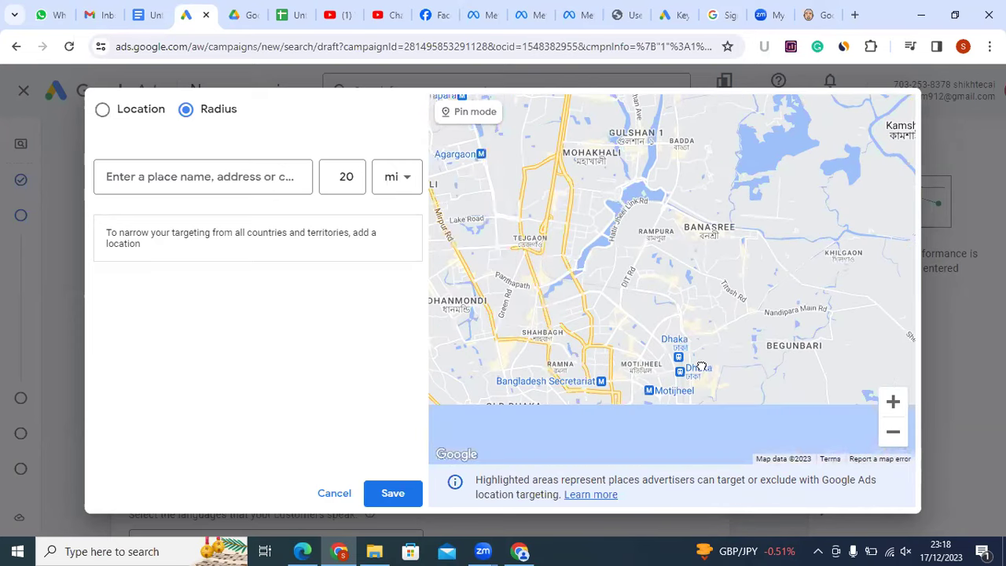
pyautogui.moveTo(642, 409); pyautogui.dragTo(725, 353)
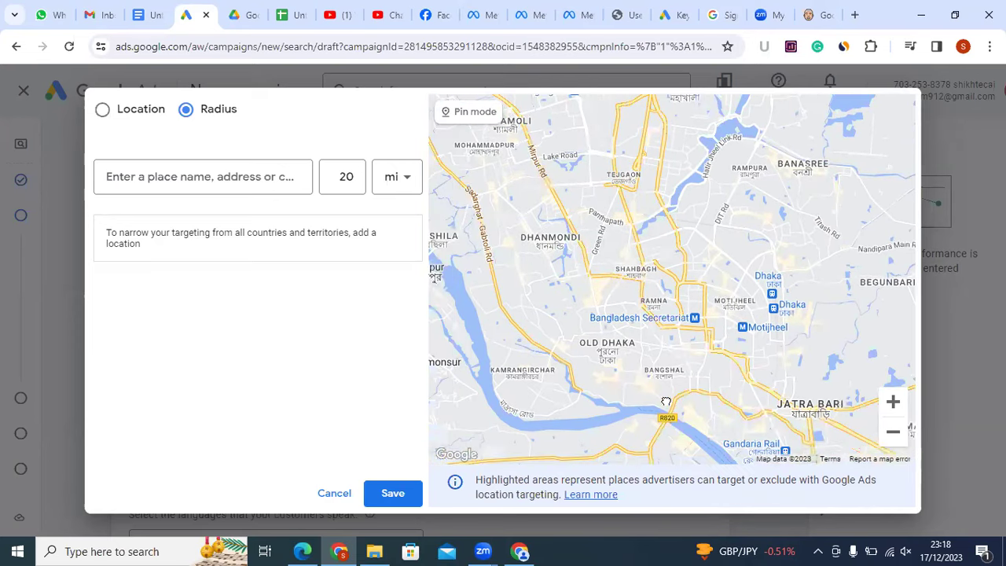
pyautogui.moveTo(666, 402); pyautogui.dragTo(588, 385)
pyautogui.moveTo(751, 414); pyautogui.dragTo(669, 397)
pyautogui.moveTo(748, 387); pyautogui.dragTo(735, 383)
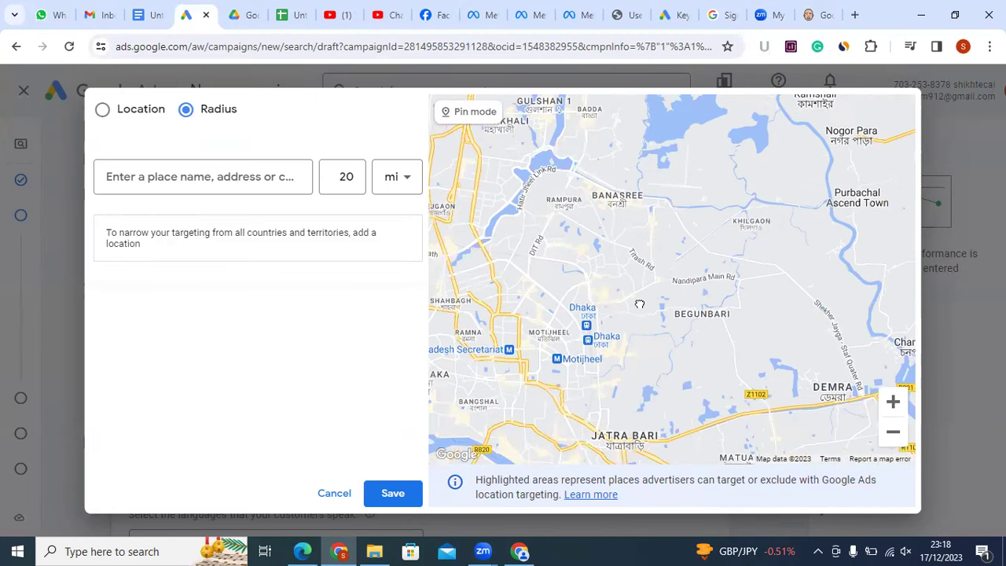
# Drop a pin beside Sector 11 in Uttara, near the N302 marker, and target a 20 mi radius around it
pyautogui.moveTo(631, 223); pyautogui.dragTo(643, 369)
pyautogui.moveTo(737, 281); pyautogui.dragTo(747, 366)
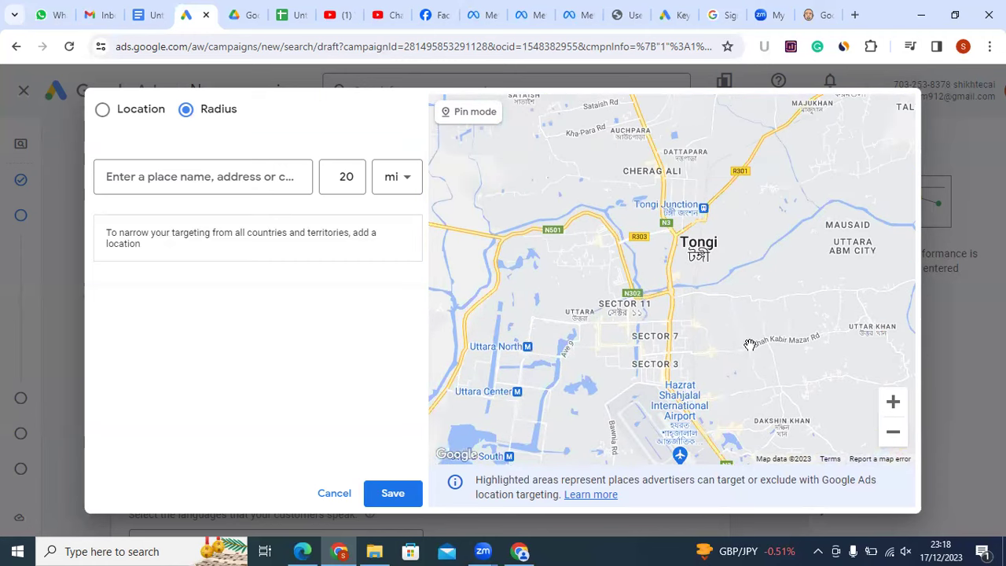
pyautogui.moveTo(712, 323); pyautogui.dragTo(717, 349)
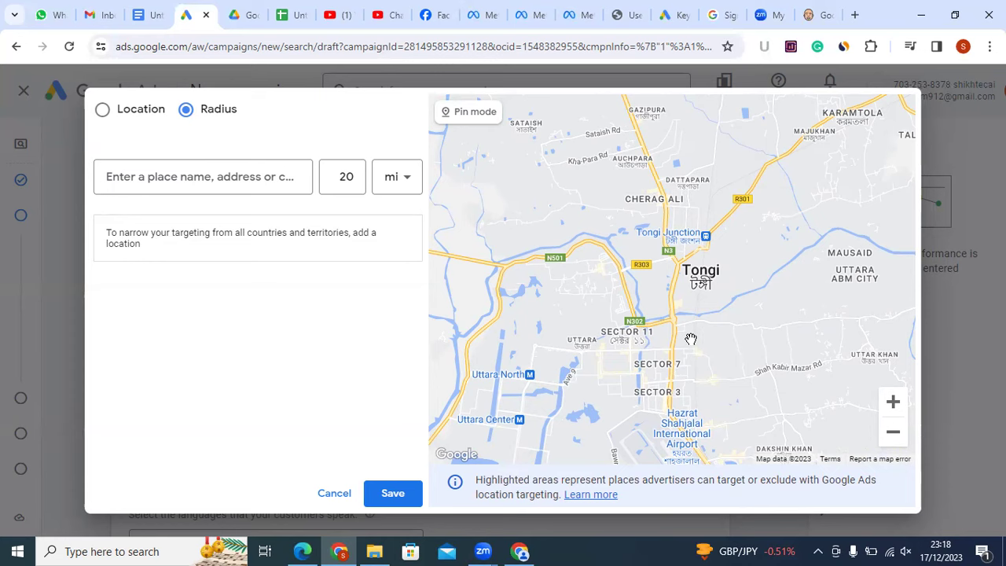
pyautogui.moveTo(723, 342)
pyautogui.mouseDown()
pyautogui.moveTo(722, 369)
pyautogui.moveTo(717, 339)
pyautogui.mouseUp()
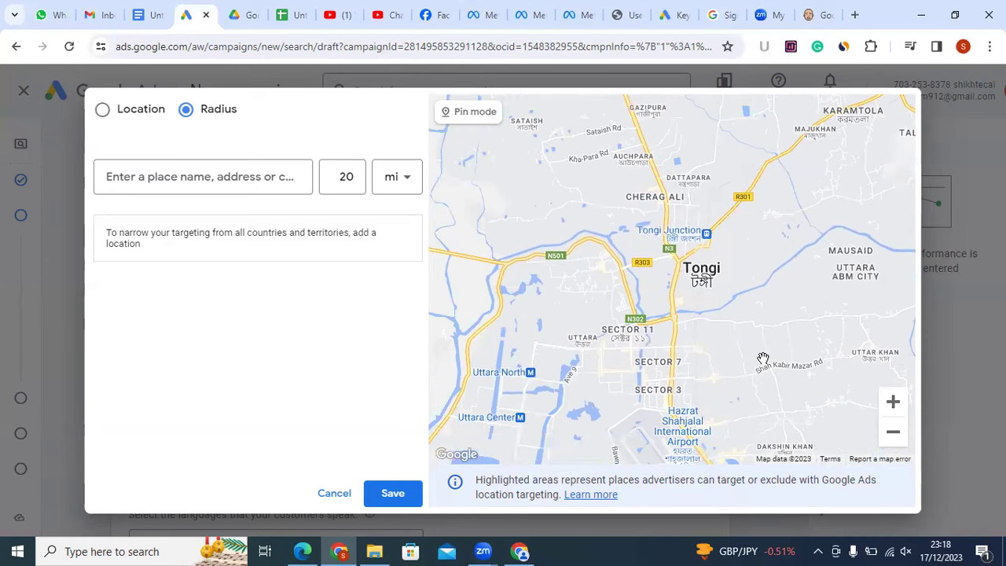
pyautogui.moveTo(764, 362); pyautogui.dragTo(754, 344)
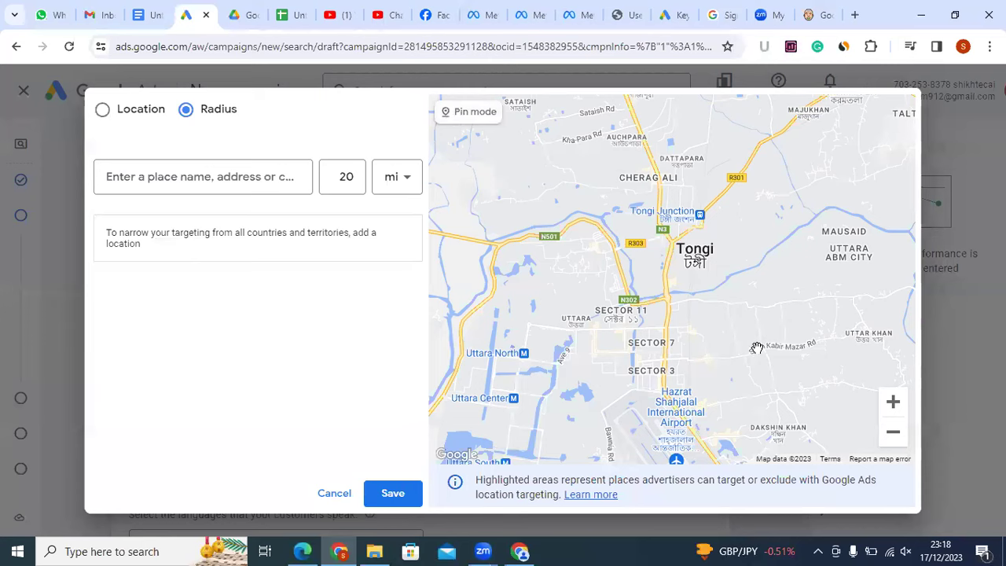
pyautogui.click(465, 118)
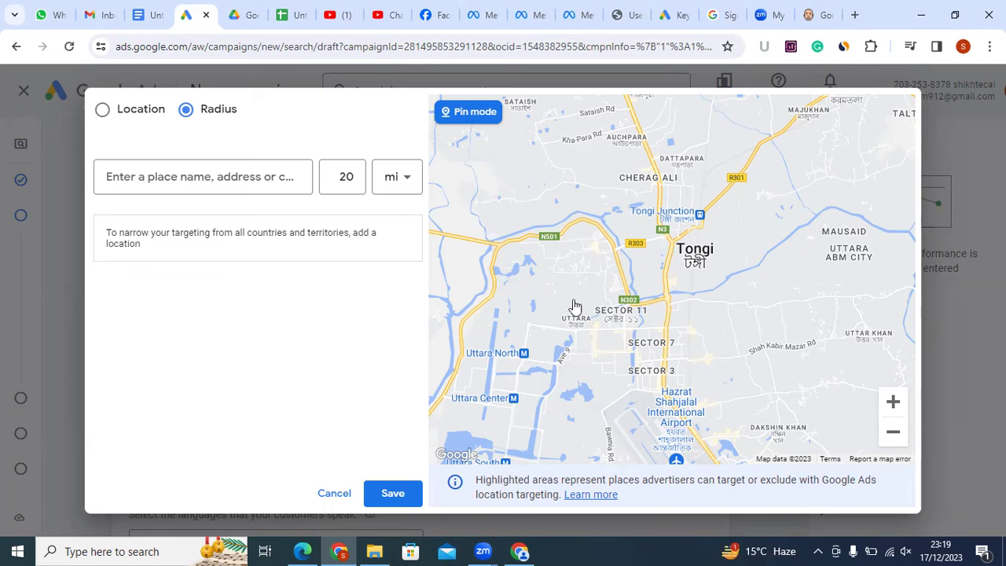
pyautogui.click(204, 181)
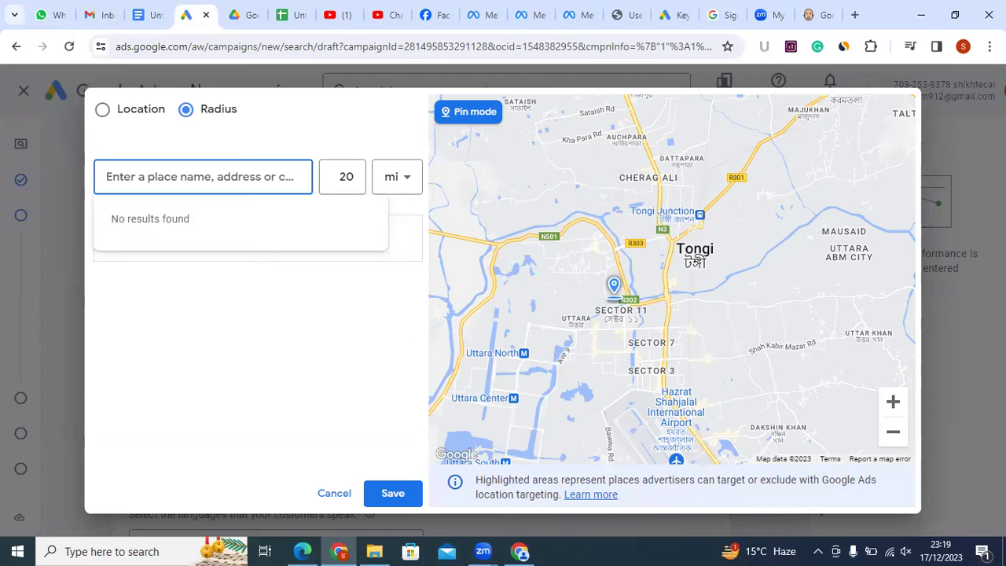
pyautogui.click(614, 295)
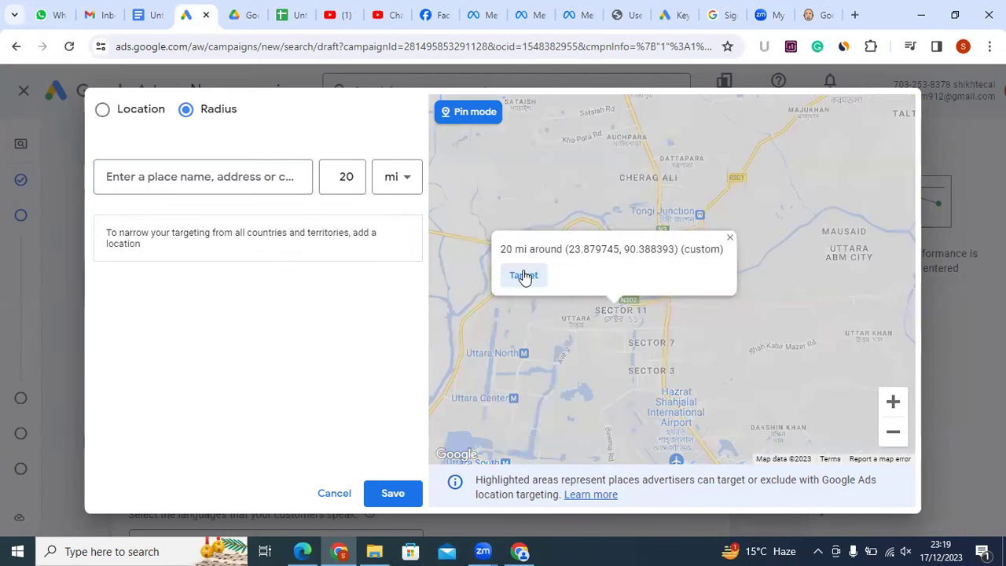
pyautogui.click(524, 276)
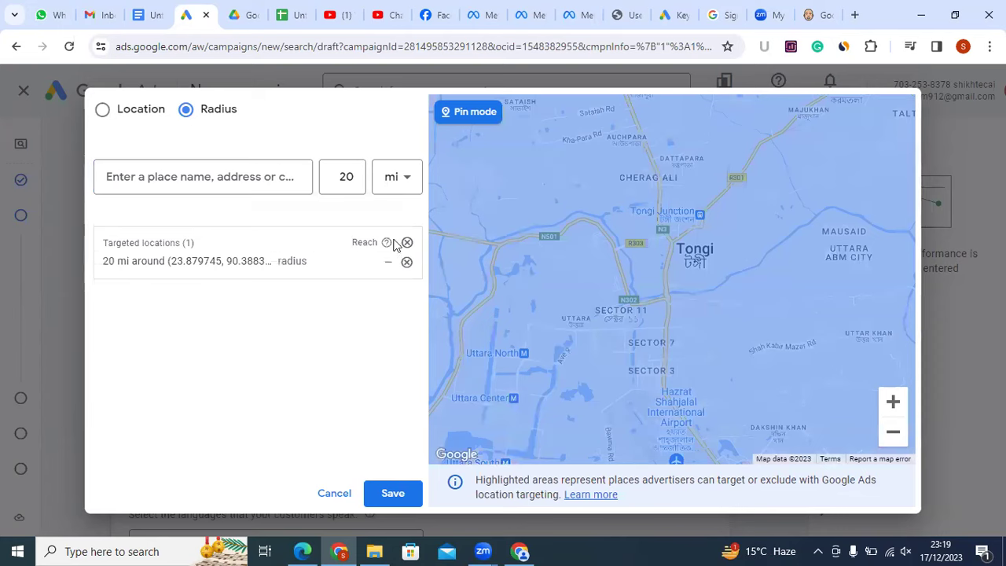
# Set the target radius around the Uttara pin to 5 km and save it
pyautogui.click(318, 262)
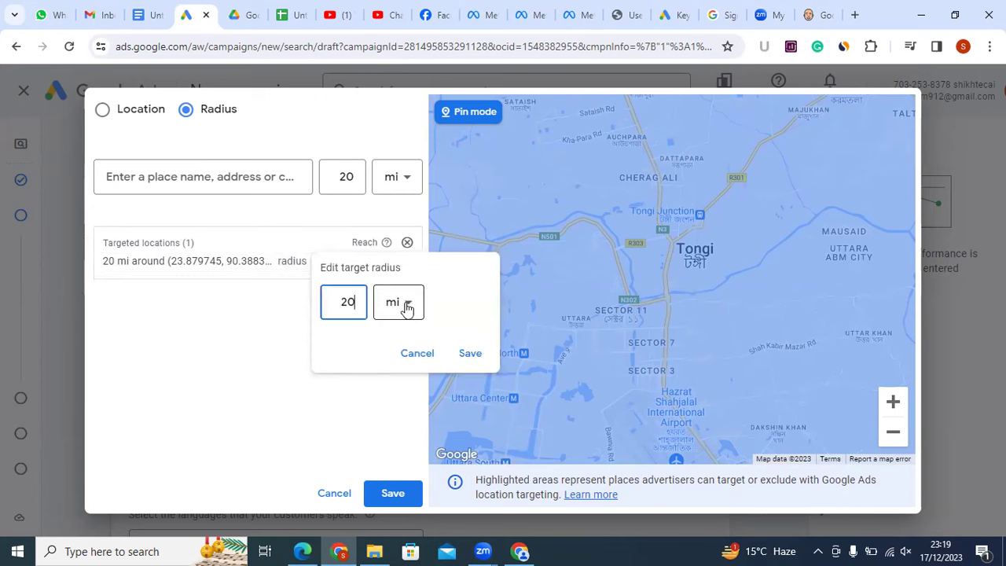
pyautogui.click(398, 303)
pyautogui.click(385, 351)
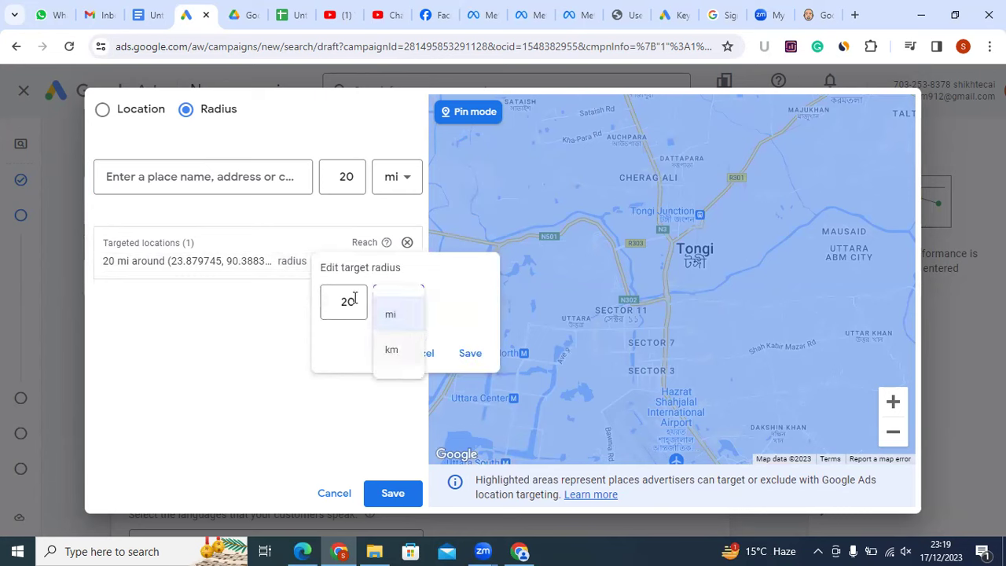
pyautogui.doubleClick(332, 305)
pyautogui.write('5')
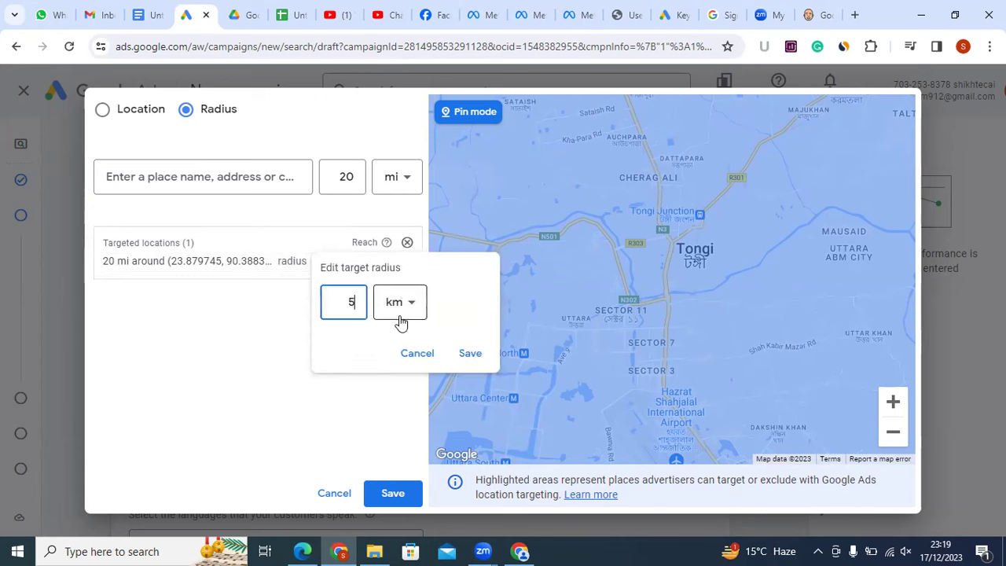
pyautogui.click(470, 353)
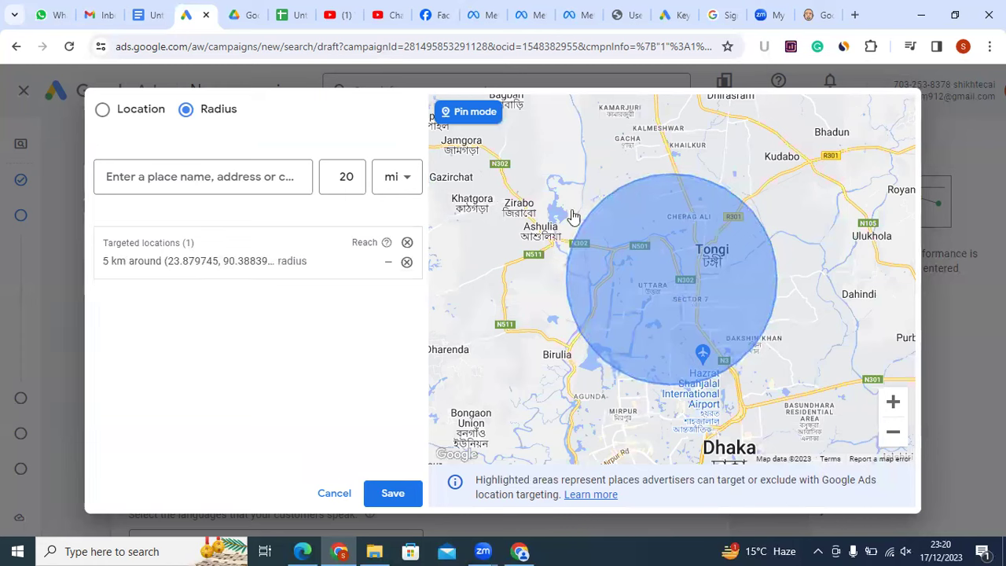
# Turn off pin mode and remove the Uttara pin's radius target from the targeted locations
pyautogui.click(458, 120)
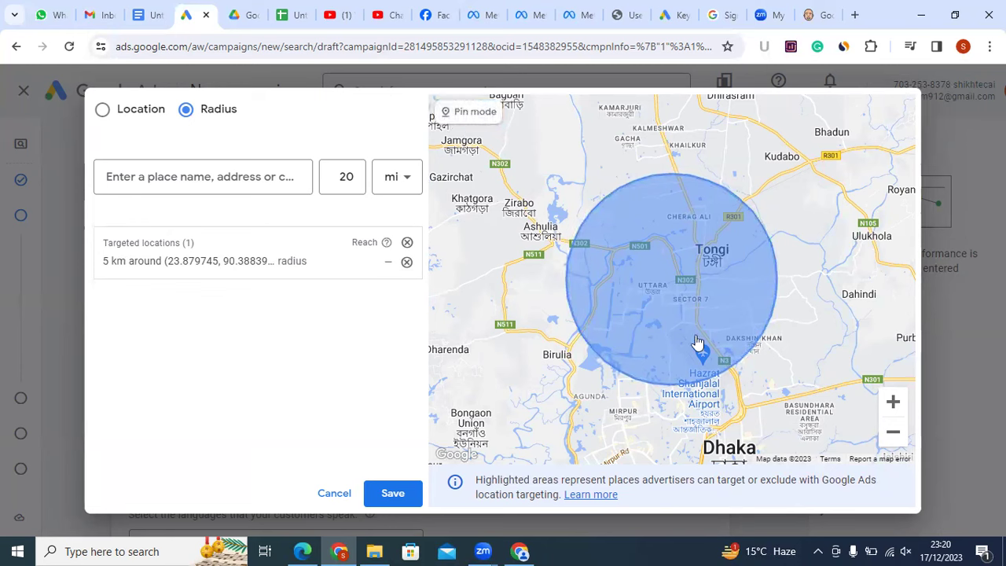
pyautogui.click(407, 264)
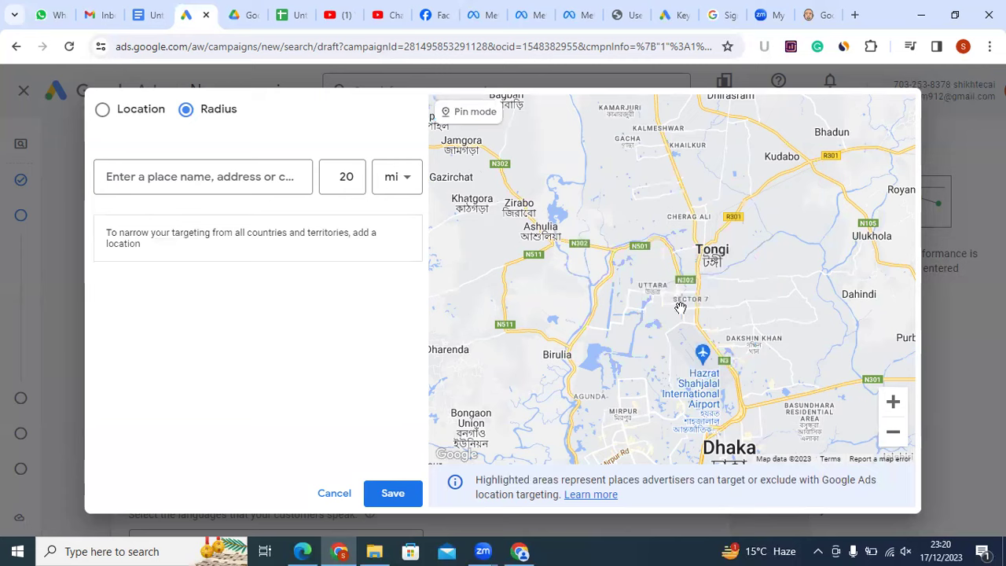
# Save a 20 mi radius target around a map pin in Uttara's Sector 11 and remove it from the campaign's targeted locations
pyautogui.scroll(1, 778, 364)
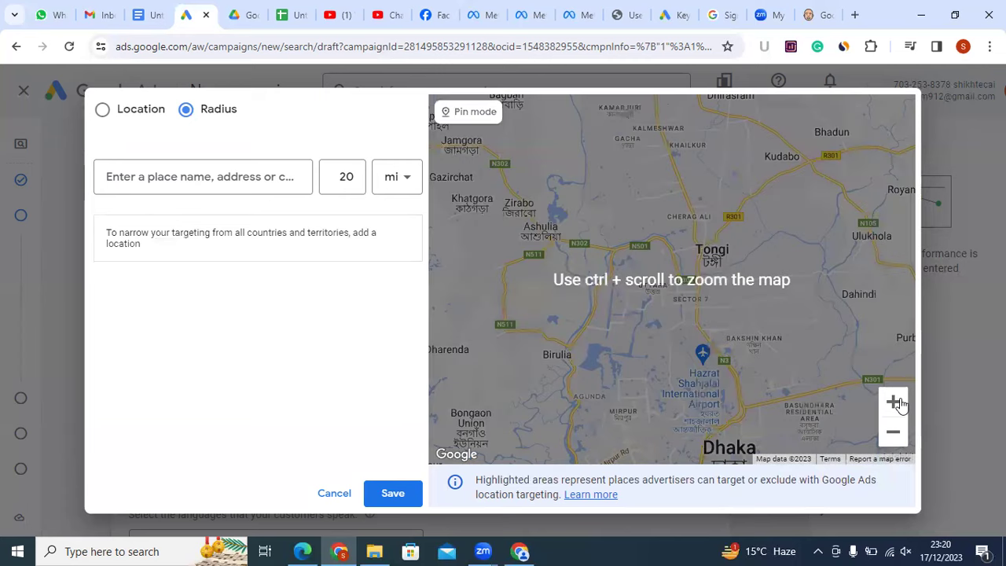
pyautogui.click(893, 402)
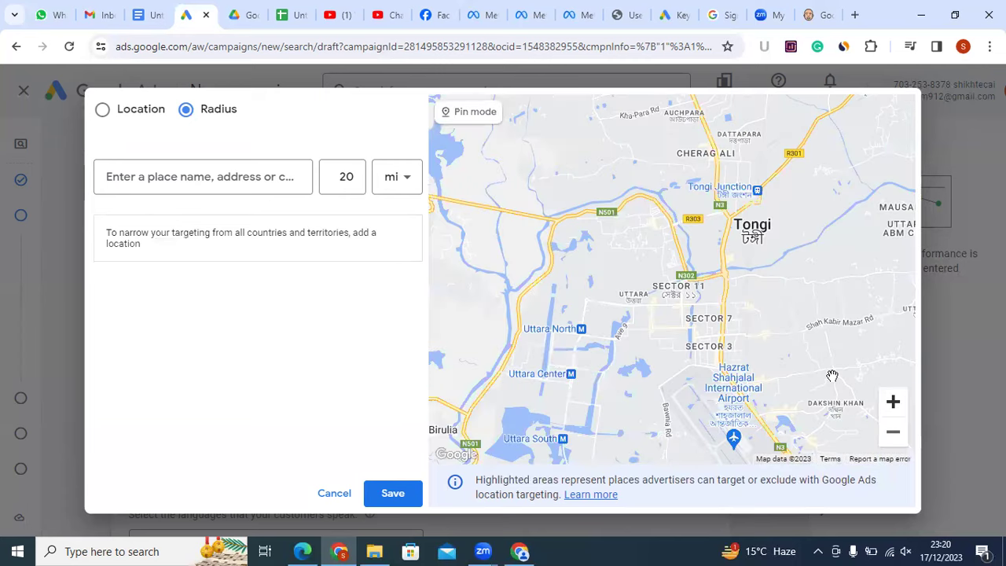
pyautogui.click(893, 405)
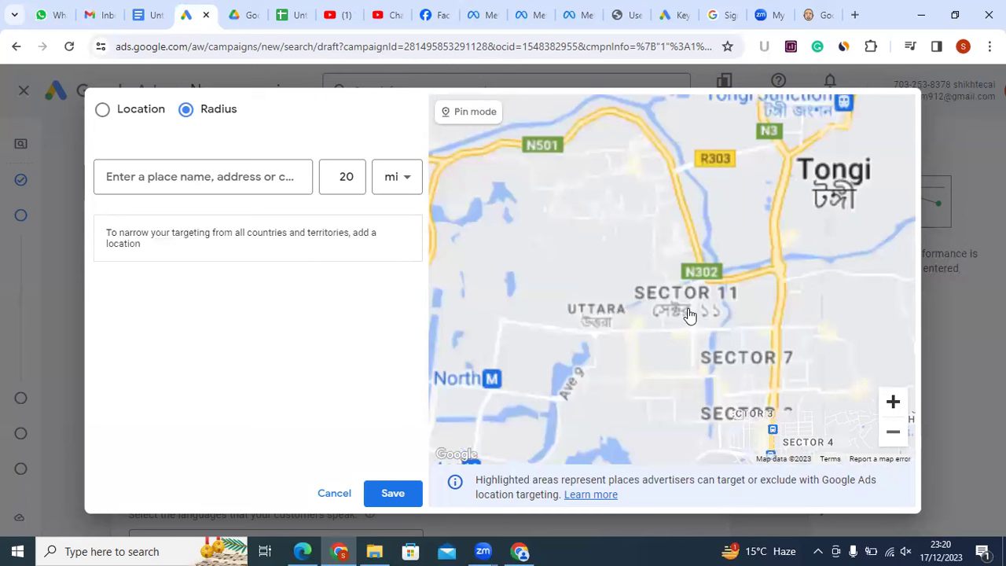
pyautogui.click(466, 115)
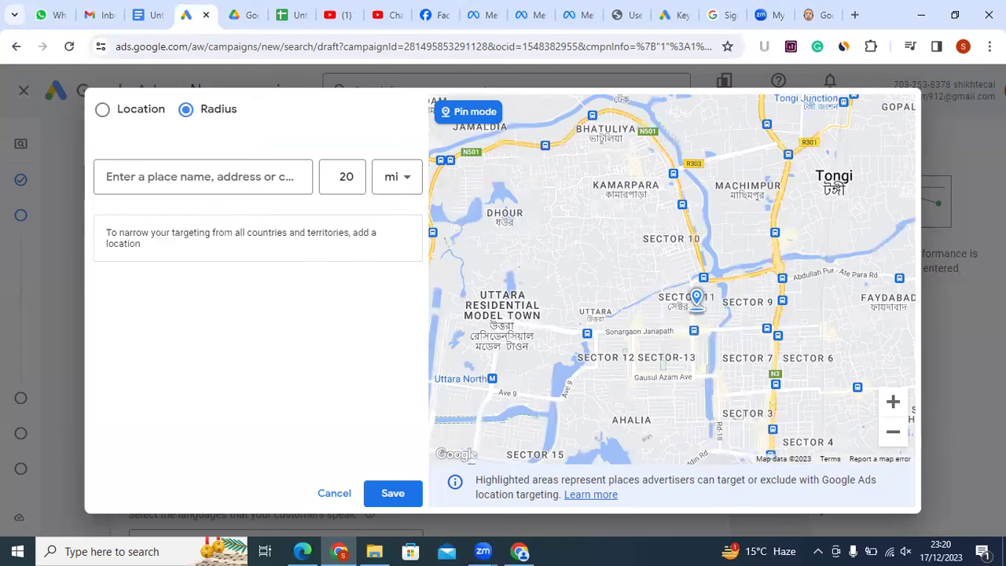
pyautogui.click(696, 313)
pyautogui.click(602, 287)
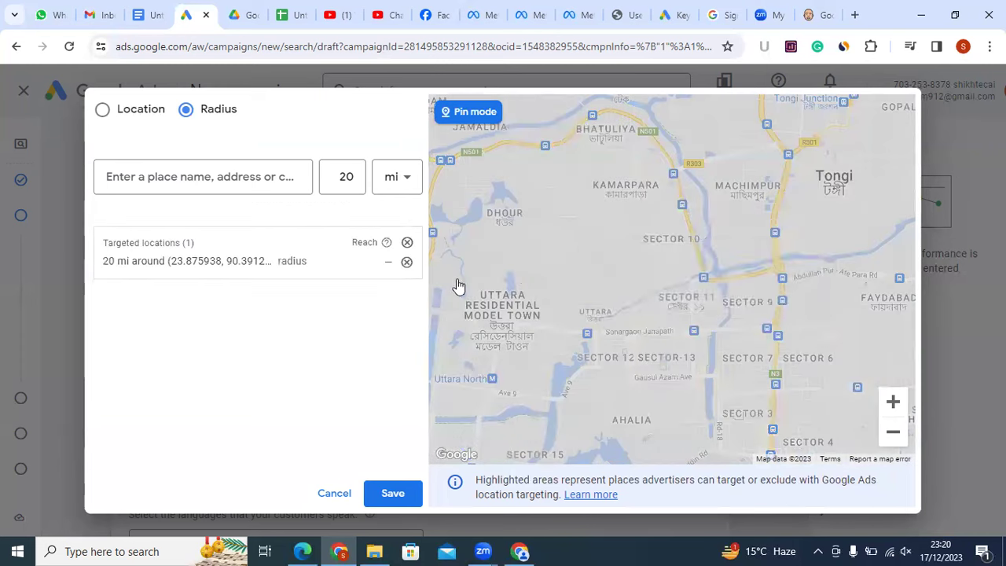
pyautogui.click(315, 262)
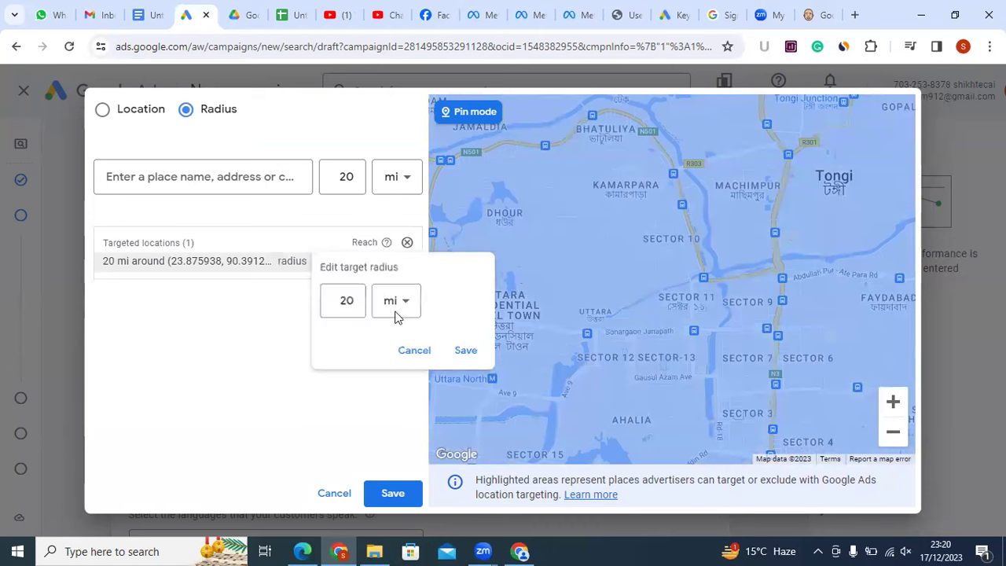
pyautogui.click(393, 494)
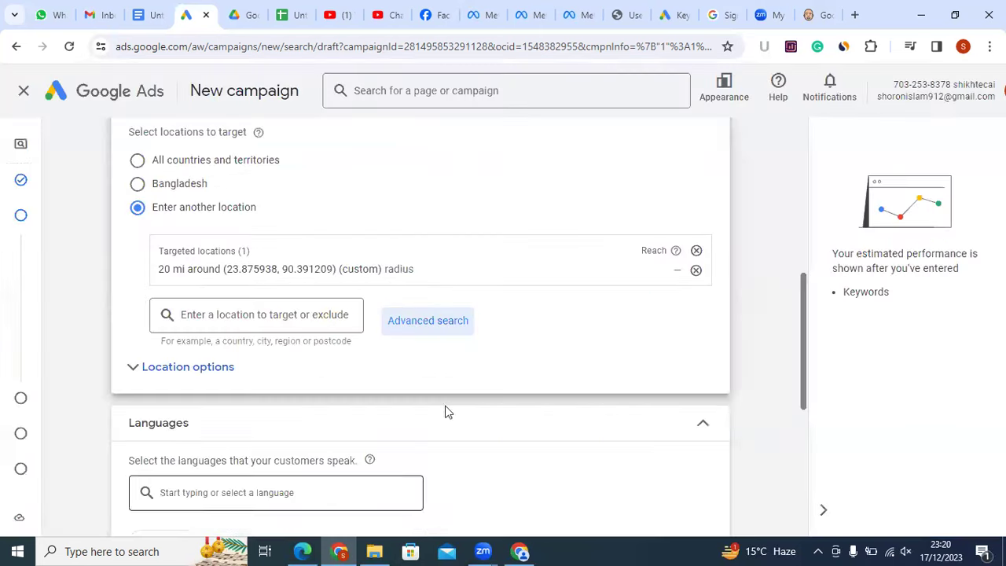
pyautogui.click(696, 269)
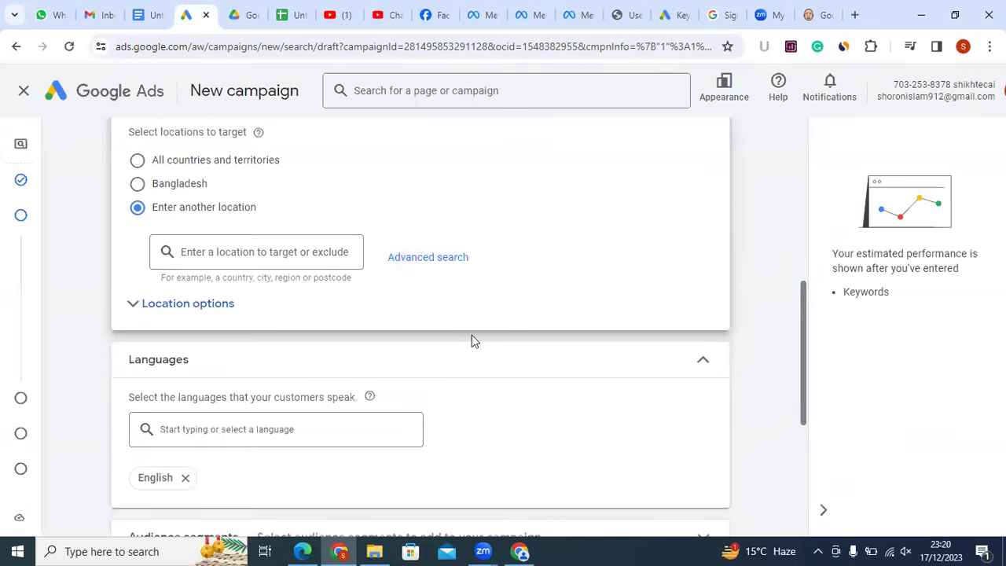
# Expand the location options and select Bangladesh as the location to target
pyautogui.click(154, 307)
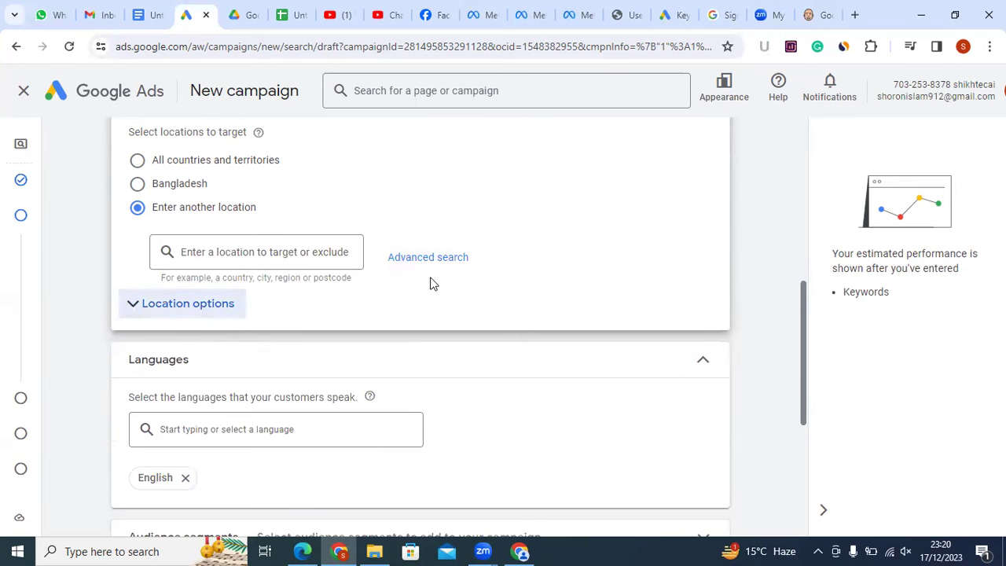
pyautogui.scroll(-1, 315, 284)
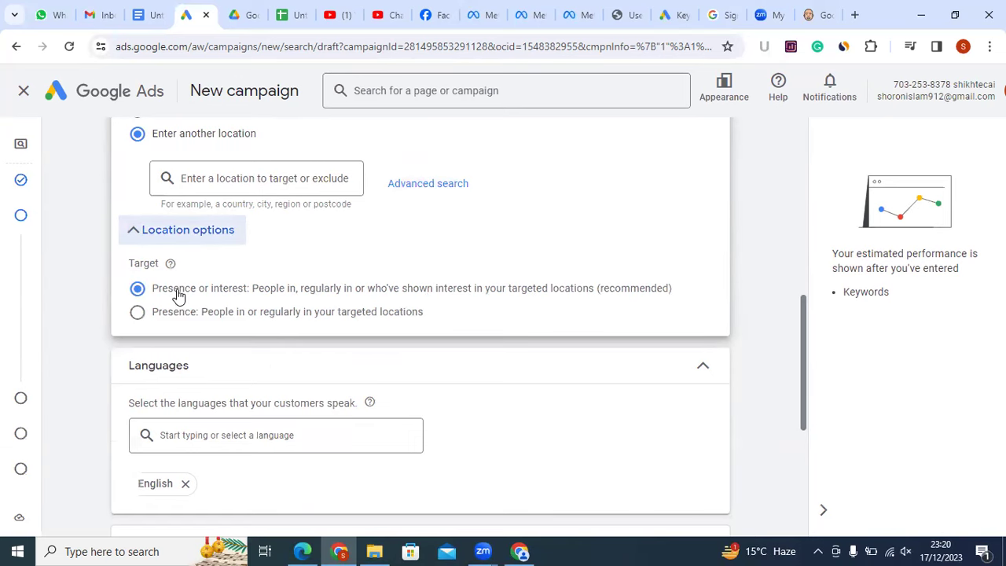
pyautogui.scroll(1, 265, 228)
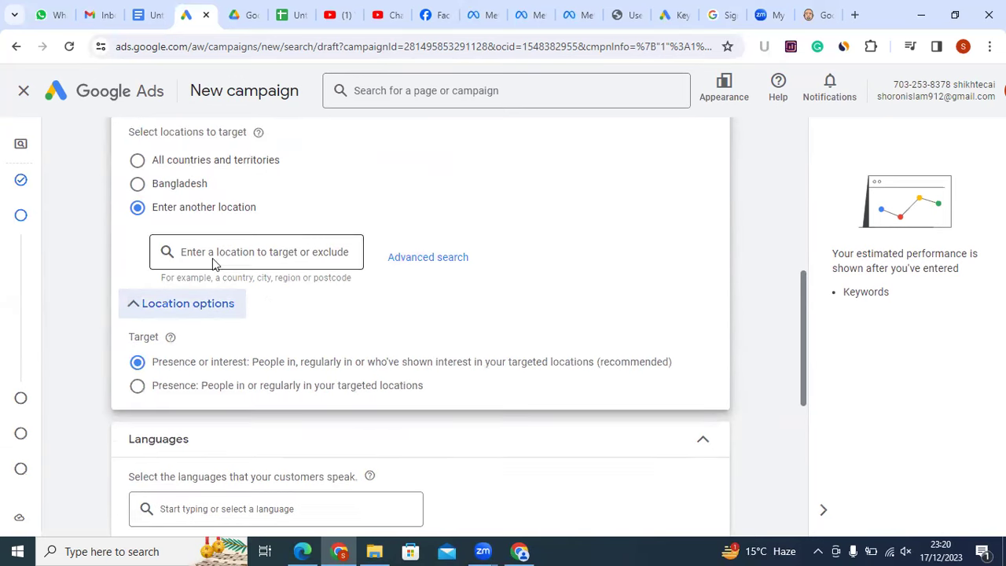
pyautogui.click(138, 186)
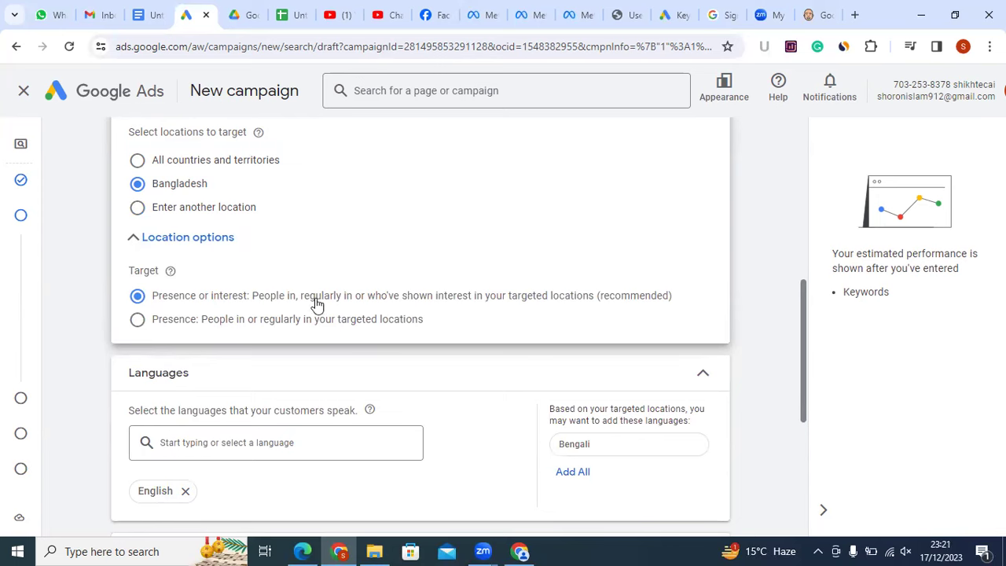
# Examine the wording of the Presence or interest target option, including "People in" and "regularly in", in relation to Bangladesh
pyautogui.moveTo(303, 301); pyautogui.dragTo(351, 306)
pyautogui.click(313, 301)
pyautogui.moveTo(161, 303); pyautogui.dragTo(250, 308)
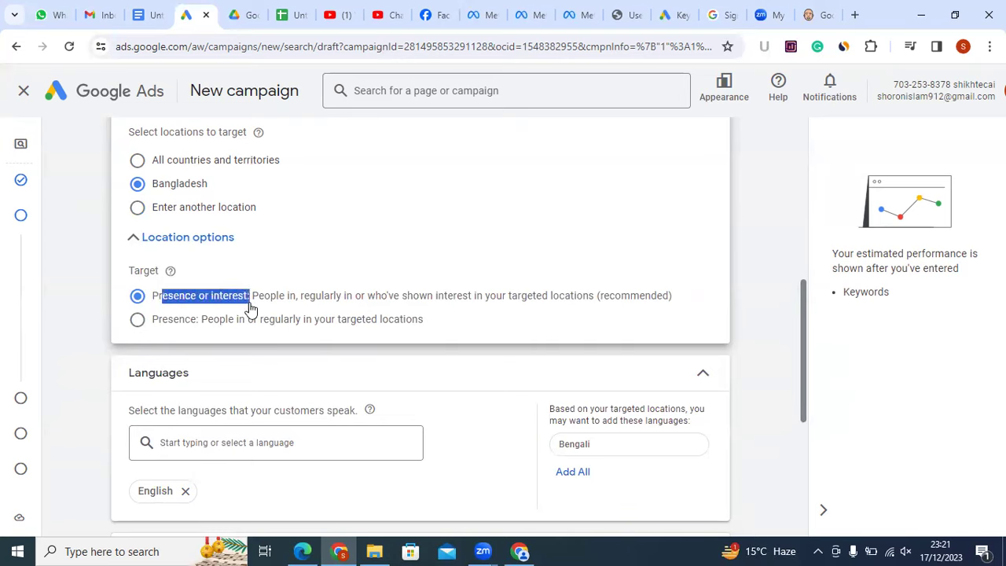
pyautogui.click(249, 304)
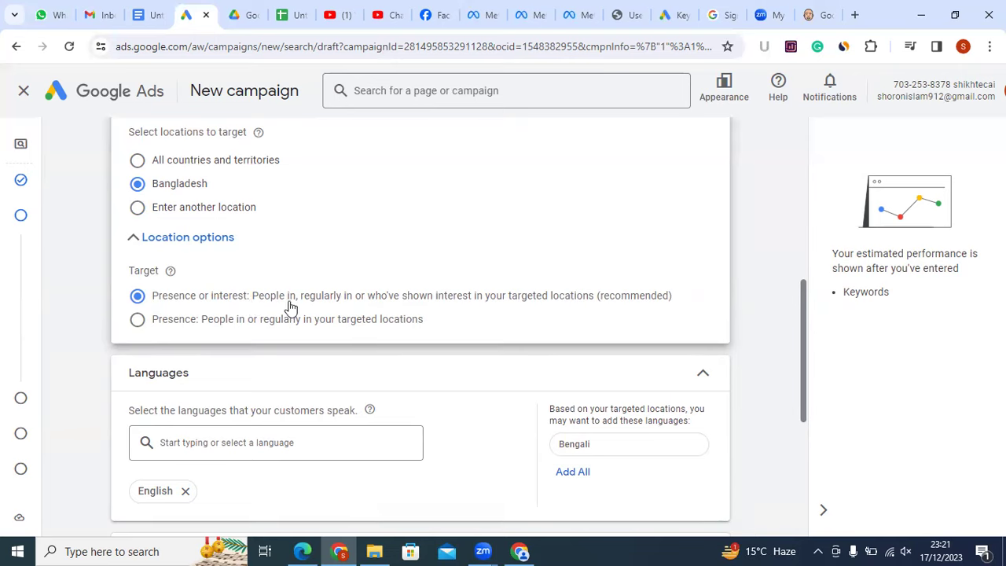
pyautogui.moveTo(274, 301); pyautogui.dragTo(345, 303)
pyautogui.click(348, 303)
pyautogui.moveTo(209, 185); pyautogui.dragTo(176, 189)
pyautogui.click(241, 185)
pyautogui.moveTo(251, 298); pyautogui.dragTo(351, 309)
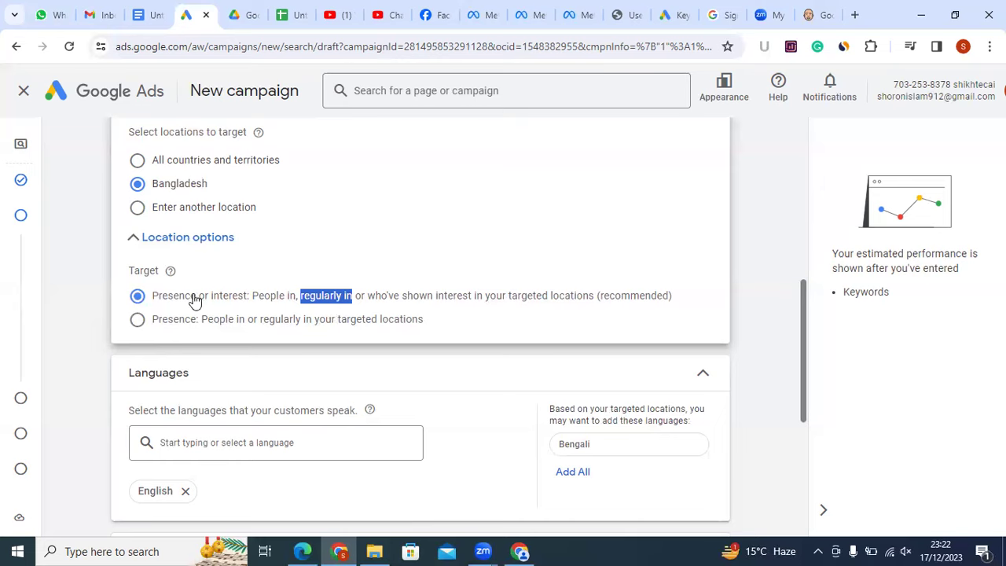
pyautogui.moveTo(210, 303); pyautogui.dragTo(246, 303)
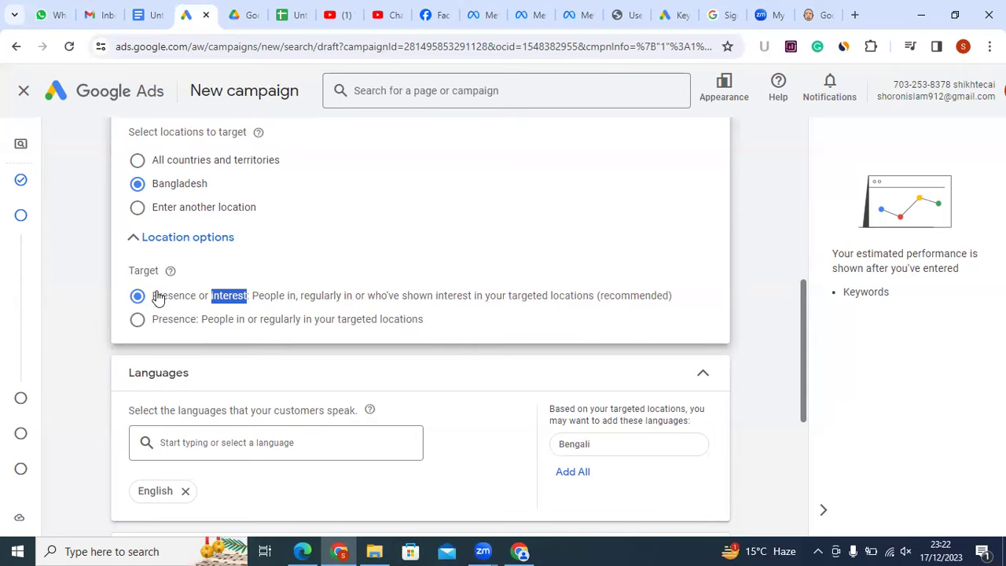
pyautogui.click(197, 295)
# Switch the target option to Presence and review its description, "People in or regularly in your targeted locations"
pyautogui.click(168, 322)
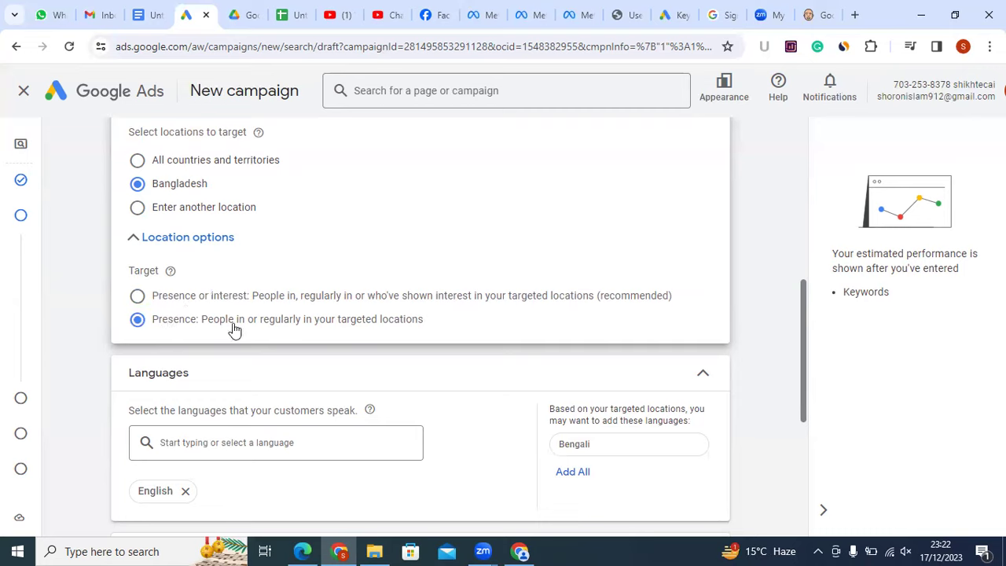
pyautogui.moveTo(201, 322); pyautogui.dragTo(425, 324)
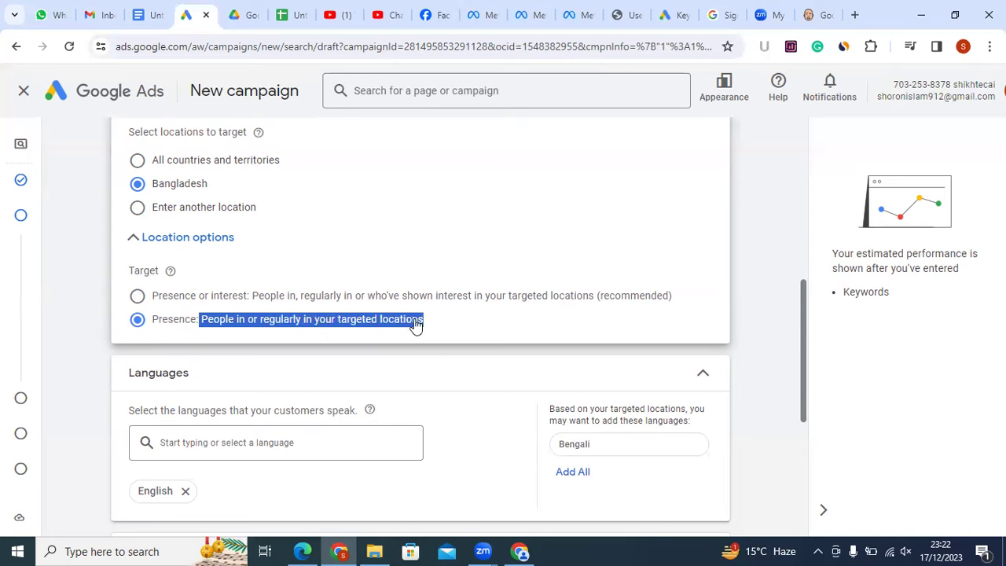
pyautogui.click(393, 327)
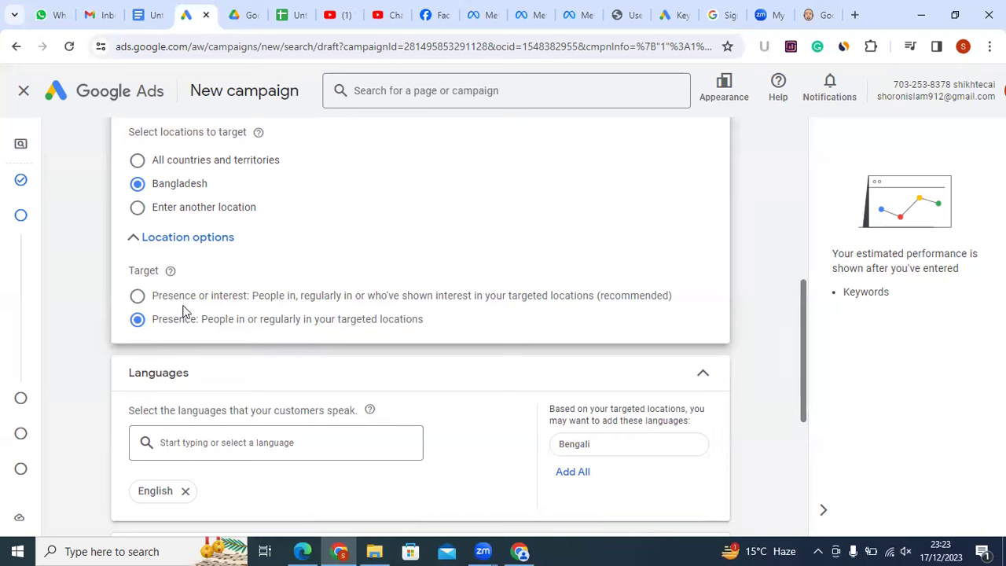
# Switch the target option back to Presence or interest and review how its interest condition relates to Bangladesh
pyautogui.moveTo(205, 299); pyautogui.dragTo(247, 303)
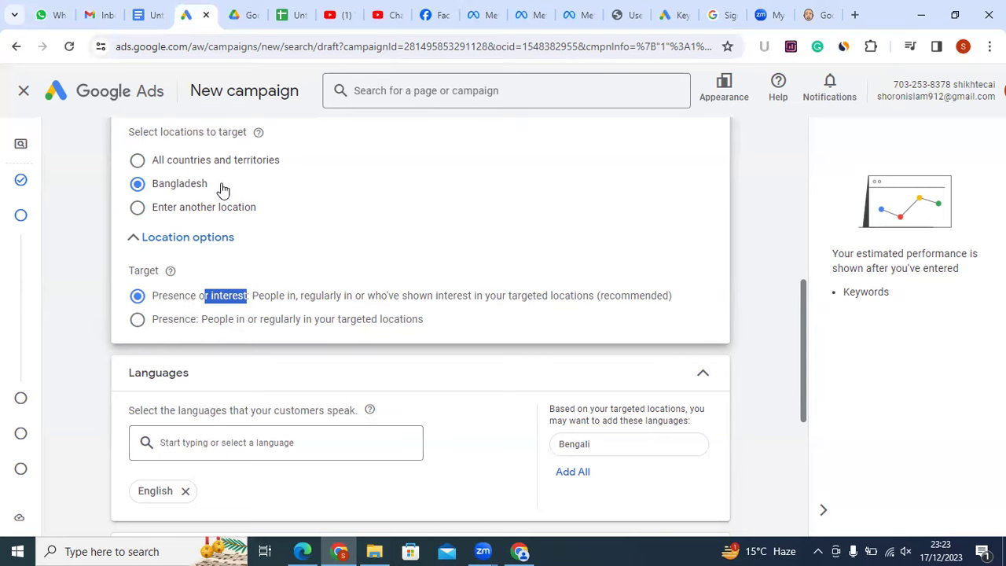
pyautogui.doubleClick(180, 189)
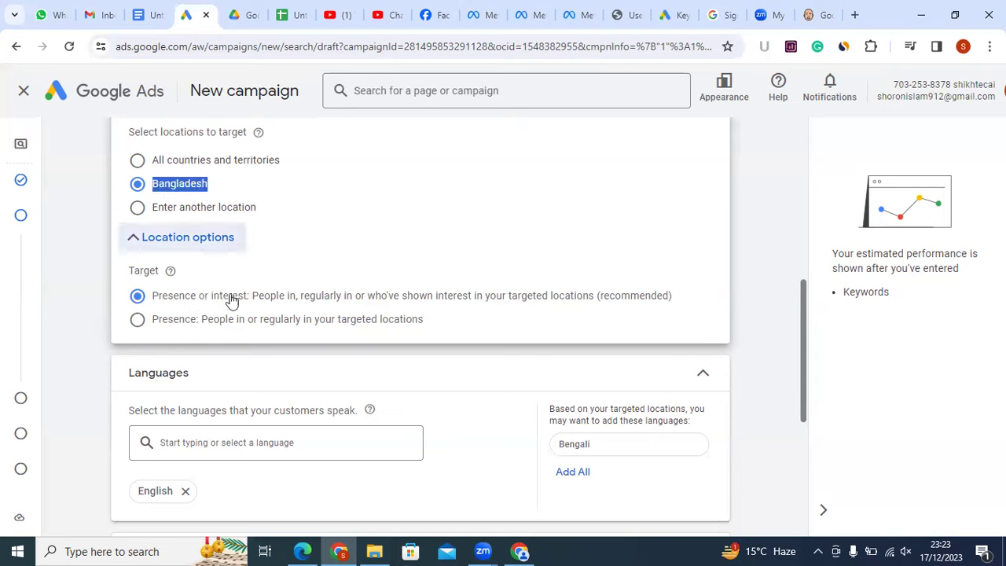
pyautogui.moveTo(211, 300); pyautogui.dragTo(249, 302)
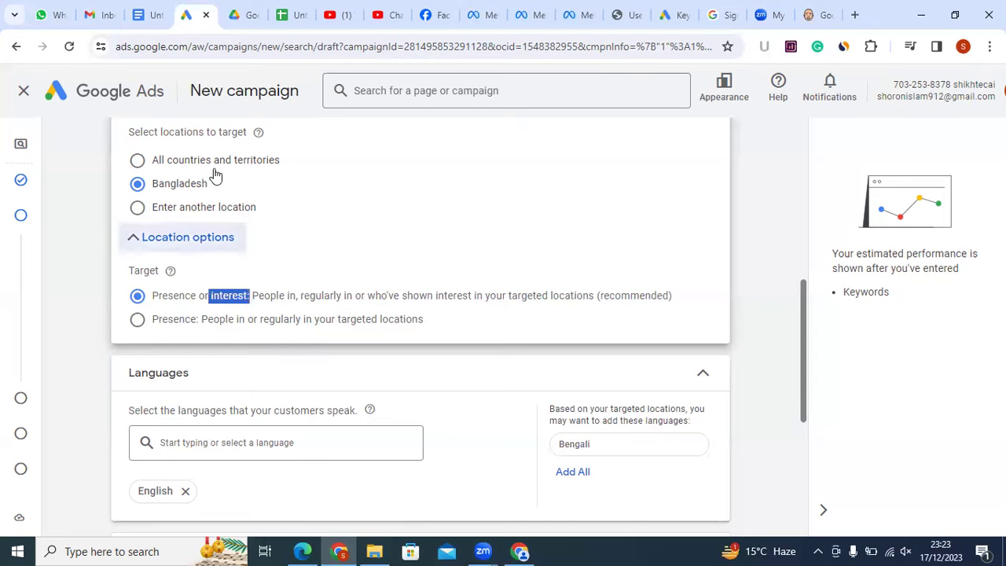
pyautogui.moveTo(212, 191); pyautogui.dragTo(156, 194)
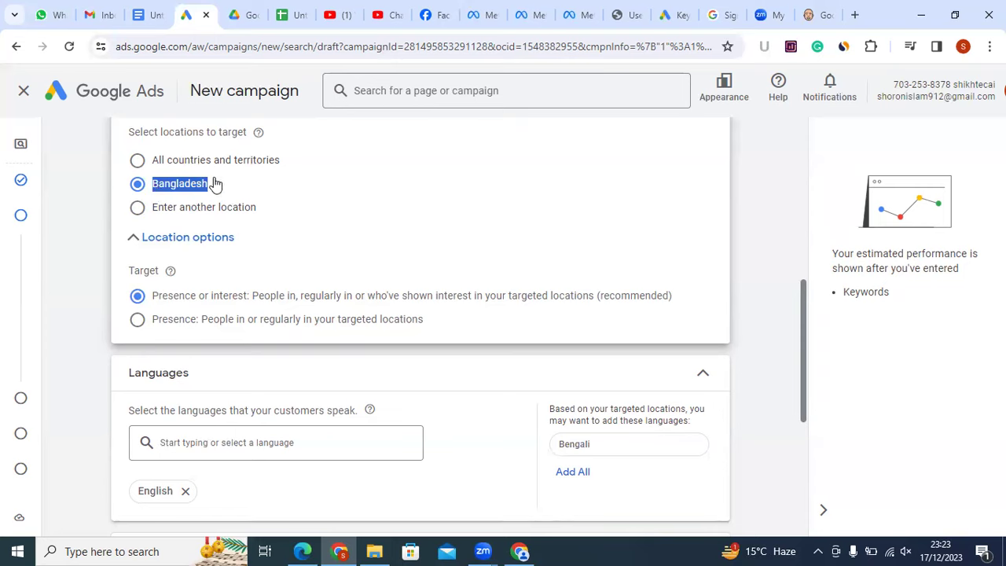
pyautogui.click(259, 302)
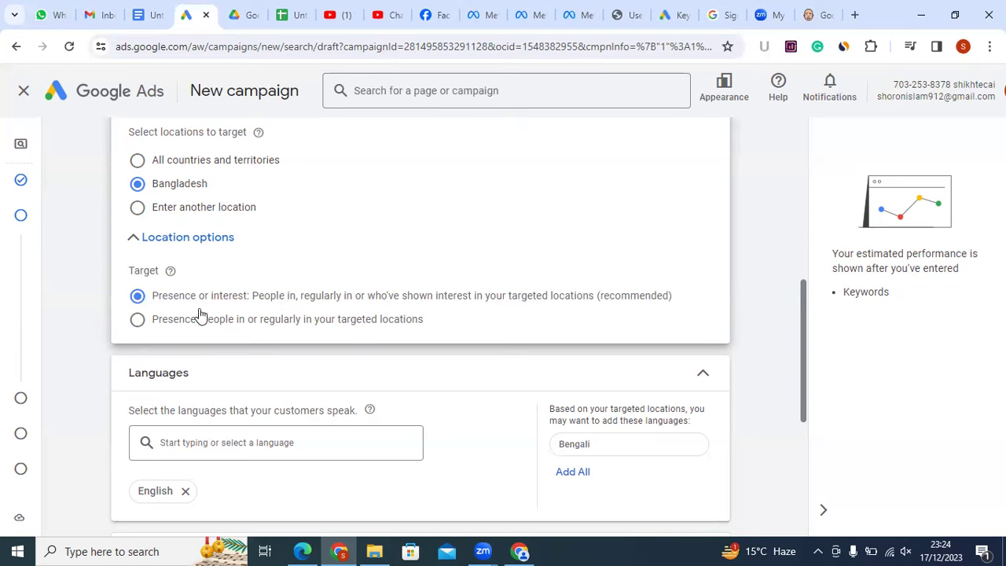
pyautogui.moveTo(302, 301); pyautogui.dragTo(354, 310)
pyautogui.click(265, 300)
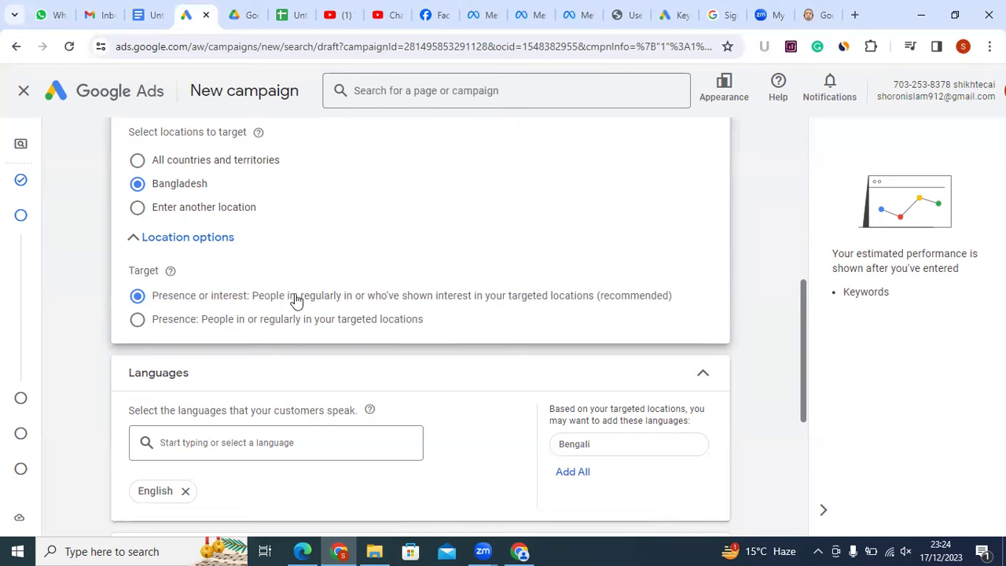
# Set the target option to Presence and change the location selection from Bangladesh to Enter another location
pyautogui.click(175, 329)
pyautogui.moveTo(201, 325); pyautogui.dragTo(243, 329)
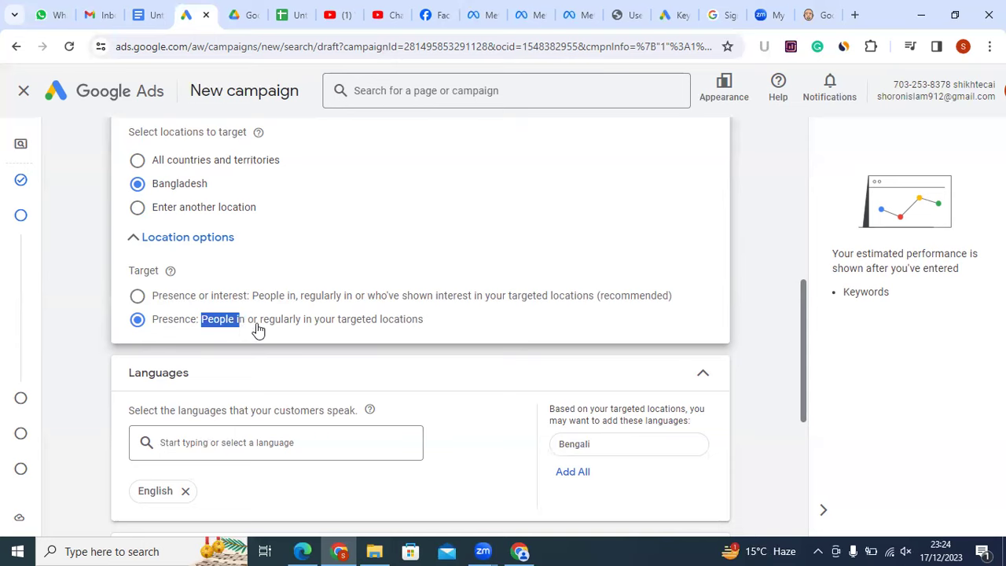
pyautogui.moveTo(260, 329); pyautogui.dragTo(312, 328)
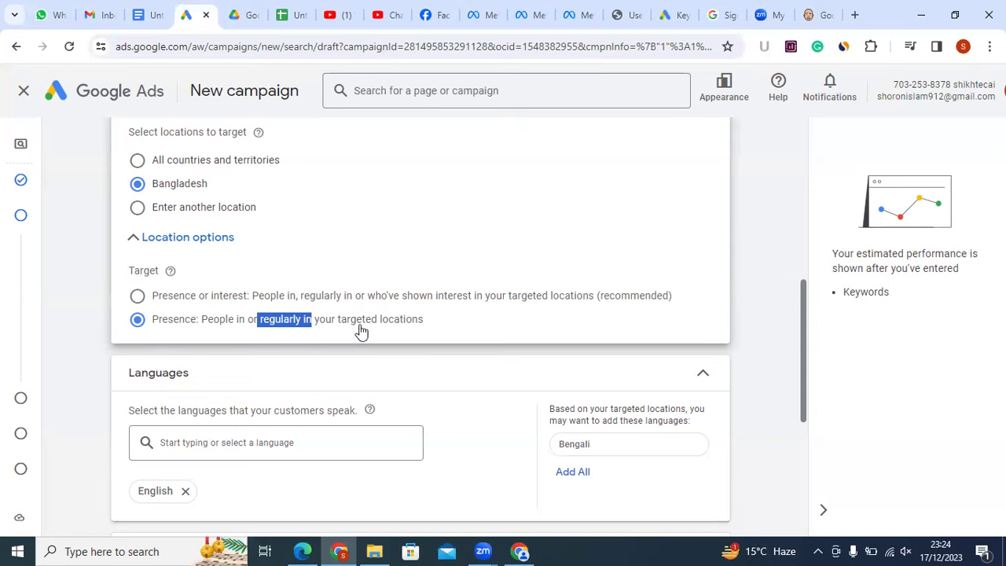
pyautogui.click(318, 333)
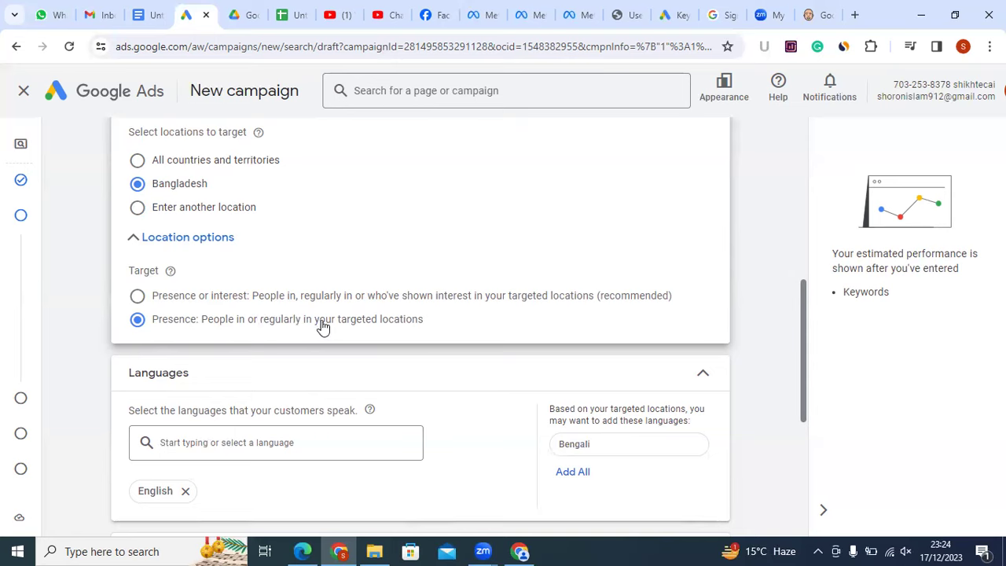
pyautogui.click(174, 209)
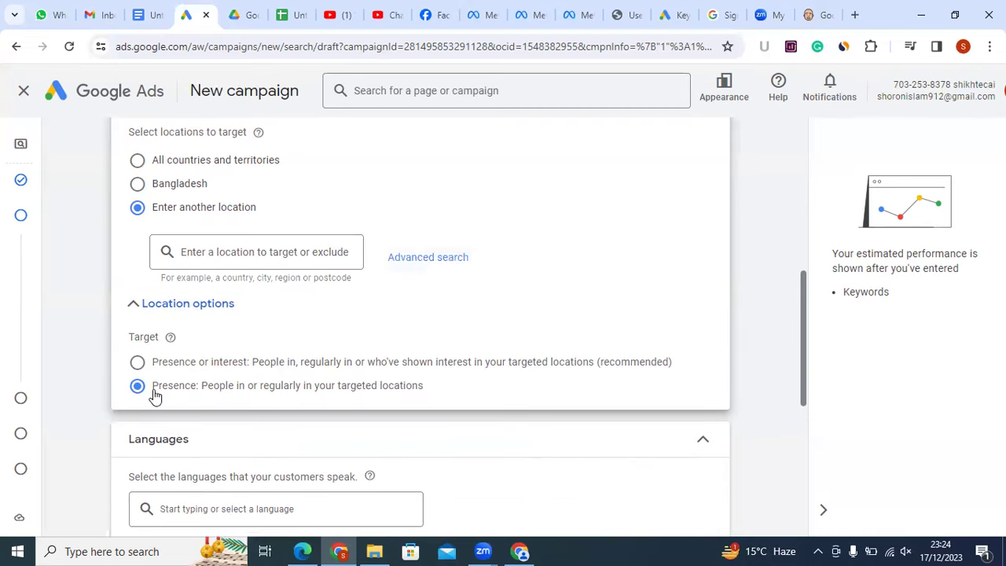
# Examine the "People in", "regularly in" and "targeted locations" parts of the Presence option alongside the location entry field
pyautogui.moveTo(202, 390); pyautogui.dragTo(246, 389)
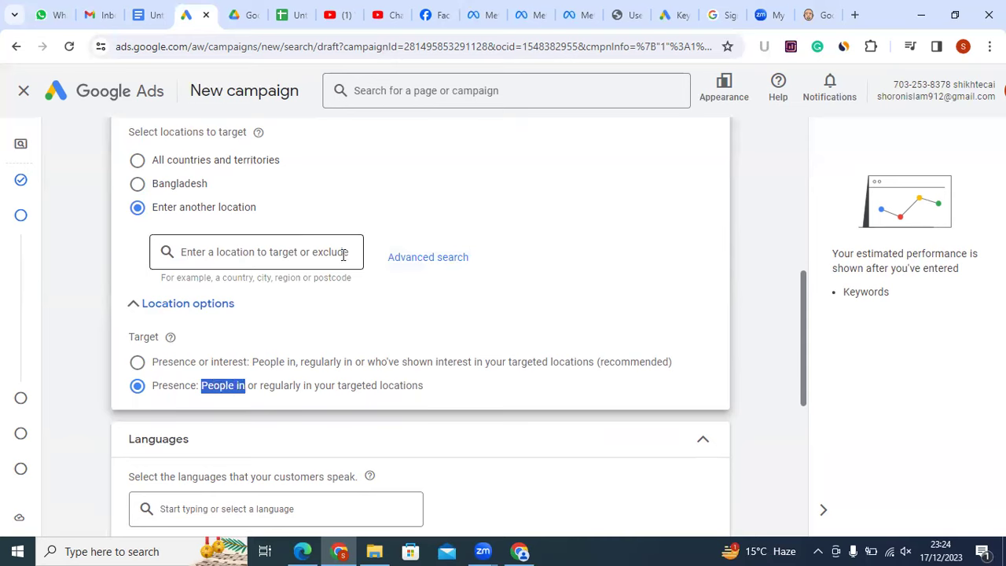
pyautogui.click(399, 259)
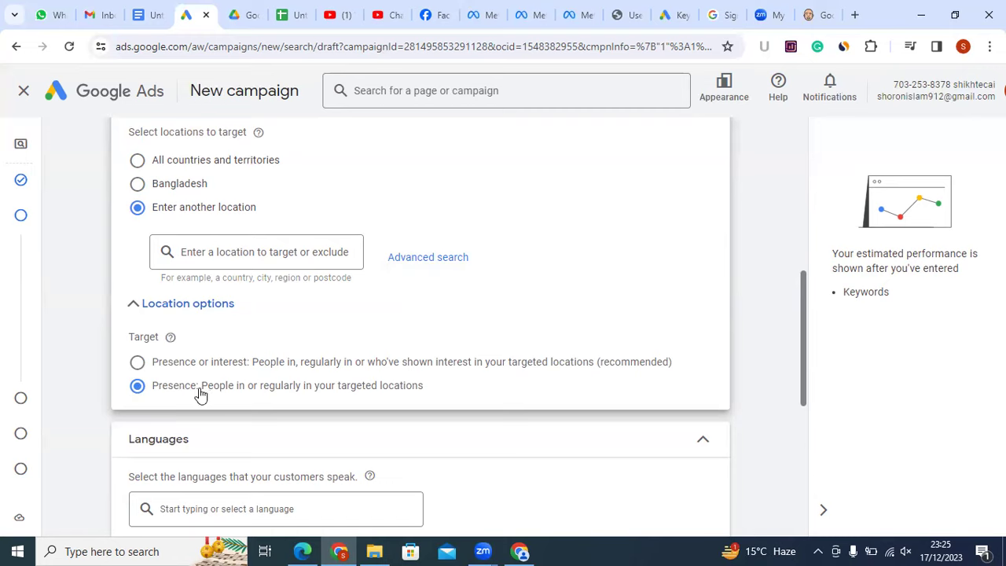
pyautogui.moveTo(203, 389); pyautogui.dragTo(245, 396)
pyautogui.moveTo(260, 390); pyautogui.dragTo(315, 393)
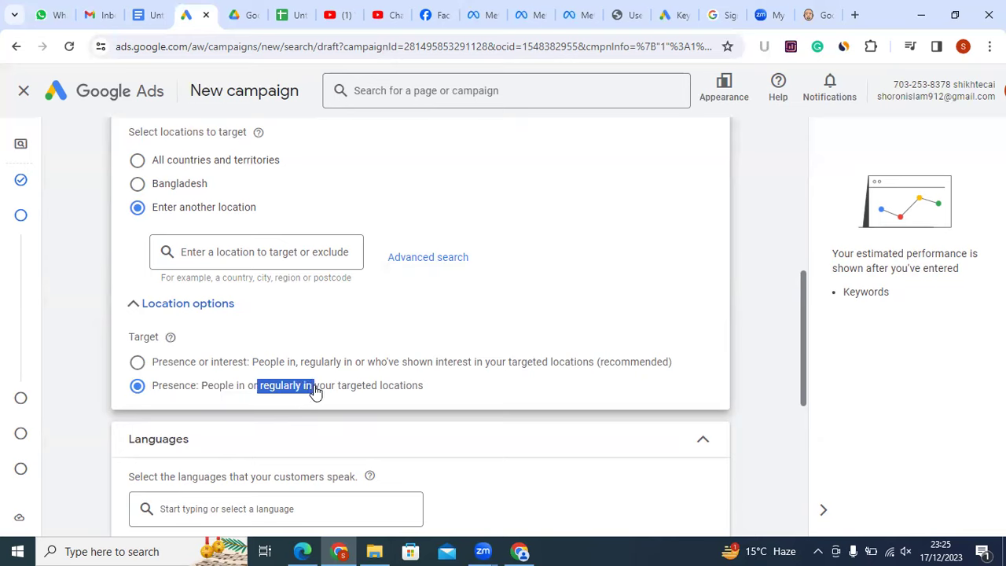
pyautogui.click(347, 391)
pyautogui.moveTo(347, 392); pyautogui.dragTo(427, 394)
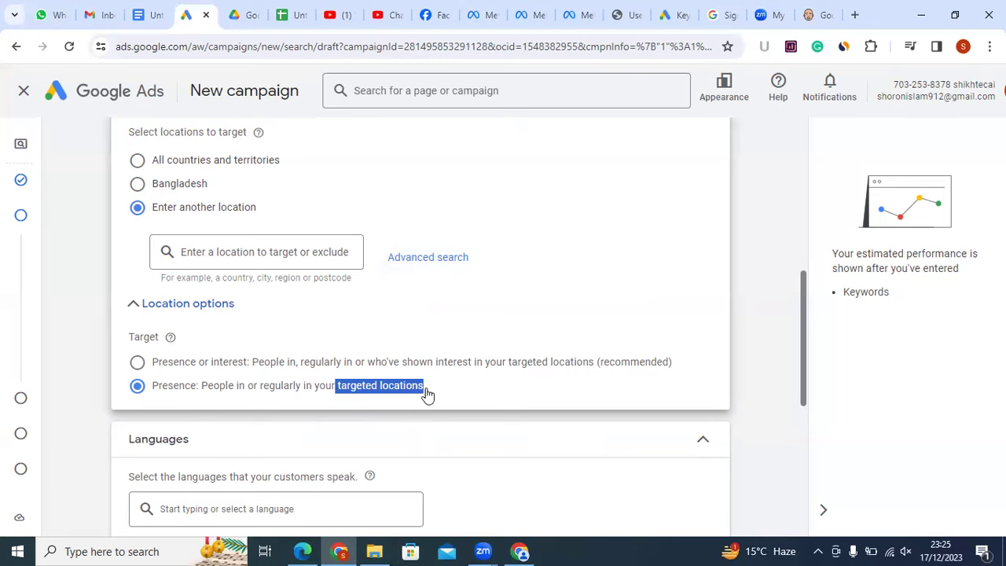
pyautogui.click(256, 393)
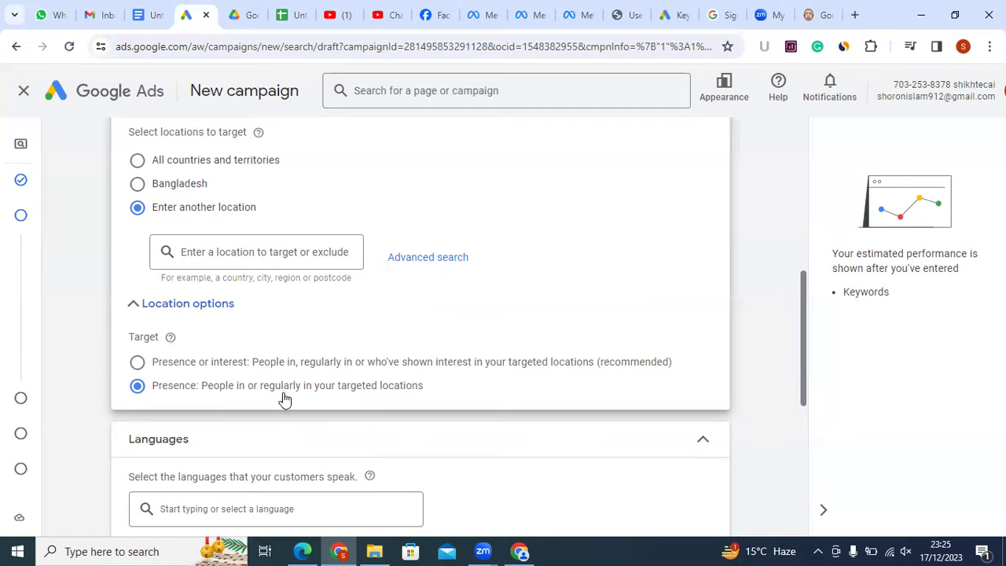
pyautogui.moveTo(259, 392); pyautogui.dragTo(318, 393)
pyautogui.click(242, 252)
pyautogui.moveTo(265, 393); pyautogui.dragTo(319, 393)
pyautogui.click(254, 393)
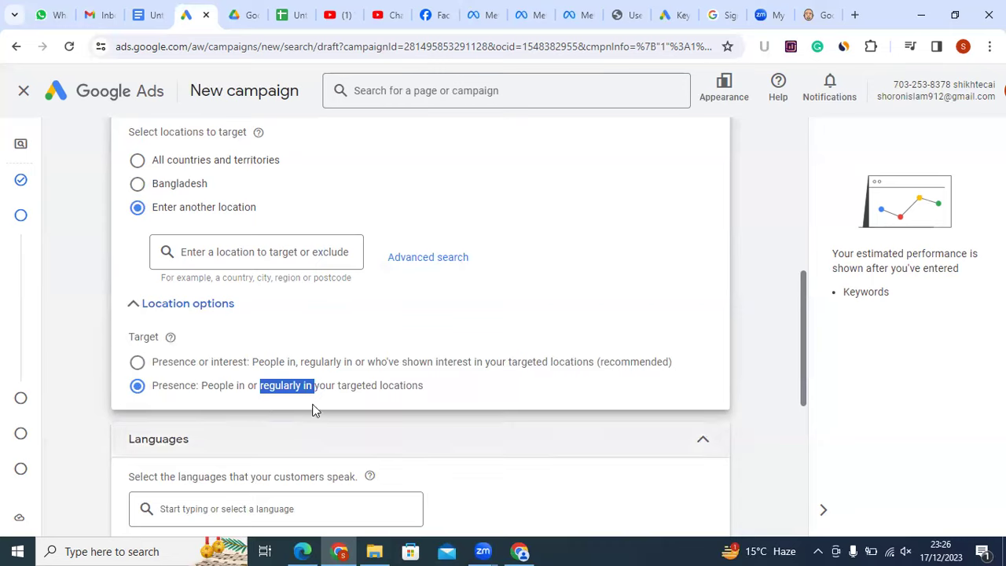
# Examine the "regularly in" part of the Presence target option's description
pyautogui.click(314, 390)
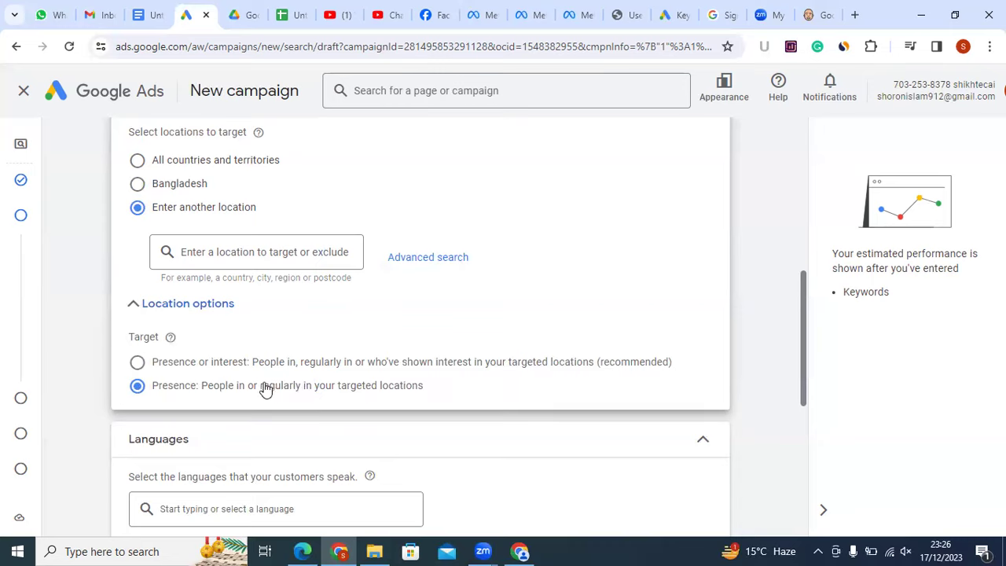
pyautogui.moveTo(261, 390); pyautogui.dragTo(314, 390)
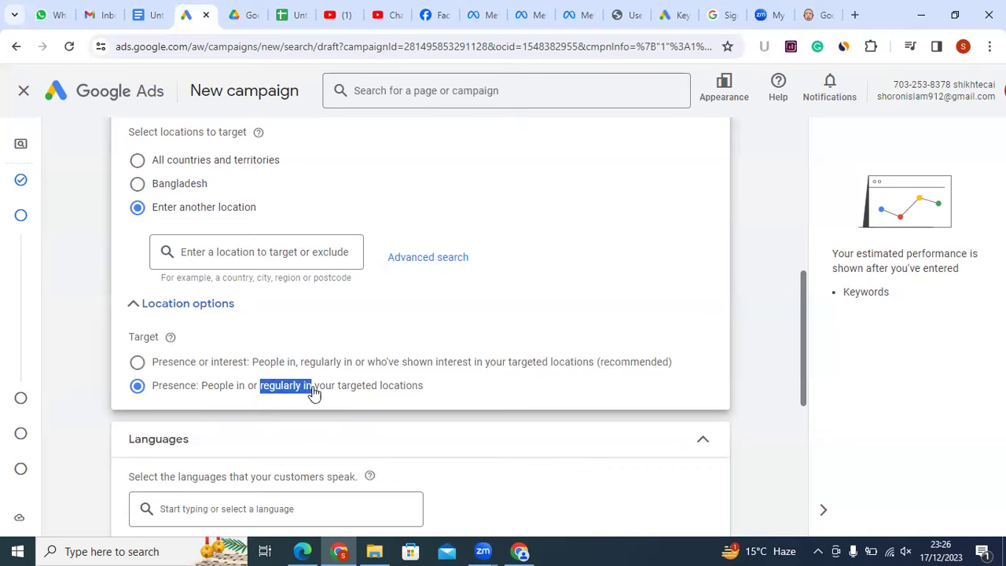
pyautogui.click(262, 393)
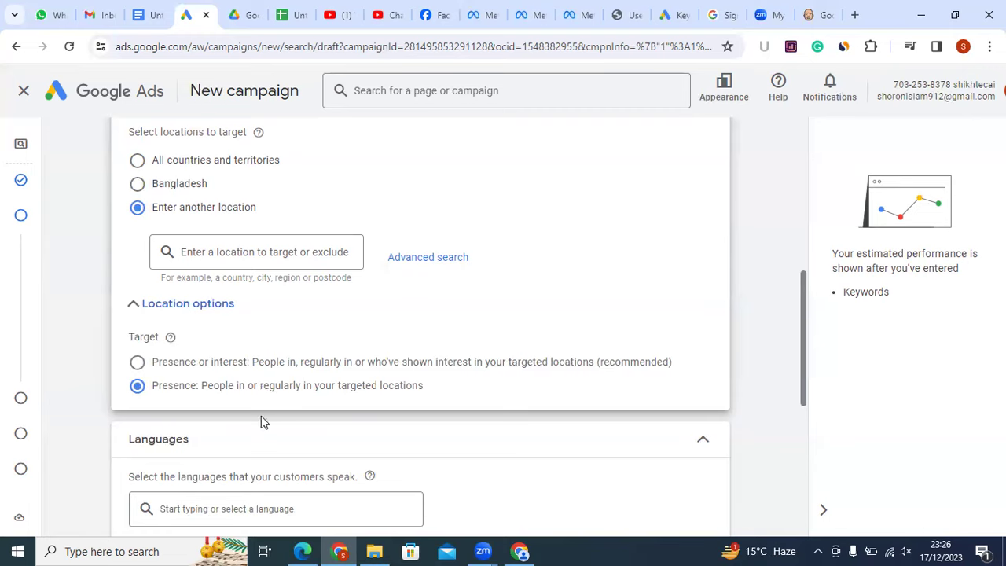
pyautogui.scroll(-1, 444, 451)
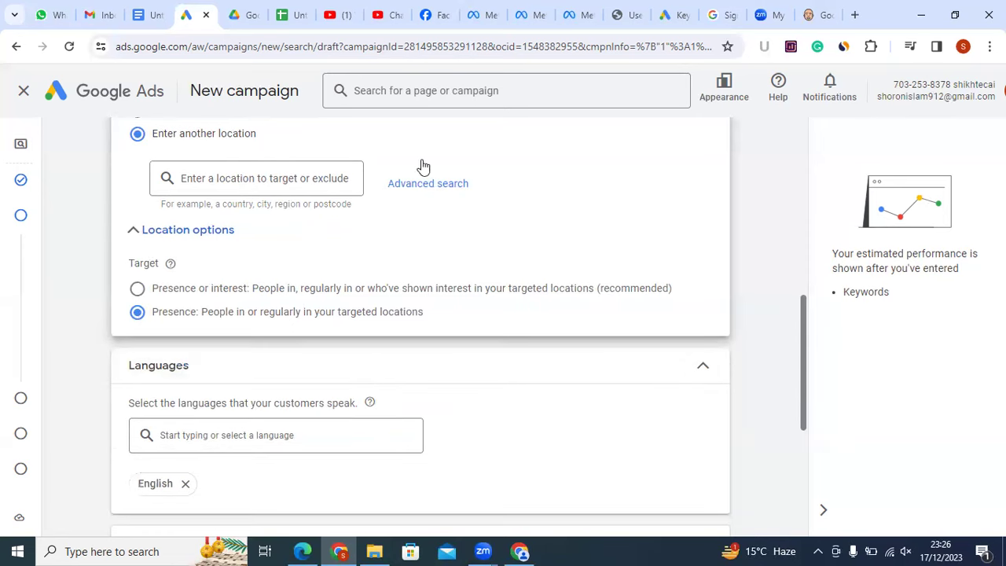
# Set the target option to Presence or interest and review the "interest" part of its label
pyautogui.click(138, 288)
pyautogui.click(138, 313)
pyautogui.click(206, 293)
pyautogui.click(195, 312)
pyautogui.moveTo(250, 290); pyautogui.dragTo(154, 295)
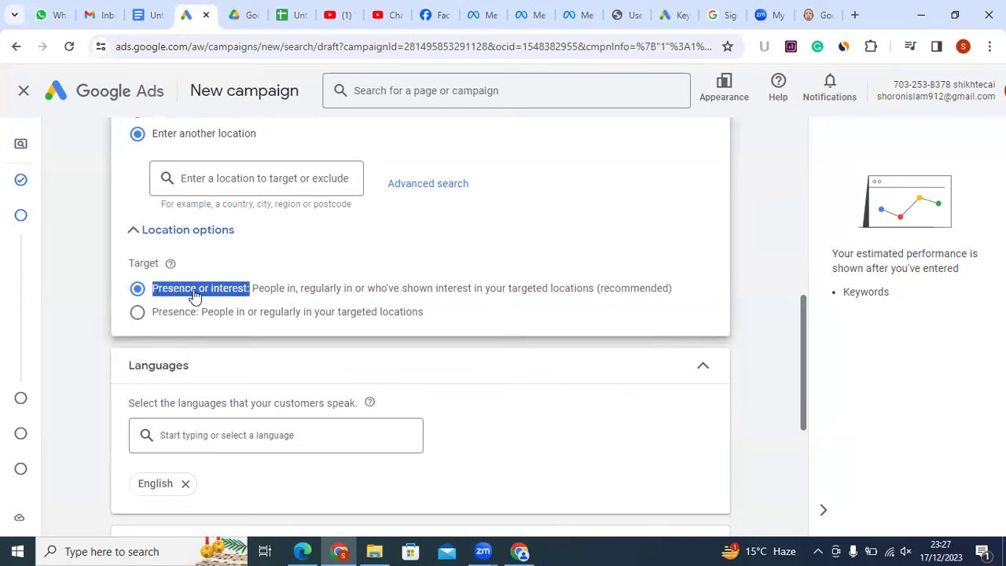
pyautogui.click(256, 267)
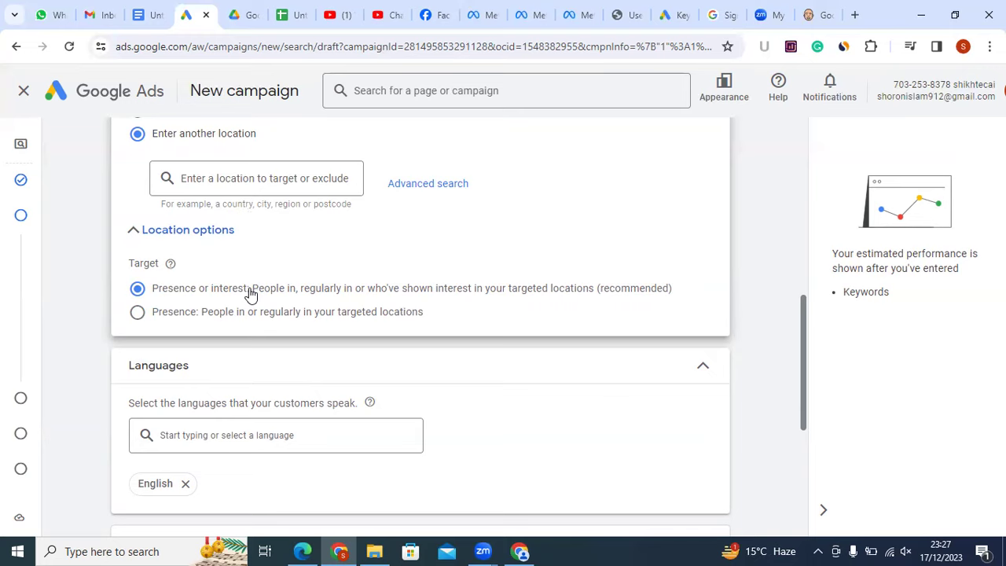
pyautogui.moveTo(210, 294); pyautogui.dragTo(247, 292)
pyautogui.click(212, 293)
# Change the location selection to Bangladesh and review the full Presence or interest description against it
pyautogui.scroll(1, 230, 201)
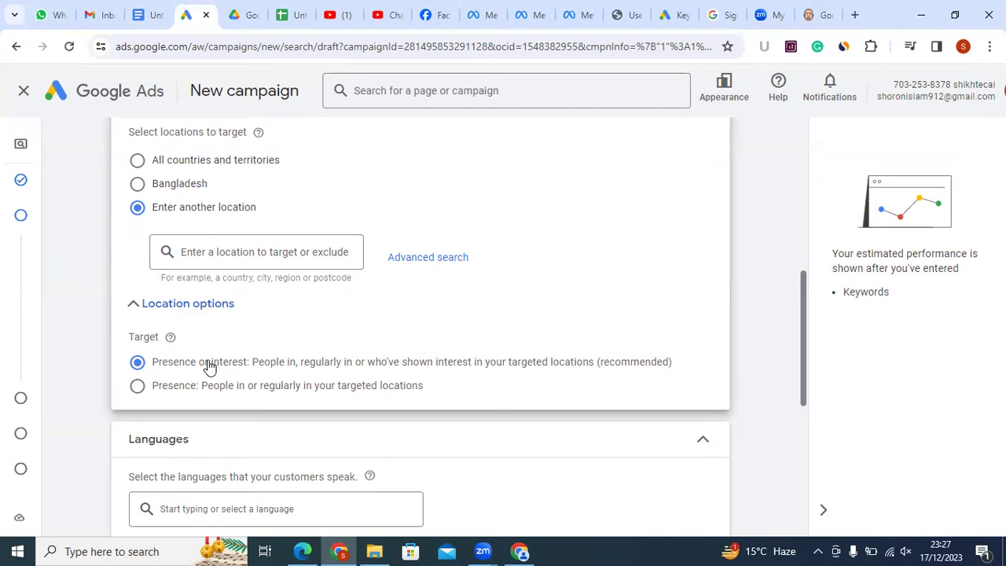
pyautogui.moveTo(212, 187); pyautogui.dragTo(147, 190)
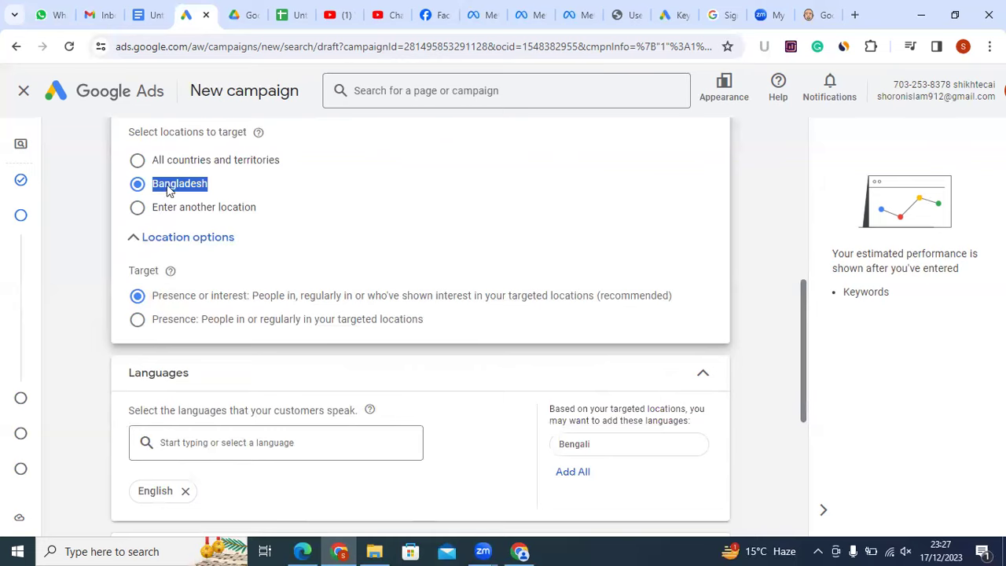
pyautogui.click(196, 194)
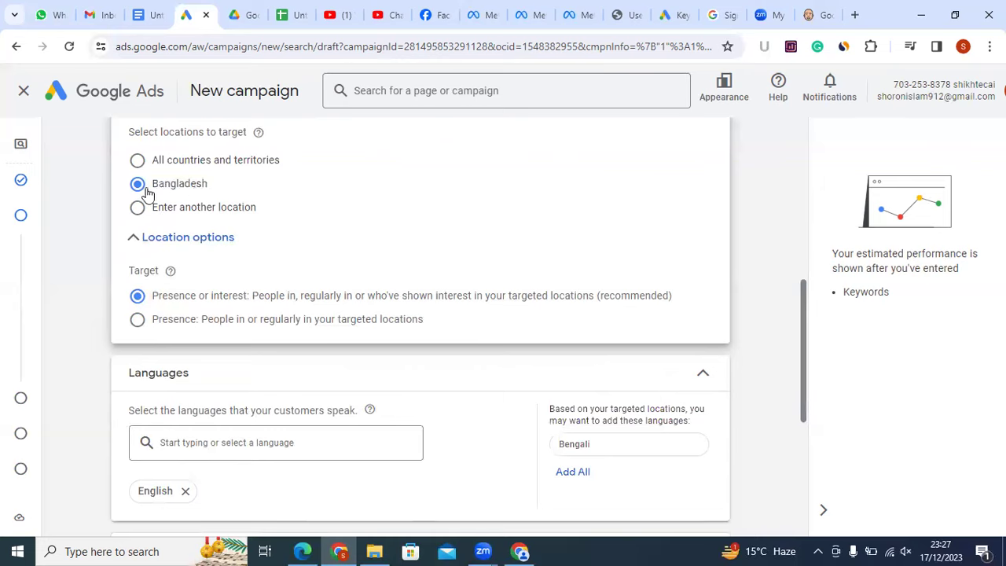
pyautogui.doubleClick(147, 192)
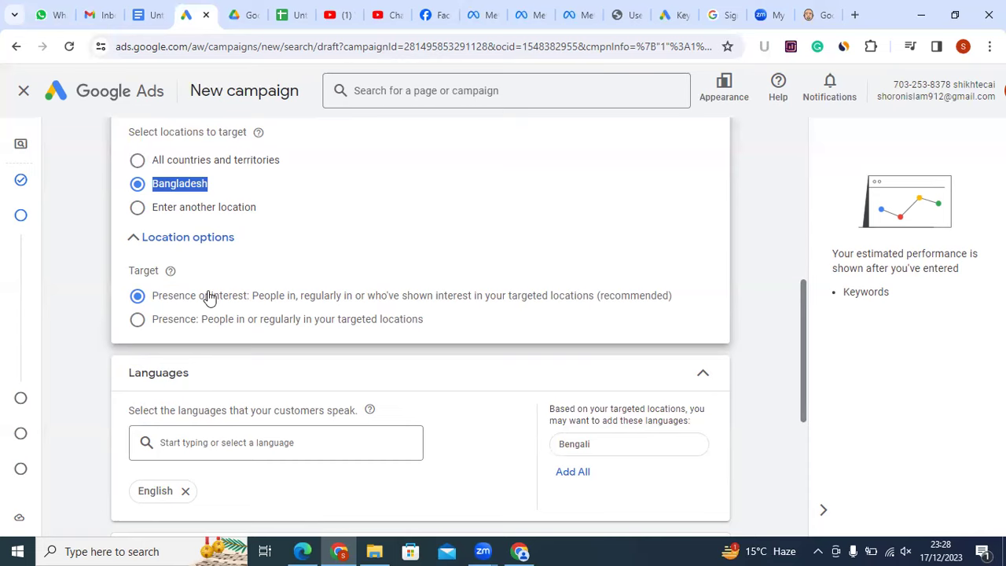
pyautogui.click(157, 300)
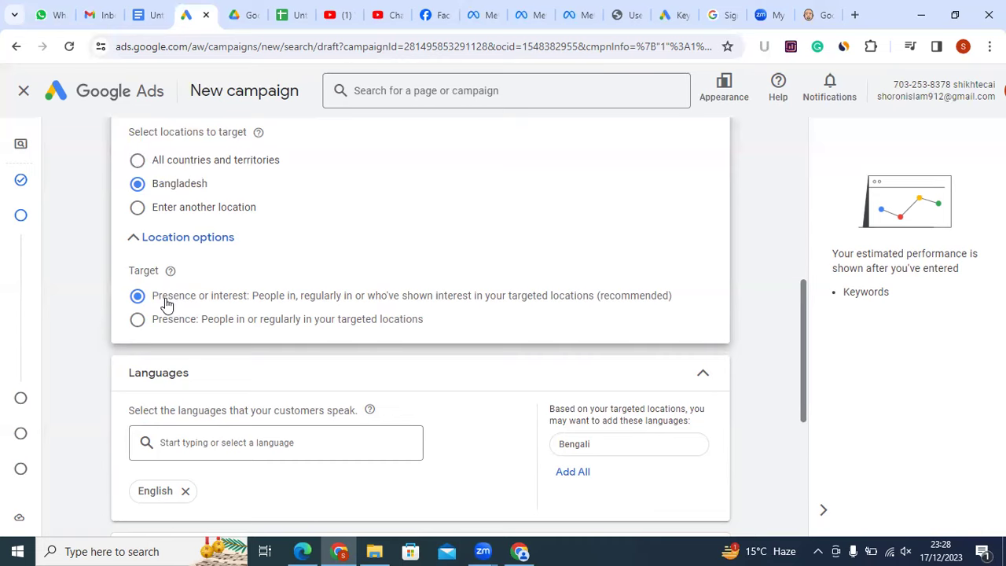
pyautogui.scroll(-1, 248, 369)
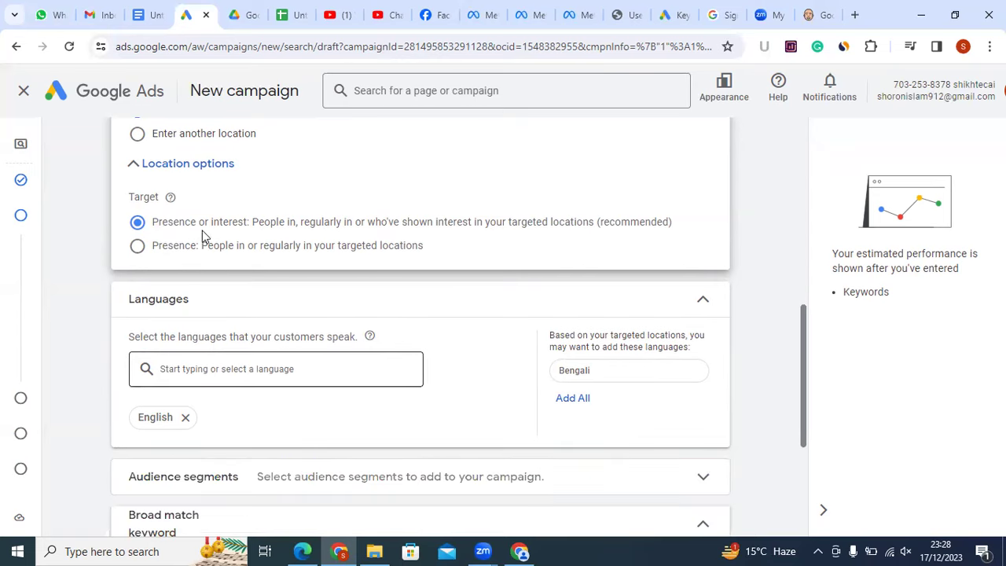
pyautogui.moveTo(155, 222); pyautogui.dragTo(522, 258)
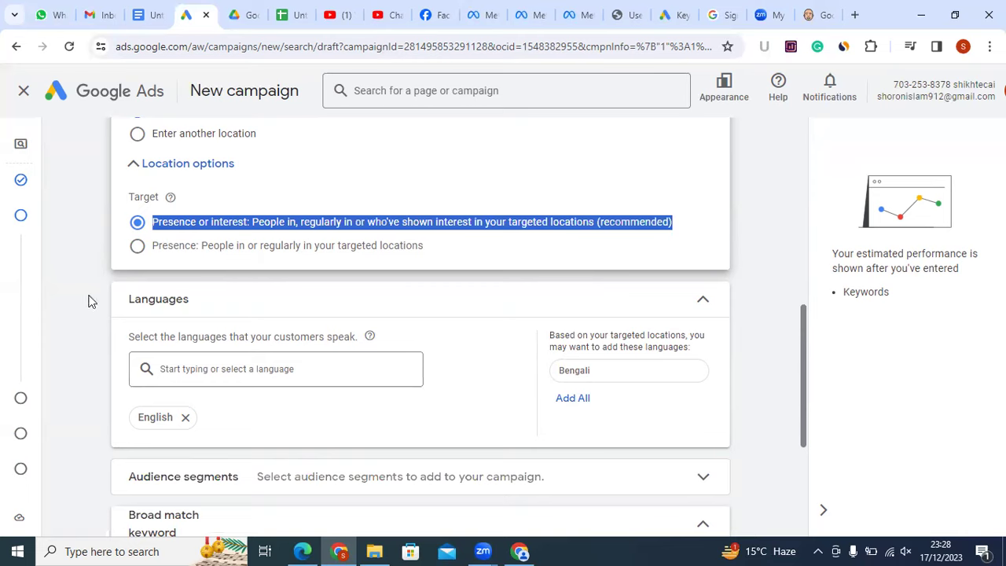
pyautogui.click(209, 312)
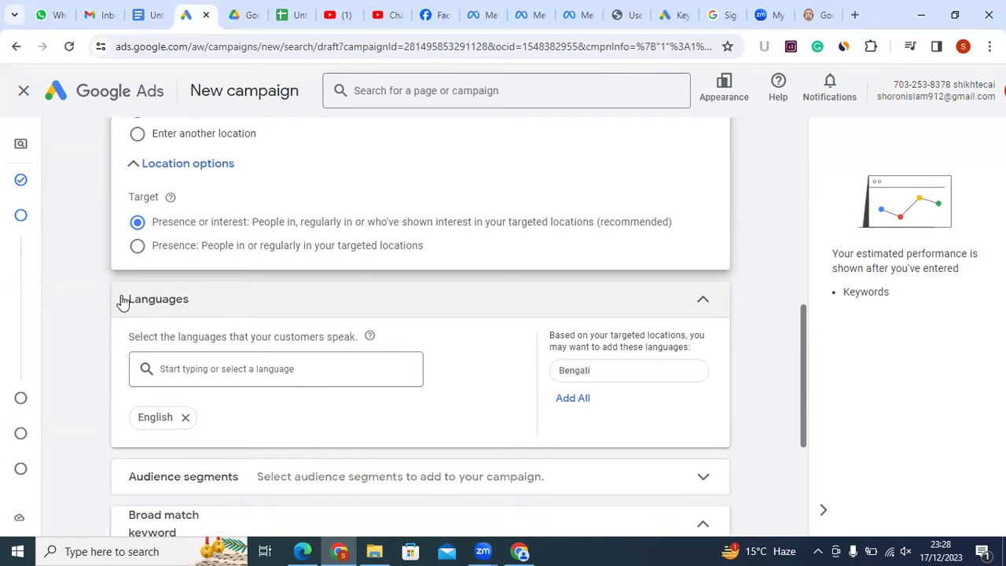
# Review the Languages section and its list of available customer languages
pyautogui.doubleClick(152, 305)
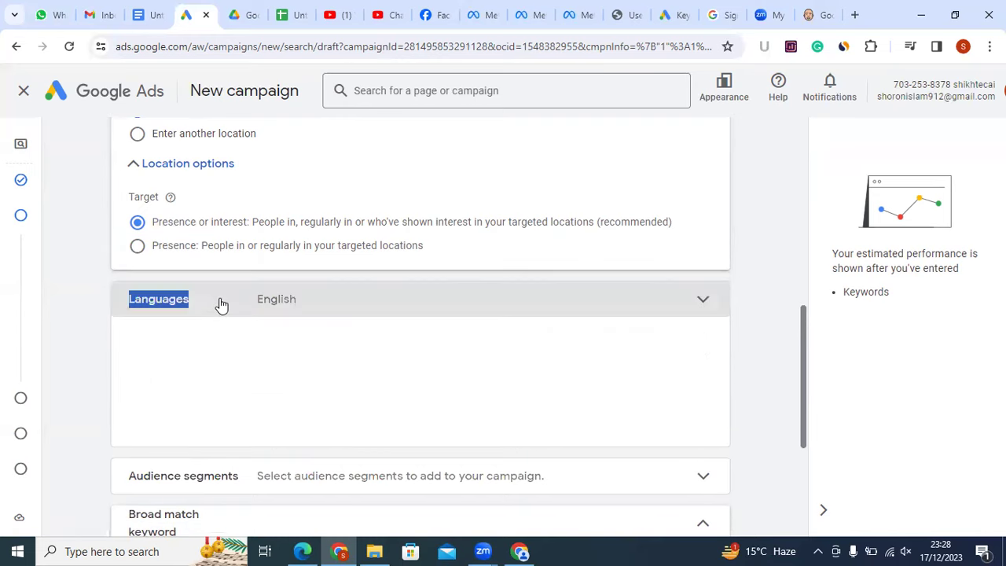
pyautogui.click(222, 305)
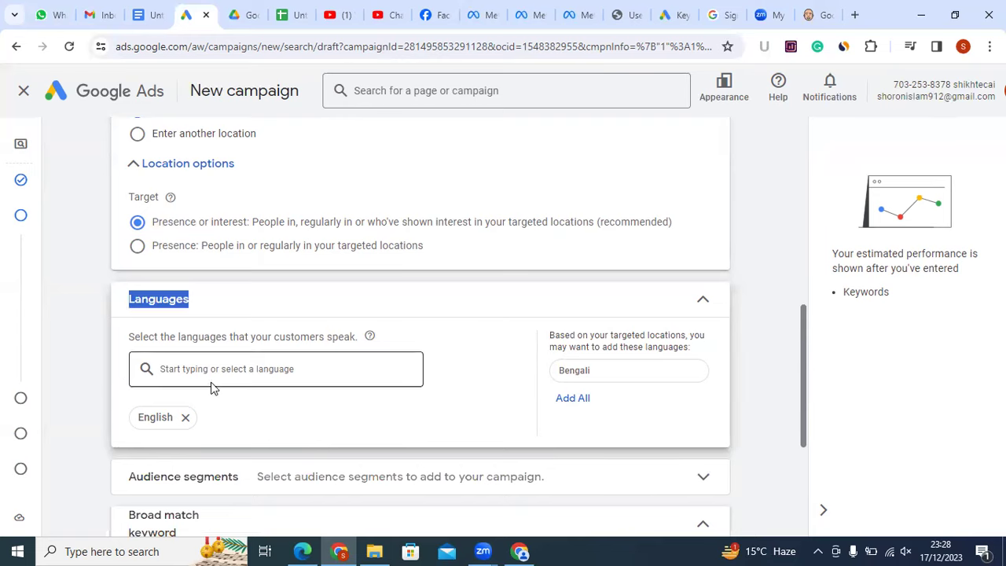
pyautogui.click(213, 369)
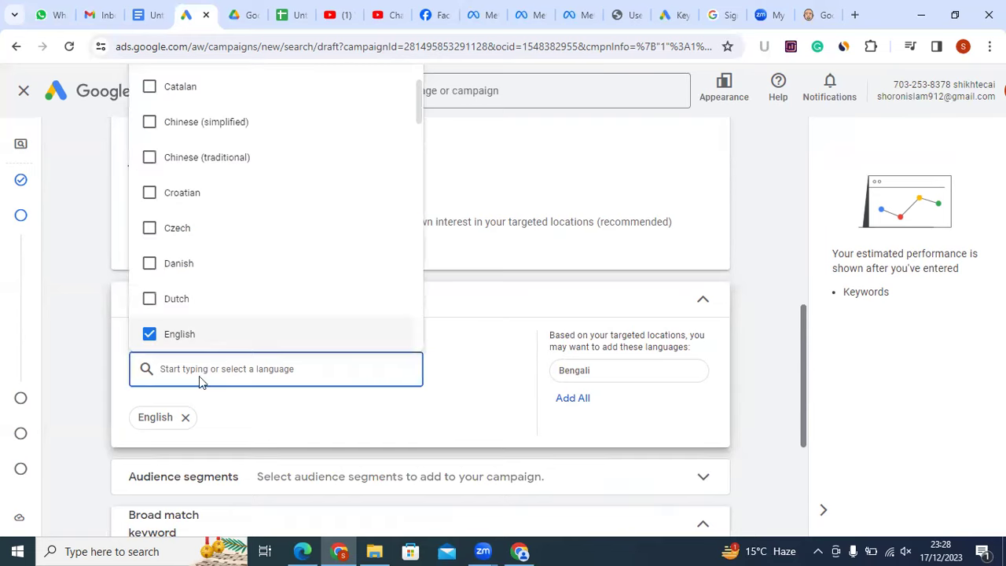
pyautogui.click(111, 372)
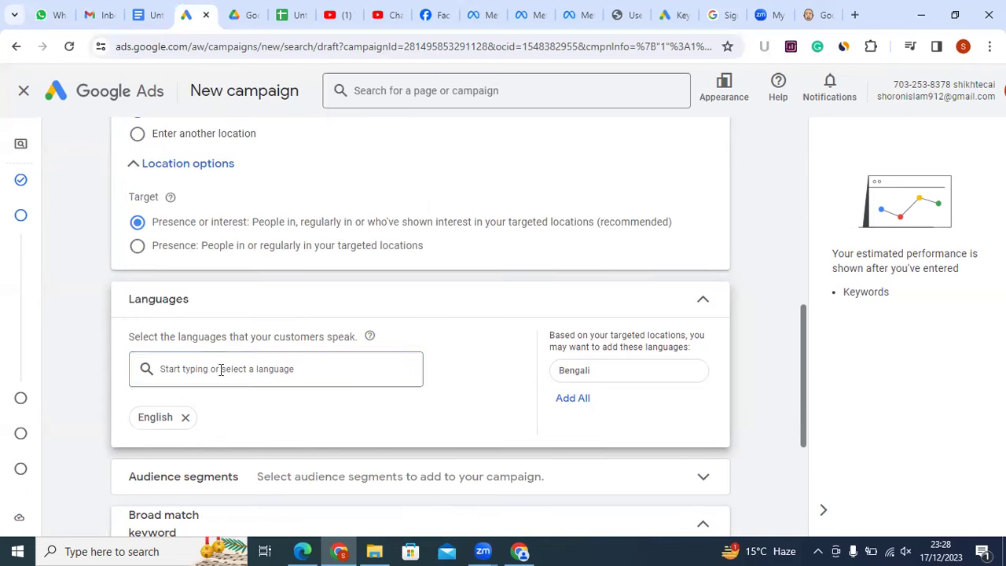
# Try to find the customers' language by searching for "bangla"
pyautogui.click(218, 376)
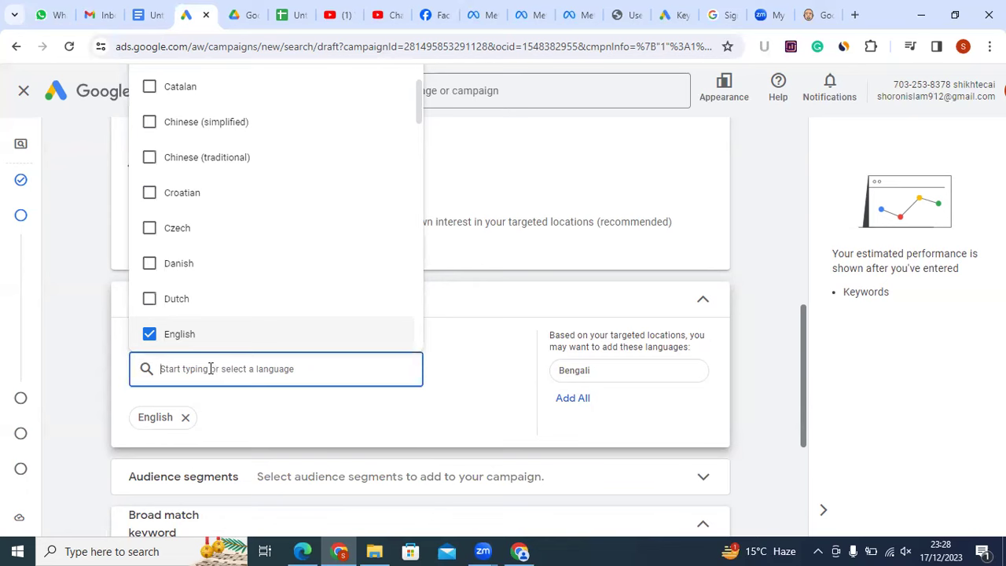
pyautogui.write('b')
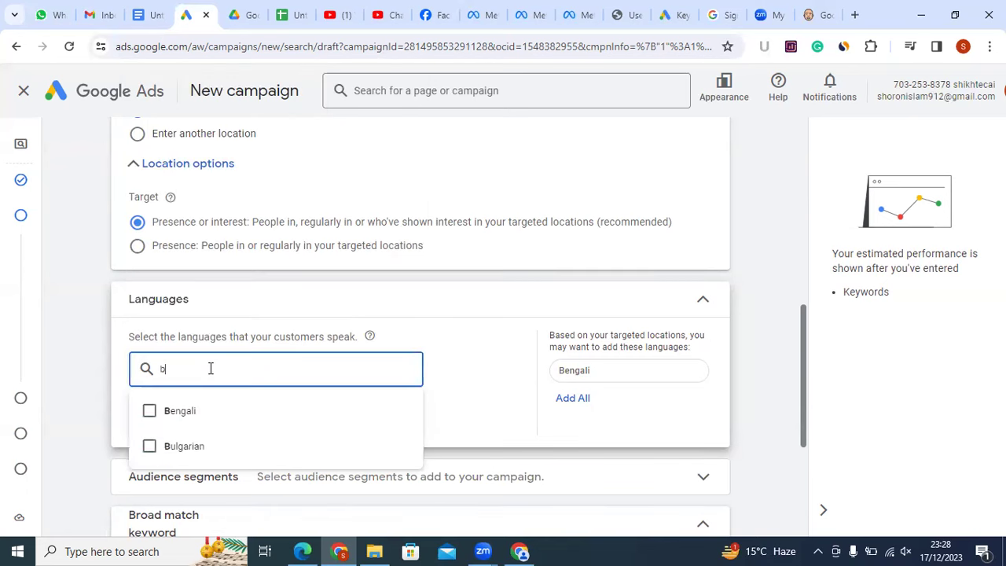
pyautogui.write('angla')
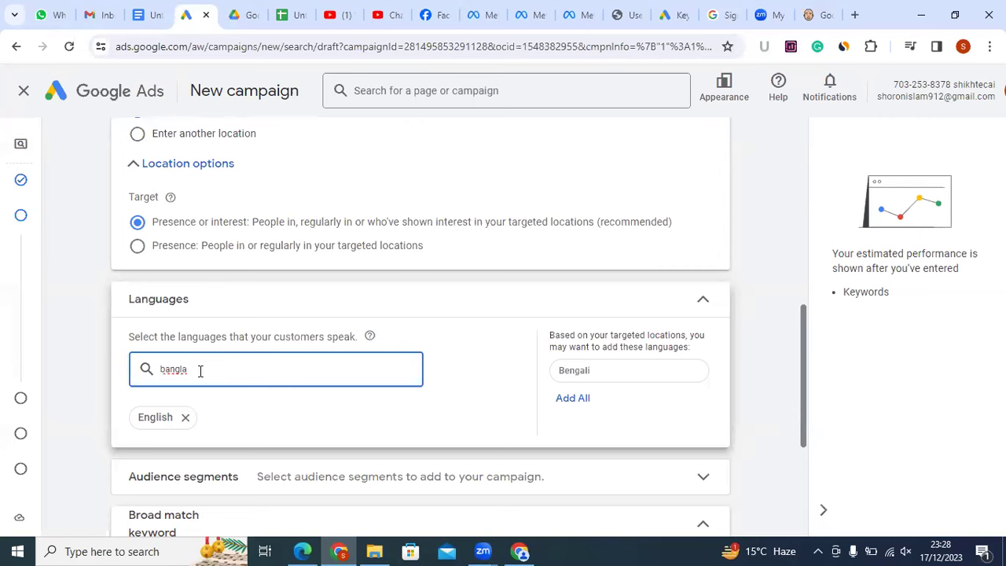
# Search the languages for "beng" instead and add Bengali alongside English
pyautogui.moveTo(195, 371); pyautogui.dragTo(149, 377)
pyautogui.press('Right')
pyautogui.press('BackSpace')
pyautogui.press('BackSpace')
pyautogui.press('BackSpace')
pyautogui.press('BackSpace')
pyautogui.write('eng')
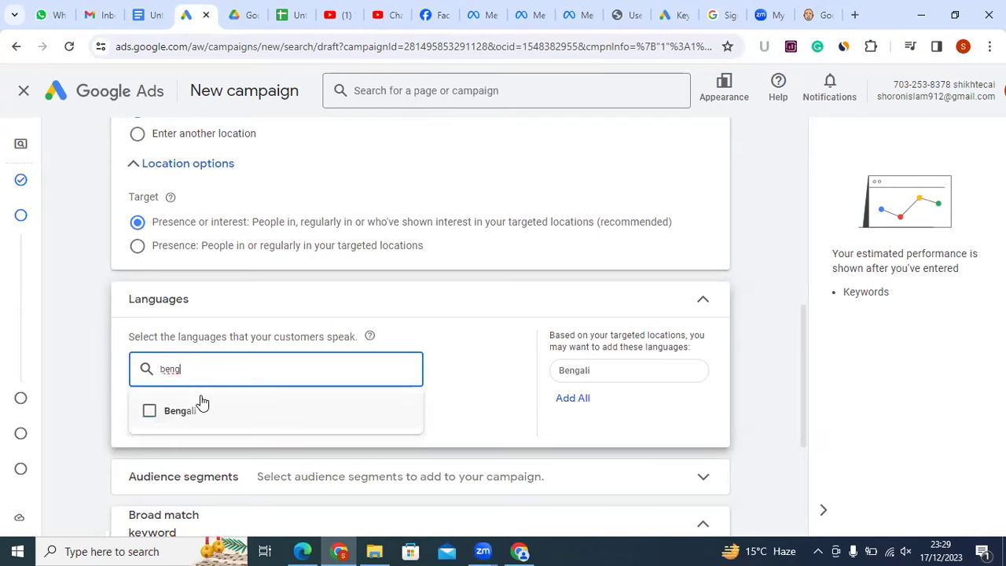
pyautogui.click(209, 407)
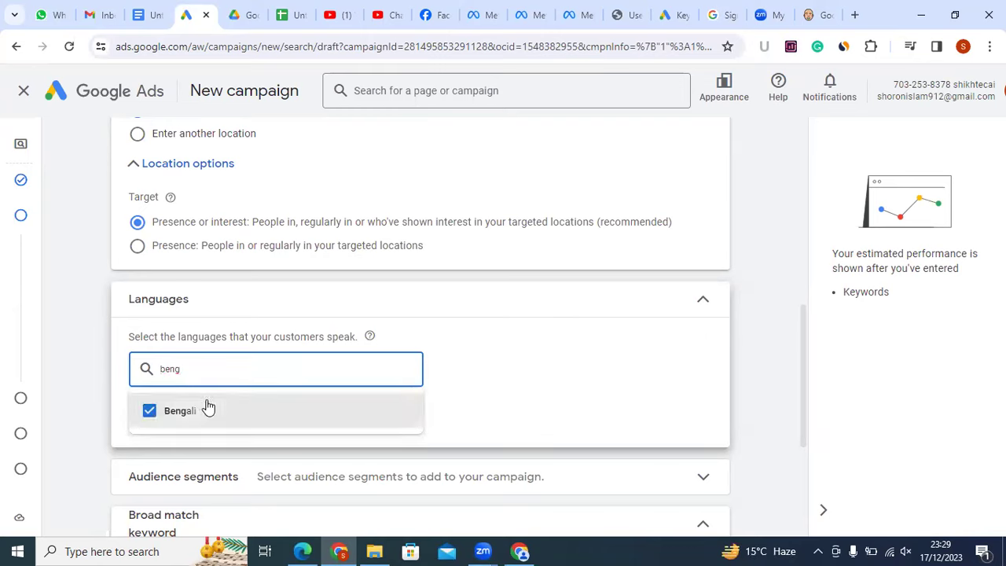
pyautogui.click(82, 356)
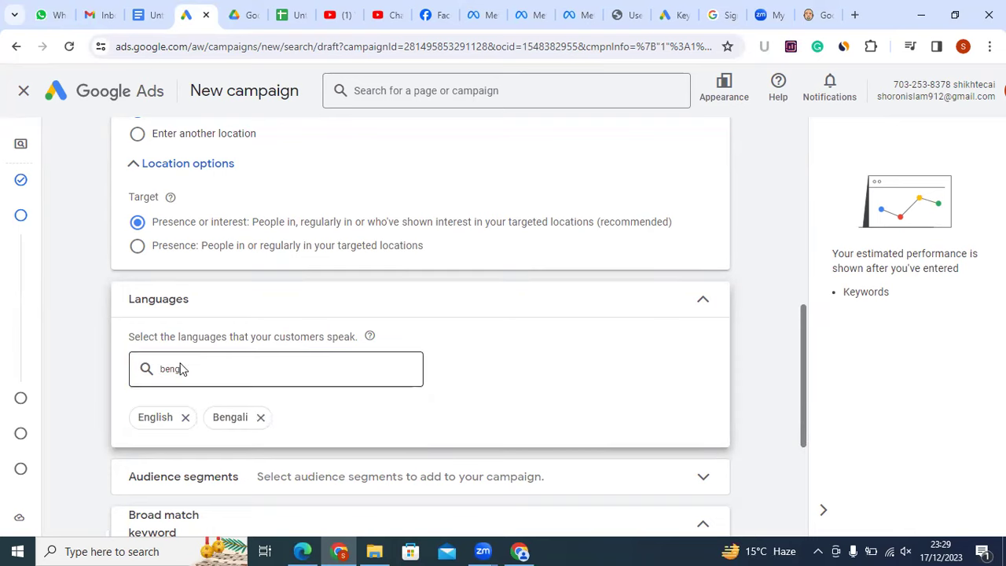
# Examine the selected languages English and Bengali together with the language search field
pyautogui.moveTo(183, 368); pyautogui.dragTo(156, 393)
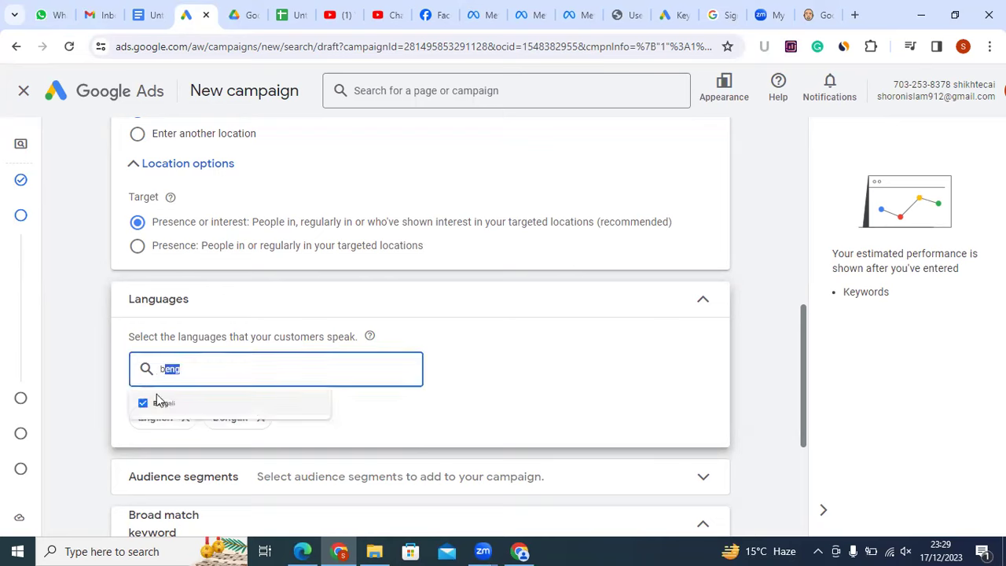
pyautogui.click(124, 355)
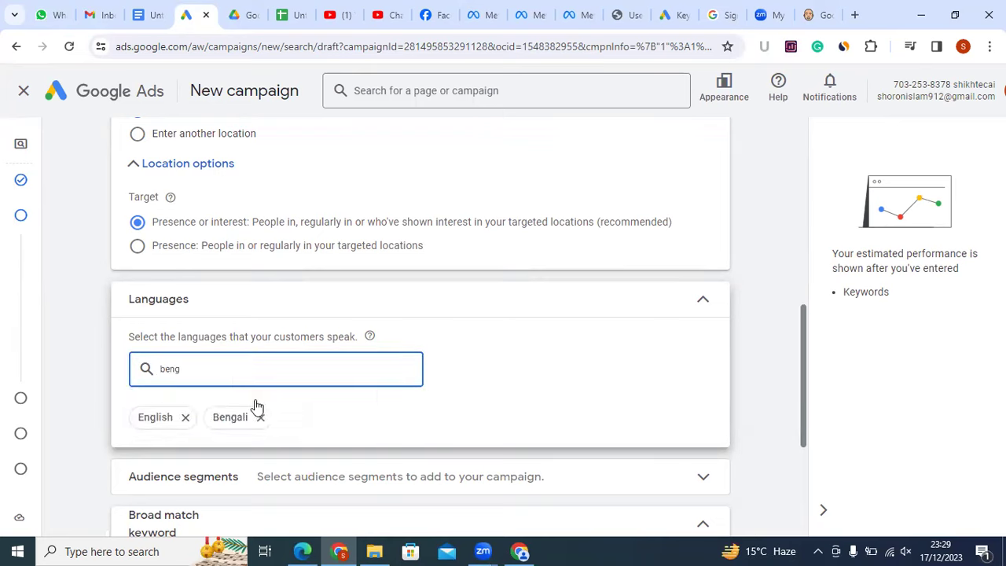
pyautogui.click(202, 375)
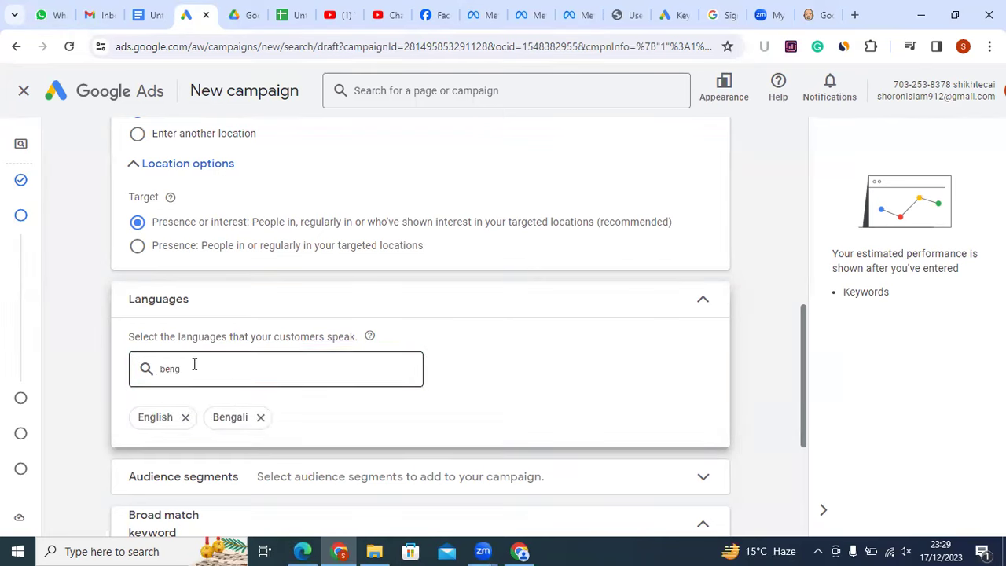
pyautogui.click(195, 364)
pyautogui.moveTo(189, 366); pyautogui.dragTo(144, 369)
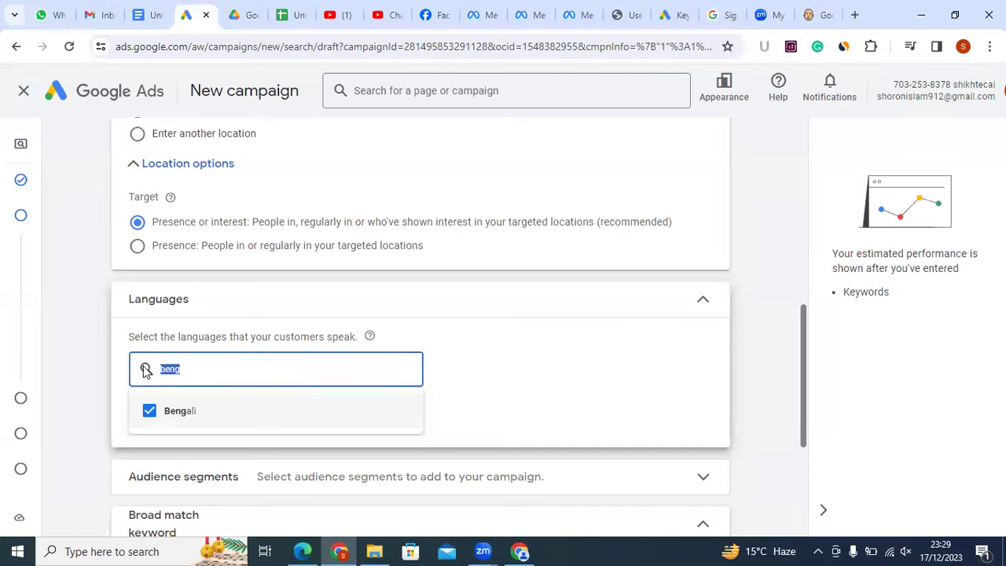
pyautogui.click(135, 438)
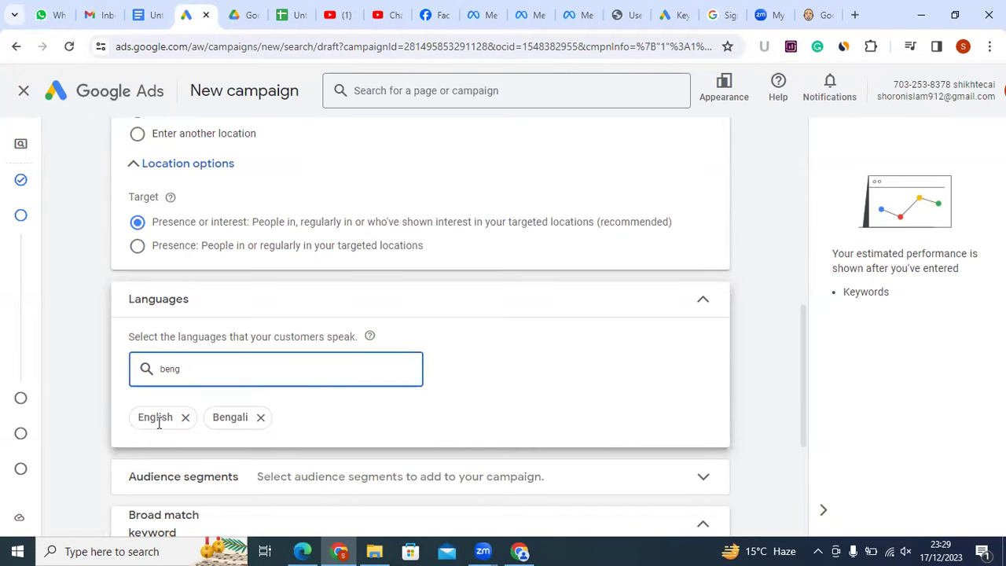
pyautogui.click(159, 422)
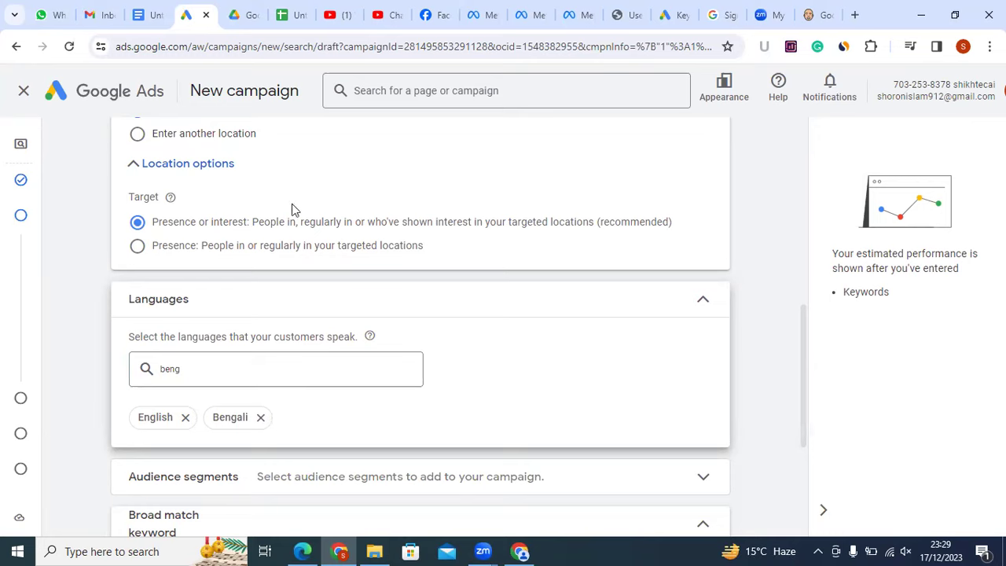
pyautogui.click(203, 373)
pyautogui.click(151, 421)
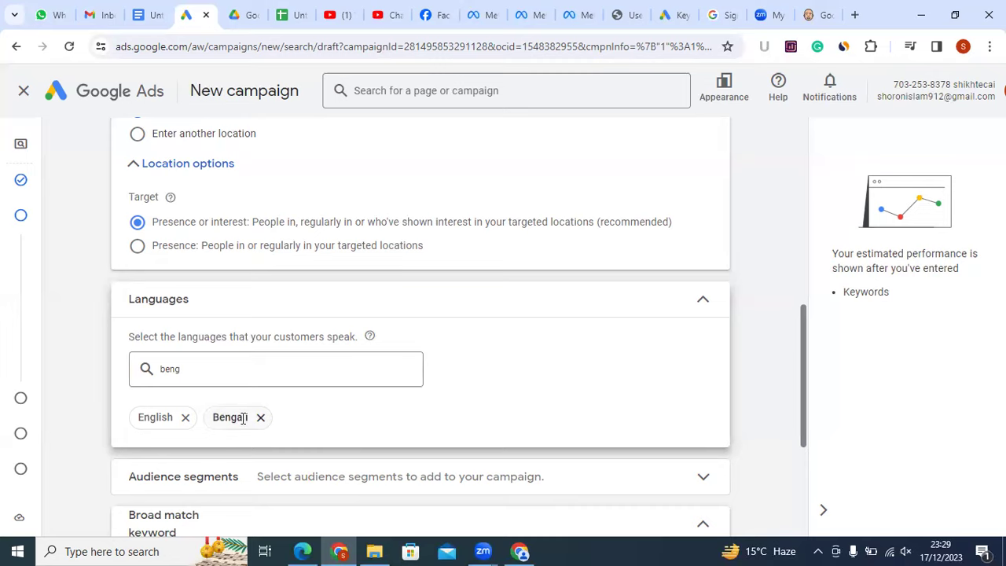
# Search the customer languages for "dutch" and "germ" without adding either language
pyautogui.click(159, 373)
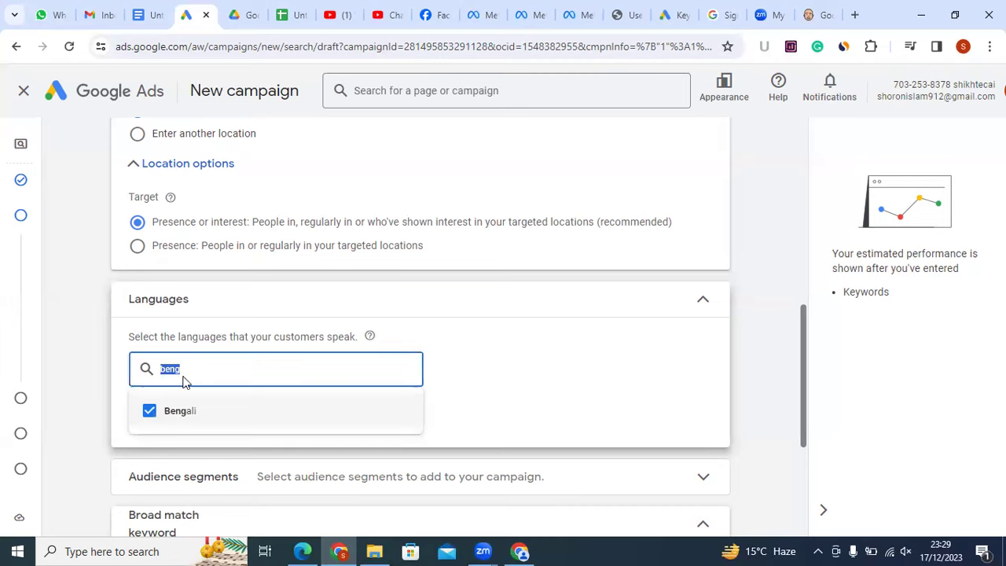
pyautogui.click(71, 401)
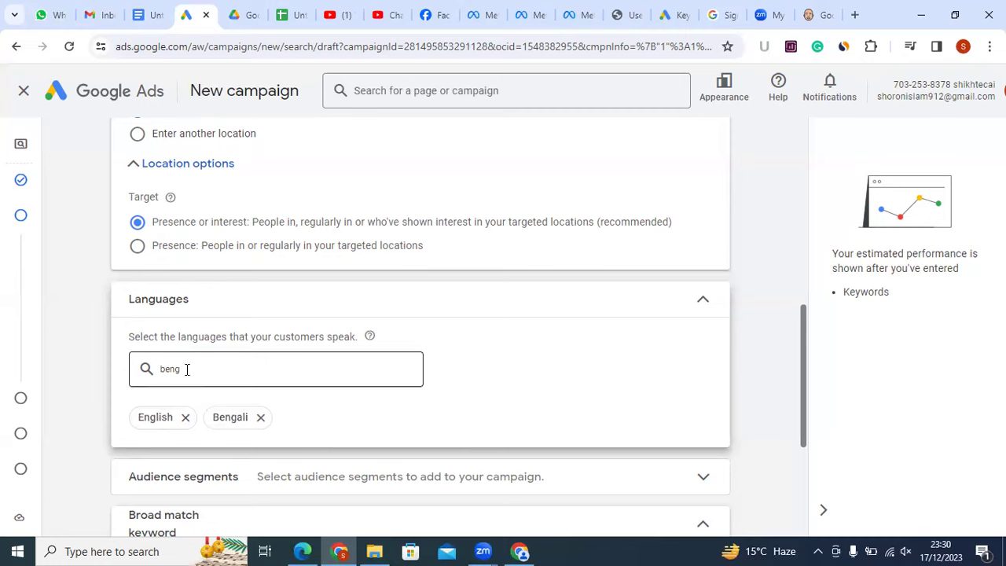
pyautogui.click(158, 370)
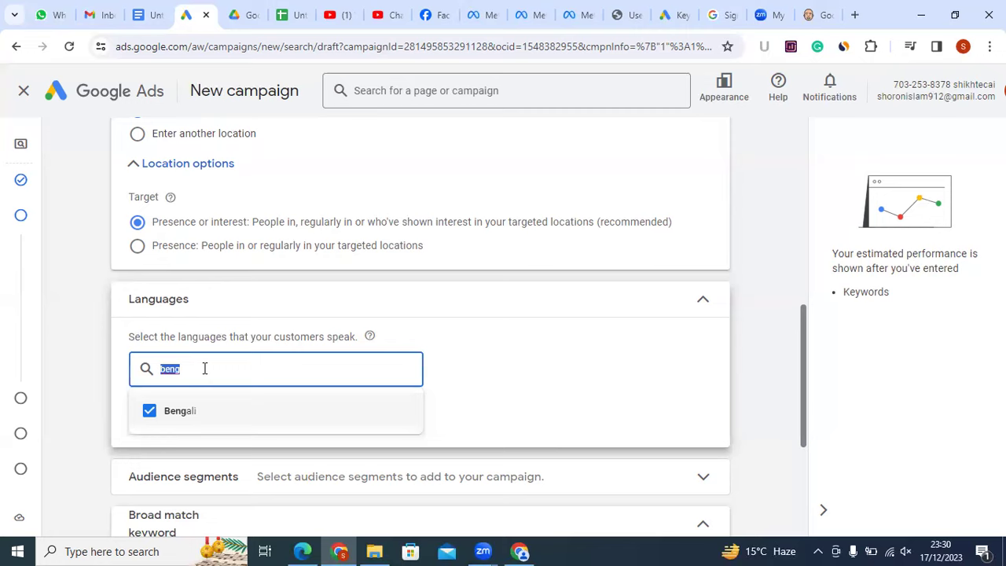
pyautogui.write('dutch')
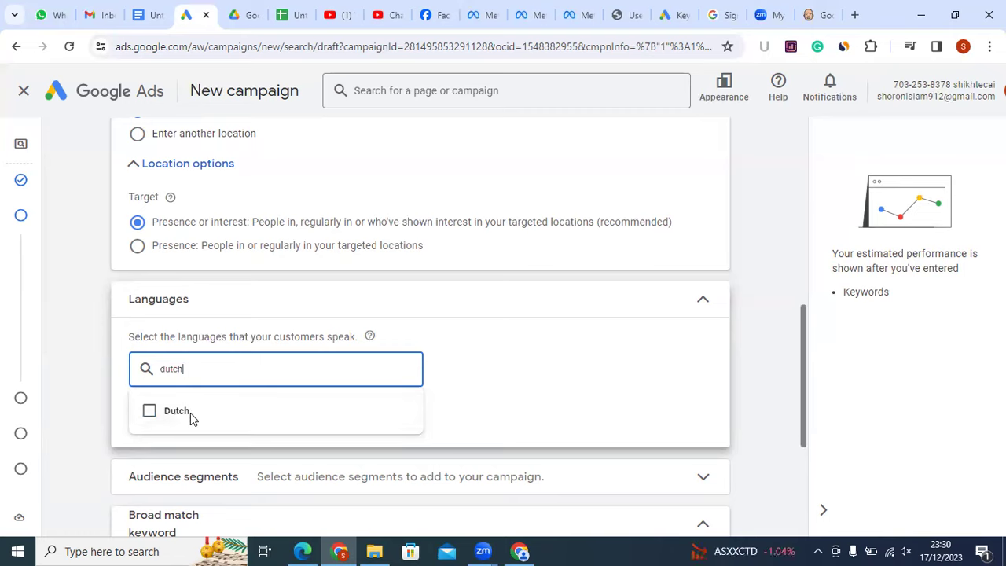
pyautogui.doubleClick(154, 370)
pyautogui.write('germ')
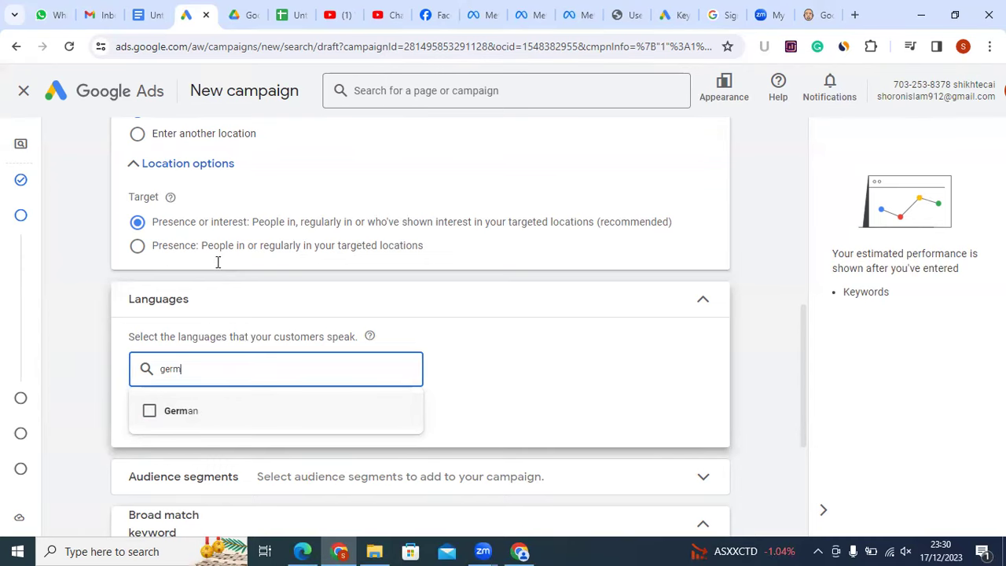
# Check the Bangladesh location target and its options against the selected languages and the German search result
pyautogui.scroll(3, 208, 181)
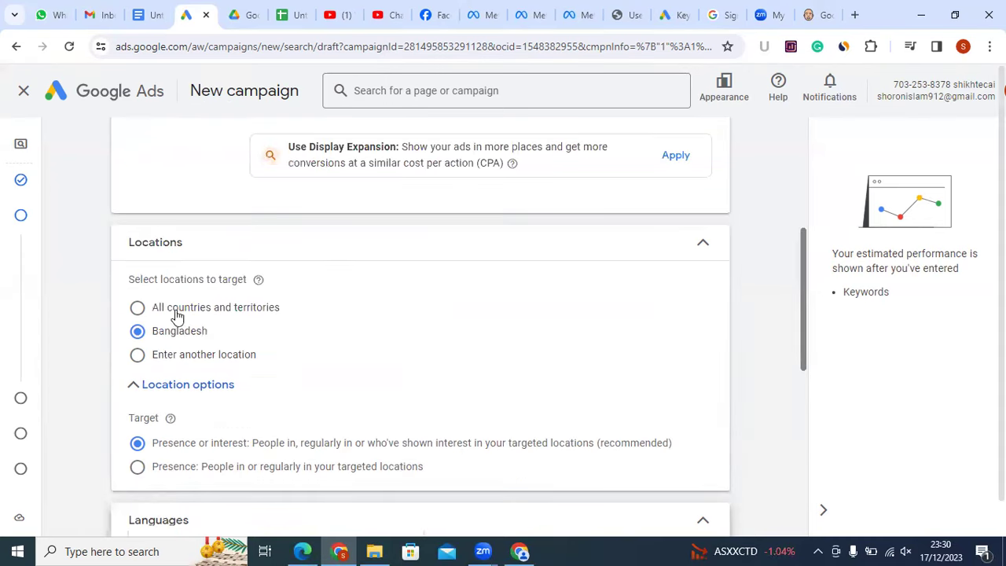
pyautogui.click(208, 384)
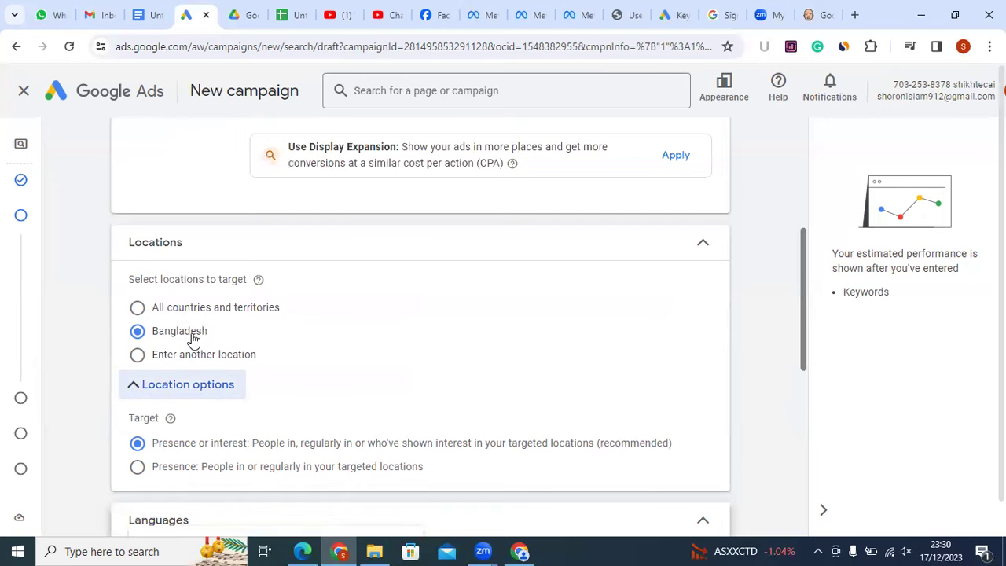
pyautogui.click(206, 388)
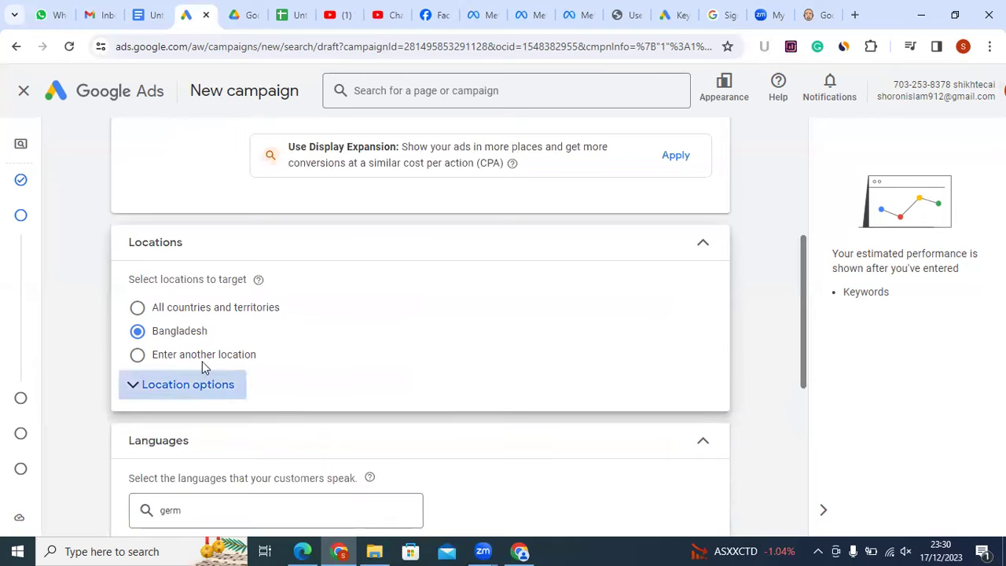
pyautogui.scroll(-3, 240, 410)
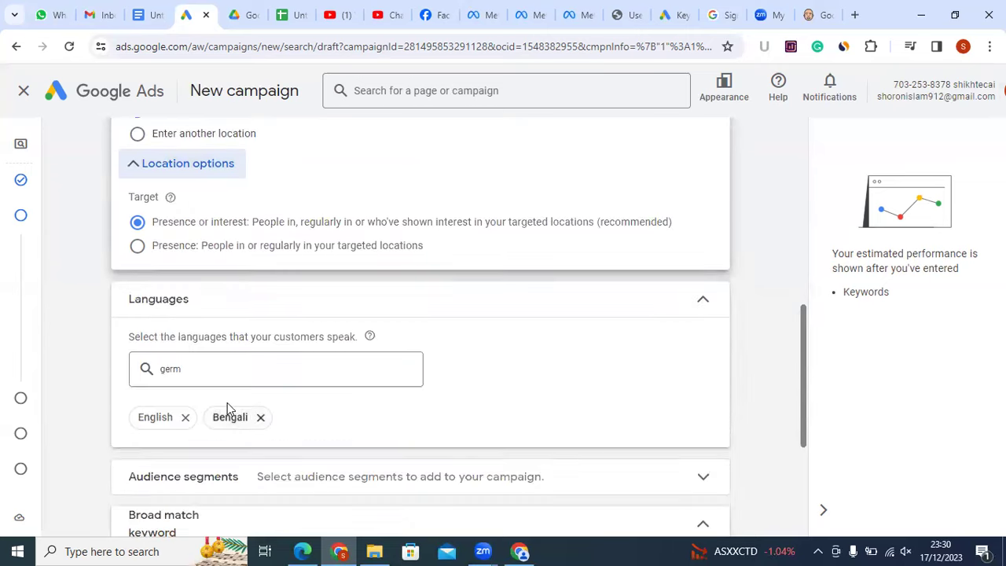
pyautogui.click(189, 379)
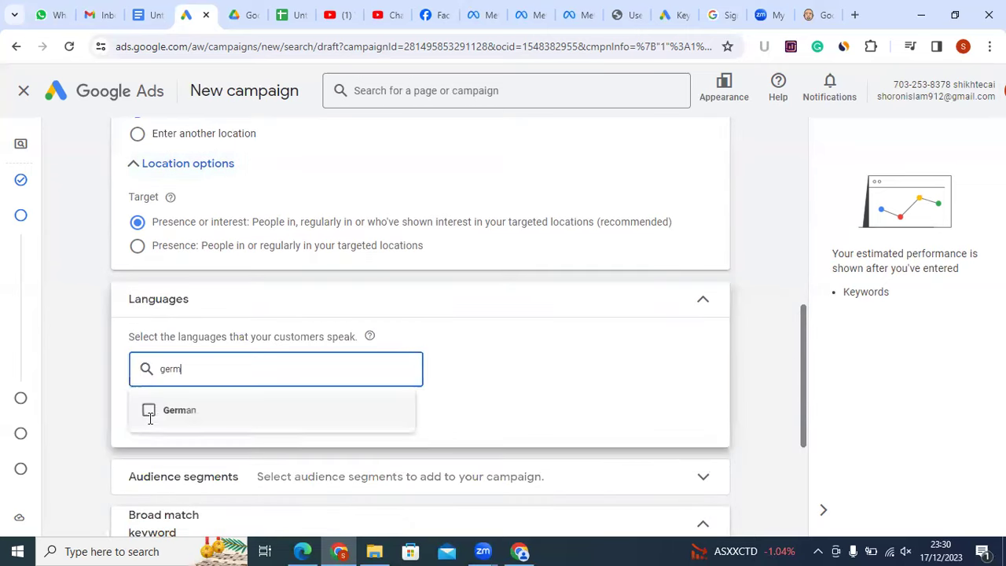
pyautogui.click(99, 379)
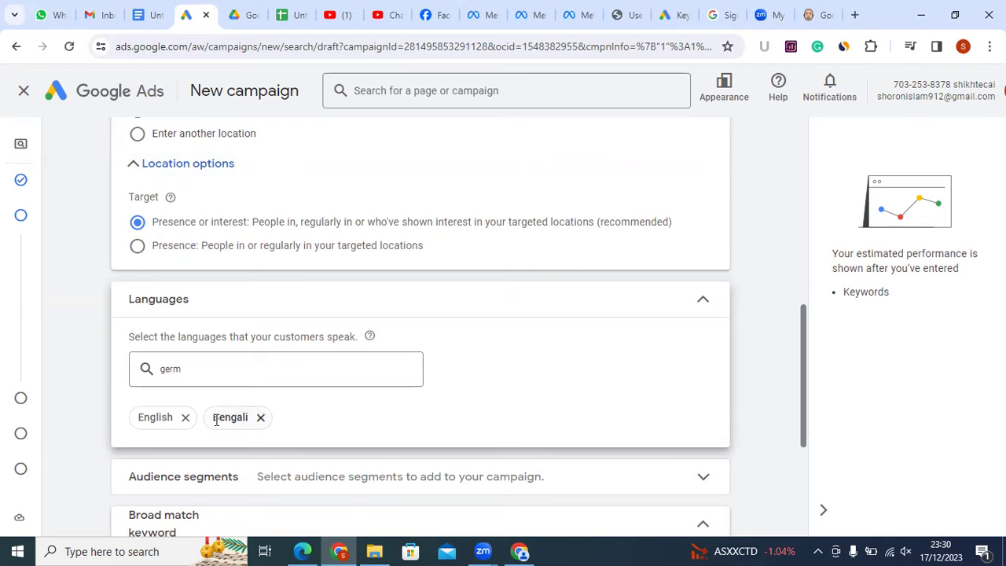
pyautogui.click(184, 369)
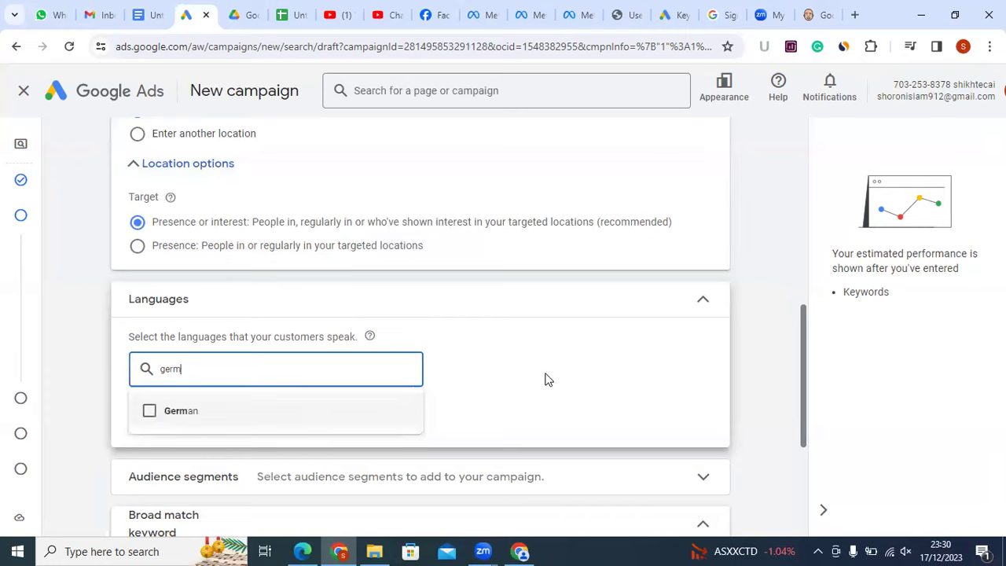
pyautogui.click(482, 388)
pyautogui.click(195, 369)
pyautogui.click(117, 398)
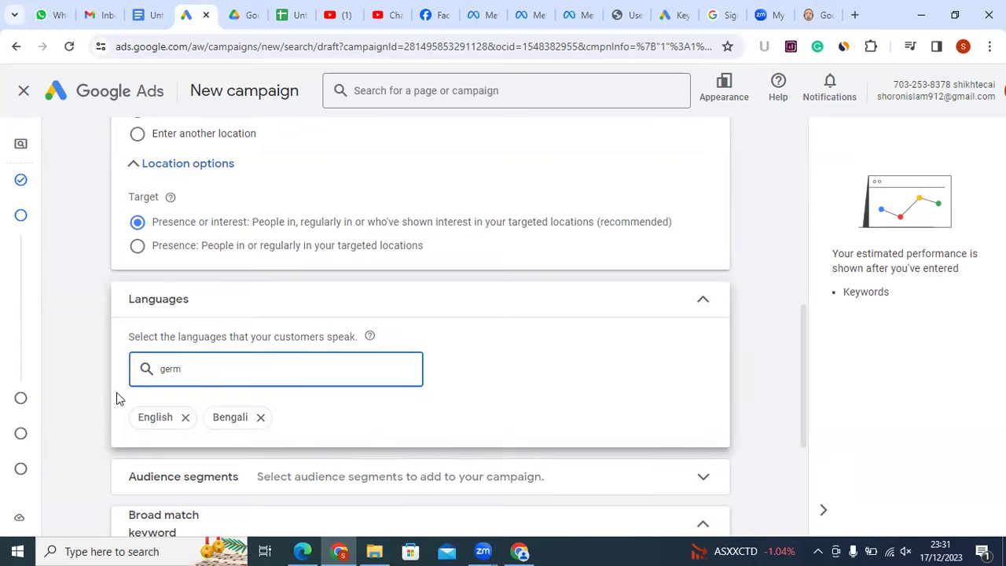
# Remove Bengali and English so the campaign targets all languages, and clear the language search text
pyautogui.click(259, 421)
pyautogui.click(189, 419)
pyautogui.scroll(-2, 334, 409)
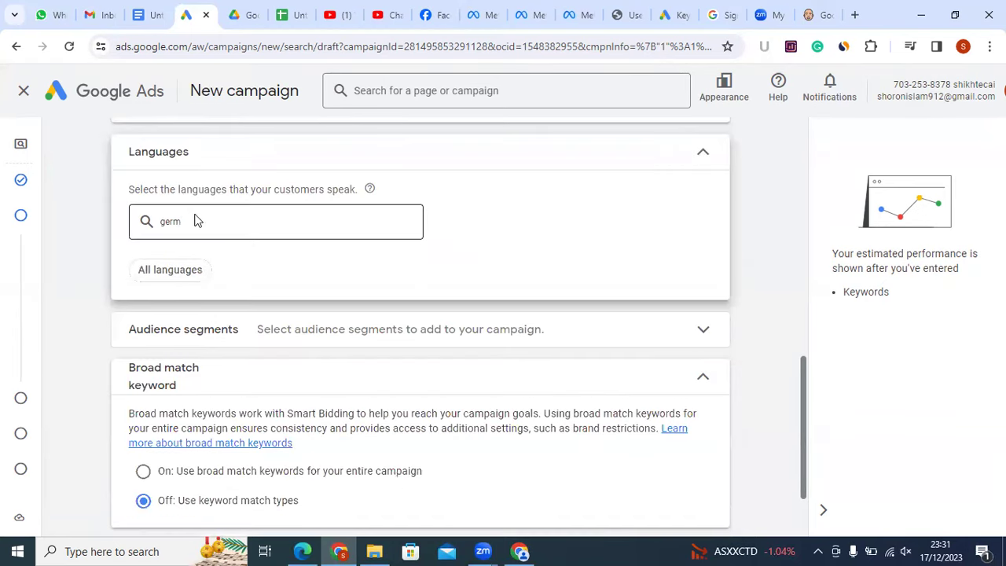
pyautogui.click(155, 222)
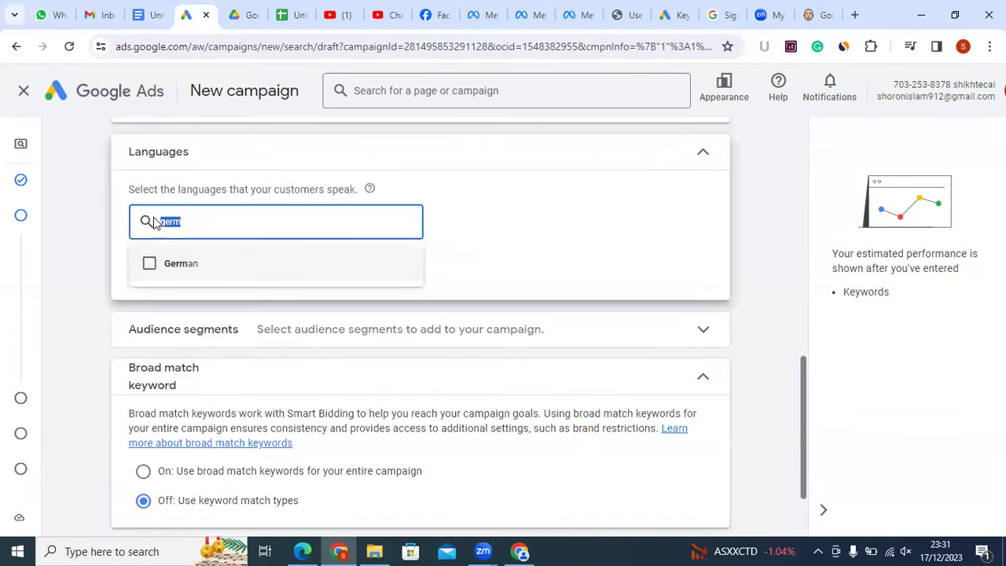
pyautogui.press('BackSpace')
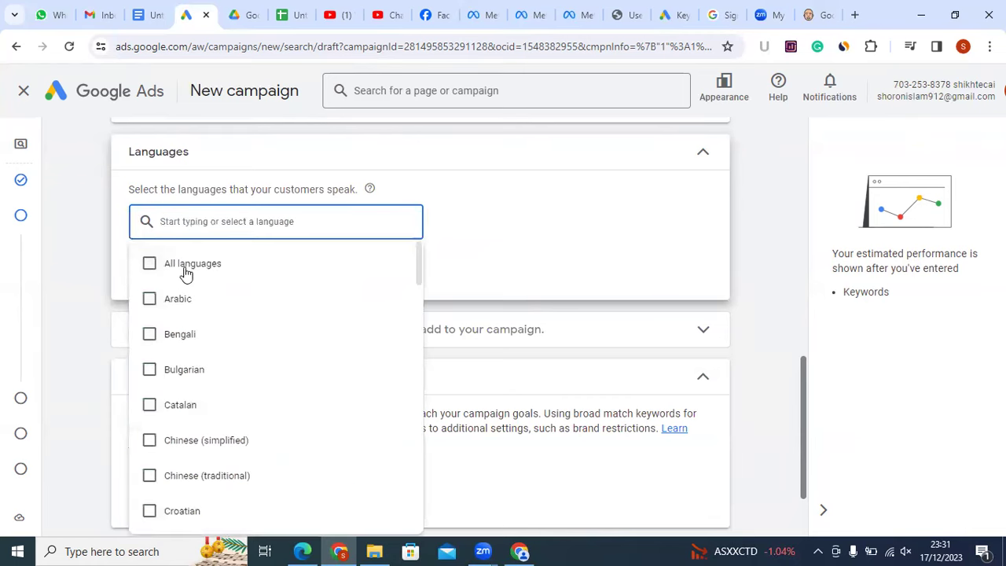
pyautogui.click(224, 201)
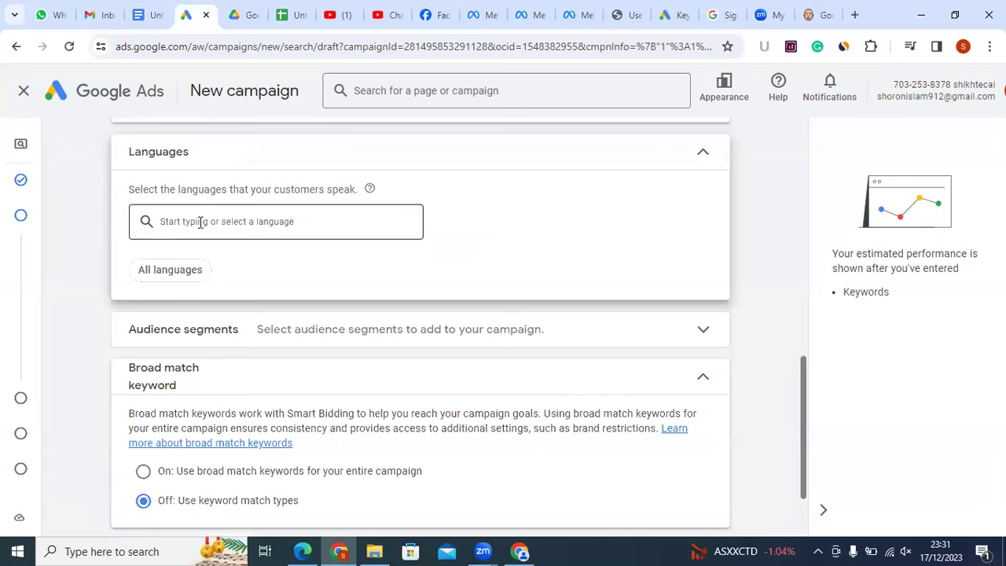
# Examine the list of selectable languages together with the campaign's location target and Presence options
pyautogui.click(199, 222)
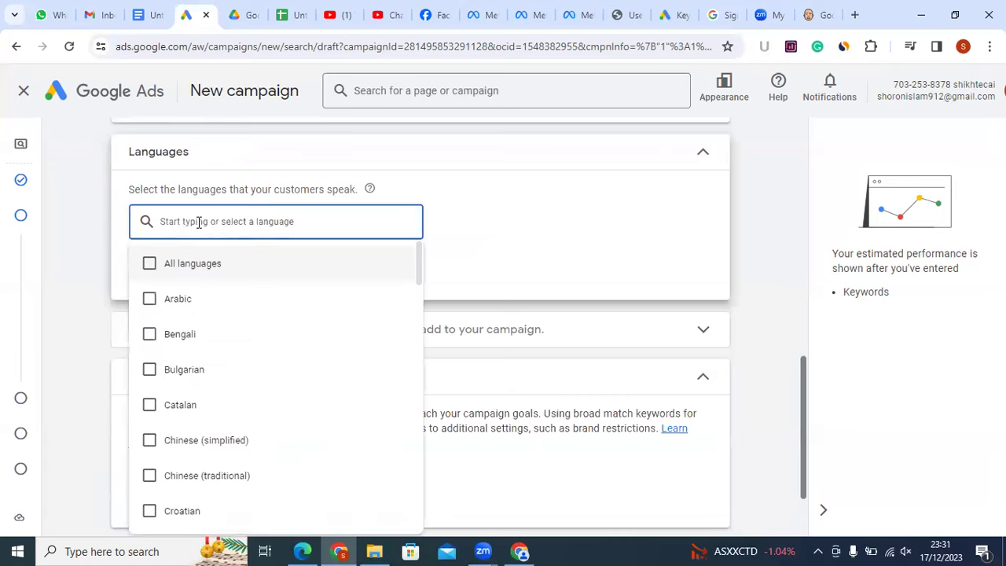
pyautogui.click(114, 238)
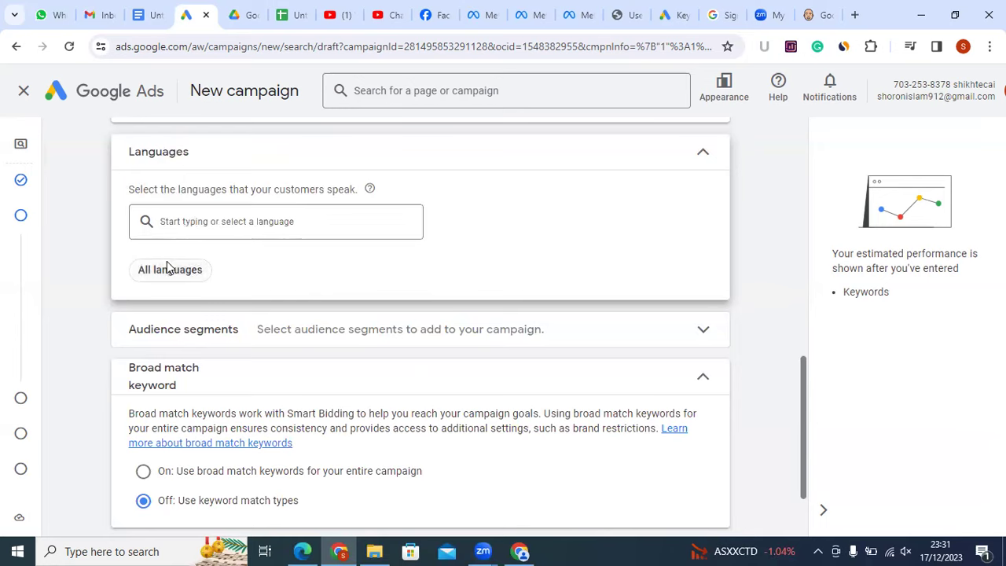
pyautogui.click(192, 222)
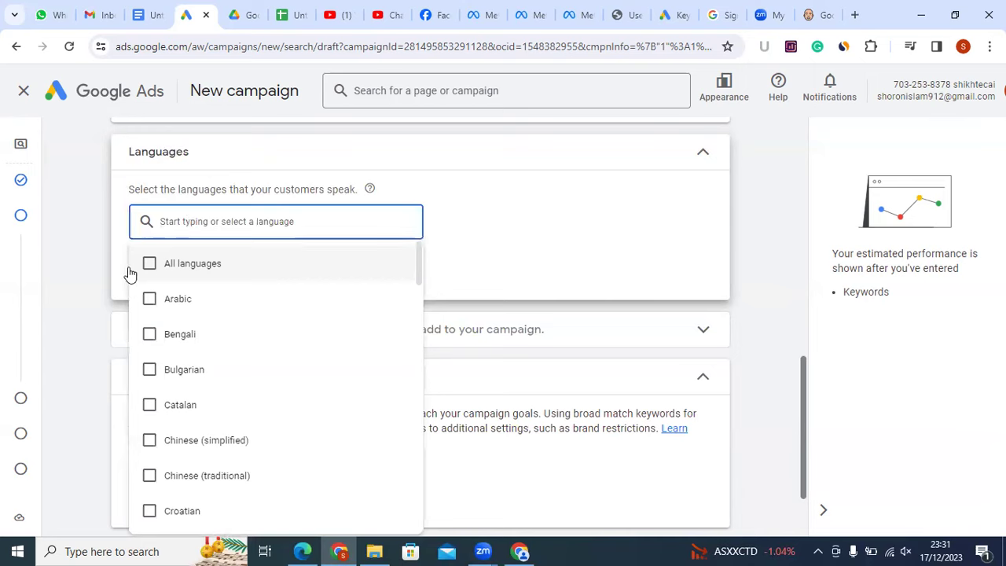
pyautogui.click(106, 239)
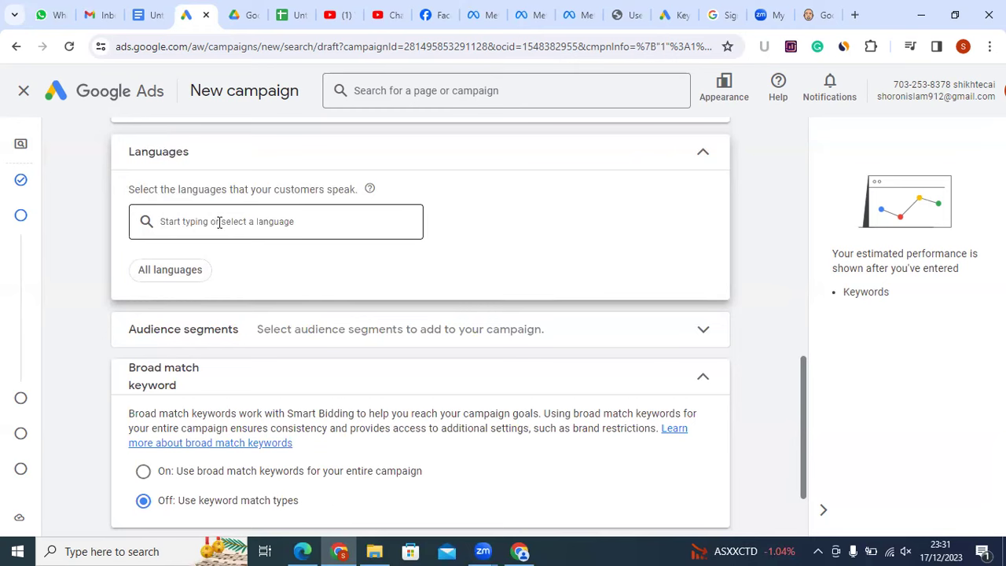
pyautogui.scroll(2, 354, 243)
pyautogui.scroll(-2, 433, 321)
pyautogui.scroll(3, 346, 281)
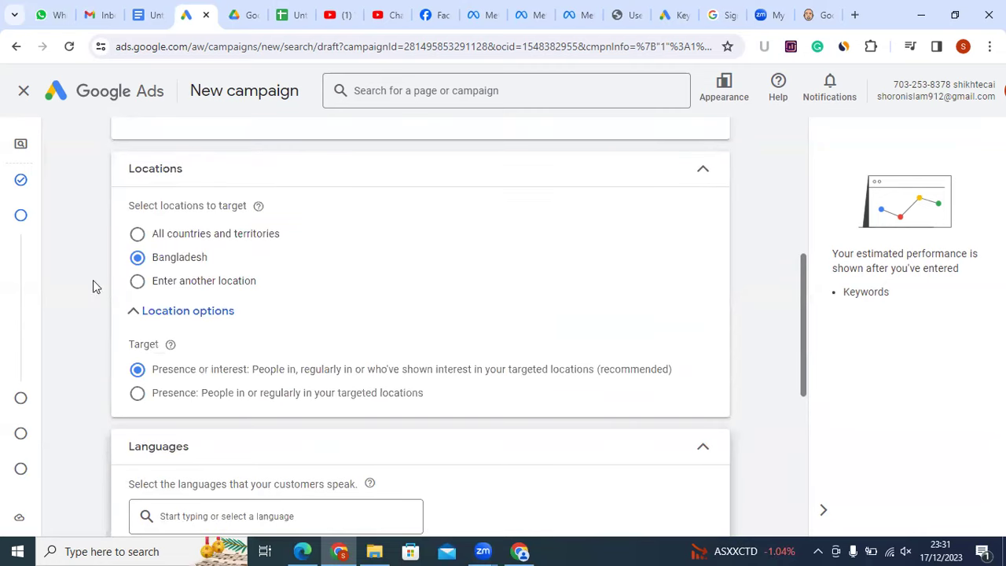
pyautogui.scroll(-1, 238, 345)
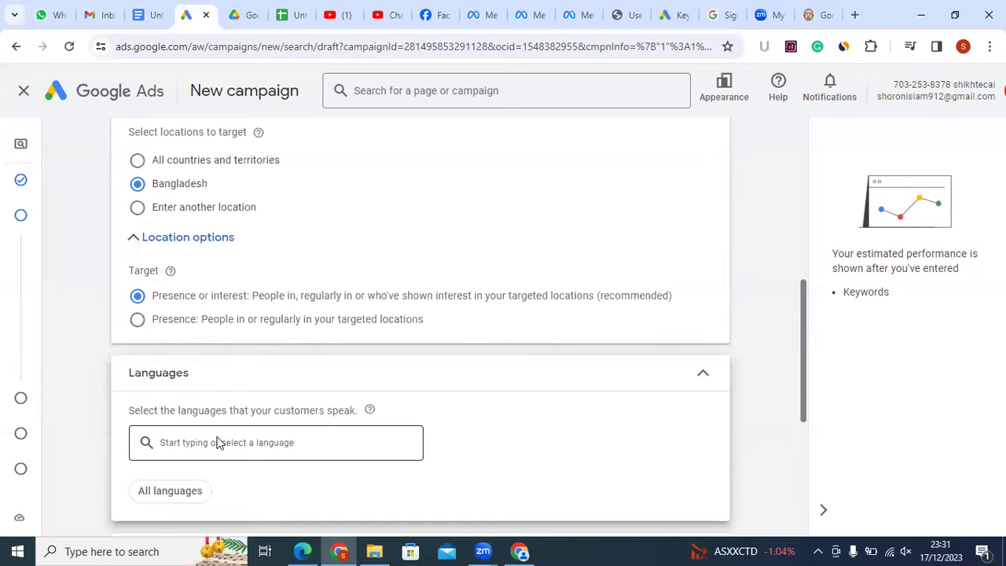
pyautogui.scroll(-1, 212, 446)
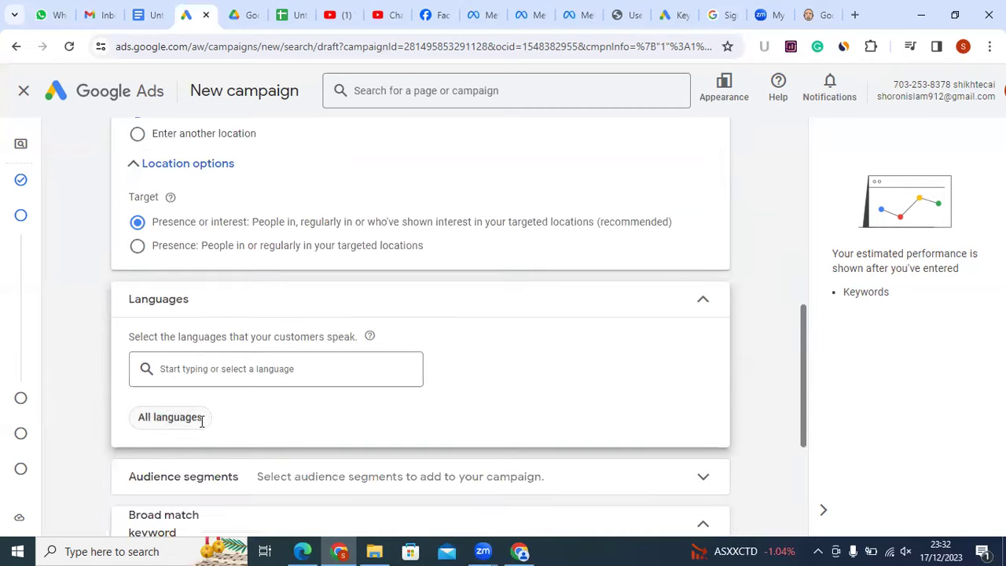
pyautogui.rightClick(176, 425)
pyautogui.click(107, 351)
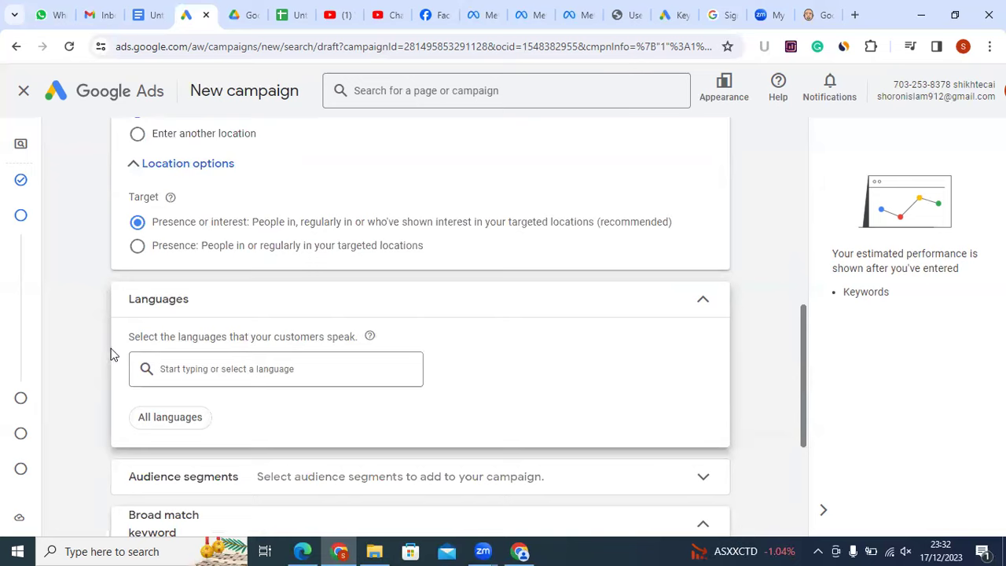
pyautogui.click(197, 373)
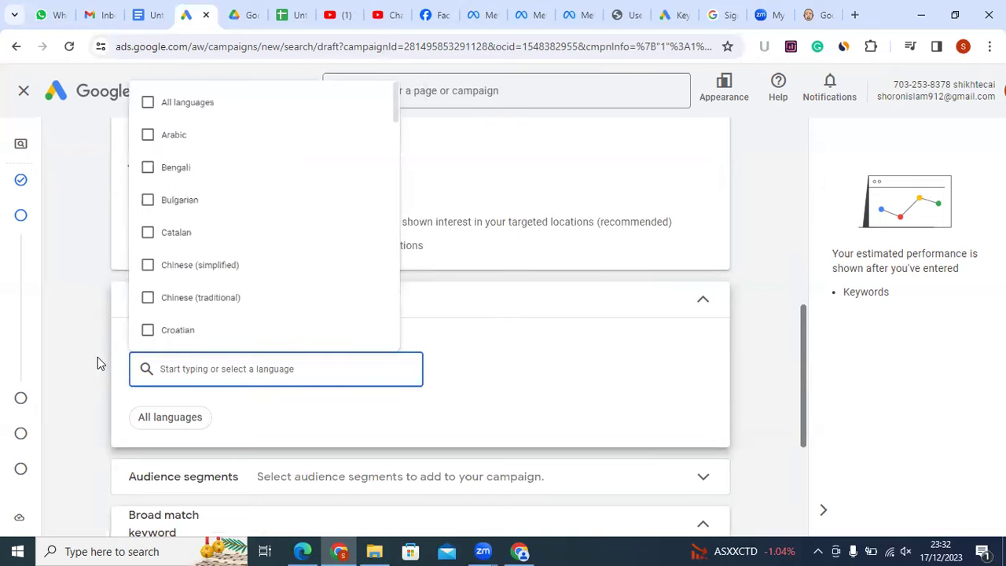
pyautogui.click(211, 375)
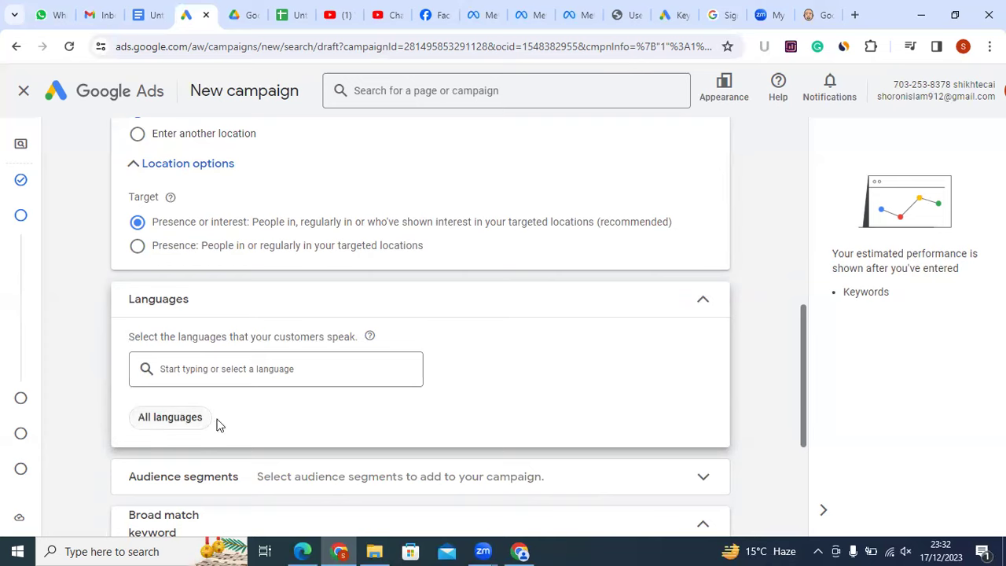
pyautogui.click(210, 364)
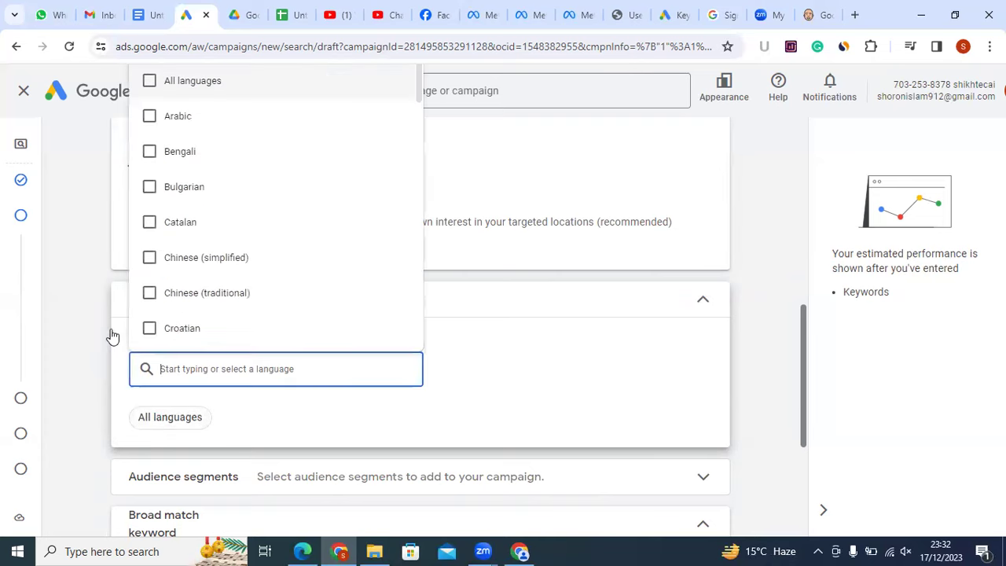
pyautogui.click(71, 320)
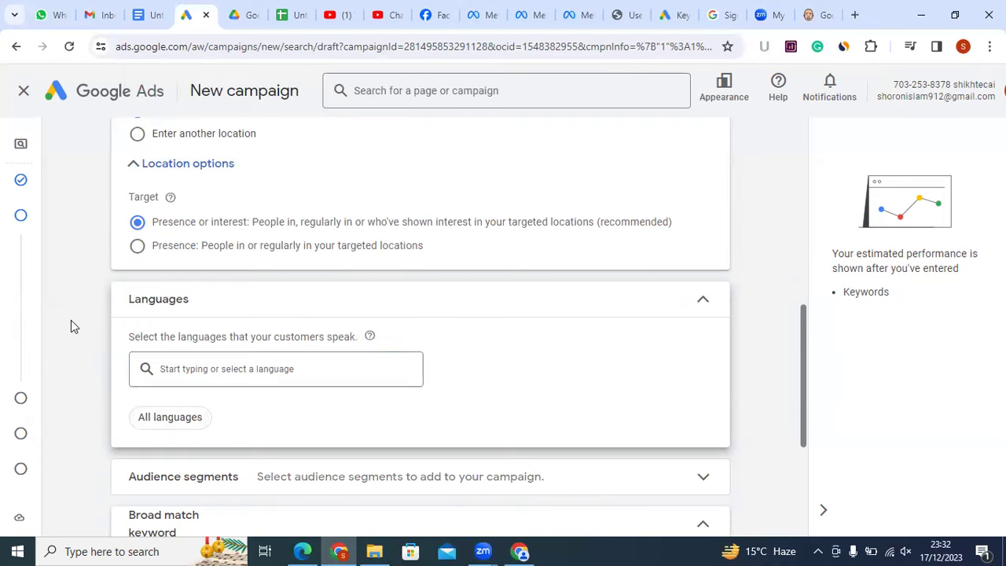
pyautogui.scroll(-2, 366, 424)
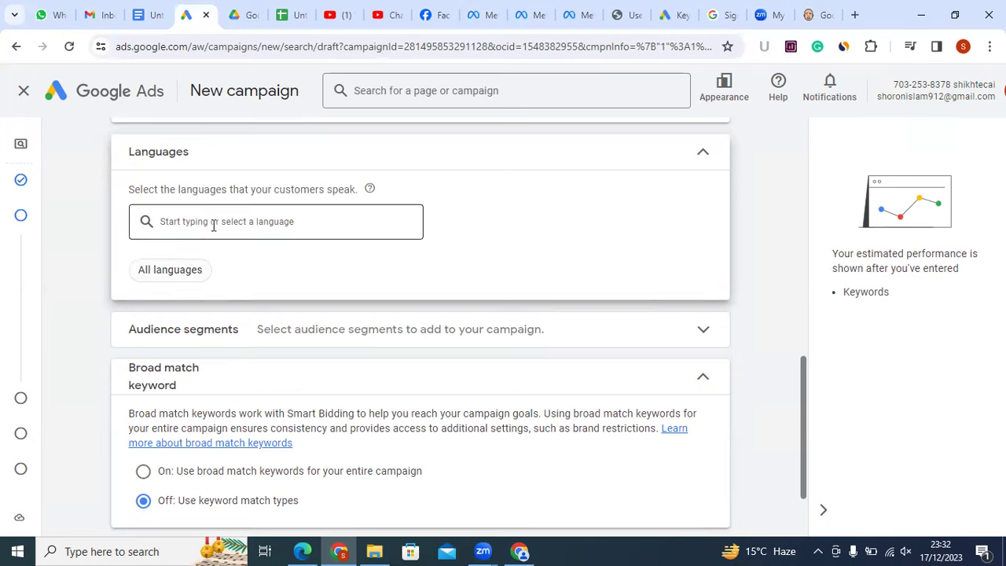
pyautogui.click(159, 224)
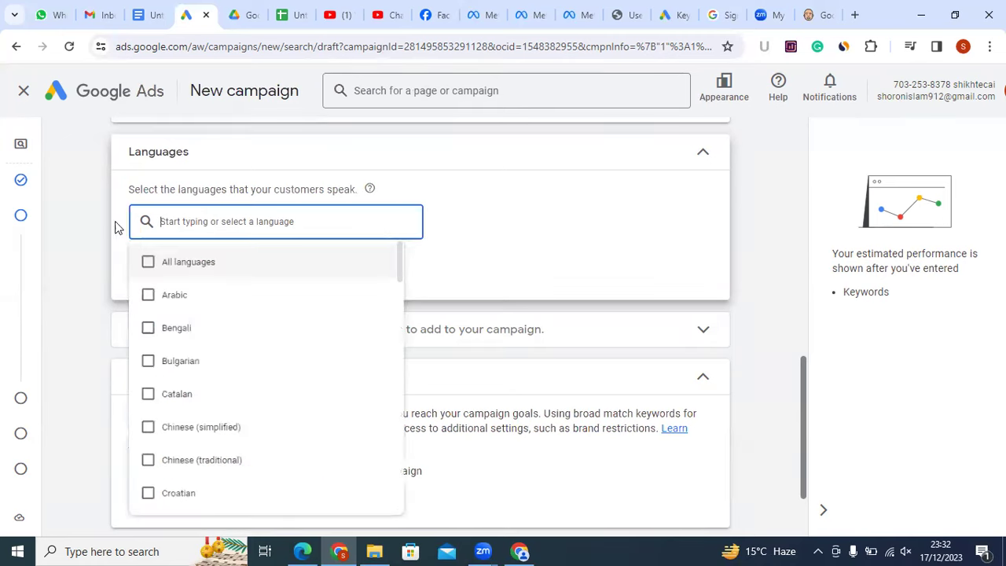
pyautogui.click(102, 220)
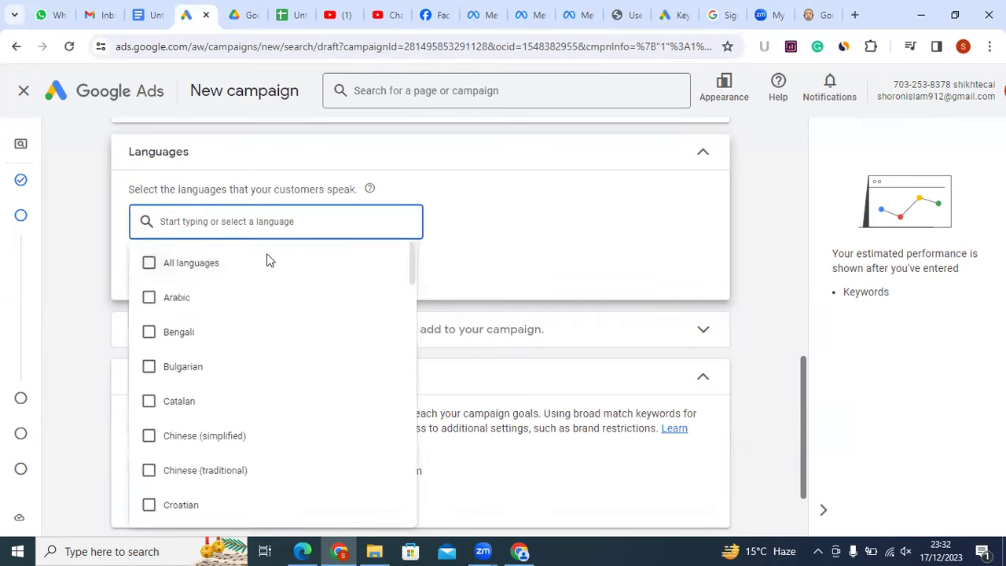
pyautogui.click(225, 224)
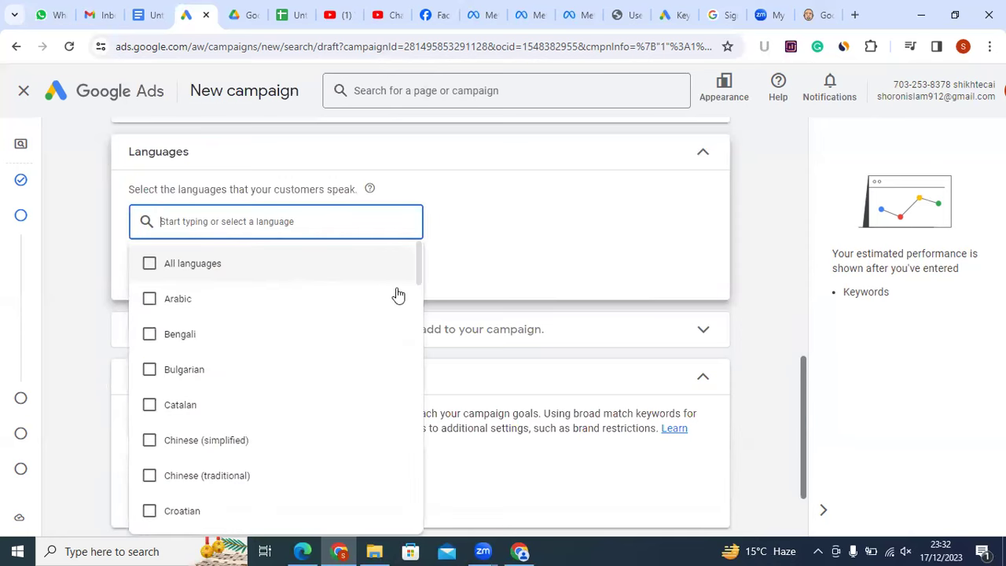
# Close the language list and review the Broad match keyword options below Audience segments
pyautogui.click(503, 259)
pyautogui.scroll(-2, 485, 256)
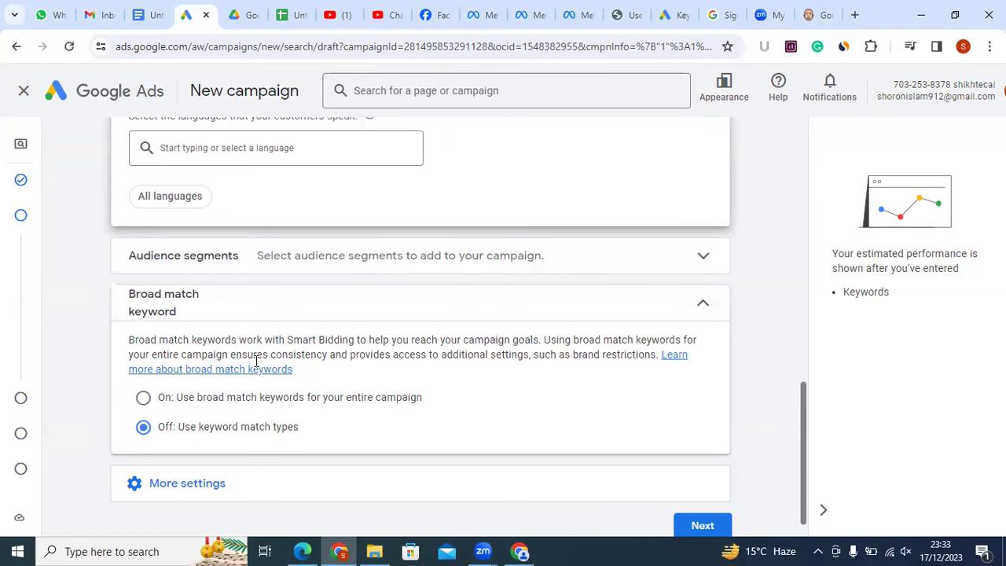
pyautogui.scroll(-1, 439, 429)
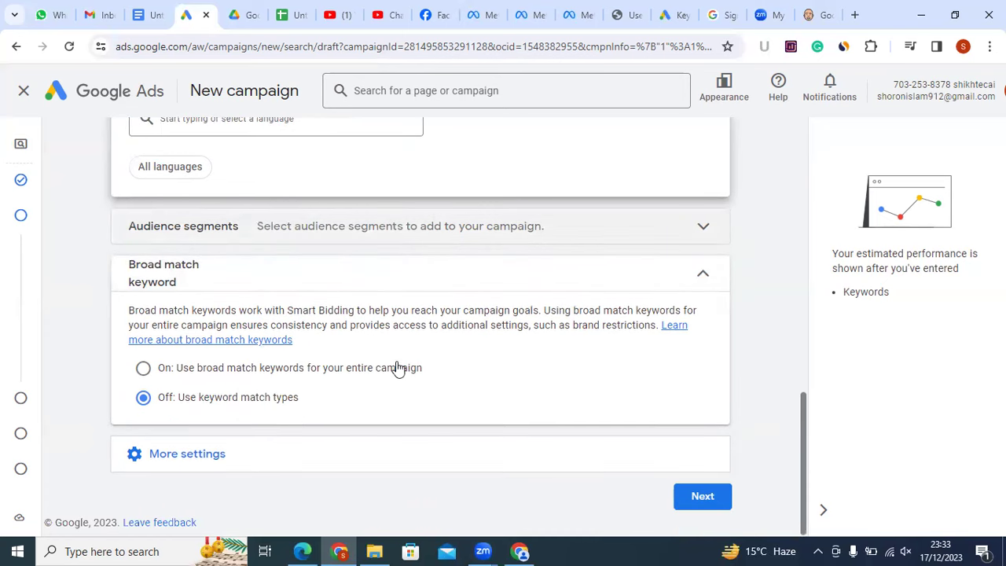
# Open the campaign's start and end dates among the additional settings and set the start date to 18 Dec 2023
pyautogui.click(335, 454)
pyautogui.scroll(-2, 338, 346)
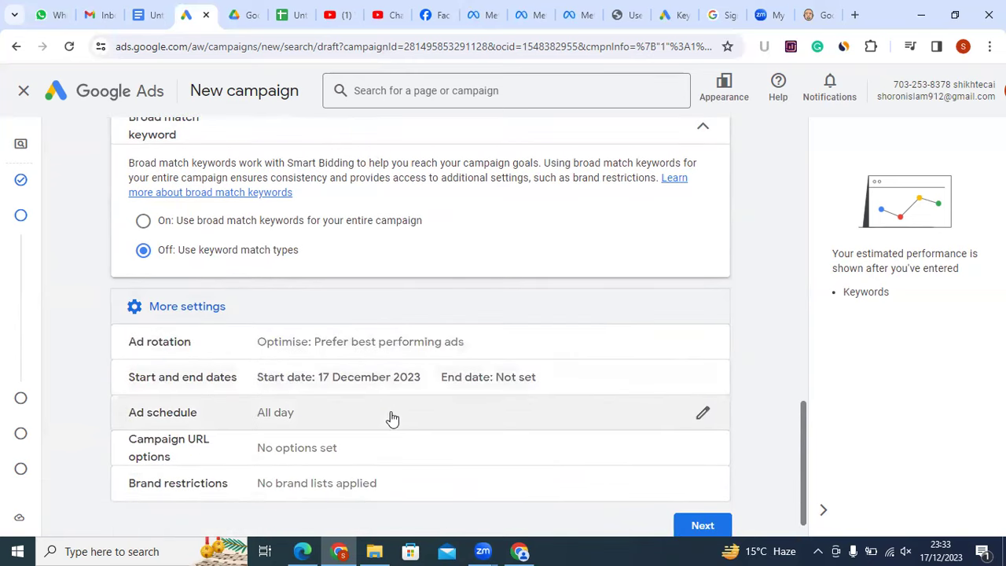
pyautogui.click(704, 380)
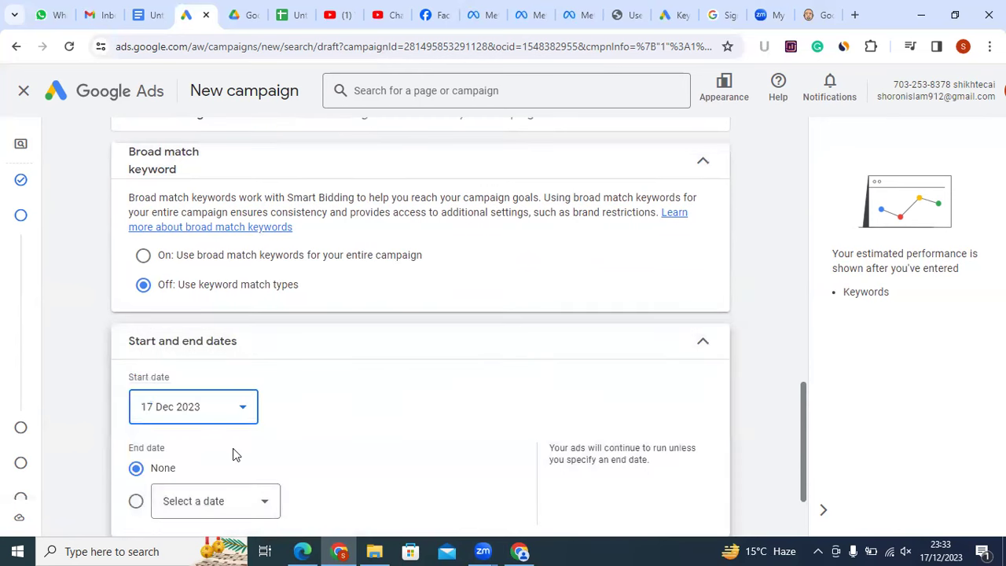
pyautogui.scroll(-2, 232, 448)
pyautogui.scroll(3, 233, 301)
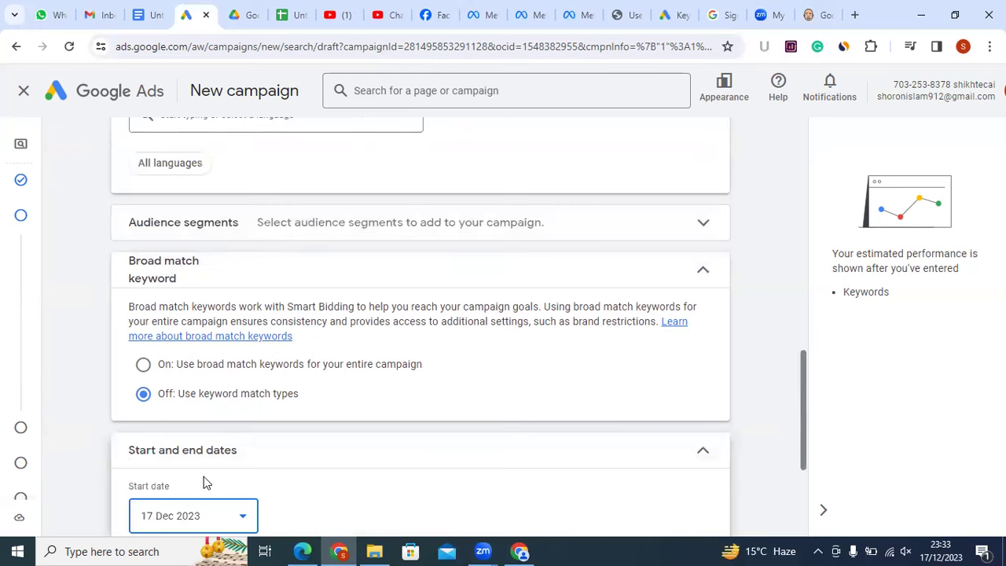
pyautogui.scroll(-3, 200, 409)
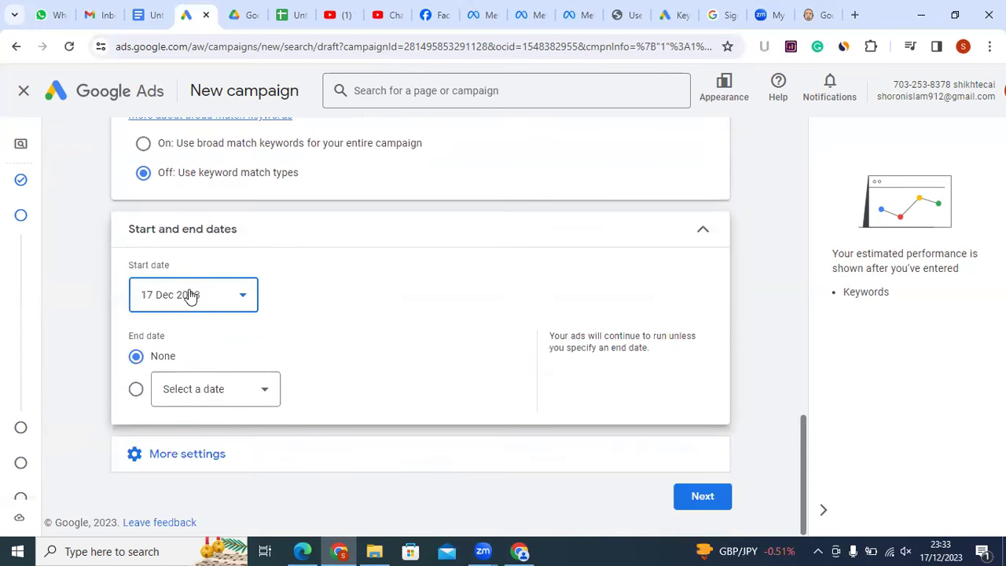
pyautogui.click(187, 299)
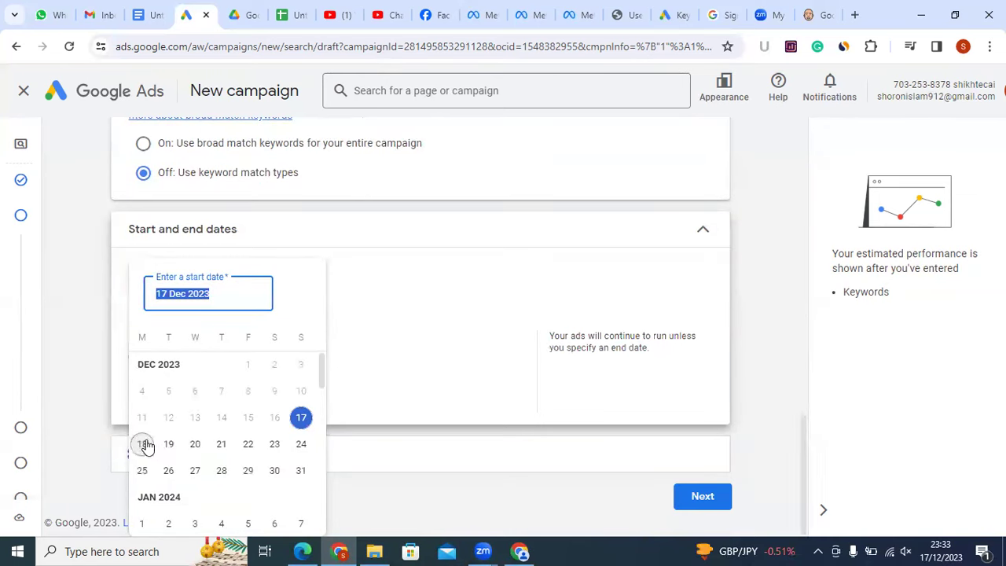
pyautogui.click(144, 444)
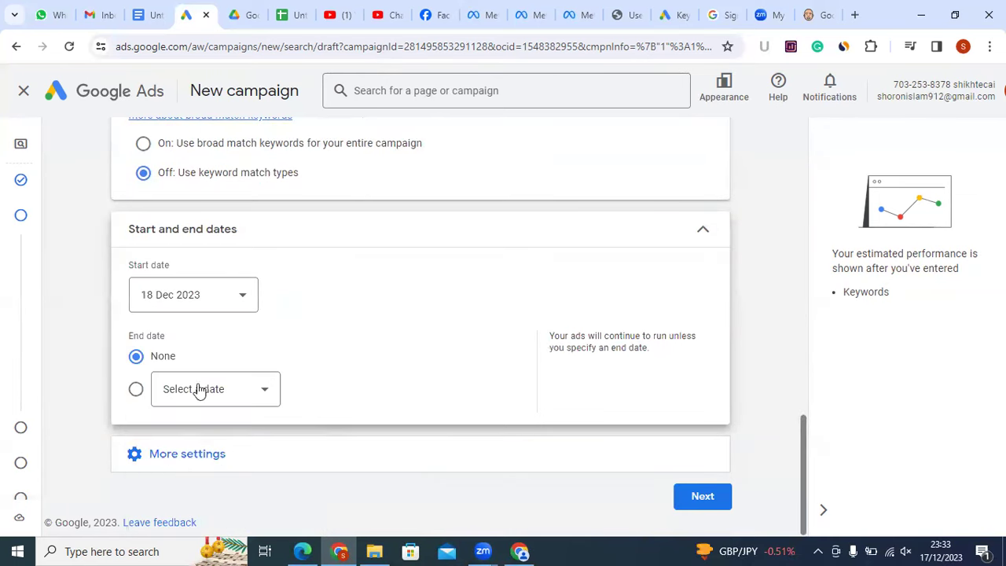
# Give the campaign a specific end date of 28 Dec 2023
pyautogui.click(134, 390)
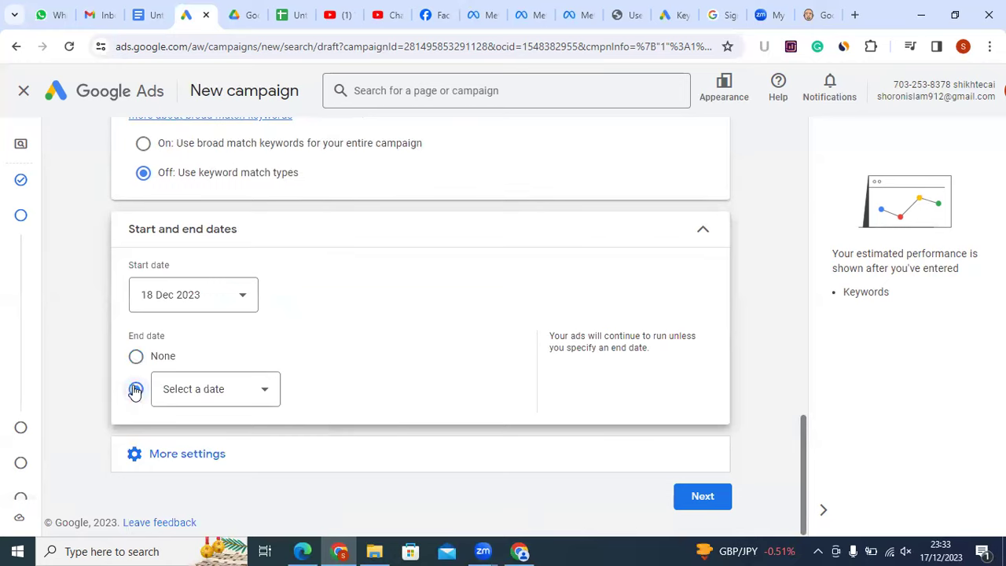
pyautogui.click(204, 395)
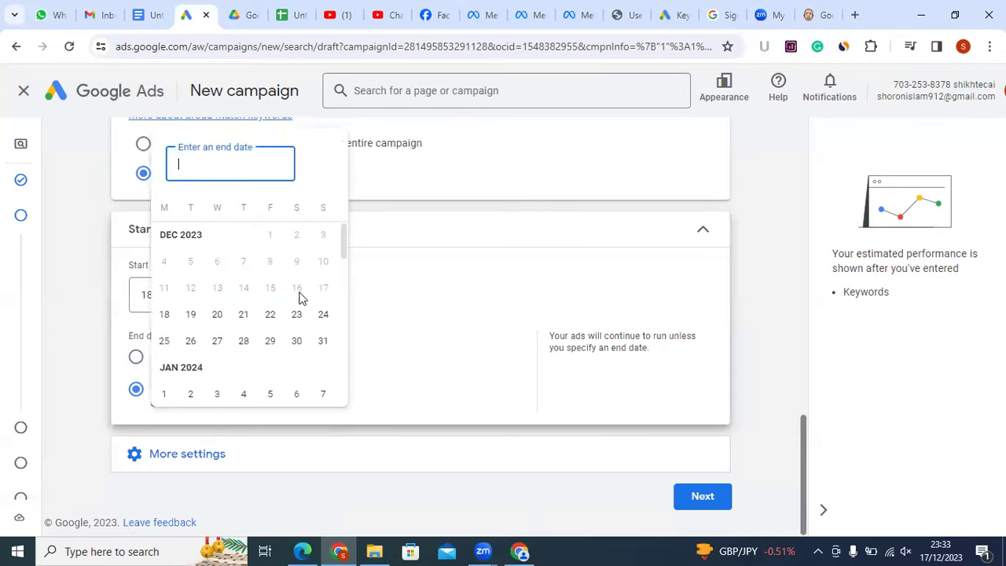
pyautogui.click(243, 342)
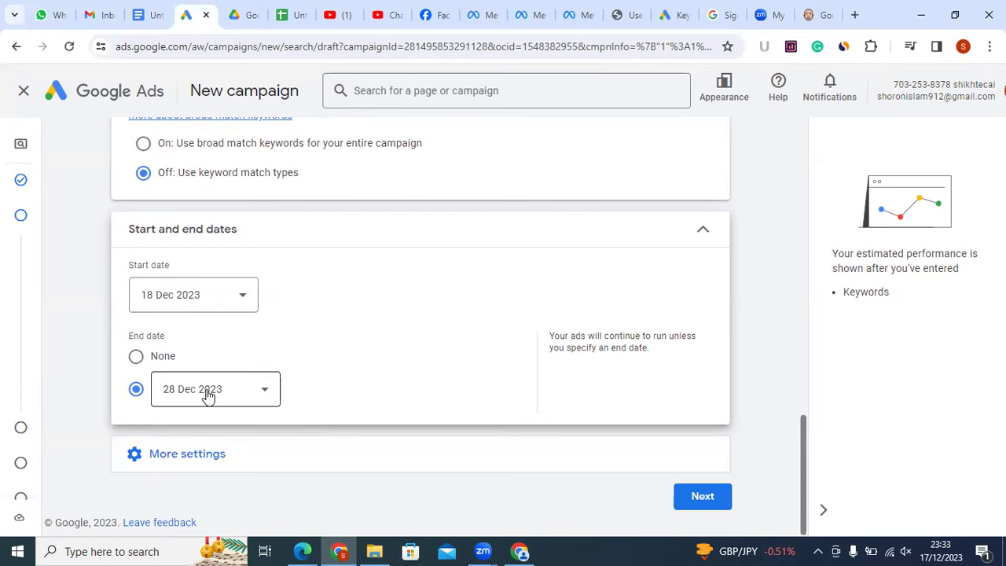
# Show the remaining additional campaign settings and open the ad schedule for editing
pyautogui.click(170, 453)
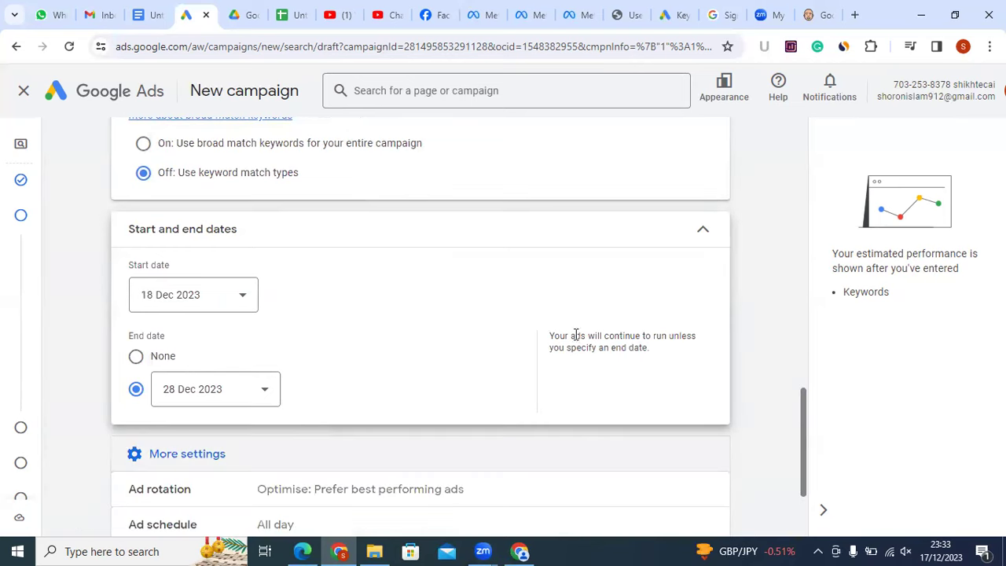
pyautogui.scroll(-1, 494, 324)
pyautogui.scroll(-1, 494, 325)
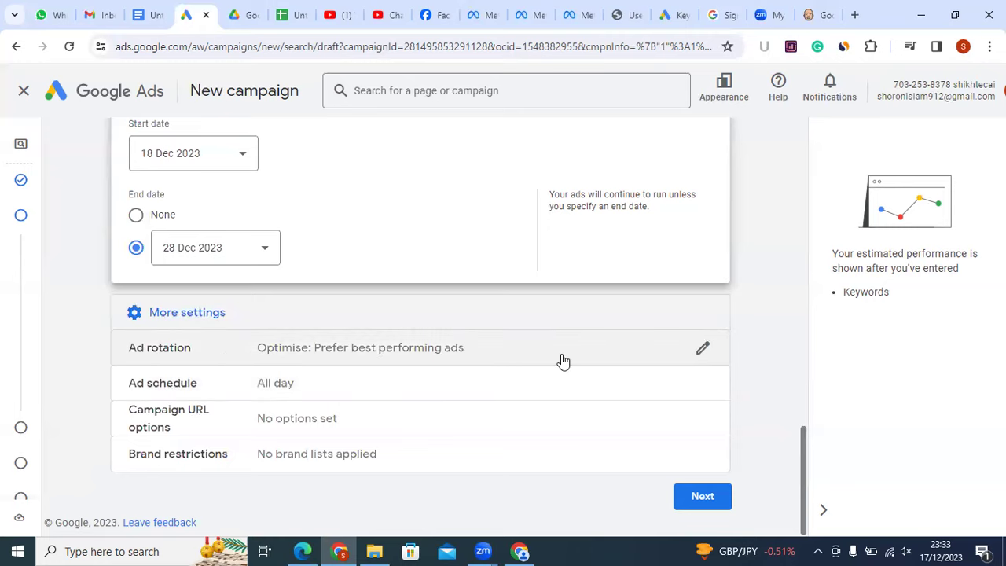
pyautogui.click(613, 374)
pyautogui.scroll(-1, 297, 421)
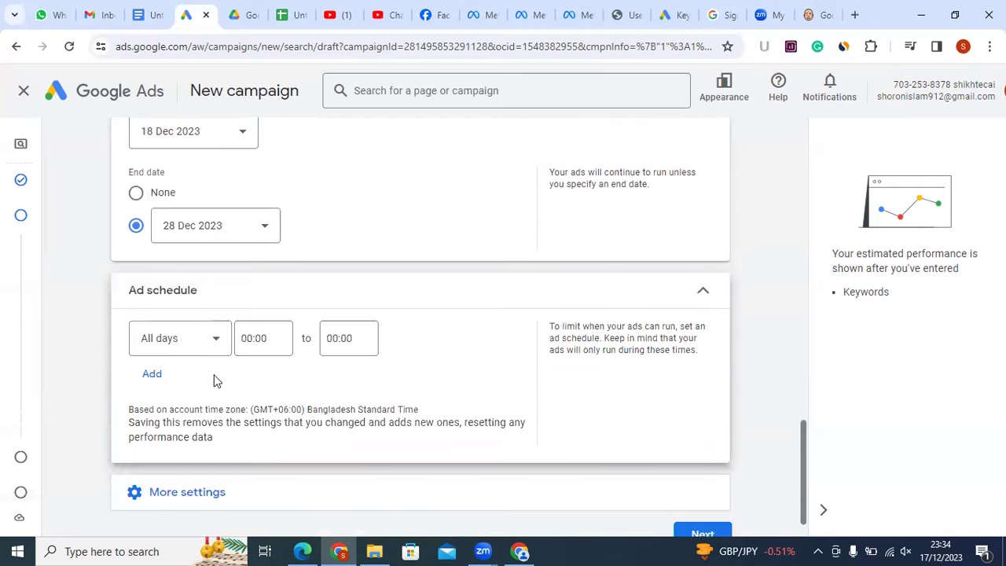
# Try an ad schedule for Saturdays with a start time of 10:00
pyautogui.click(203, 338)
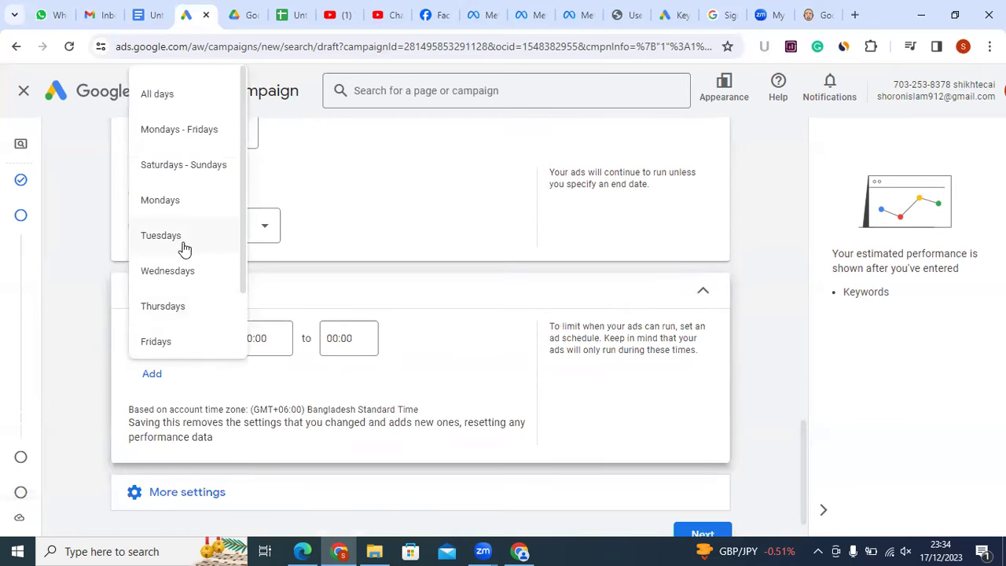
pyautogui.scroll(-2, 183, 248)
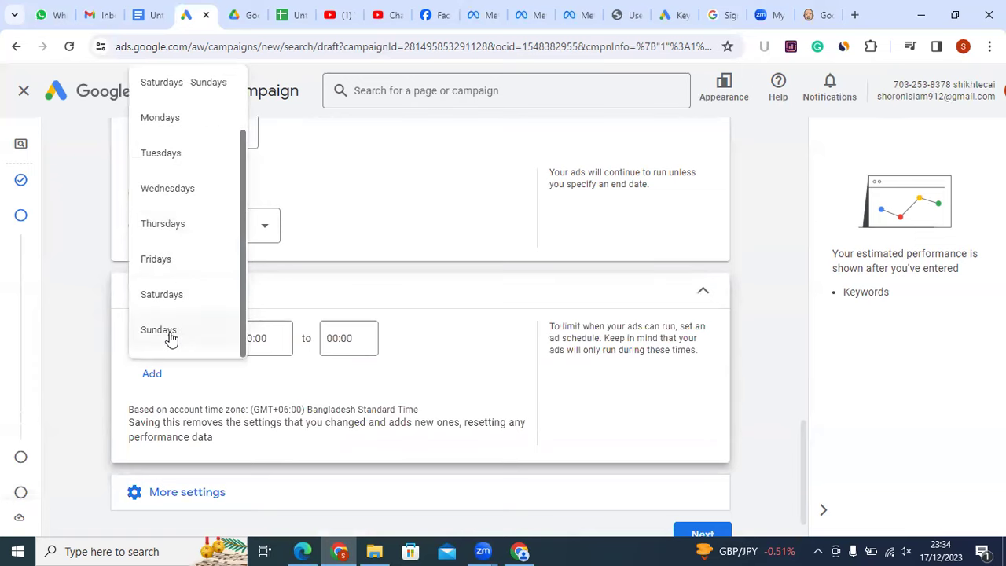
pyautogui.scroll(2, 180, 204)
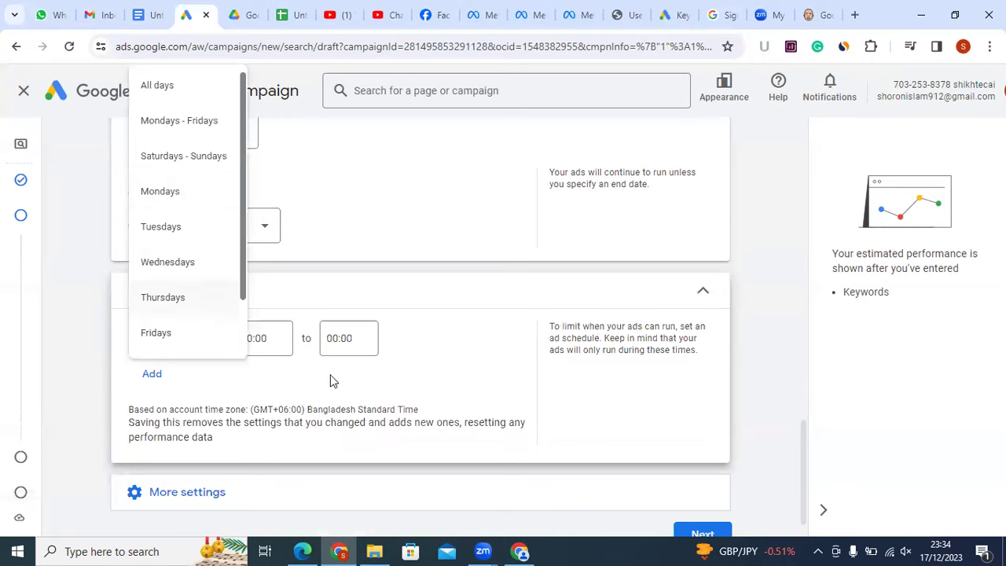
pyautogui.scroll(-2, 182, 315)
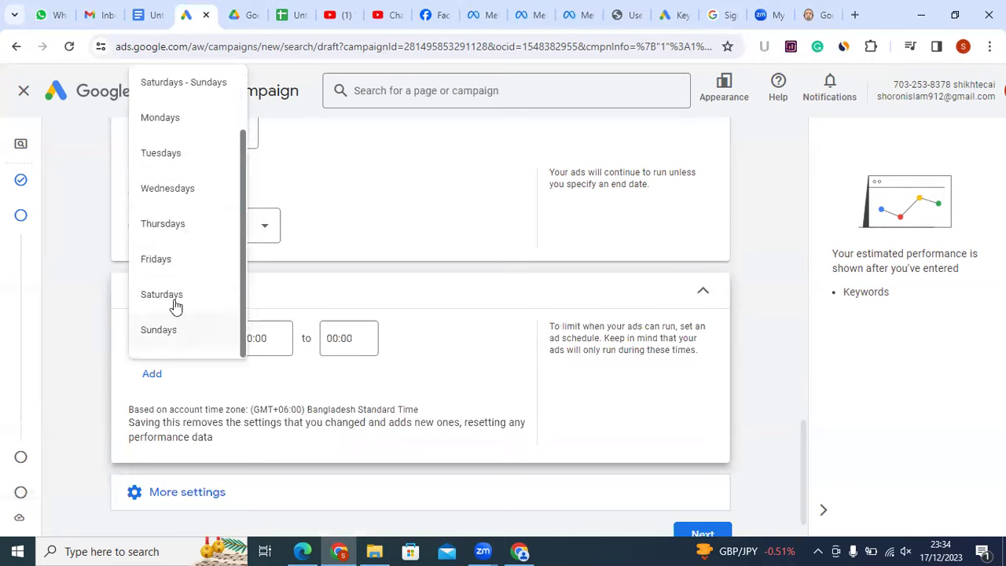
pyautogui.click(251, 338)
pyautogui.click(252, 338)
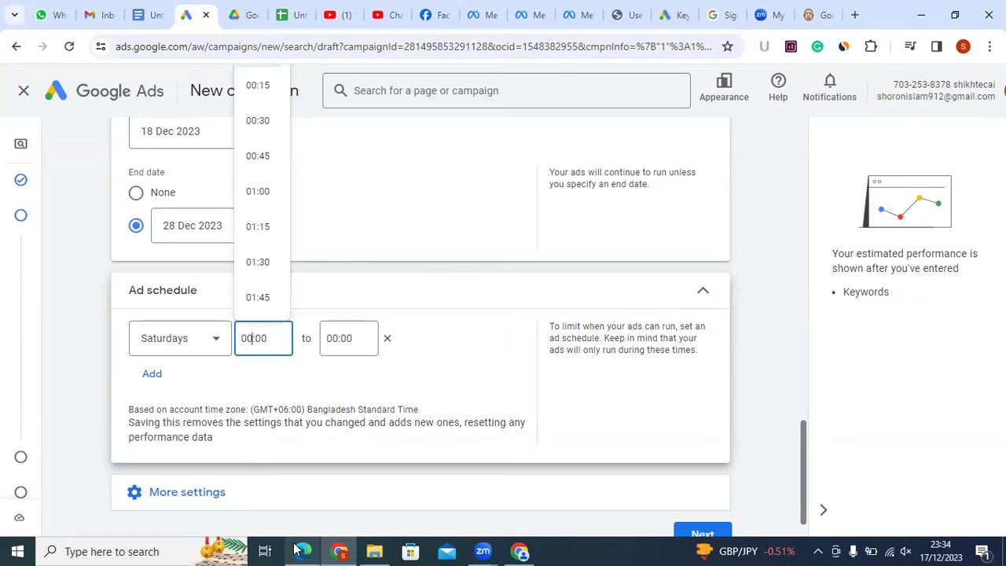
pyautogui.press('BackSpace')
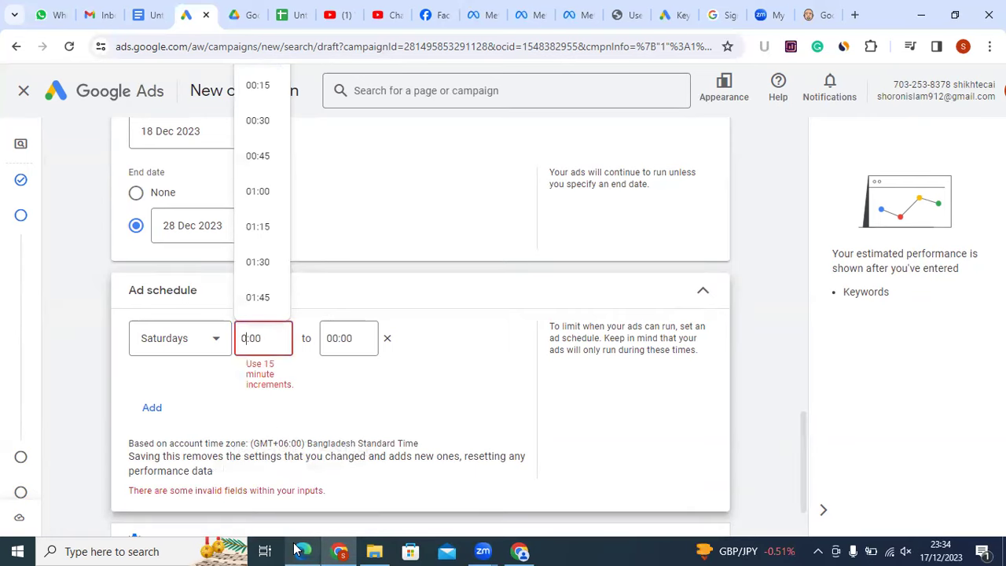
pyautogui.press('BackSpace')
pyautogui.write('10')
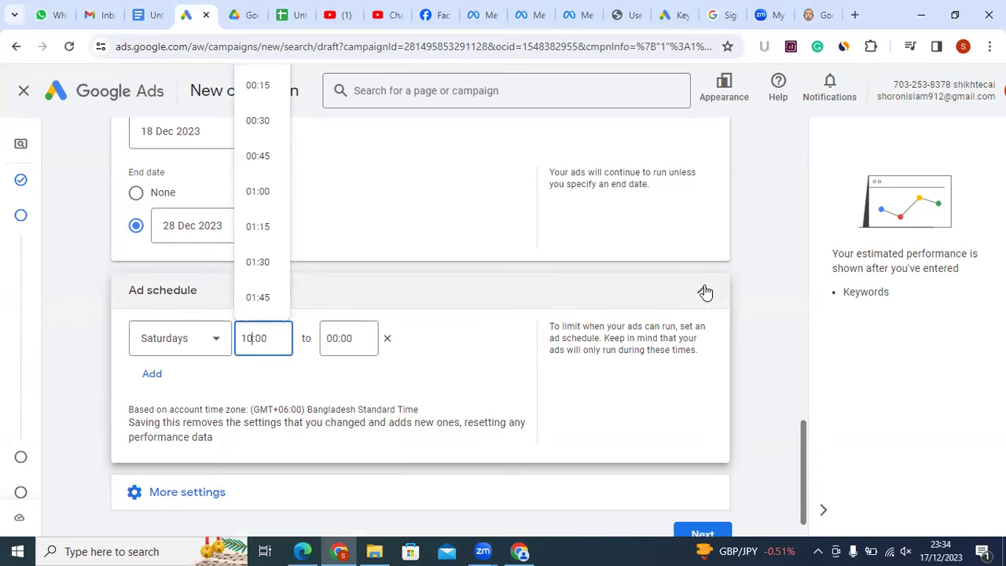
# Review the collapsed ad schedule summary, reopen the schedule and remove its Saturdays entry
pyautogui.click(705, 293)
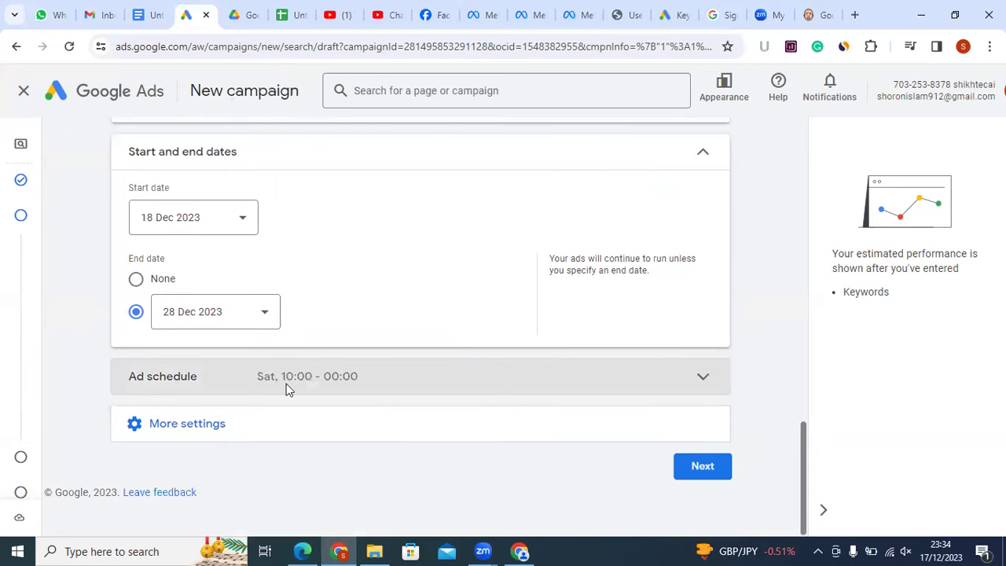
pyautogui.click(582, 387)
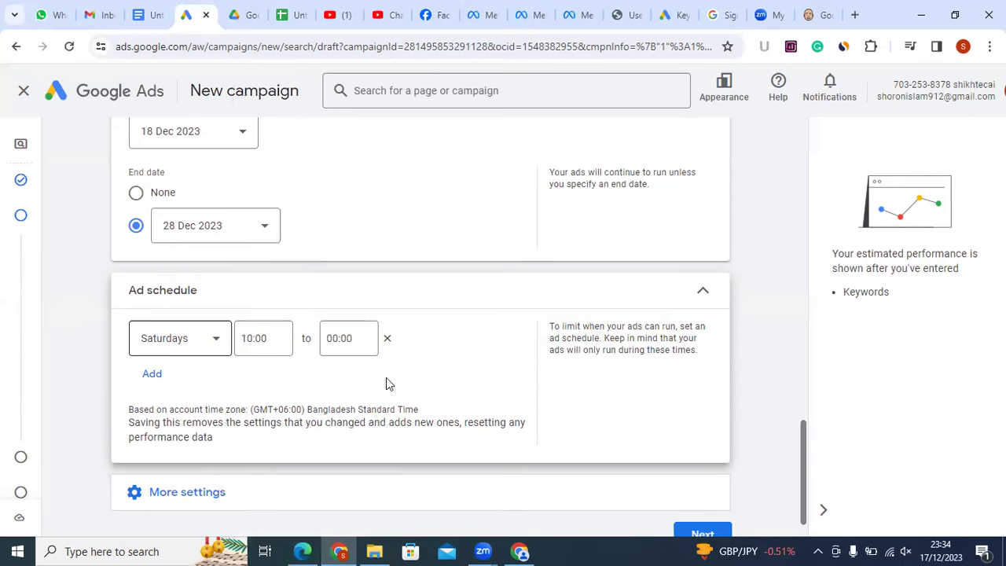
pyautogui.click(382, 340)
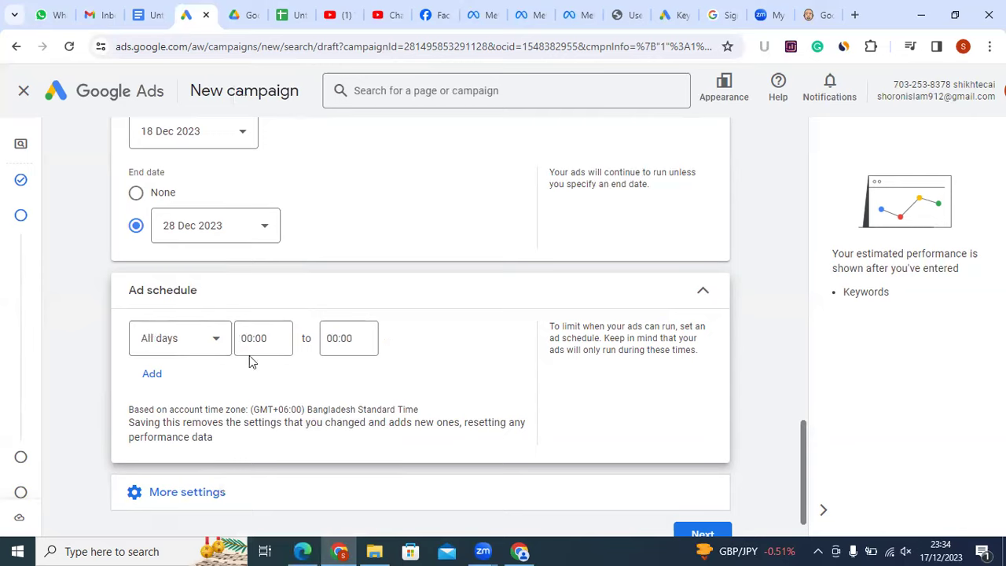
# Set the ad schedule's start time to 10:00 for all days
pyautogui.click(180, 339)
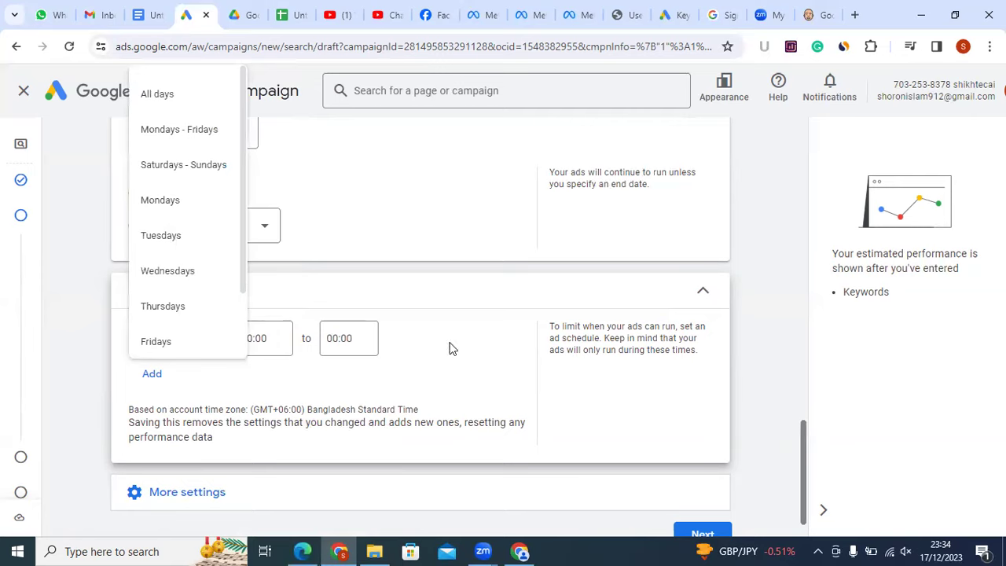
pyautogui.click(253, 339)
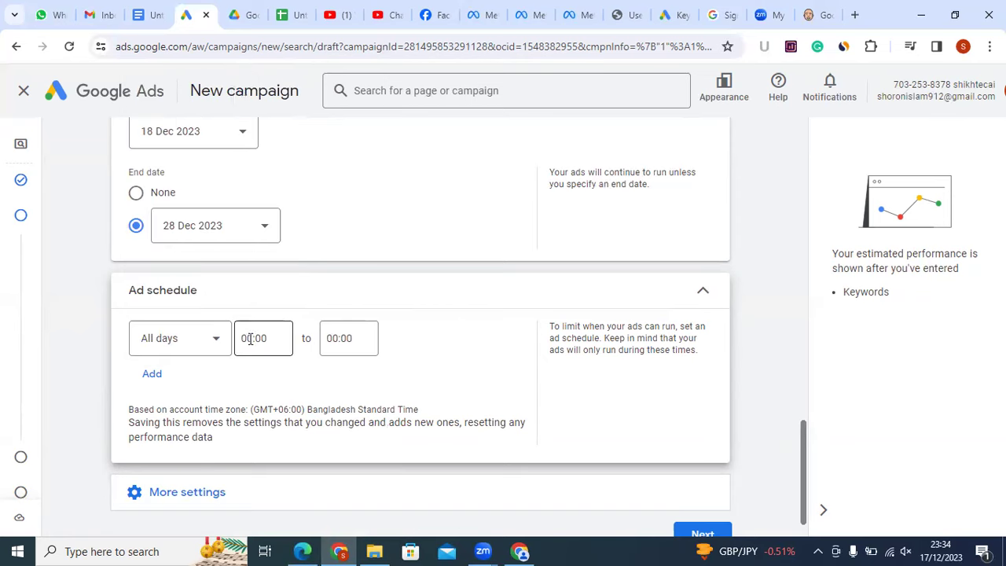
pyautogui.click(250, 339)
pyautogui.click(259, 333)
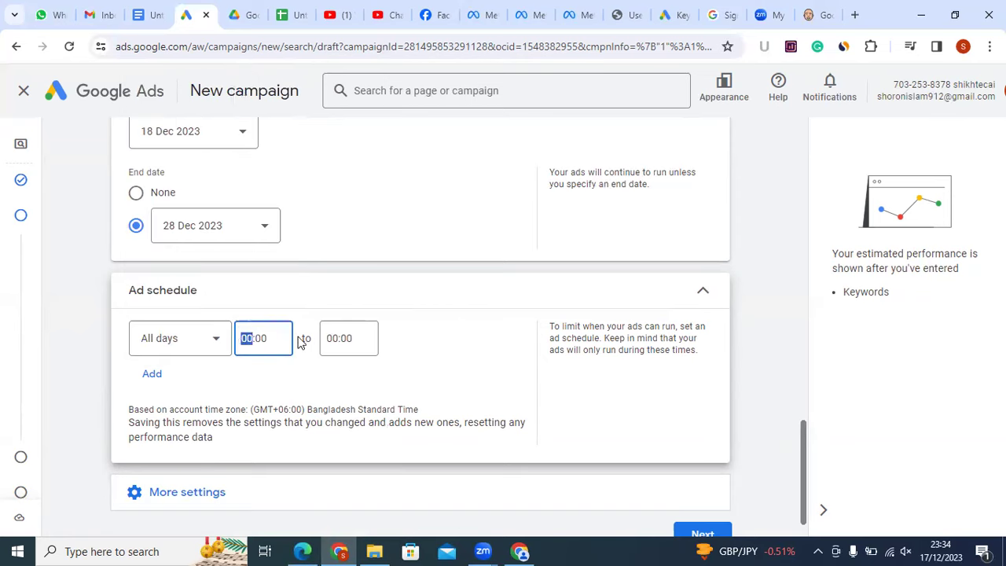
pyautogui.click(246, 339)
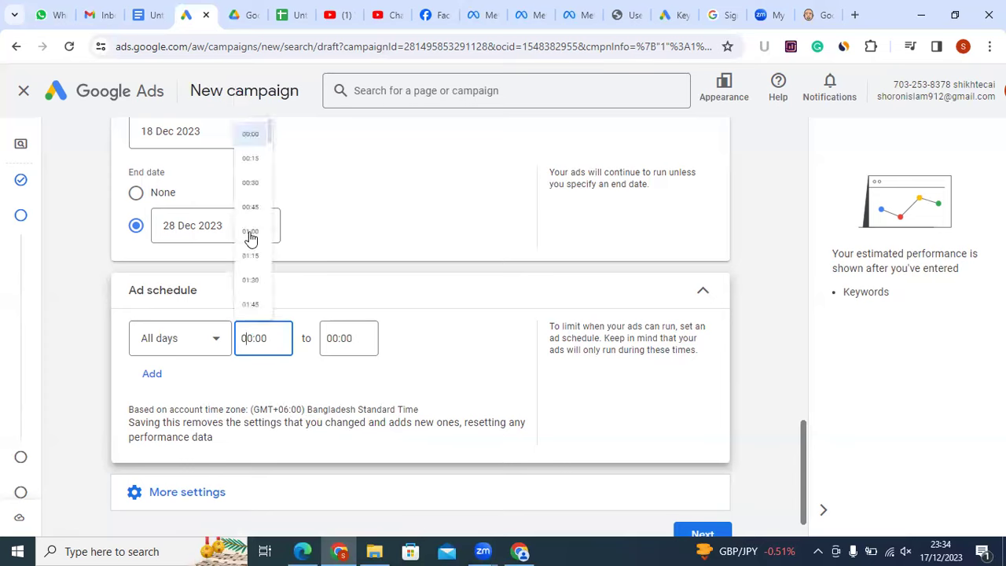
pyautogui.scroll(-10, 253, 241)
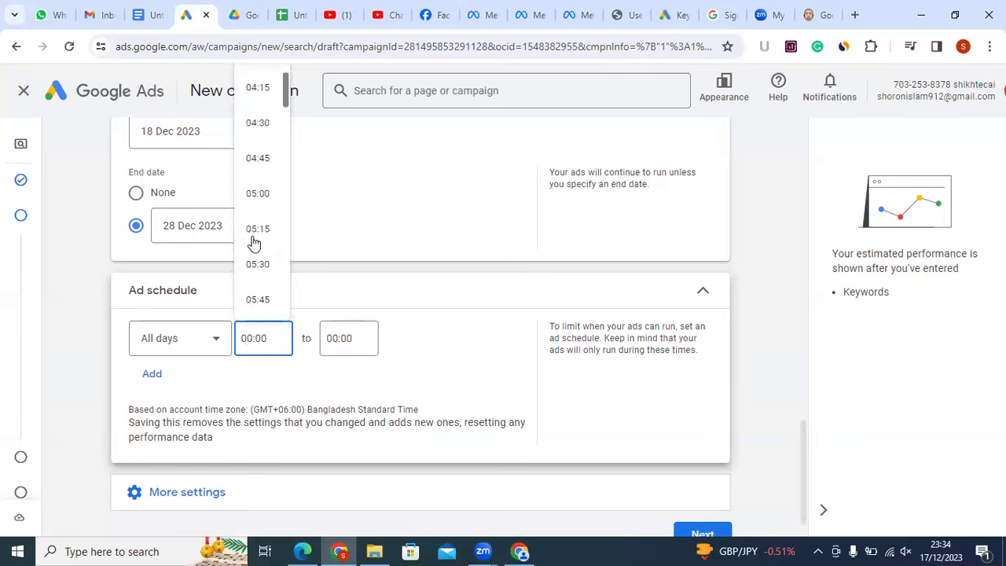
pyautogui.scroll(-6, 252, 245)
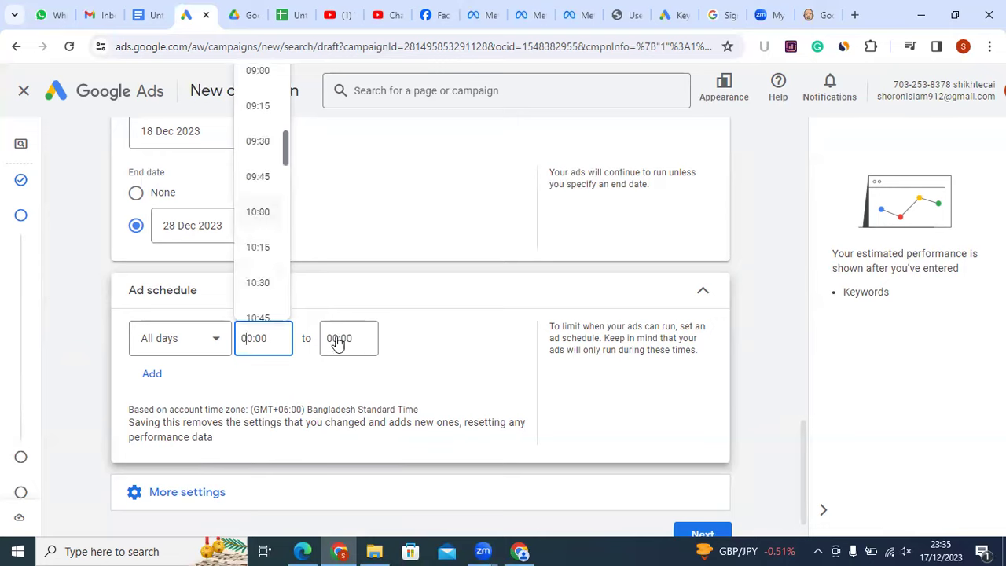
pyautogui.write('10:00')
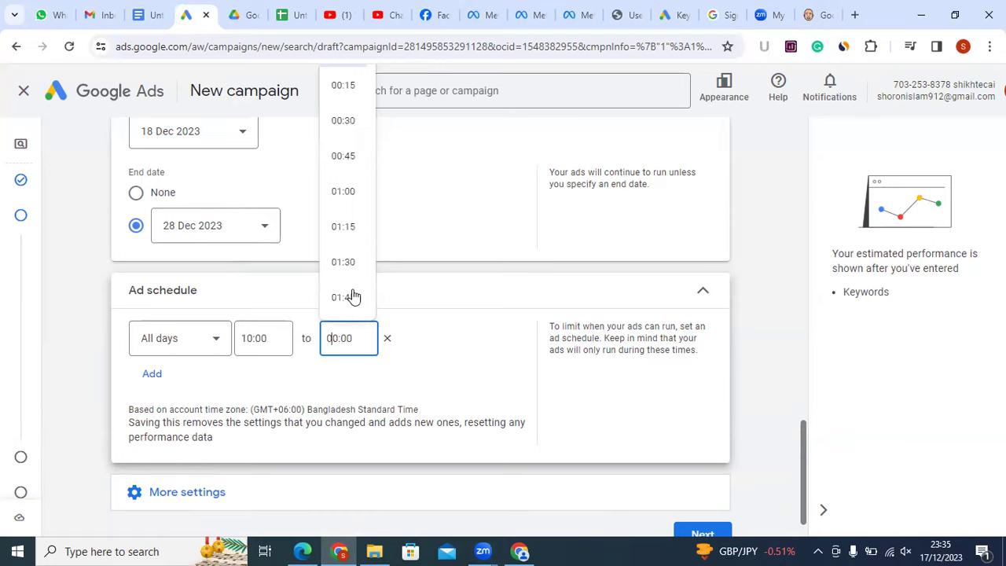
# Set the end time of the all-days ad schedule to 22:00
pyautogui.scroll(-20, 352, 298)
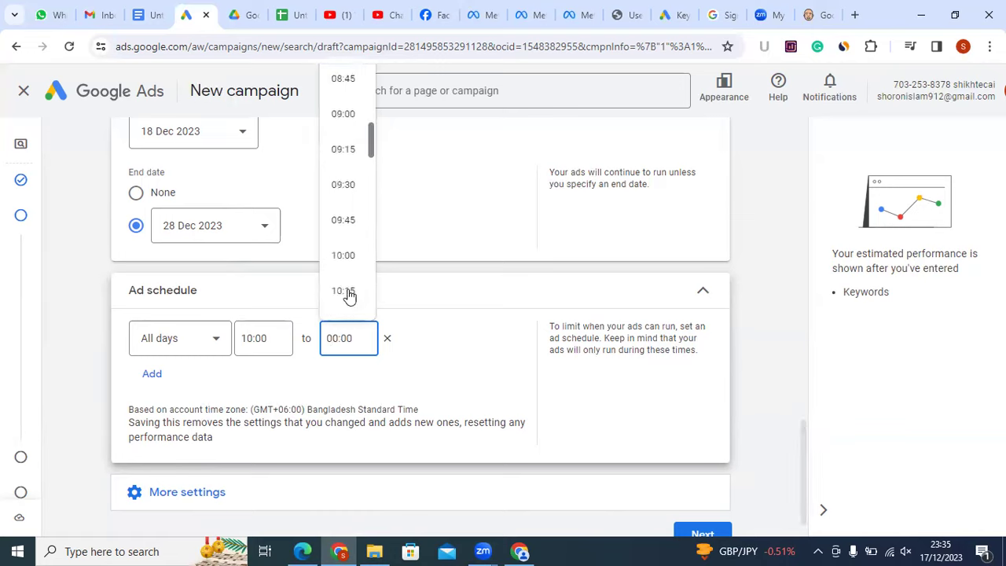
pyautogui.scroll(-10, 352, 296)
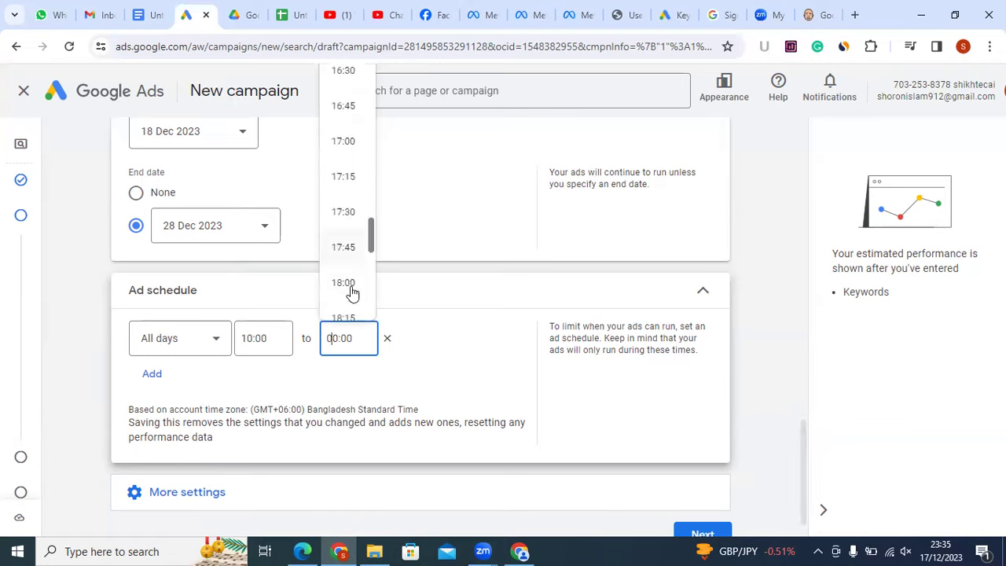
pyautogui.scroll(-7, 351, 294)
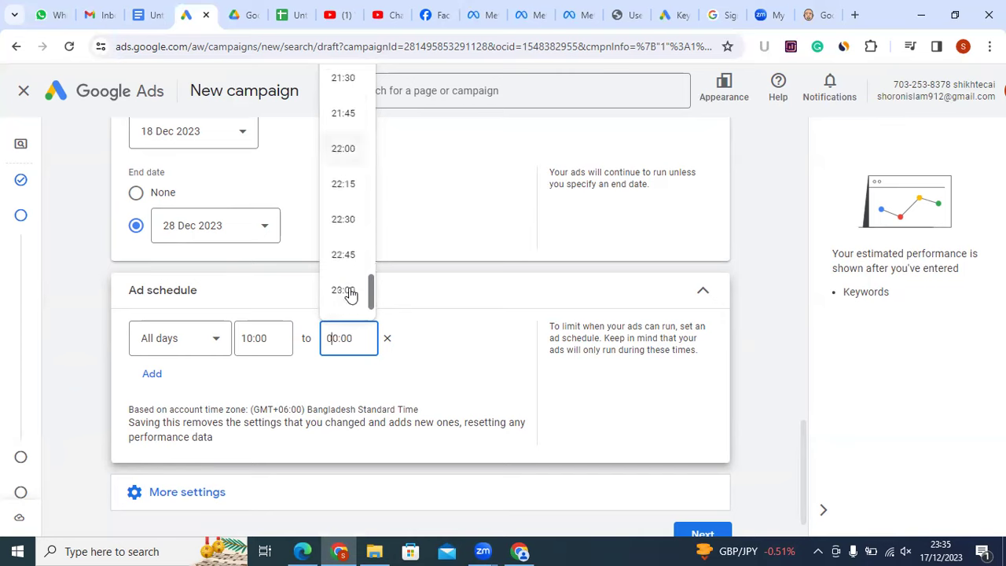
pyautogui.scroll(-2, 351, 294)
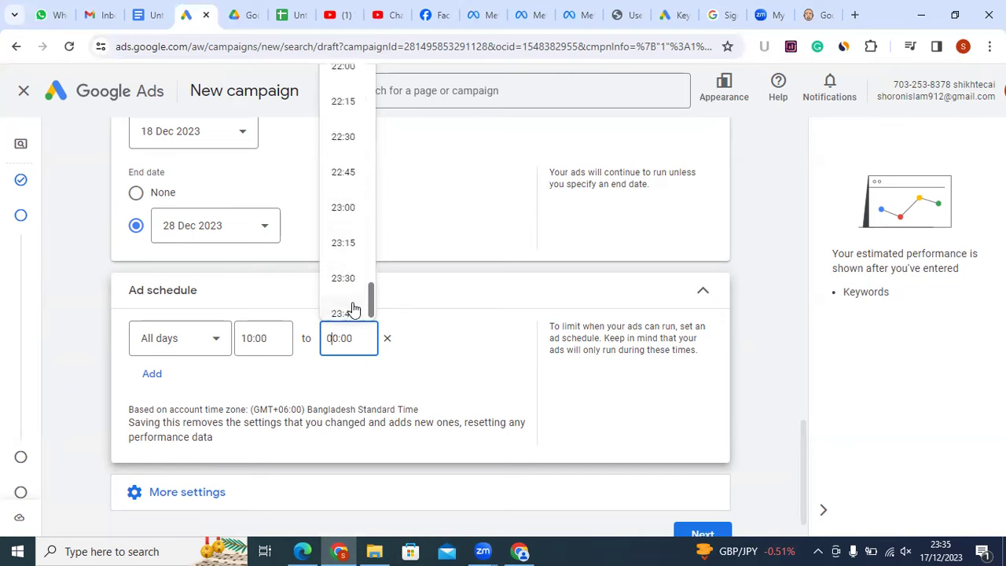
pyautogui.scroll(1, 353, 149)
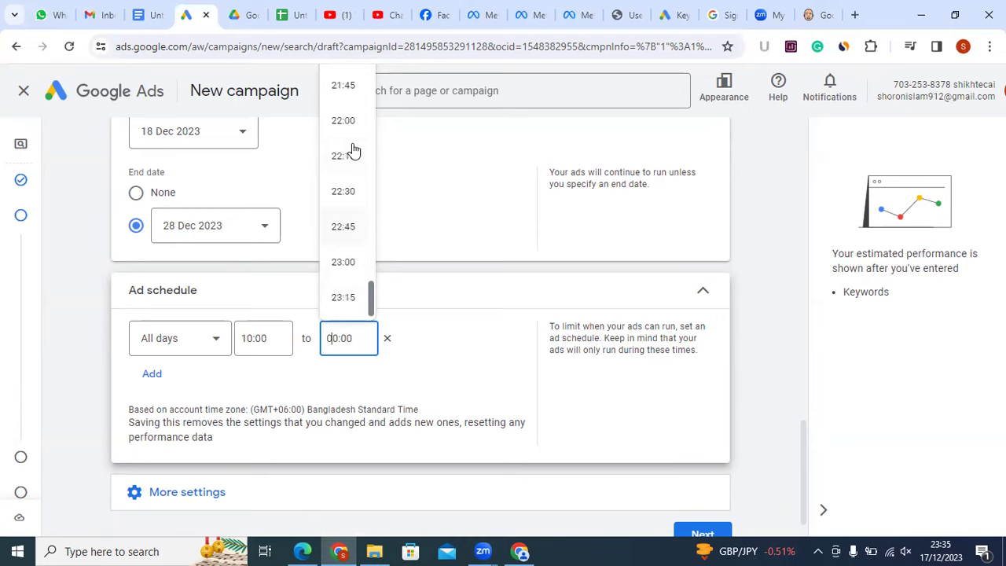
pyautogui.click(351, 126)
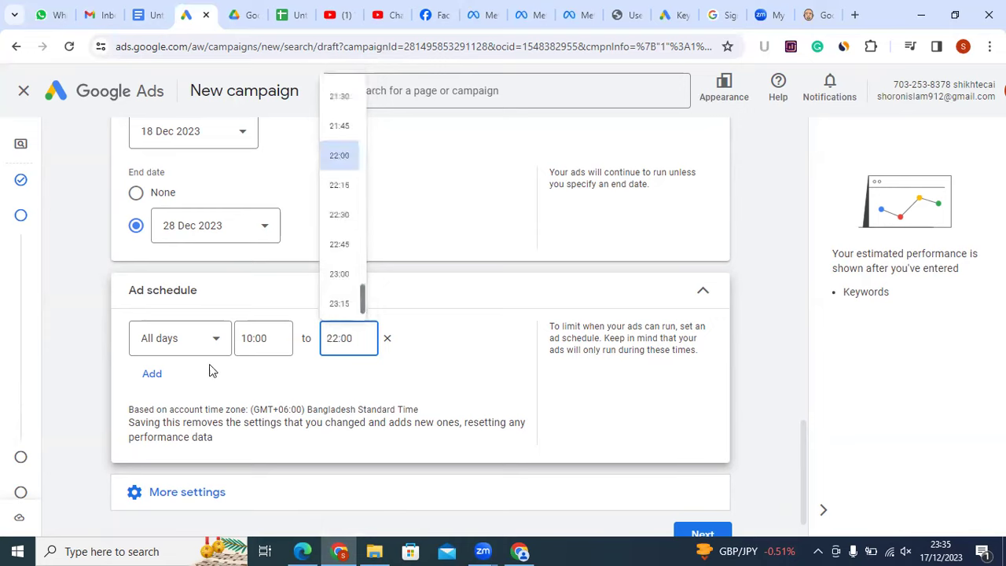
# Set the day of the 10:00 to 22:00 ad schedule entry to Saturdays
pyautogui.click(179, 340)
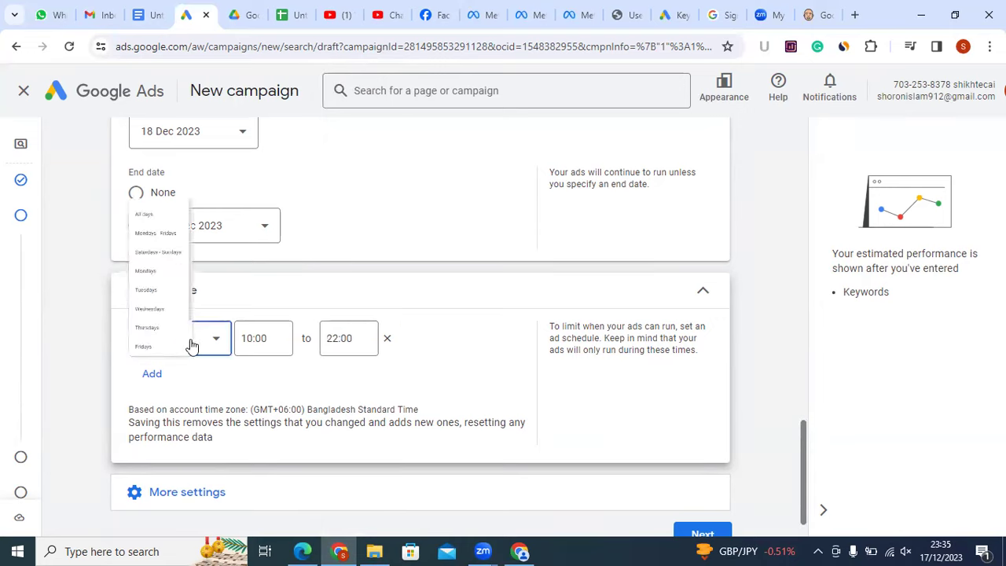
pyautogui.scroll(-1, 178, 345)
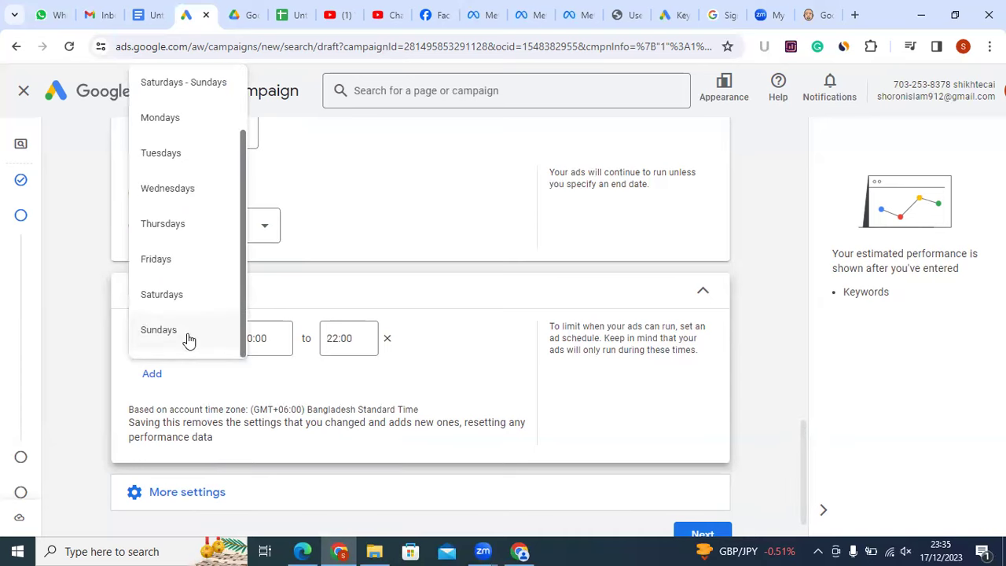
pyautogui.click(162, 294)
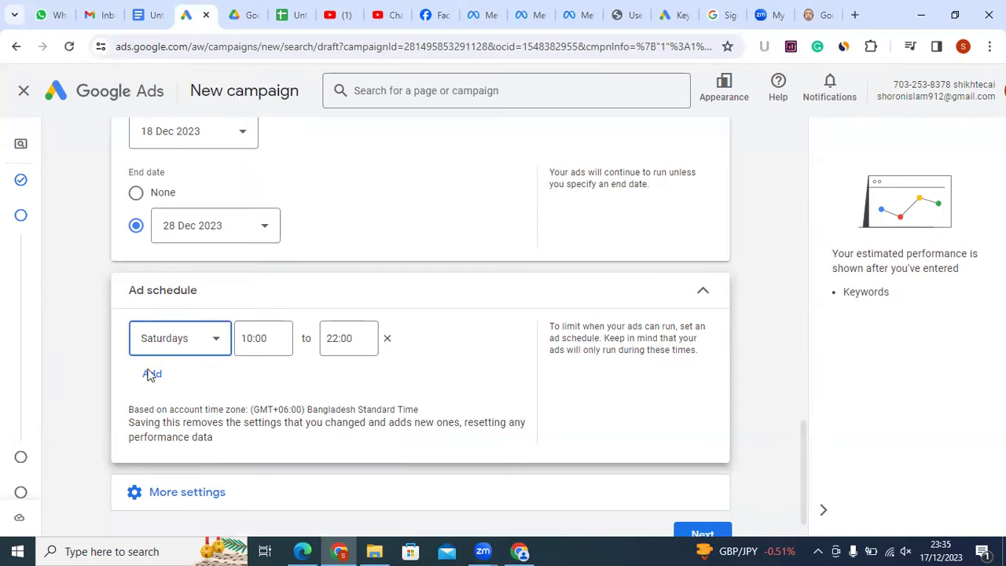
# Add a second ad schedule entry and set its day to Sundays
pyautogui.click(152, 375)
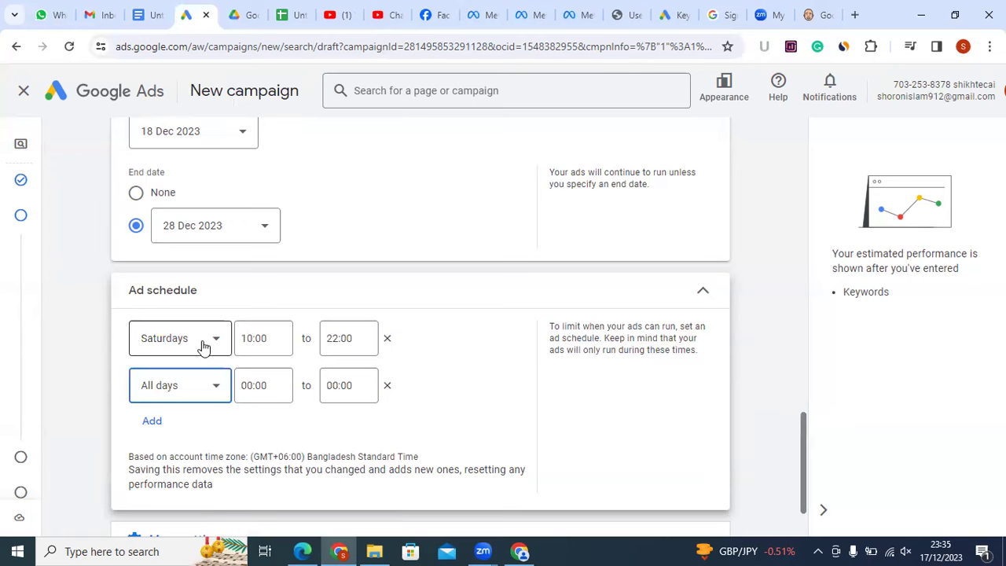
pyautogui.click(197, 393)
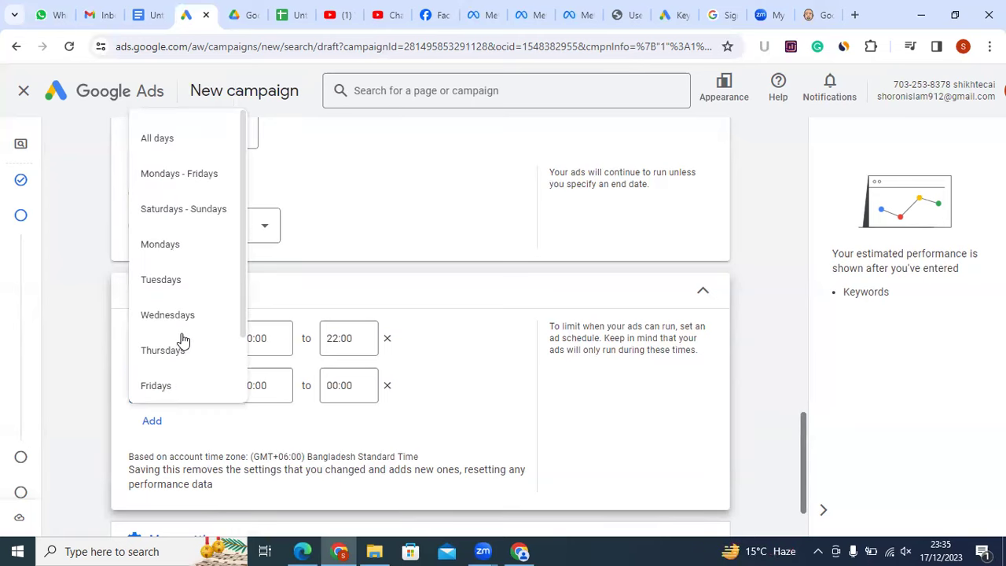
pyautogui.scroll(-1, 186, 366)
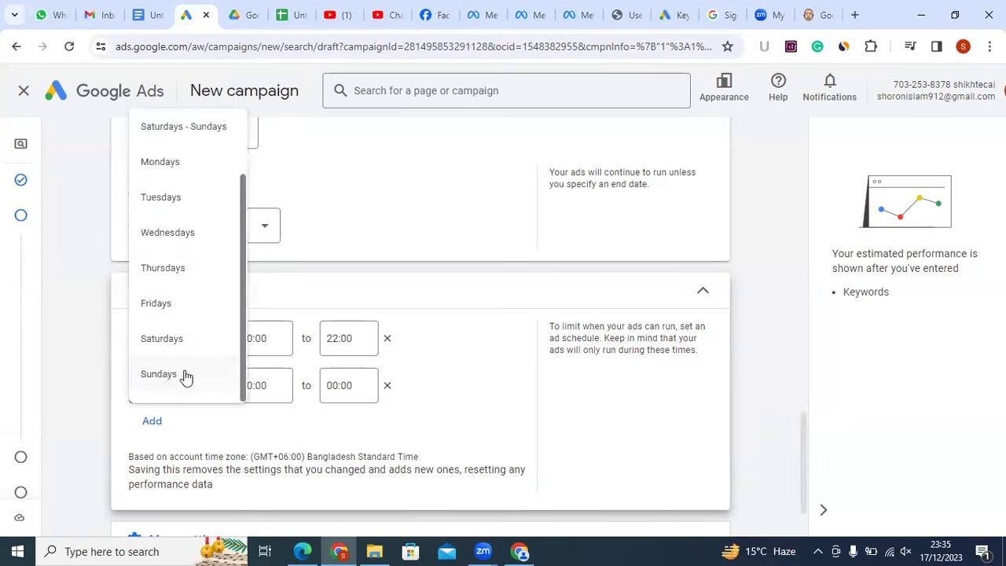
pyautogui.click(184, 376)
pyautogui.click(250, 393)
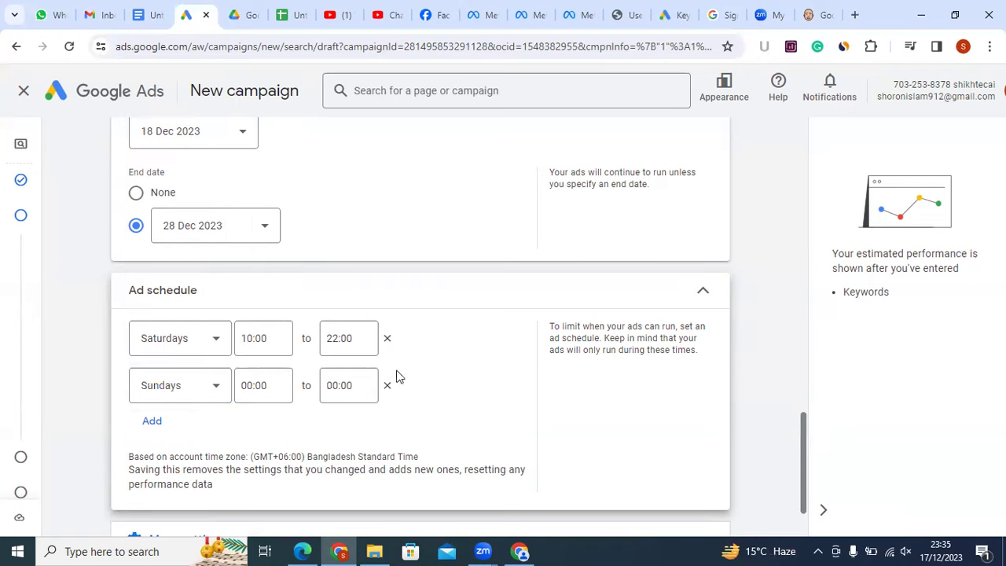
# Remove the Saturdays entry from the ad schedule and continue to the campaign's keywords and ads setup
pyautogui.click(387, 338)
pyautogui.scroll(-1, 447, 444)
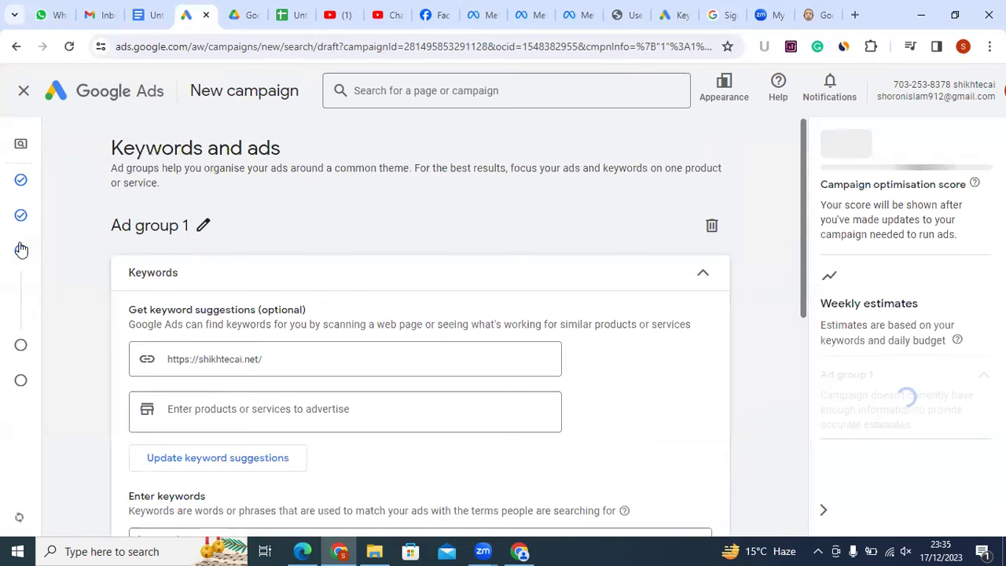
# Look at the Ads part of the keywords and ads setup, and return to the Keywords part
pyautogui.moveTo(66, 220)
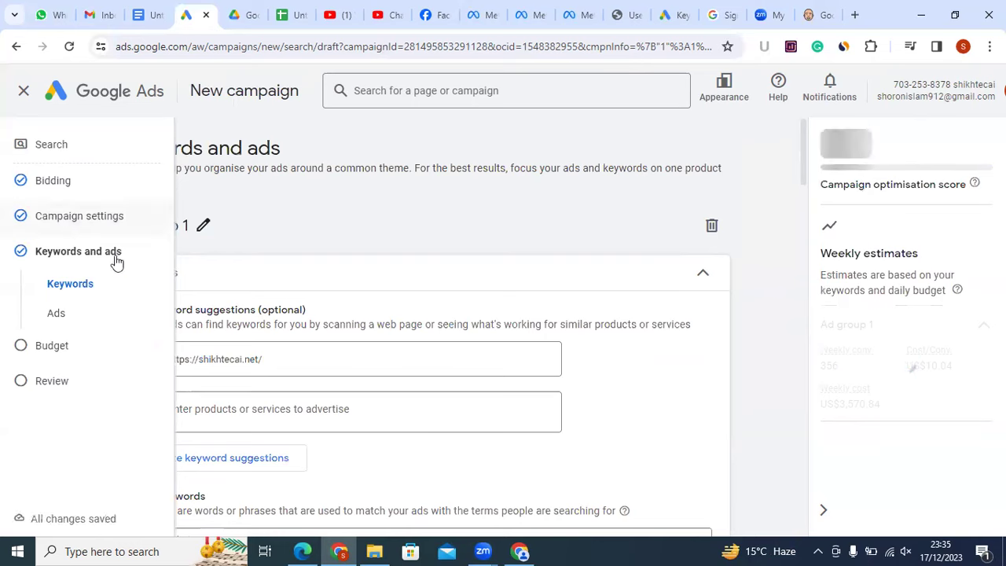
pyautogui.click(58, 316)
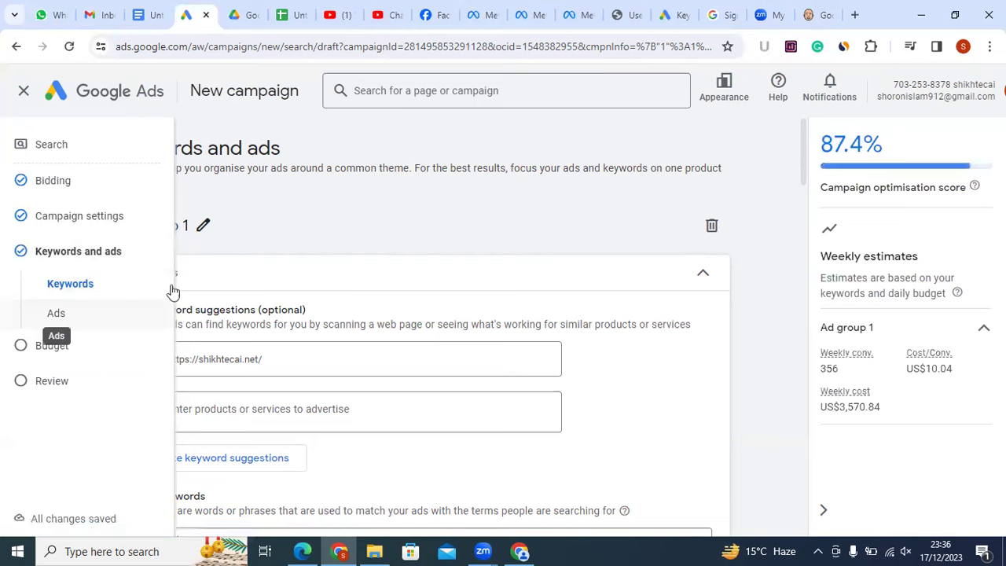
pyautogui.click(23, 255)
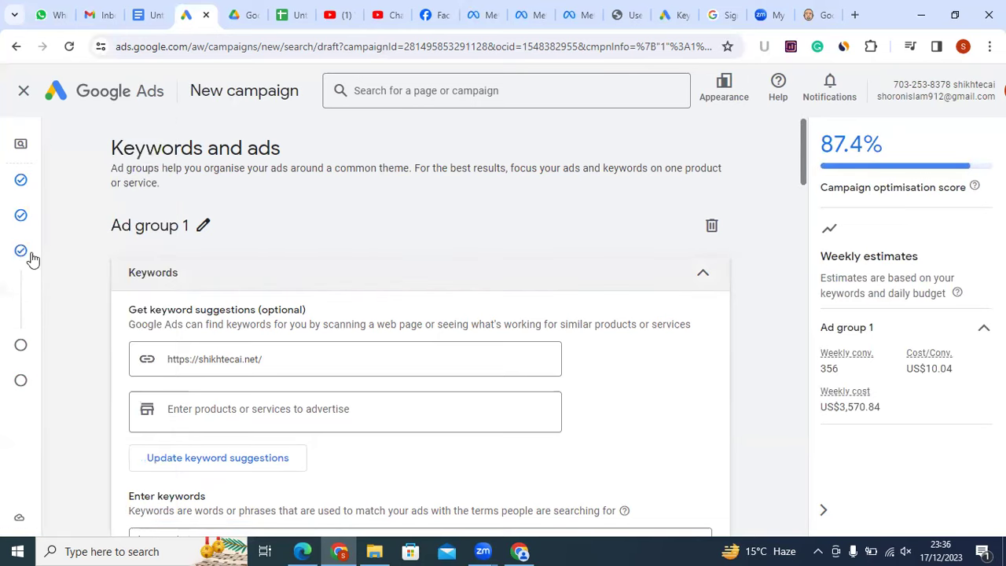
pyautogui.moveTo(90, 292)
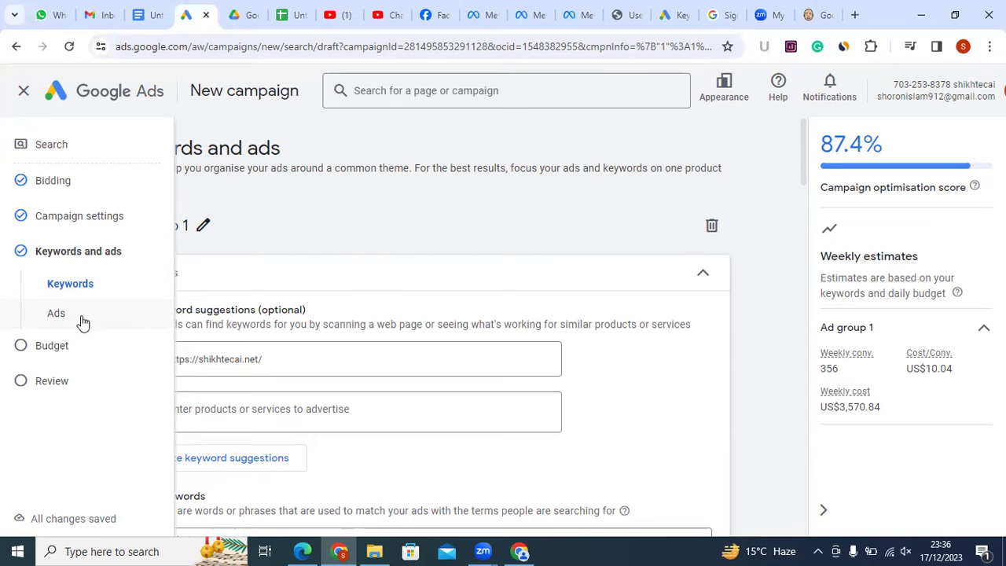
pyautogui.click(46, 320)
pyautogui.click(58, 315)
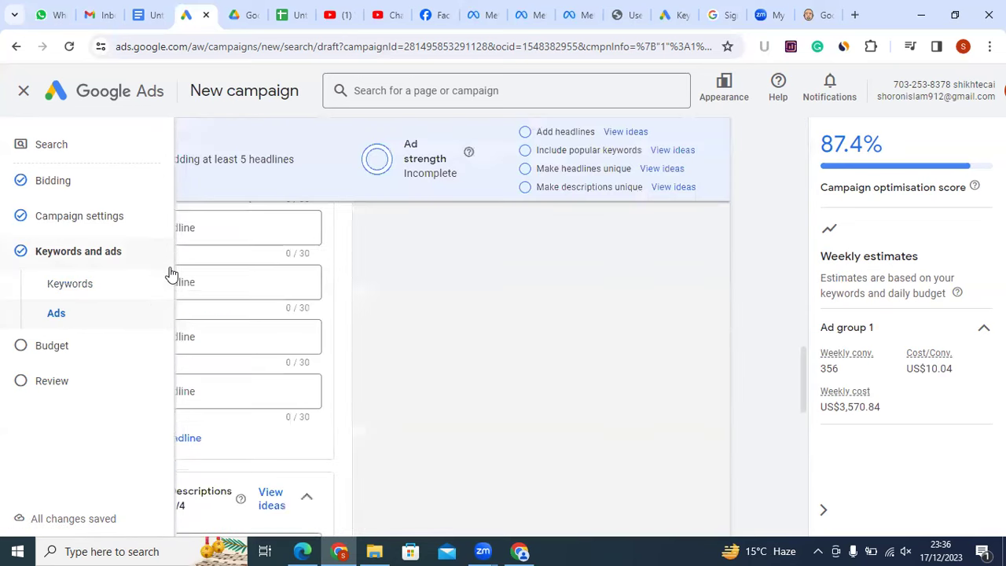
pyautogui.click(101, 283)
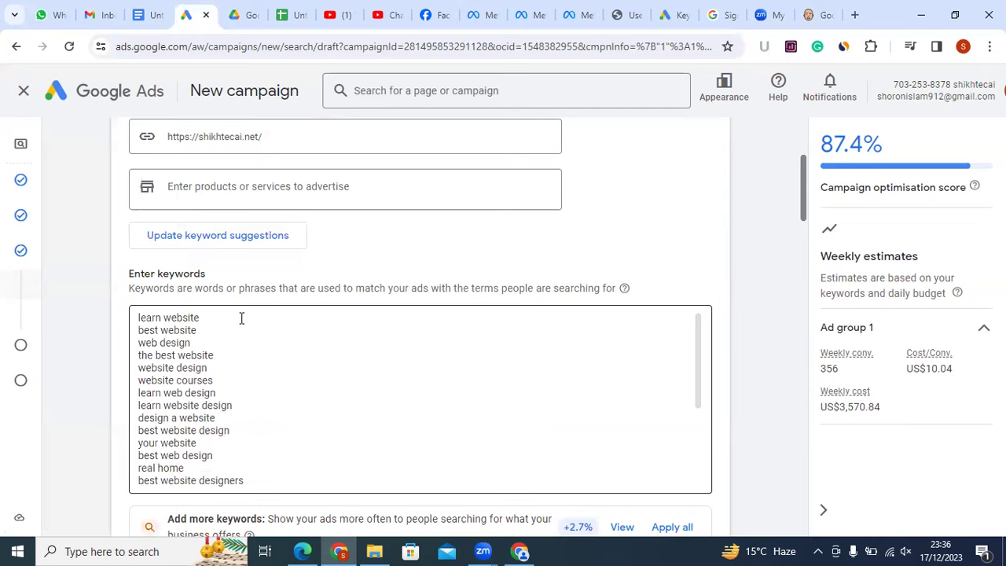
# Review the full list of suggested keywords and the URL they are based on in Ad group 1
pyautogui.scroll(-2, 241, 317)
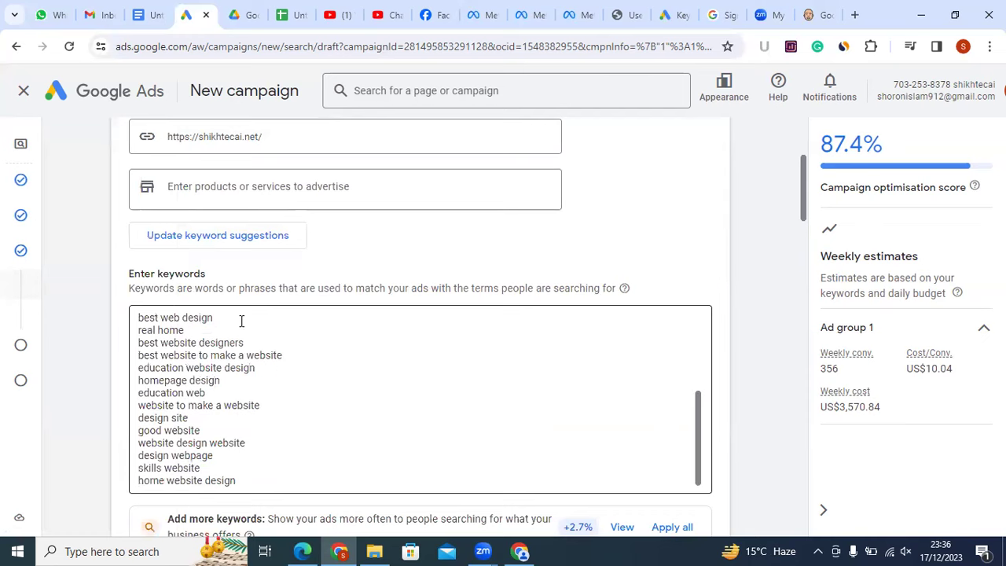
pyautogui.scroll(2, 228, 319)
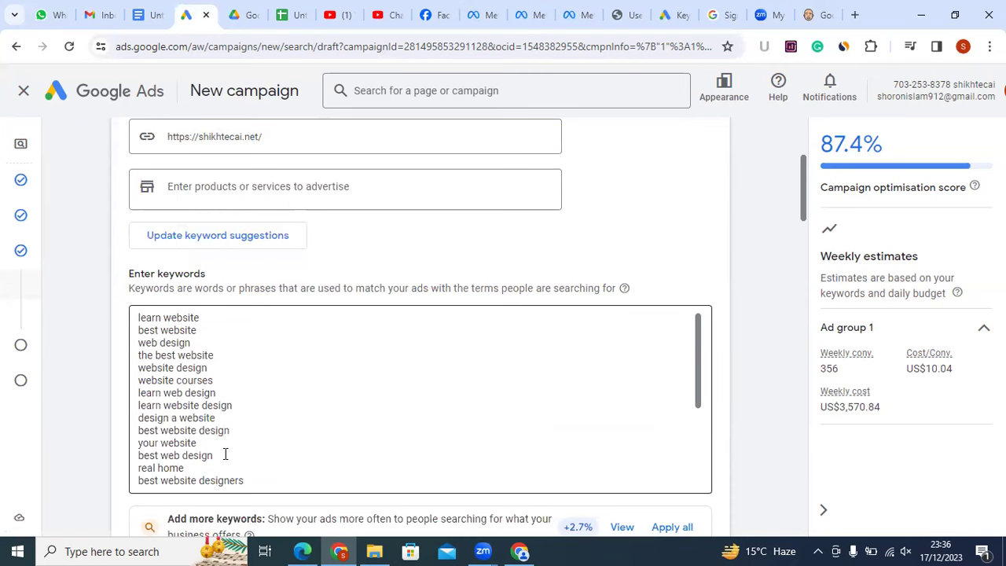
pyautogui.scroll(-4, 225, 454)
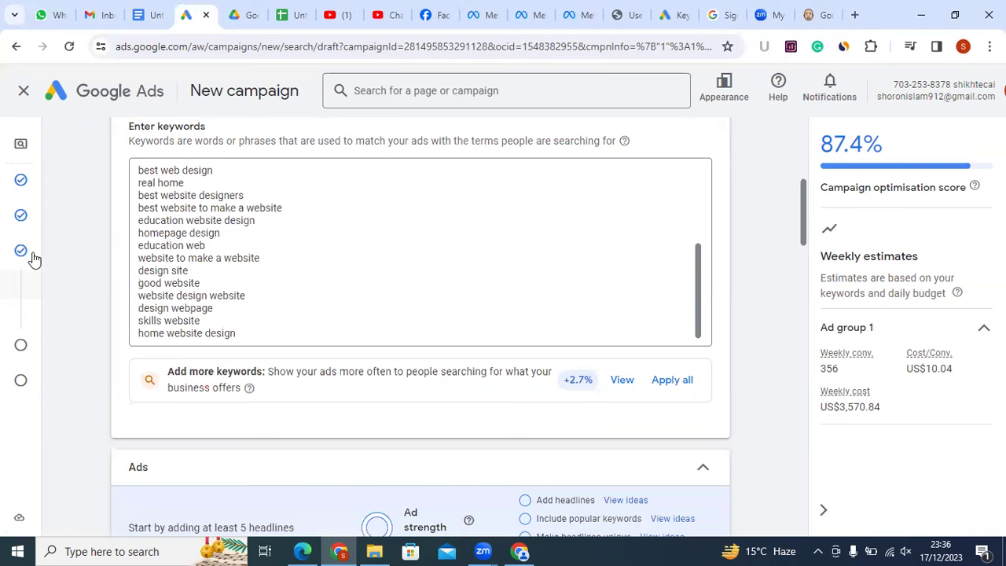
pyautogui.moveTo(81, 287)
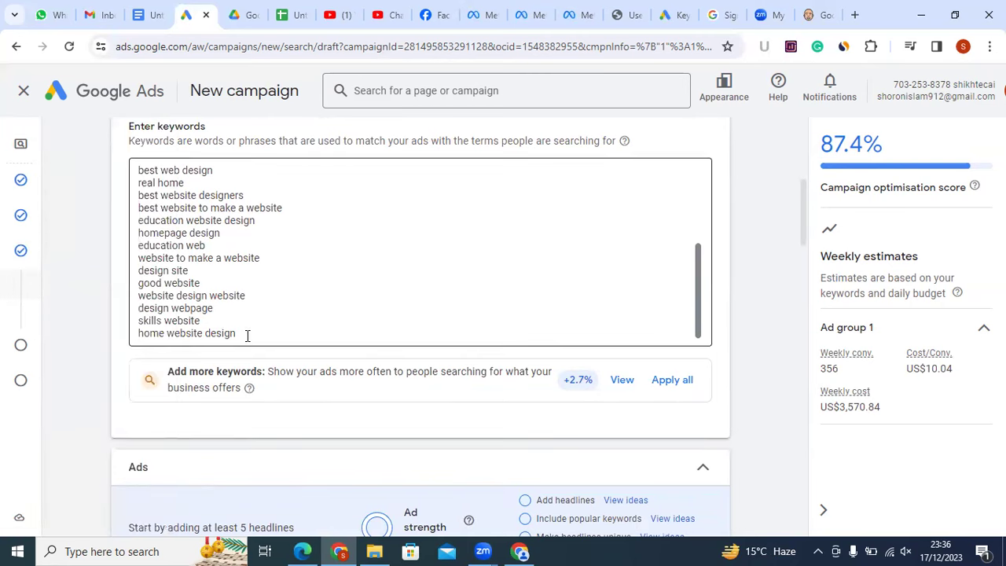
pyautogui.moveTo(238, 334); pyautogui.dragTo(136, 137)
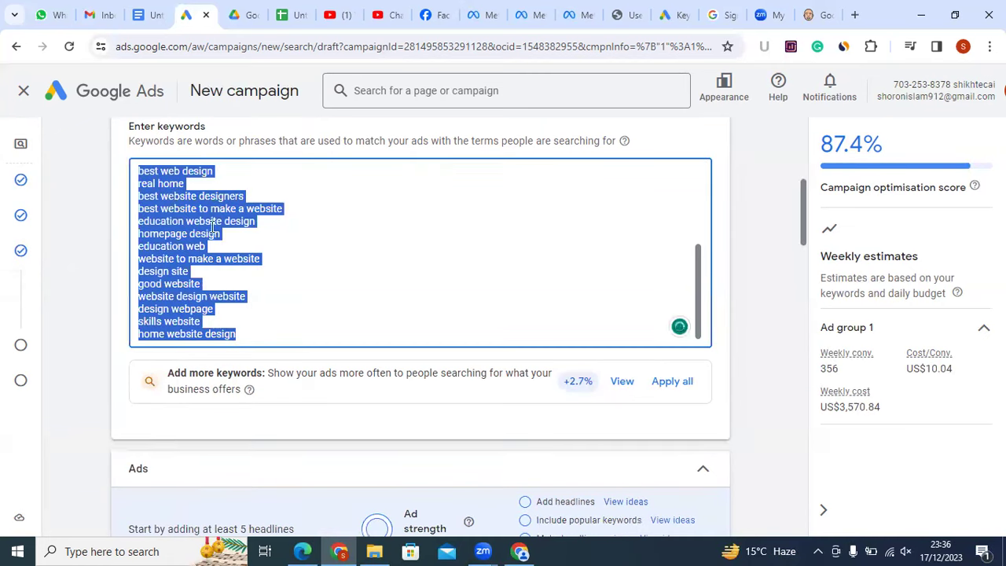
pyautogui.scroll(2, 224, 236)
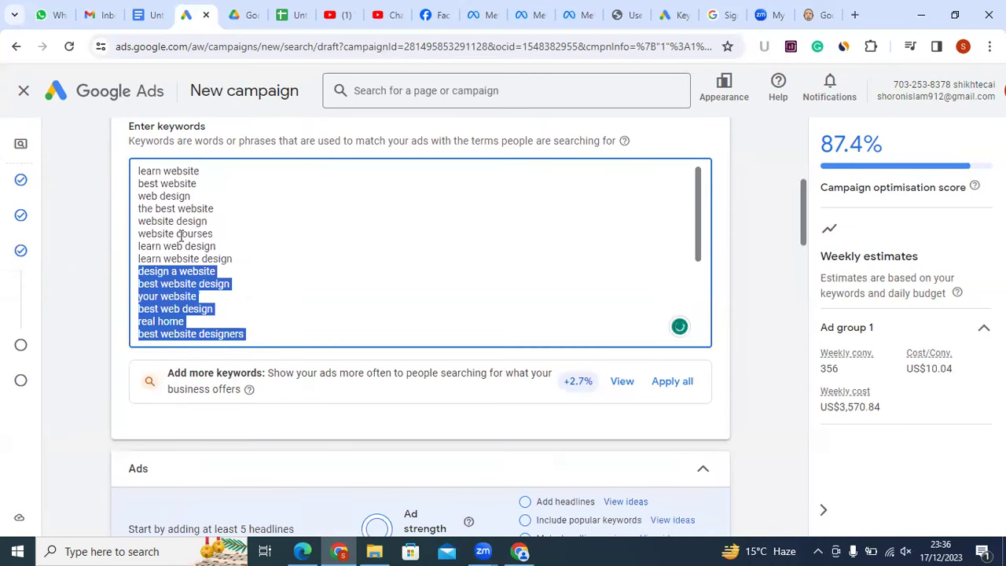
pyautogui.scroll(2, 181, 236)
pyautogui.click(296, 393)
pyautogui.scroll(-5, 275, 361)
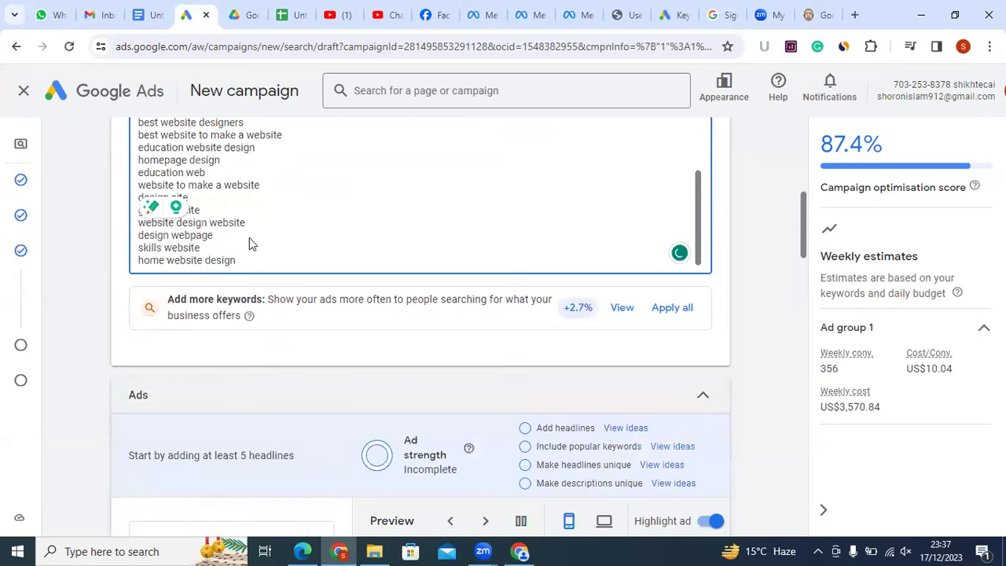
pyautogui.scroll(5, 248, 314)
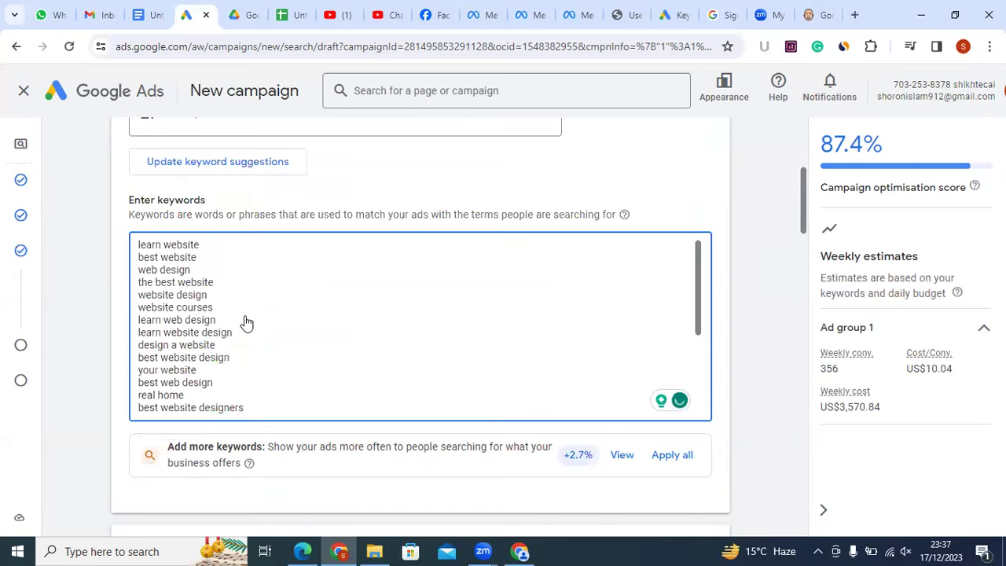
pyautogui.scroll(3, 249, 369)
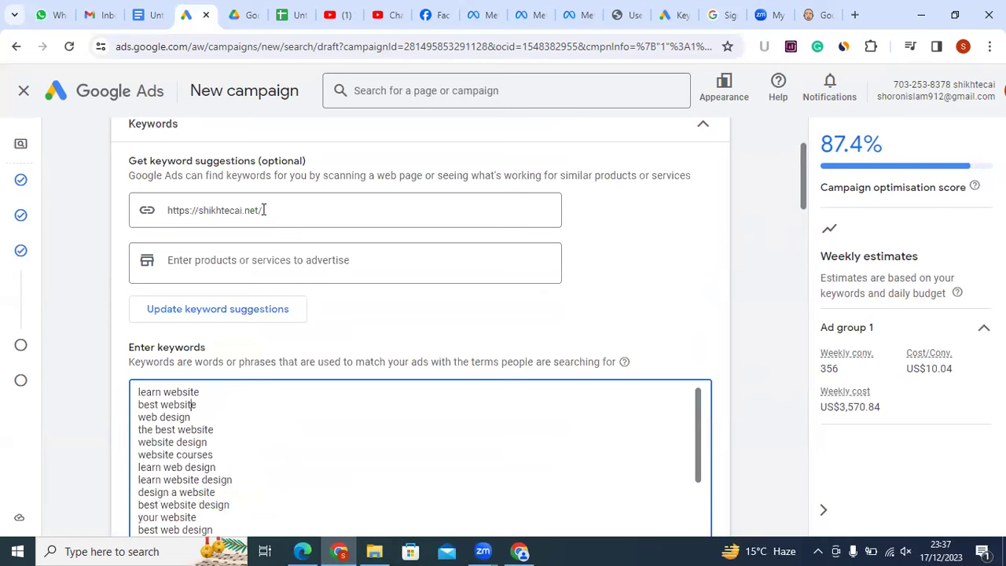
pyautogui.scroll(1, 266, 284)
# Clear the URL used for keyword suggestions and delete all keywords from Ad group 1's keyword list
pyautogui.moveTo(267, 284); pyautogui.dragTo(149, 280)
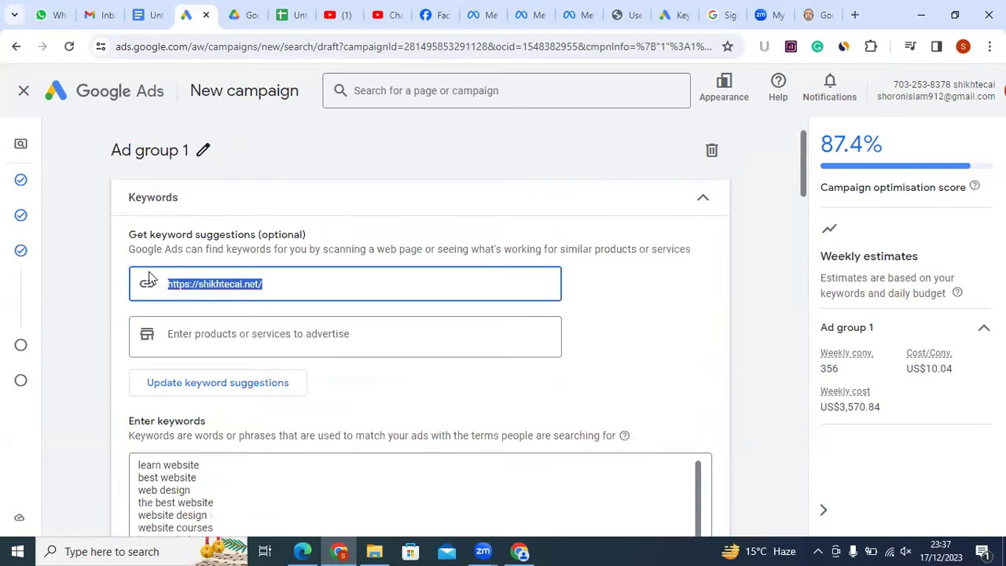
pyautogui.press('BackSpace')
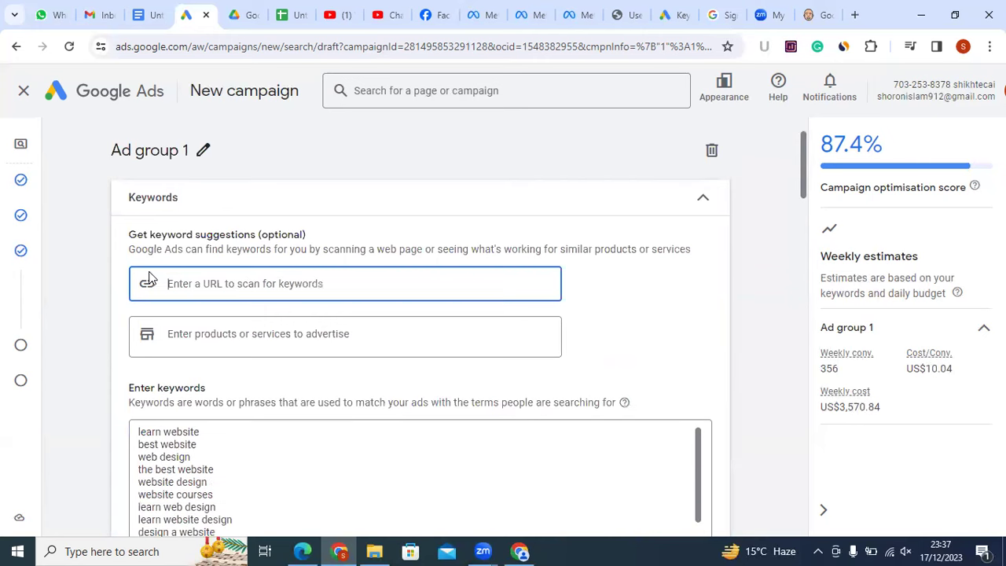
pyautogui.click(169, 384)
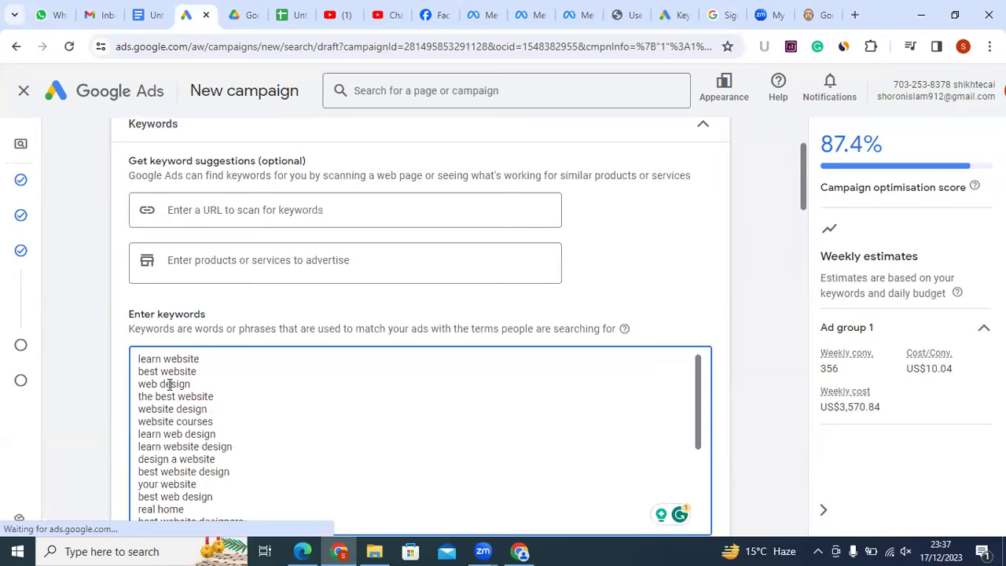
pyautogui.hotkey('ctrl', 'a')
pyautogui.press('BackSpace')
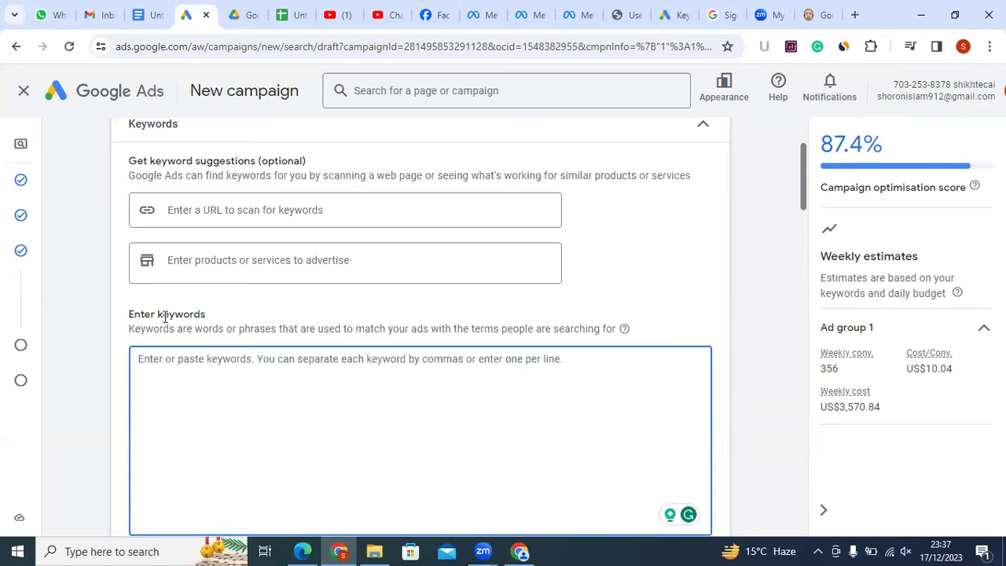
# Enter the keywords "web hosting" and "cheap we hosting" on separate lines in Ad group 1's keyword list
pyautogui.click(161, 395)
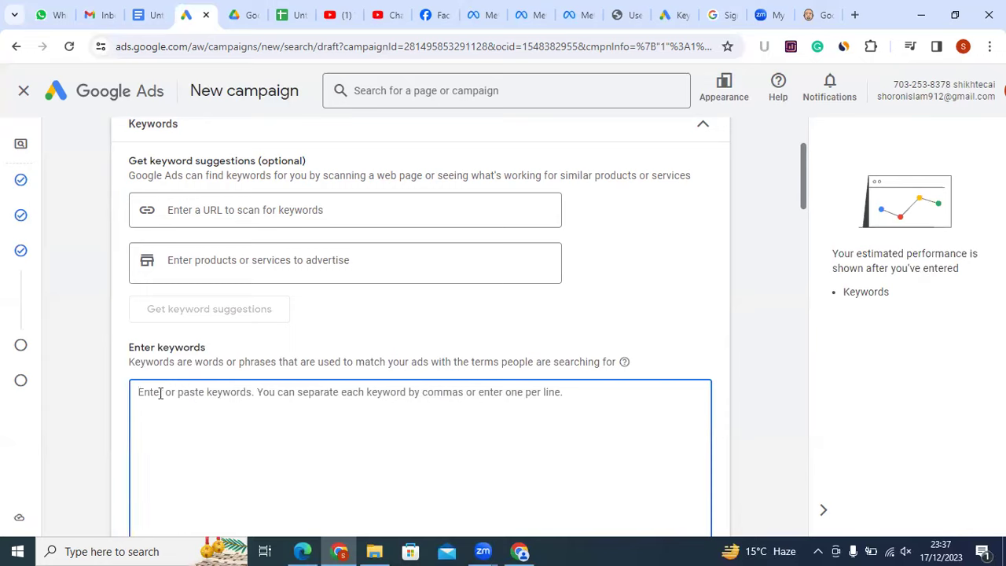
pyautogui.write('web ho')
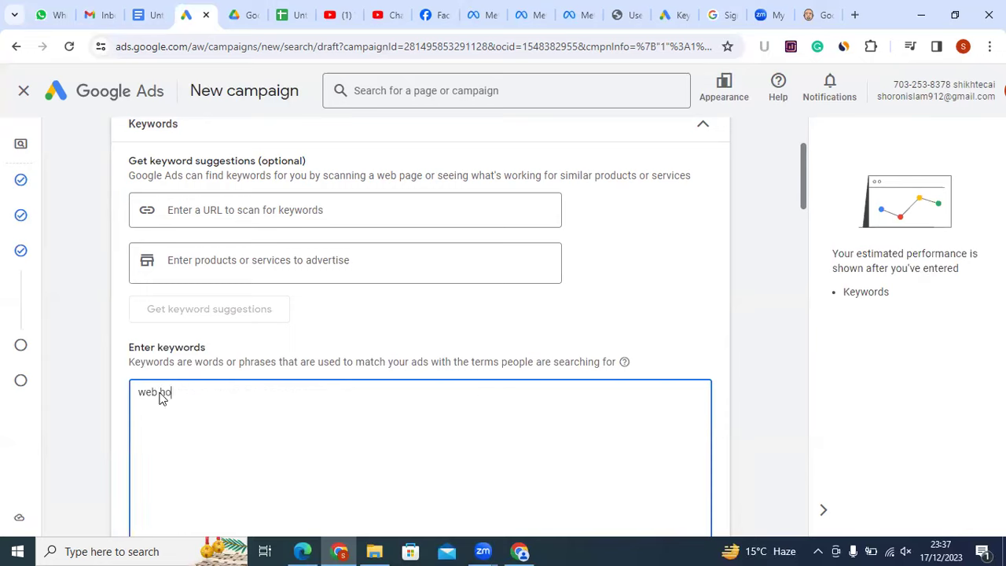
pyautogui.write('sting')
pyautogui.press('Return')
pyautogui.write('cheap we hostin')
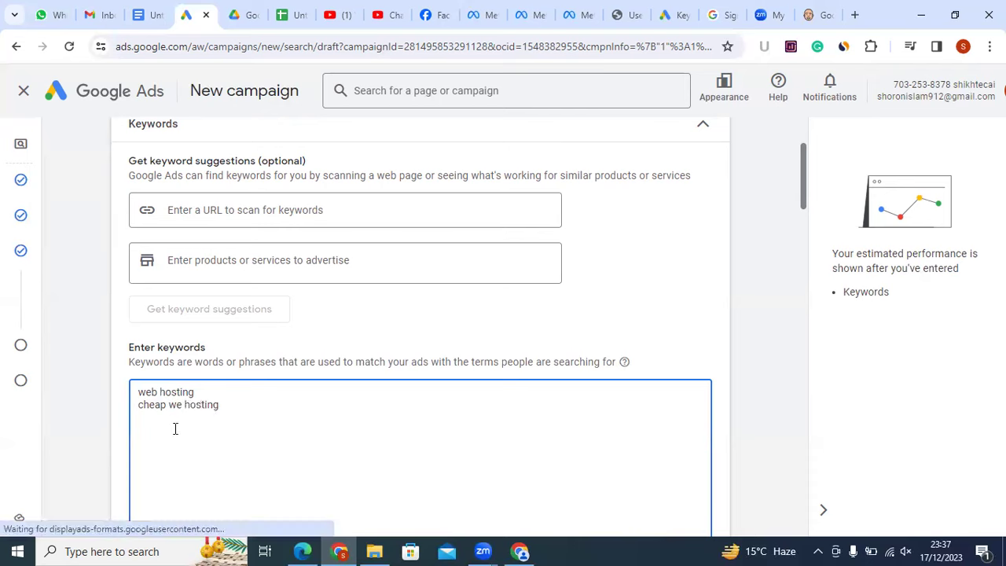
pyautogui.scroll(2, 209, 213)
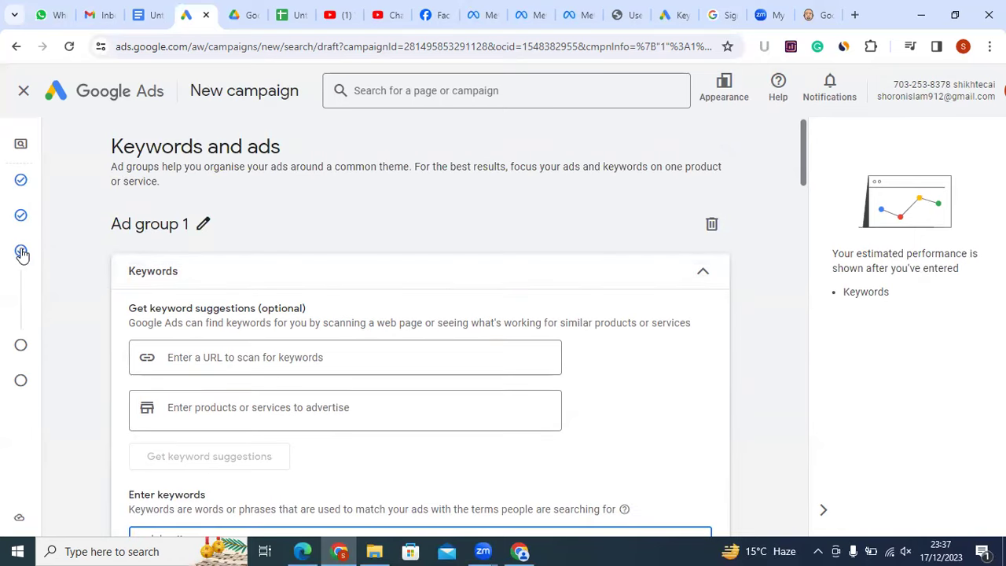
pyautogui.moveTo(21, 253)
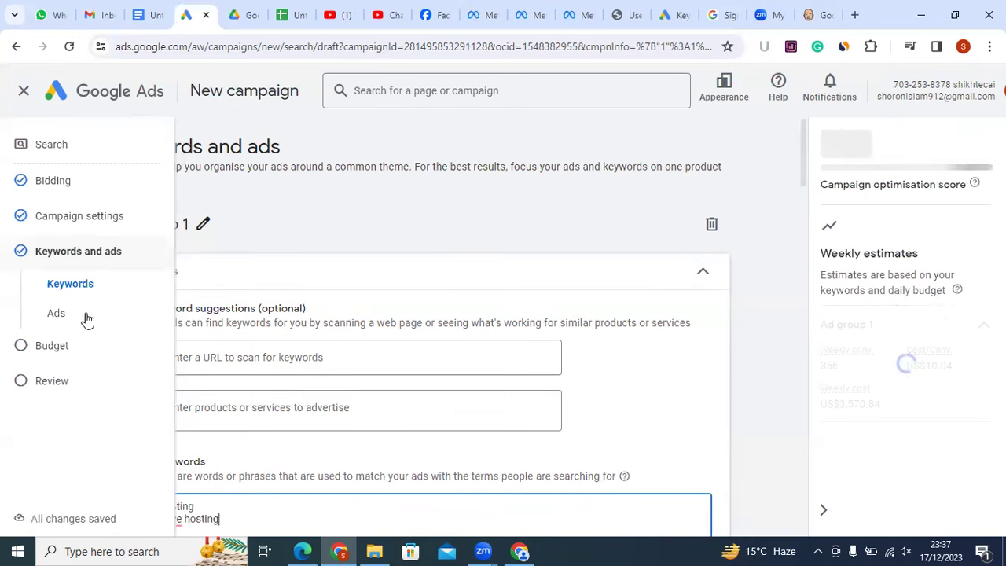
pyautogui.click(203, 227)
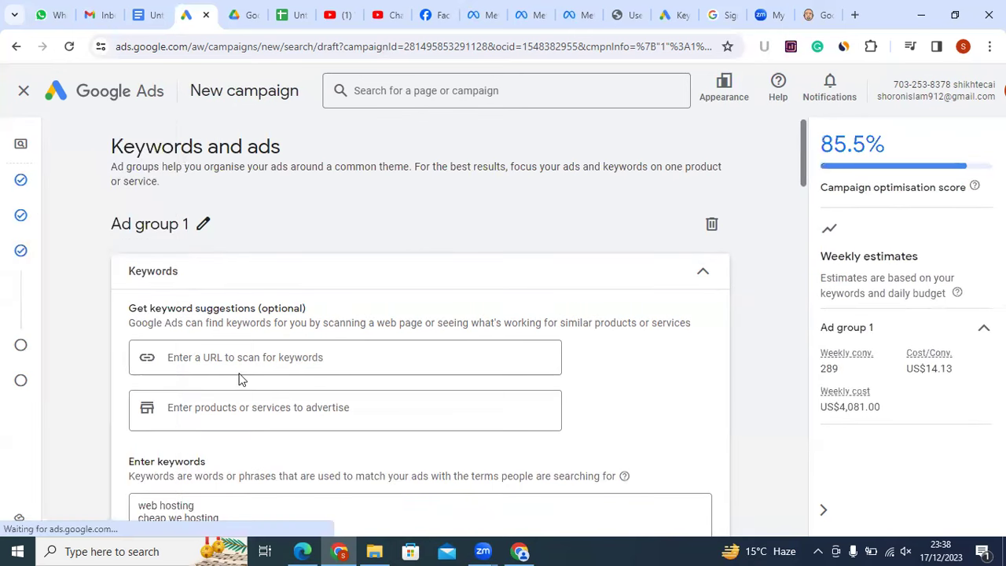
pyautogui.scroll(-2, 176, 458)
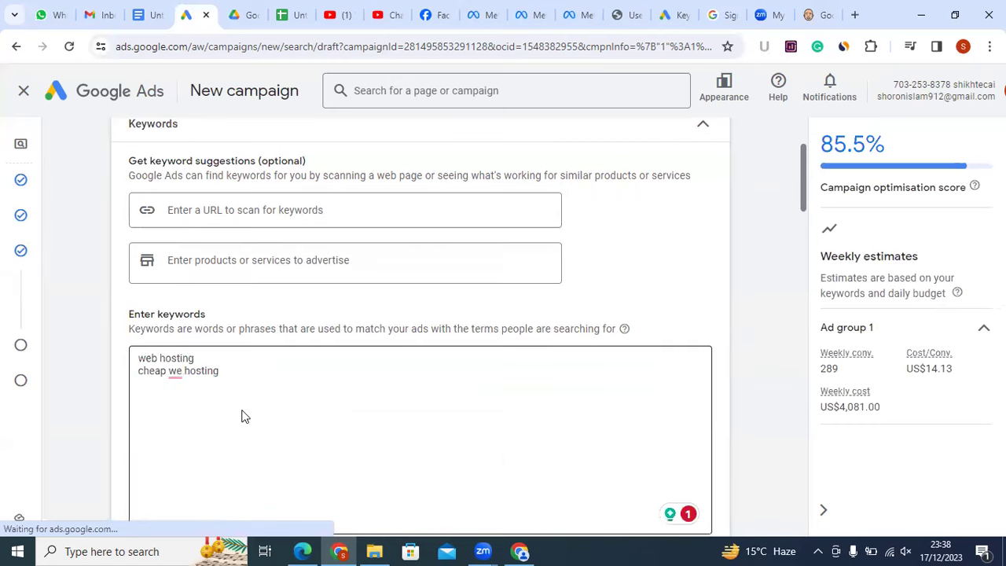
pyautogui.scroll(1, 243, 414)
pyautogui.scroll(1, 199, 236)
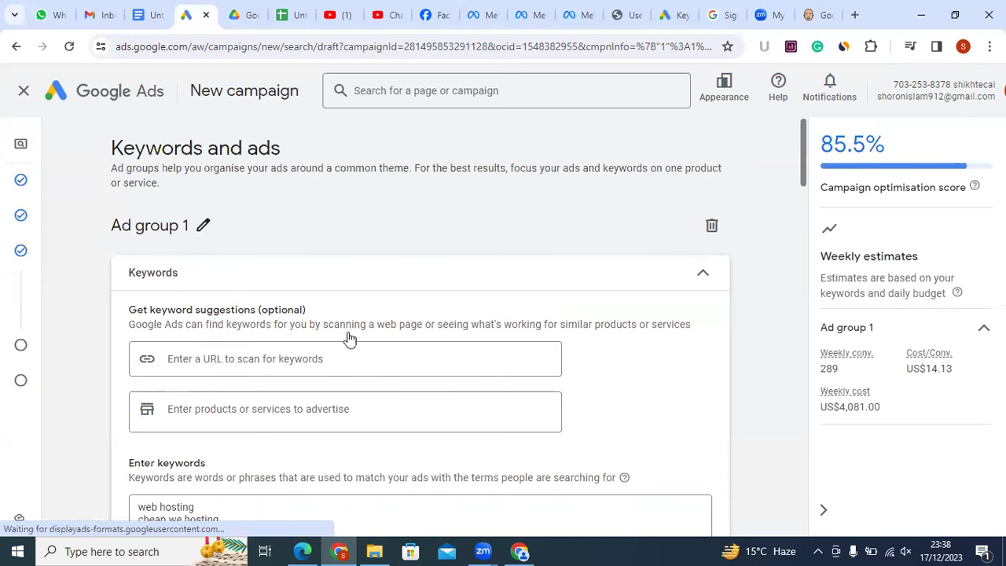
# Look through the Ads part of Ad group 1, including headlines, descriptions and callouts, and return to the keyword suggestion options
pyautogui.scroll(-10, 350, 337)
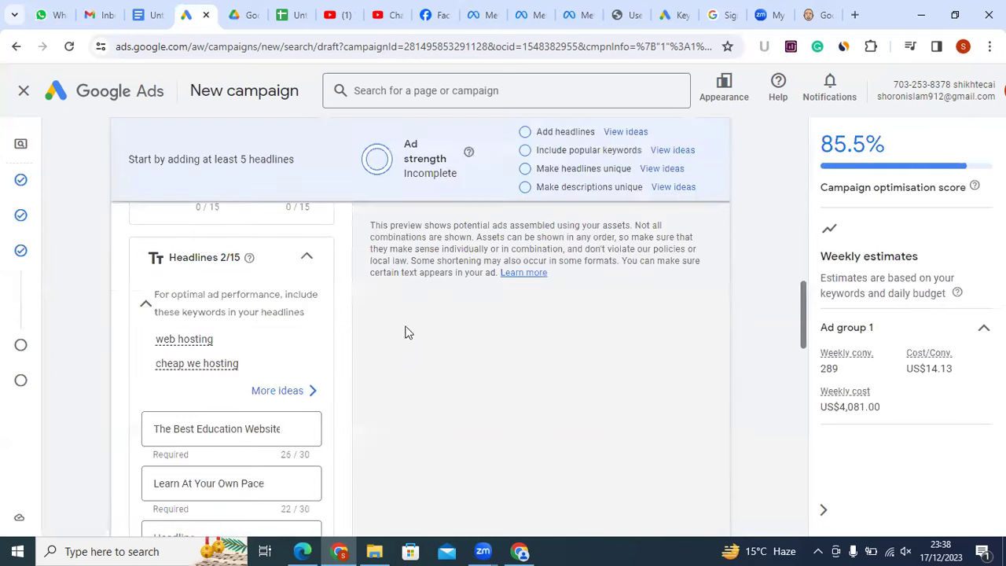
pyautogui.scroll(-10, 407, 333)
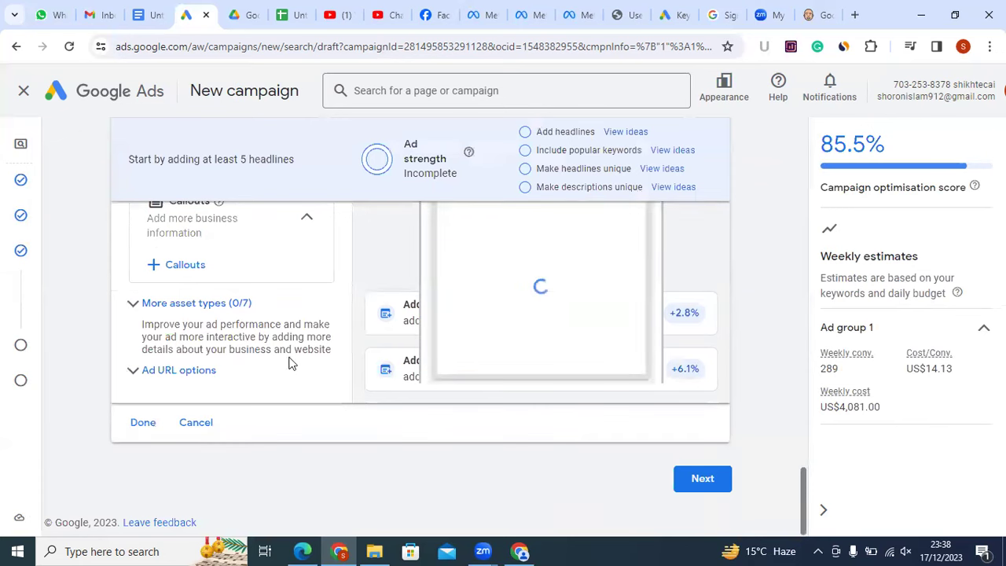
pyautogui.scroll(1, 291, 352)
pyautogui.scroll(5, 443, 328)
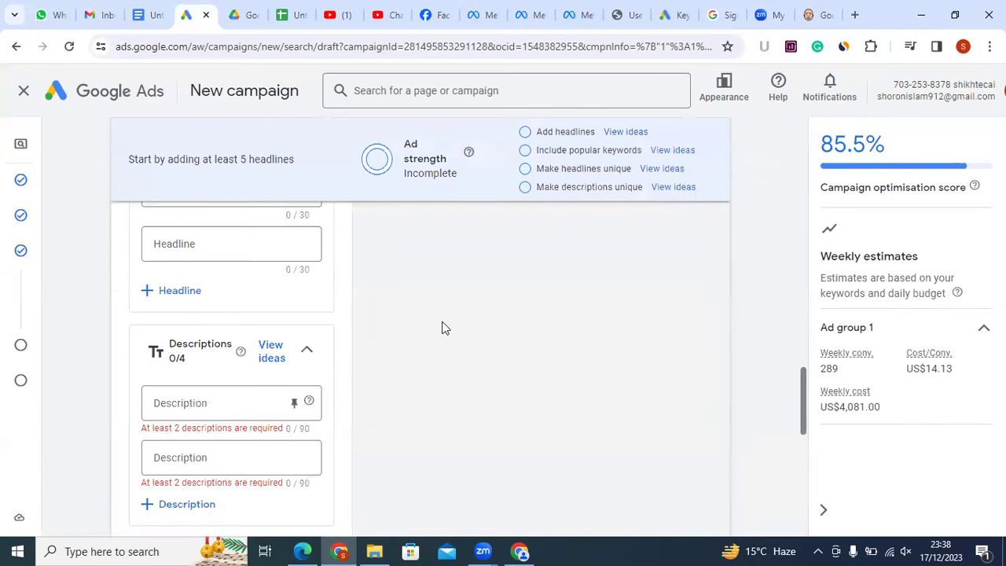
pyautogui.scroll(10, 443, 328)
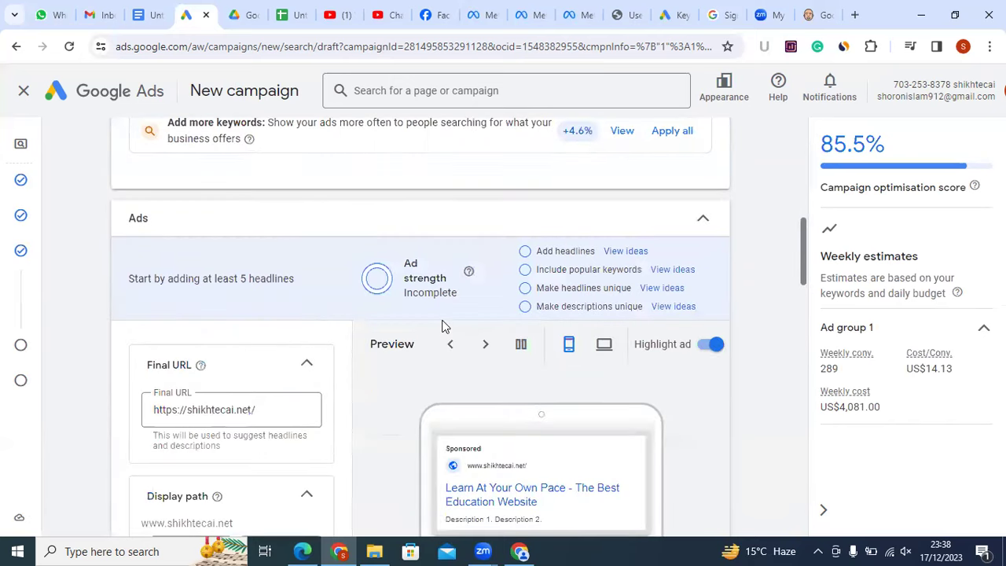
pyautogui.scroll(1, 442, 328)
pyautogui.scroll(7, 442, 327)
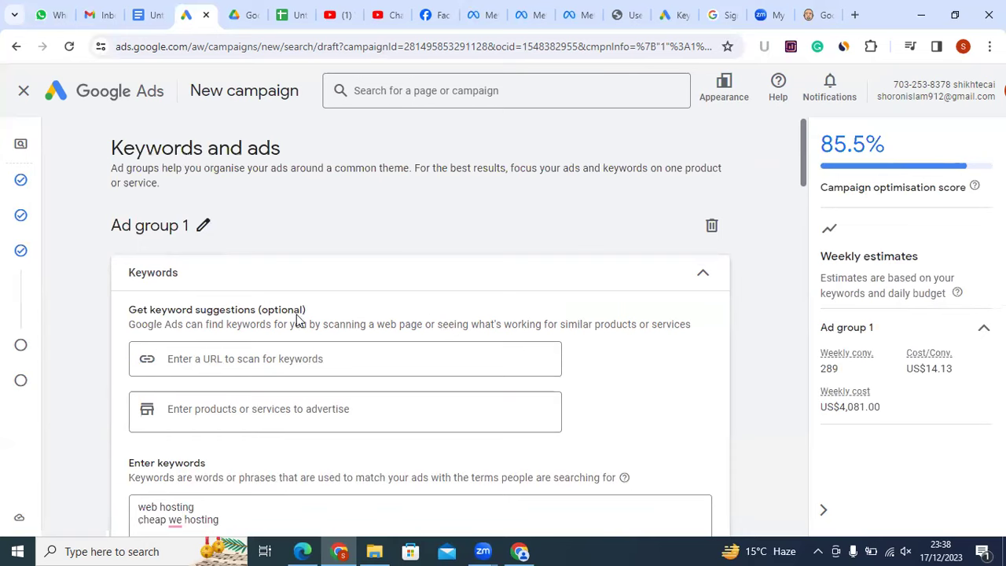
pyautogui.click(249, 358)
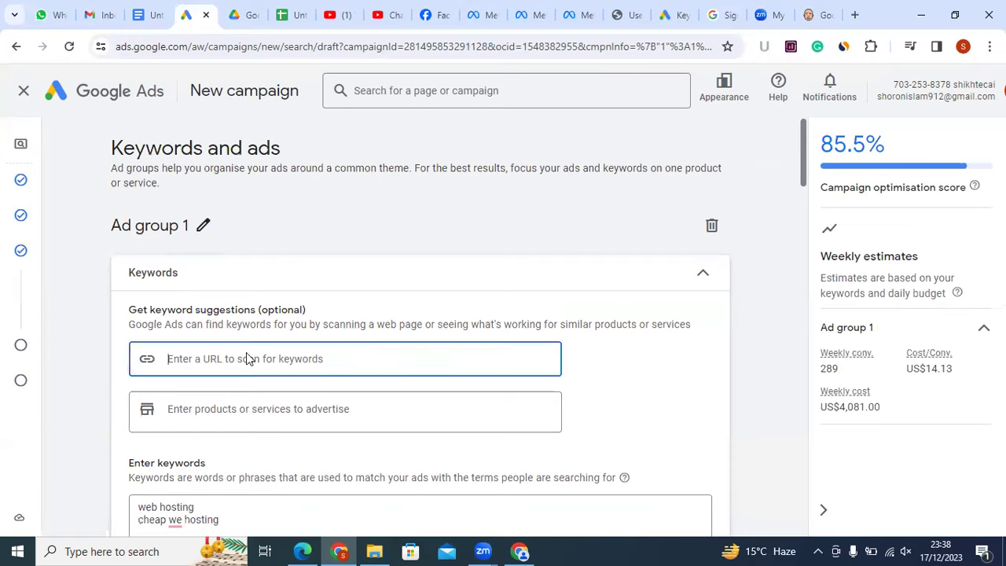
pyautogui.click(215, 308)
pyautogui.tripleClick(216, 307)
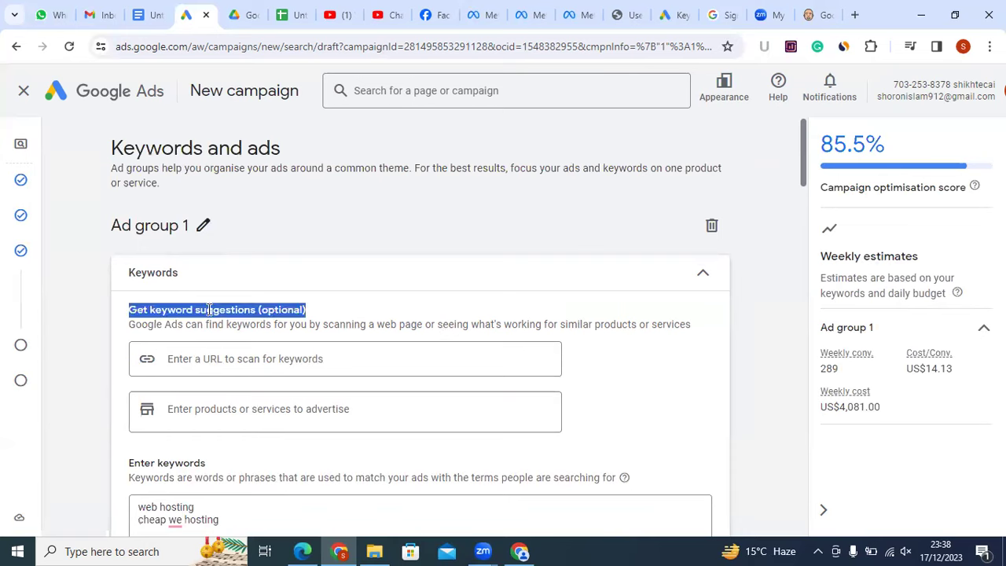
pyautogui.click(158, 313)
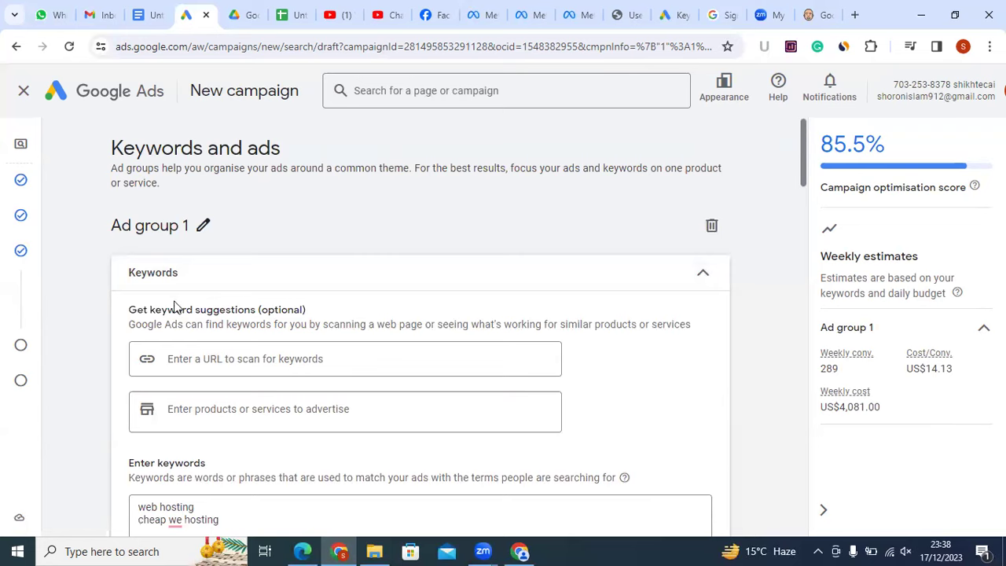
# Correct the misspelled word in Ad group 1's second keyword so that it reads "cheap web hosting"
pyautogui.scroll(-2, 230, 477)
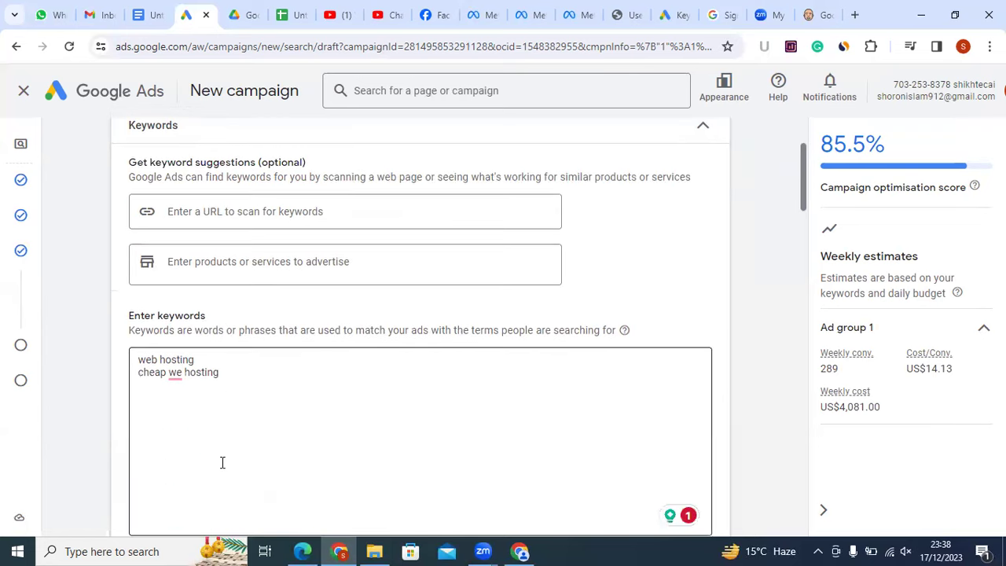
pyautogui.click(173, 373)
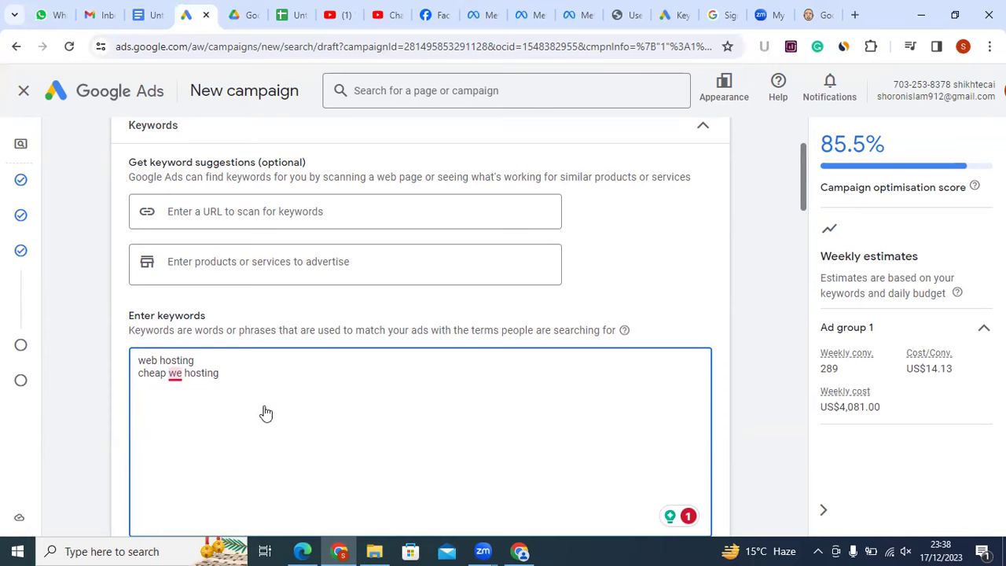
pyautogui.click(220, 364)
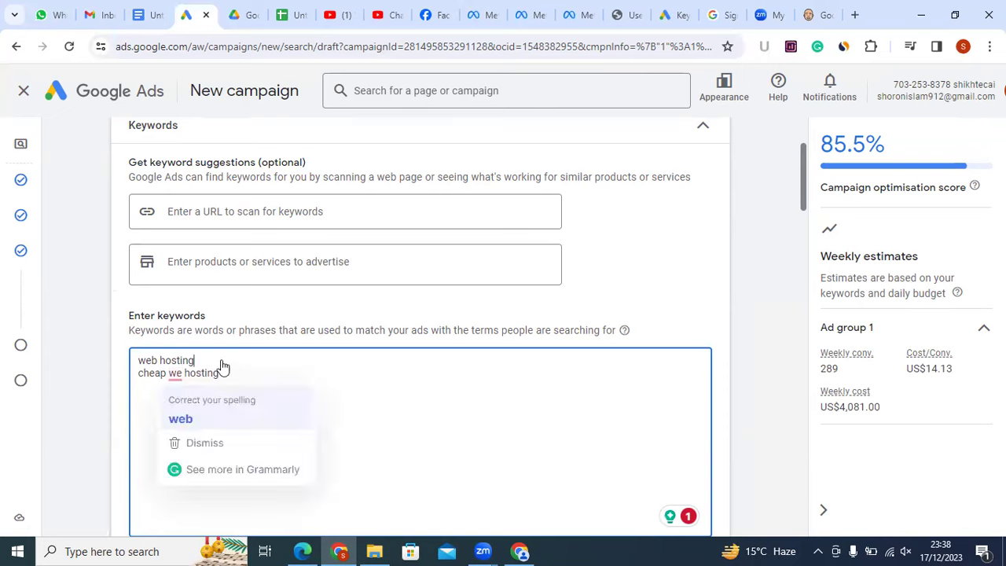
pyautogui.click(212, 357)
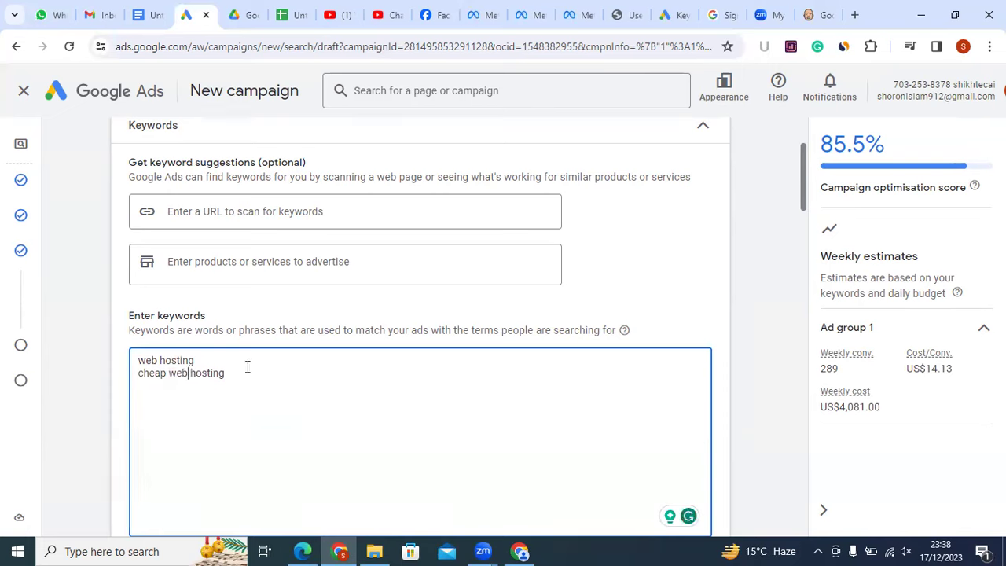
# Examine the entered keywords and the optional keyword suggestion fields of Ad group 1
pyautogui.scroll(1, 428, 401)
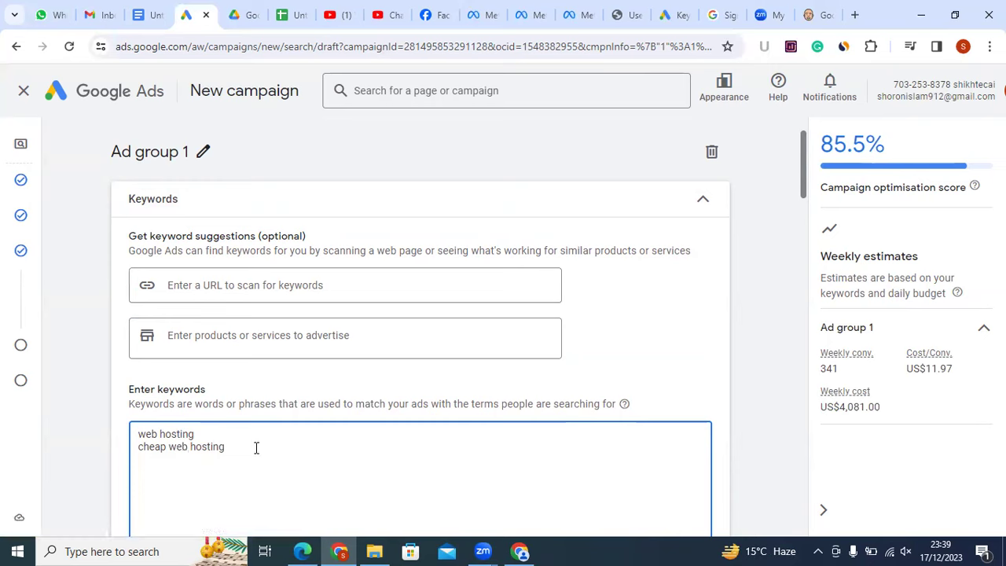
pyautogui.moveTo(216, 442); pyautogui.dragTo(110, 411)
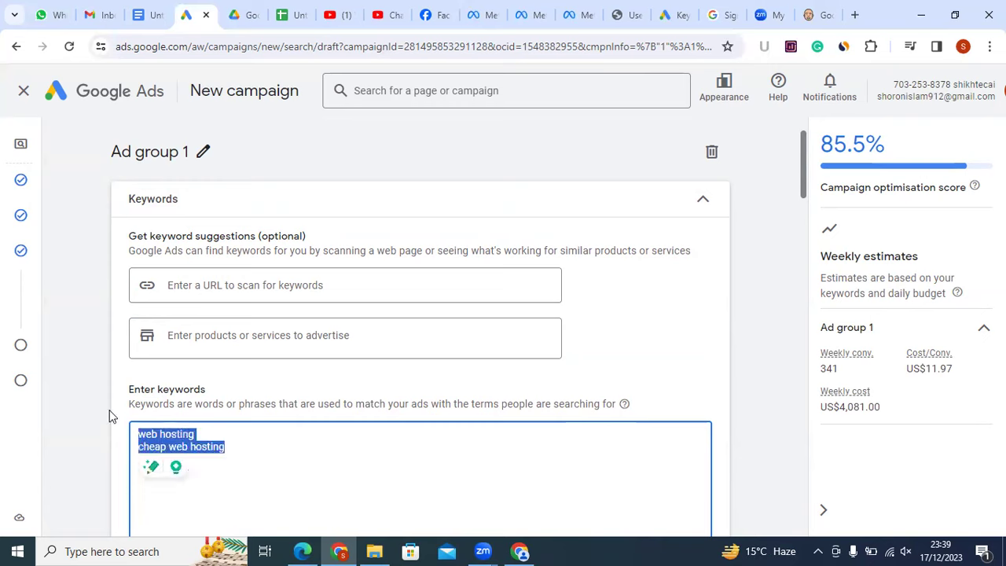
pyautogui.click(220, 459)
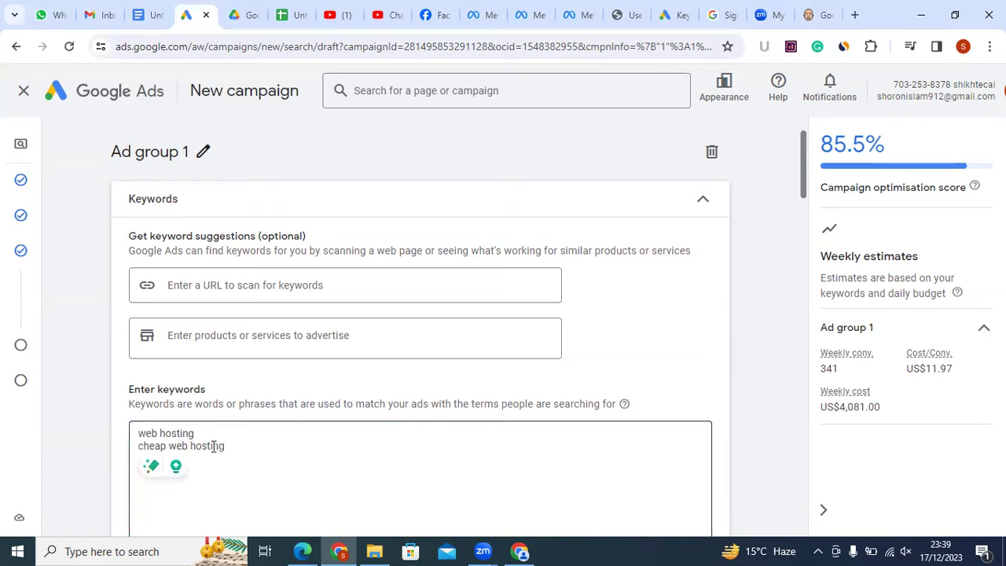
pyautogui.moveTo(139, 434); pyautogui.dragTo(115, 422)
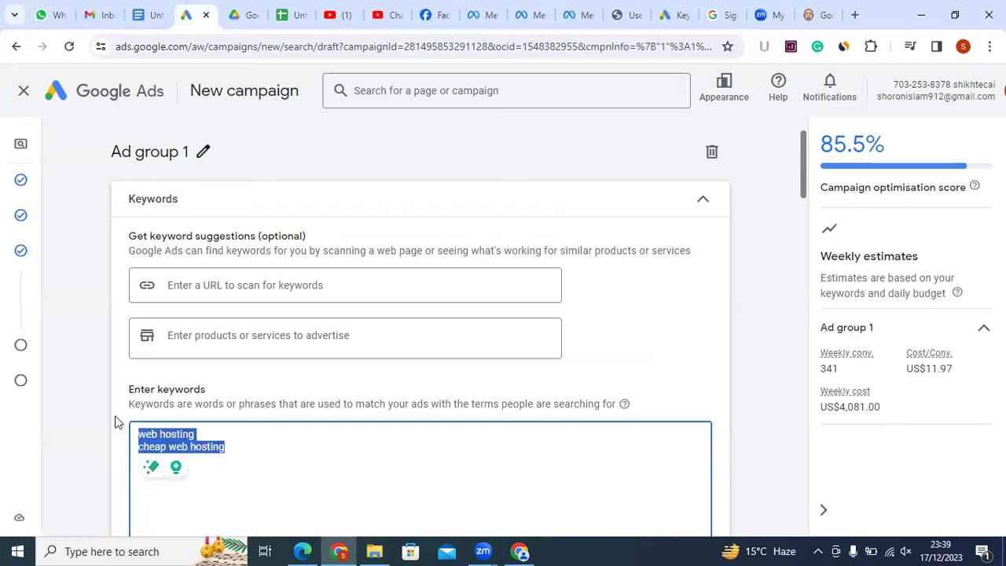
pyautogui.click(115, 422)
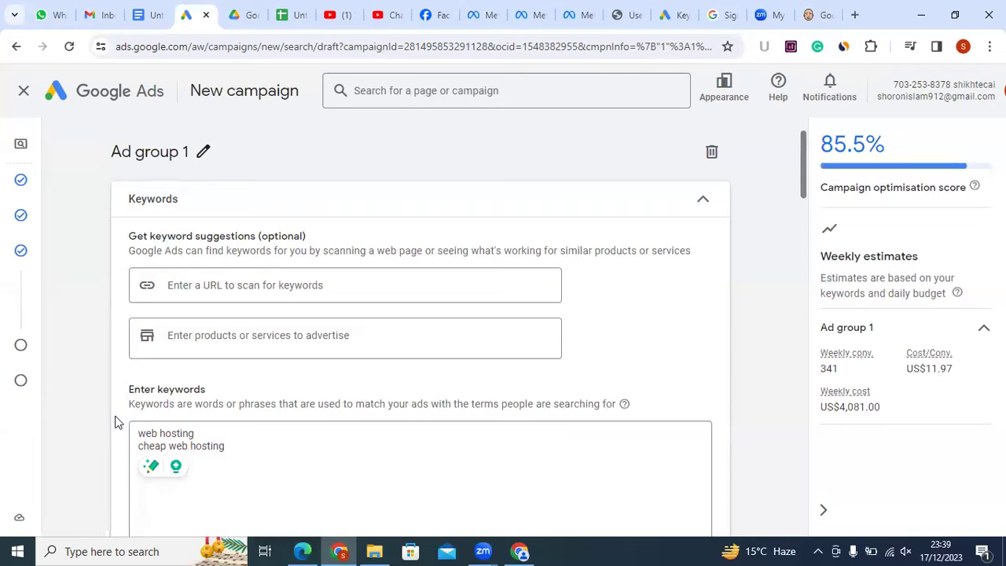
pyautogui.click(247, 285)
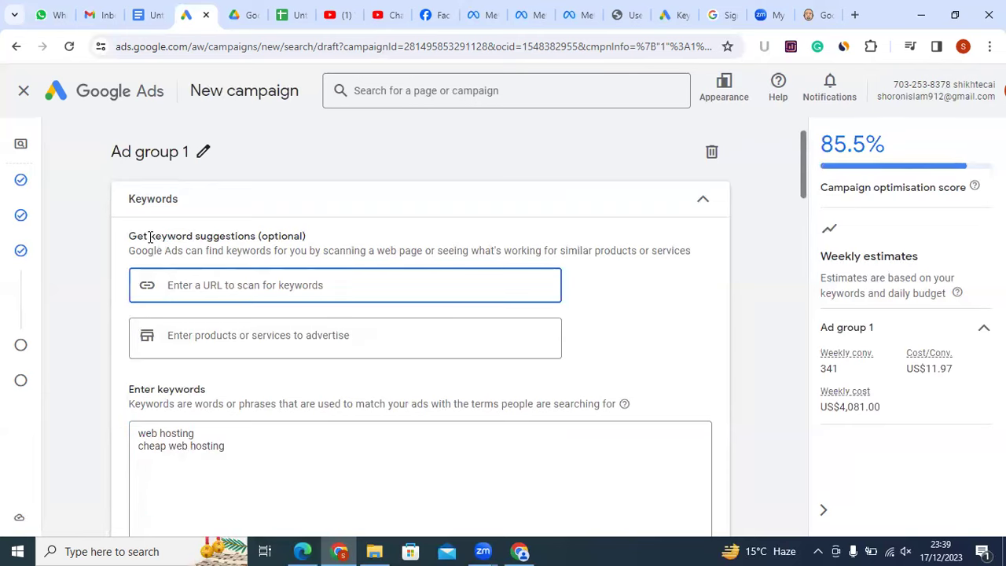
pyautogui.scroll(1, 165, 247)
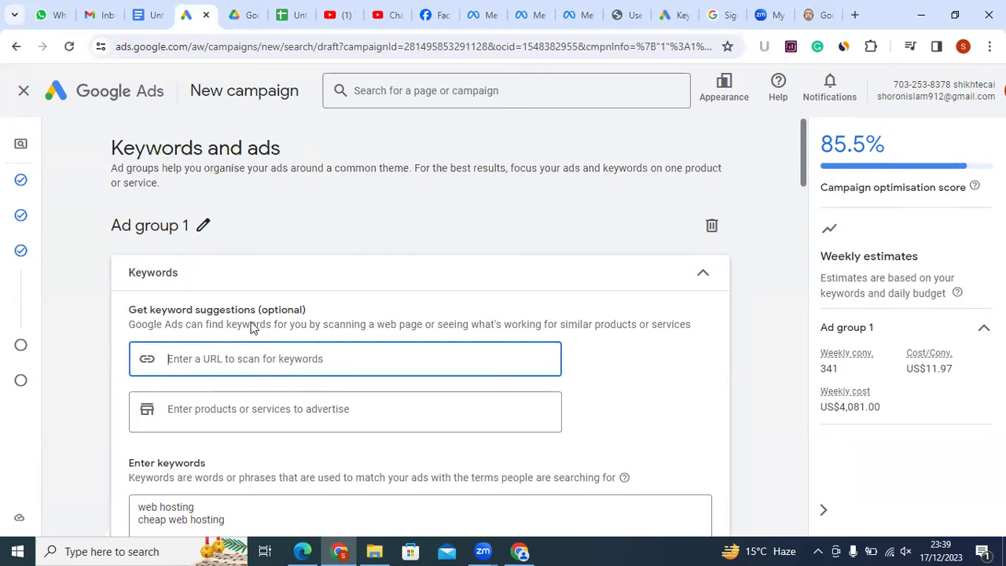
pyautogui.doubleClick(211, 308)
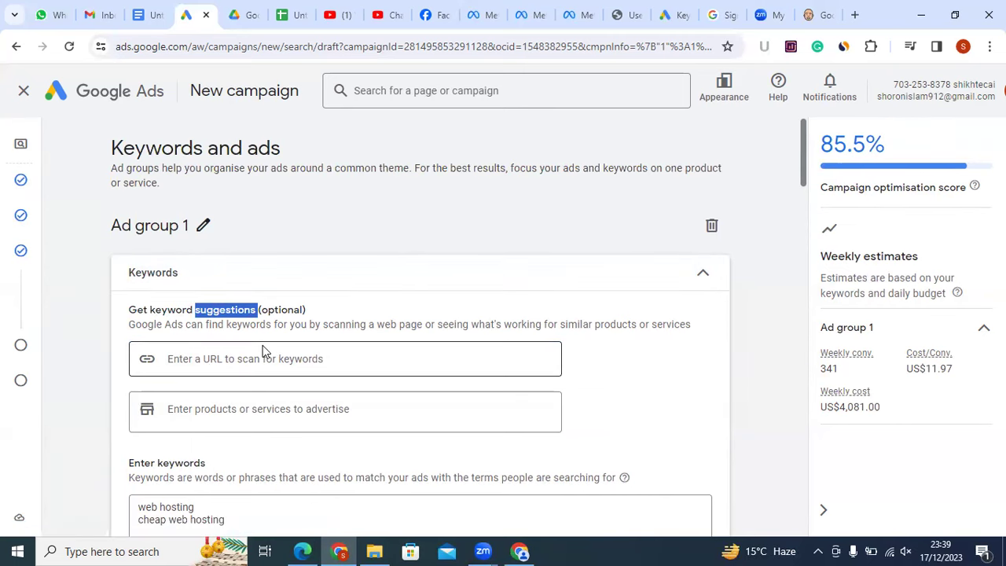
pyautogui.click(262, 324)
pyautogui.doubleClick(243, 328)
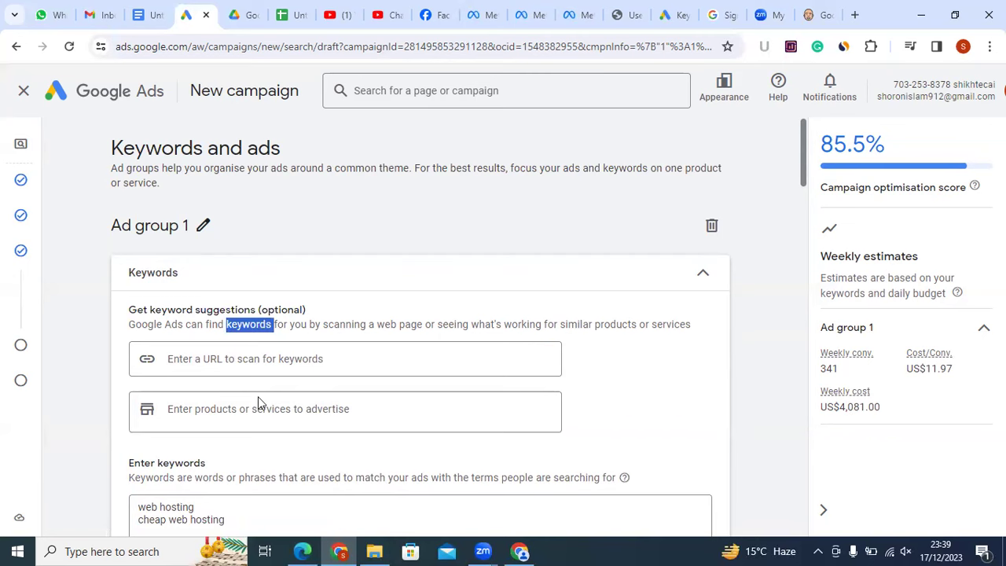
# Delete both web hosting keywords from Ad group 1's keyword list
pyautogui.scroll(-3, 228, 470)
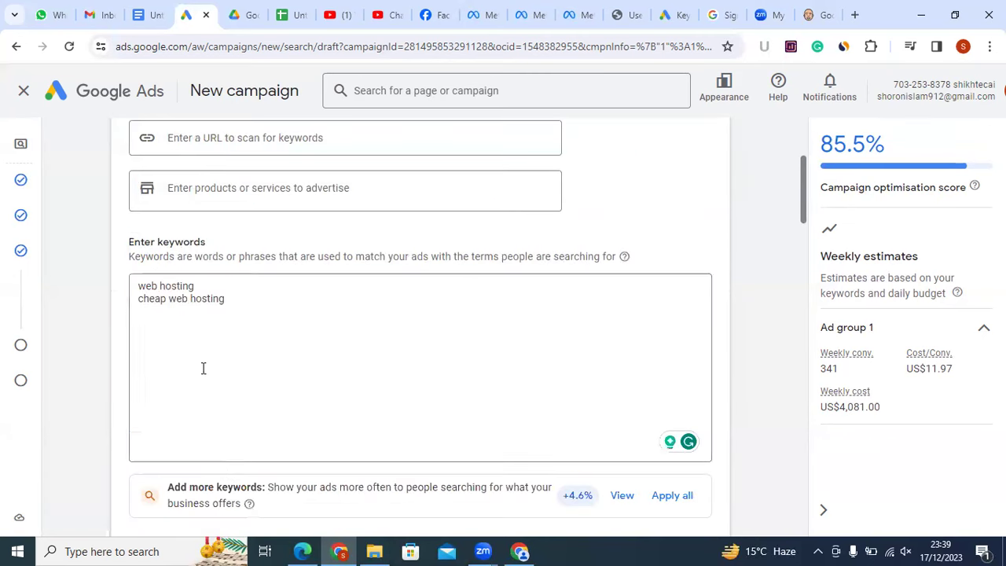
pyautogui.click(191, 324)
pyautogui.click(241, 298)
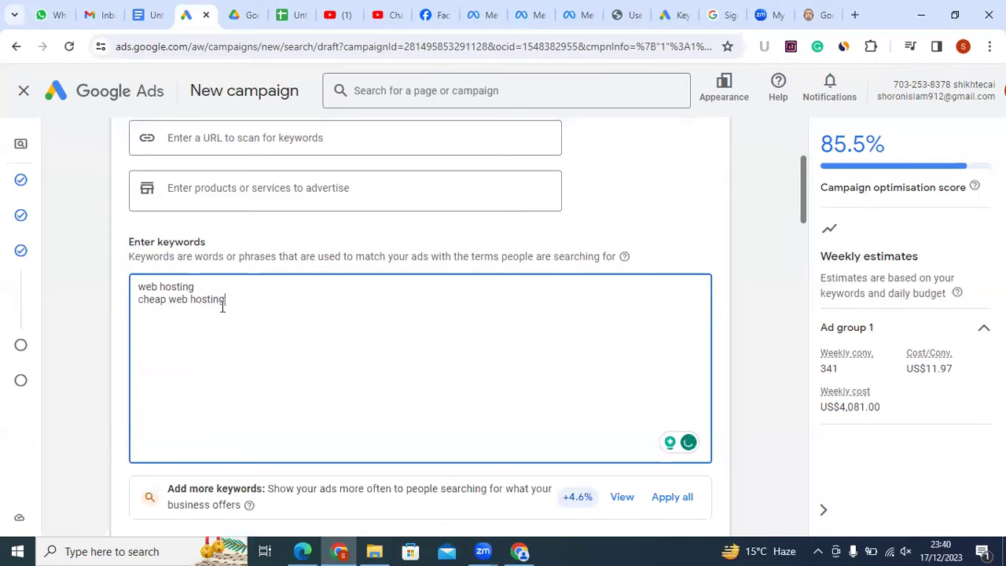
pyautogui.press('Return')
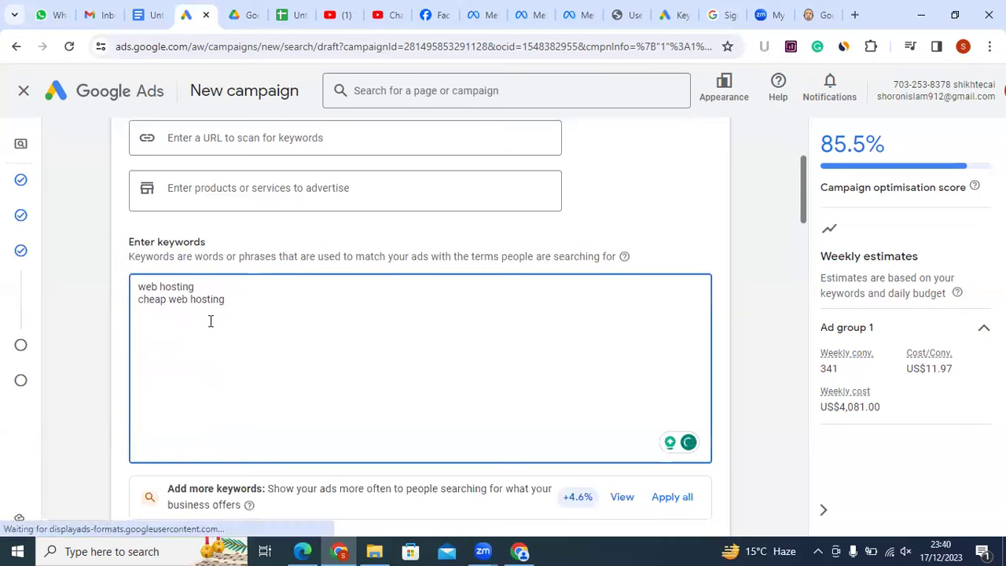
pyautogui.moveTo(233, 306); pyautogui.dragTo(113, 294)
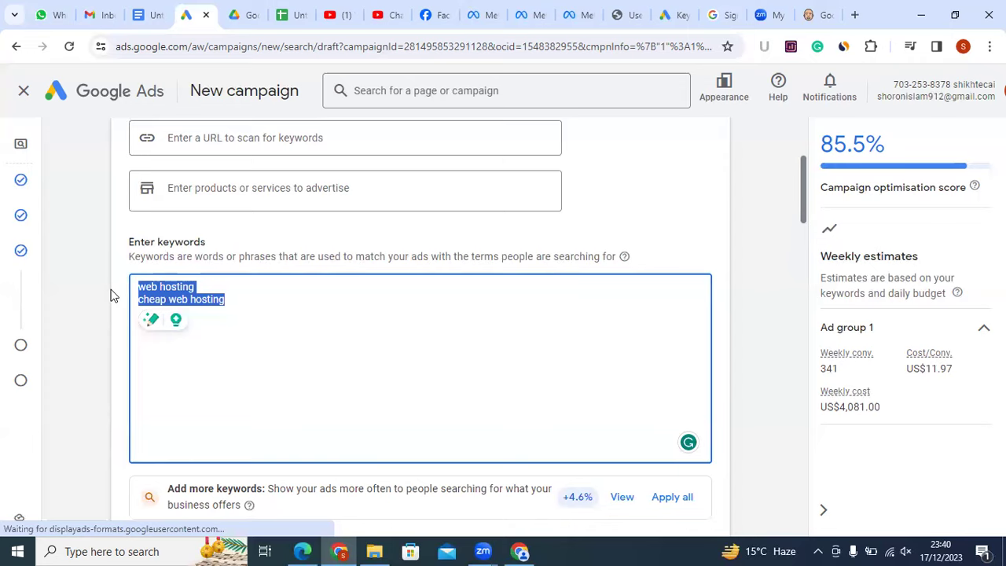
pyautogui.press('BackSpace')
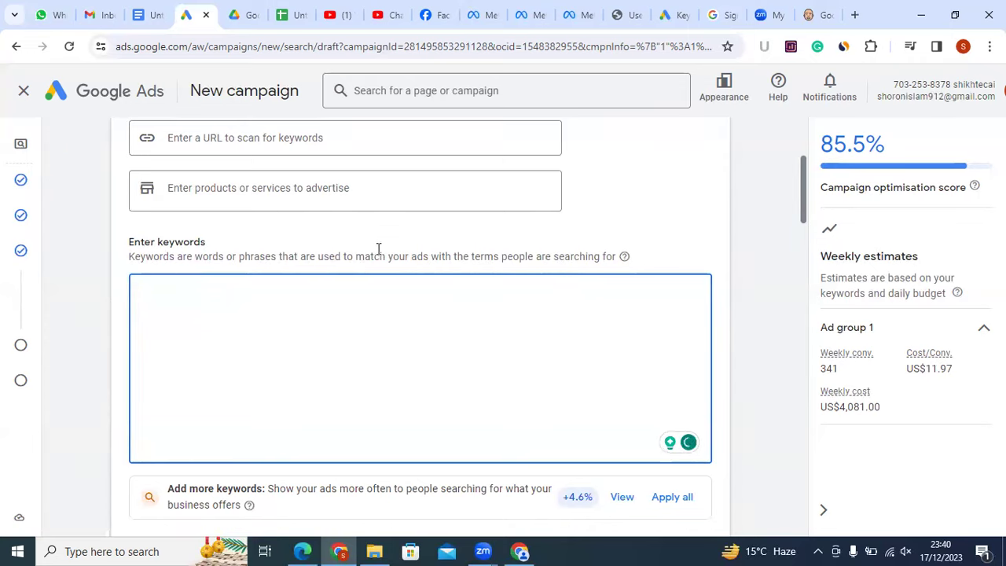
pyautogui.scroll(1, 358, 250)
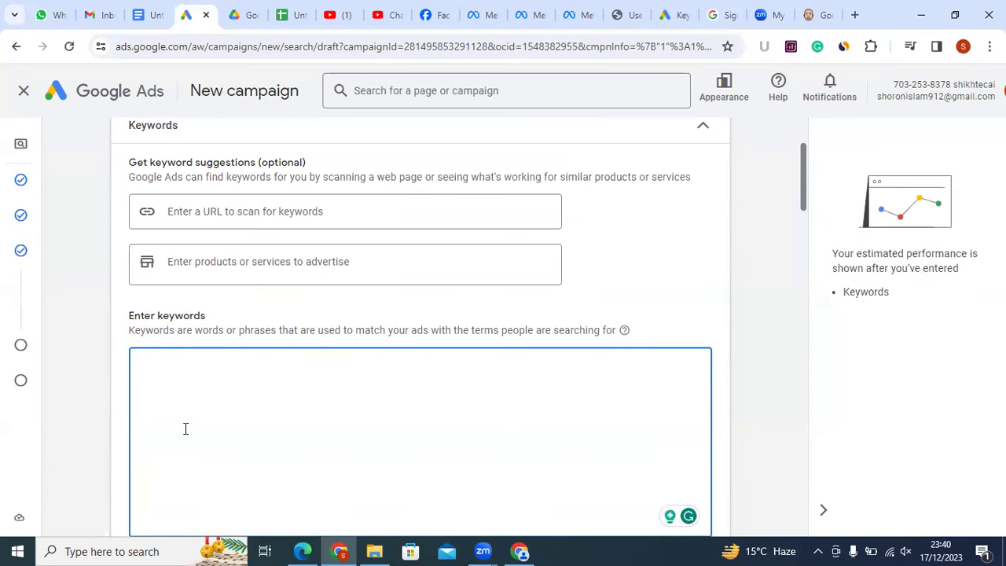
pyautogui.scroll(2, 225, 404)
pyautogui.scroll(-1, 202, 461)
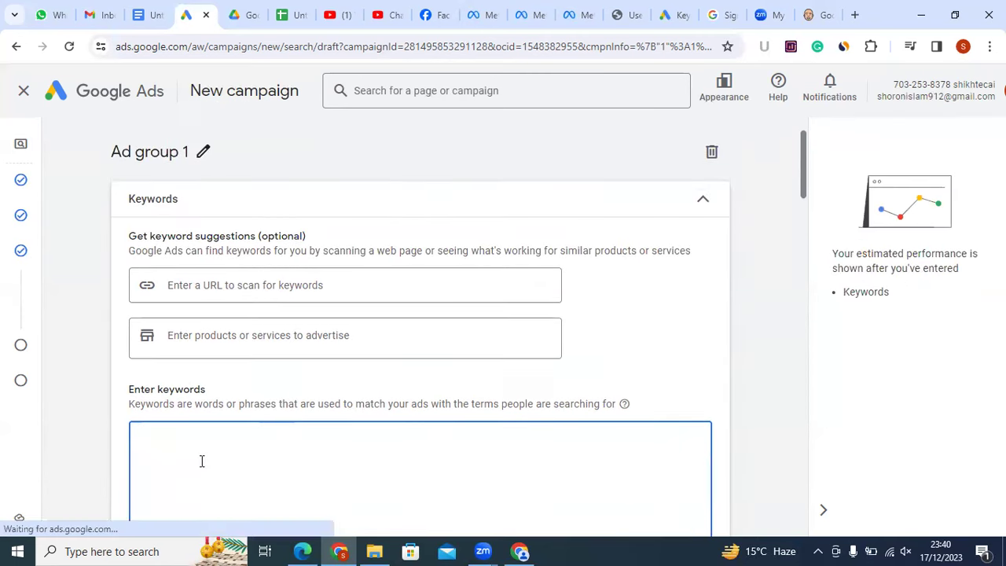
pyautogui.scroll(-1, 202, 461)
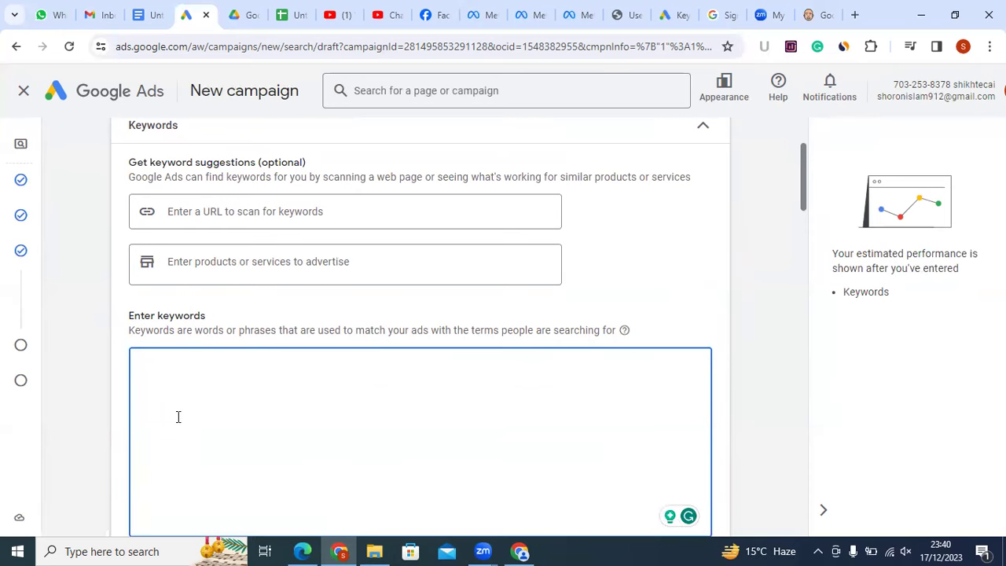
pyautogui.scroll(1, 177, 417)
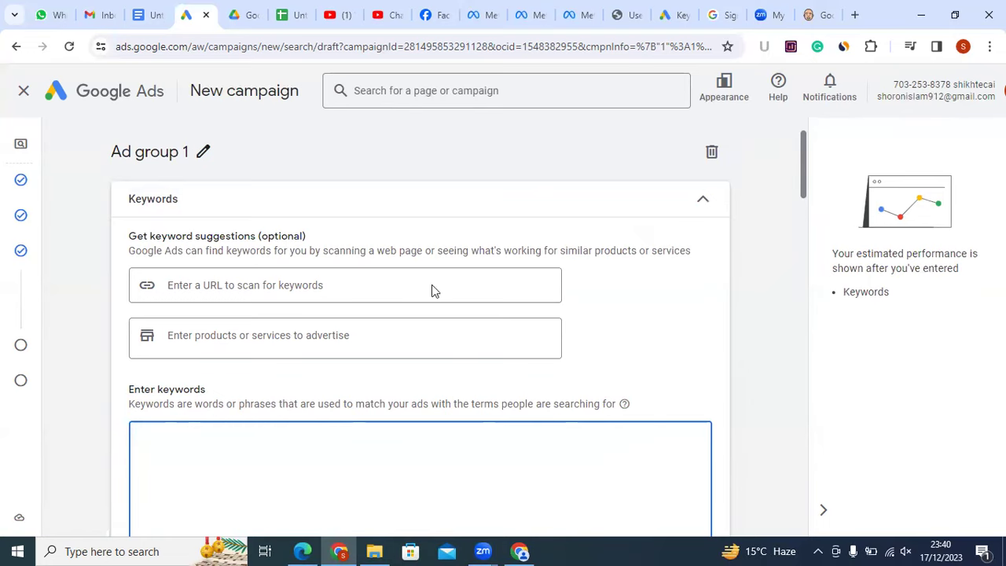
# Enter "smart watch" as a Google query in a new tab to view the search suggestions
pyautogui.hotkey('ctrl', 't')
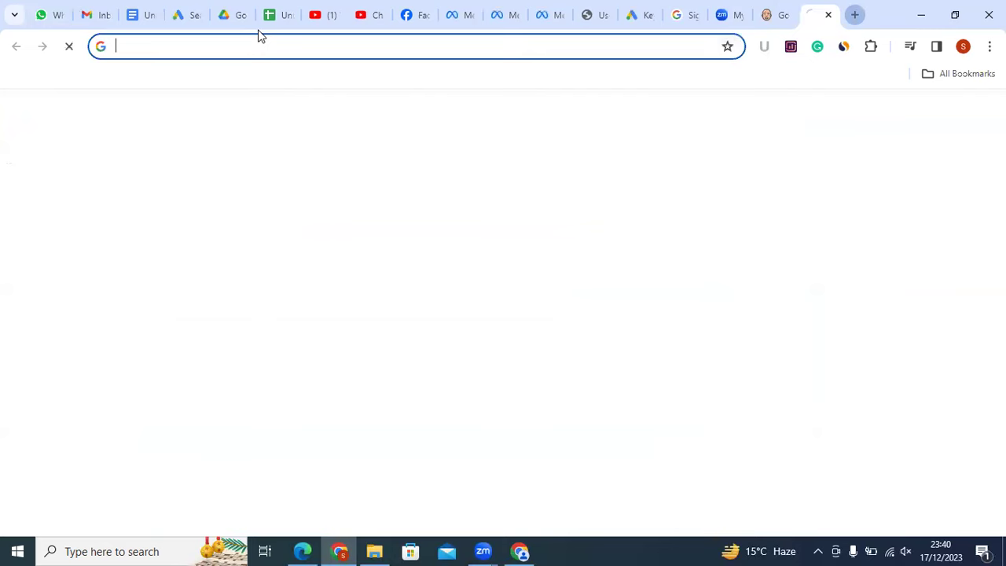
pyautogui.click(187, 44)
pyautogui.write('sm')
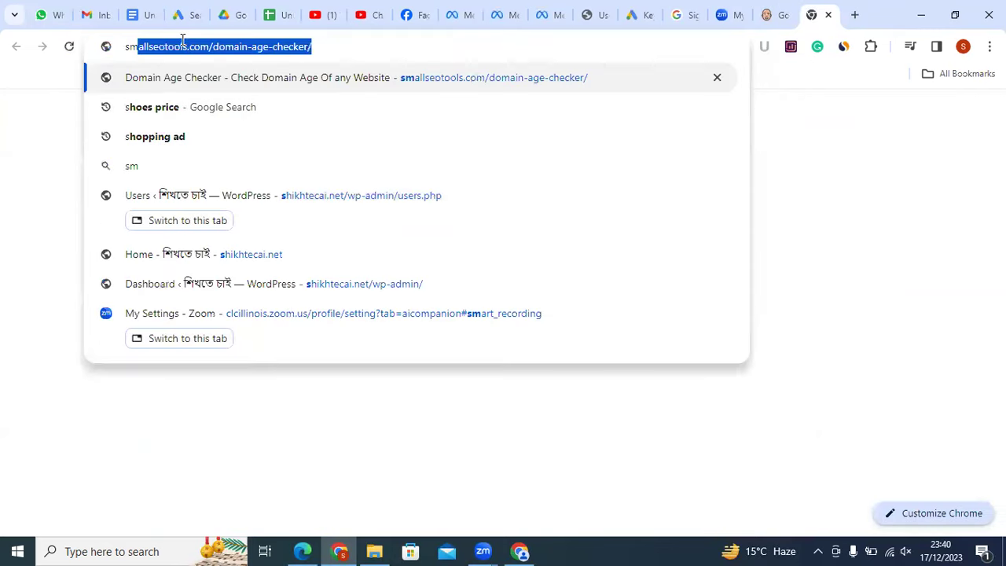
pyautogui.write('artch')
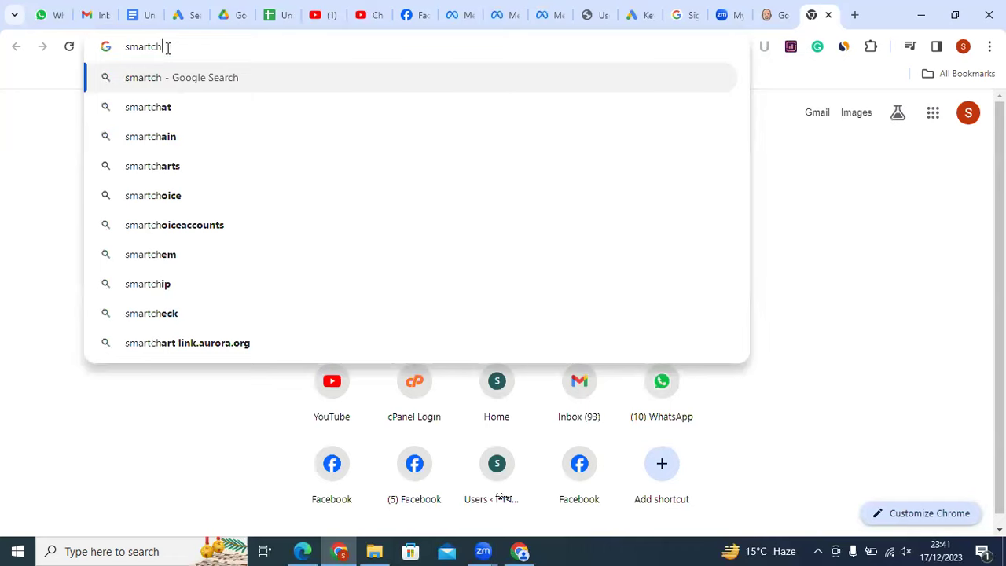
pyautogui.moveTo(165, 47); pyautogui.dragTo(150, 53)
pyautogui.press('BackSpace')
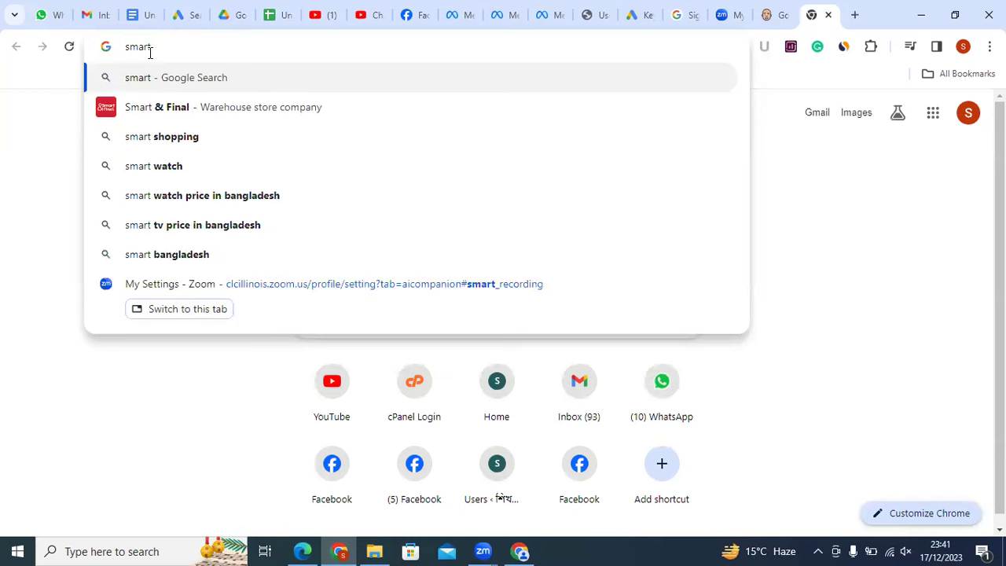
pyautogui.write('watch')
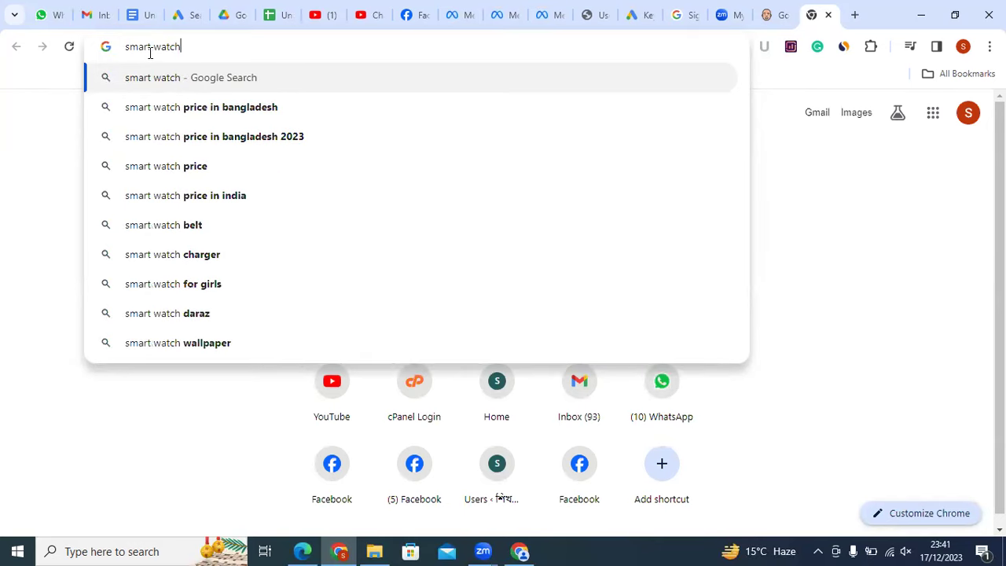
# Copy the query text "smart watch" from the new tab's address field
pyautogui.hotkey('ctrl', 'a')
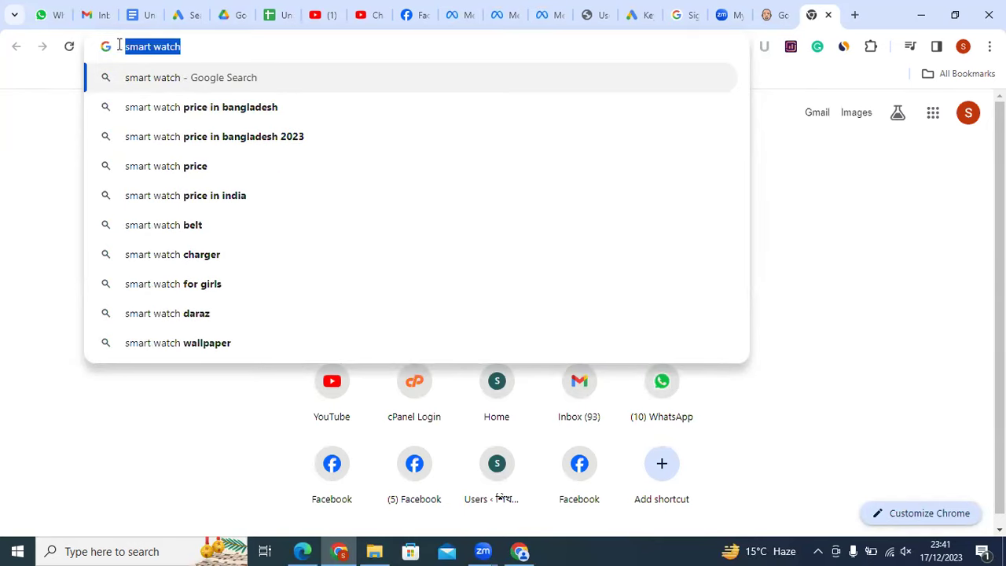
pyautogui.click(171, 47)
pyautogui.hotkey('ctrl', 'a')
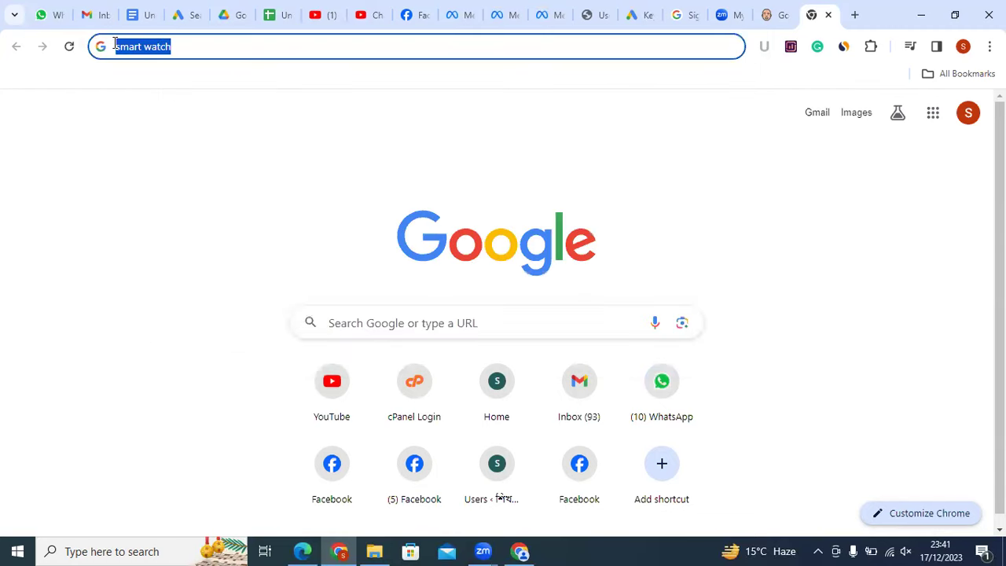
pyautogui.click(183, 47)
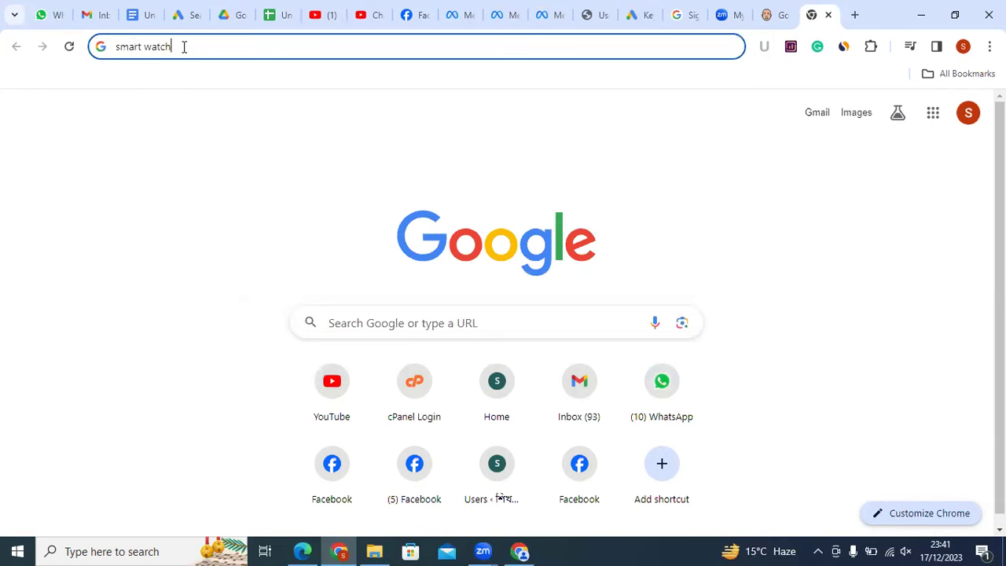
pyautogui.hotkey('ctrl', 'a')
pyautogui.rightClick(132, 48)
pyautogui.click(195, 145)
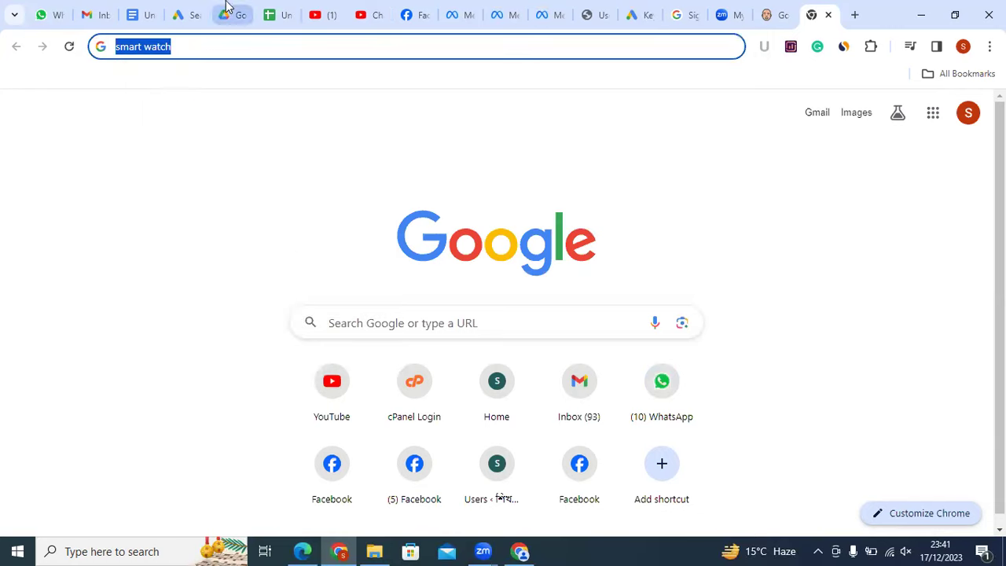
# Open the Google Ads Keyword Planner page and examine its heading and web address
pyautogui.click(631, 11)
pyautogui.click(134, 179)
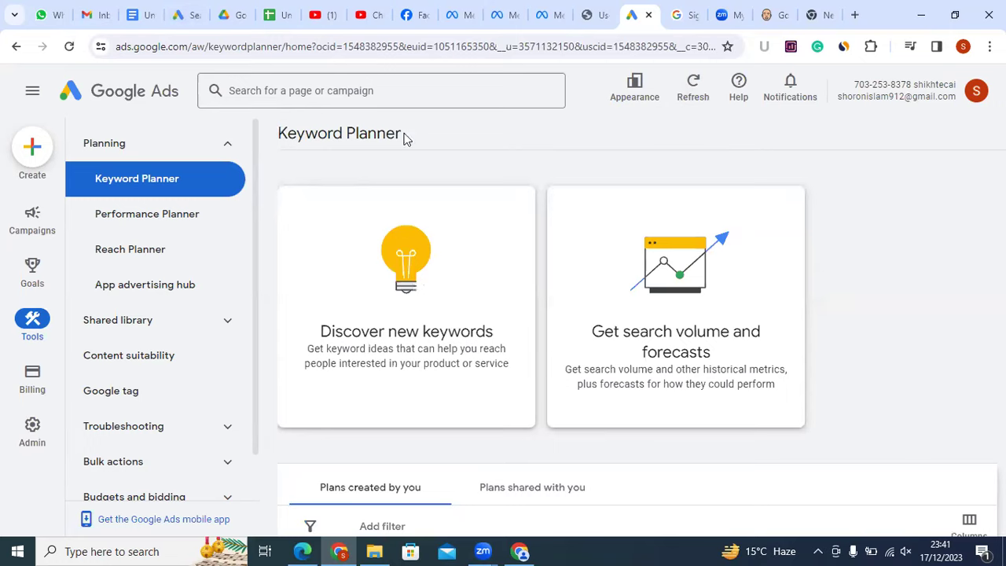
pyautogui.tripleClick(338, 133)
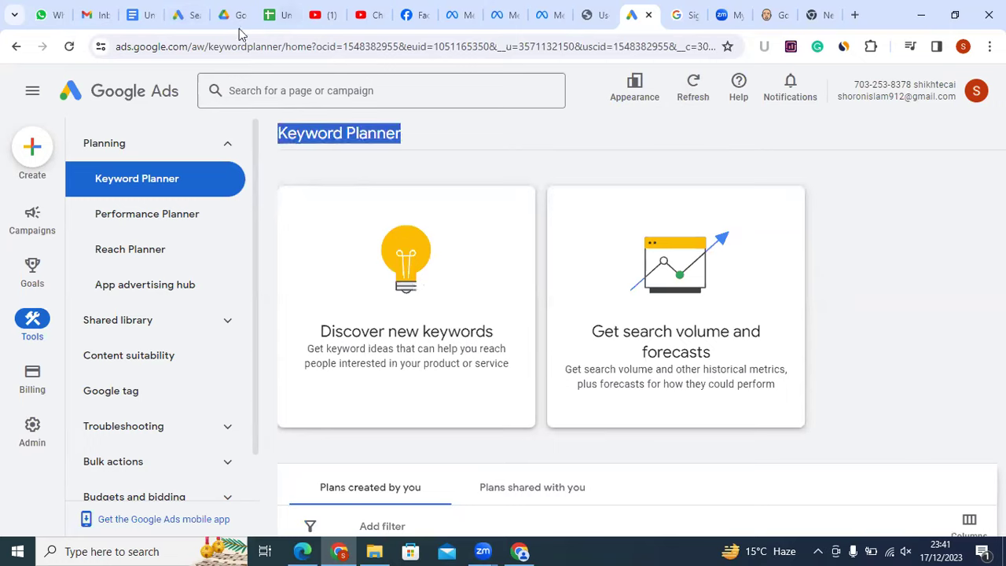
pyautogui.moveTo(191, 48); pyautogui.dragTo(111, 45)
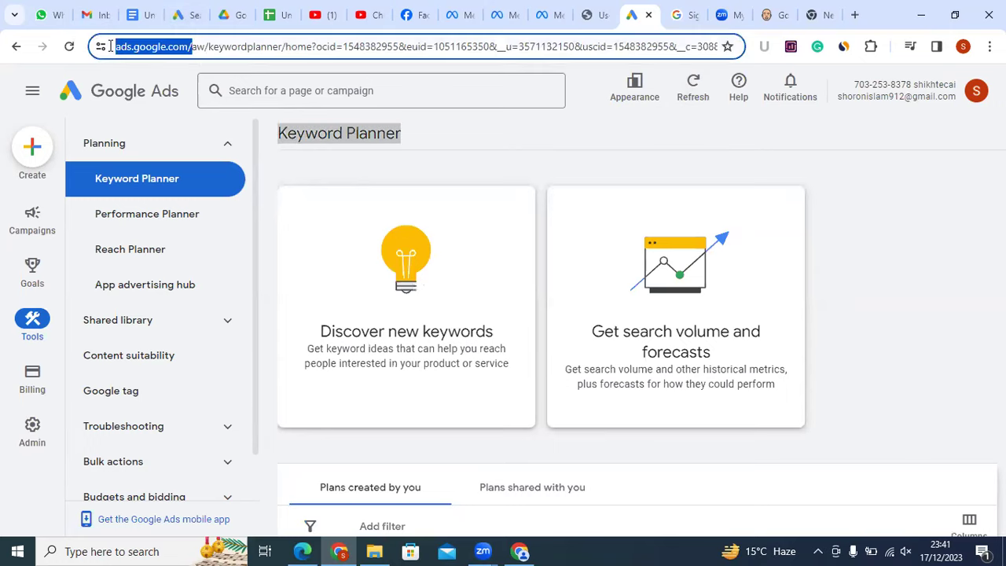
pyautogui.click(202, 52)
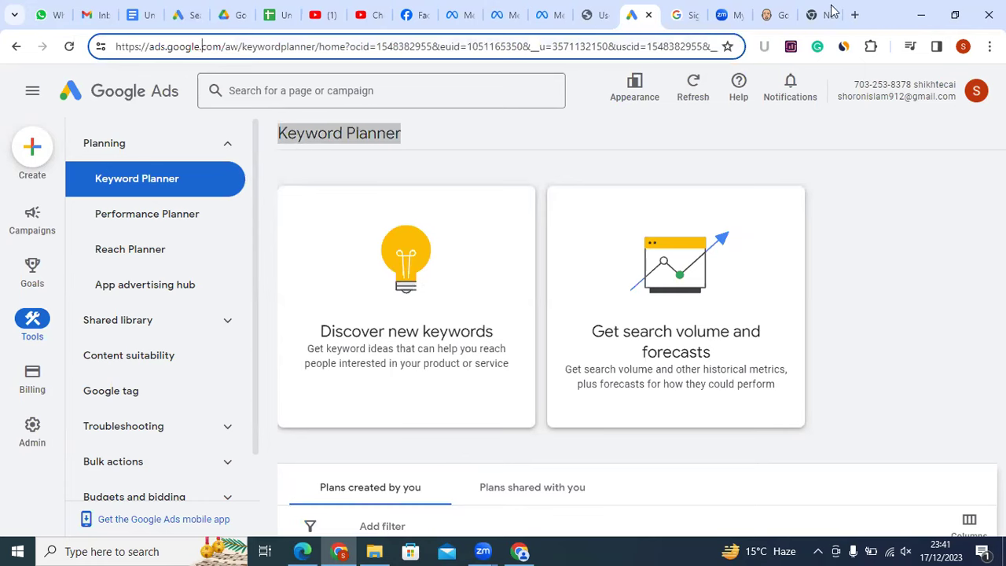
pyautogui.tripleClick(188, 48)
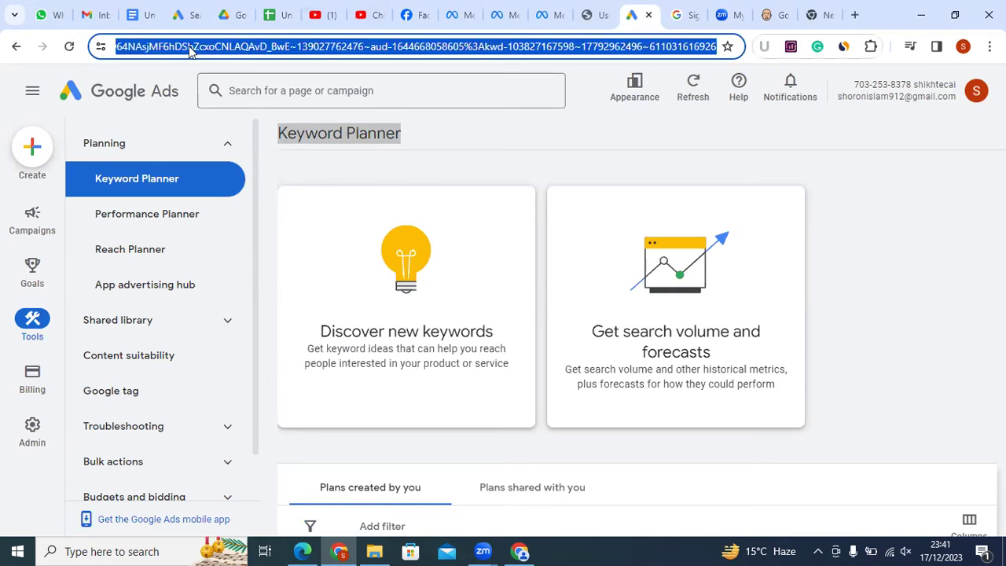
pyautogui.click(234, 61)
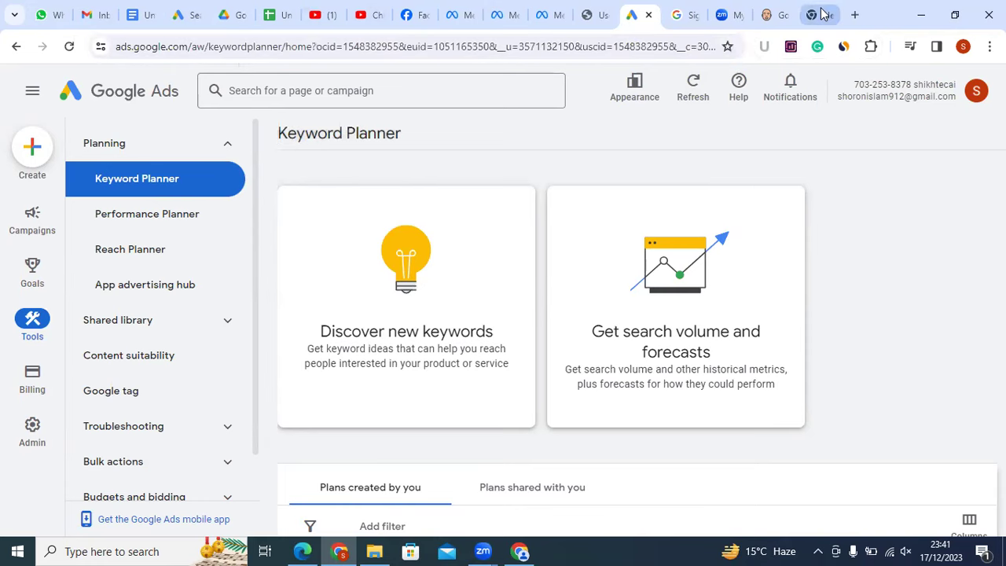
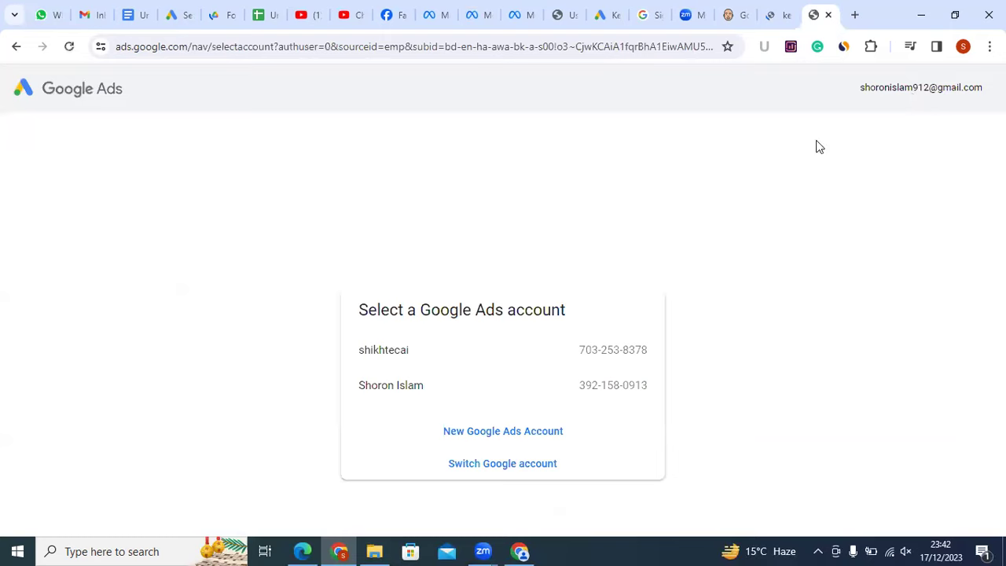
# Choose the shikhtecai Google Ads account and view the appearance options on the new campaign draft
pyautogui.click(422, 356)
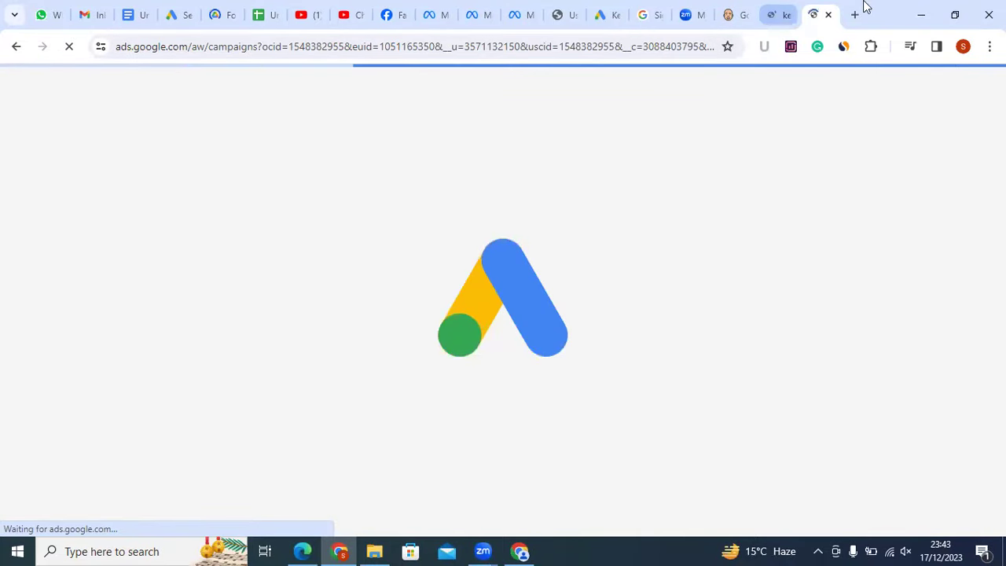
pyautogui.click(172, 5)
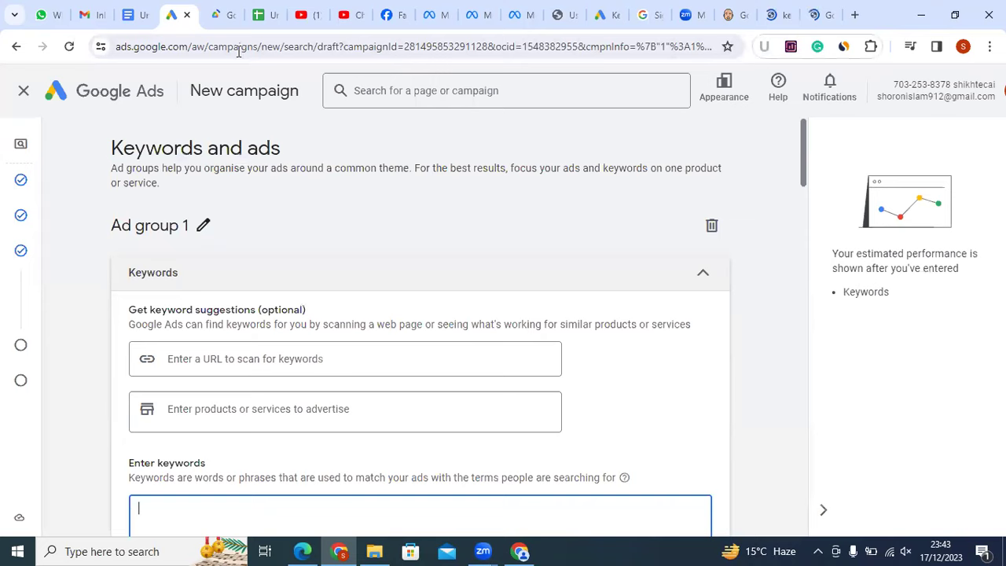
pyautogui.click(724, 88)
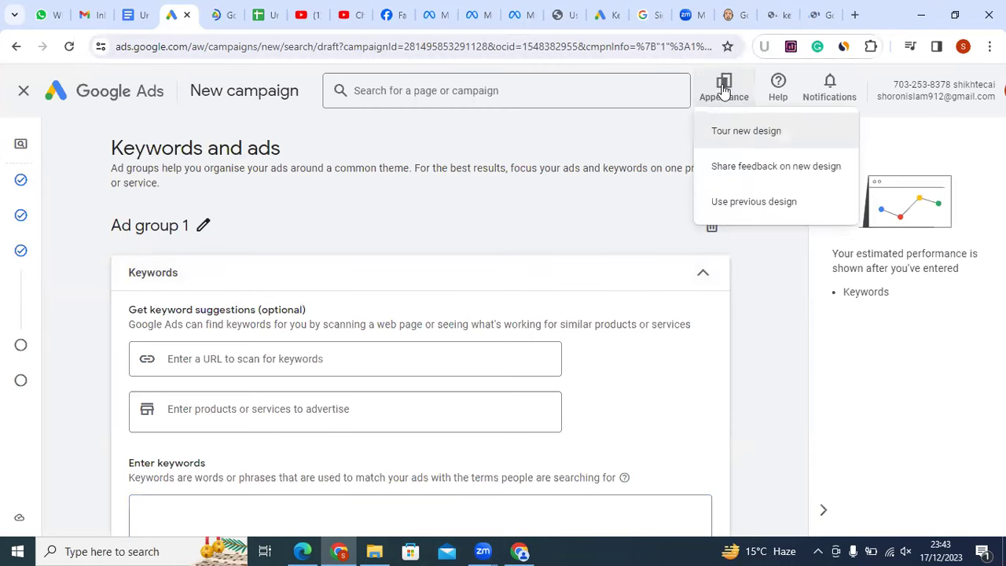
pyautogui.rightClick(751, 209)
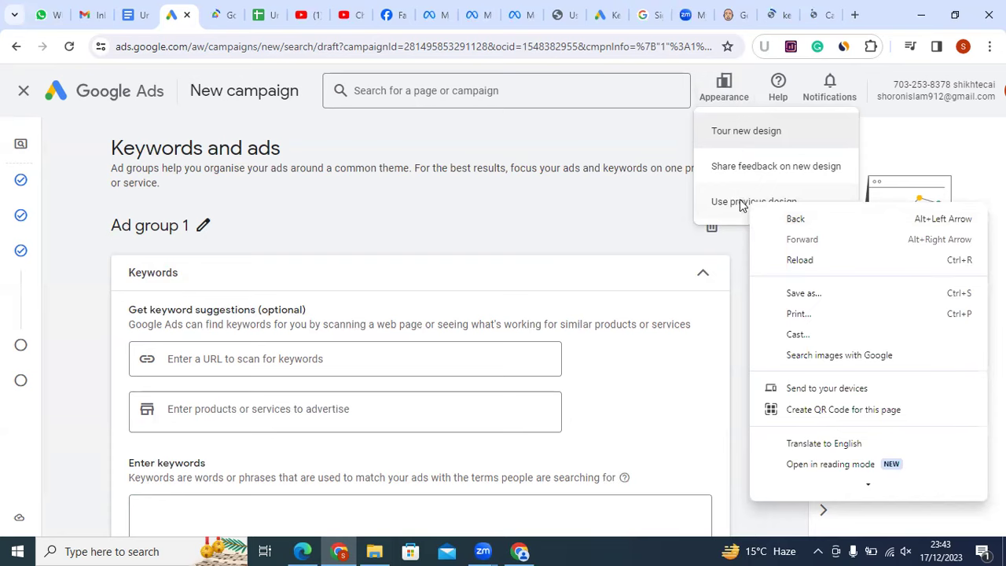
pyautogui.click(621, 191)
# Switch the Google Ads Campaigns page of the shikhtecai account to the previous design
pyautogui.click(821, 6)
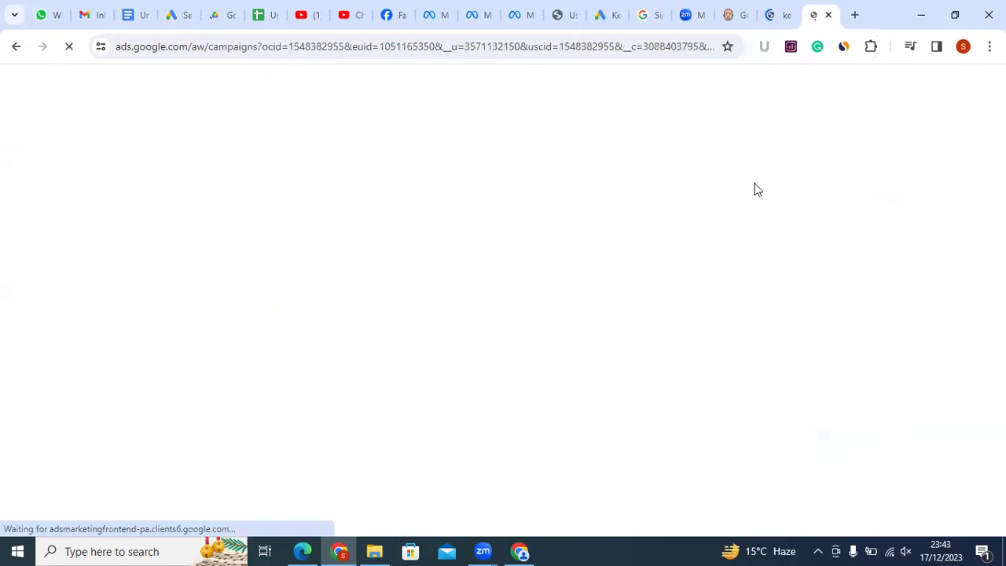
pyautogui.click(780, 9)
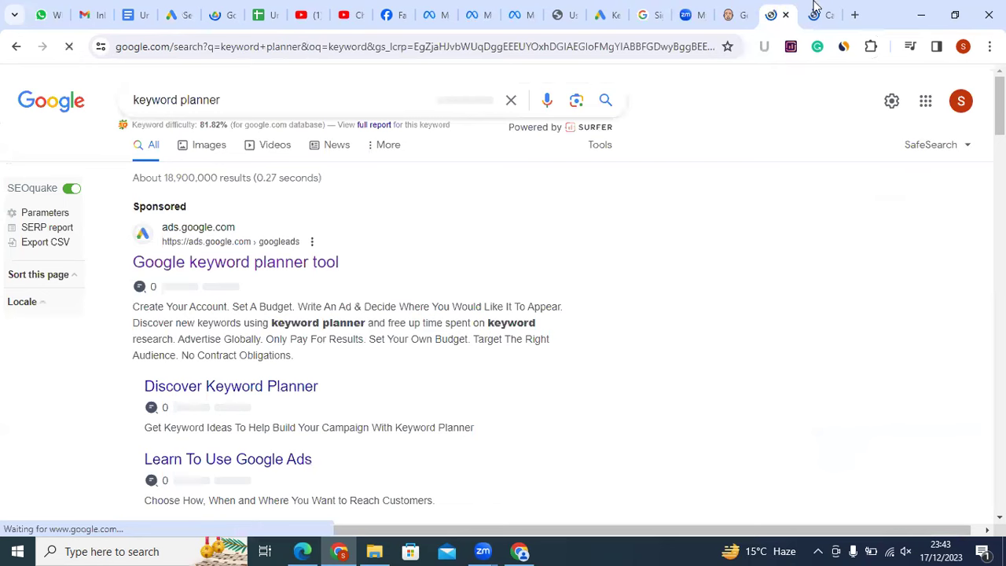
pyautogui.click(818, 10)
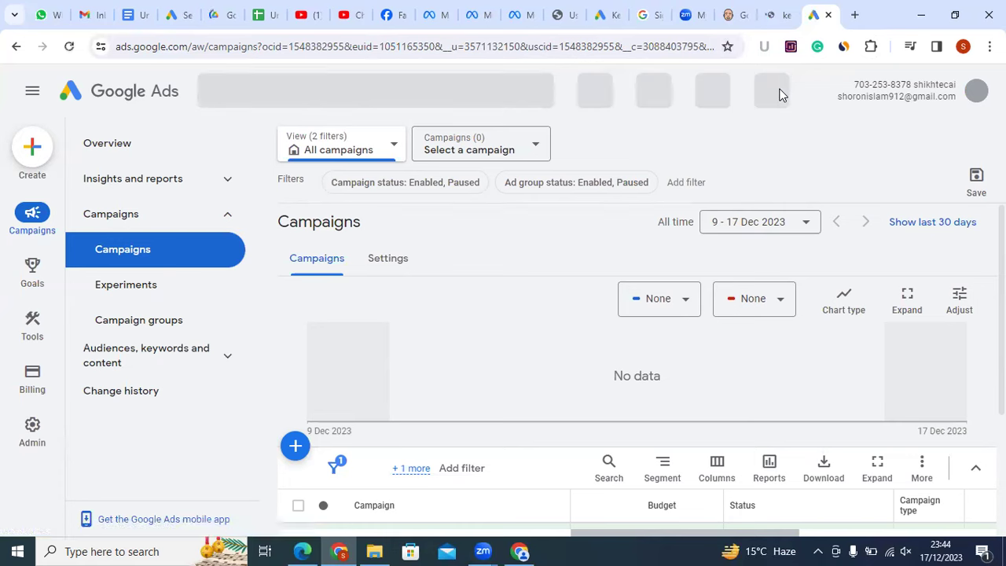
pyautogui.click(633, 93)
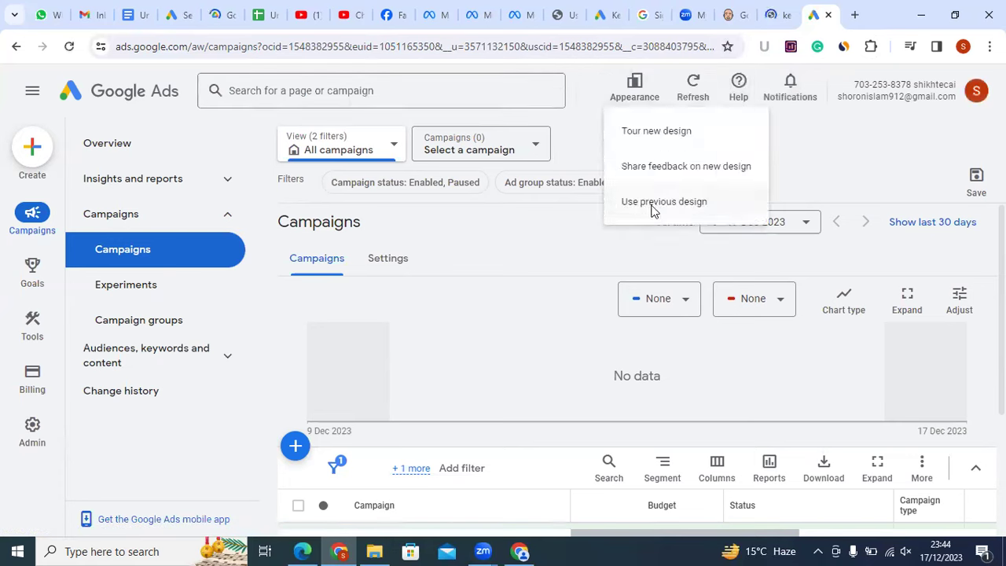
pyautogui.click(651, 206)
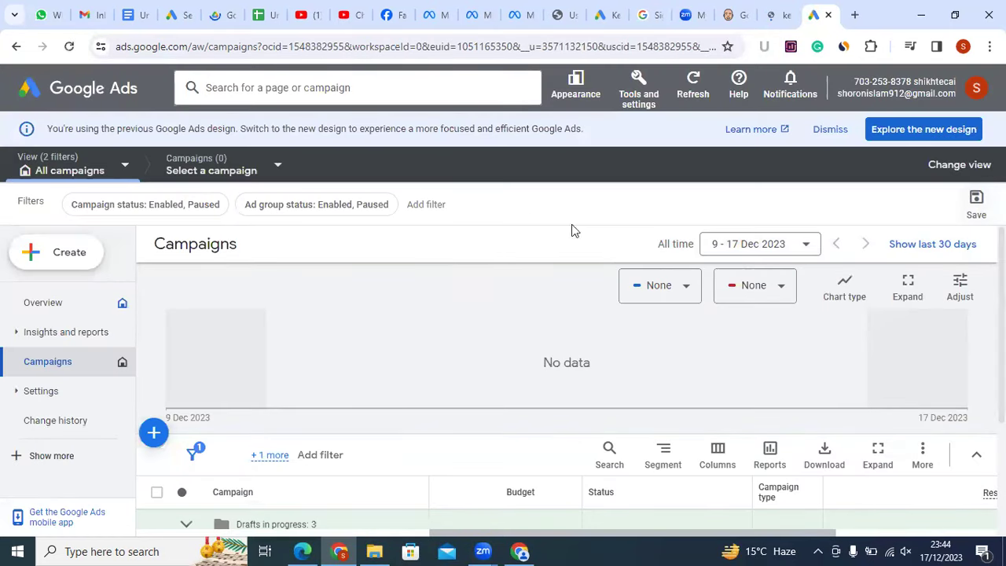
# Glance at the new campaign draft for comparison, and open Keyword Planner from the Campaigns page in the previous design
pyautogui.click(220, 8)
pyautogui.click(179, 14)
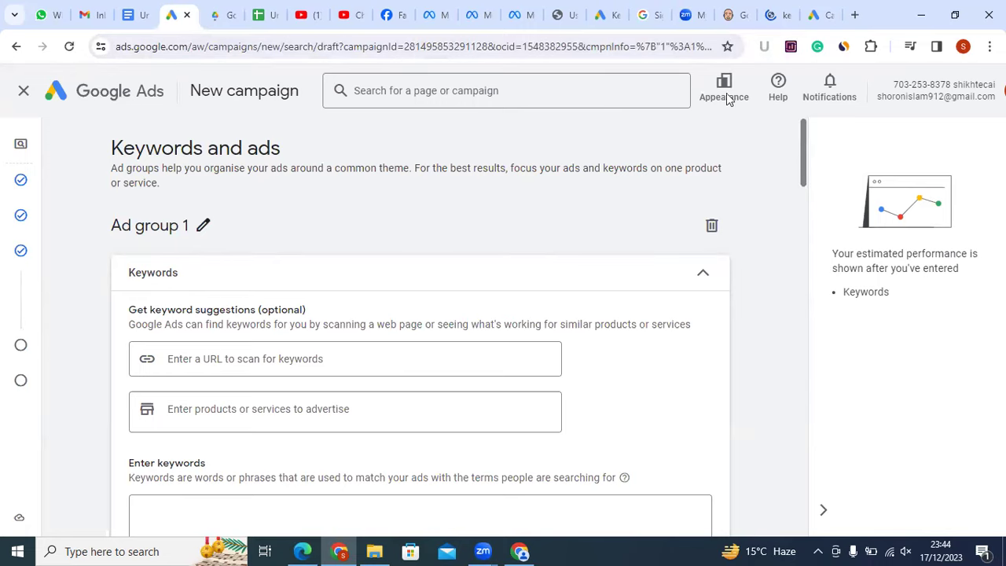
pyautogui.click(821, 10)
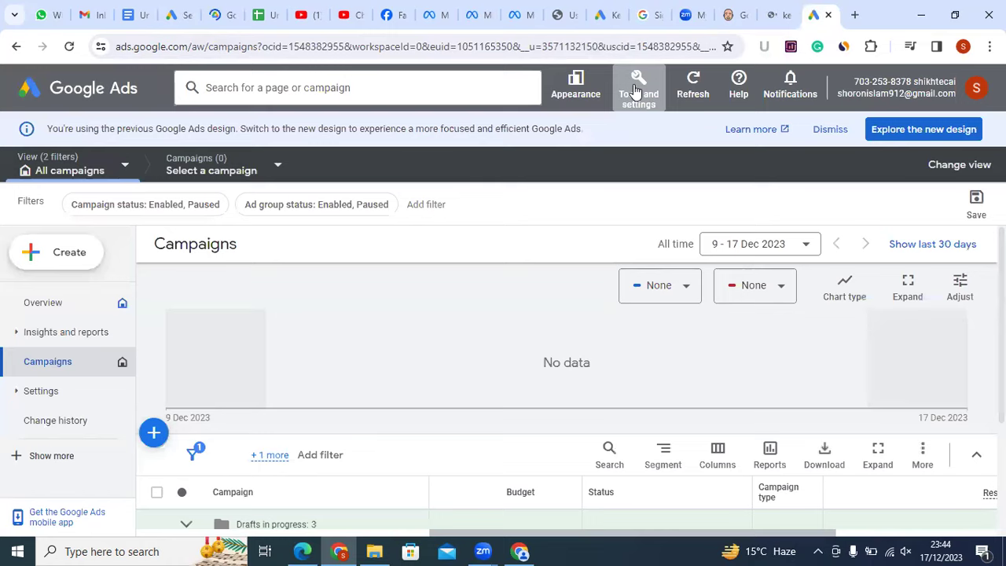
pyautogui.click(635, 91)
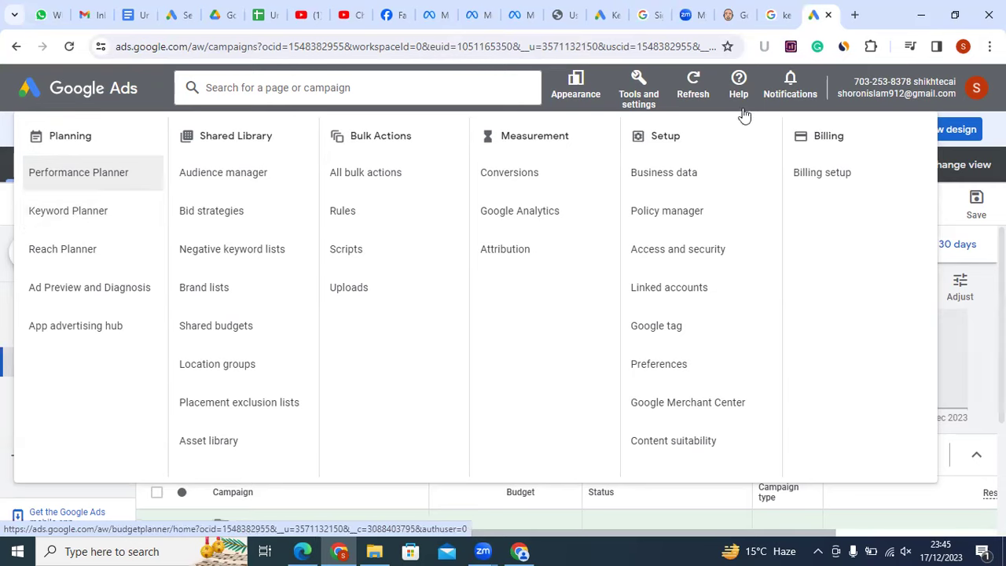
pyautogui.click(108, 218)
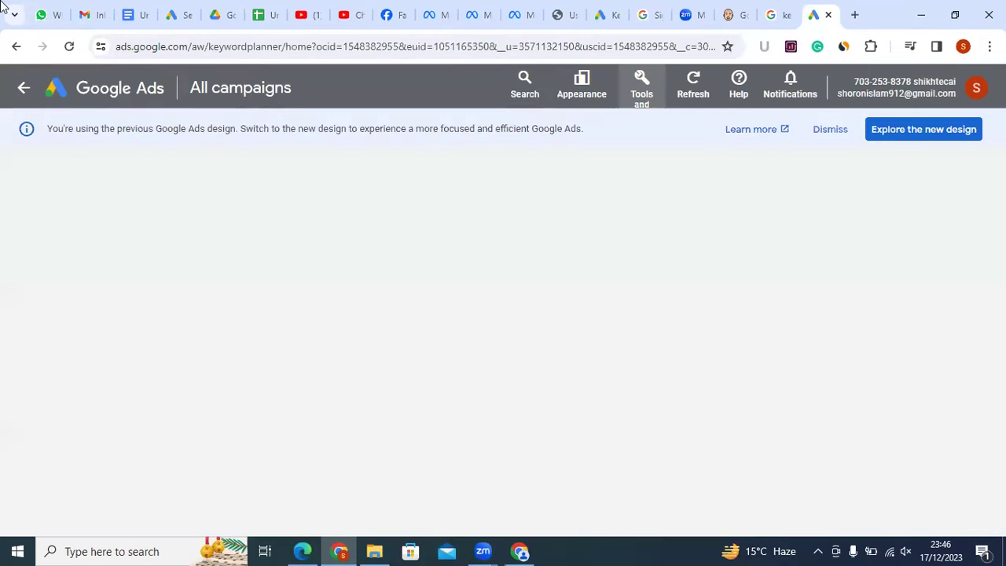
# Look over the Google results for "keyword planner" and close the open Keyword Planner page
pyautogui.click(776, 15)
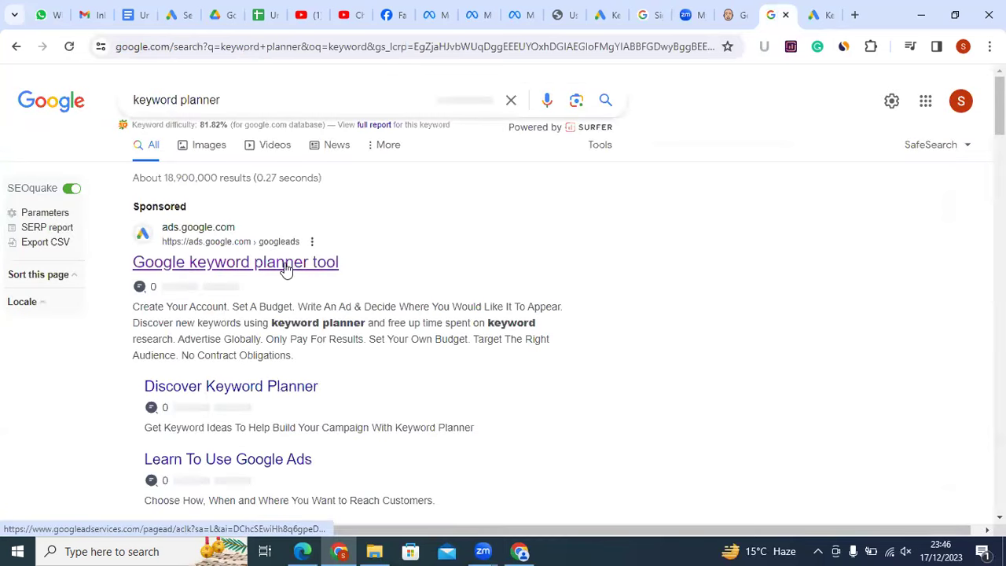
pyautogui.scroll(-2, 325, 268)
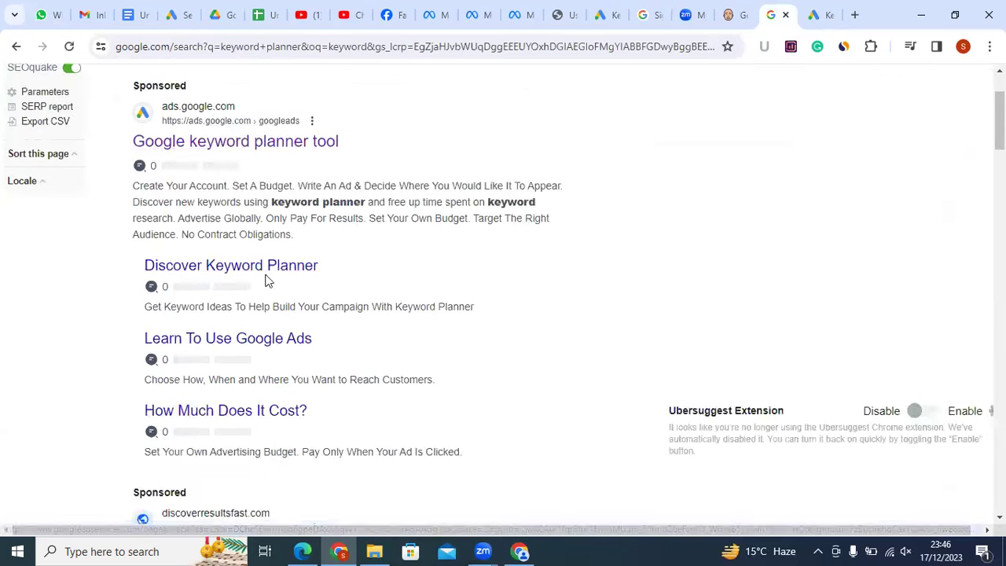
pyautogui.scroll(2, 265, 281)
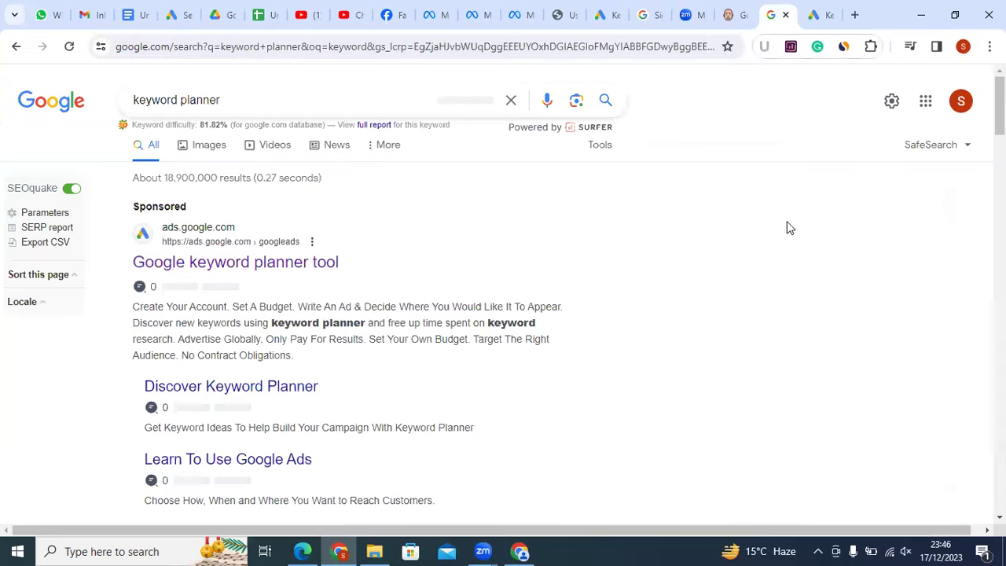
pyautogui.click(823, 11)
pyautogui.hotkey('ctrl', 'w')
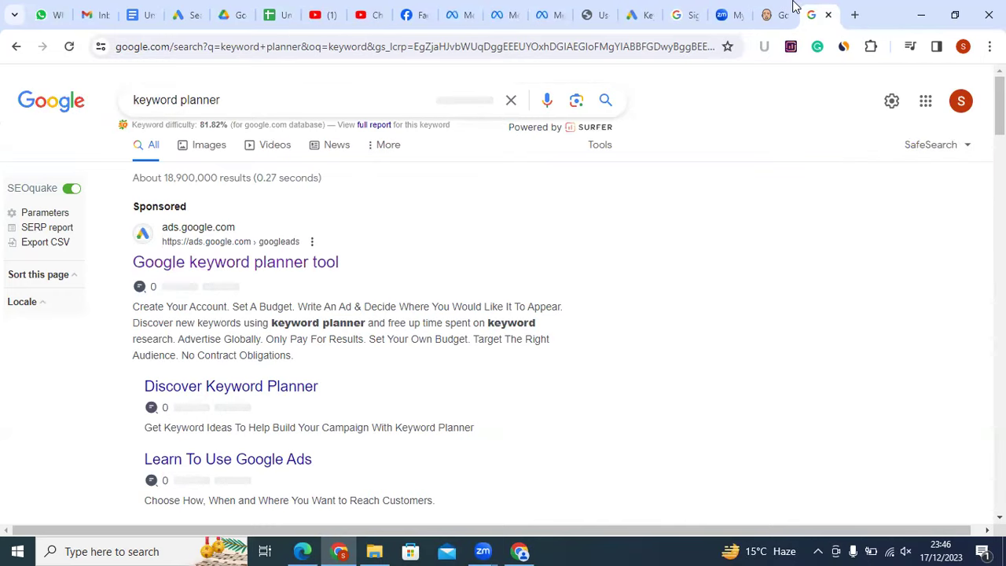
# Open the sponsored "Google keyword planner tool" result in a separate tab and return to the search results
pyautogui.keyDown('ctrl'); pyautogui.click(280, 263); pyautogui.keyUp('ctrl')
pyautogui.click(805, 5)
pyautogui.hotkey('ctrl', 'shift', 'Tab')
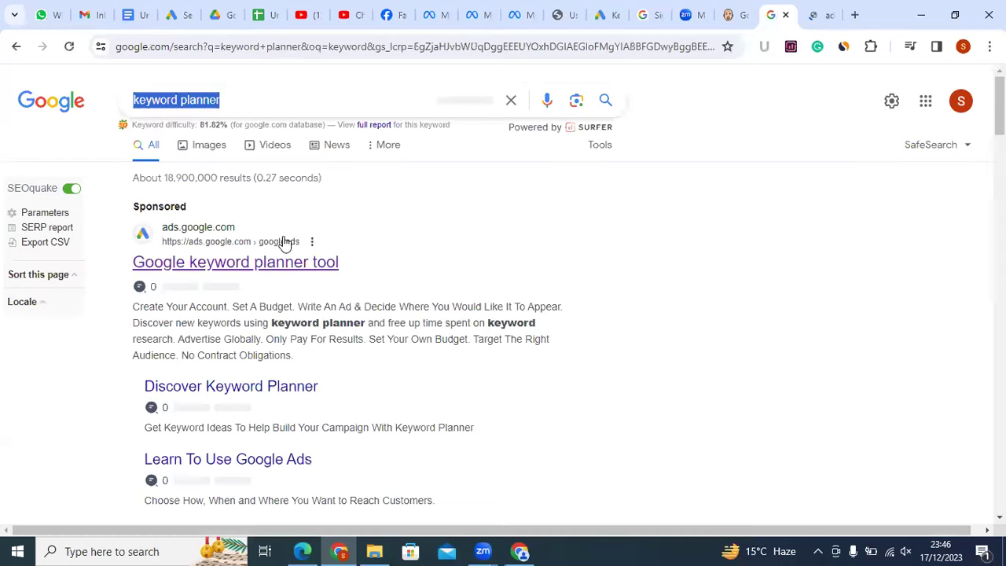
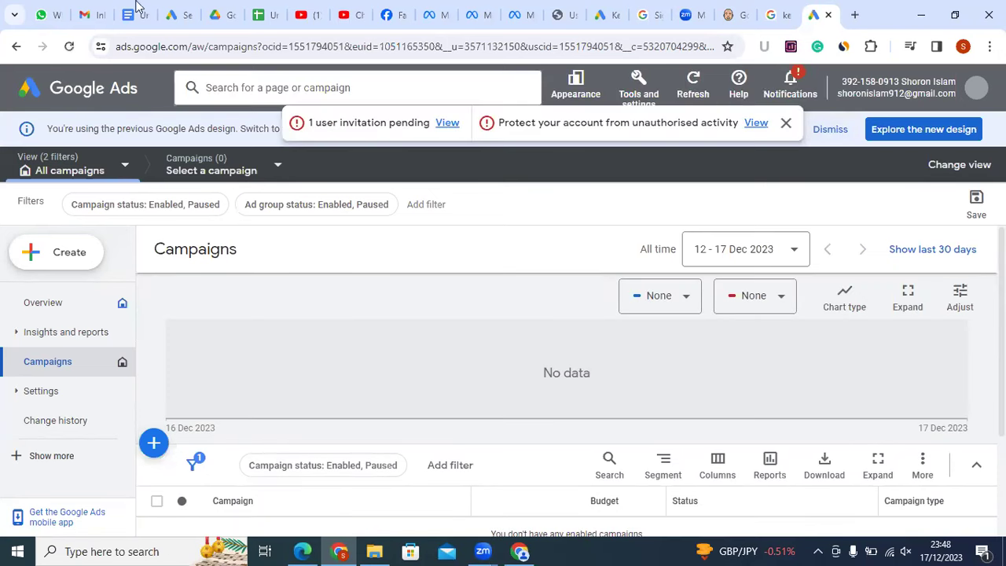
# Check the design options of the new campaign draft and highlight the ads.google.com part of its address
pyautogui.click(171, 14)
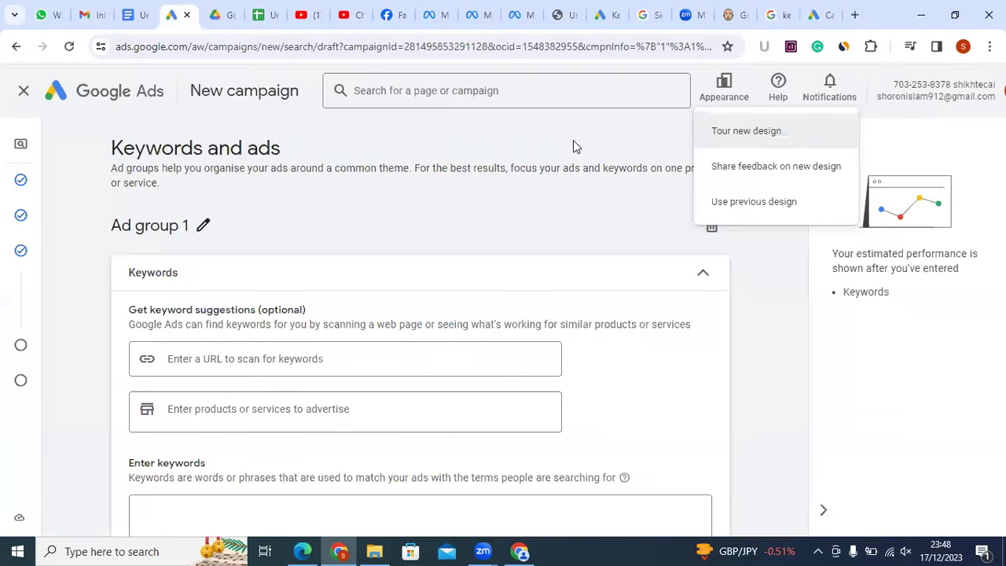
pyautogui.click(724, 89)
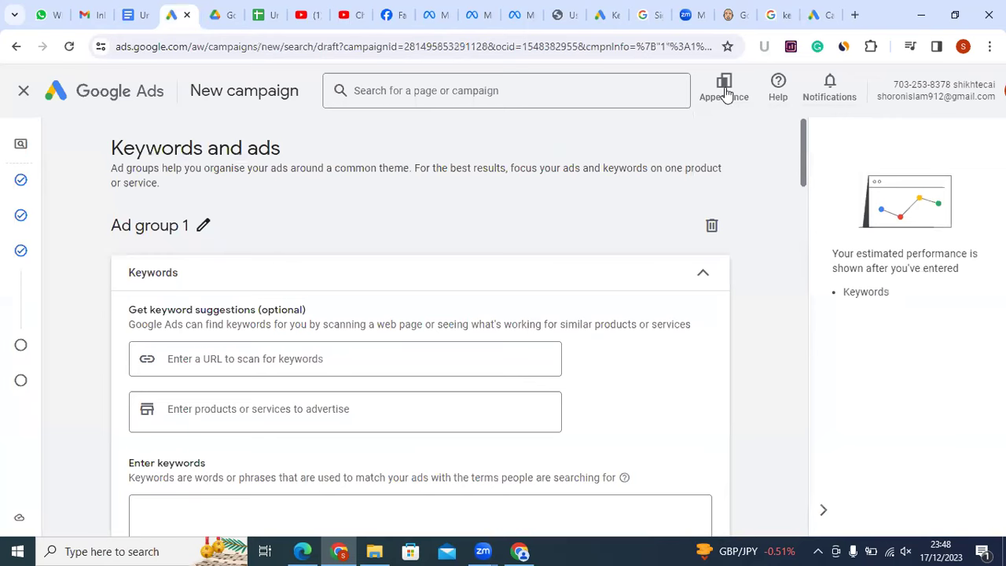
pyautogui.click(726, 92)
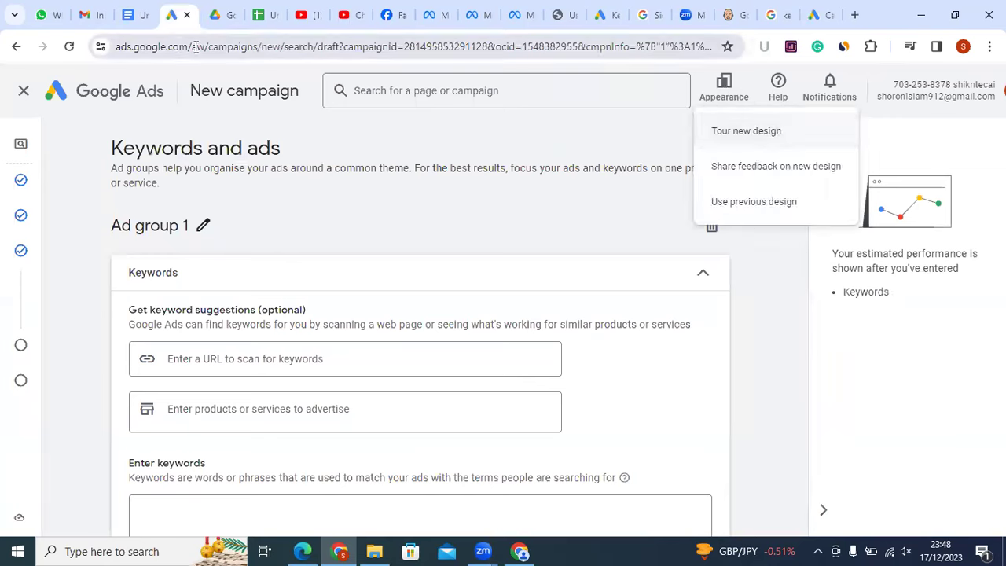
pyautogui.moveTo(114, 46); pyautogui.dragTo(221, 49)
pyautogui.click(213, 264)
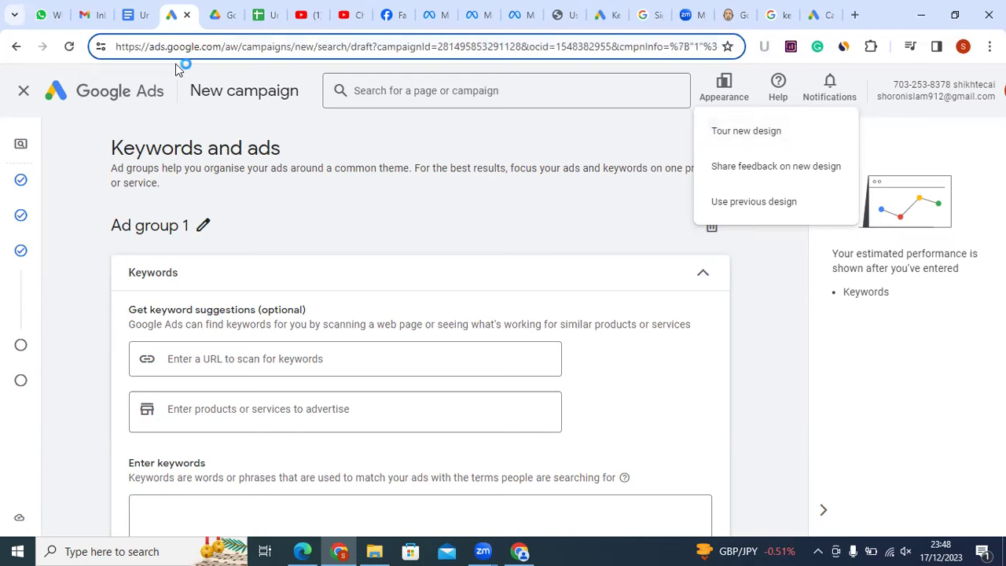
pyautogui.moveTo(226, 46); pyautogui.dragTo(111, 54)
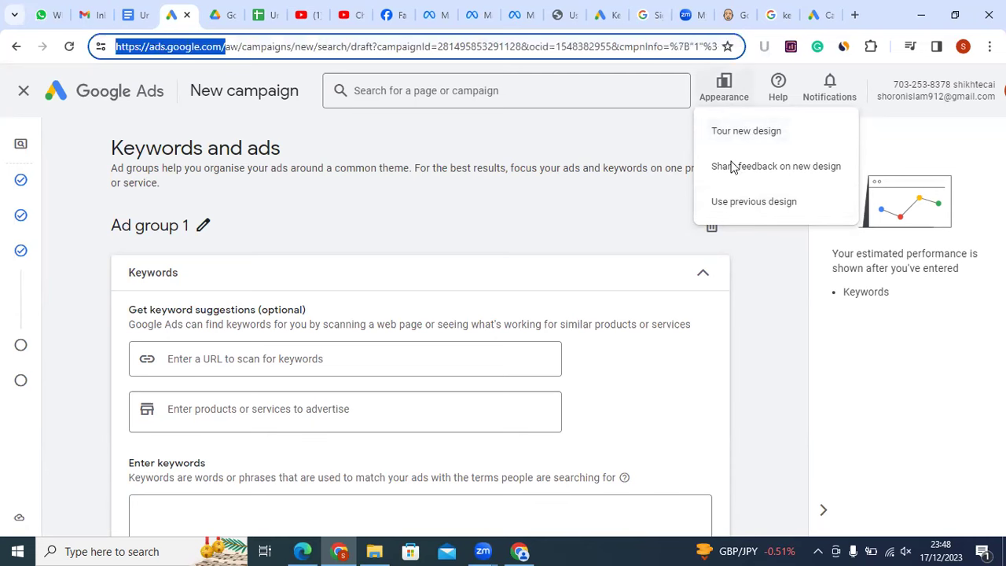
# Dismiss the account alerts on the Campaigns page in the previous design and open Keyword Planner
pyautogui.click(818, 14)
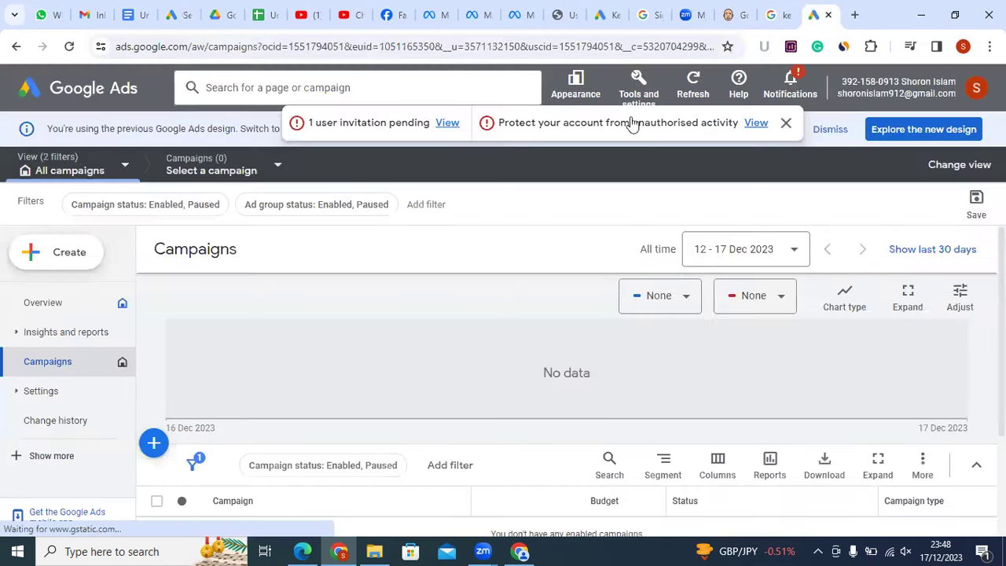
pyautogui.moveTo(678, 125); pyautogui.dragTo(549, 206)
pyautogui.click(549, 206)
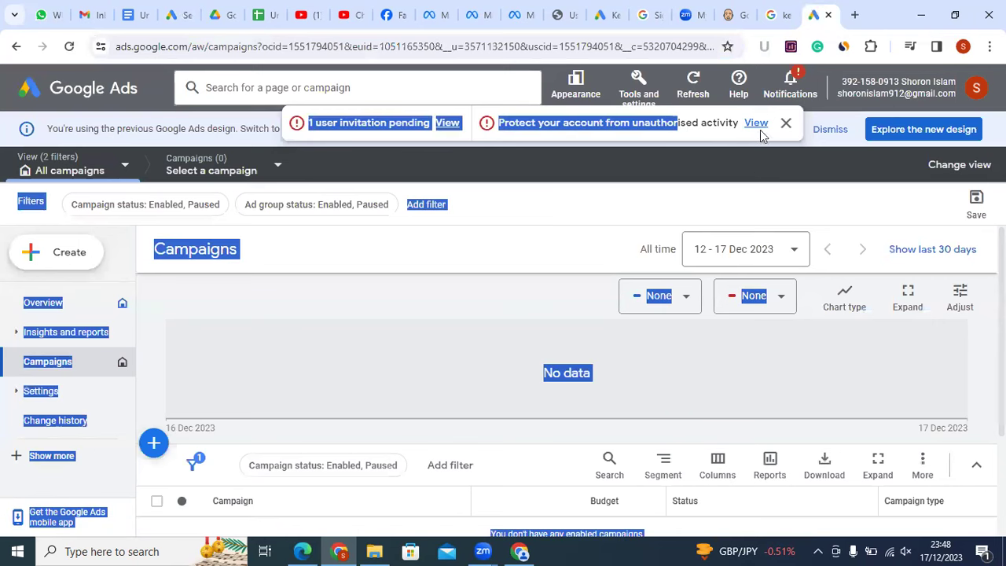
pyautogui.click(783, 127)
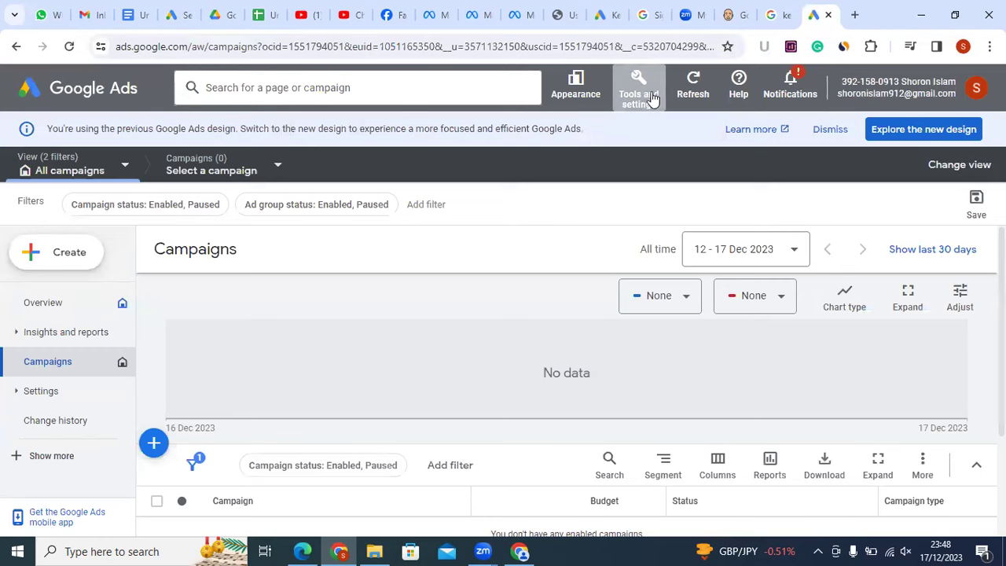
pyautogui.click(651, 100)
pyautogui.click(94, 221)
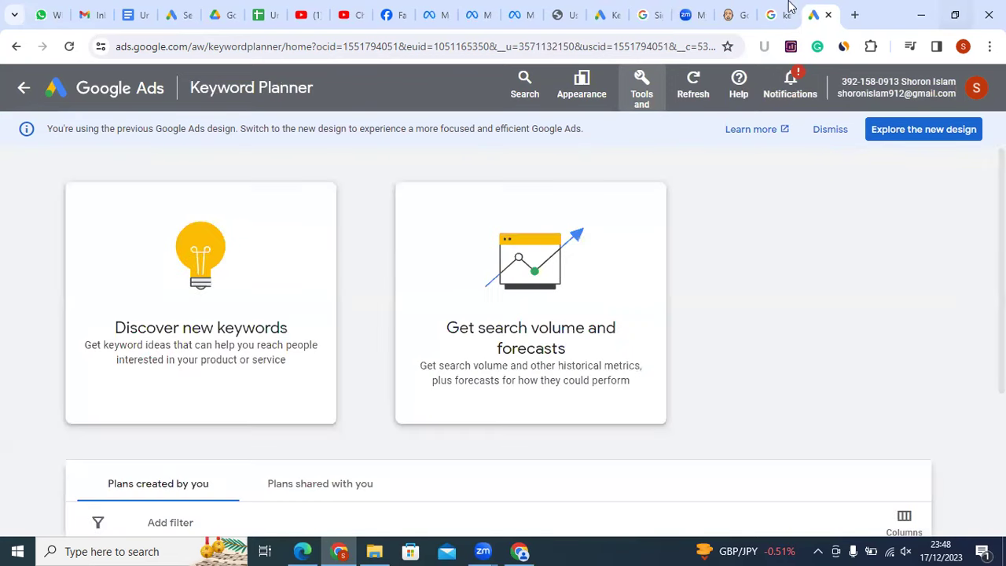
# Close the Google results for "keyword planner" and highlight the Keyword Planner page title
pyautogui.click(790, 6)
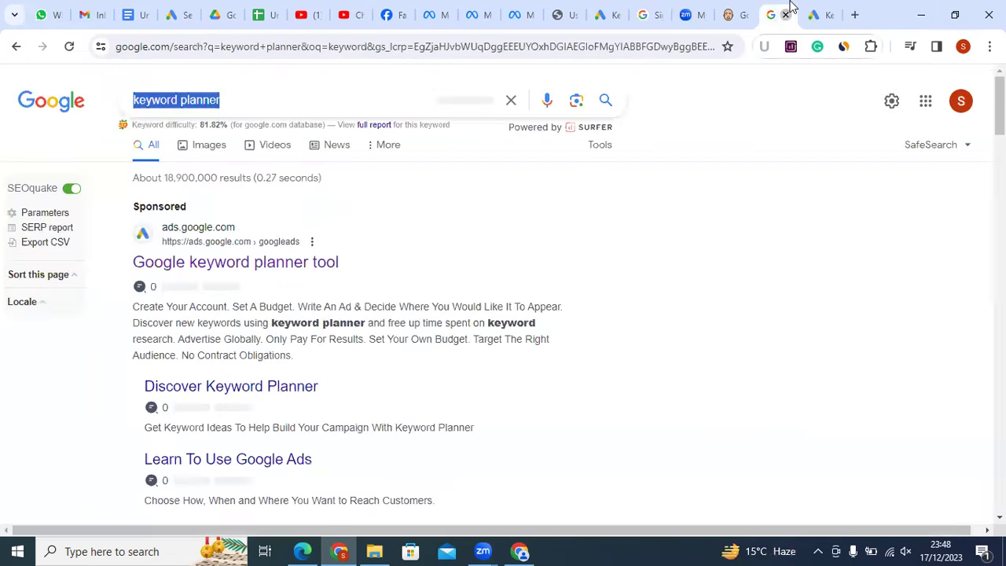
pyautogui.click(785, 14)
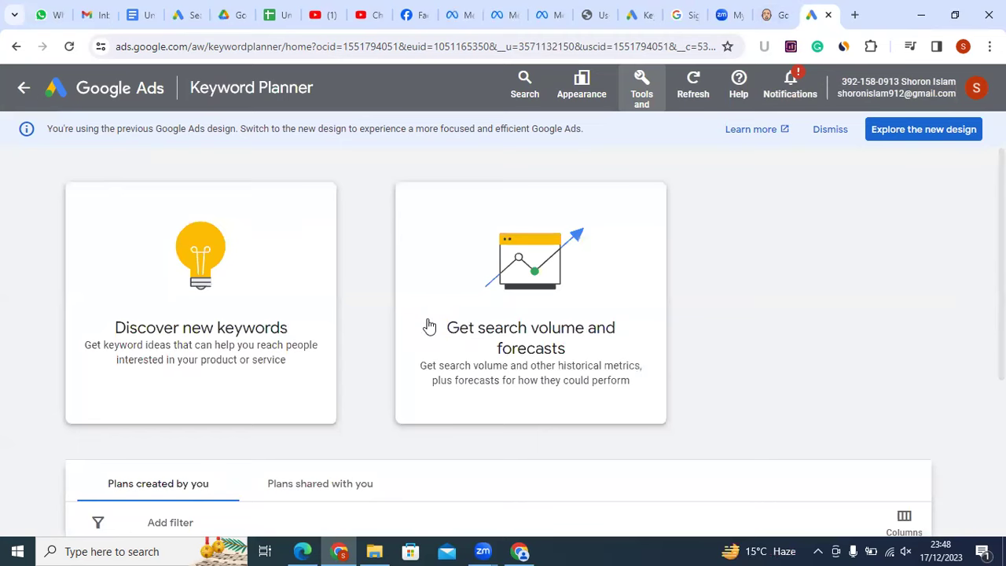
pyautogui.tripleClick(192, 88)
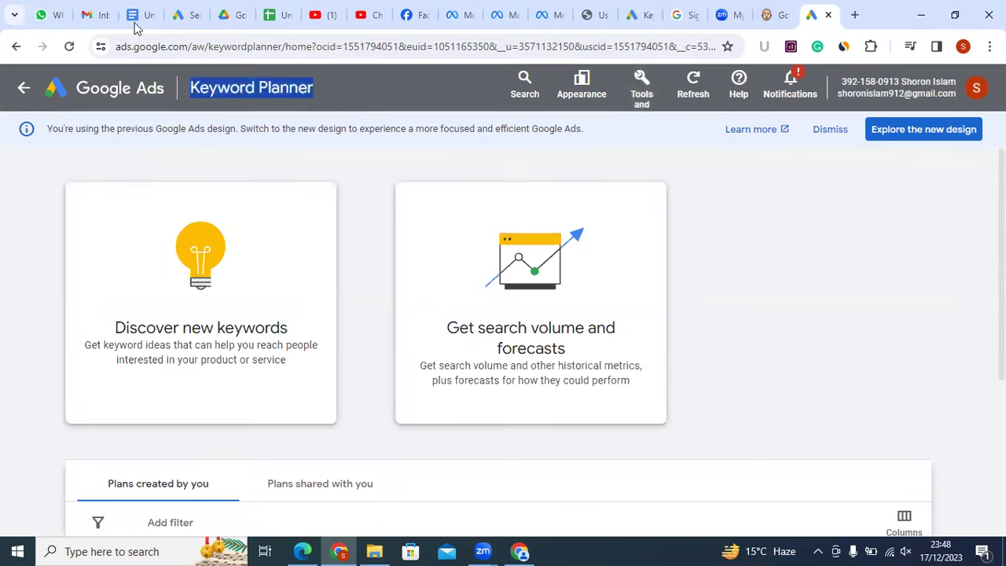
# Return to the new campaign draft and show where the previous design can be chosen
pyautogui.click(189, 14)
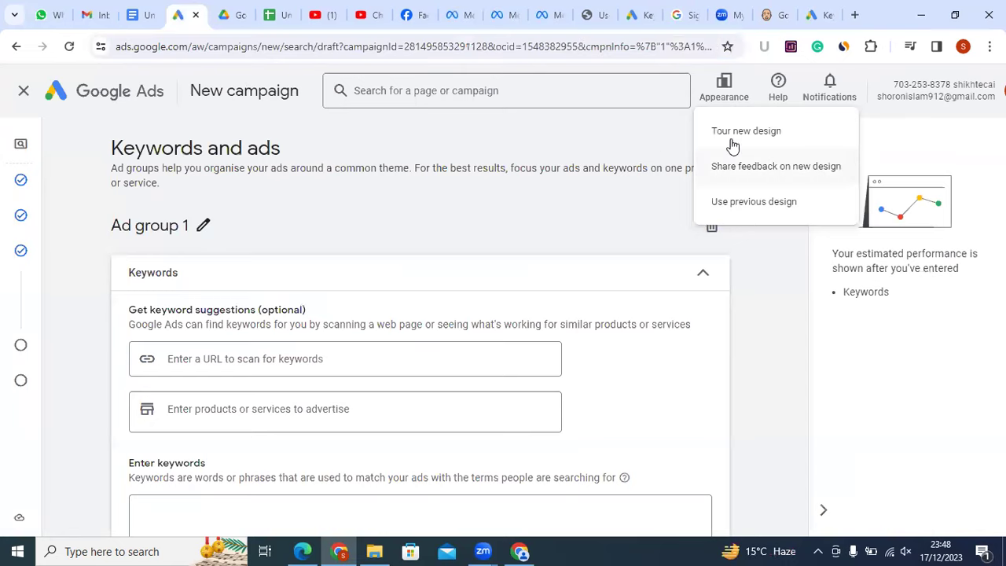
pyautogui.click(729, 114)
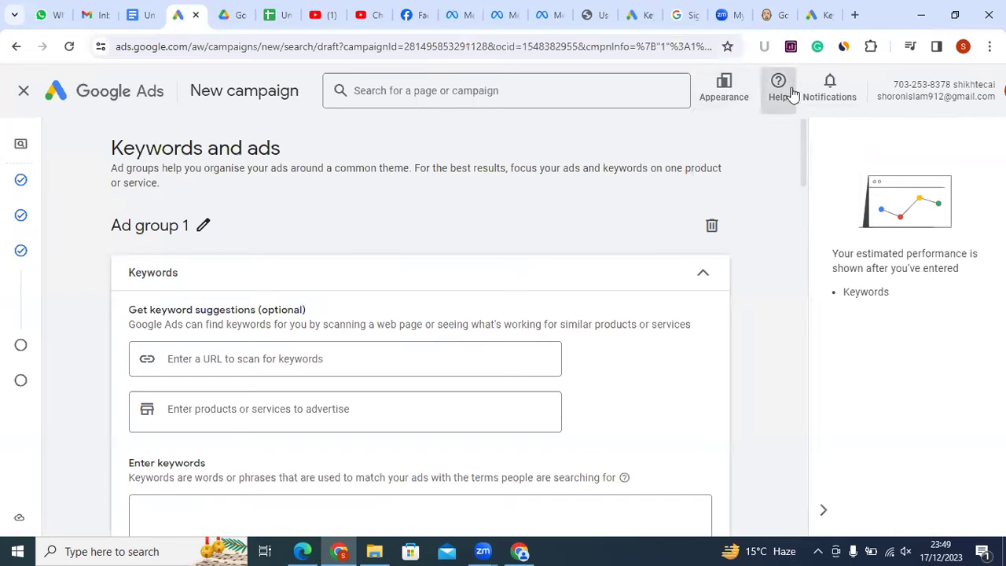
pyautogui.click(731, 97)
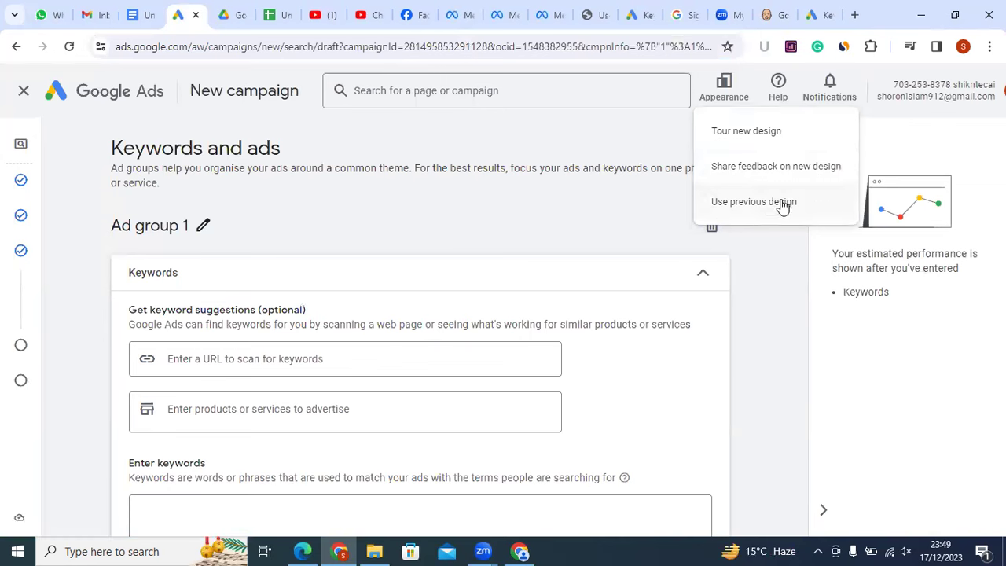
# Dismiss the previous-design notice in Keyword Planner and look over the available planning tools and settings
pyautogui.click(827, 8)
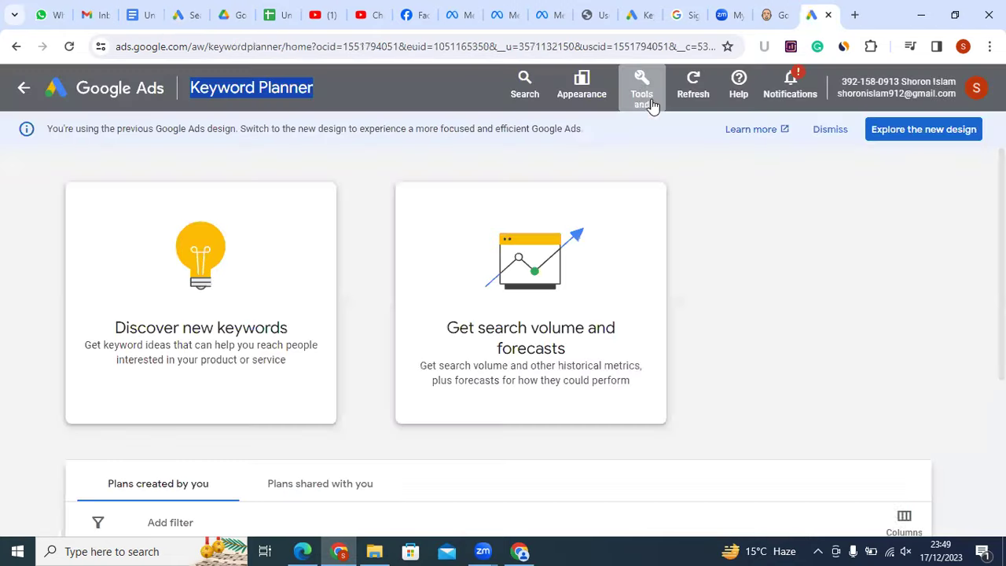
pyautogui.click(642, 93)
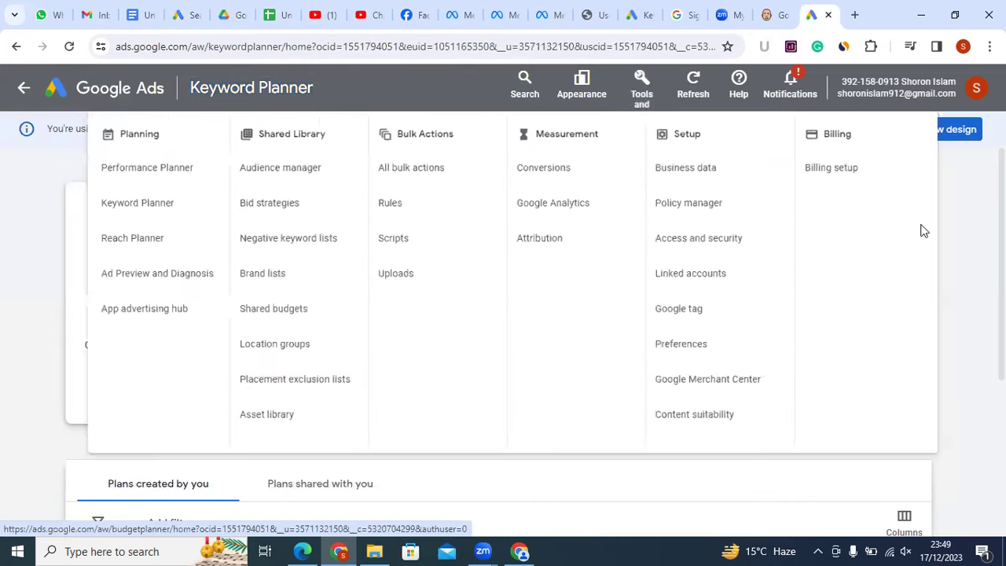
pyautogui.click(645, 100)
pyautogui.click(828, 135)
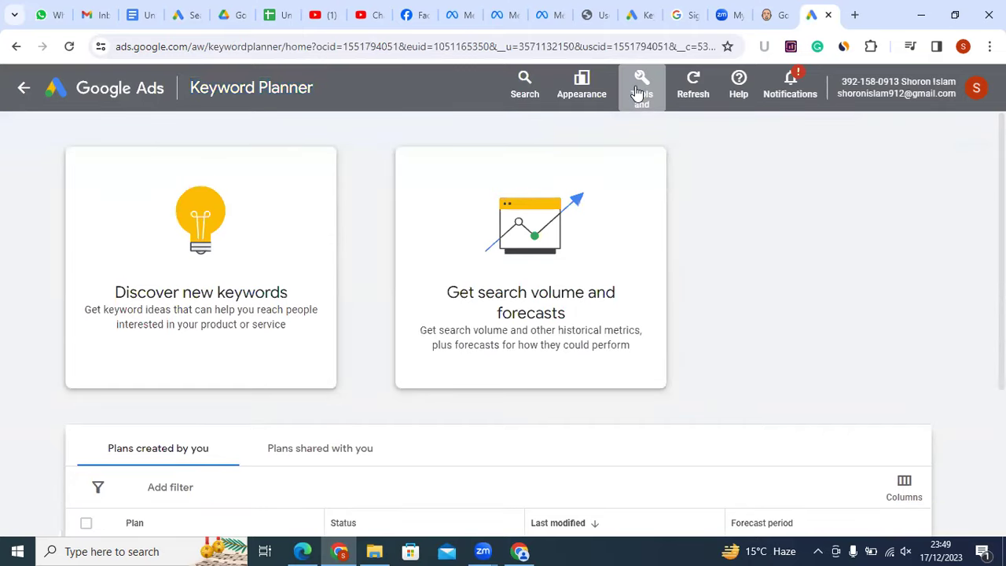
pyautogui.click(639, 93)
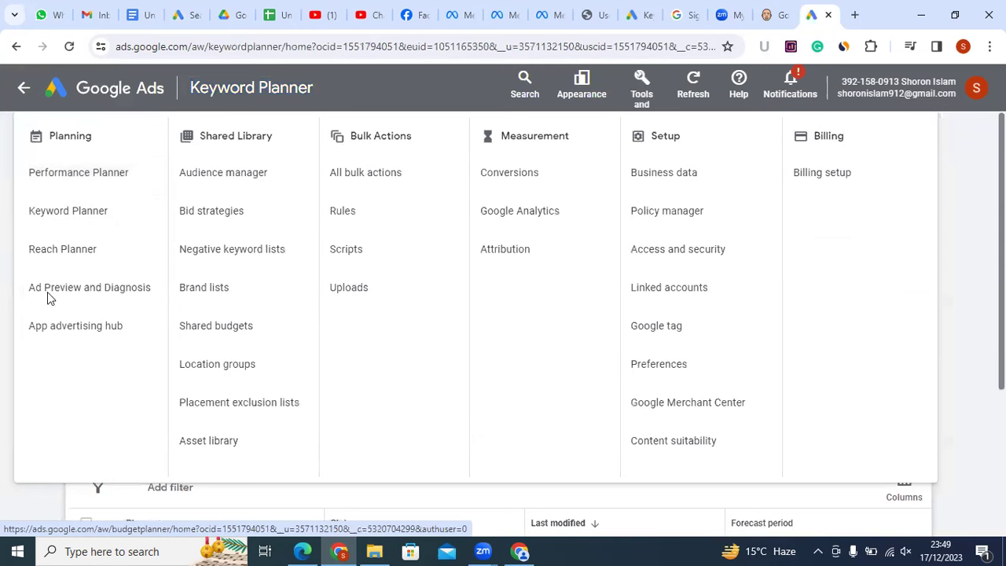
pyautogui.click(339, 343)
# Start discovering new keywords and enter "smart watch" as the product related to the business
pyautogui.scroll(-2, 203, 357)
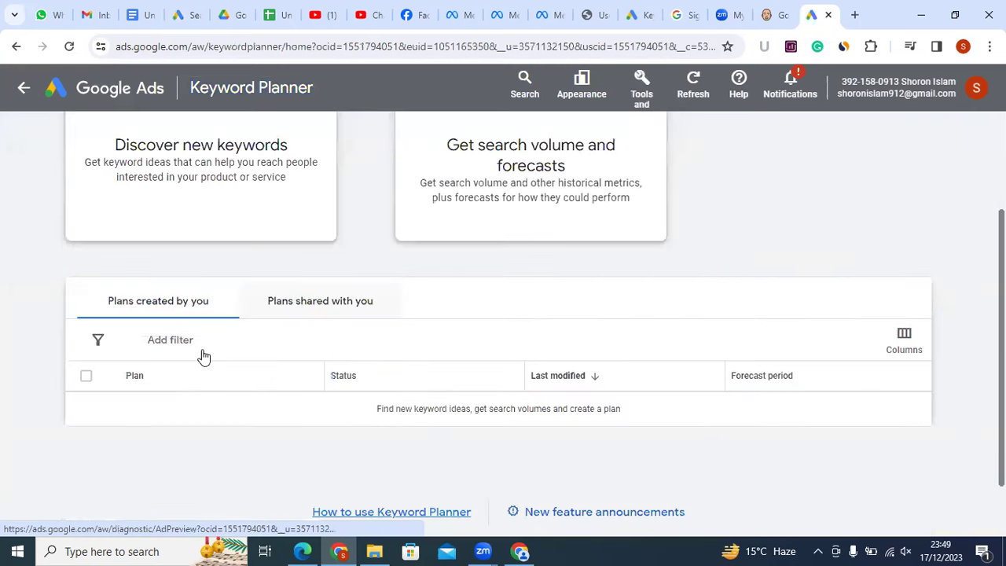
pyautogui.scroll(2, 203, 356)
pyautogui.click(176, 290)
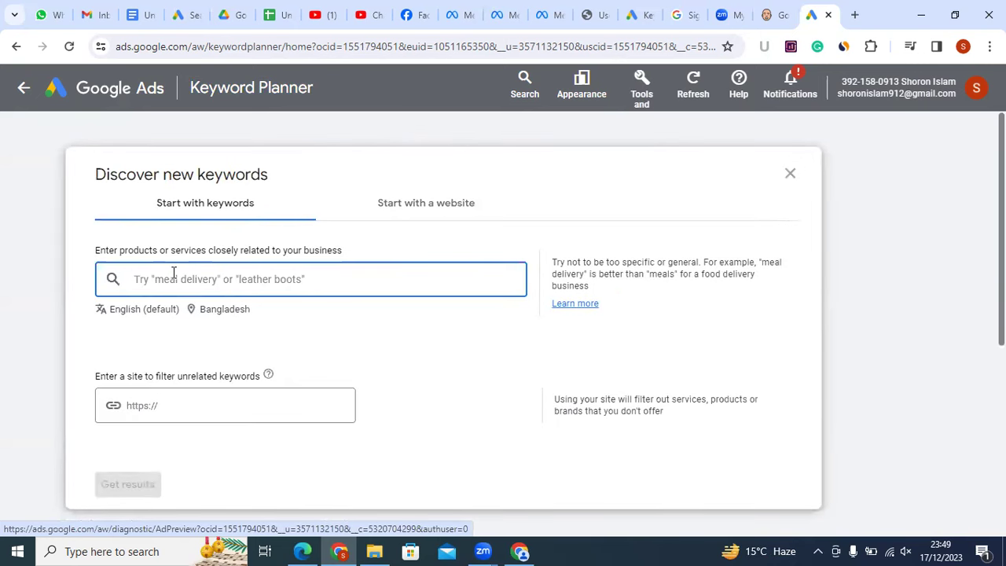
pyautogui.write('smart watch')
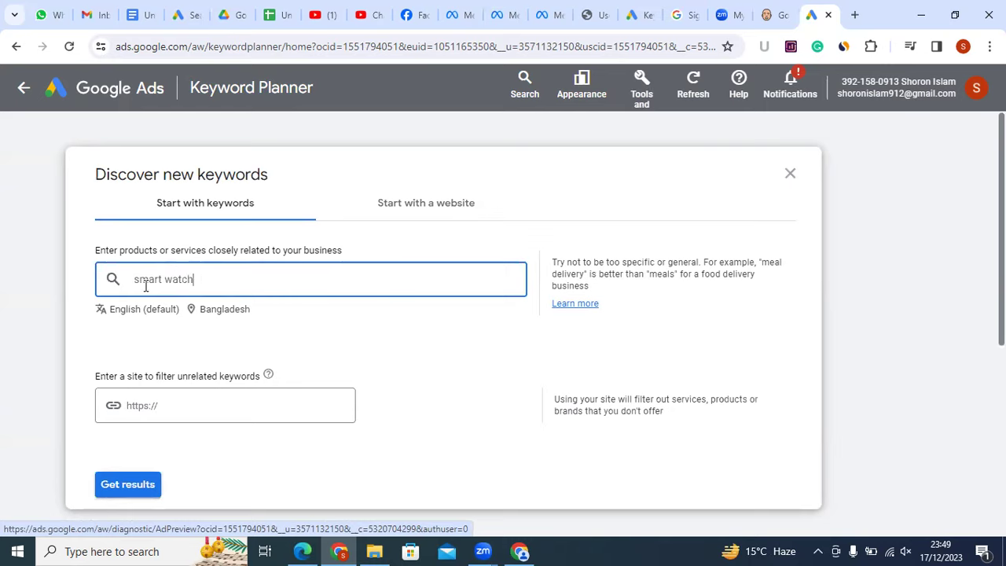
# Copy the "smart watch" keyword and search Google for it in a separate tab
pyautogui.tripleClick(147, 283)
pyautogui.rightClick(169, 280)
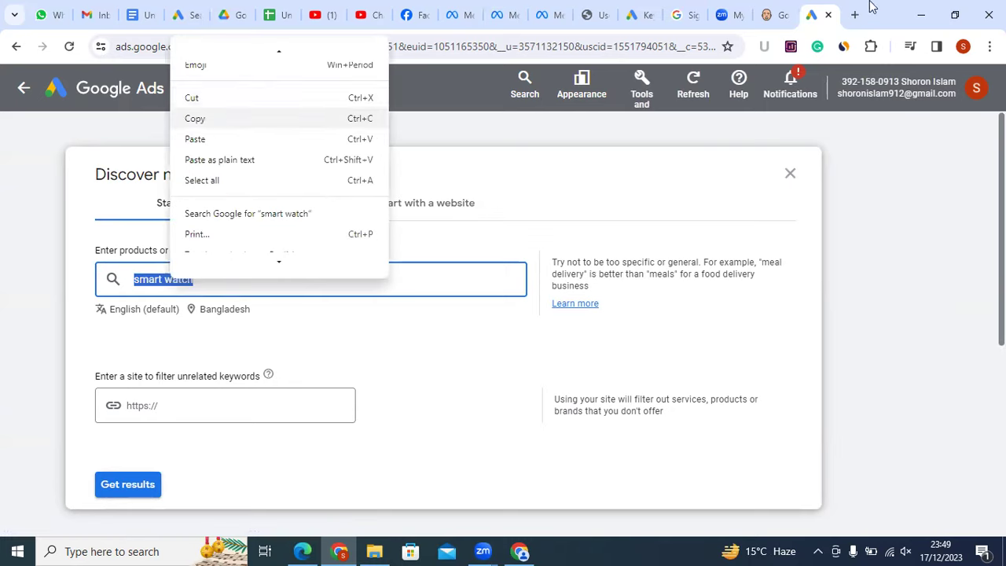
pyautogui.click(221, 118)
pyautogui.hotkey('ctrl', 't')
pyautogui.hotkey('ctrl', 'v')
pyautogui.press('Return')
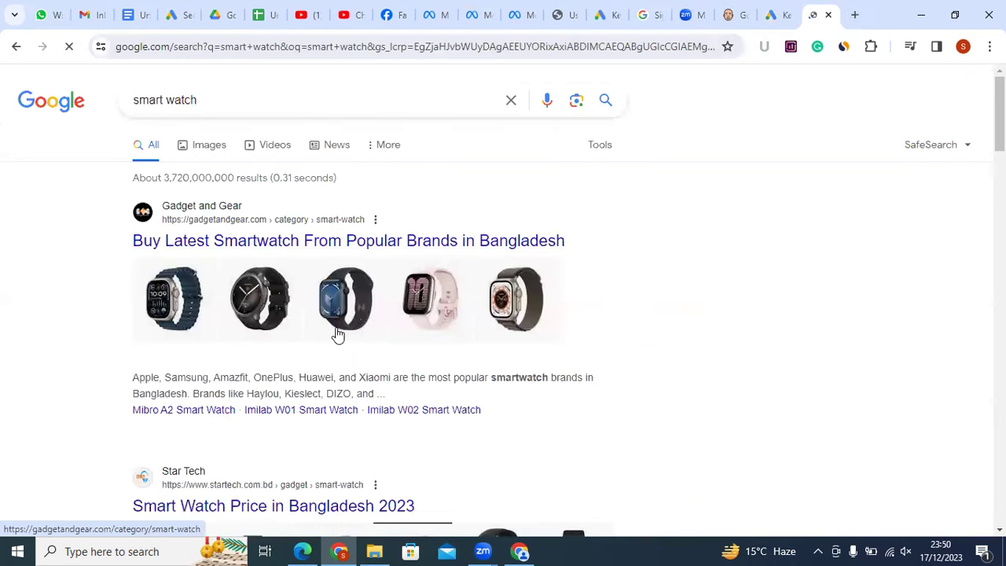
# Open Pickaboo's "Smart Watches at Best Price in Bangladesh" result in a separate tab and switch to it
pyautogui.scroll(-6, 336, 331)
pyautogui.scroll(-6, 337, 331)
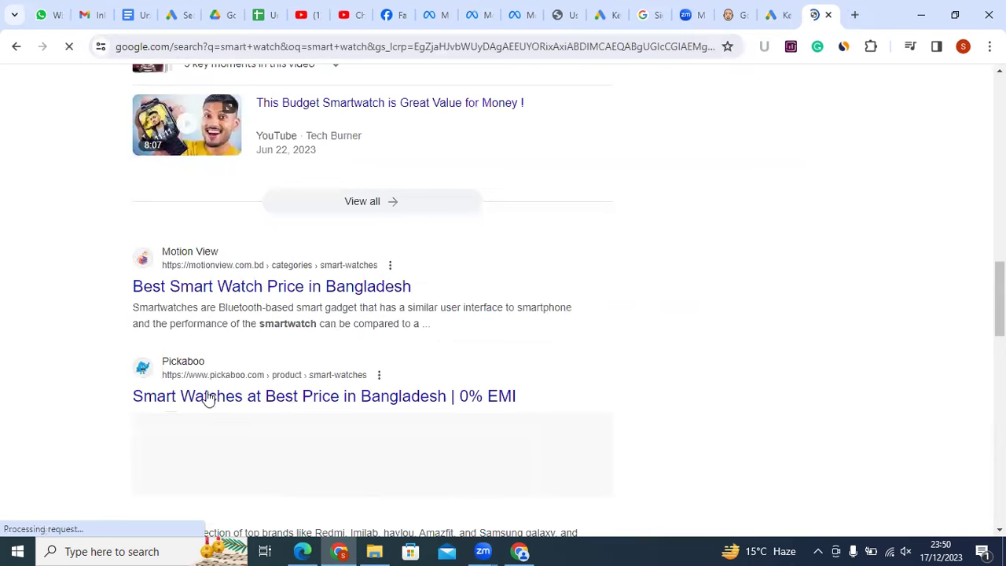
pyautogui.scroll(-2, 220, 354)
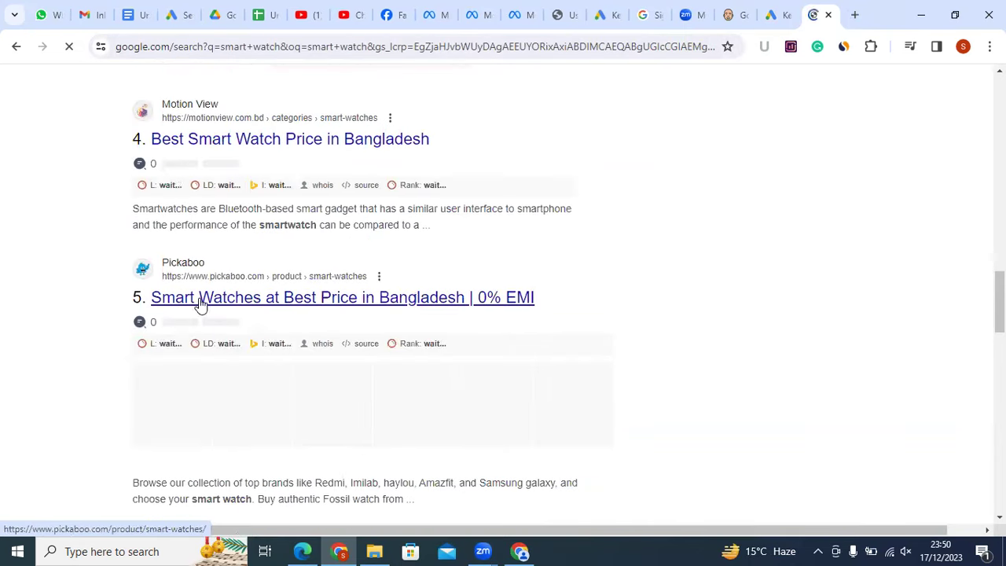
pyautogui.middleClick(197, 301)
pyautogui.click(819, 9)
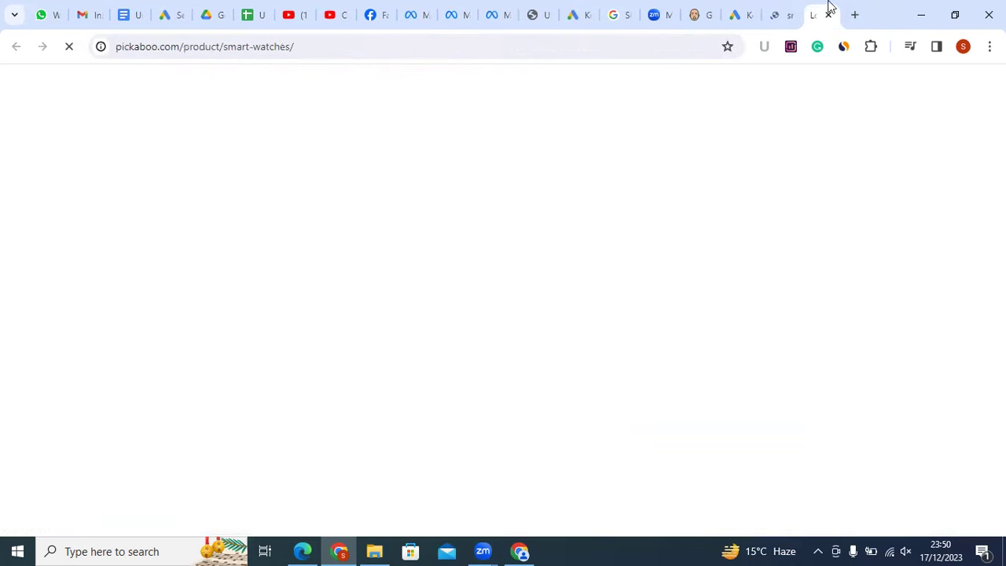
# Examine the full address and the Smart Watch category heading of the Pickaboo page
pyautogui.hotkey('ctrl', 'l')
pyautogui.press('Right')
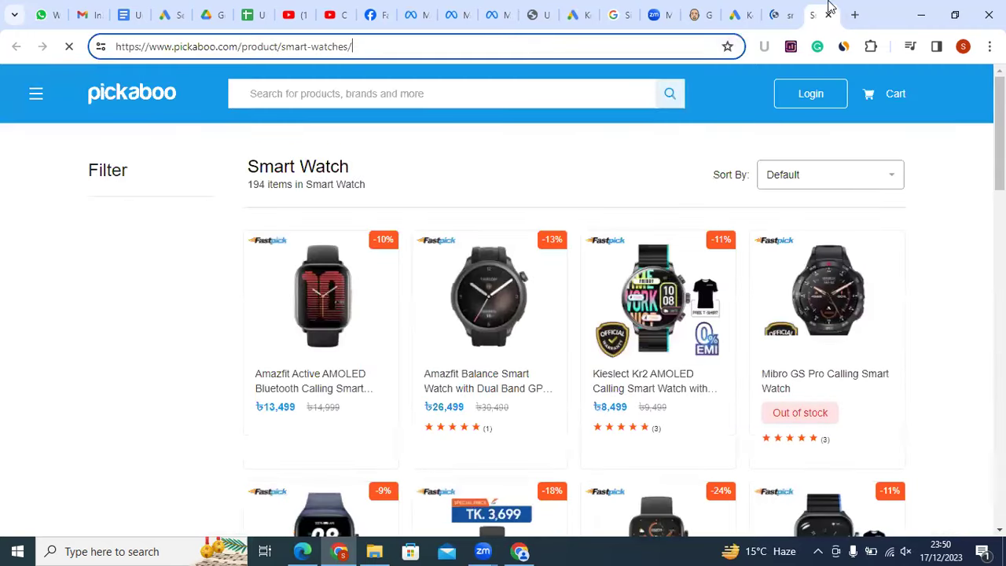
pyautogui.tripleClick(241, 171)
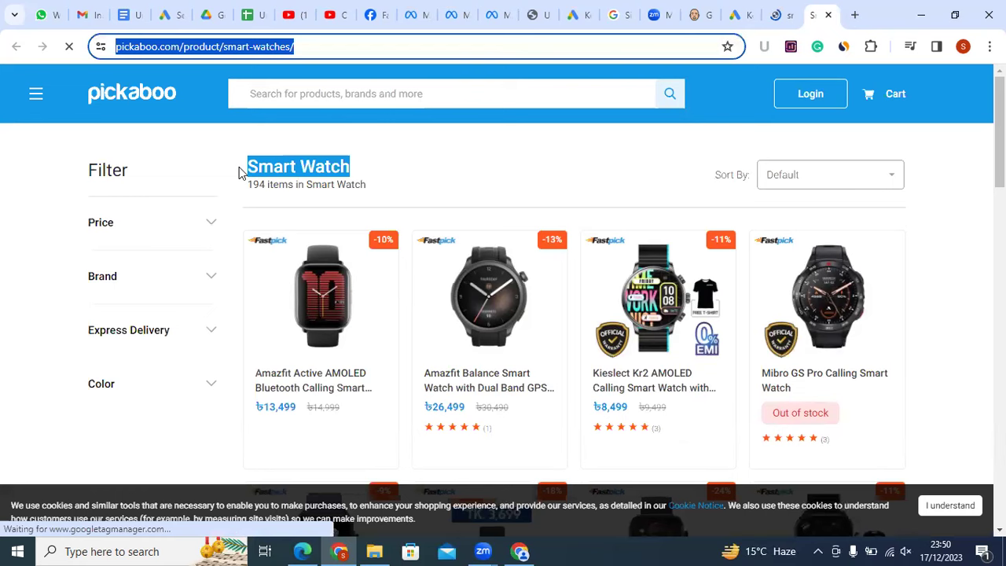
pyautogui.moveTo(354, 46); pyautogui.dragTo(110, 41)
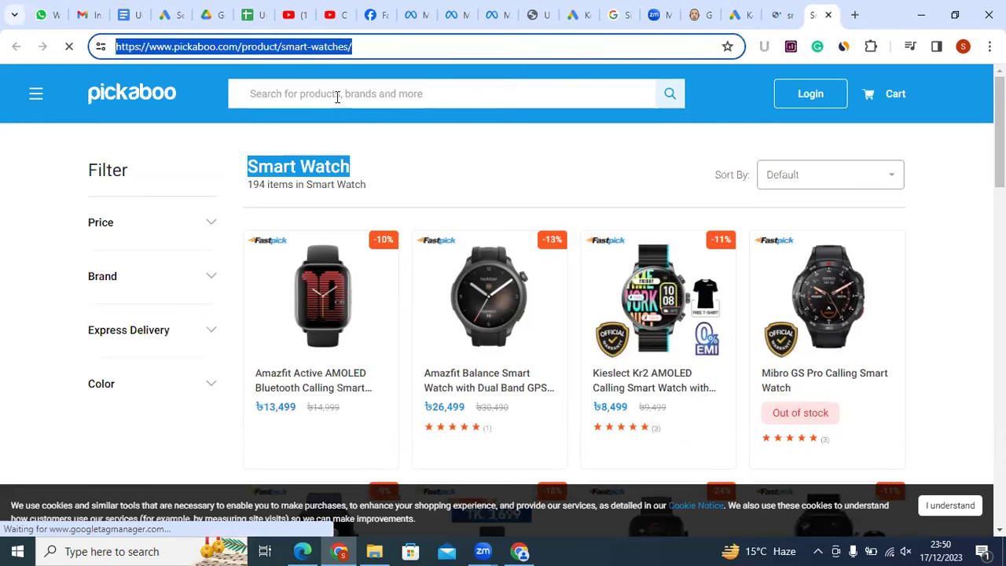
pyautogui.click(337, 97)
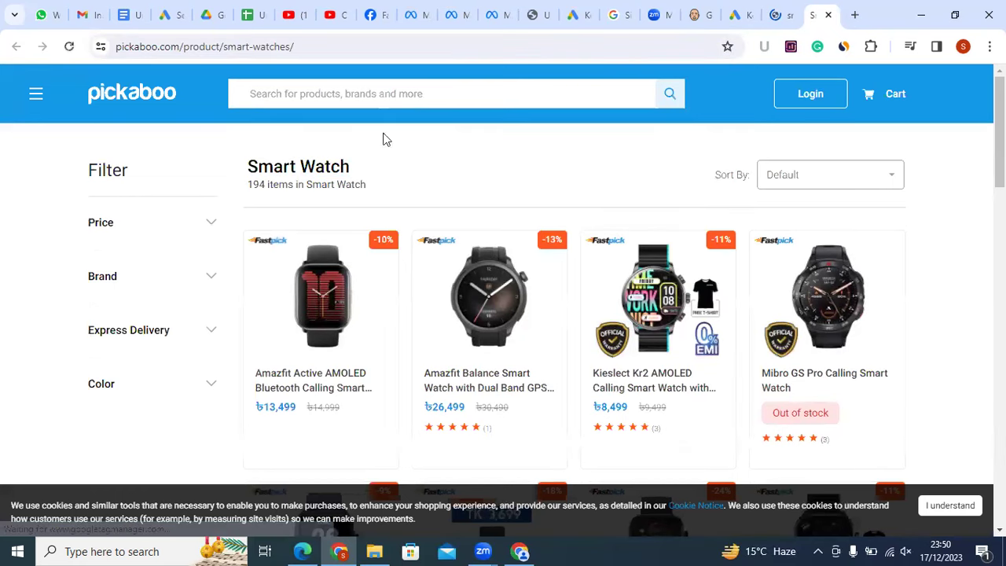
# Look over the smart watch products listed on the Pickaboo category page
pyautogui.scroll(-1, 606, 321)
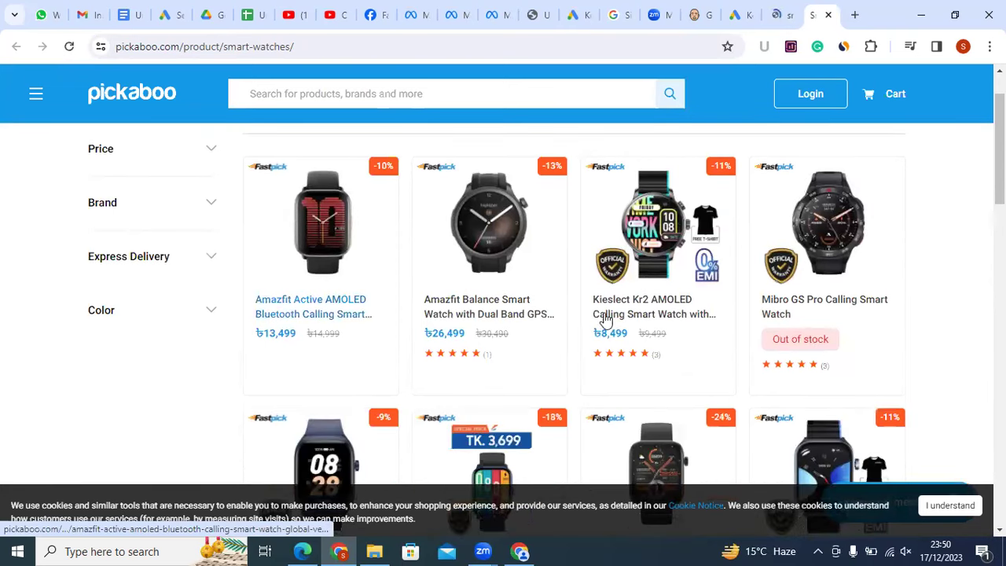
pyautogui.scroll(-3, 599, 311)
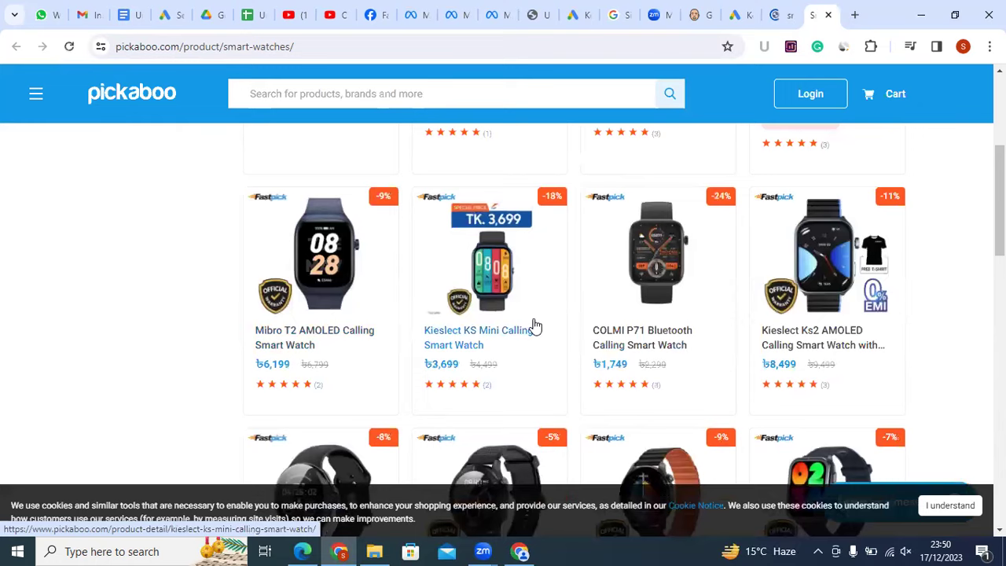
pyautogui.scroll(-1, 474, 314)
pyautogui.scroll(5, 382, 317)
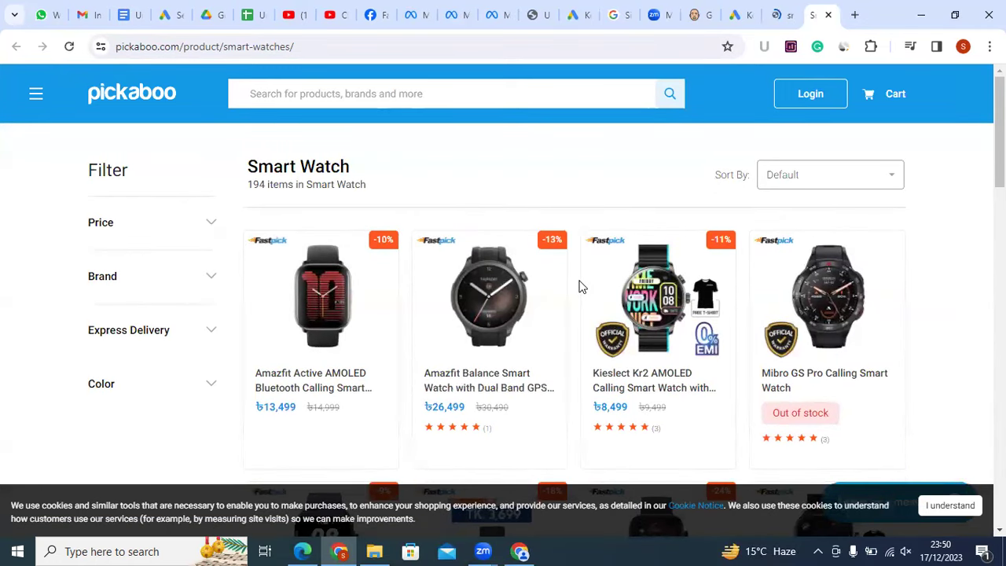
pyautogui.scroll(-3, 582, 287)
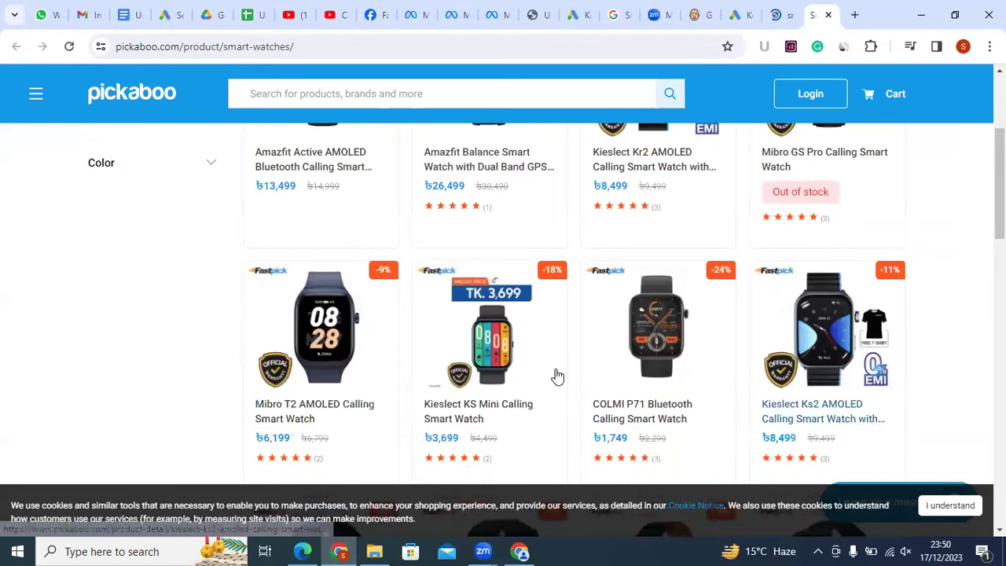
# Look through the rest of the smart watch listing down to its page numbers and return to its start
pyautogui.scroll(-5, 259, 318)
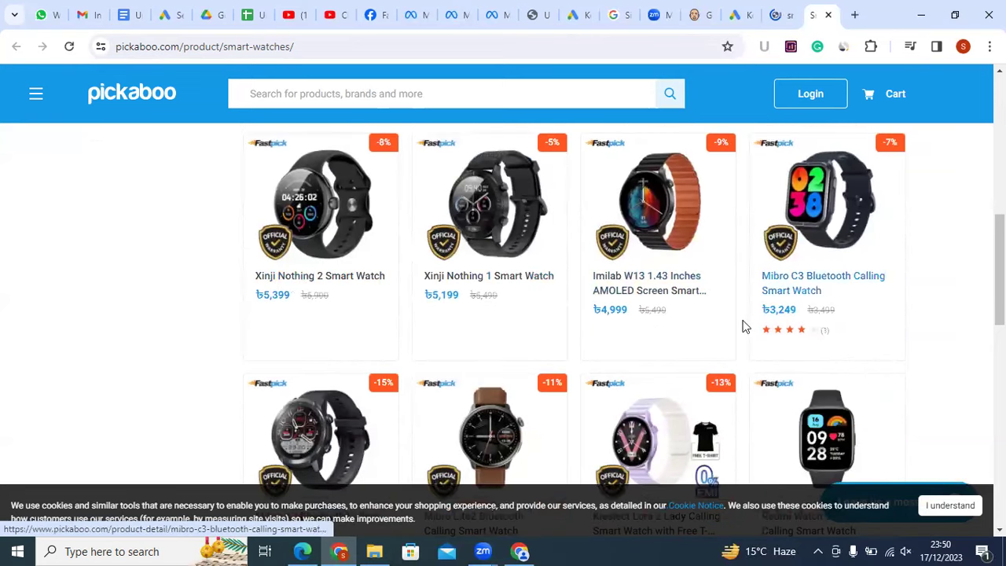
pyautogui.scroll(-3, 678, 343)
pyautogui.scroll(-3, 678, 339)
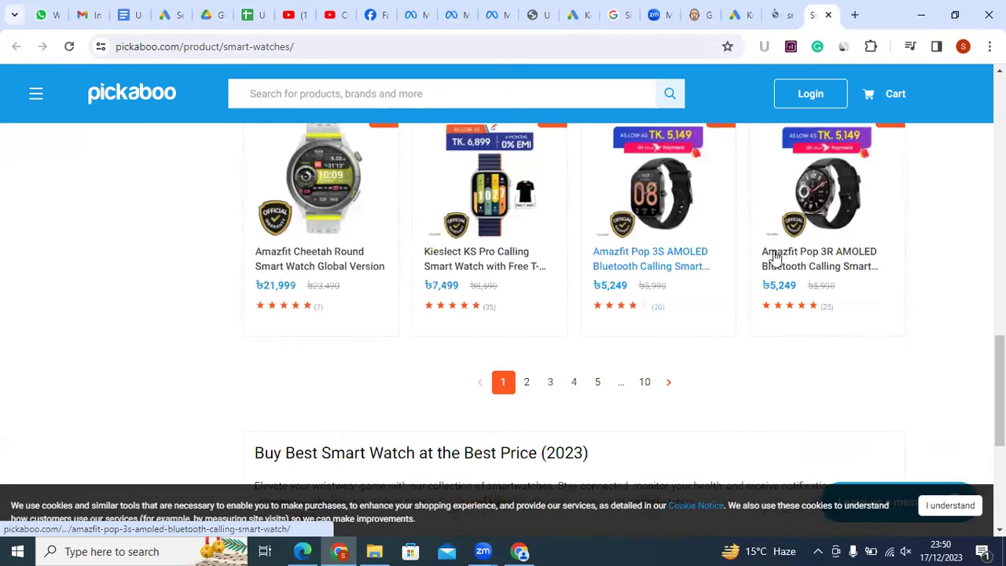
pyautogui.scroll(6, 721, 312)
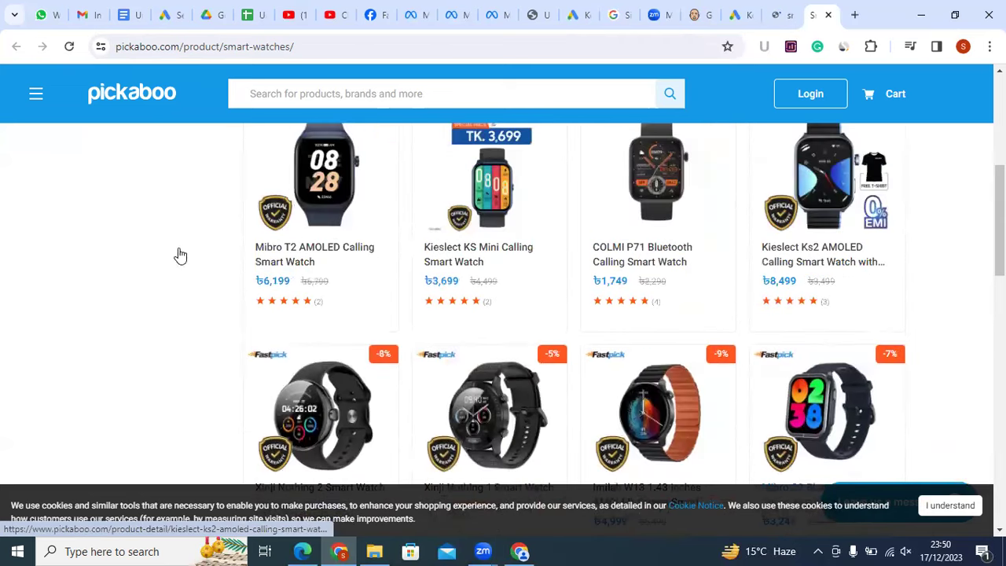
pyautogui.scroll(3, 723, 314)
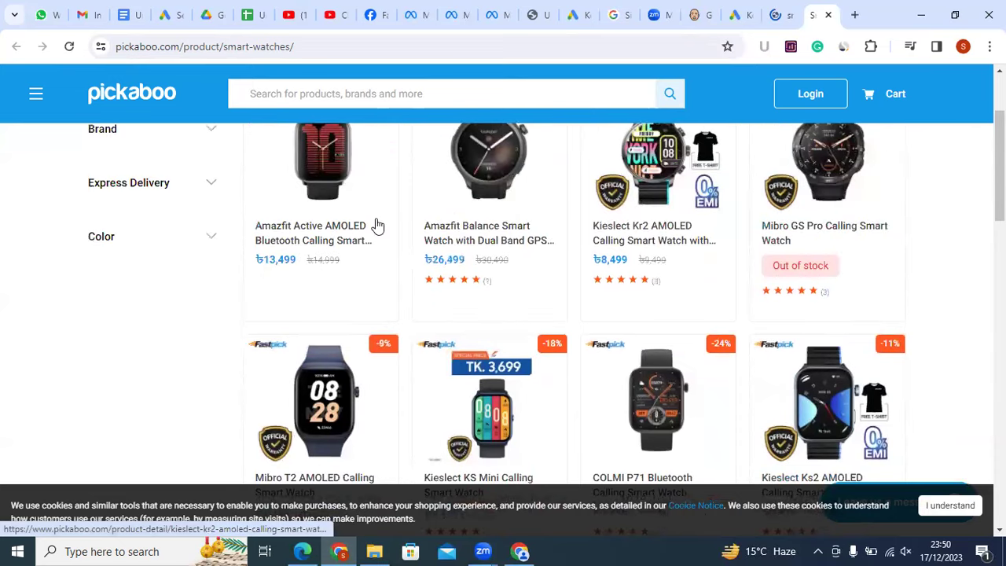
pyautogui.scroll(2, 345, 165)
# Search Pickaboo for "apple watch" and open the suggested Apple Watch magnetic USB charging cable
pyautogui.click(303, 95)
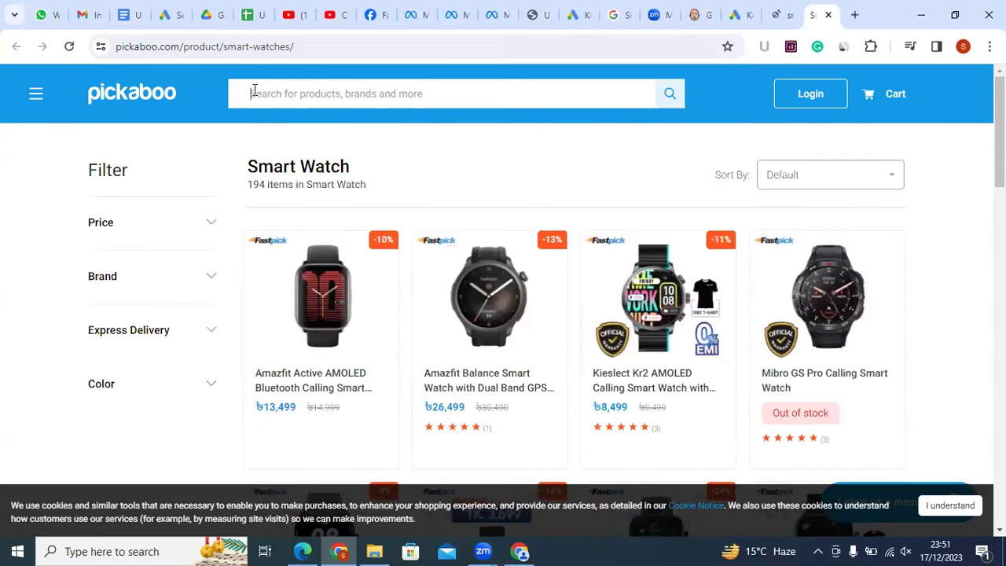
pyautogui.write('appl')
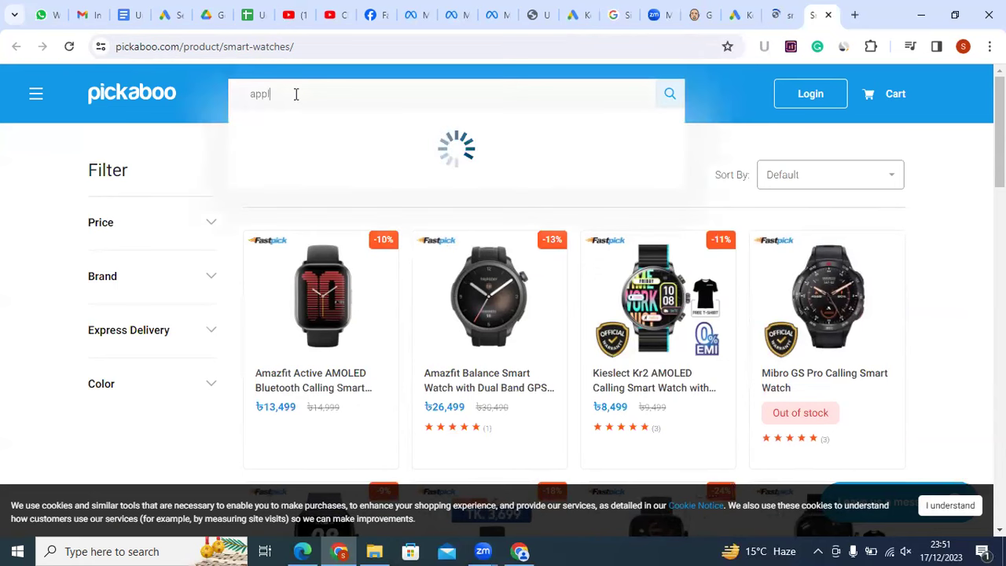
pyautogui.write('e')
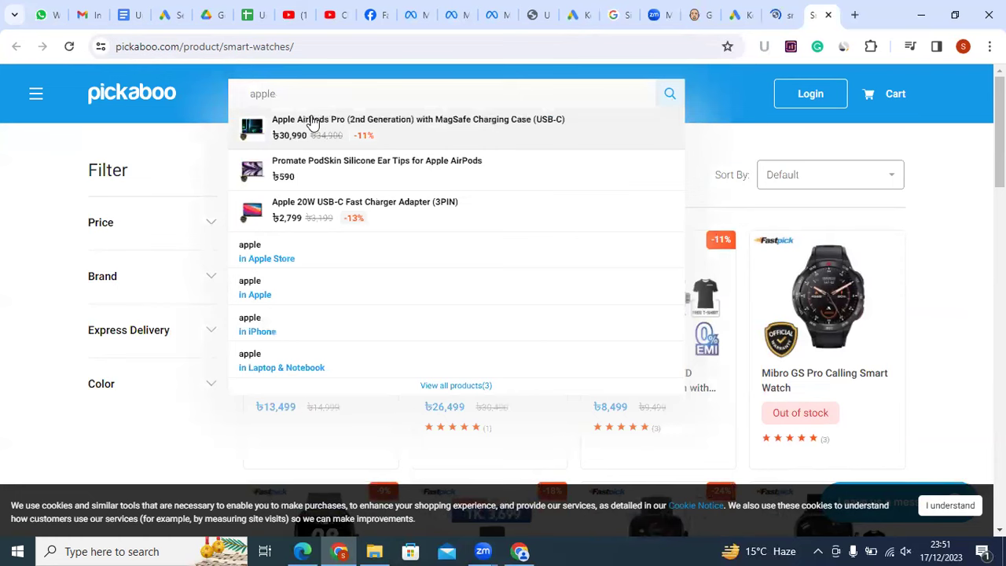
pyautogui.write(' watc')
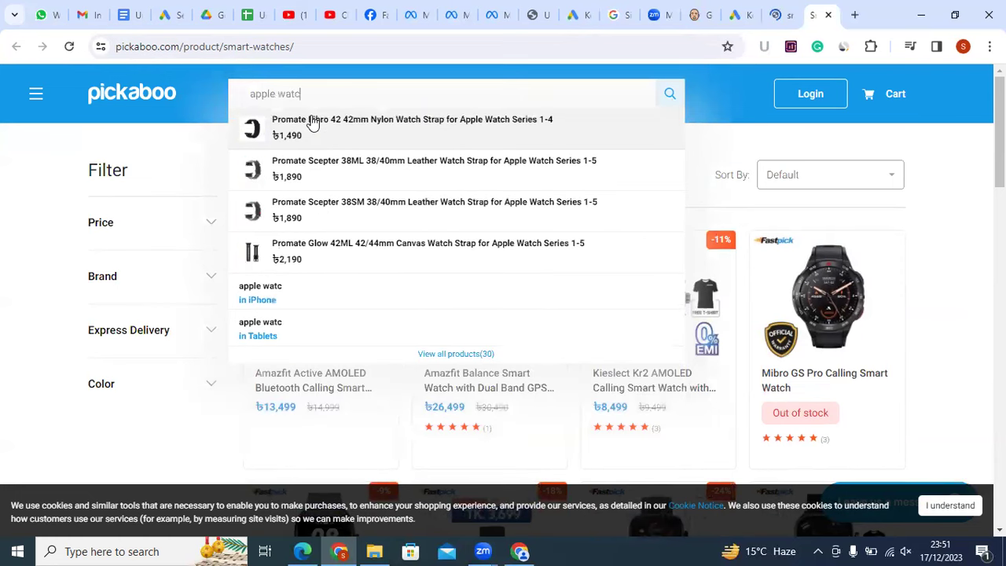
pyautogui.write('h')
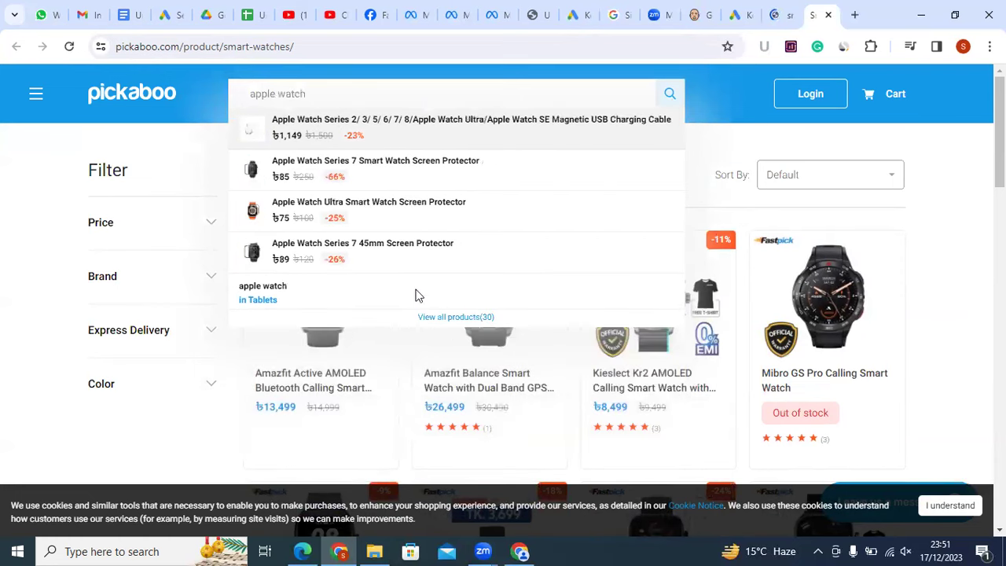
pyautogui.rightClick(307, 130)
pyautogui.click(307, 131)
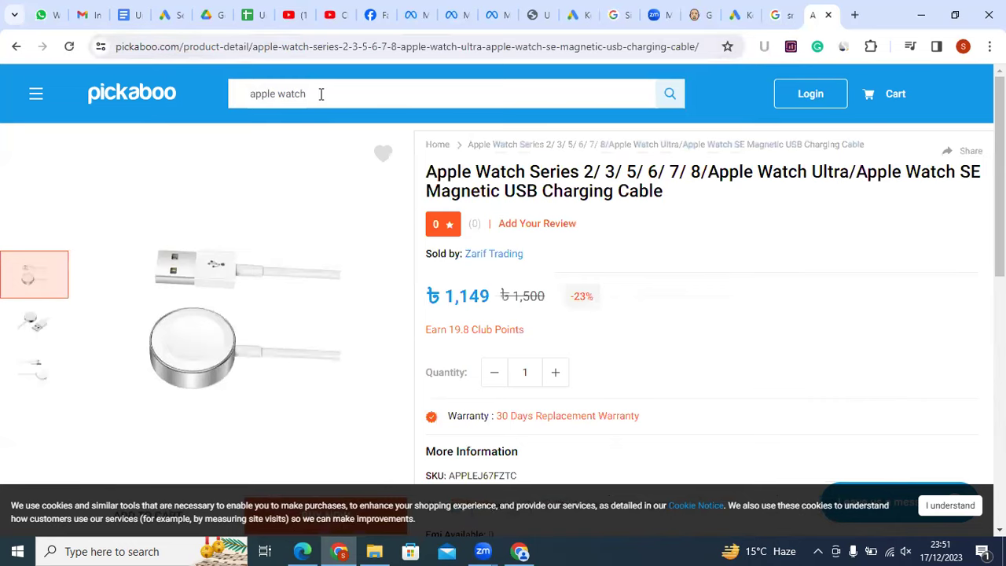
# Highlight the "apple watch" search term on the product page and go back to the Smart Watch category
pyautogui.moveTo(321, 94); pyautogui.dragTo(219, 94)
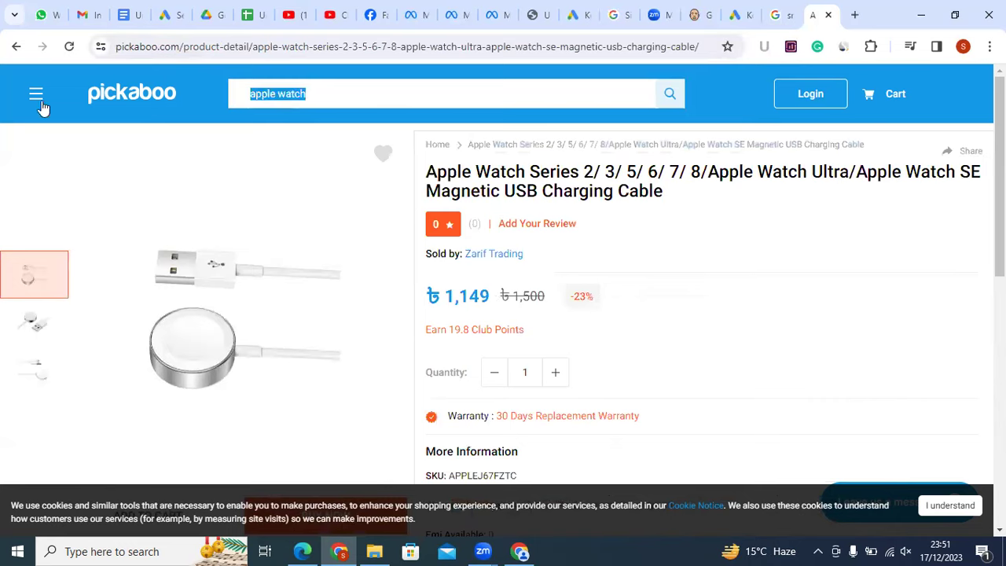
pyautogui.click(350, 93)
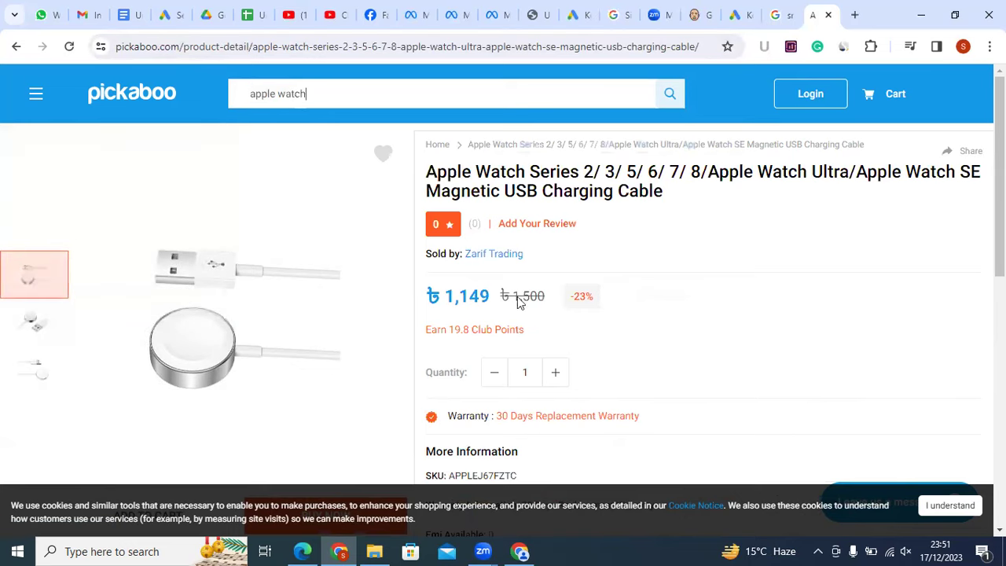
pyautogui.click(17, 47)
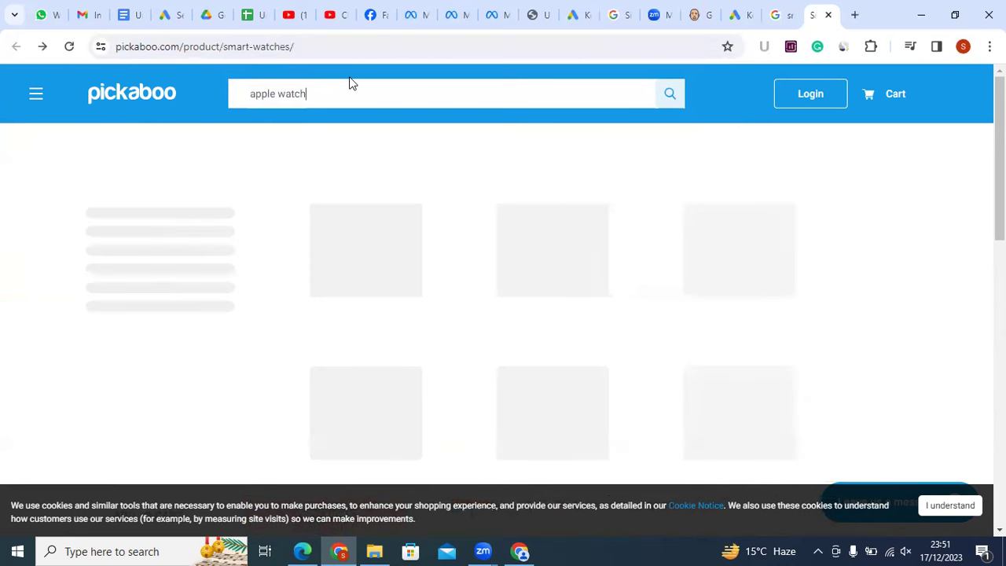
# Examine the Smart Watch category page's address, highlighting its final word "watches/"
pyautogui.moveTo(294, 46); pyautogui.dragTo(223, 47)
pyautogui.moveTo(152, 50); pyautogui.dragTo(156, 50)
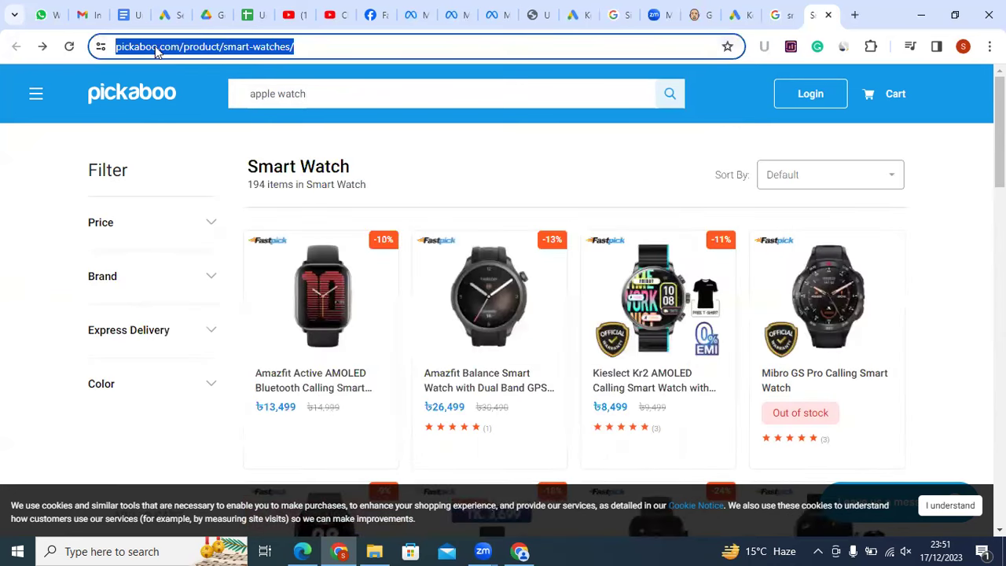
pyautogui.click(156, 50)
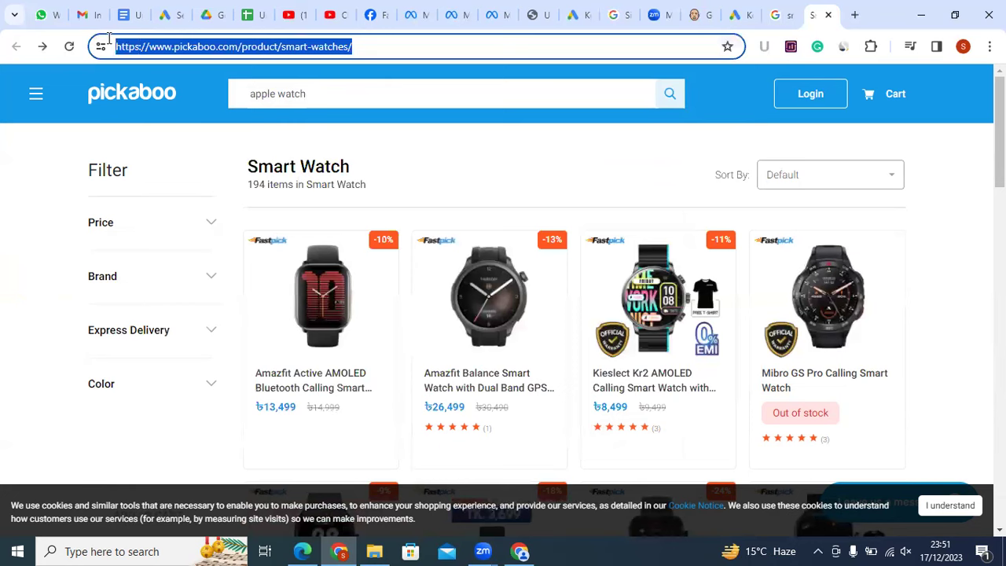
pyautogui.click(185, 49)
pyautogui.hotkey('shift', 'Left')
pyautogui.hotkey('shift', 'Left')
pyautogui.hotkey('shift', 'Left')
pyautogui.hotkey('shift', 'Left')
pyautogui.hotkey('shift', 'Left')
pyautogui.hotkey('shift', 'Left')
pyautogui.hotkey('shift', 'Left')
pyautogui.hotkey('shift', 'Left')
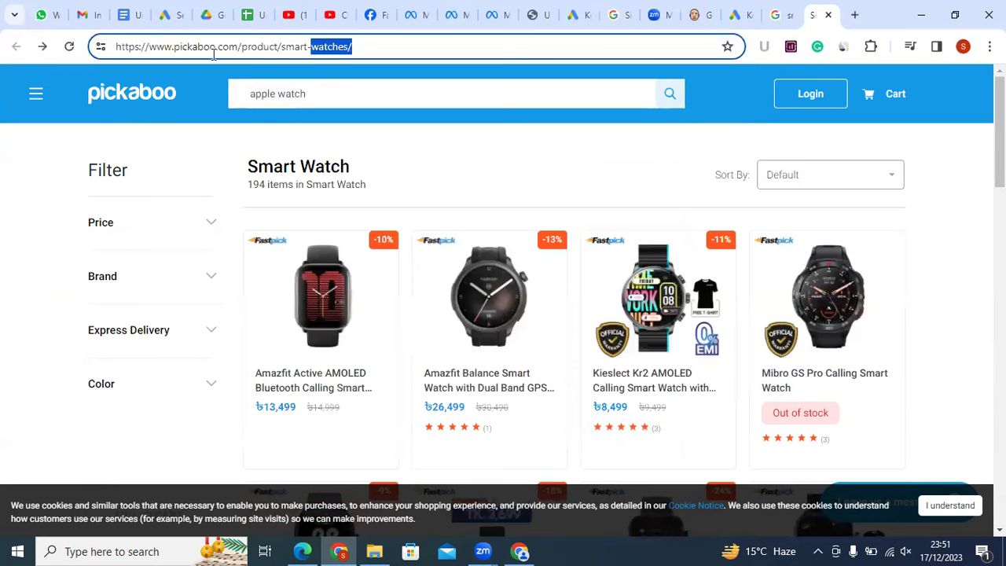
pyautogui.click(254, 148)
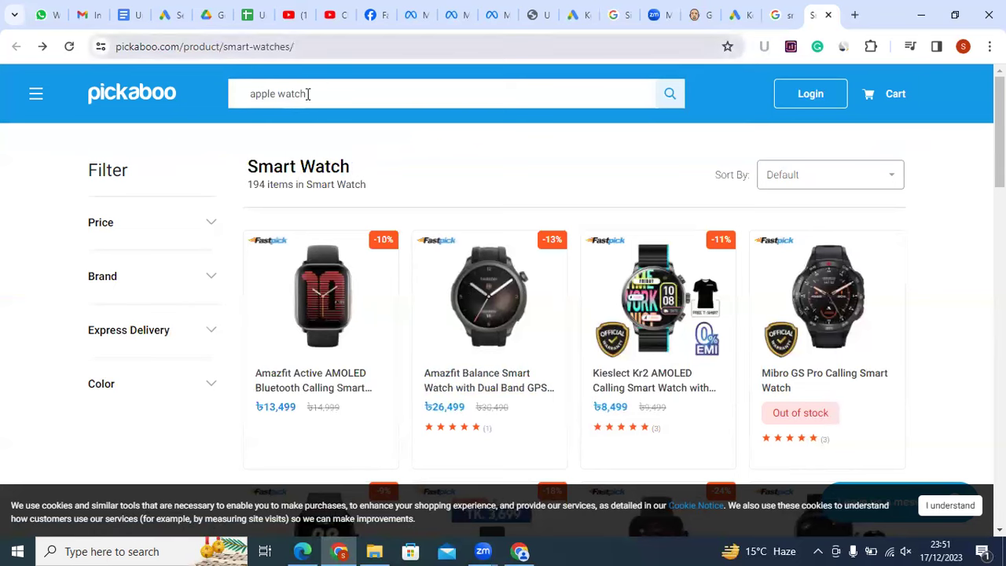
pyautogui.click(205, 46)
pyautogui.click(394, 151)
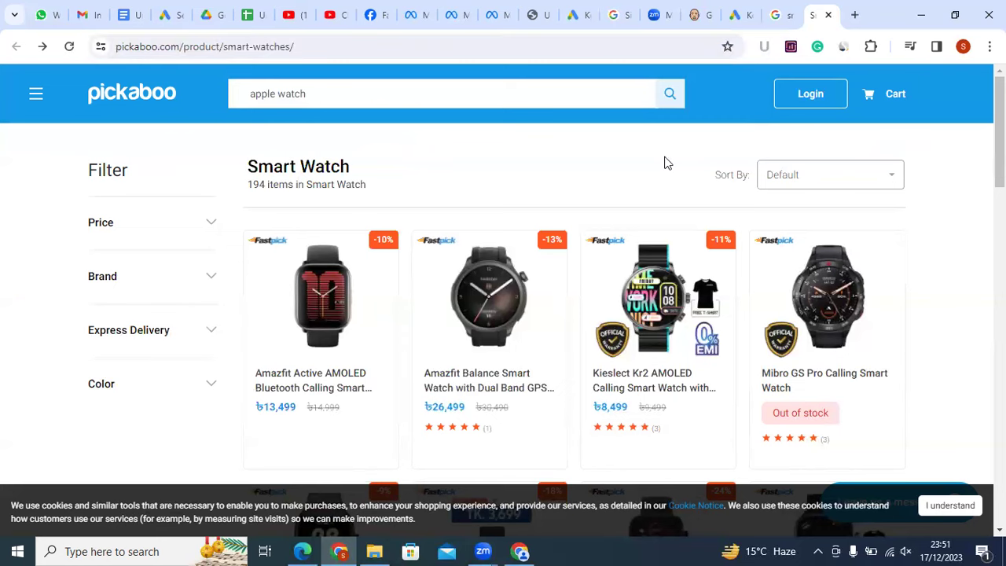
# Browse Pickaboo's category menu, viewing the subcategories of Electronics & Appliances and Mobile Accessories
pyautogui.click(35, 97)
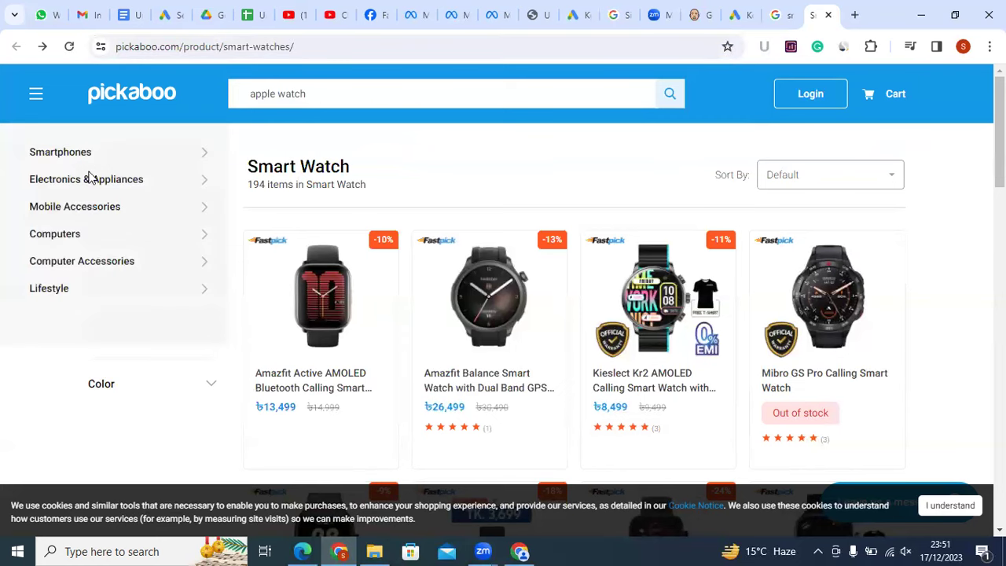
pyautogui.moveTo(78, 271)
pyautogui.moveTo(213, 180)
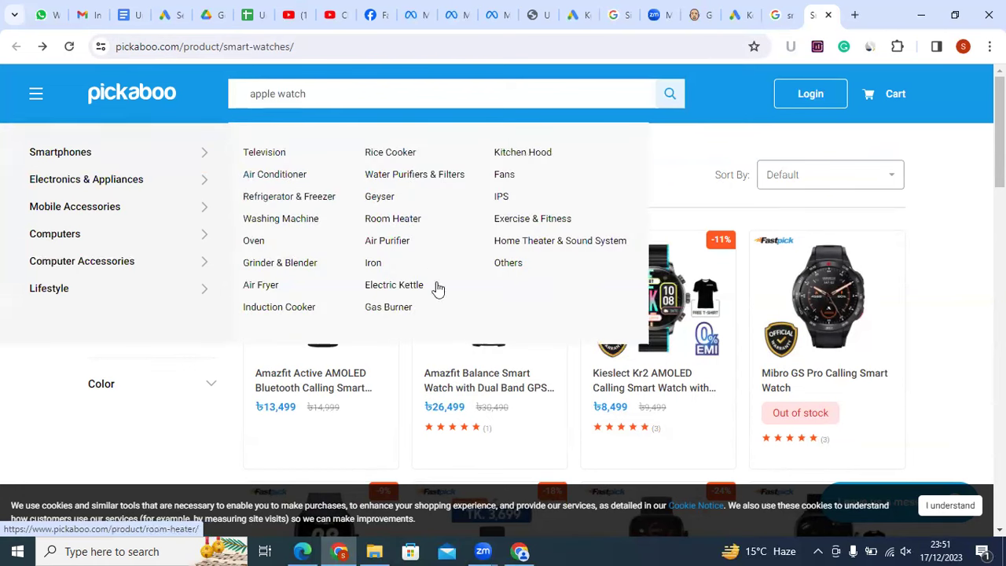
pyautogui.moveTo(141, 224)
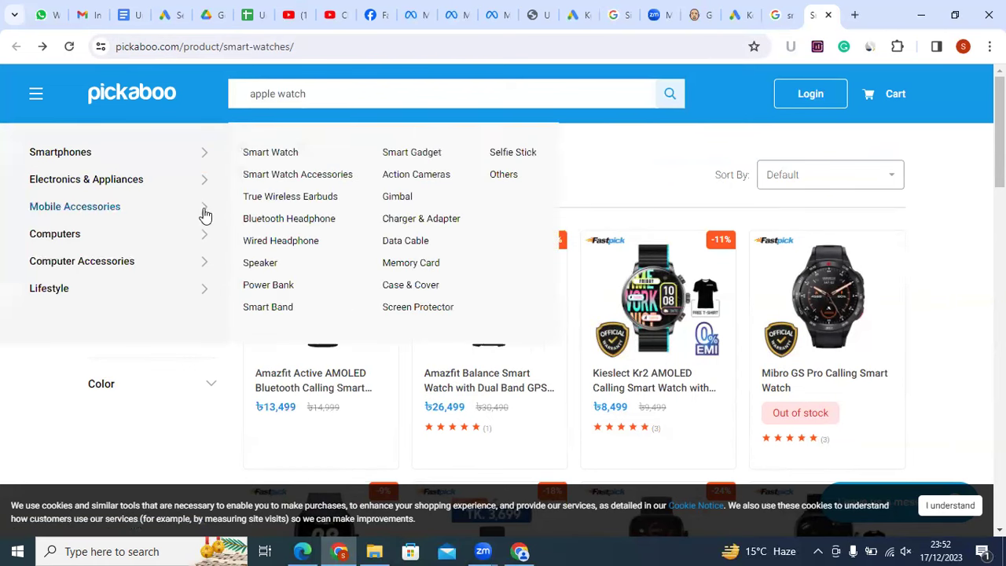
pyautogui.moveTo(165, 184)
pyautogui.moveTo(197, 292)
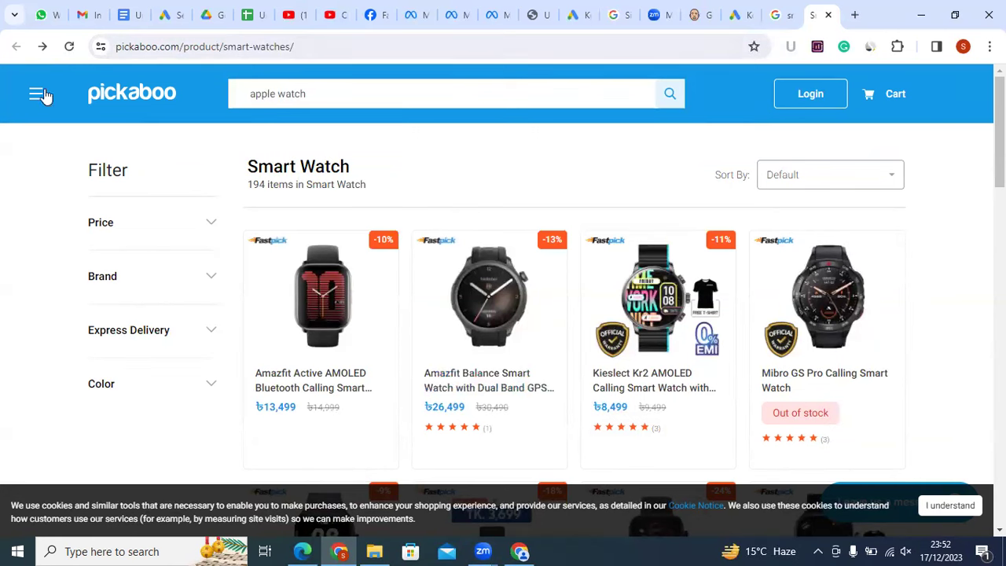
# Highlight the full web address of the Pickaboo smart watches page to examine it
pyautogui.click(138, 47)
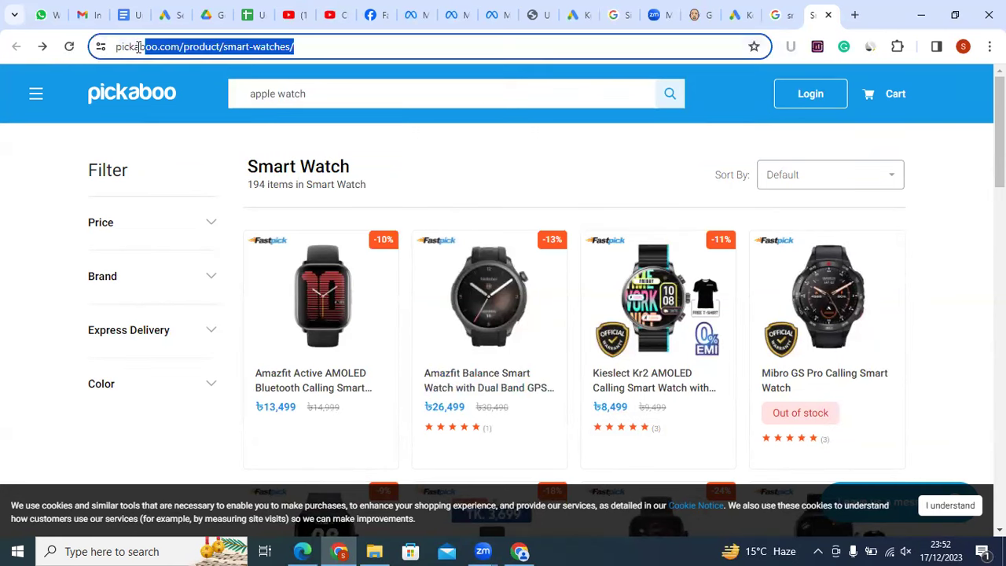
pyautogui.click(222, 41)
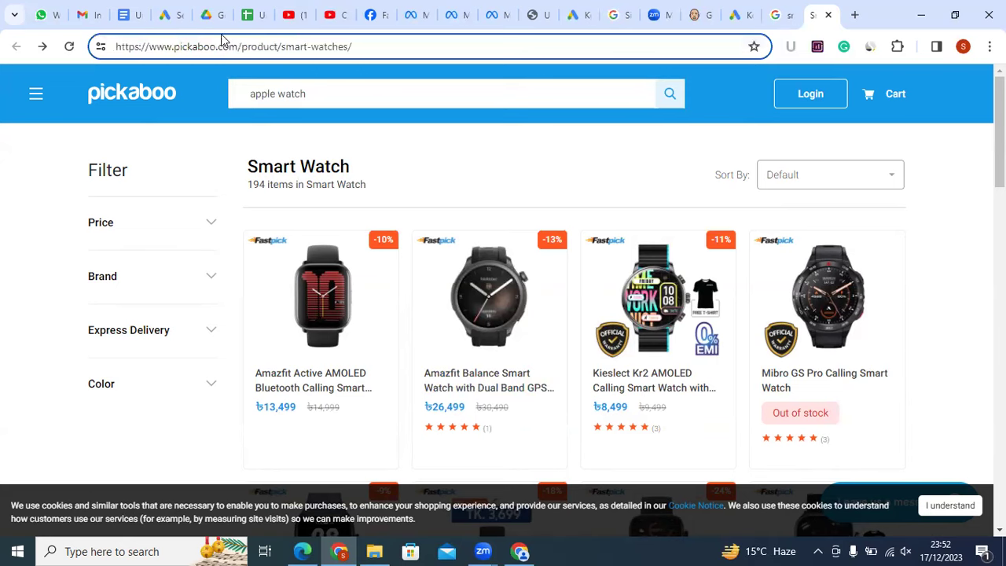
pyautogui.tripleClick(114, 46)
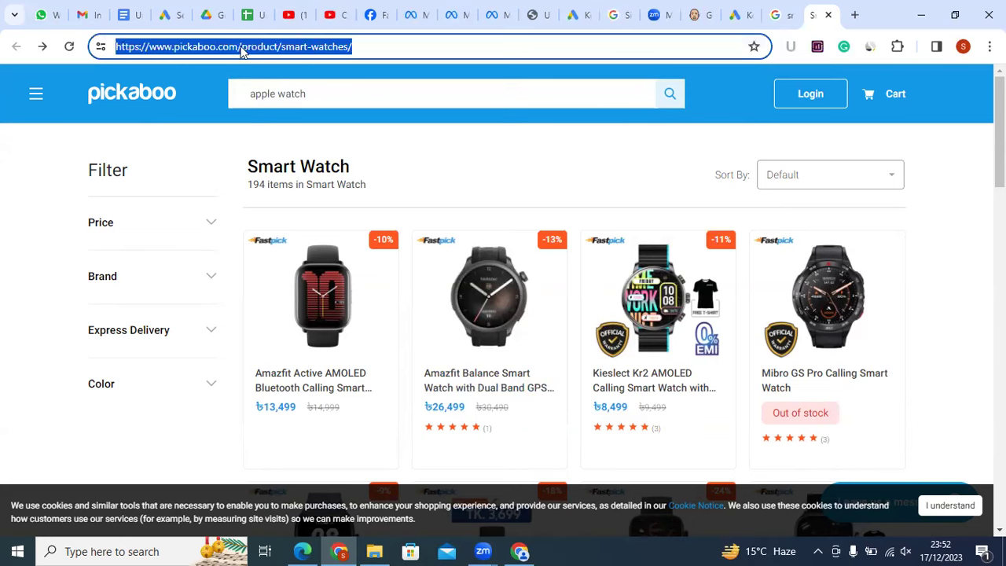
pyautogui.press('End')
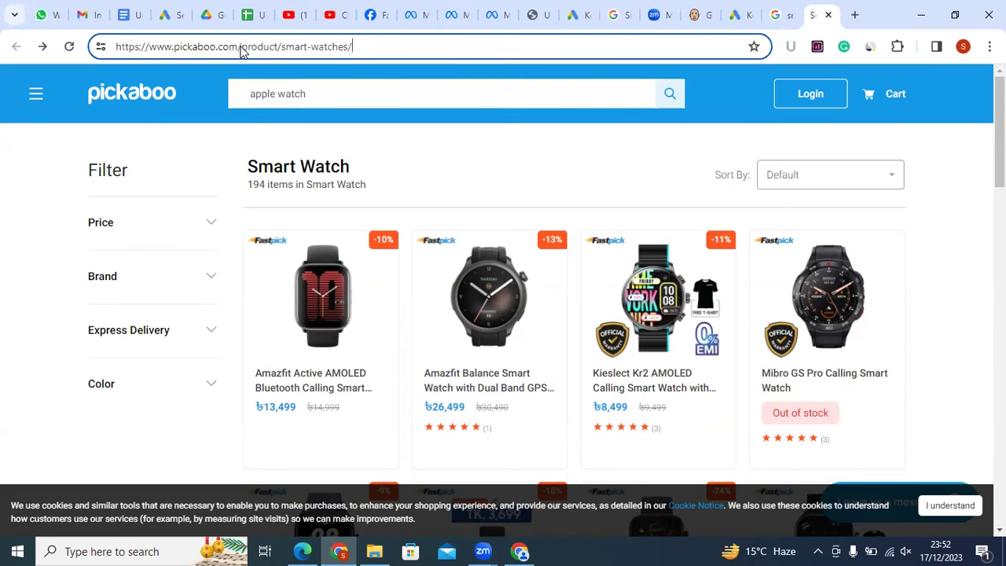
pyautogui.tripleClick(119, 46)
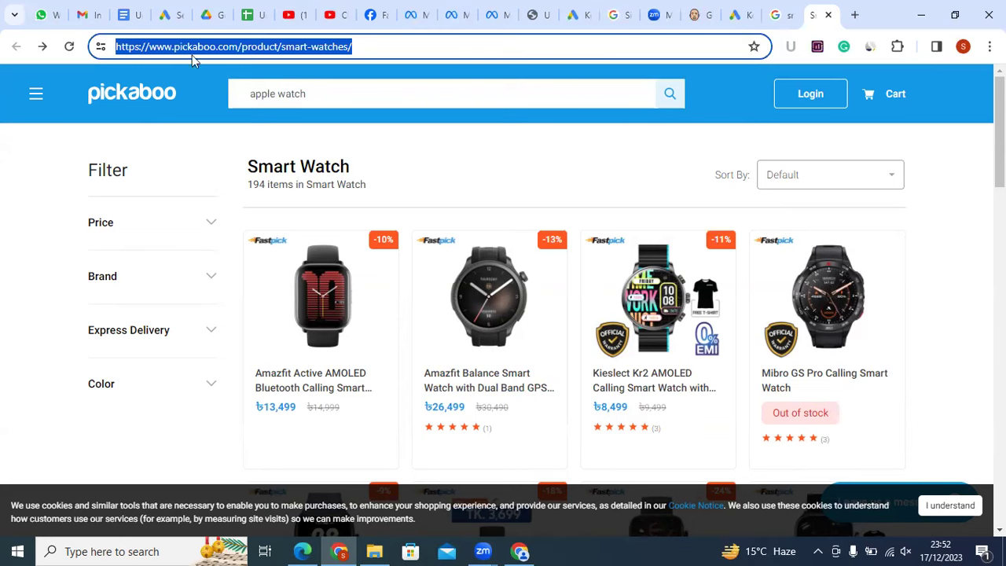
pyautogui.press('End')
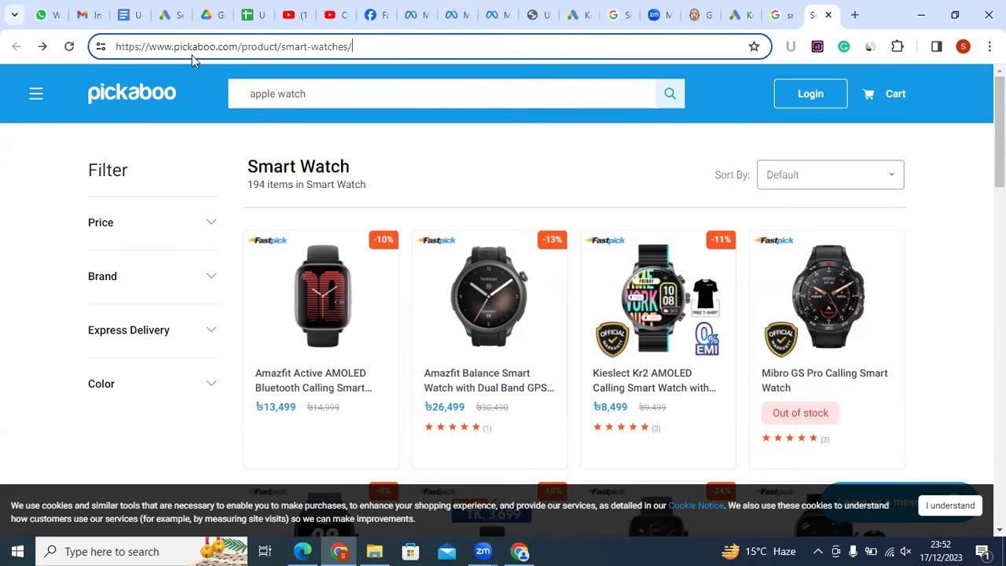
pyautogui.tripleClick(115, 48)
pyautogui.hotkey('shift', 'Home')
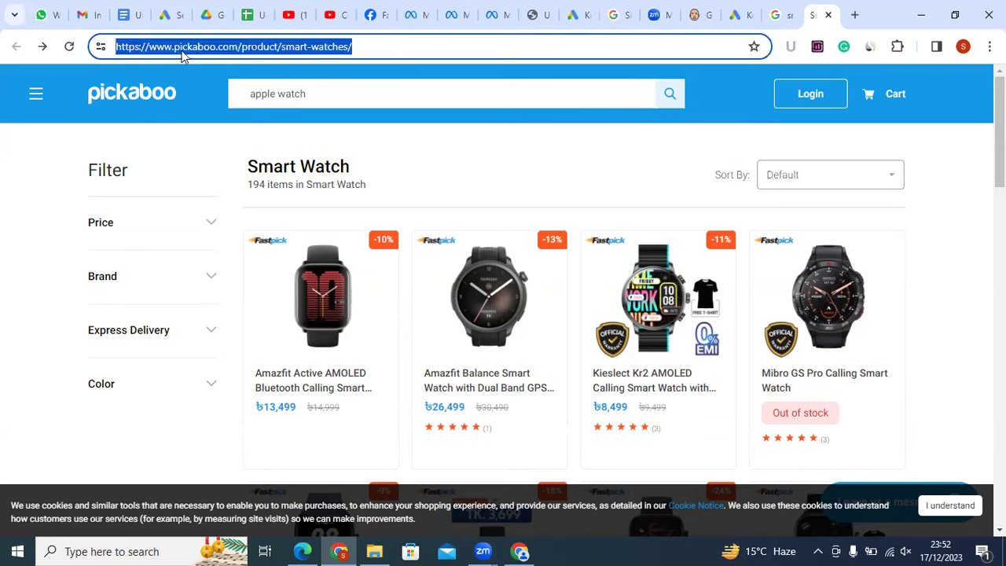
pyautogui.press('End')
pyautogui.hotkey('ctrl', 'a')
pyautogui.press('End')
pyautogui.moveTo(352, 46); pyautogui.dragTo(116, 45)
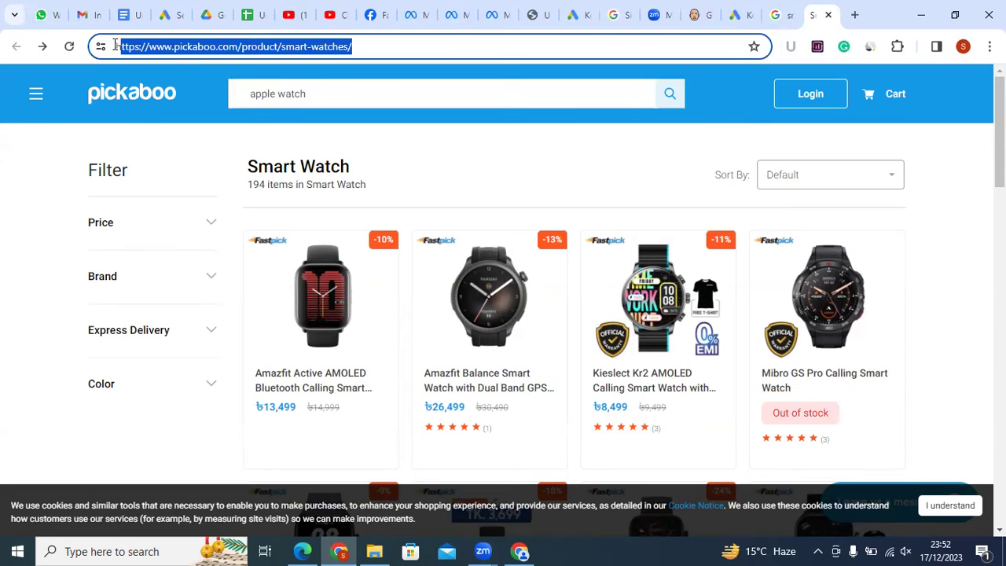
pyautogui.click(197, 46)
# Highlight the "product/smart-watches/" part of the address, extending the selection backwards from its end
pyautogui.moveTo(353, 46); pyautogui.dragTo(250, 48)
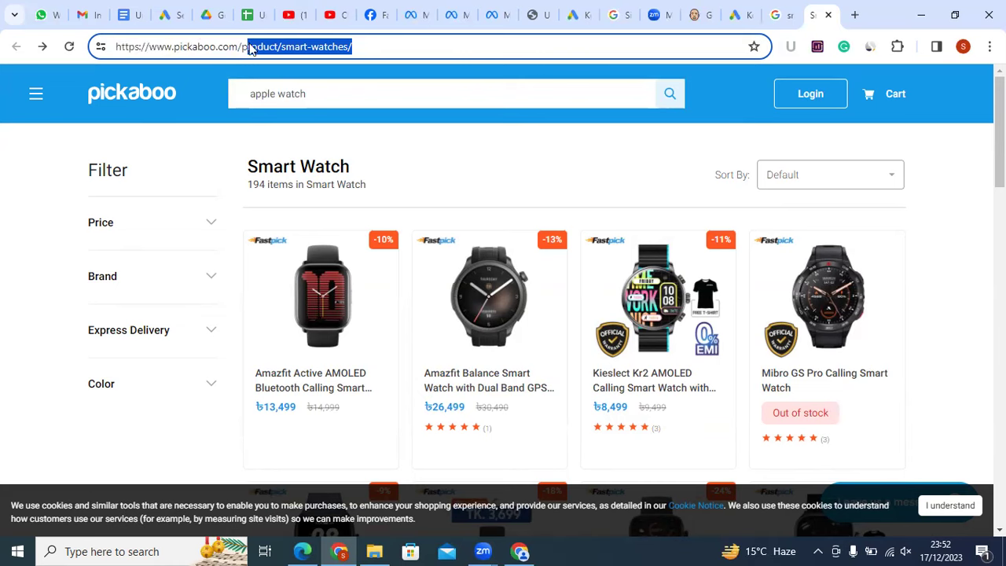
pyautogui.press('Right')
pyautogui.hotkey('shift', 'Left')
pyautogui.hotkey('shift', 'Left')
pyautogui.hotkey('shift', 'Left')
pyautogui.hotkey('shift', 'Left')
pyautogui.hotkey('shift', 'Left')
pyautogui.hotkey('shift', 'Left')
pyautogui.hotkey('shift', 'Left')
pyautogui.hotkey('shift', 'Left')
pyautogui.hotkey('shift', 'Left')
pyautogui.hotkey('shift', 'Left')
pyautogui.hotkey('shift', 'Left')
pyautogui.hotkey('shift', 'Left')
pyautogui.hotkey('shift', 'Left')
pyautogui.hotkey('shift', 'Left')
pyautogui.hotkey('shift', 'Left')
pyautogui.hotkey('shift', 'Left')
pyautogui.hotkey('shift', 'Left')
pyautogui.hotkey('shift', 'Left')
pyautogui.hotkey('shift', 'Left')
pyautogui.hotkey('shift', 'Left')
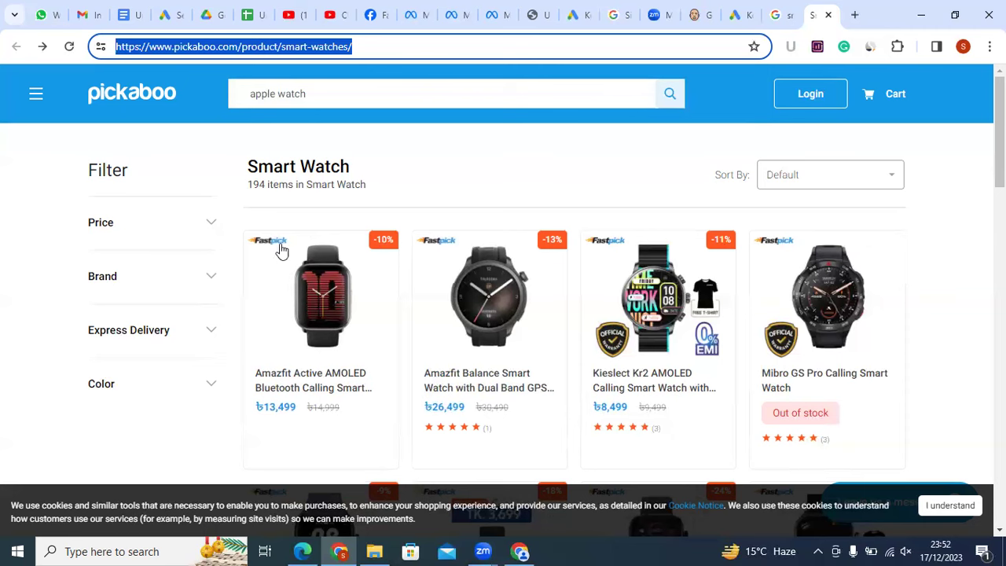
# Examine the page's "Smart Watch" heading and the item count line beneath it, highlighting both
pyautogui.scroll(-2, 488, 275)
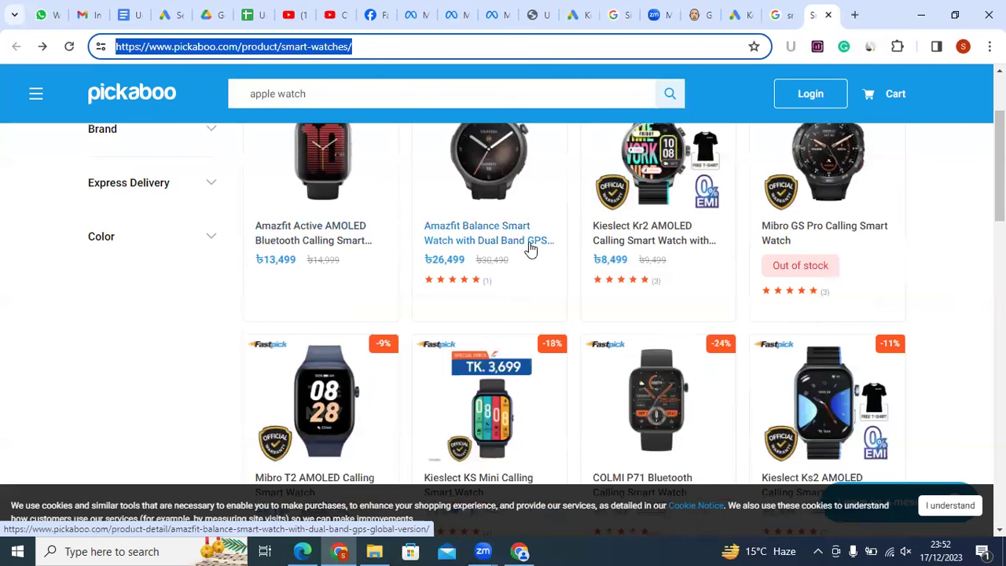
pyautogui.scroll(2, 530, 248)
pyautogui.click(358, 167)
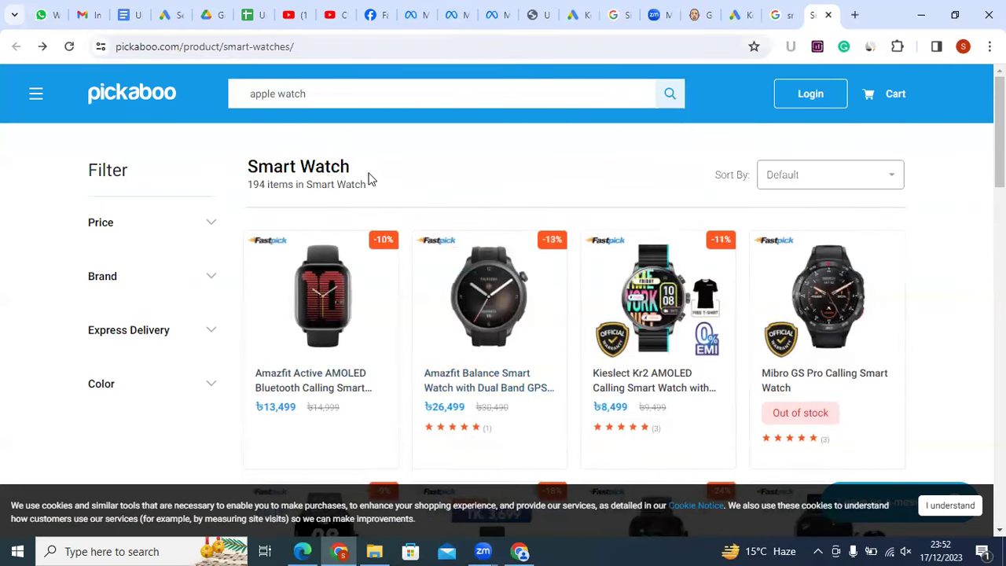
pyautogui.moveTo(351, 167); pyautogui.dragTo(261, 166)
pyautogui.click(350, 163)
pyautogui.moveTo(247, 168); pyautogui.dragTo(372, 174)
pyautogui.moveTo(253, 183); pyautogui.dragTo(365, 189)
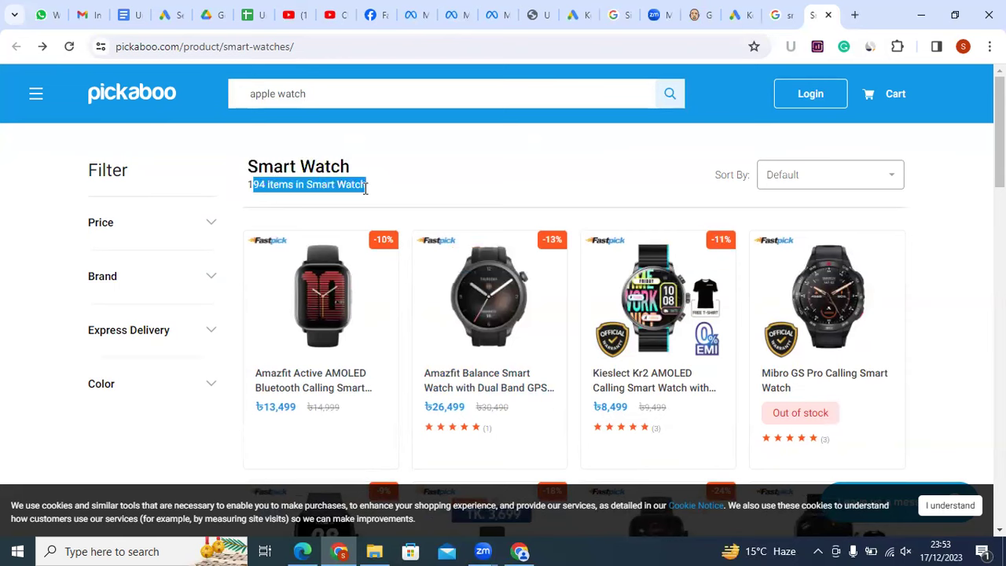
# Copy the full web address of the Pickaboo smart watches page
pyautogui.click(340, 167)
pyautogui.click(202, 45)
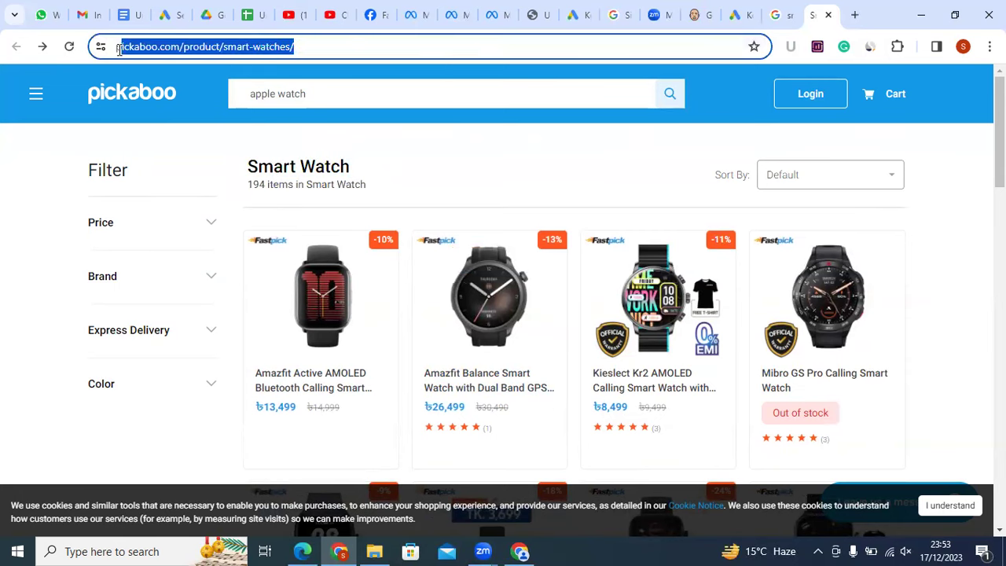
pyautogui.click(203, 46)
pyautogui.moveTo(354, 46); pyautogui.dragTo(110, 46)
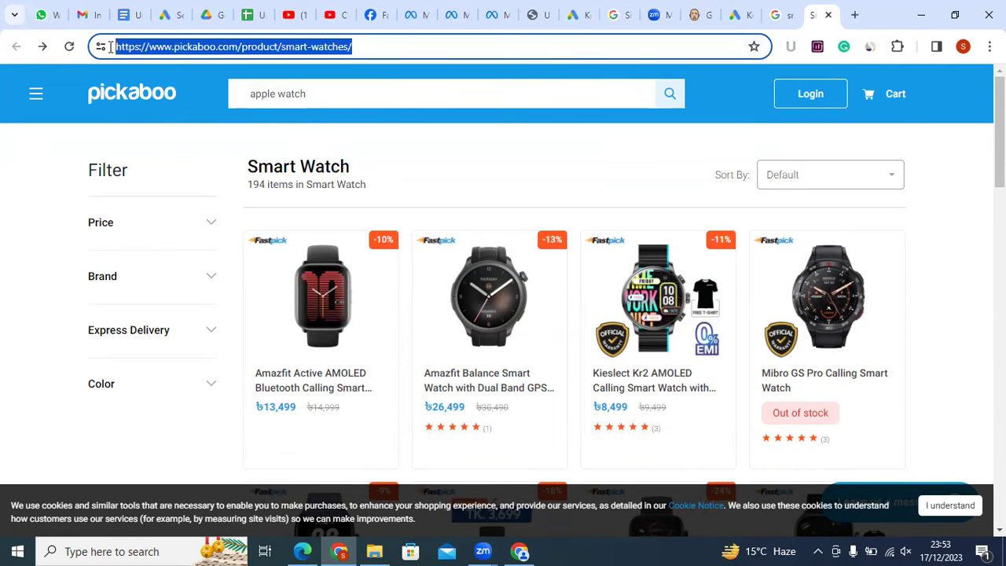
pyautogui.rightClick(260, 61)
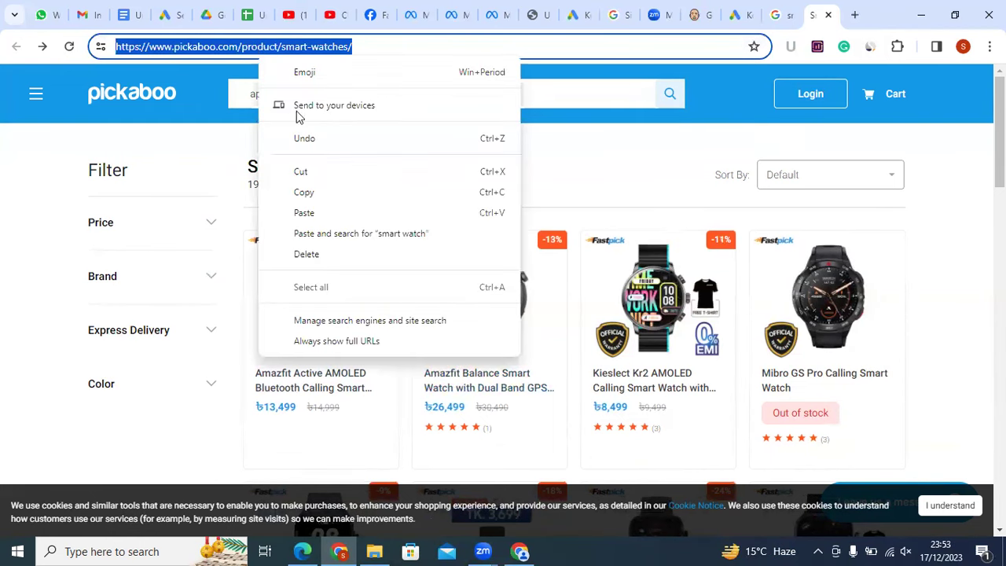
pyautogui.click(304, 191)
pyautogui.click(342, 159)
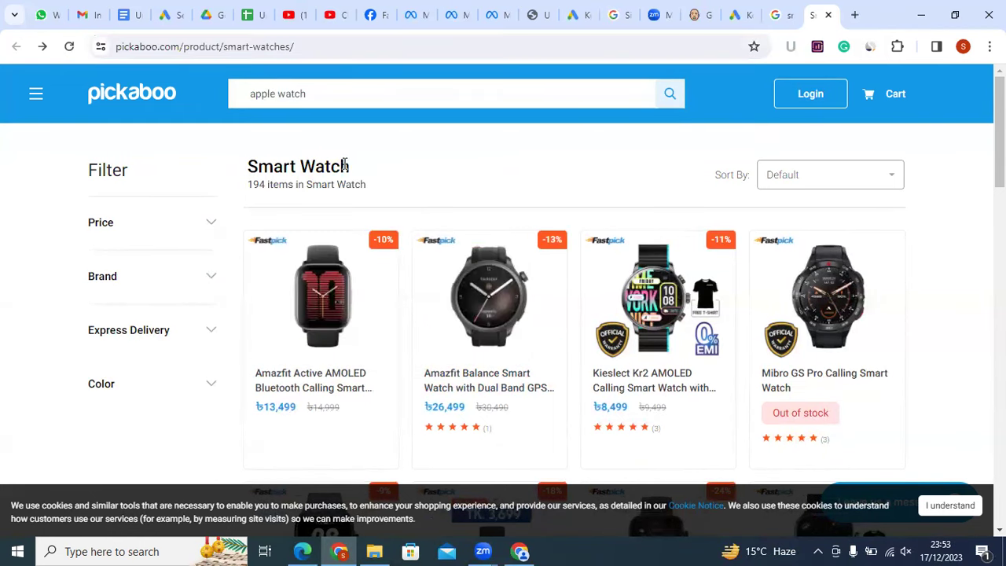
# Copy the "Smart Watch" heading text above the product listing
pyautogui.moveTo(350, 166); pyautogui.dragTo(246, 166)
pyautogui.rightClick(272, 174)
pyautogui.click(307, 182)
# Copy the search term "apple watch" from Pickaboo's search box
pyautogui.moveTo(331, 101); pyautogui.dragTo(249, 93)
pyautogui.rightClick(264, 94)
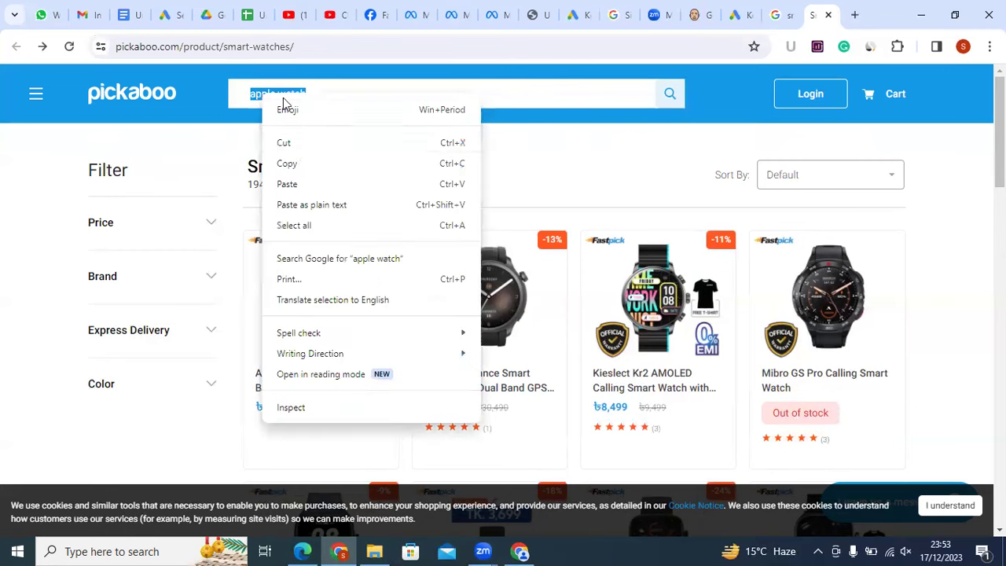
pyautogui.click(287, 162)
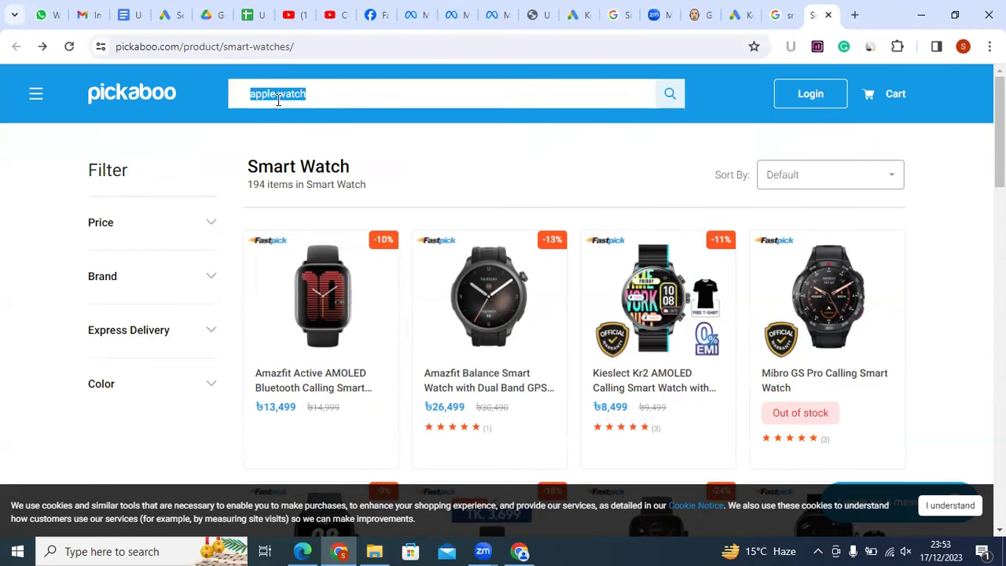
# In Keyword Planner's Discover new keywords form, replace the "smart watch" keyword with the copied term "apple watch"
pyautogui.click(737, 14)
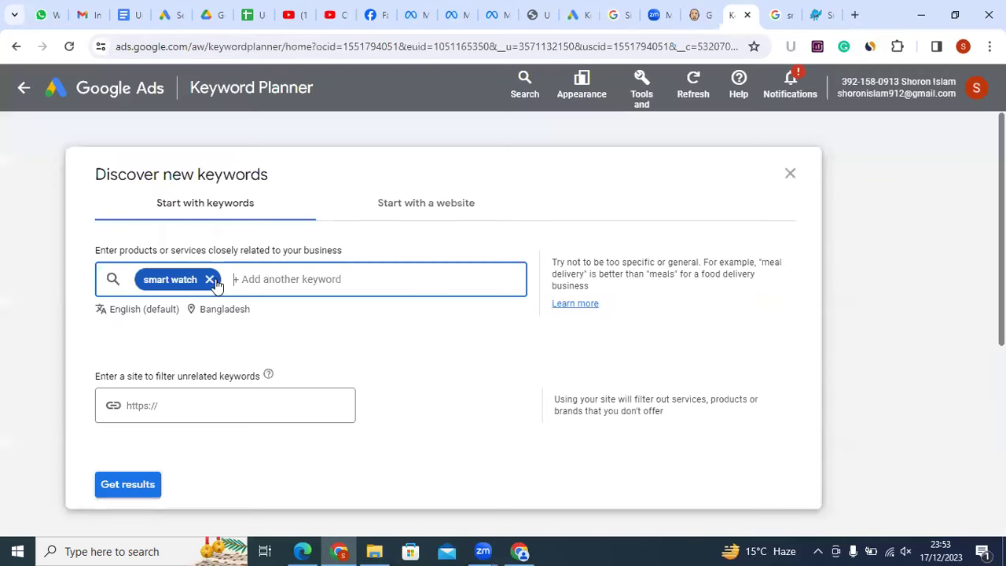
pyautogui.click(209, 279)
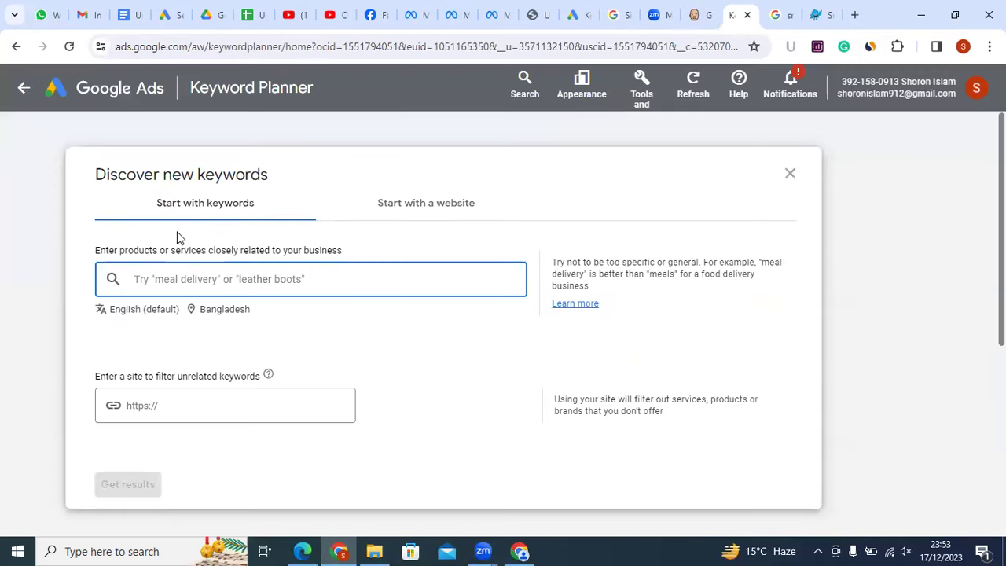
pyautogui.hotkey('ctrl', 'v')
pyautogui.press('Return')
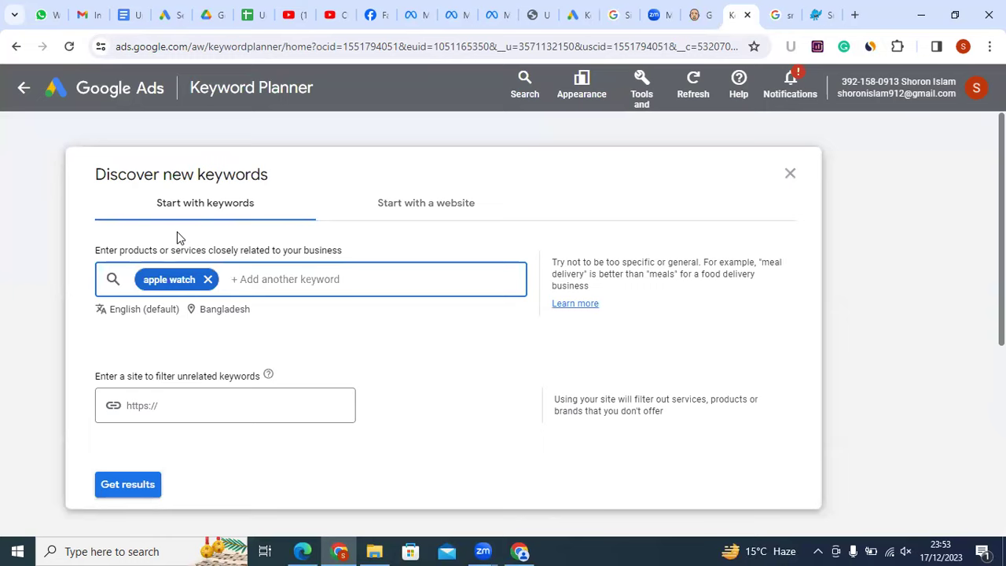
# Get keyword ideas for "apple watch" and set the targeted location to United States only
pyautogui.click(138, 486)
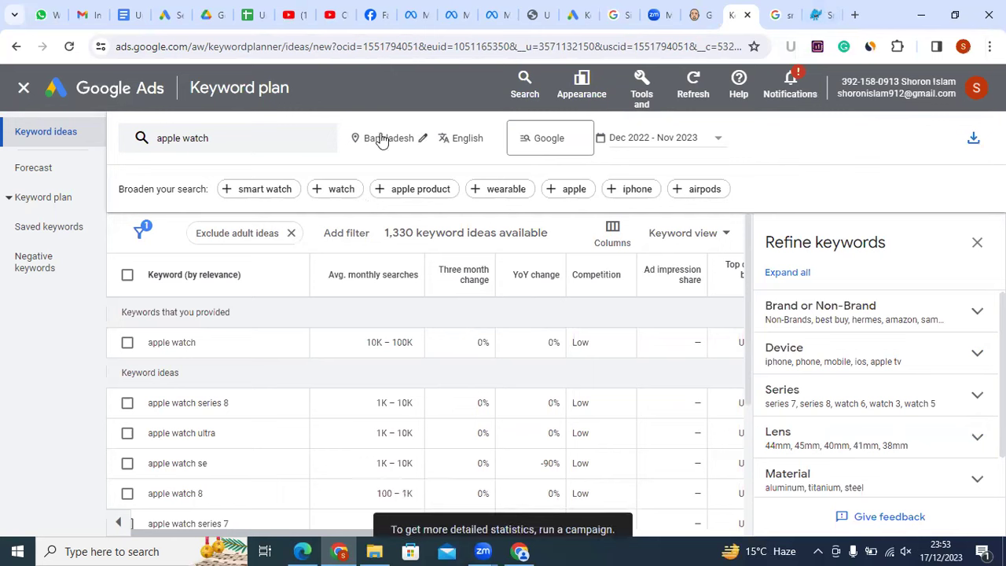
pyautogui.click(423, 140)
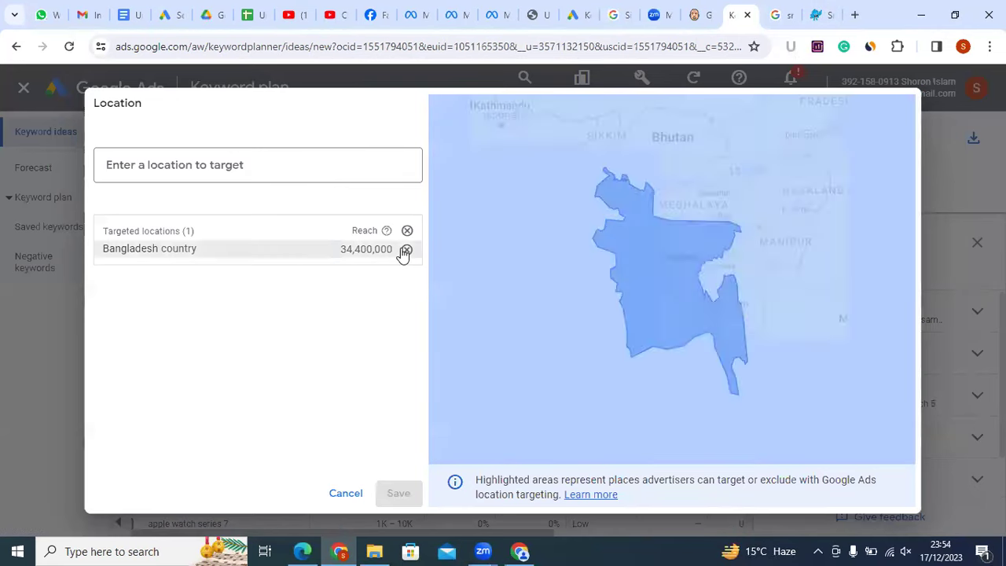
pyautogui.click(406, 249)
pyautogui.click(217, 158)
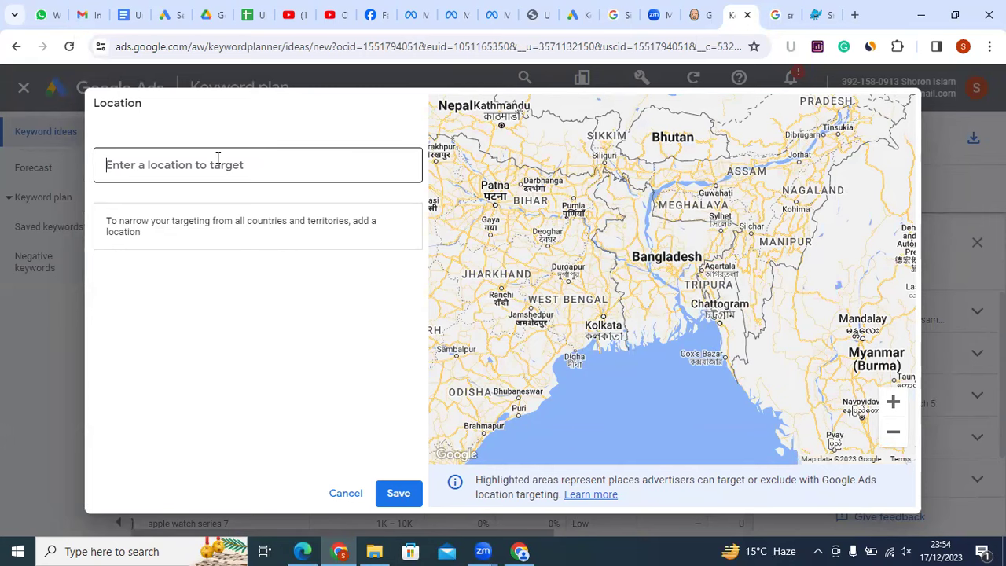
pyautogui.write('united')
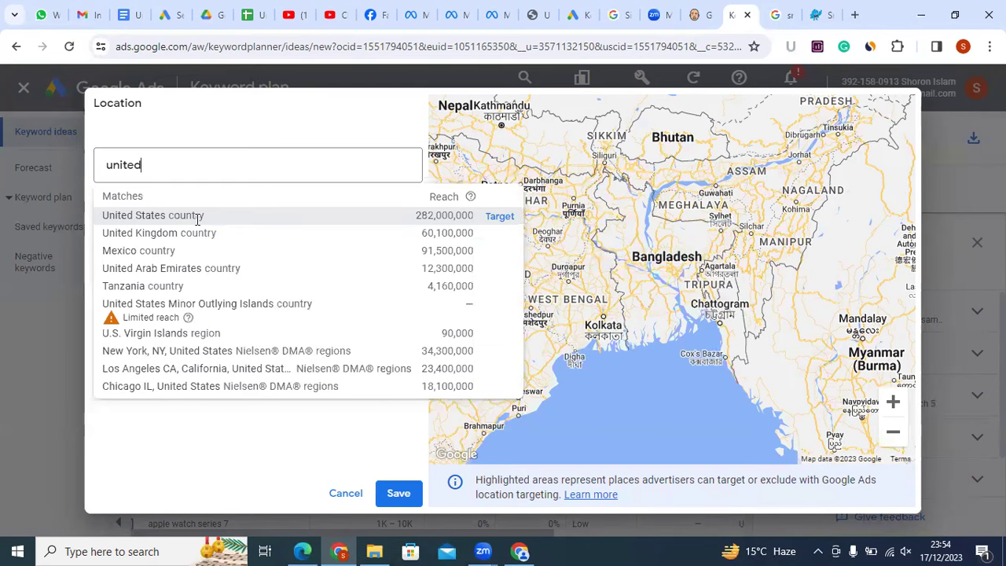
pyautogui.click(200, 216)
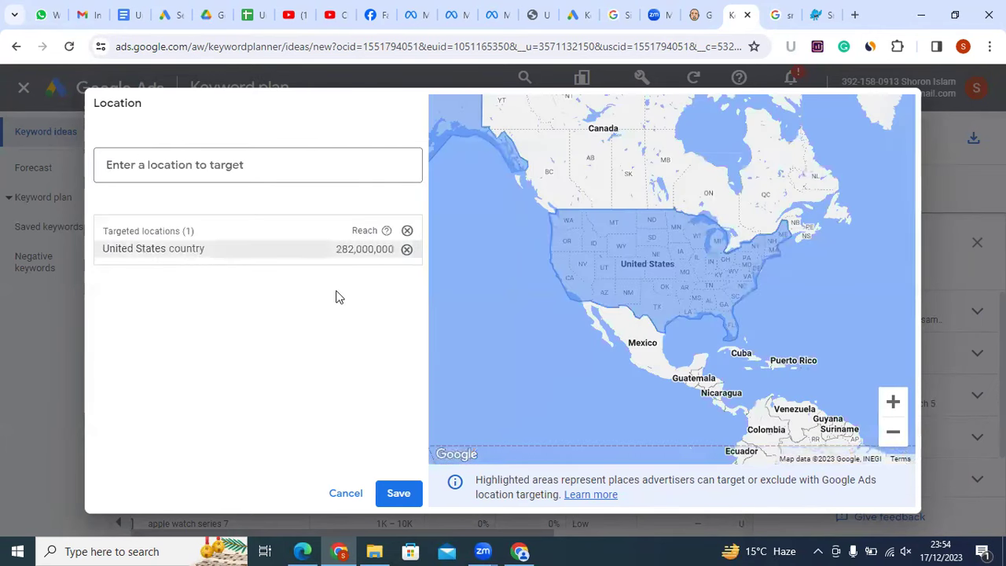
pyautogui.click(401, 491)
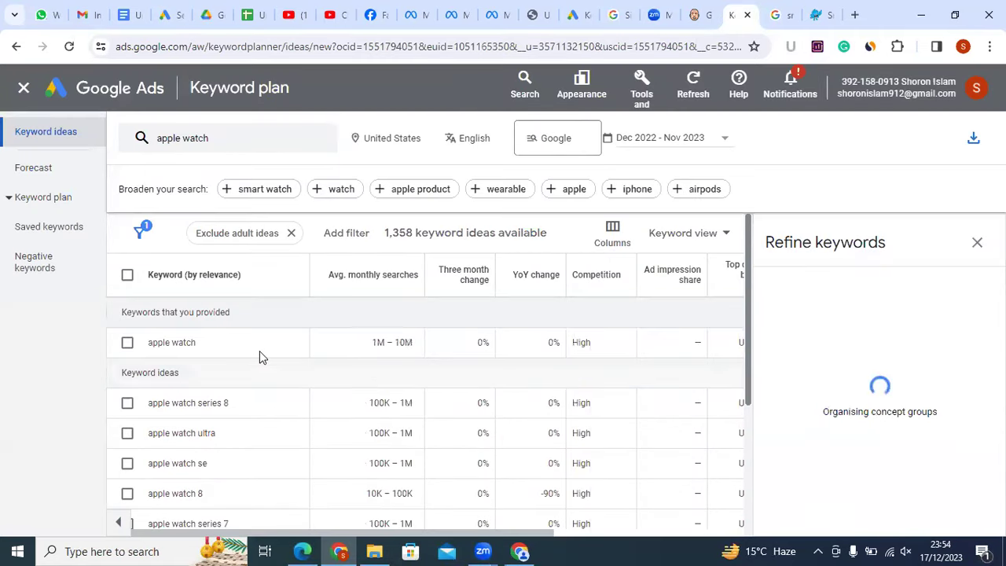
# Hide the Refine keywords suggestions and look through the apple watch keyword ideas with their search volumes and bids
pyautogui.click(978, 240)
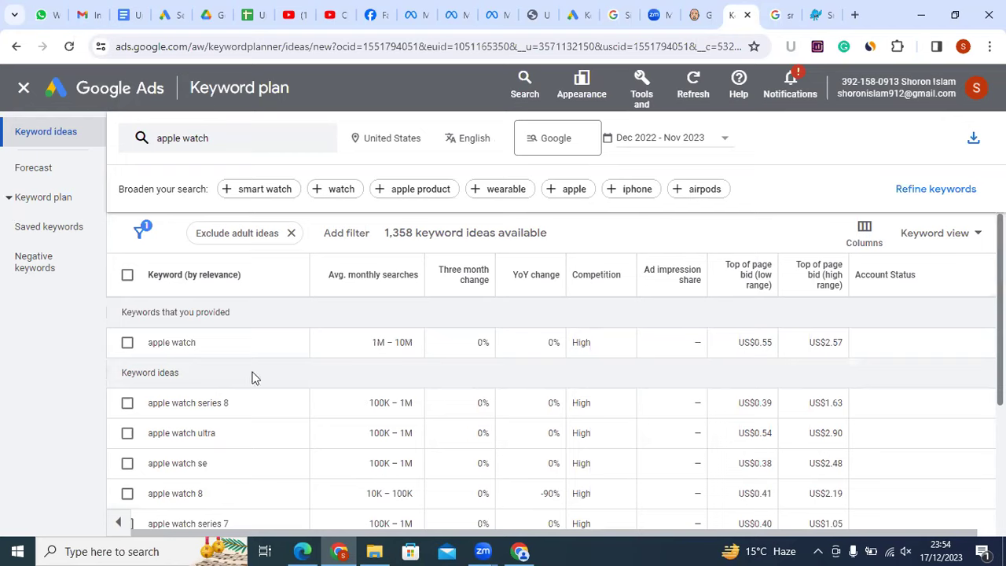
pyautogui.tripleClick(169, 346)
pyautogui.click(208, 350)
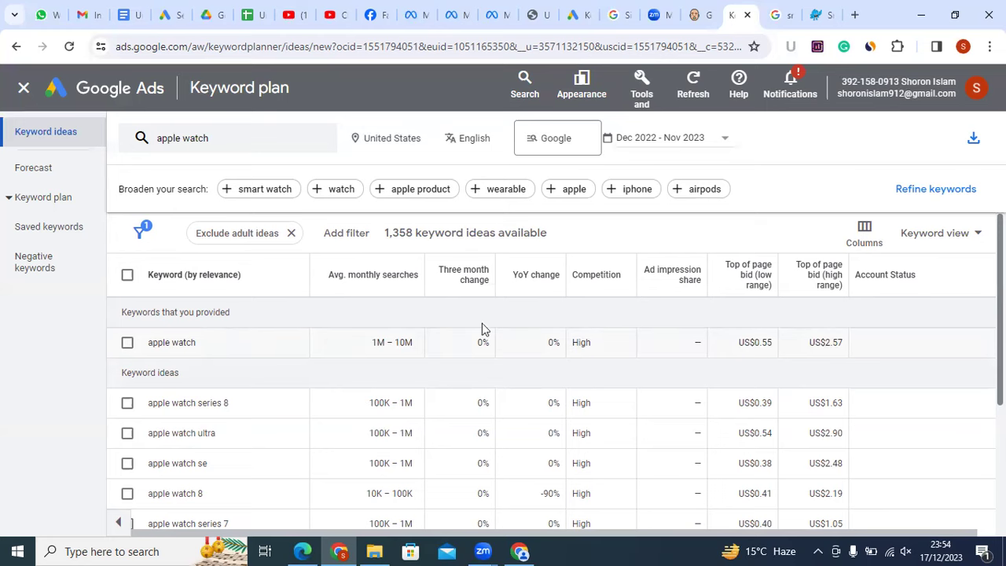
pyautogui.scroll(-1, 288, 415)
pyautogui.scroll(-2, 287, 415)
pyautogui.scroll(3, 288, 415)
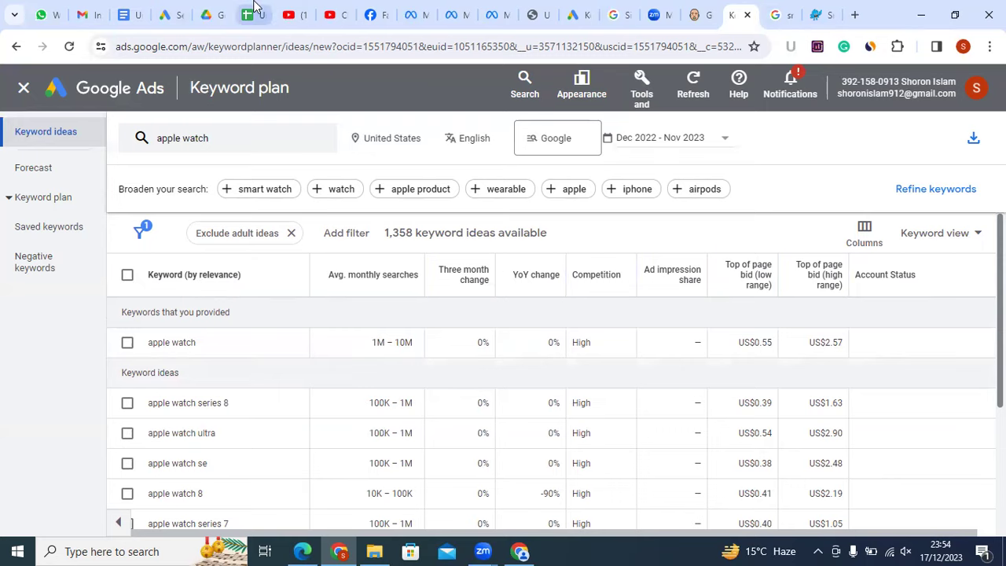
# Switch to the untitled Google Sheets spreadsheet and rename it "keyword reserch"
pyautogui.click(256, 9)
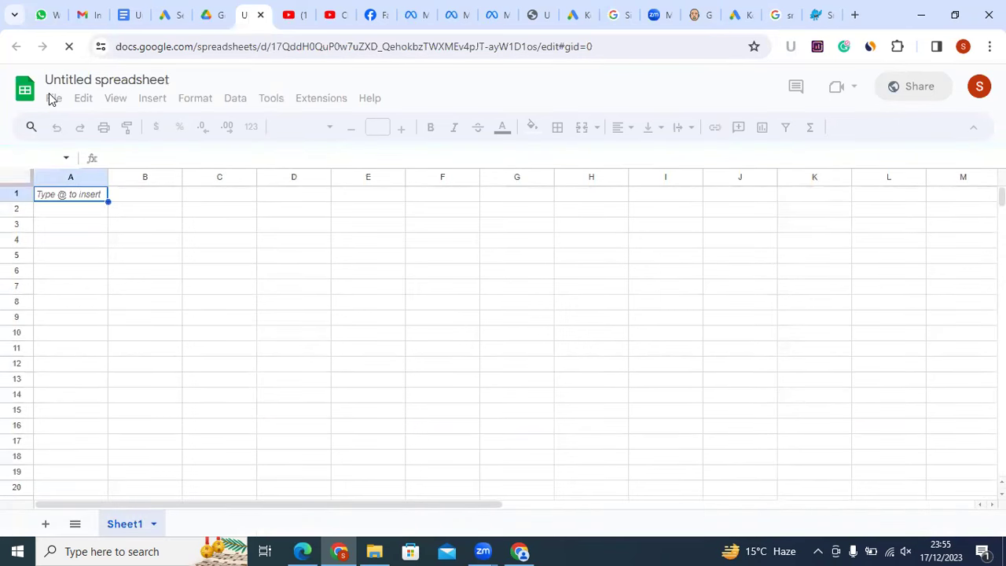
pyautogui.click(52, 98)
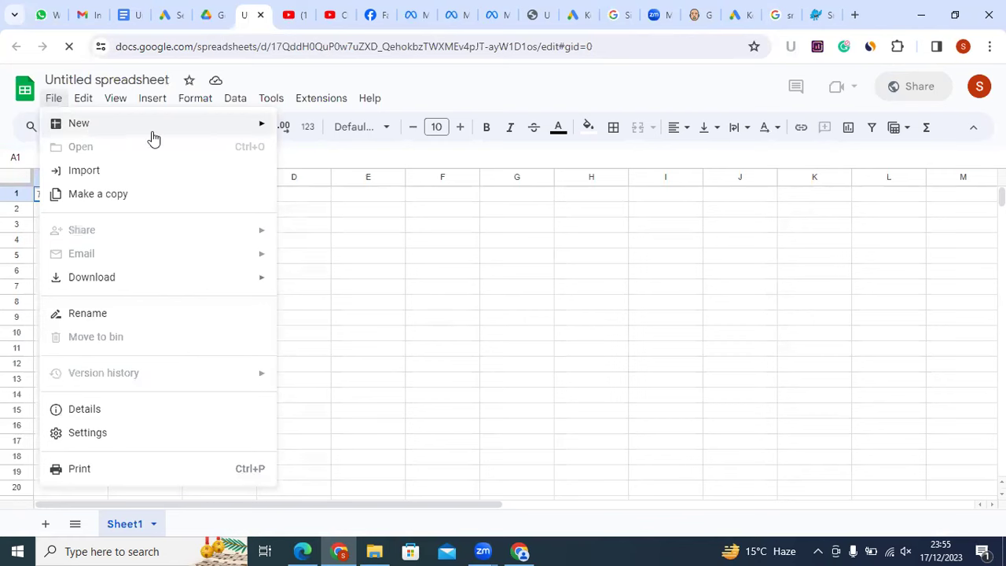
pyautogui.click(126, 80)
pyautogui.write('k')
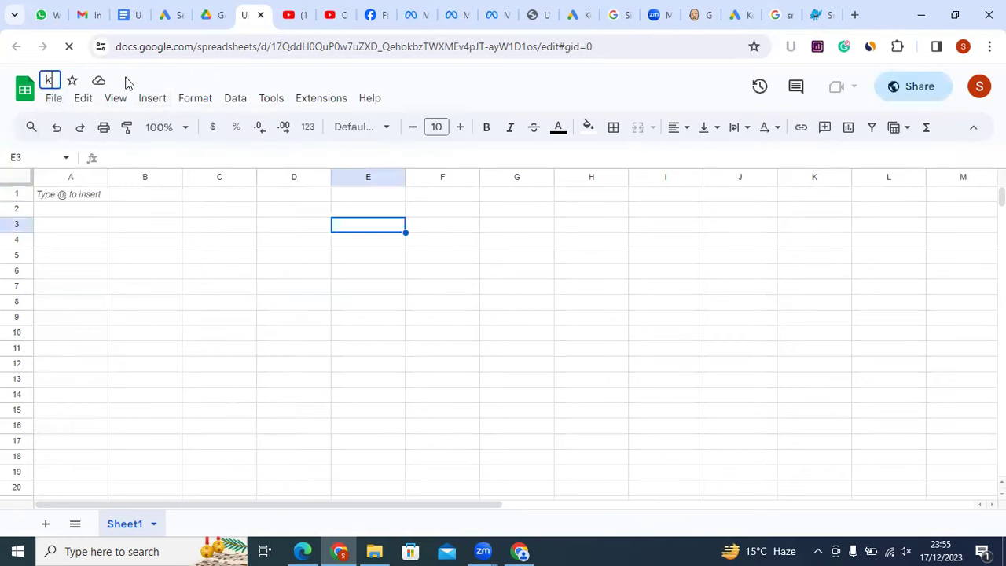
pyautogui.write('eyw')
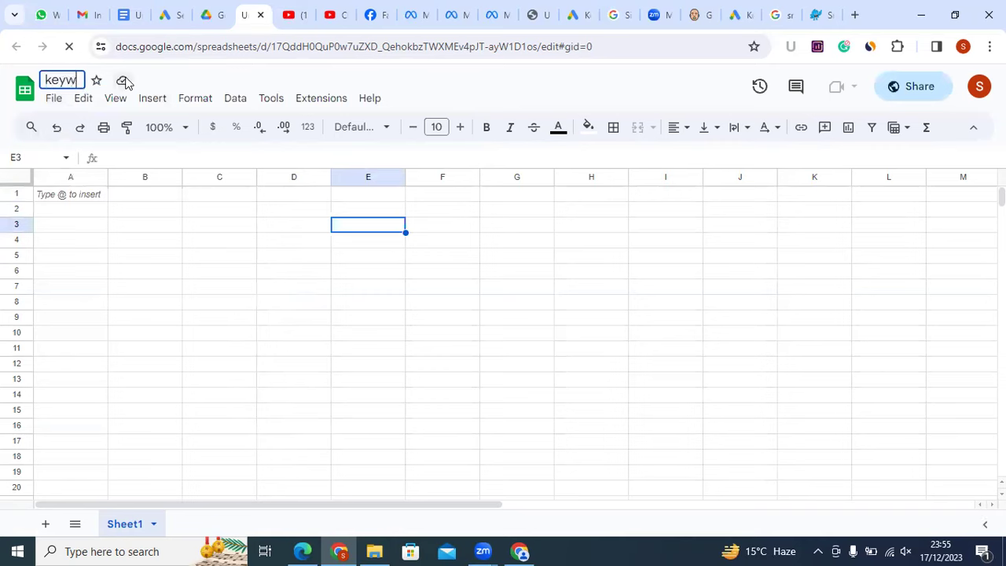
pyautogui.write('ord re')
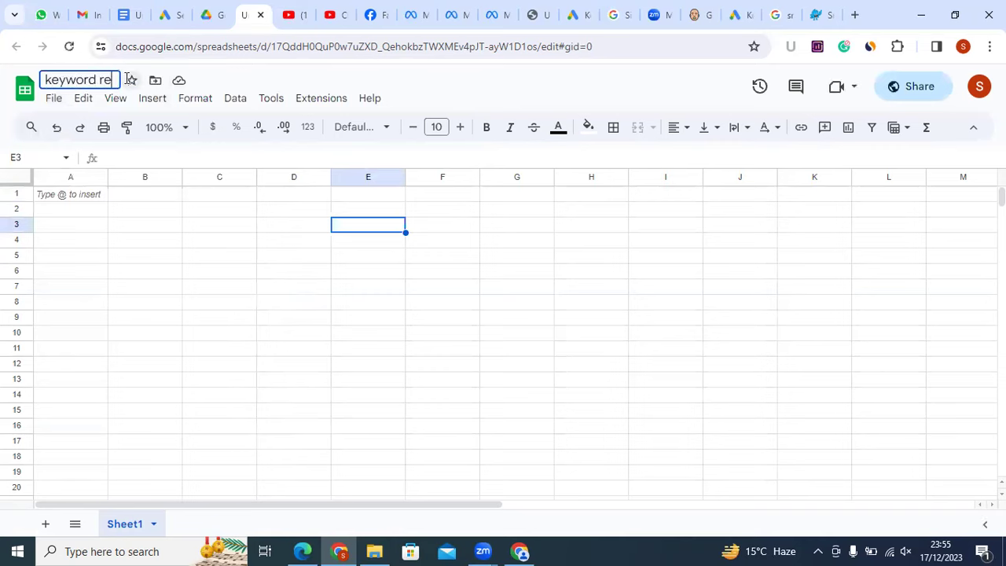
pyautogui.write('search')
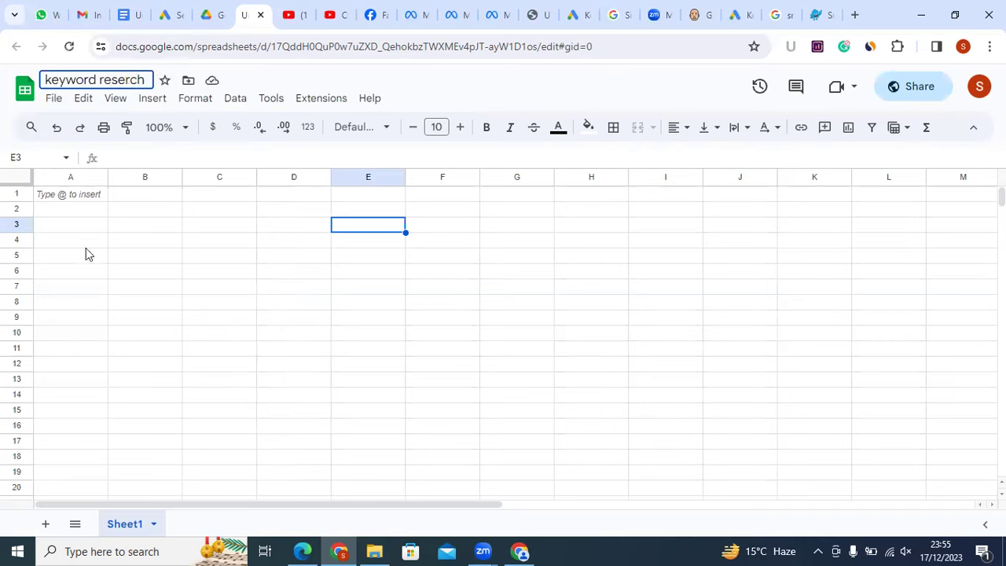
pyautogui.press('Return')
# Enter the header "Keyword" in cell A1 and widen column A slightly
pyautogui.click(95, 192)
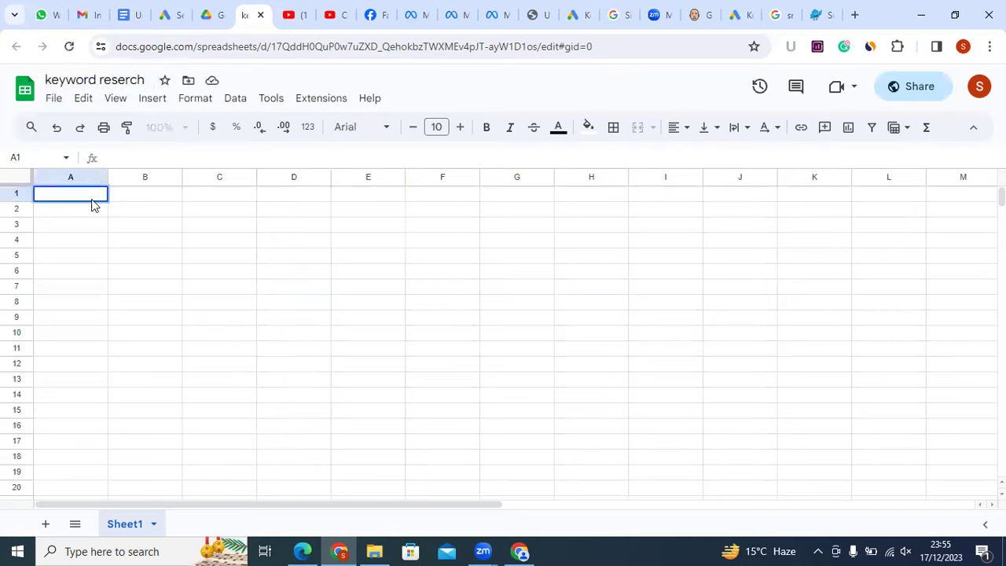
pyautogui.write('Keyword')
pyautogui.moveTo(107, 178); pyautogui.dragTo(134, 178)
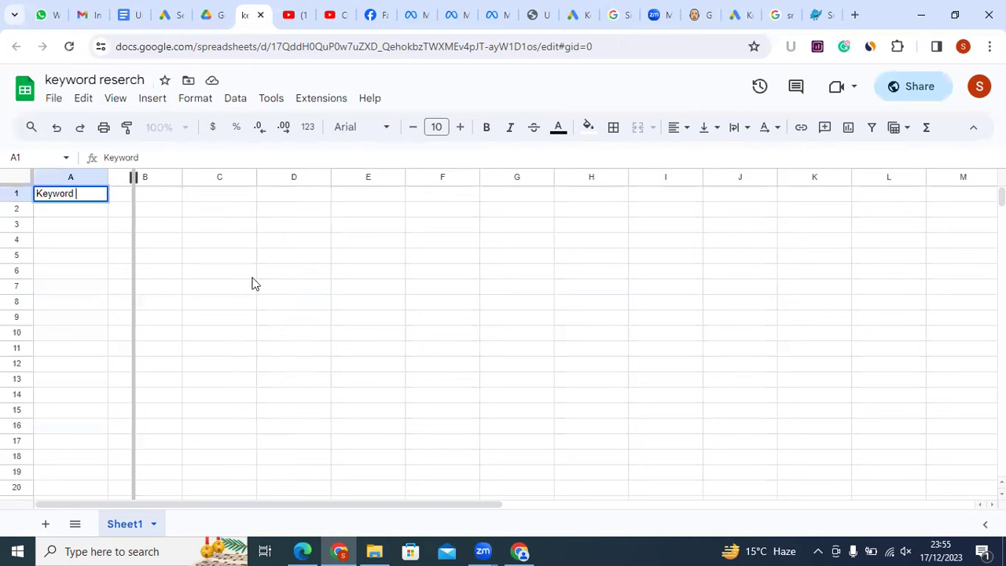
# Check the column headings in Keyword Planner and start the spreadsheet's B1 header with "Avg"
pyautogui.click(822, 14)
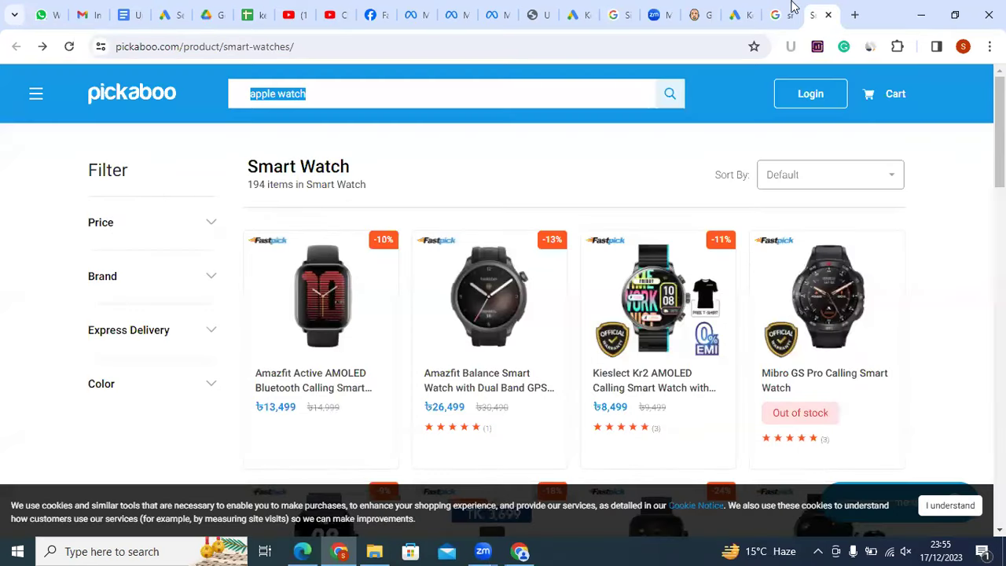
pyautogui.click(739, 14)
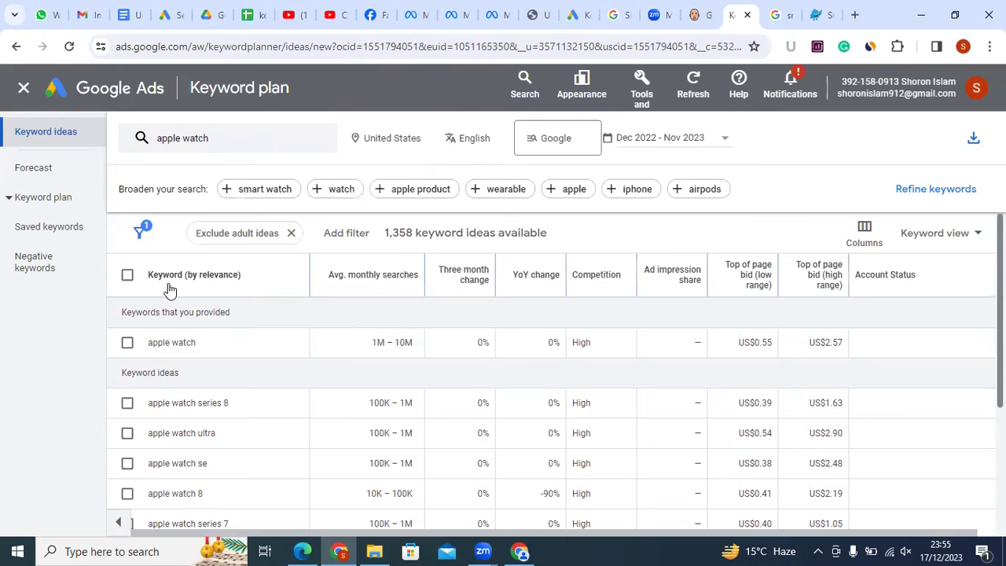
pyautogui.click(262, 10)
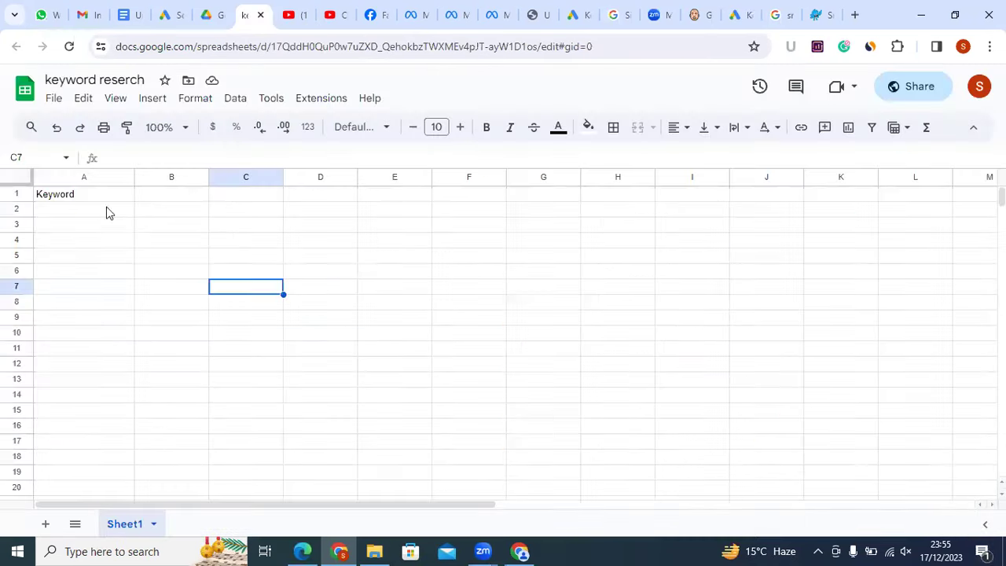
pyautogui.doubleClick(154, 197)
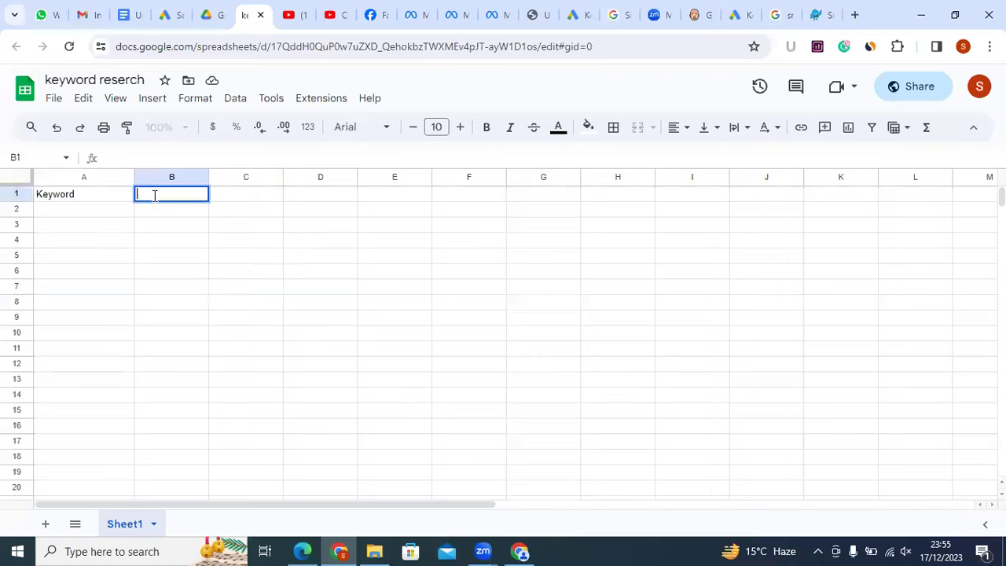
pyautogui.write('Avg')
# Place the Keyword Planner page directly beside the spreadsheet in the browser and sort the keyword ideas by average monthly searches, ascending
pyautogui.click(524, 8)
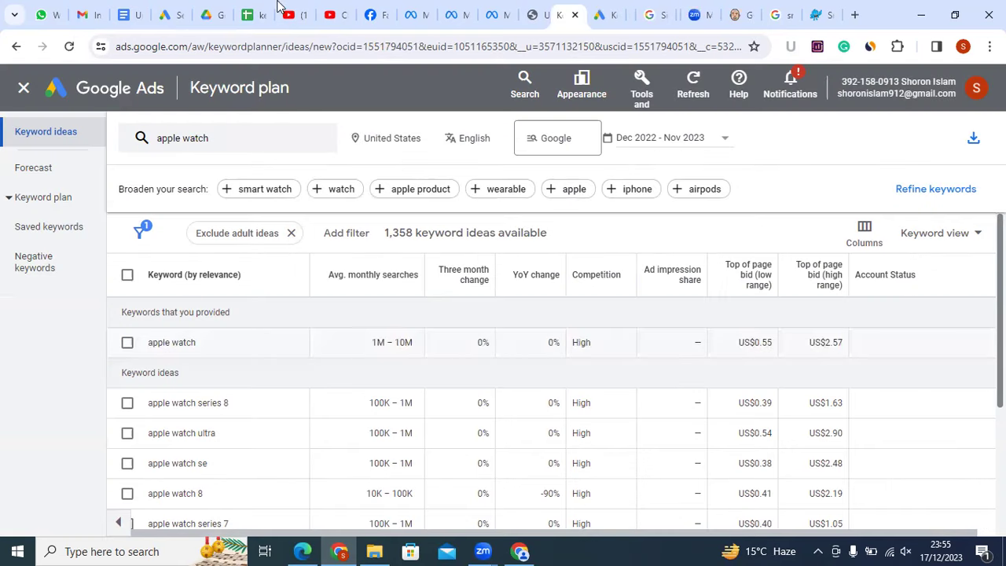
pyautogui.moveTo(558, 11); pyautogui.dragTo(280, 3)
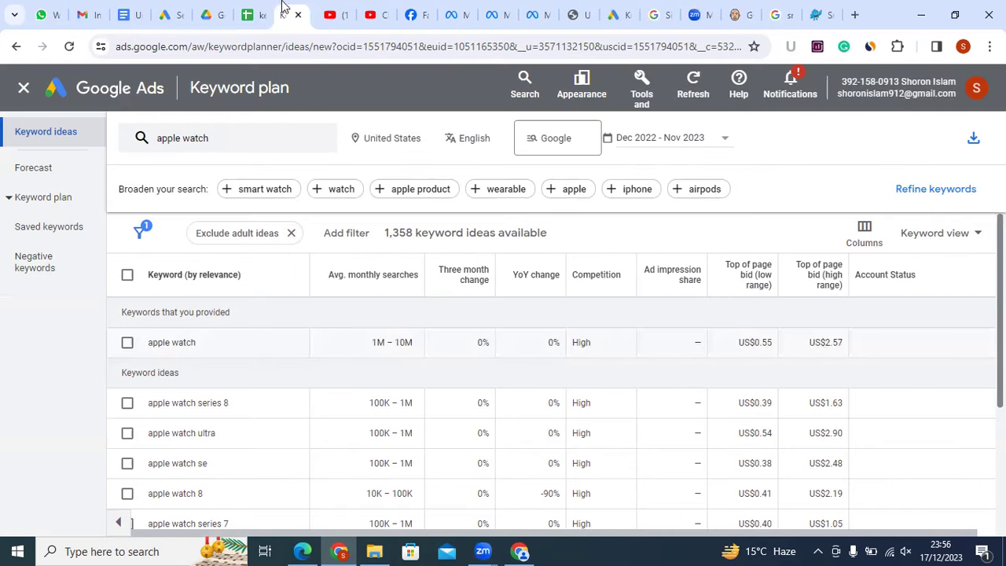
pyautogui.click(383, 276)
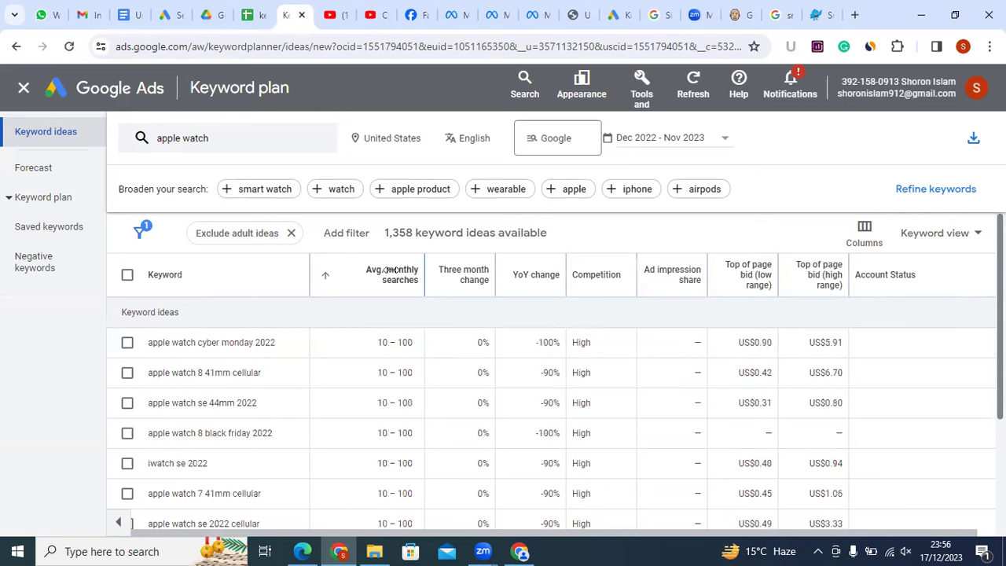
pyautogui.click(417, 281)
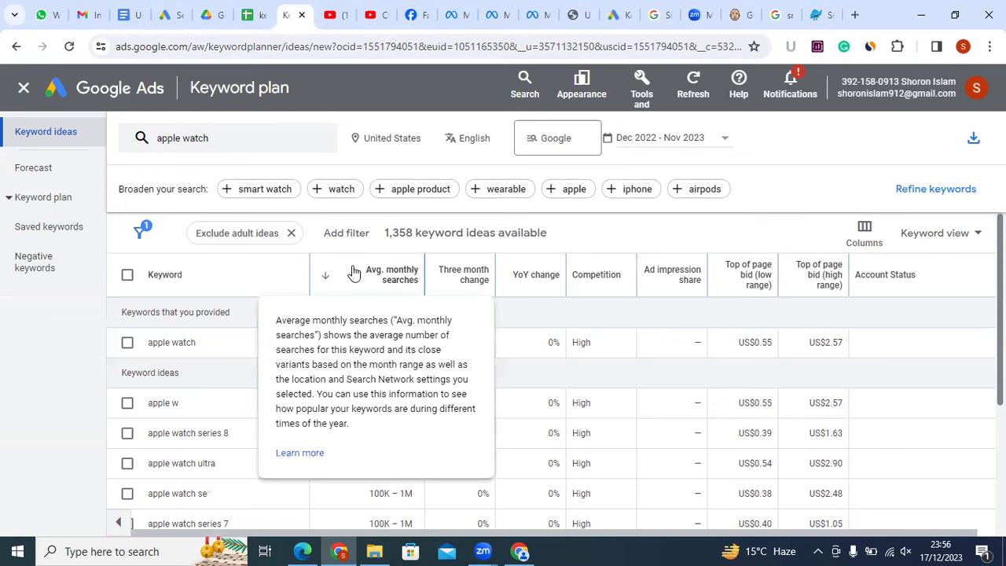
pyautogui.click(324, 274)
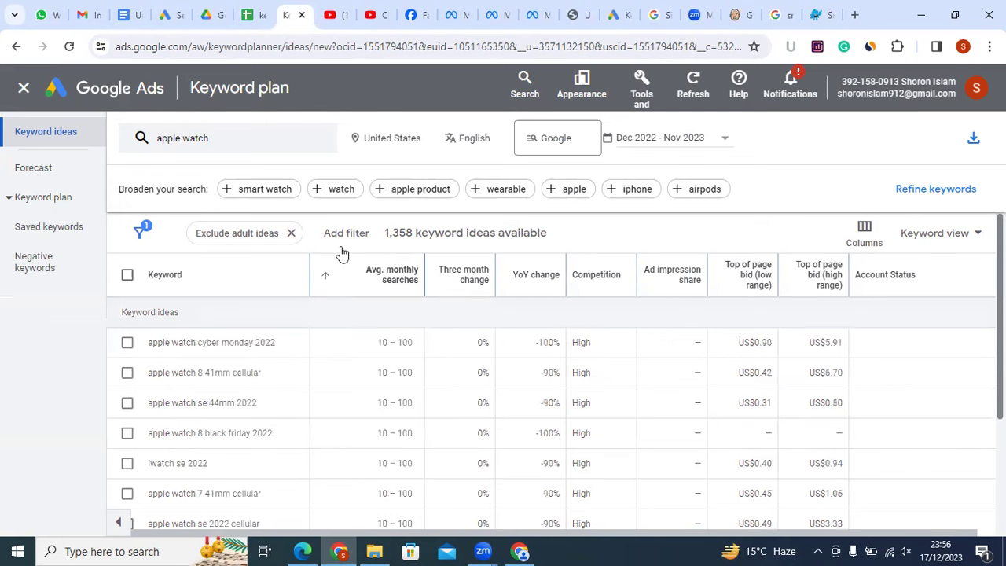
pyautogui.doubleClick(391, 275)
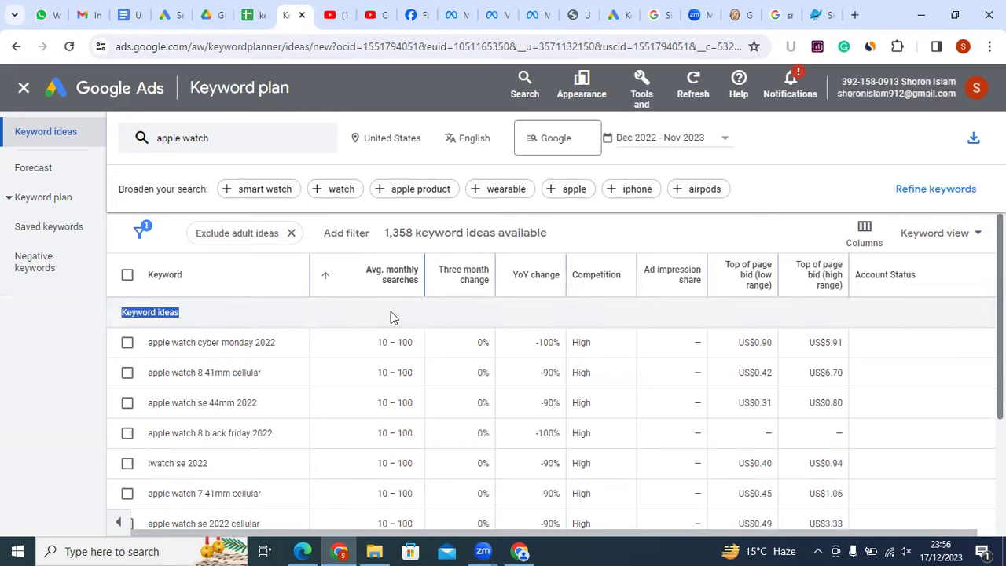
pyautogui.click(343, 253)
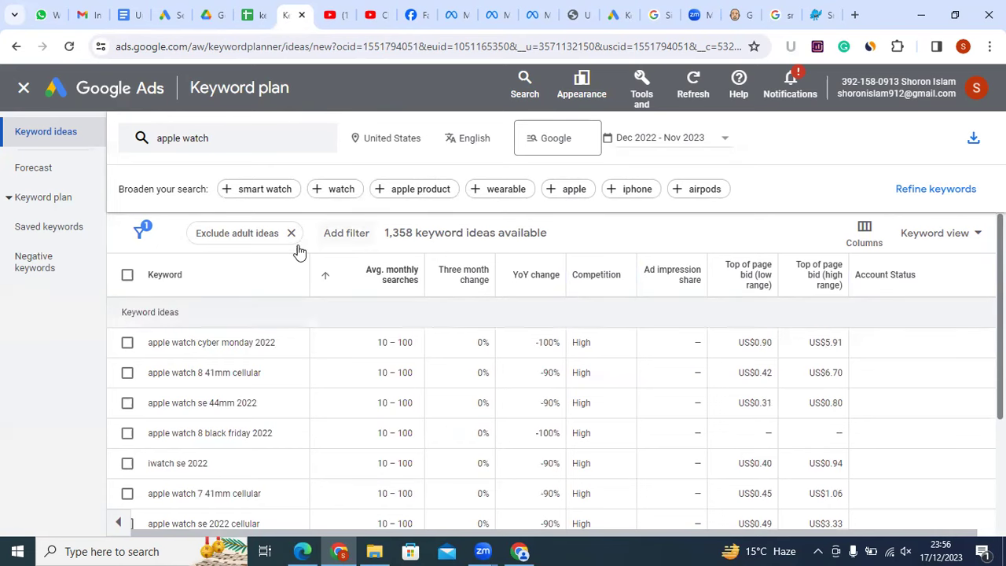
pyautogui.doubleClick(416, 294)
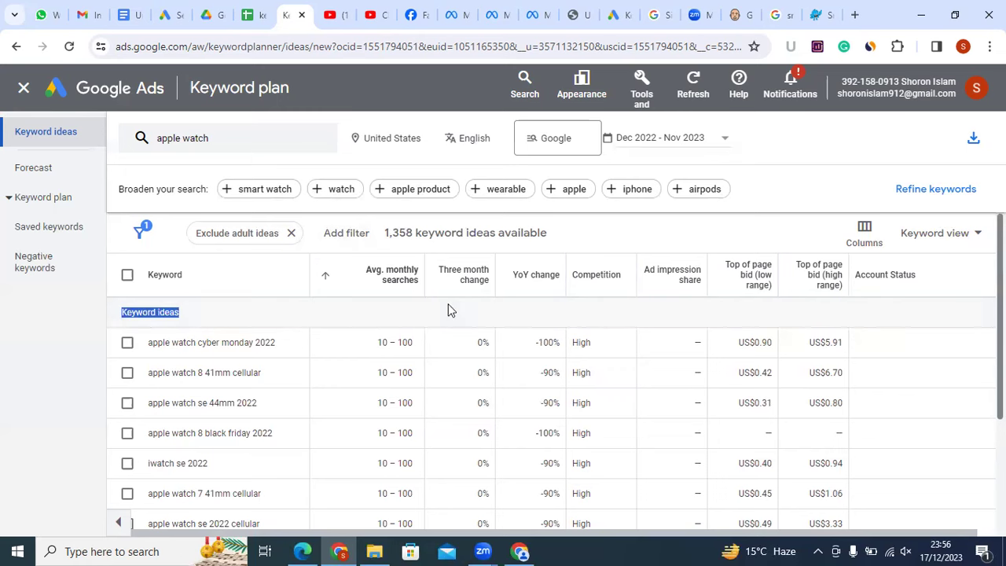
# Return to the spreadsheet and complete the B1 header as "Avg Monthly Volume"
pyautogui.click(255, 14)
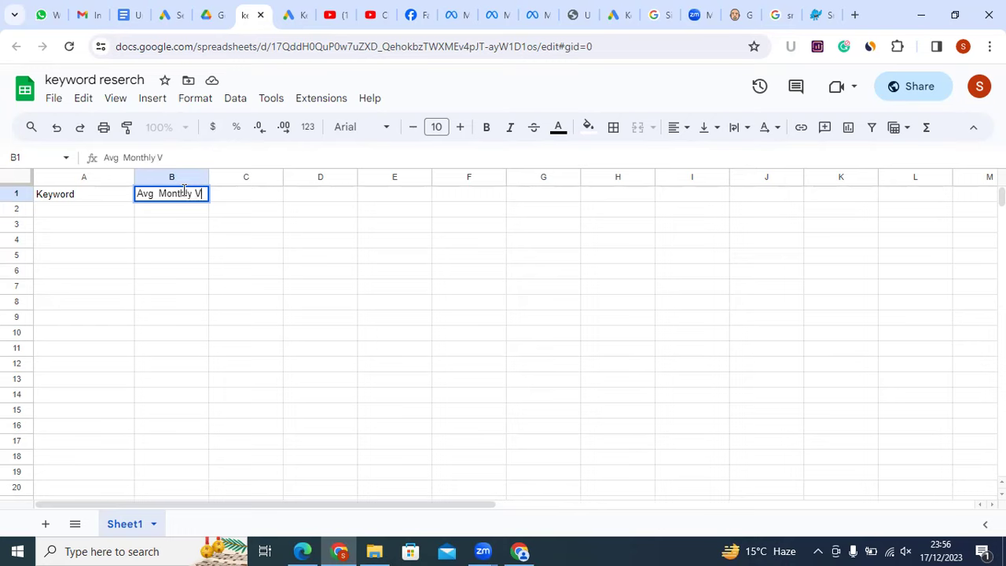
pyautogui.write('olume')
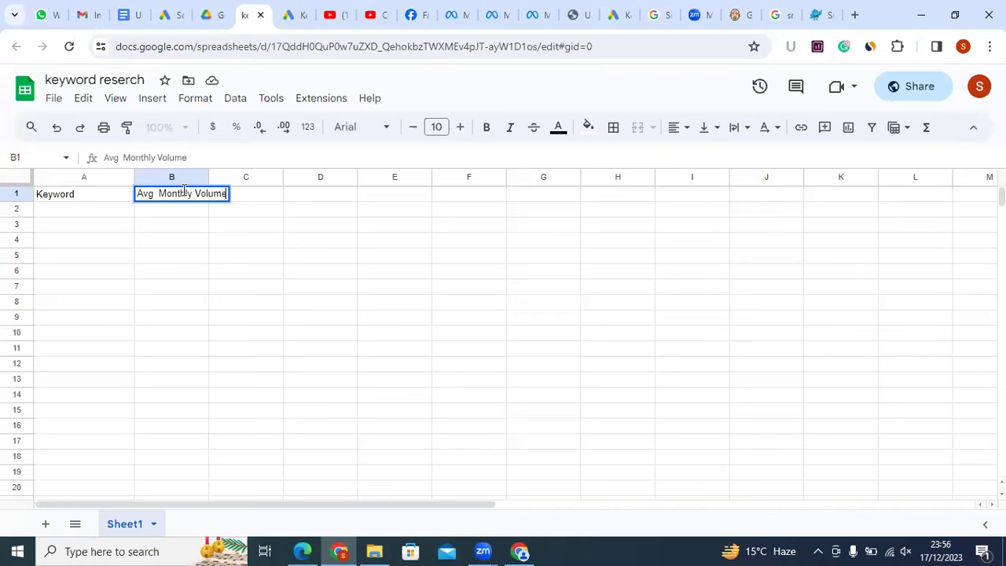
pyautogui.click(47, 238)
# Fill the header cells A1:H1 with yellow and widen column B to fit its header
pyautogui.moveTo(71, 193); pyautogui.dragTo(590, 176)
pyautogui.click(588, 126)
pyautogui.click(641, 194)
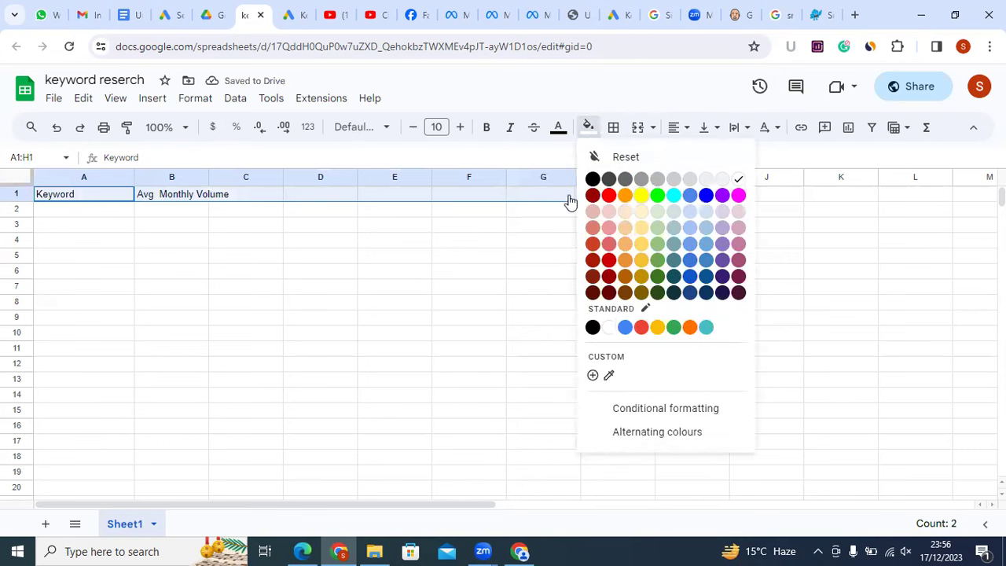
pyautogui.click(187, 243)
pyautogui.moveTo(207, 177); pyautogui.dragTo(261, 177)
# Check the Keyword Planner columns, return to the spreadsheet and enter "competiton" as the C1 header
pyautogui.click(298, 8)
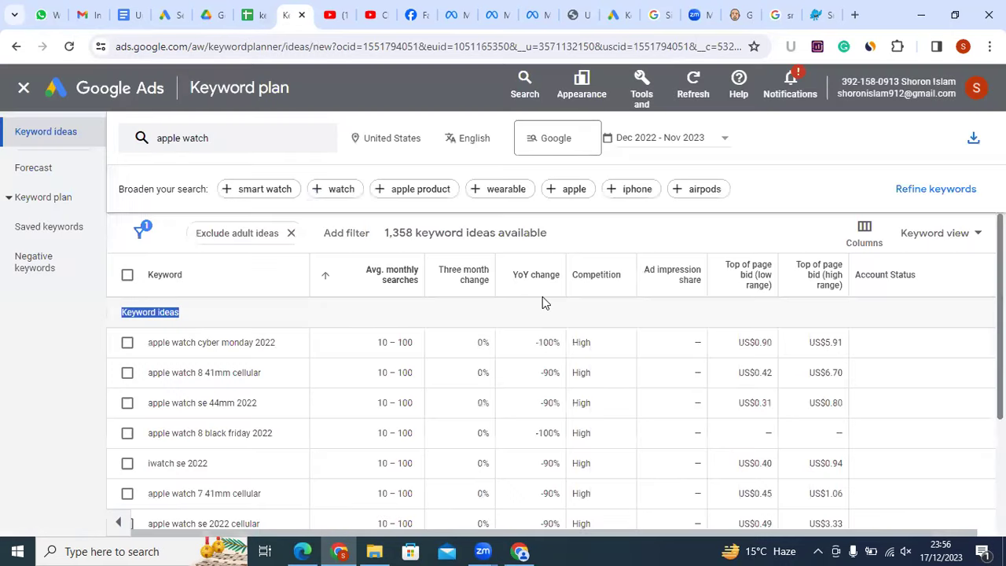
pyautogui.click(252, 14)
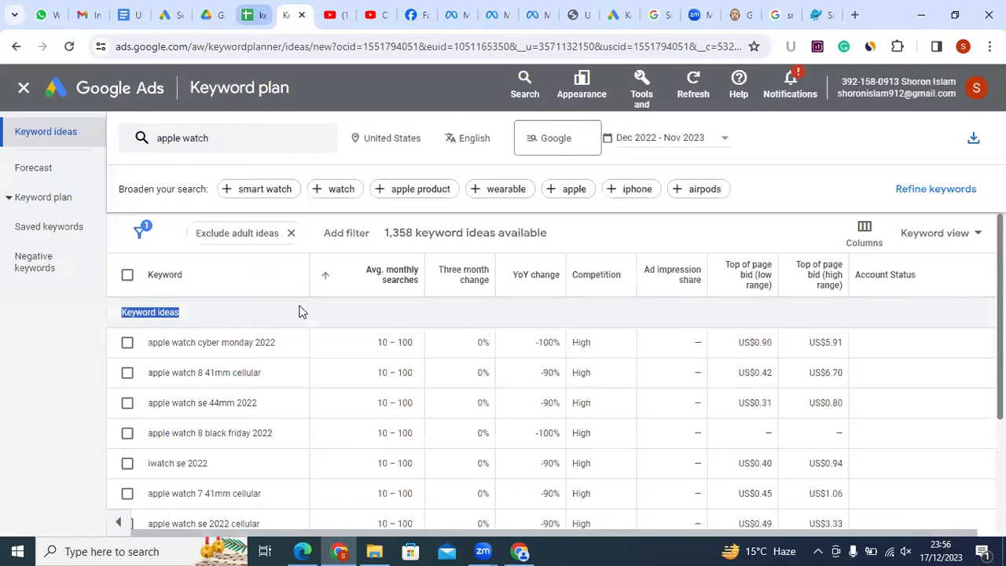
pyautogui.doubleClick(276, 198)
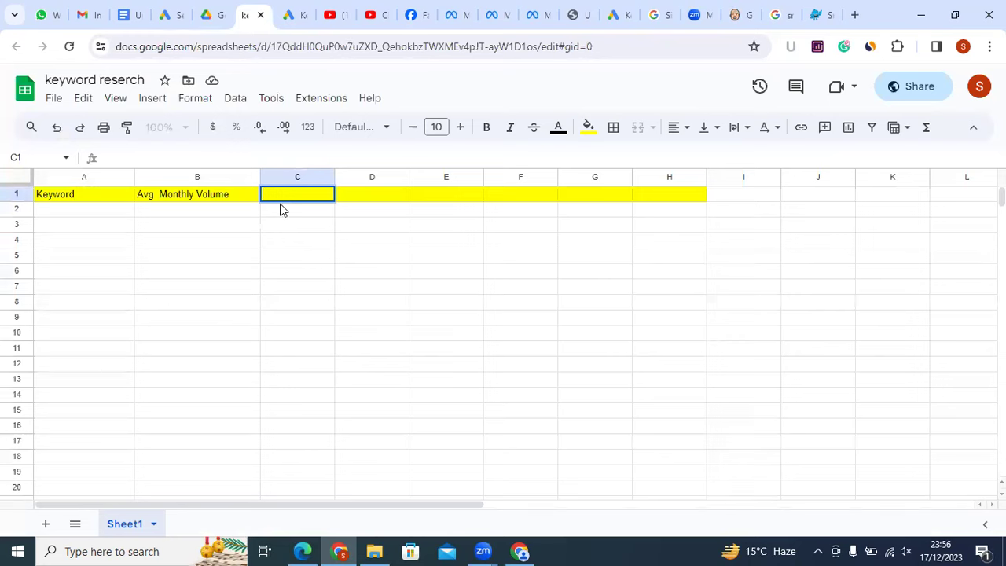
pyautogui.write('competiton')
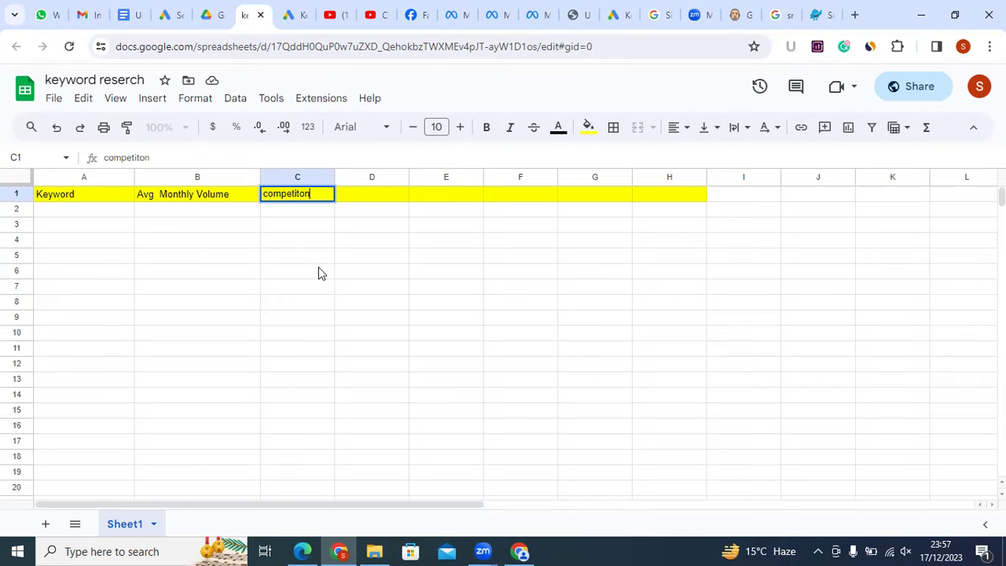
# Copy the words "Top of page bid (low range)" from that column's description in Keyword Planner and select D1 in the spreadsheet
pyautogui.click(292, 14)
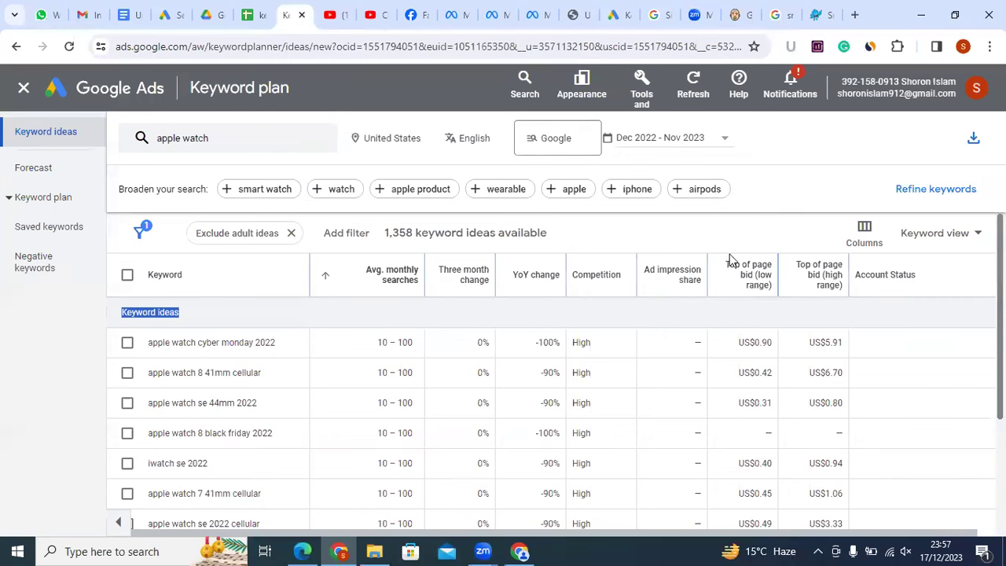
pyautogui.moveTo(762, 281)
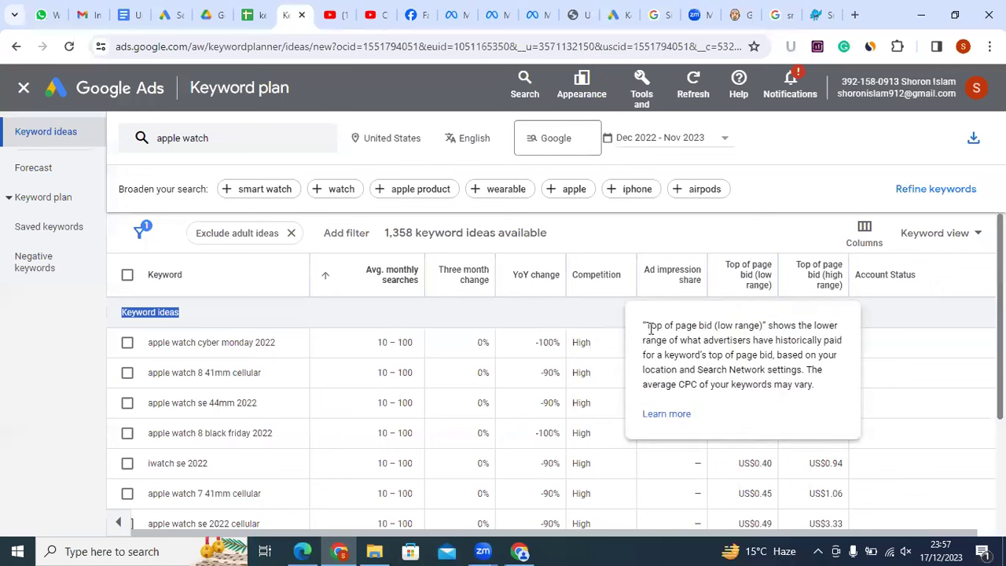
pyautogui.moveTo(645, 325); pyautogui.dragTo(763, 325)
pyautogui.rightClick(763, 325)
pyautogui.click(694, 341)
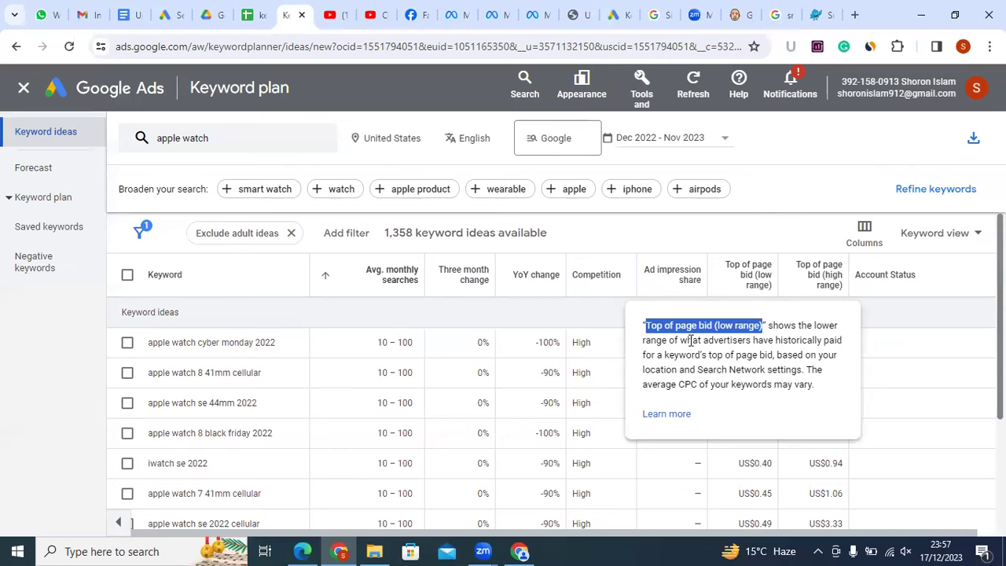
pyautogui.click(255, 13)
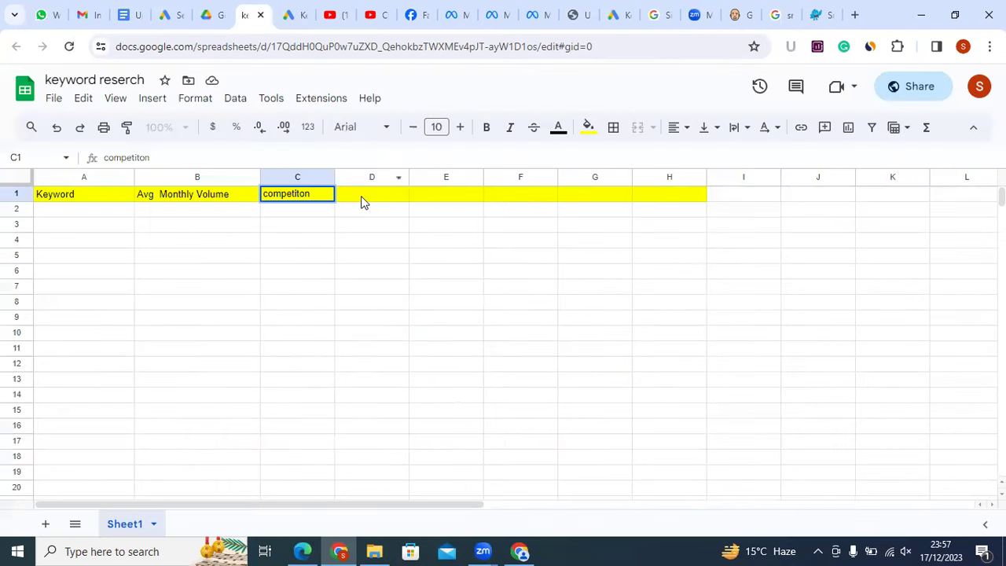
pyautogui.press('Tab')
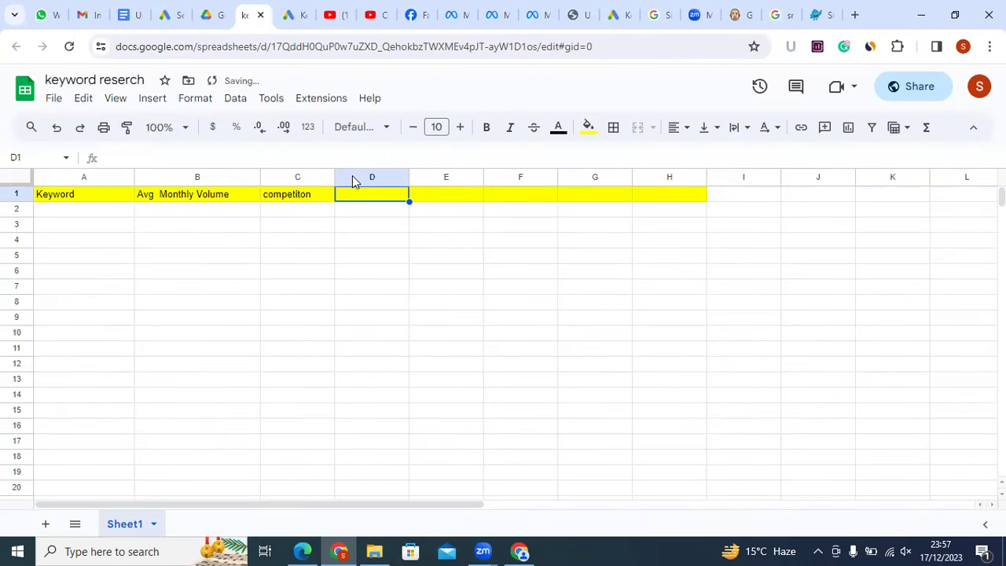
pyautogui.hotkey('ctrl', 'v')
pyautogui.click(385, 270)
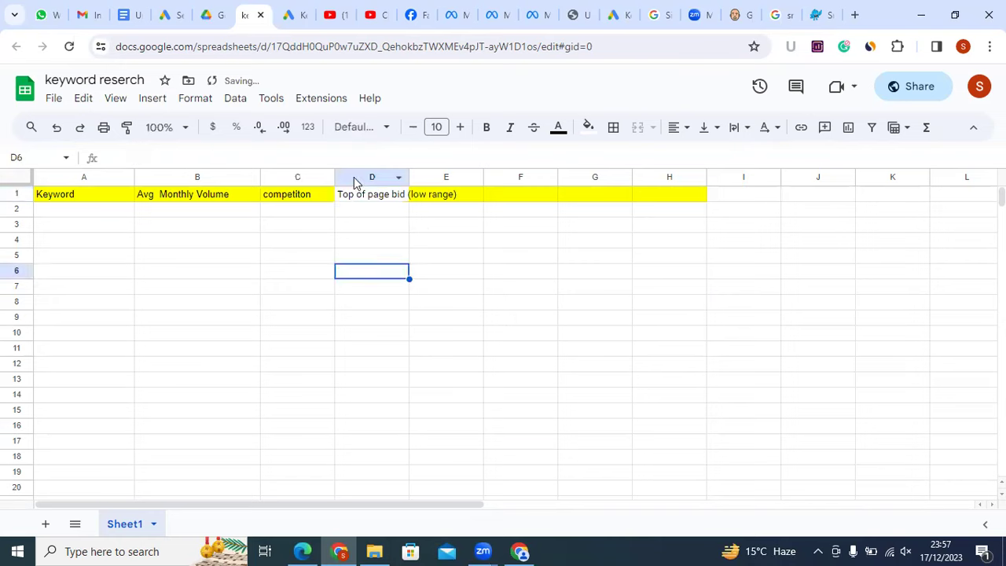
pyautogui.hotkey('ctrl', 'z')
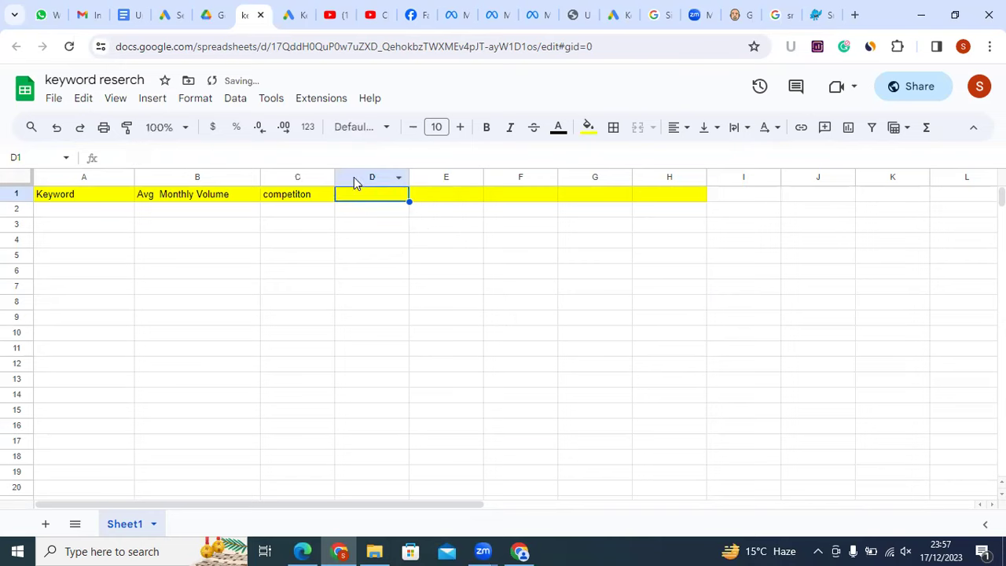
# Paste "Top of page bid (low range)" into D1 without its source formatting and widen column D to fit
pyautogui.hotkey('ctrl', 'v')
pyautogui.moveTo(409, 177); pyautogui.dragTo(292, 8)
# Copy the words "Top of page bid (high range)" from that column's description in Keyword Planner
pyautogui.hotkey('ctrl', 'Tab')
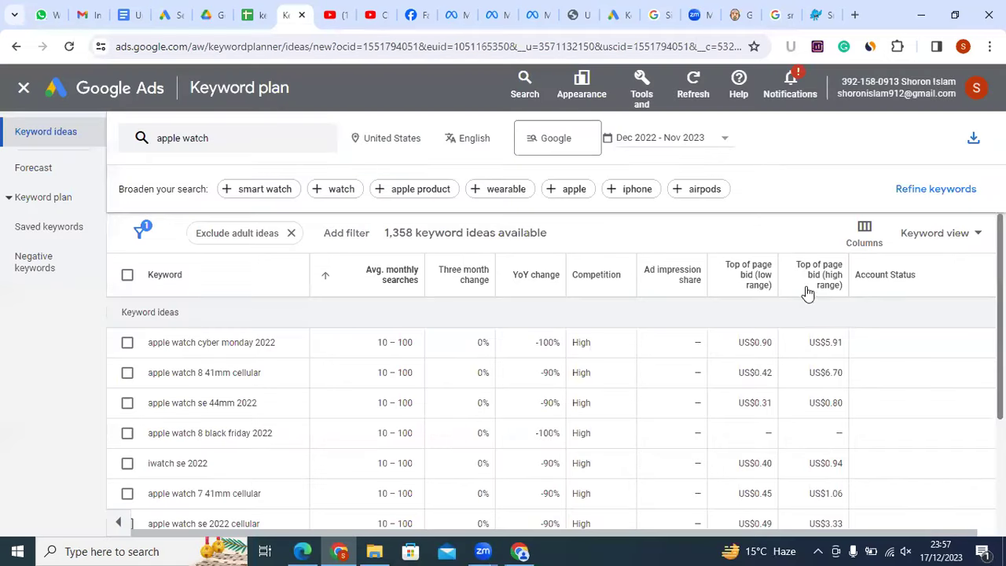
pyautogui.moveTo(808, 292)
pyautogui.doubleClick(723, 325)
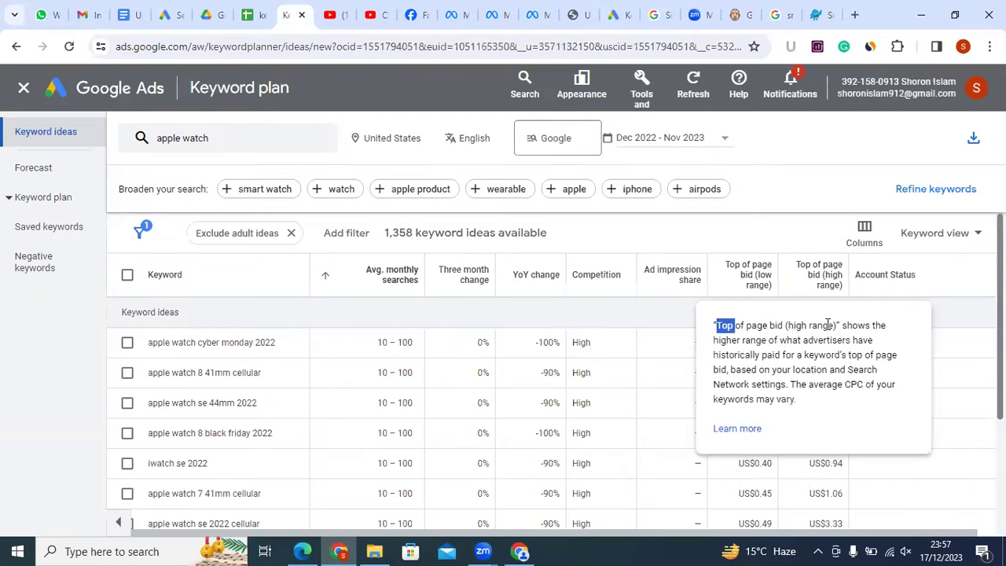
pyautogui.moveTo(828, 324); pyautogui.dragTo(837, 325)
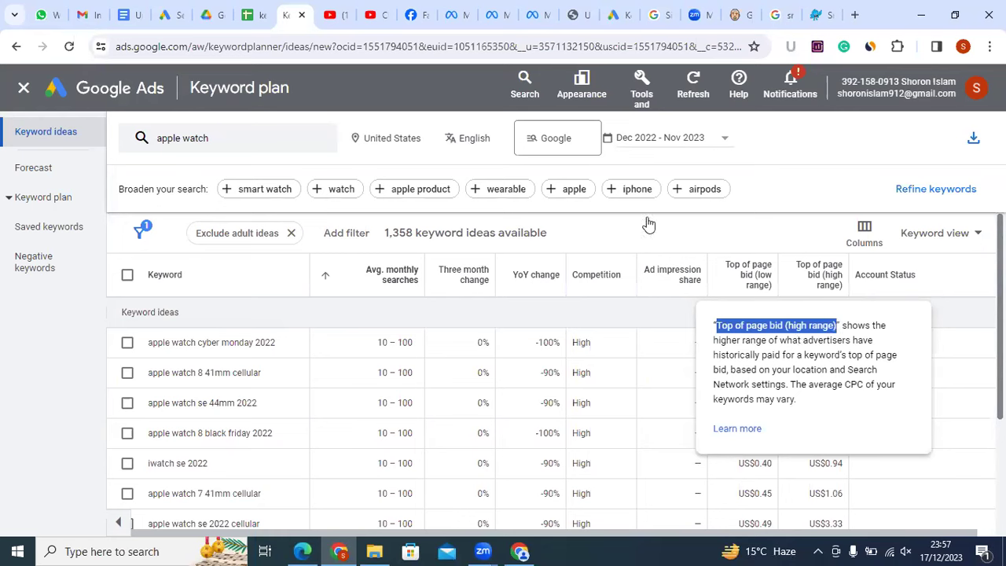
# Paste "Top of page bid (high range)" into E1 of the spreadsheet without its source formatting and widen column E to fit
pyautogui.click(265, 12)
pyautogui.click(502, 199)
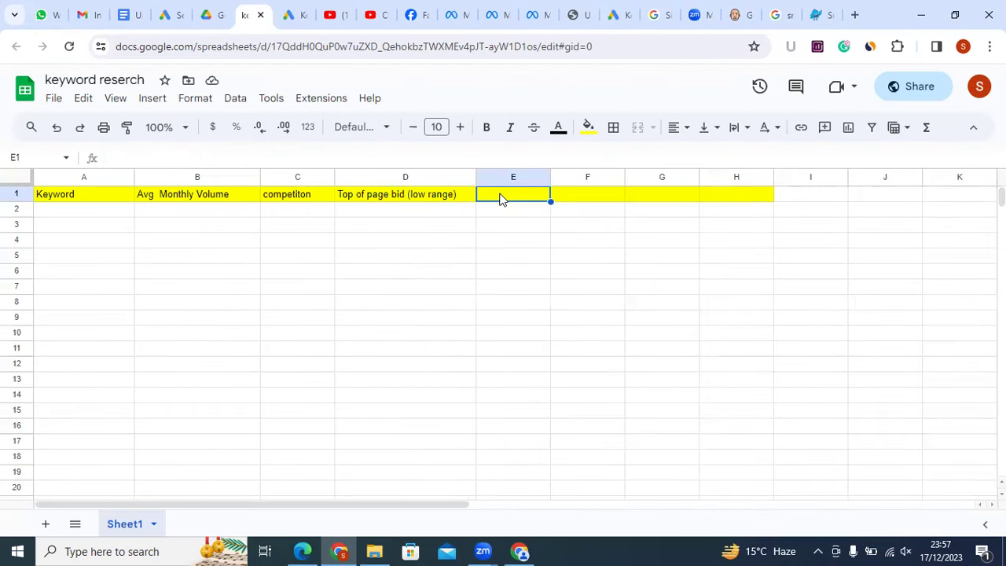
pyautogui.hotkey('ctrl', 'v')
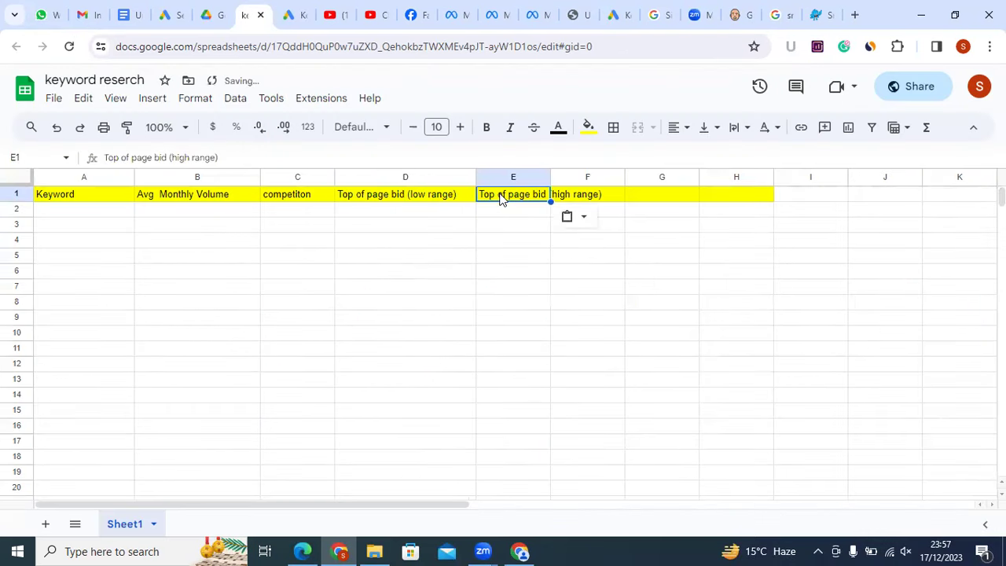
pyautogui.moveTo(552, 176); pyautogui.dragTo(604, 180)
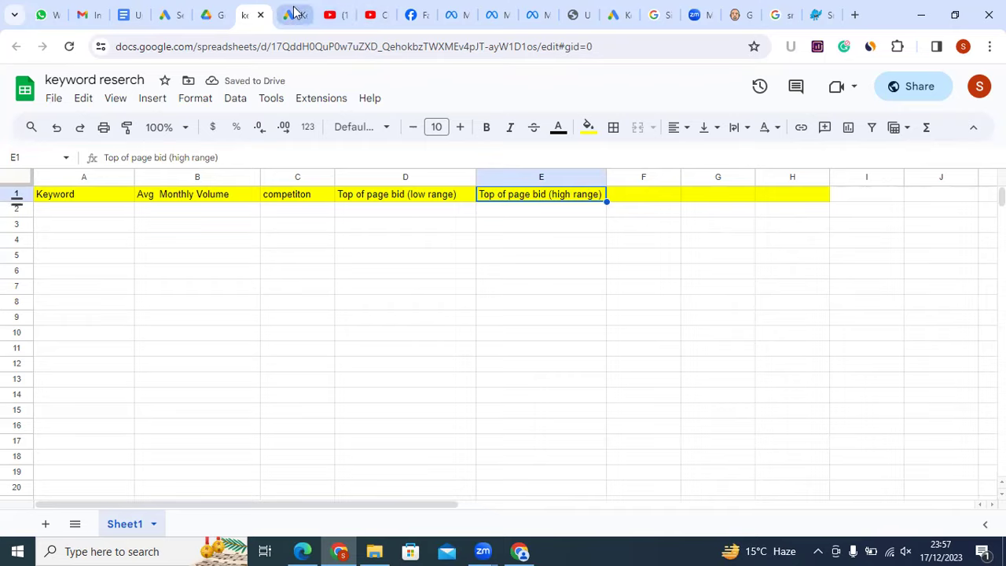
# Place the Google Ads campaign draft page directly before the spreadsheet in the browser
pyautogui.click(291, 14)
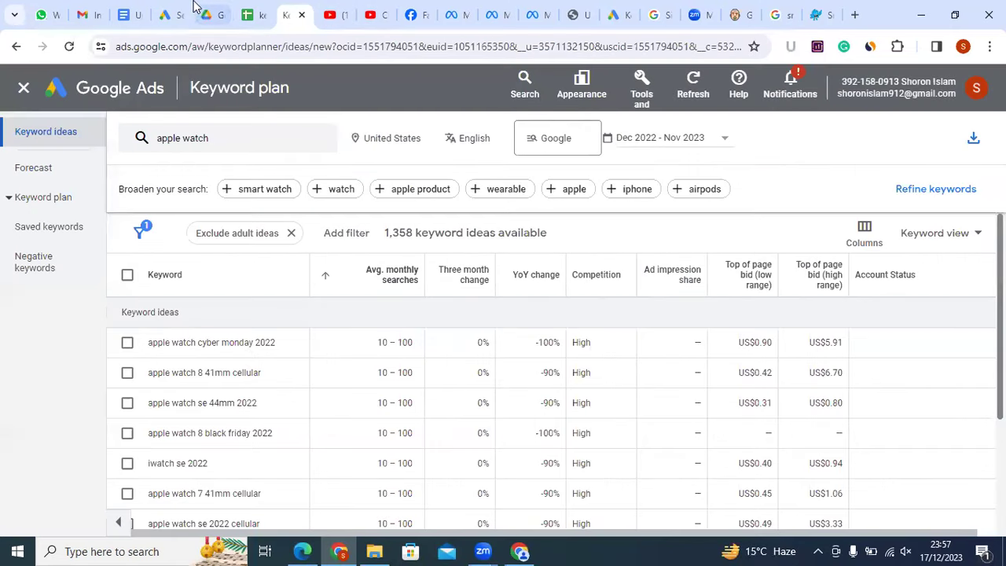
pyautogui.moveTo(171, 14); pyautogui.dragTo(238, 11)
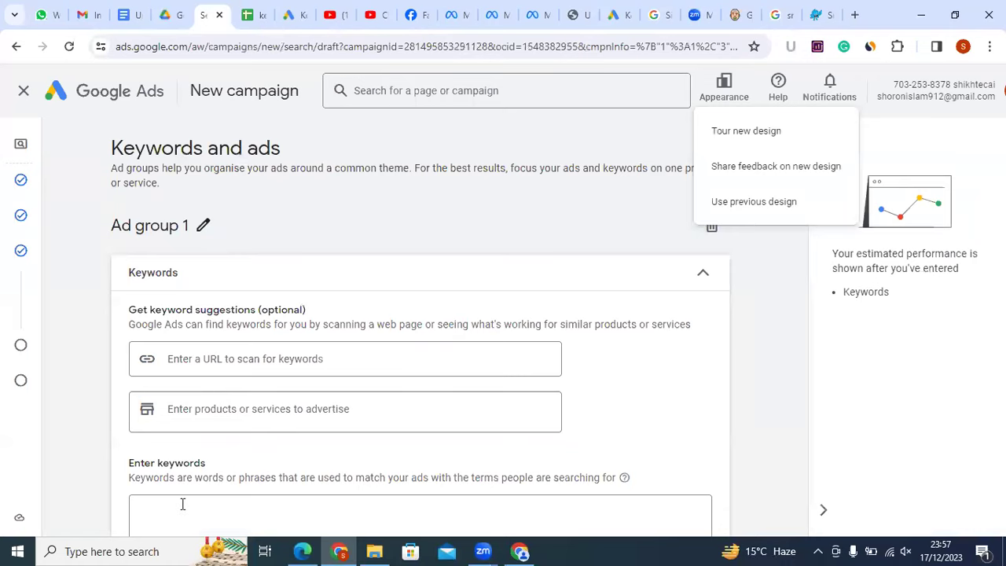
# Look through the apple watch keyword ideas in Keyword Planner and sort them by average monthly searches, descending
pyautogui.scroll(-1, 182, 504)
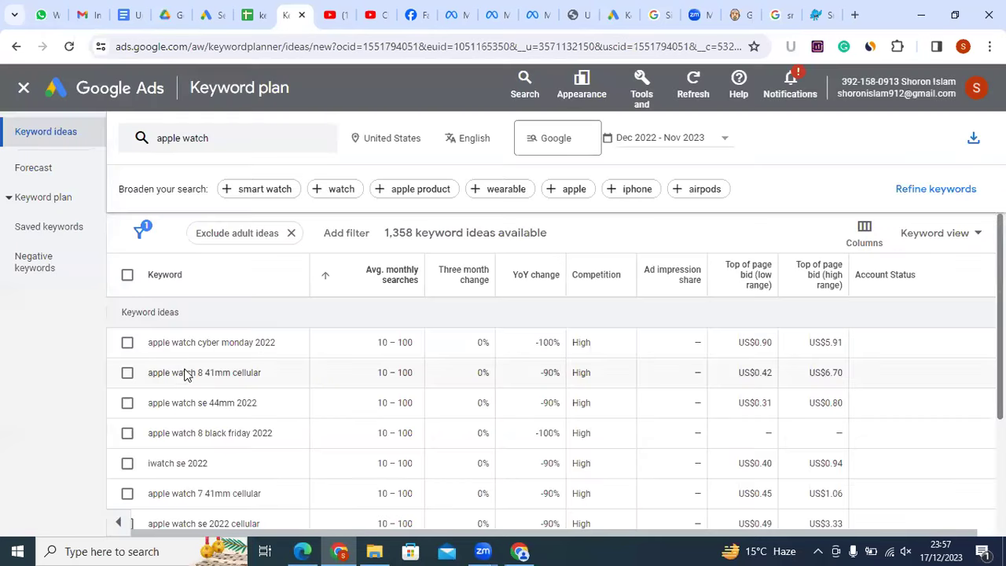
pyautogui.scroll(-3, 186, 368)
pyautogui.scroll(5, 187, 377)
pyautogui.scroll(-3, 723, 428)
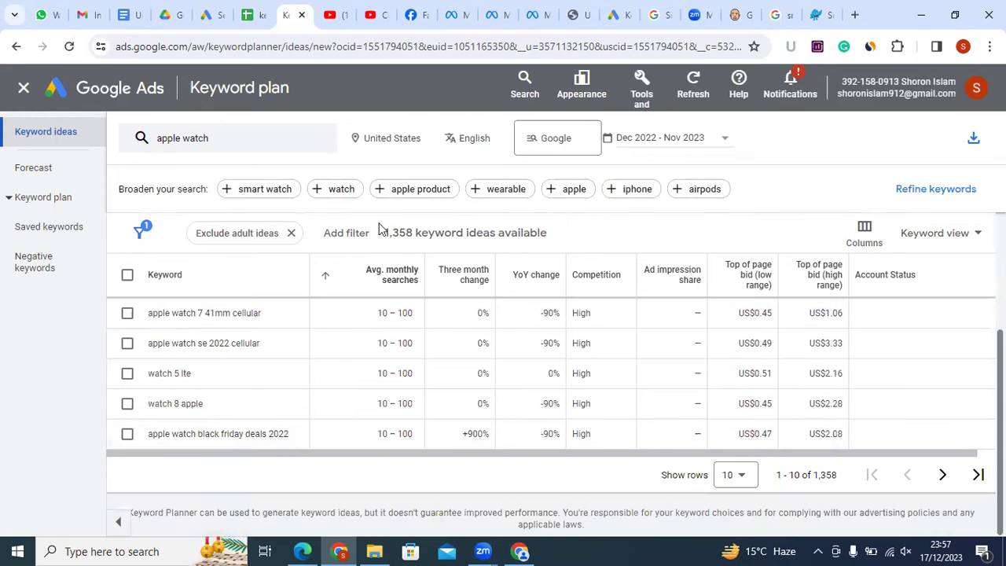
pyautogui.scroll(2, 200, 362)
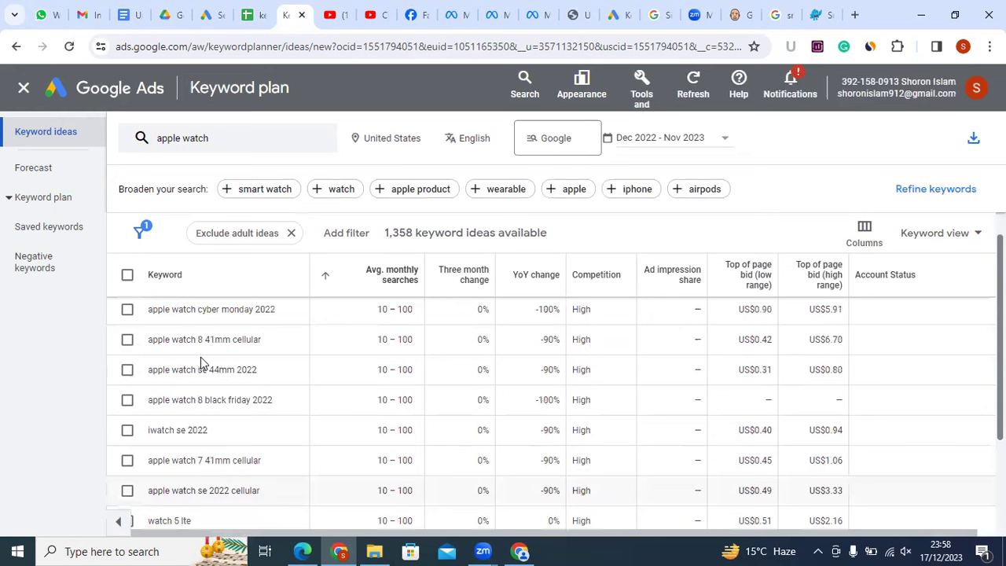
pyautogui.scroll(1, 201, 357)
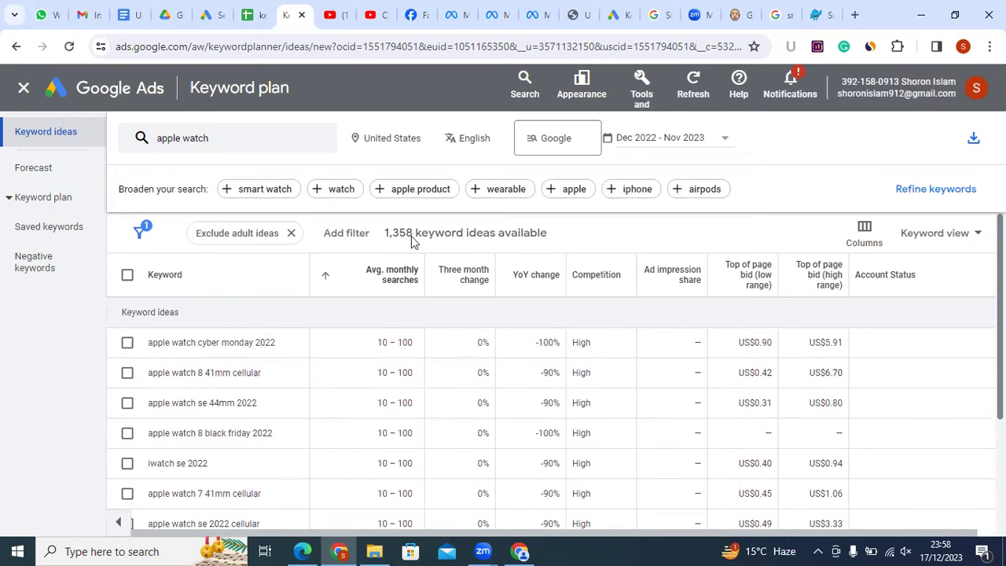
pyautogui.click(386, 284)
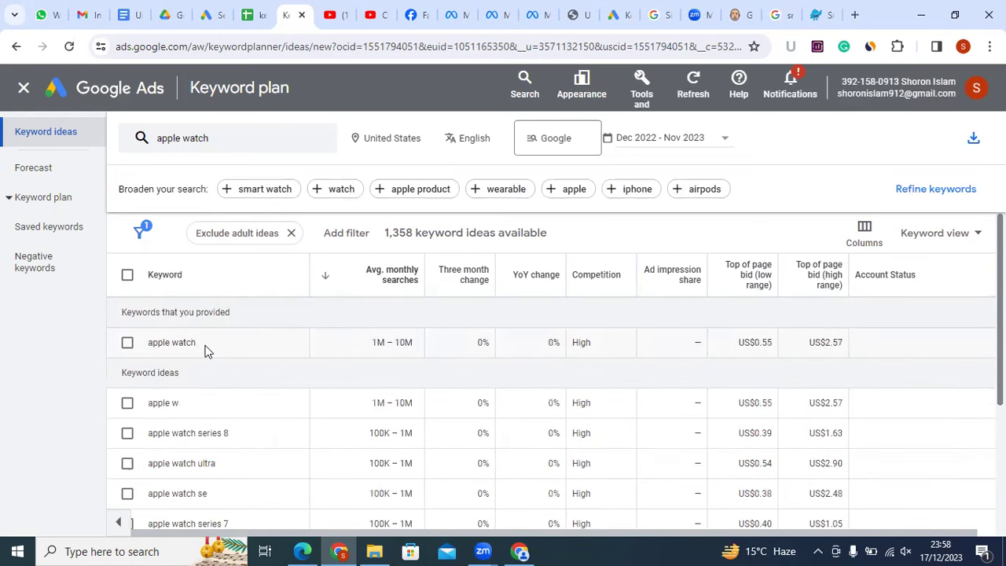
# Filter the keyword ideas to those with Low or Medium competition
pyautogui.click(339, 236)
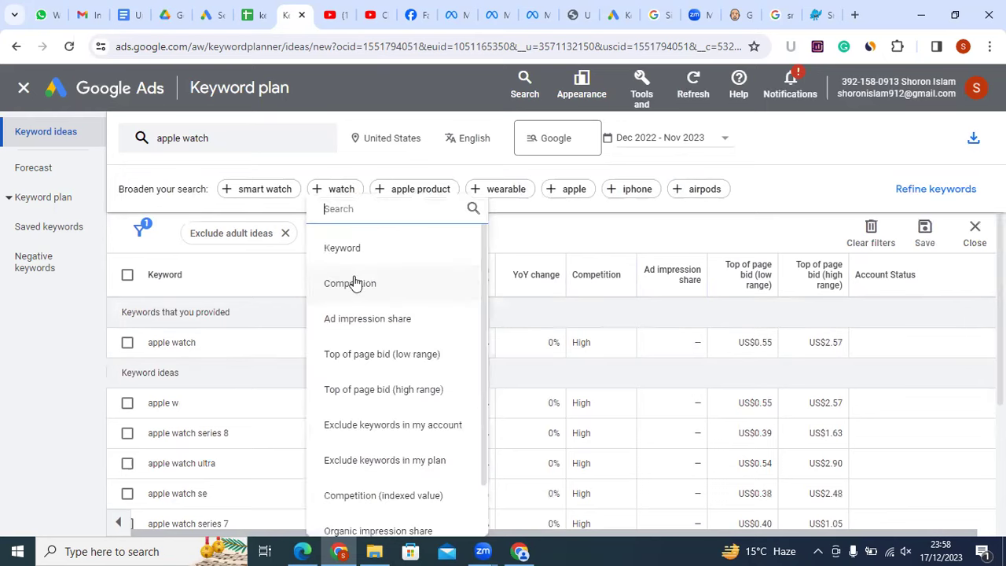
pyautogui.click(353, 282)
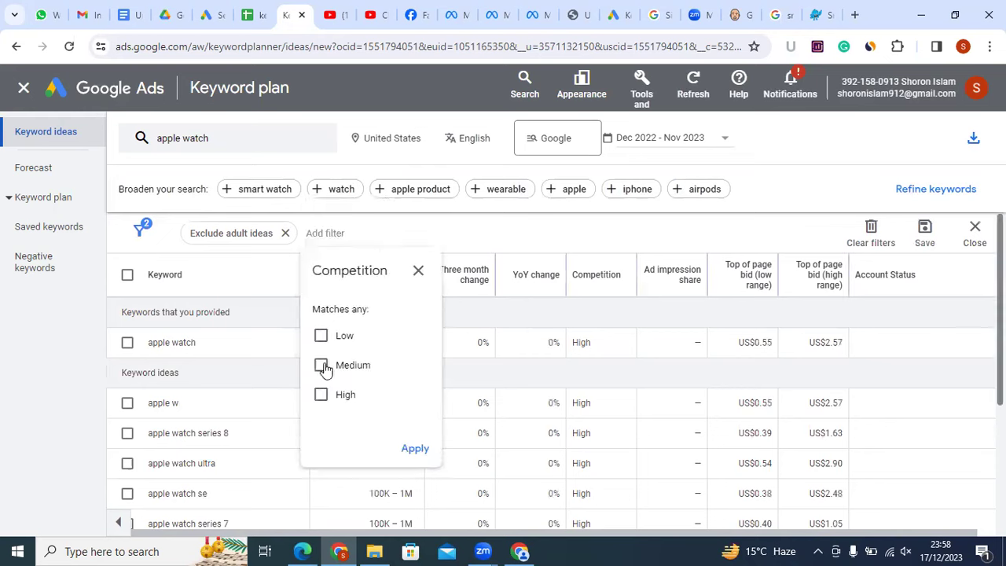
pyautogui.click(321, 335)
pyautogui.click(321, 365)
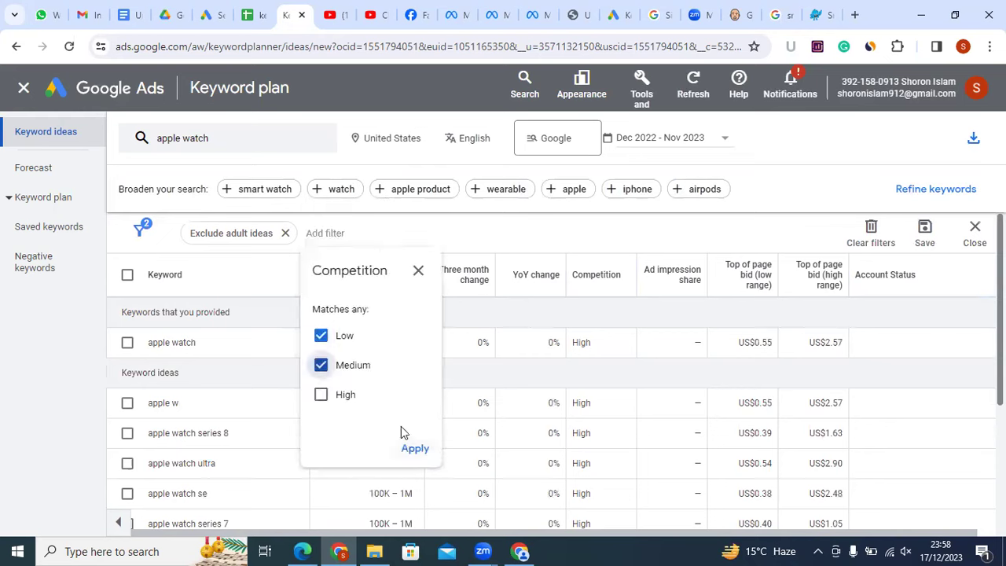
pyautogui.click(414, 448)
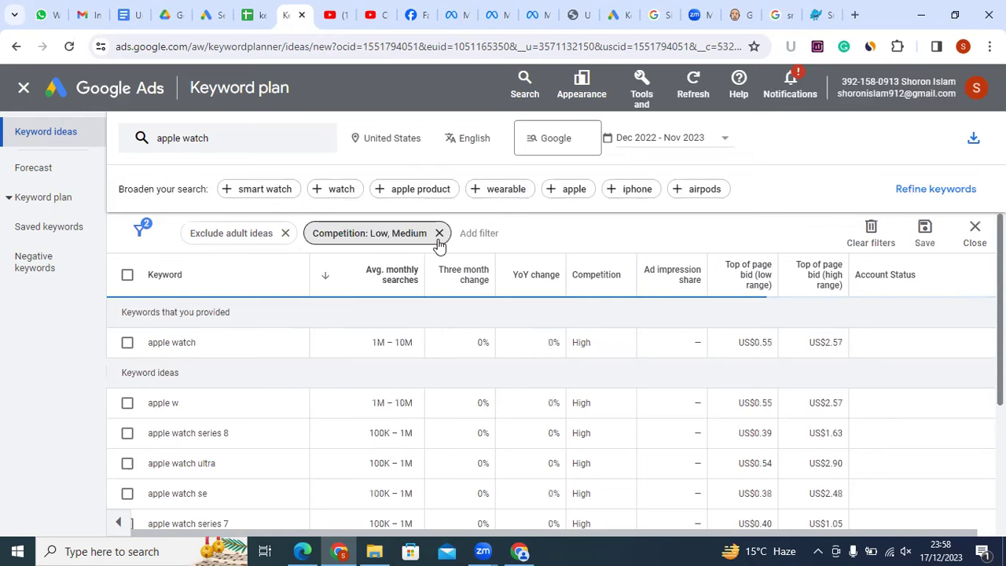
# Look through the filter types available for the keyword ideas and check them against the column headings in the keyword research spreadsheet
pyautogui.click(482, 232)
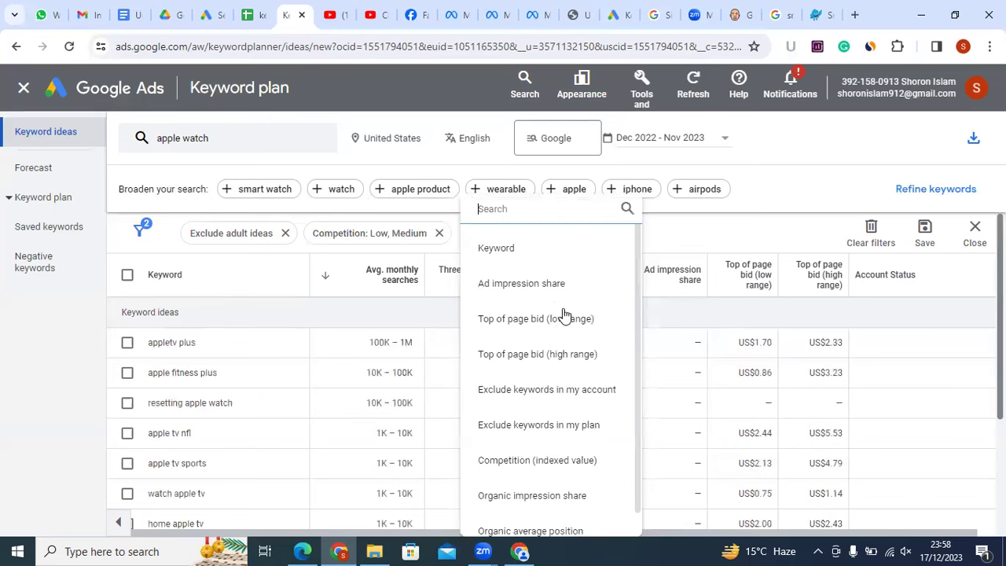
pyautogui.click(258, 14)
pyautogui.click(211, 201)
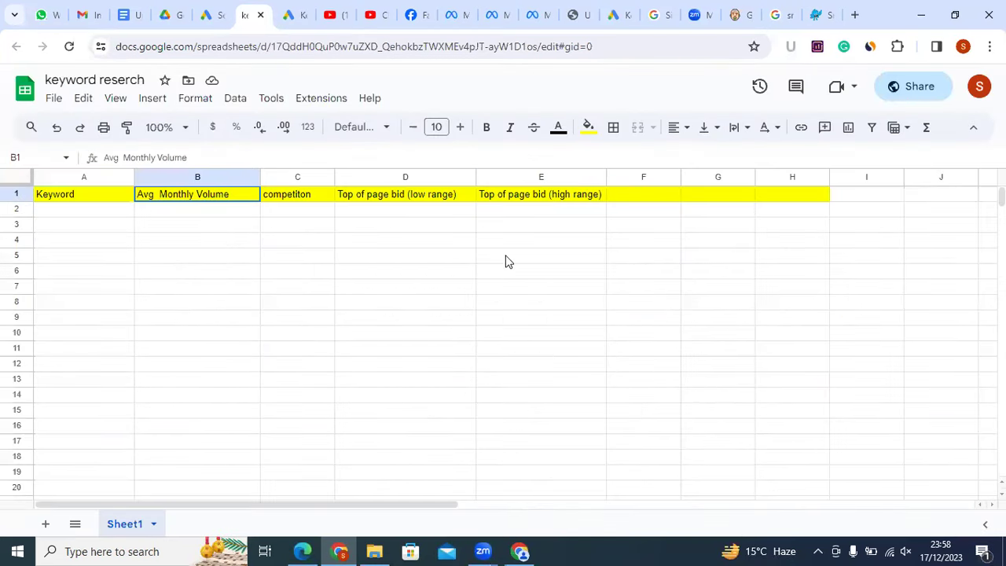
pyautogui.hotkey('ctrl', 'Tab')
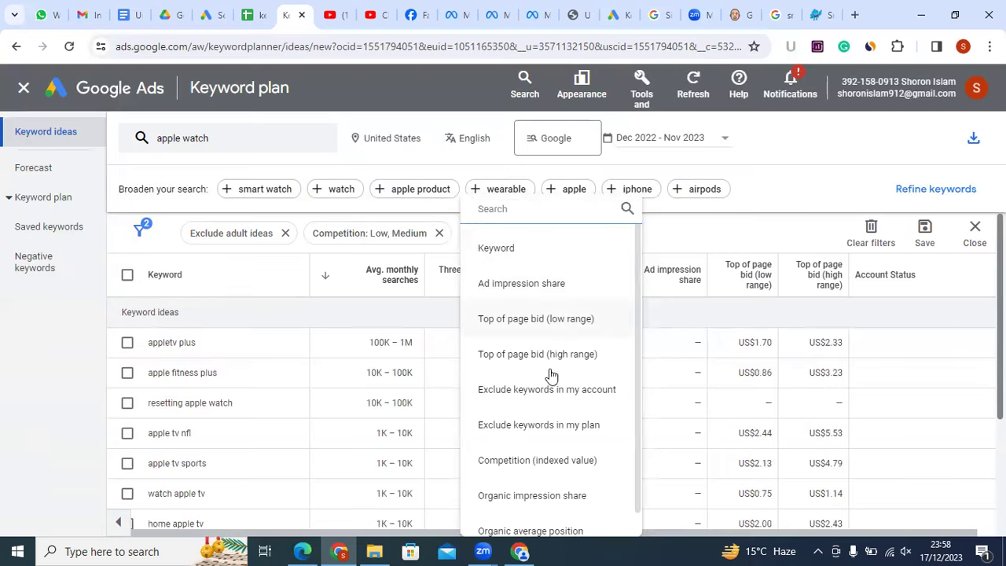
pyautogui.scroll(-1, 594, 464)
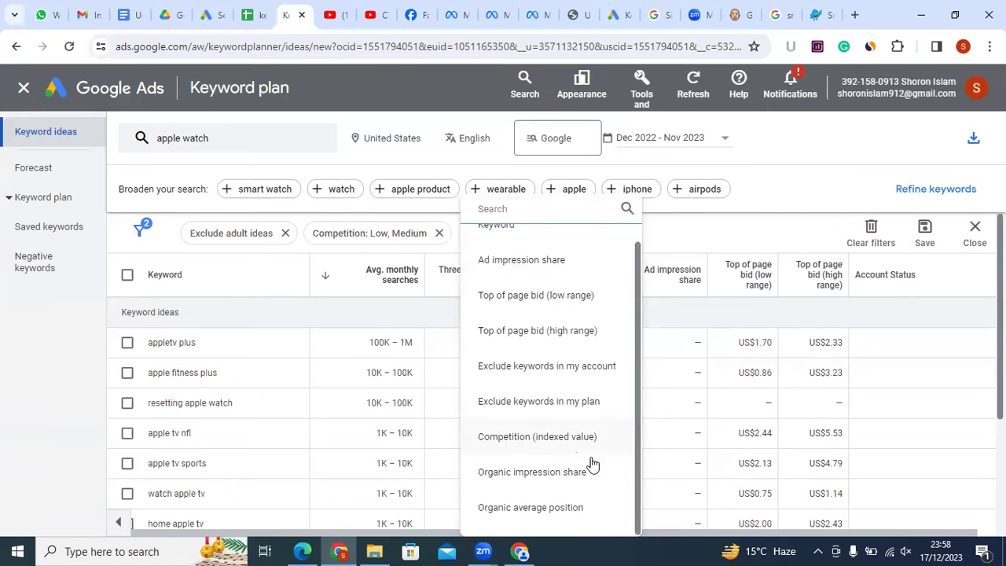
pyautogui.scroll(1, 542, 326)
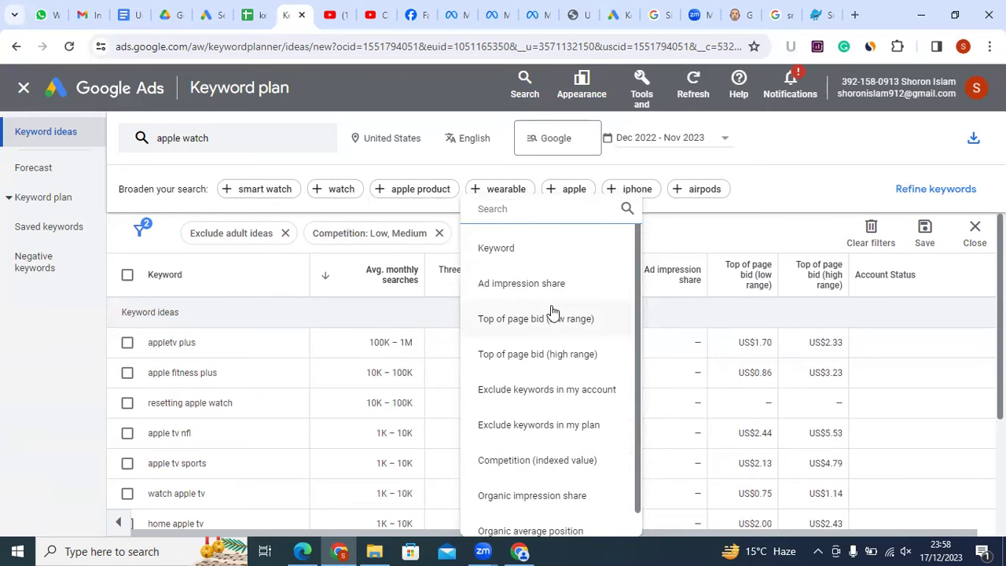
pyautogui.scroll(-1, 567, 489)
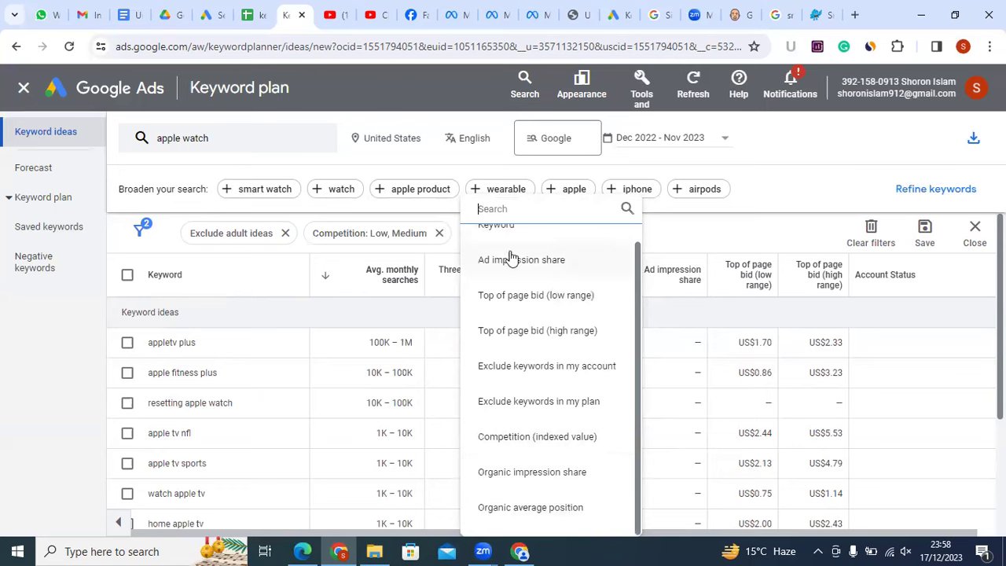
pyautogui.scroll(1, 566, 318)
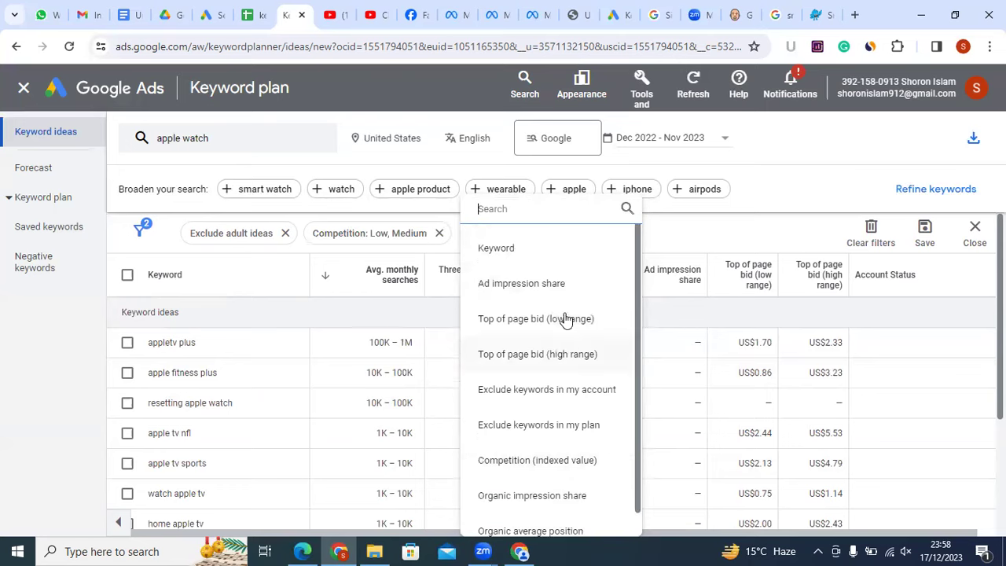
pyautogui.scroll(-1, 566, 318)
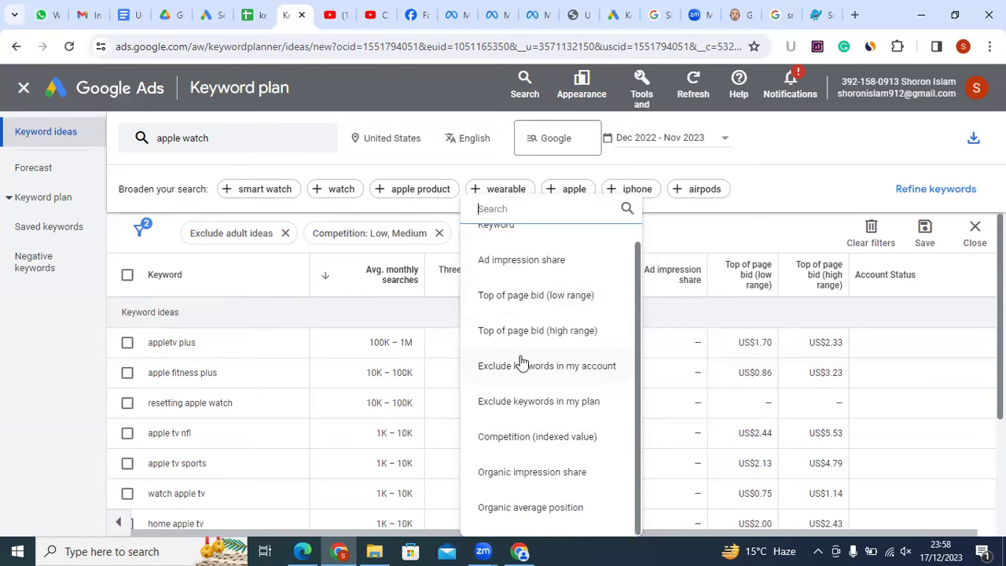
# Search the filter types for "se", clear the search and close the list without adding a filter
pyautogui.write('swe')
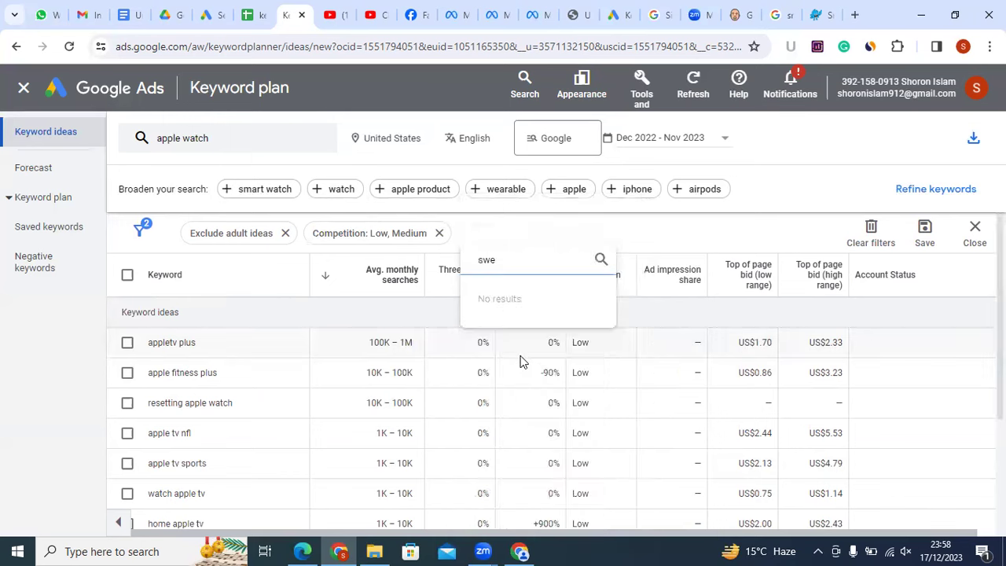
pyautogui.press('BackSpace')
pyautogui.press('BackSpace')
pyautogui.write('e')
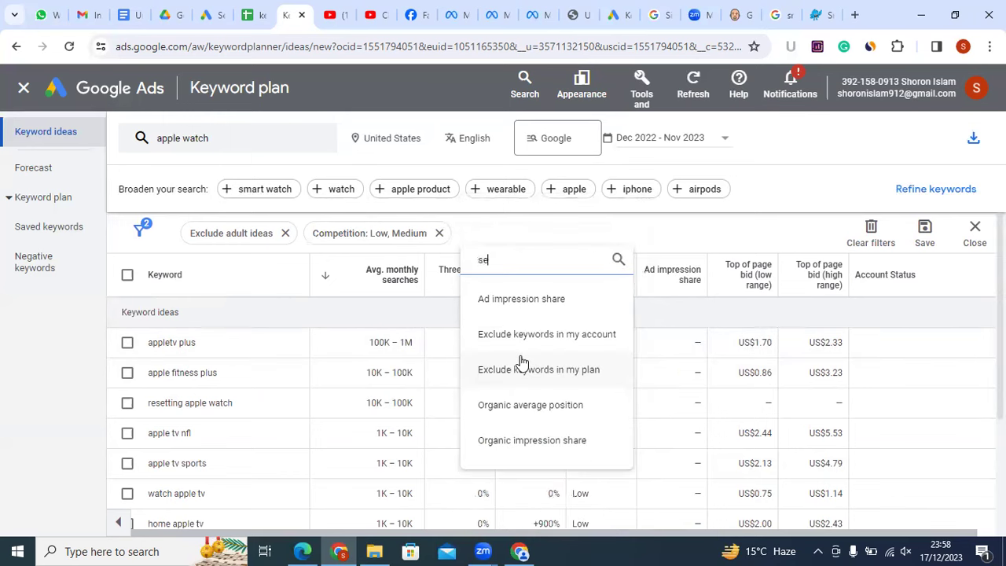
pyautogui.press('BackSpace')
pyautogui.press('BackSpace')
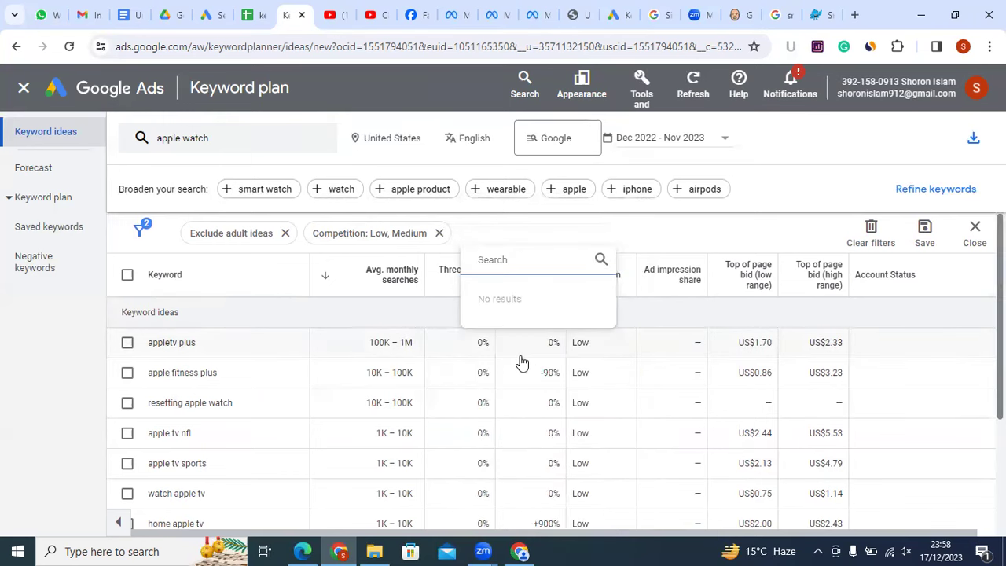
pyautogui.scroll(-1, 525, 393)
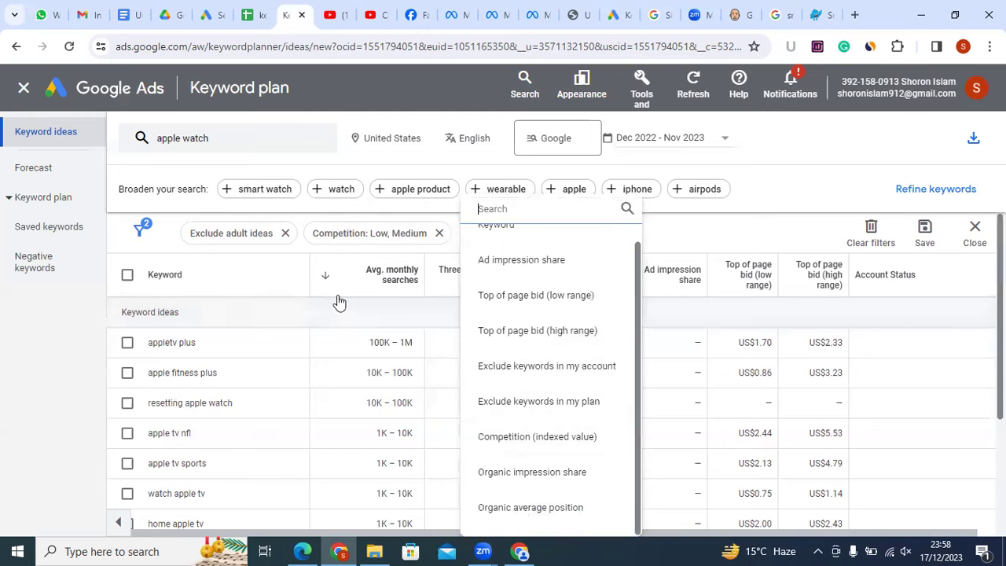
pyautogui.click(375, 305)
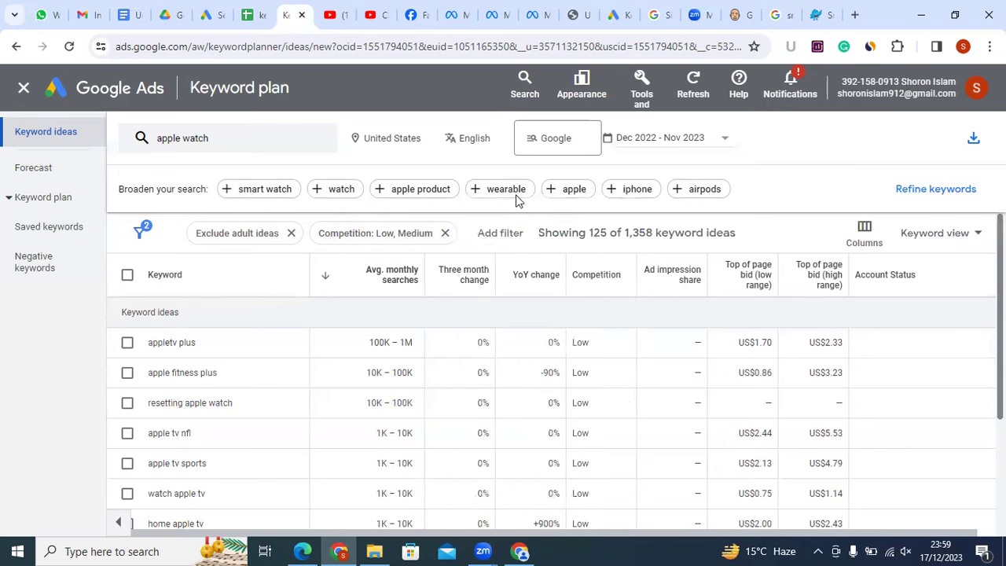
pyautogui.click(493, 233)
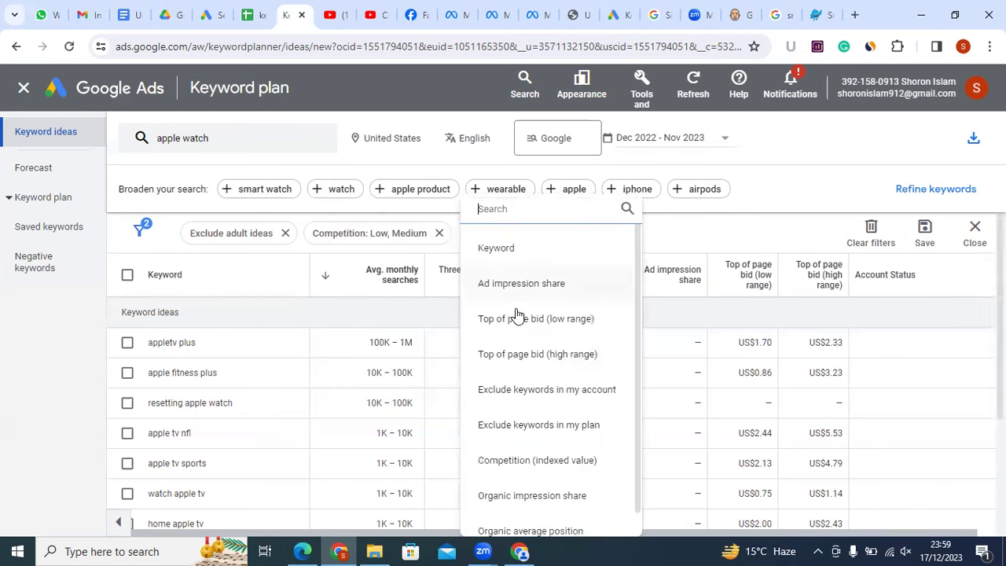
pyautogui.click(566, 321)
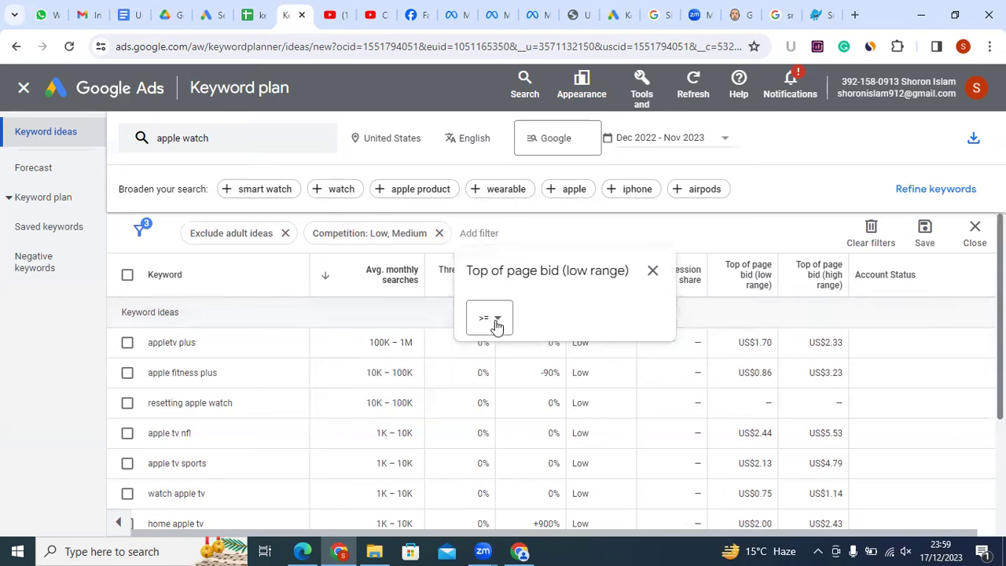
pyautogui.click(408, 313)
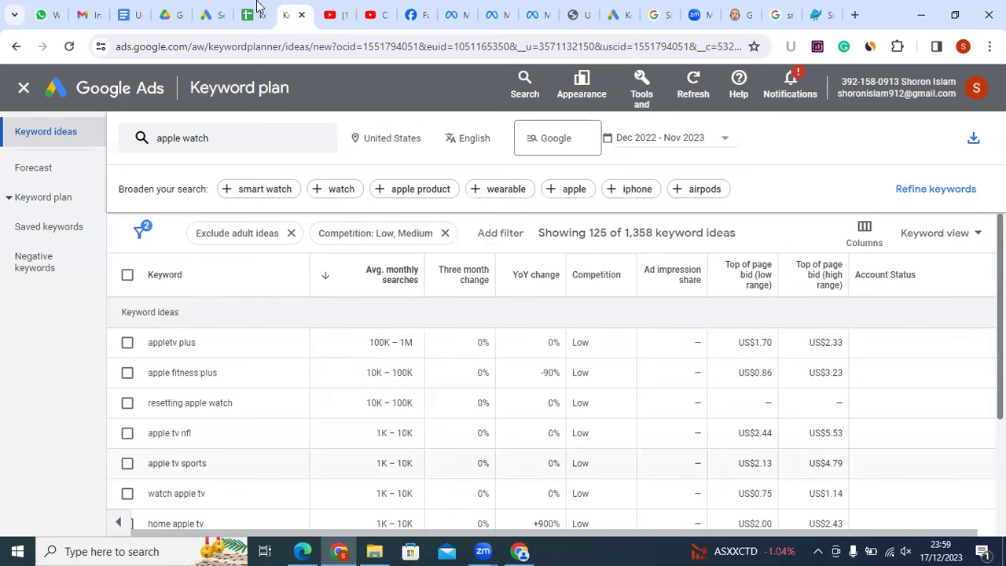
# Examine the average monthly searches and competition of the filtered apple watch keyword ideas, glancing at the Google search window in between
pyautogui.scroll(-2, 235, 463)
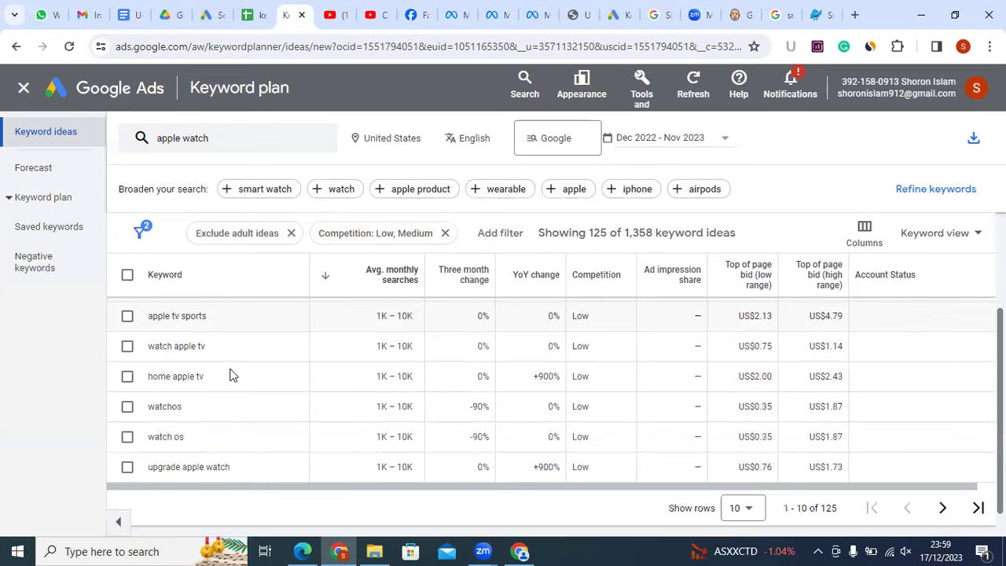
pyautogui.scroll(2, 230, 376)
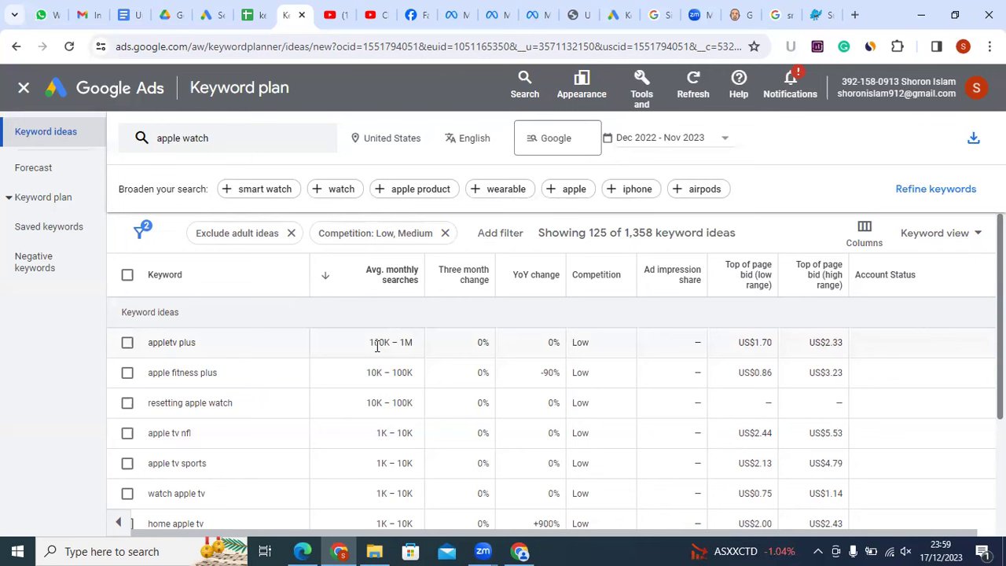
pyautogui.tripleClick(401, 345)
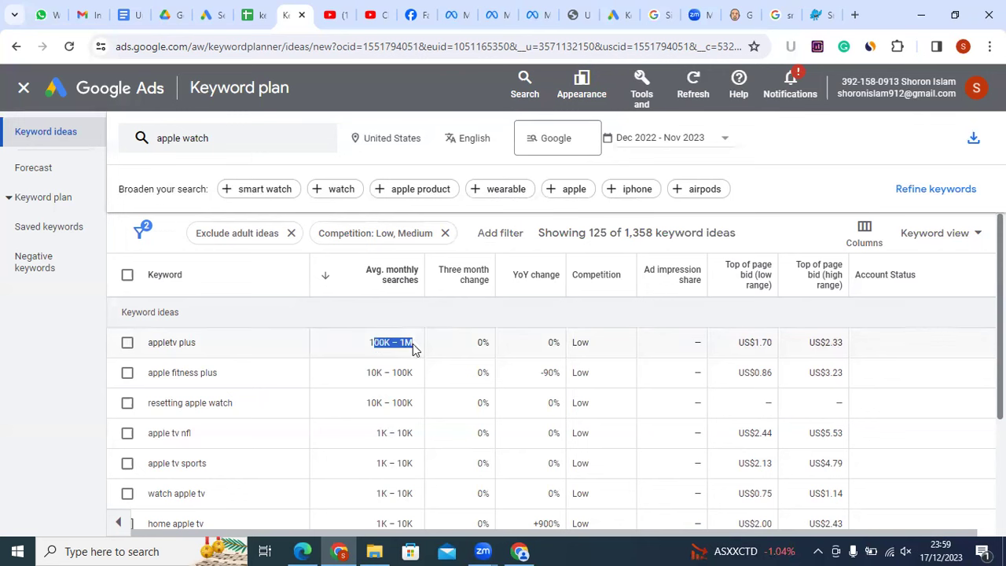
pyautogui.click(519, 552)
pyautogui.click(235, 84)
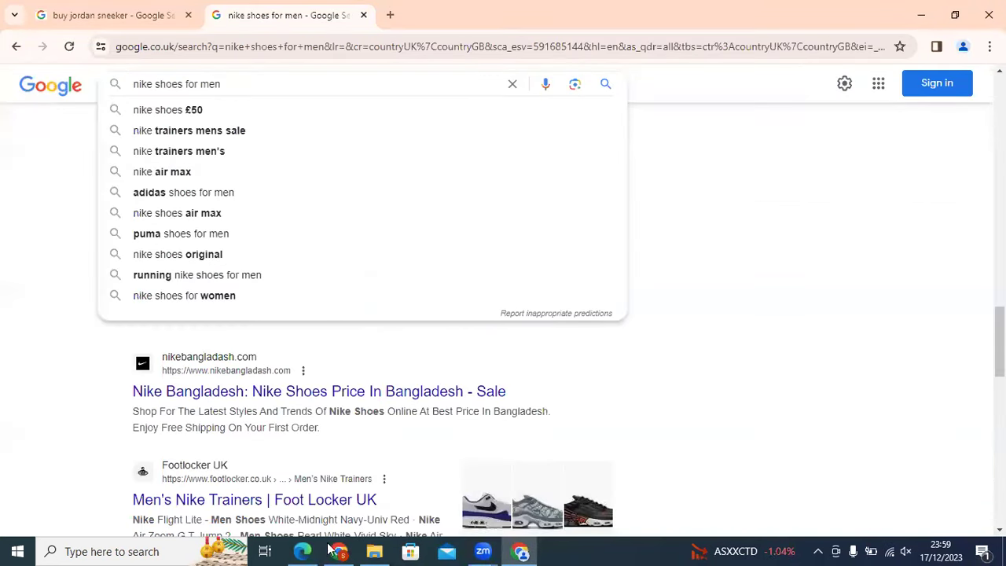
pyautogui.click(339, 552)
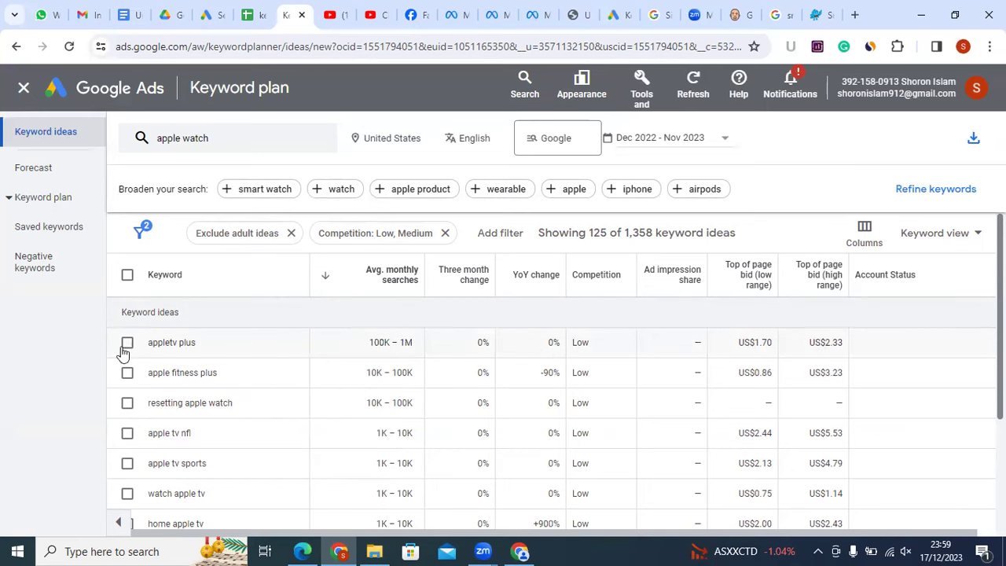
pyautogui.moveTo(462, 283)
pyautogui.moveTo(581, 342); pyautogui.dragTo(572, 343)
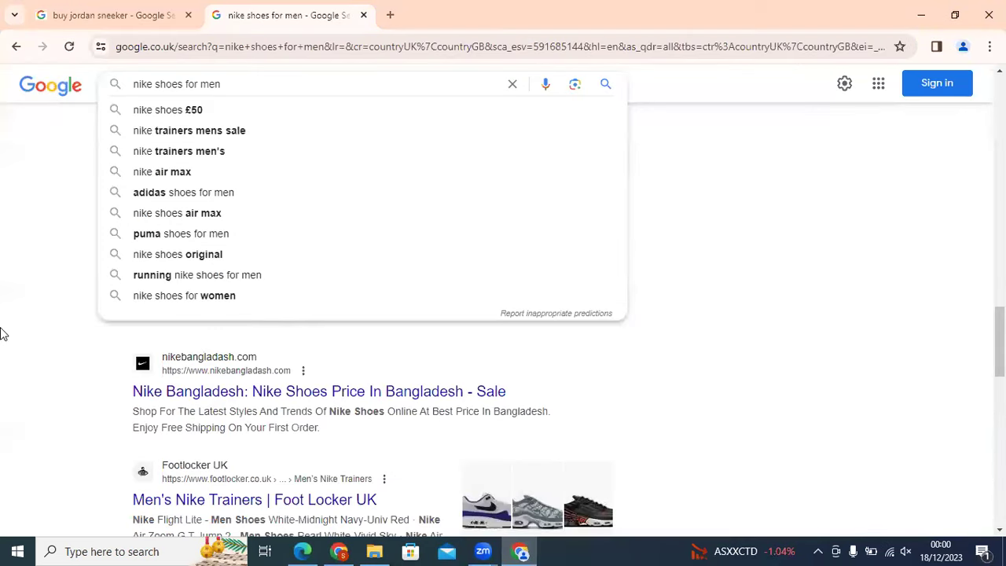
# Search for "web hosting" in place of the nike shoes query on Google UK and look through the results
pyautogui.click(2, 333)
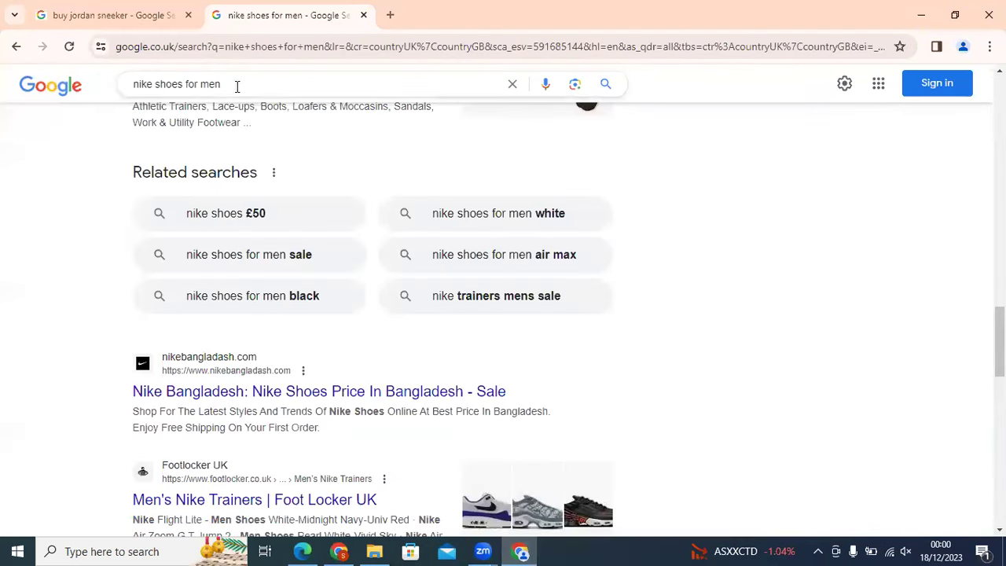
pyautogui.moveTo(236, 85); pyautogui.dragTo(118, 92)
pyautogui.write('web ')
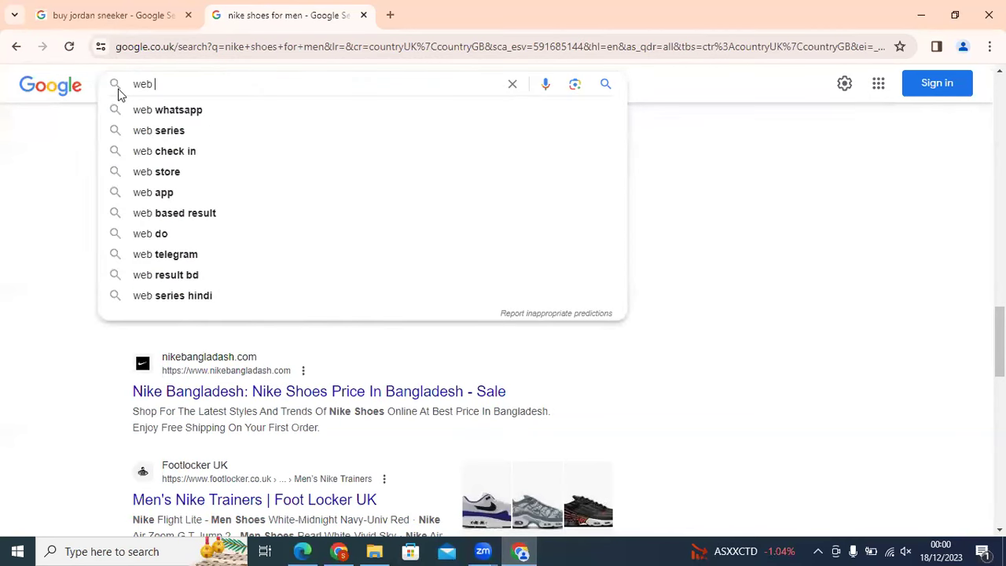
pyautogui.write('hosting')
pyautogui.press('Return')
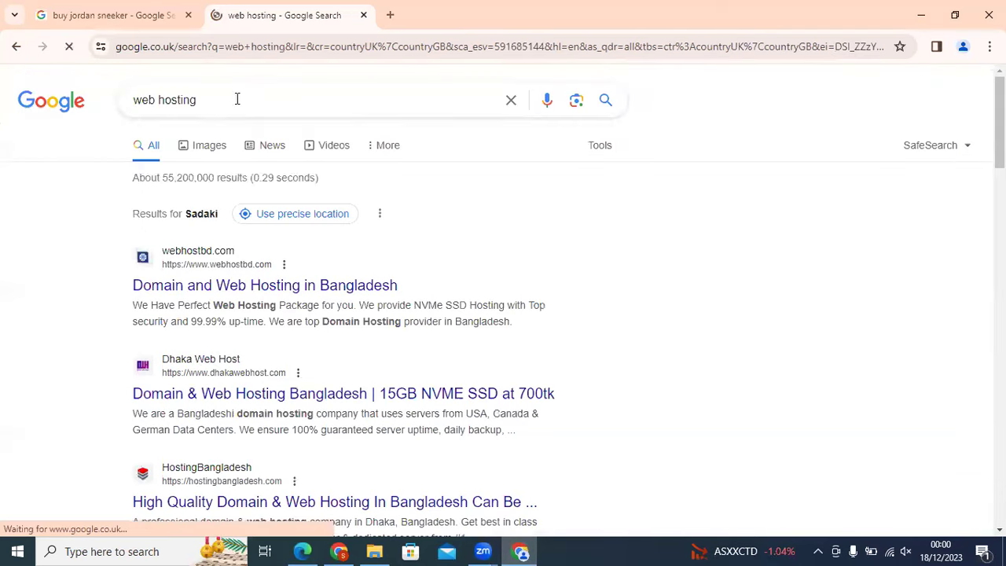
pyautogui.tripleClick(145, 95)
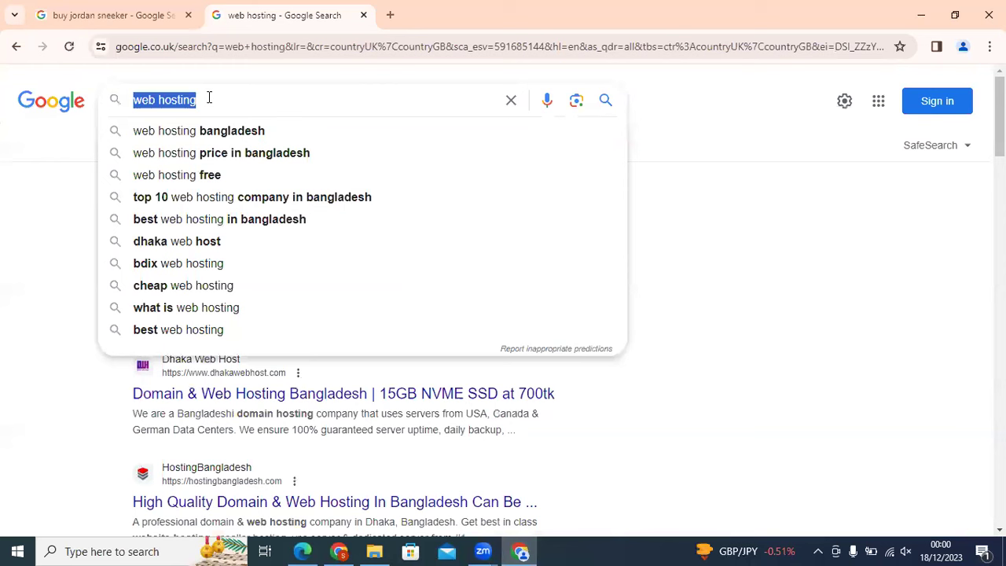
pyautogui.click(2, 308)
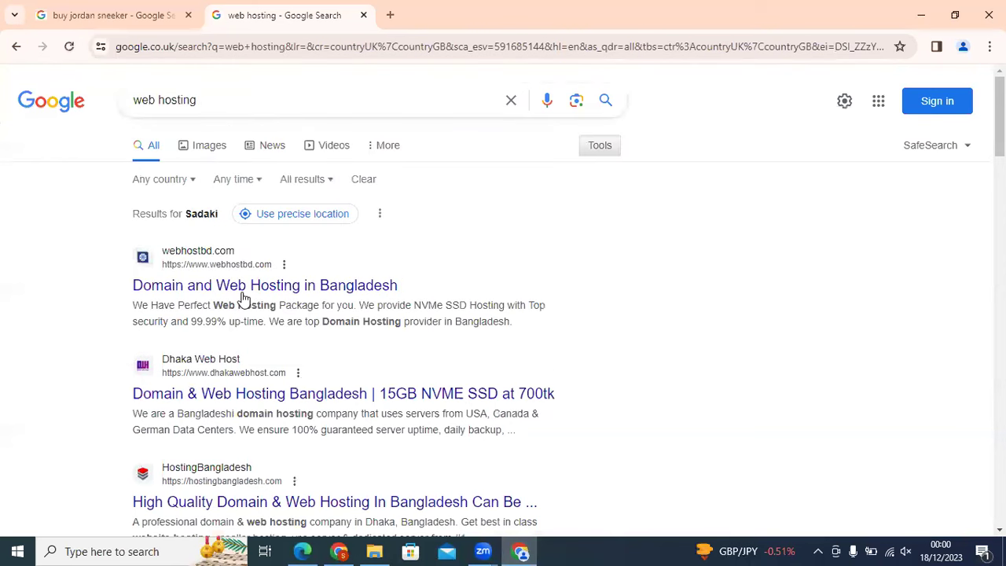
pyautogui.scroll(-5, 259, 306)
pyautogui.scroll(5, 259, 276)
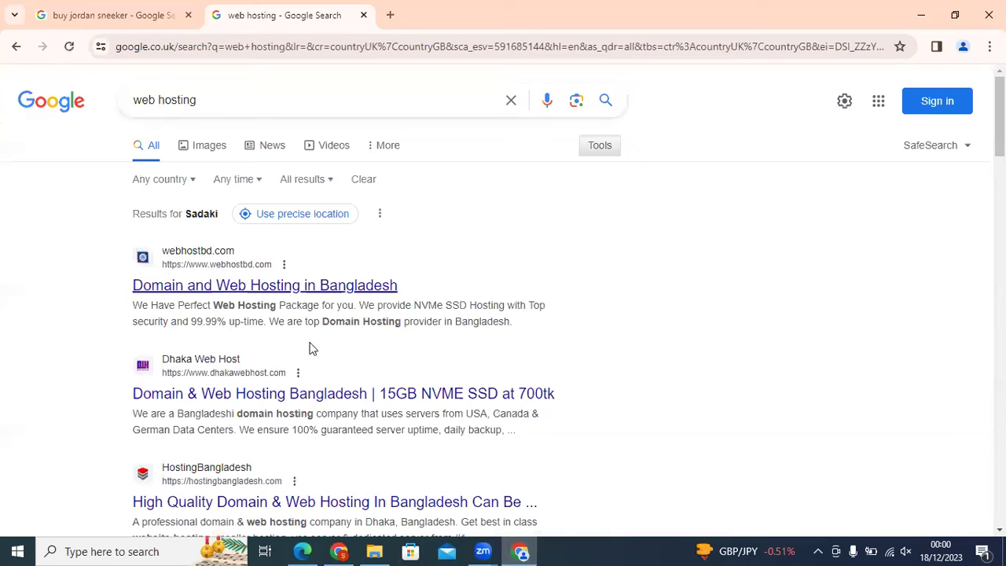
pyautogui.scroll(-2, 314, 349)
pyautogui.scroll(2, 216, 267)
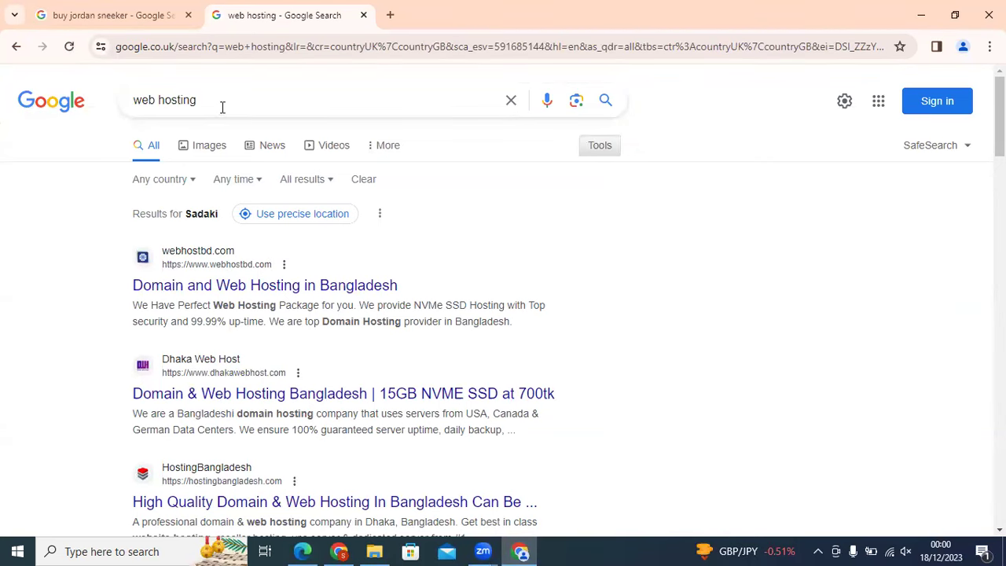
# Search for "web hosting" in place of the jordan sneeker query on google.com, look through the results and dismiss the location request
pyautogui.click(157, 16)
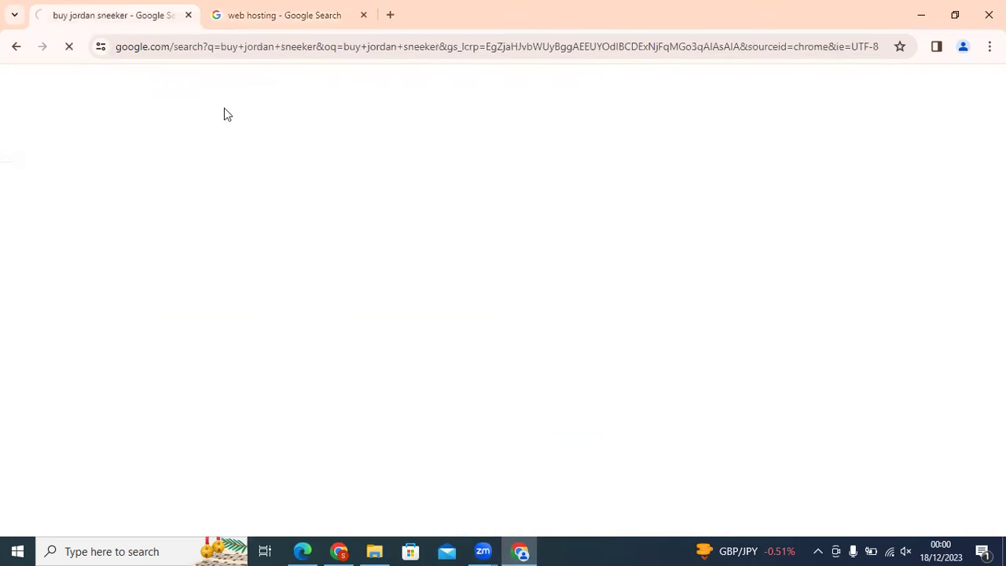
pyautogui.moveTo(235, 100); pyautogui.dragTo(109, 98)
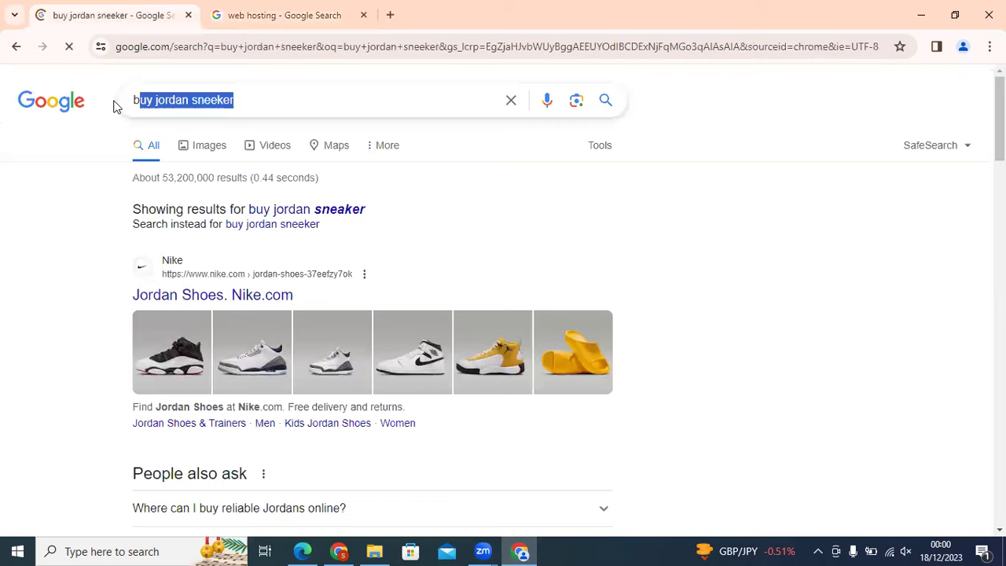
pyautogui.write('web')
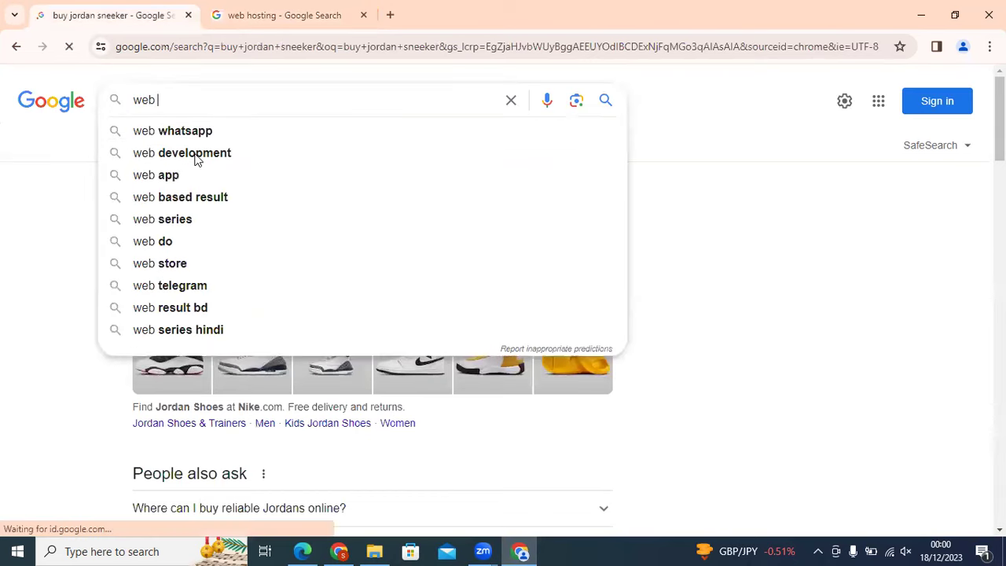
pyautogui.write(' h')
pyautogui.click(187, 130)
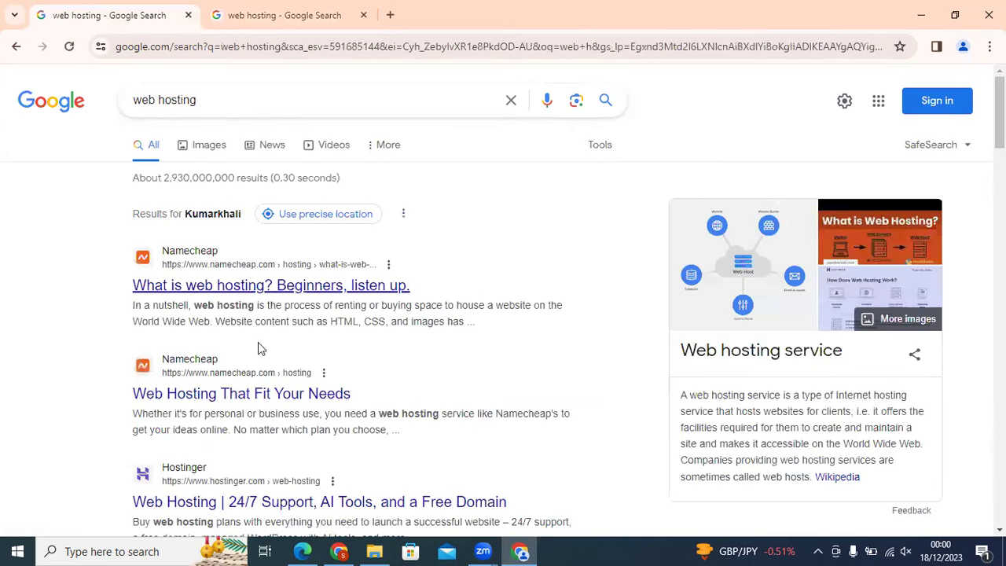
pyautogui.scroll(-3, 444, 346)
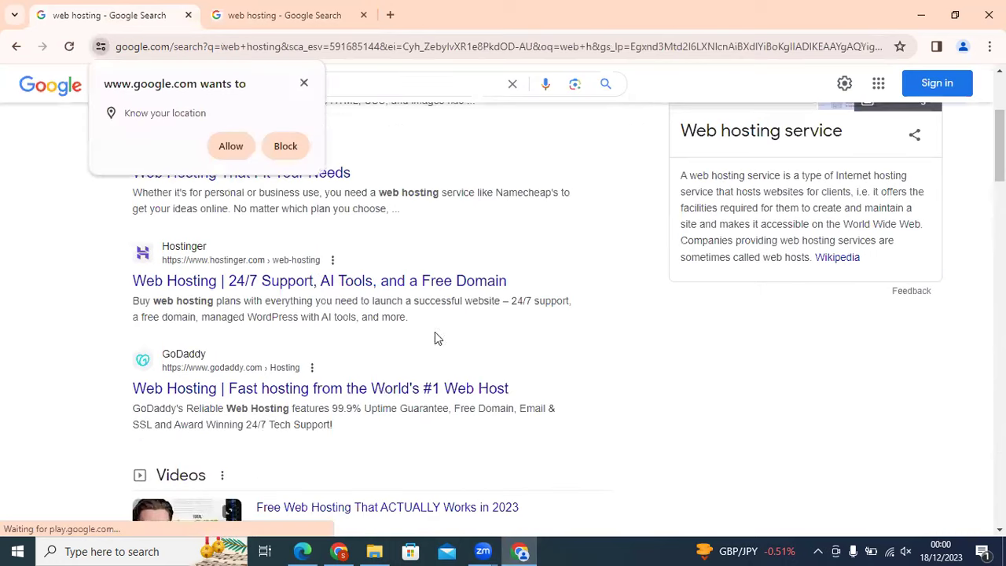
pyautogui.scroll(1, 325, 126)
pyautogui.click(303, 82)
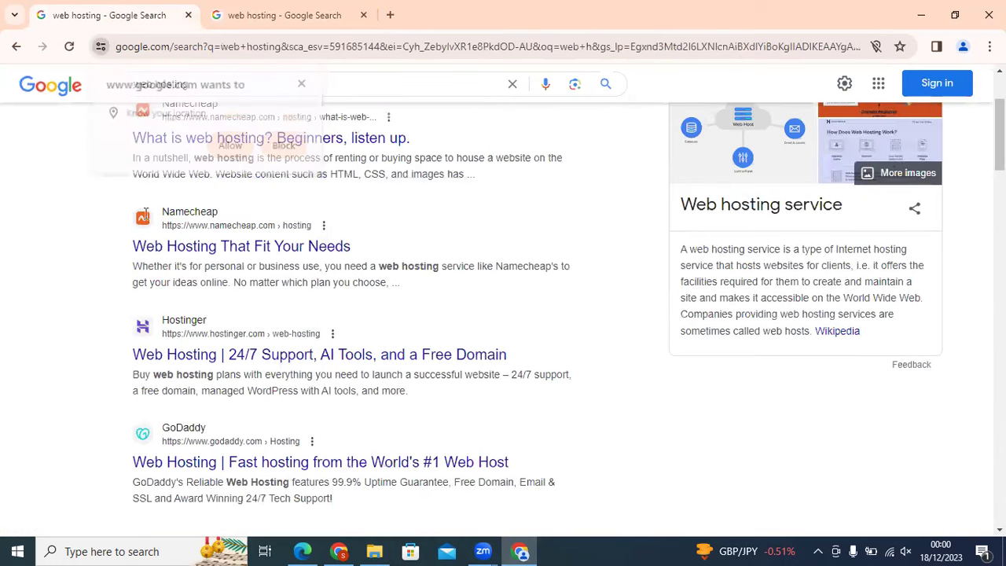
# Highlight the web hosting query on google.com and view its search suggestions above the first results
pyautogui.scroll(2, 198, 270)
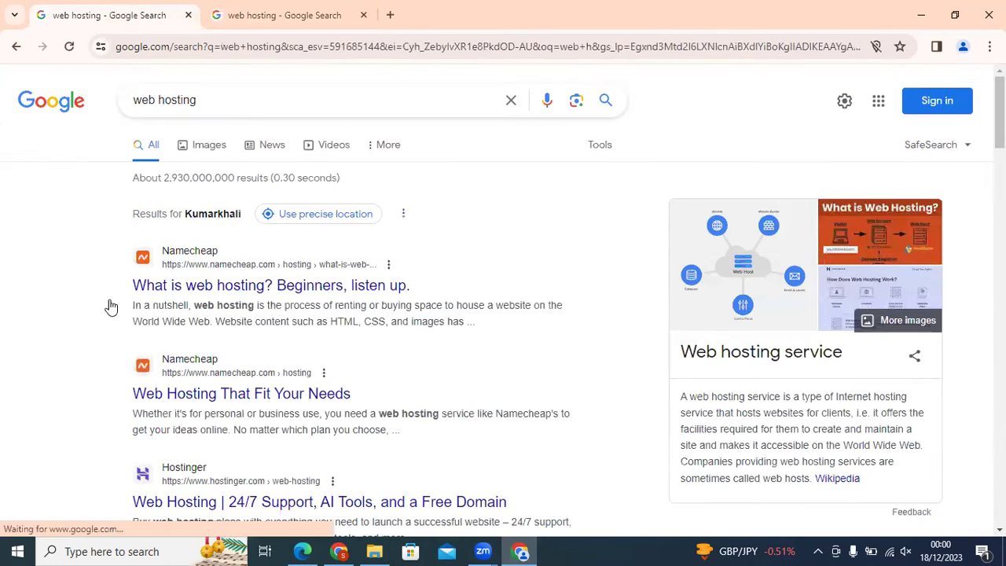
pyautogui.click(184, 254)
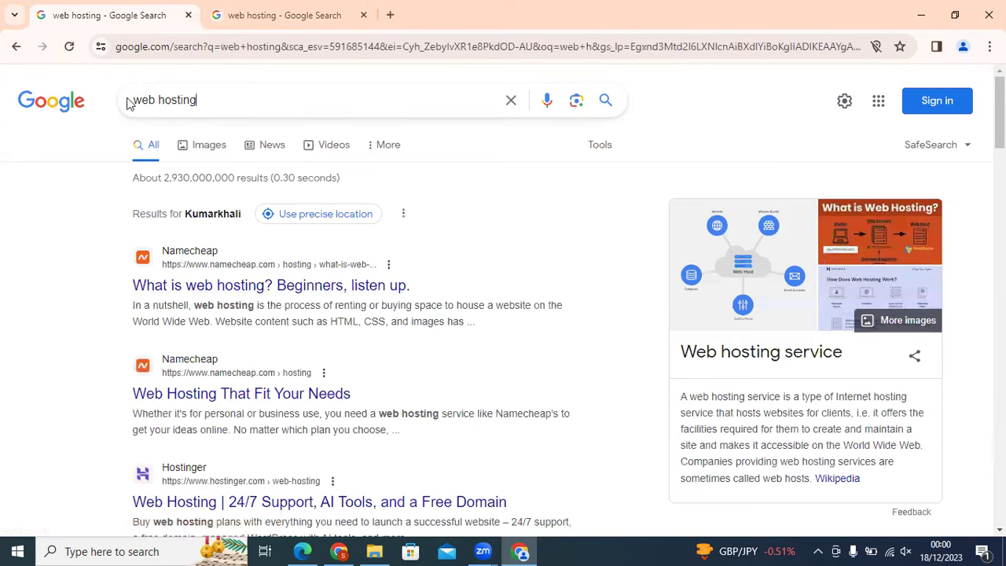
pyautogui.hotkey('ctrl', 'a')
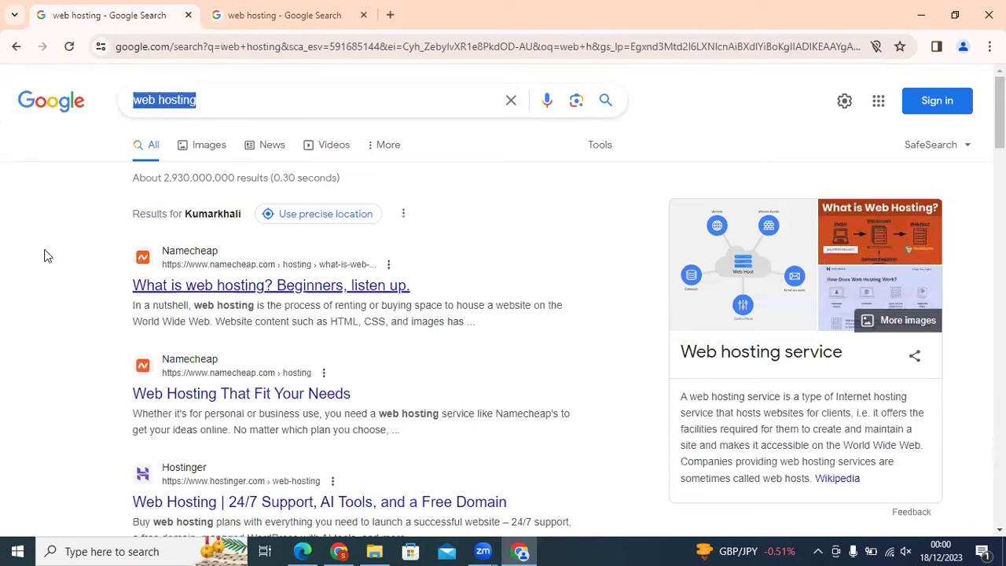
pyautogui.scroll(-1, 383, 345)
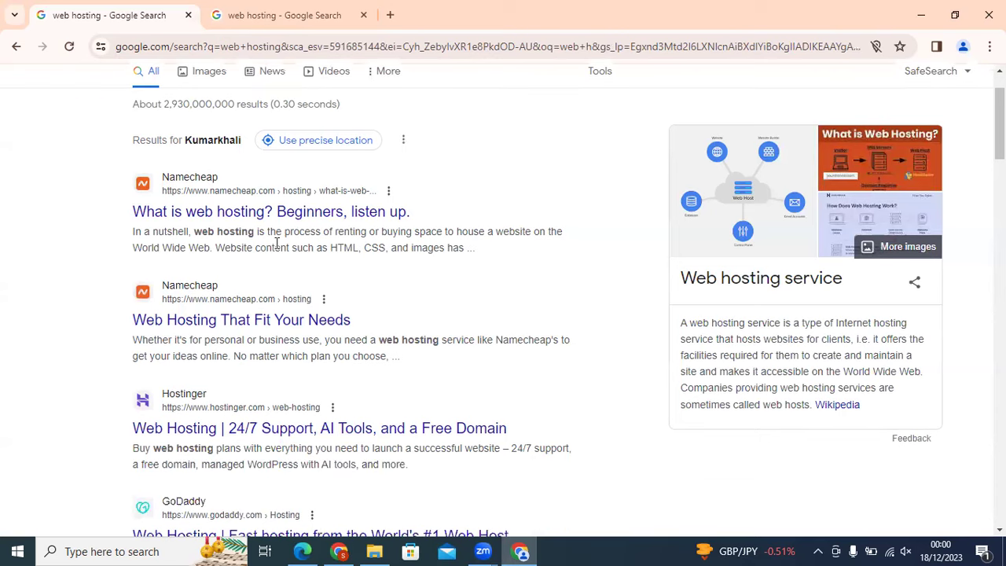
pyautogui.scroll(1, 211, 114)
pyautogui.click(206, 100)
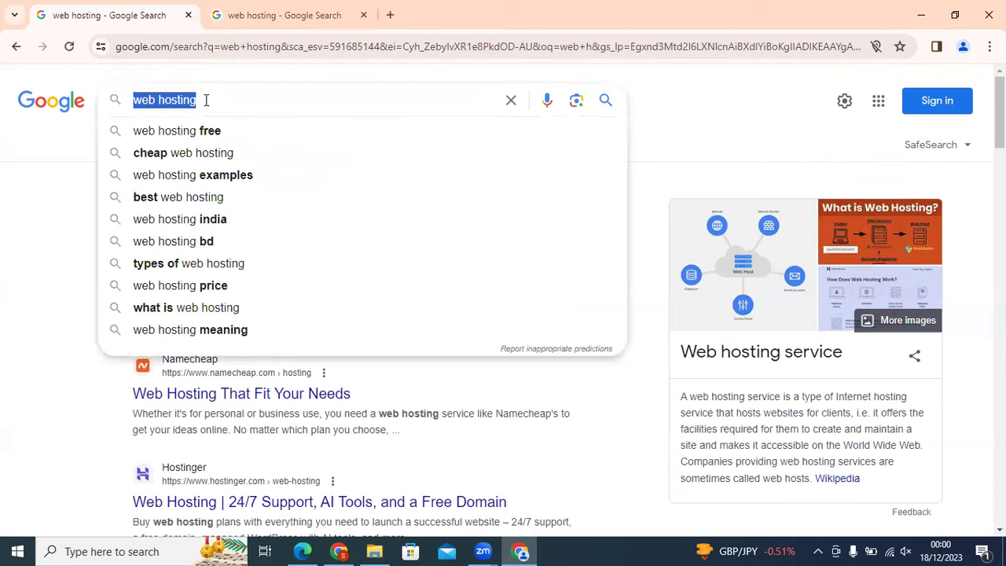
pyautogui.click(339, 550)
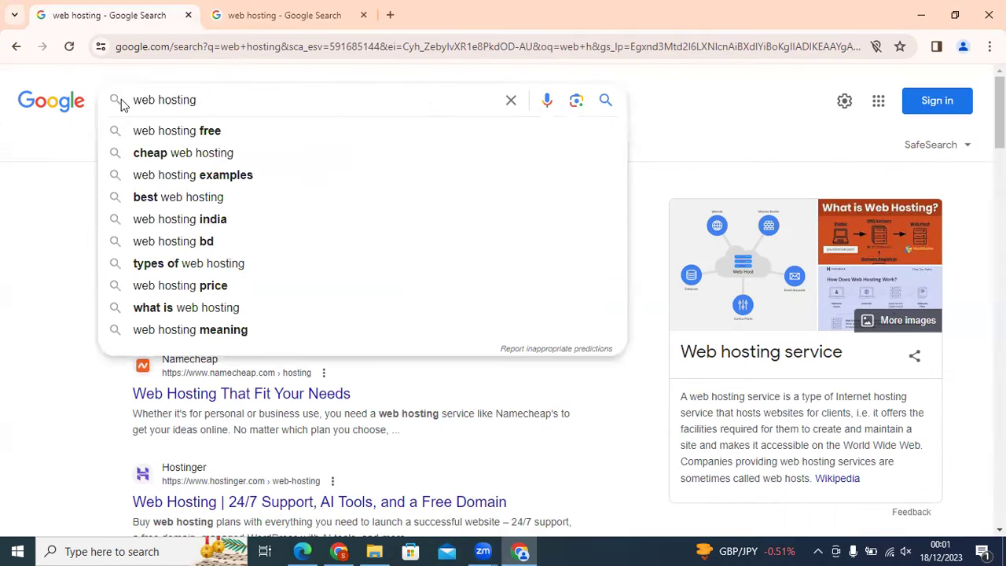
pyautogui.click(40, 238)
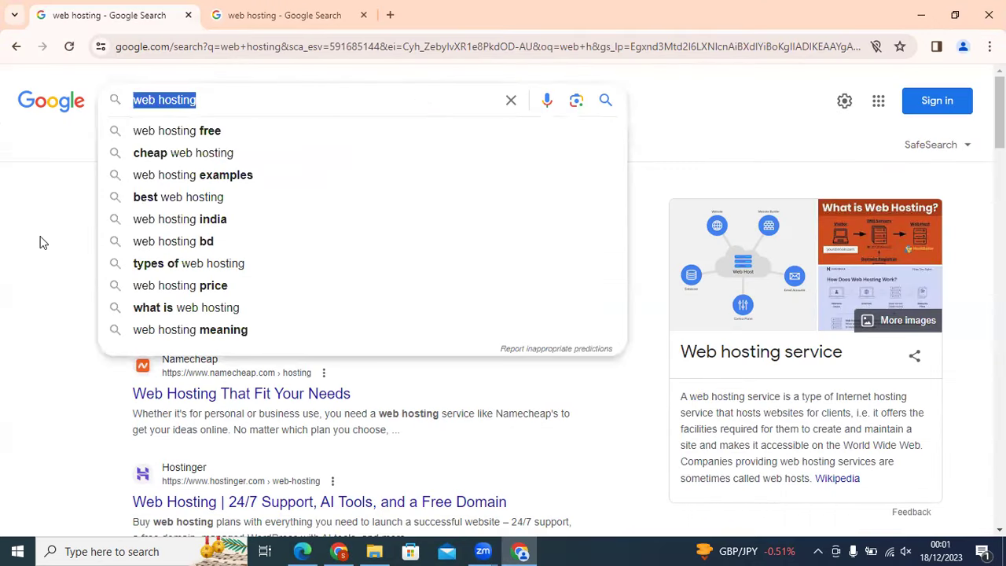
# Look through the web hosting results from the first Namecheap listing down to the Businesses section
pyautogui.scroll(-3, 243, 343)
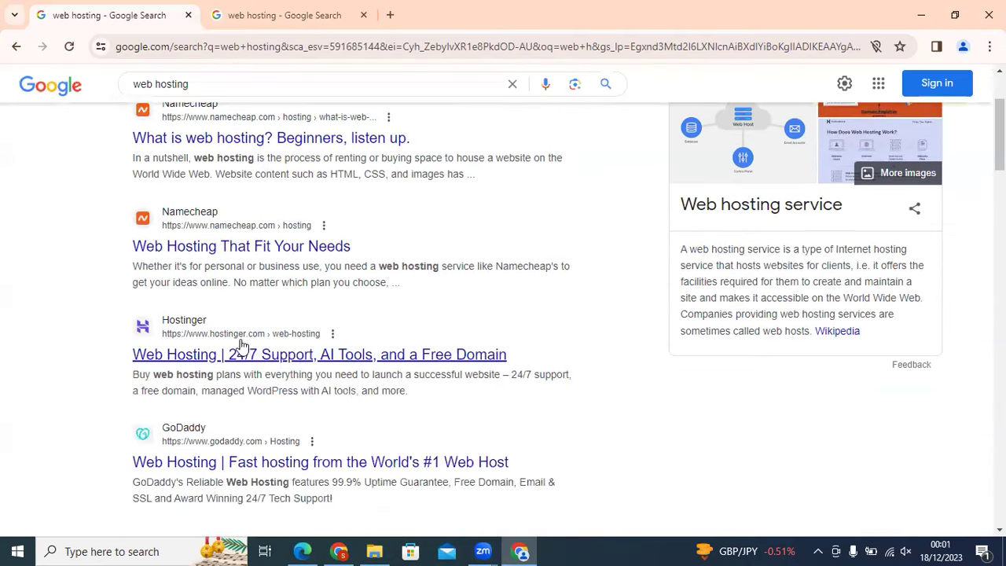
pyautogui.scroll(-5, 399, 441)
pyautogui.scroll(-3, 478, 368)
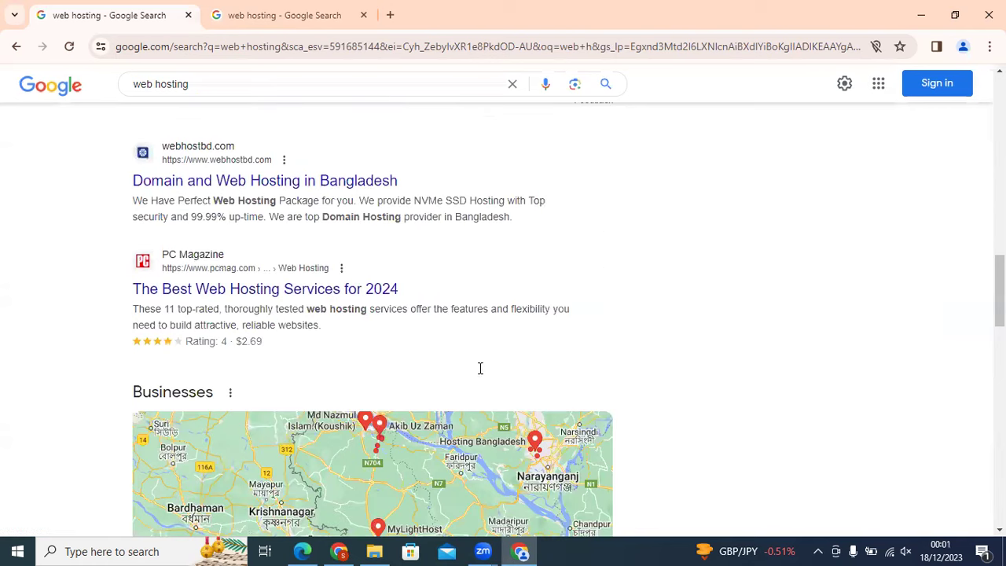
pyautogui.scroll(4, 480, 369)
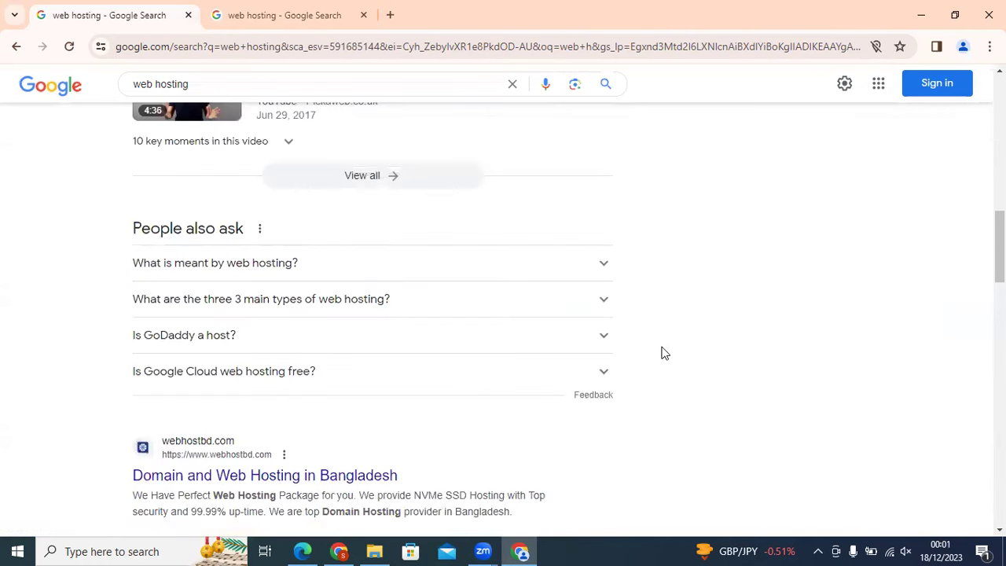
pyautogui.scroll(8, 504, 520)
pyautogui.scroll(3, 479, 338)
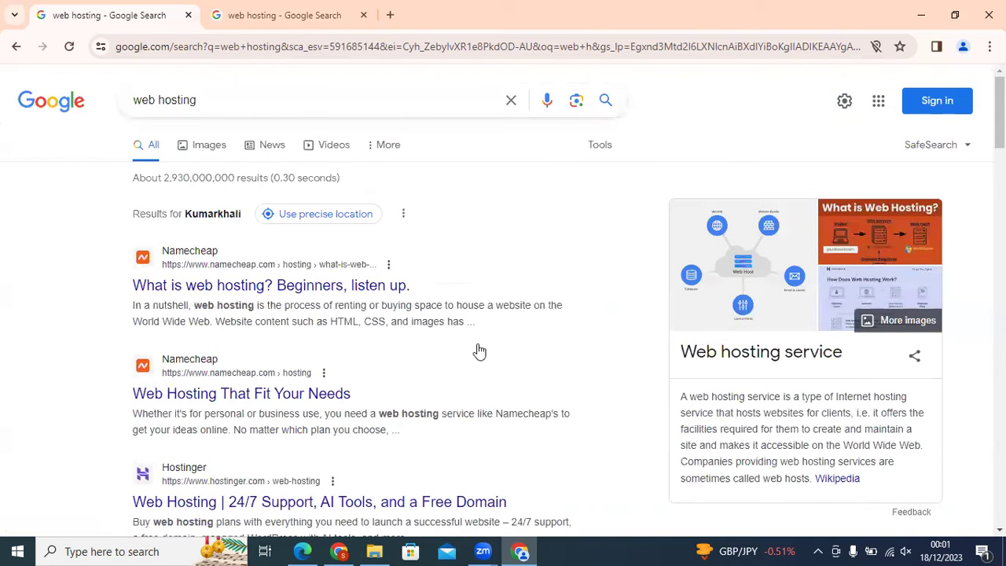
pyautogui.scroll(-8, 480, 351)
pyautogui.scroll(-10, 646, 442)
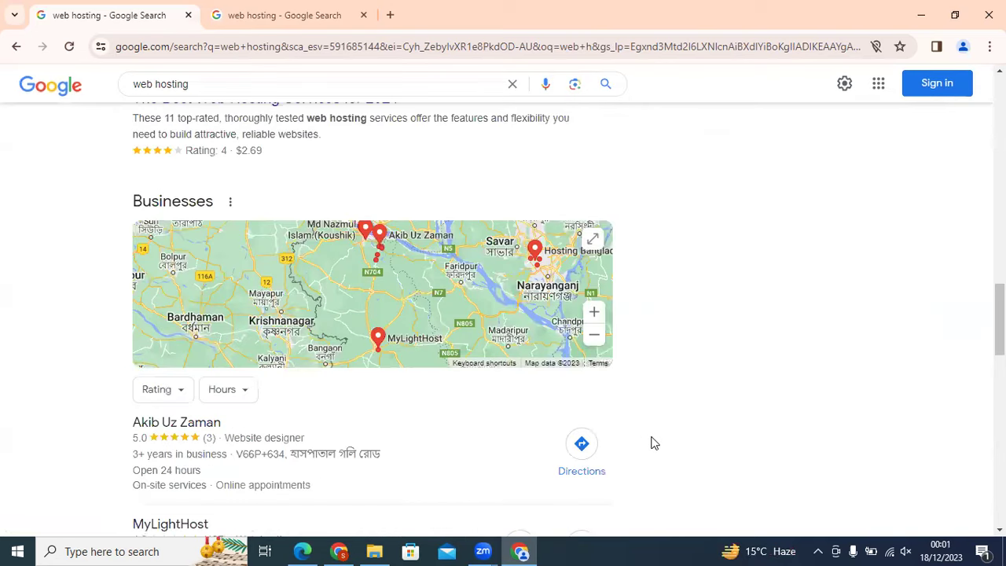
pyautogui.scroll(-3, 650, 442)
pyautogui.scroll(-1, 716, 405)
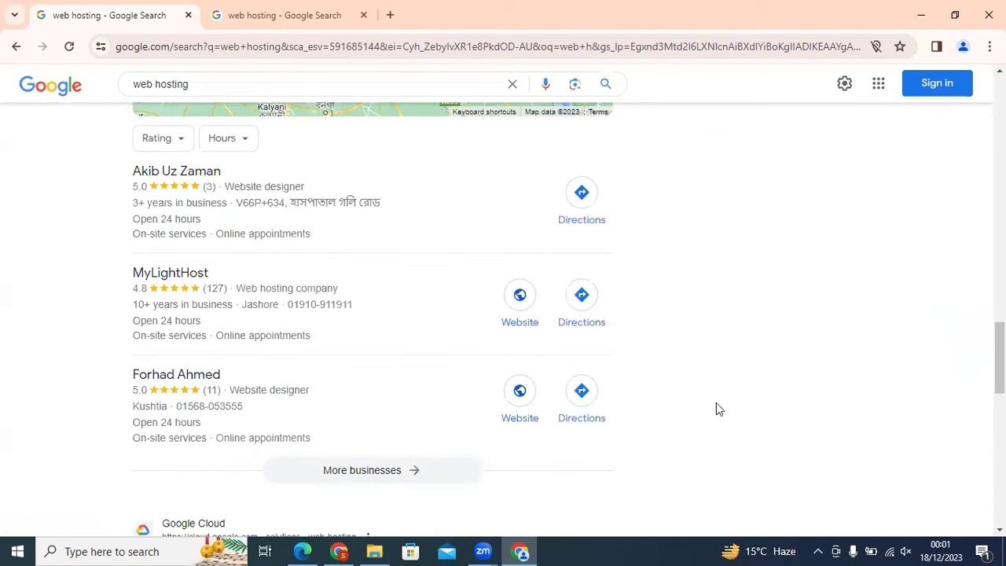
# Switch to Keyword Planner and examine the competition level of the appletv plus keyword idea
pyautogui.click(349, 550)
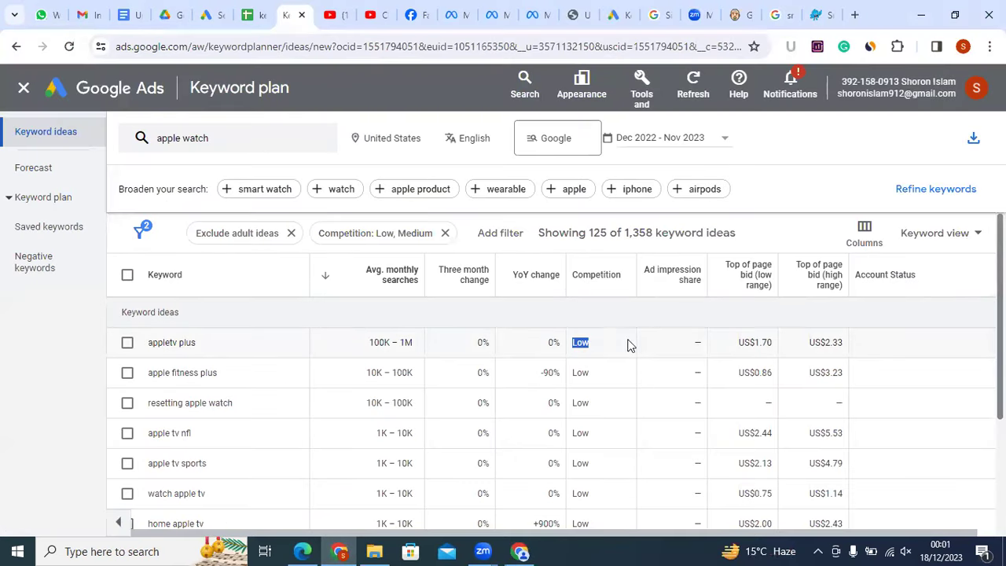
pyautogui.moveTo(587, 343); pyautogui.dragTo(577, 343)
pyautogui.click(585, 341)
pyautogui.doubleClick(582, 342)
pyautogui.click(398, 330)
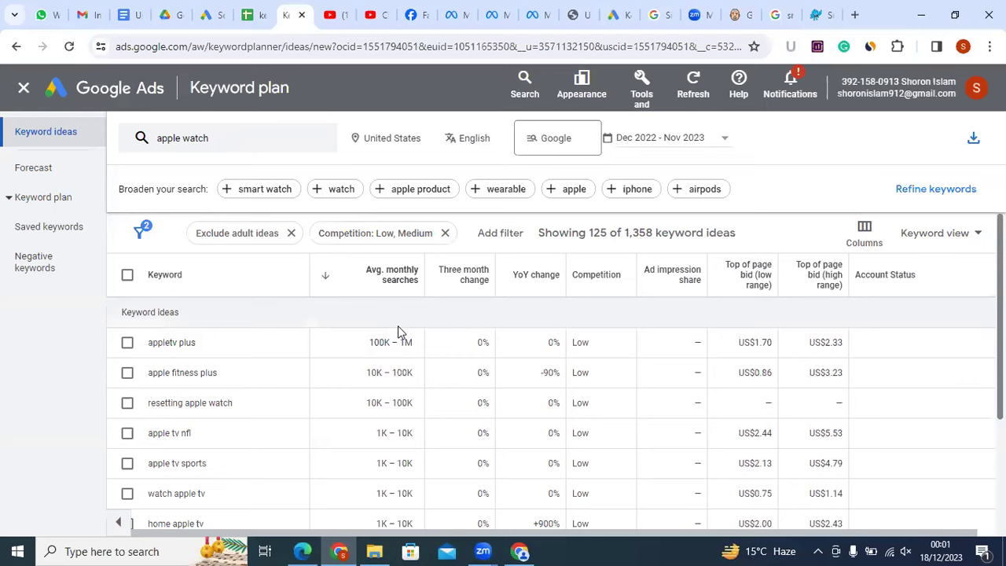
pyautogui.doubleClick(579, 342)
pyautogui.click(541, 307)
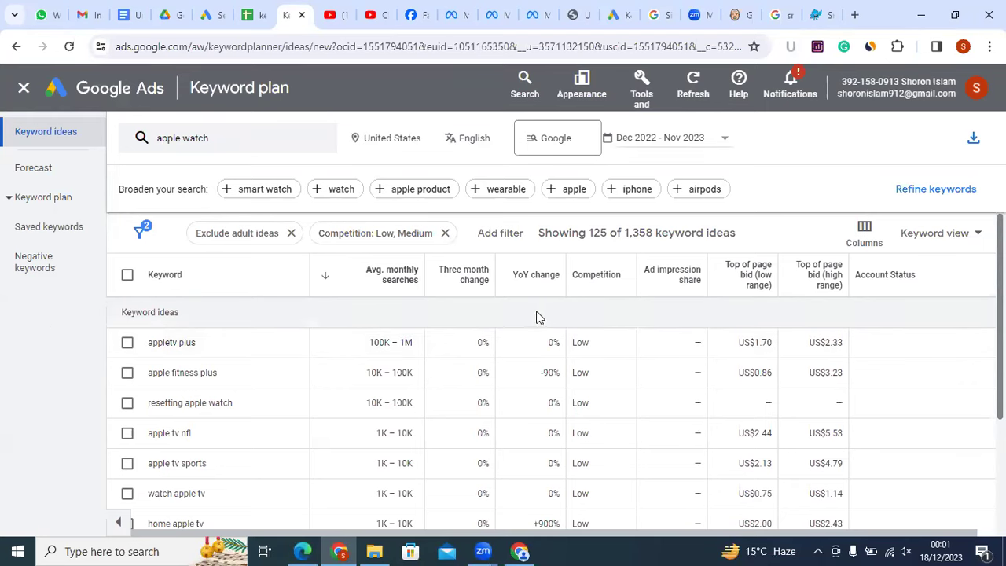
pyautogui.doubleClick(580, 342)
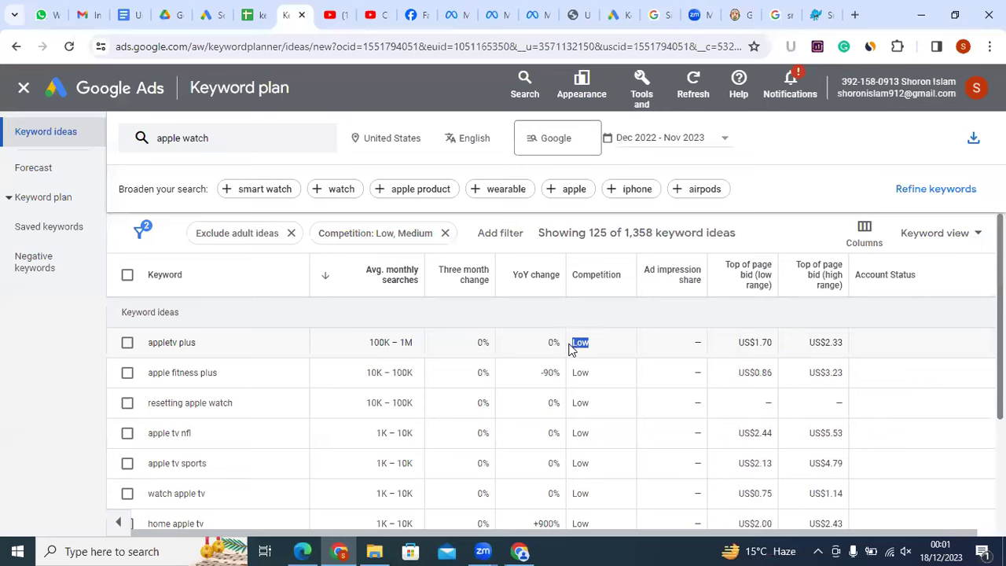
pyautogui.click(533, 322)
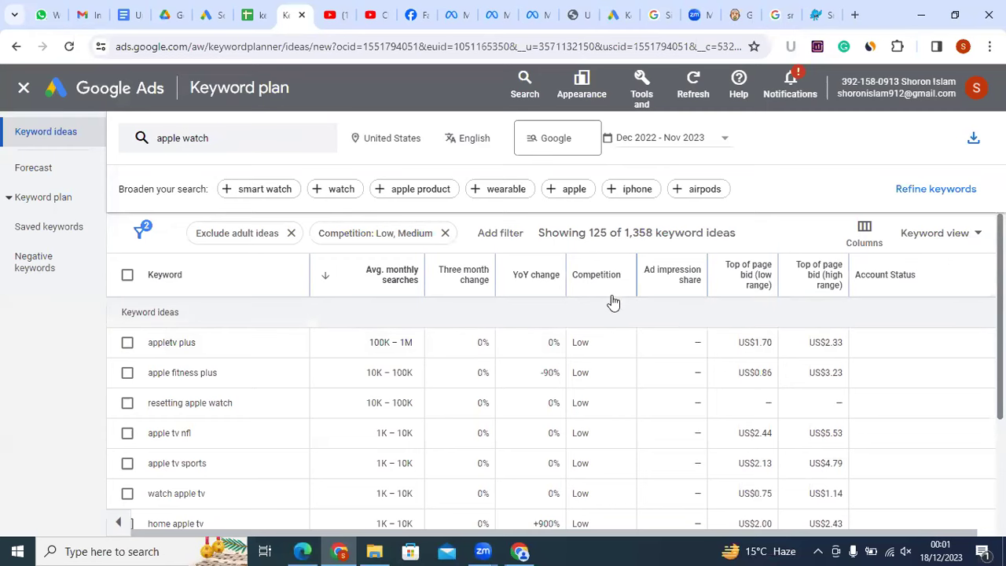
pyautogui.moveTo(760, 279)
# Switch to the Google search window and examine the first Namecheap result and the listings and videos below it
pyautogui.click(519, 552)
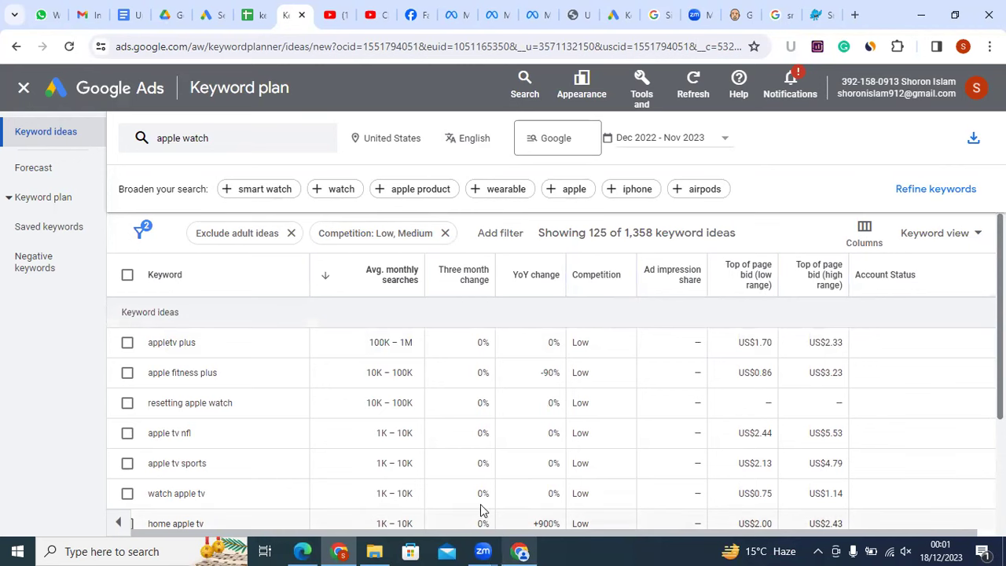
pyautogui.scroll(11, 260, 234)
pyautogui.scroll(5, 259, 231)
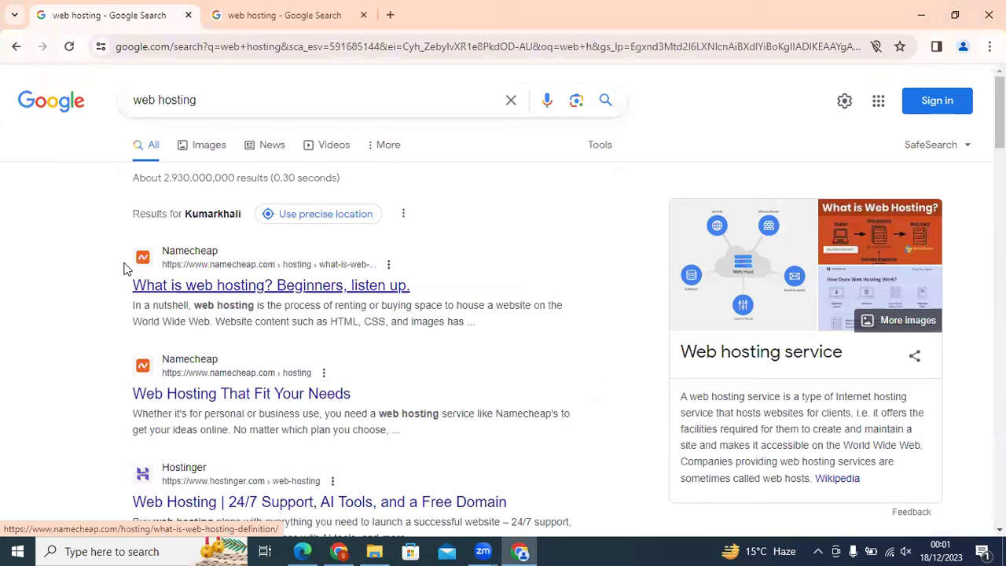
pyautogui.moveTo(121, 246); pyautogui.dragTo(183, 246)
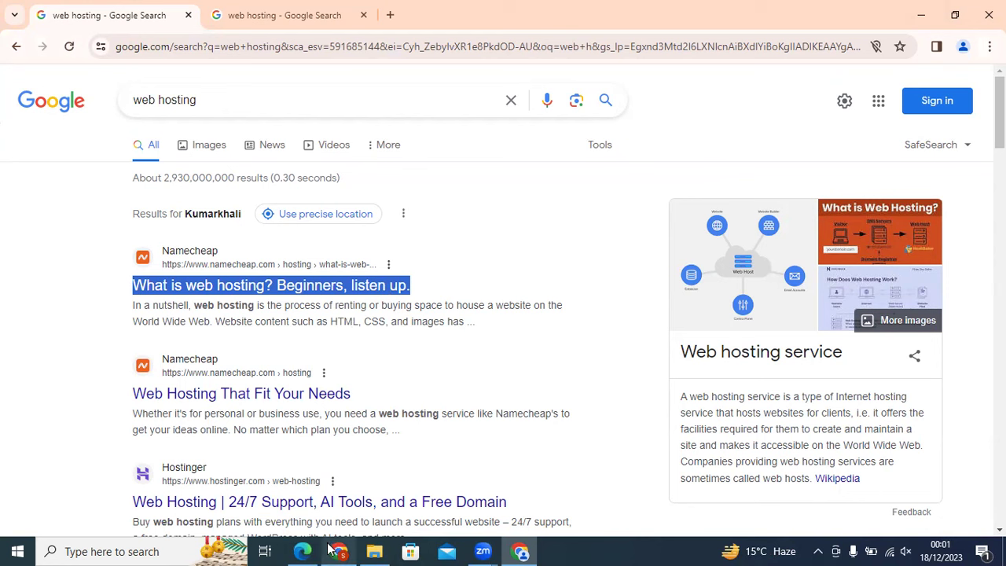
pyautogui.scroll(-10, 325, 387)
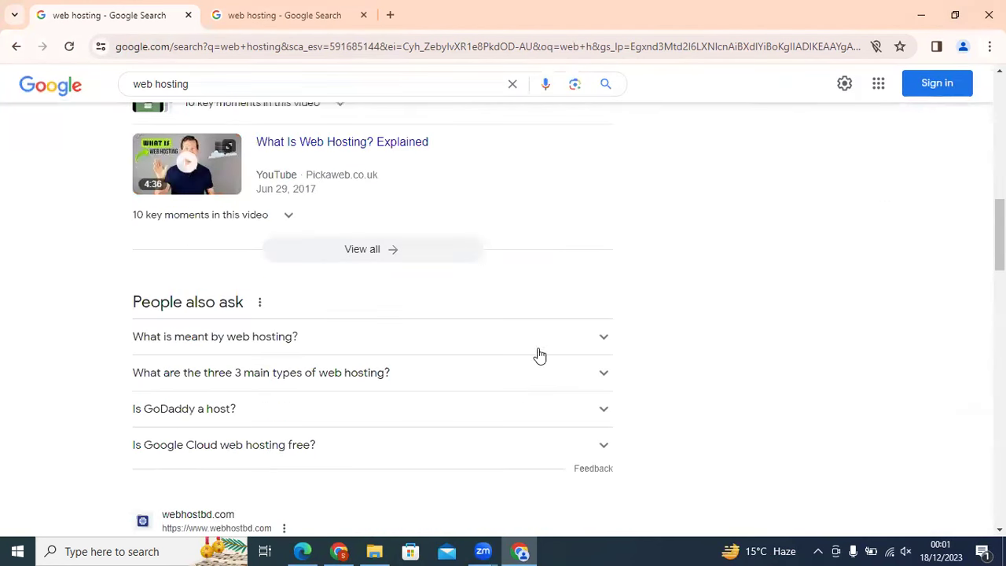
pyautogui.scroll(10, 768, 367)
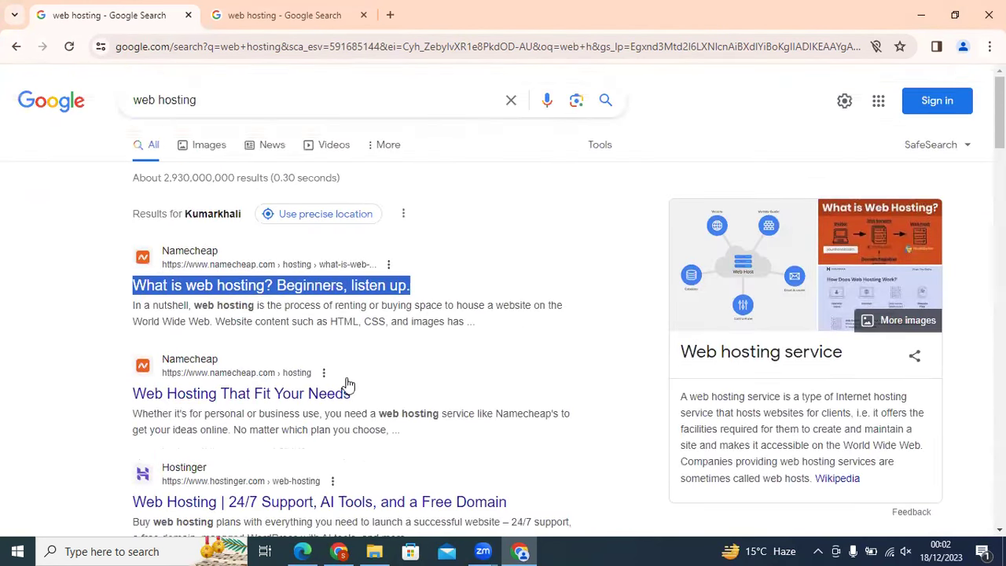
pyautogui.click(136, 244)
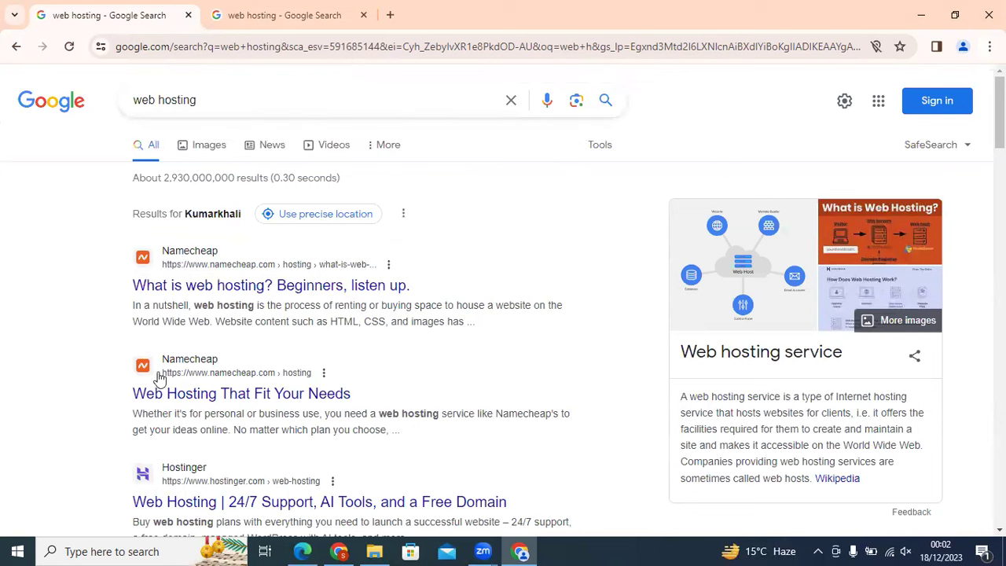
pyautogui.scroll(-2, 340, 403)
pyautogui.scroll(-3, 340, 403)
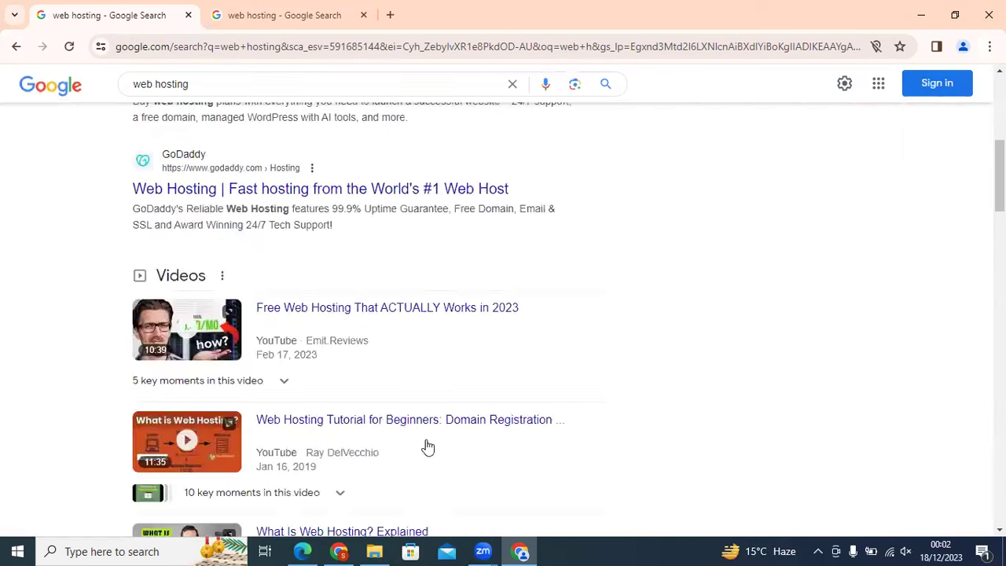
pyautogui.scroll(5, 426, 445)
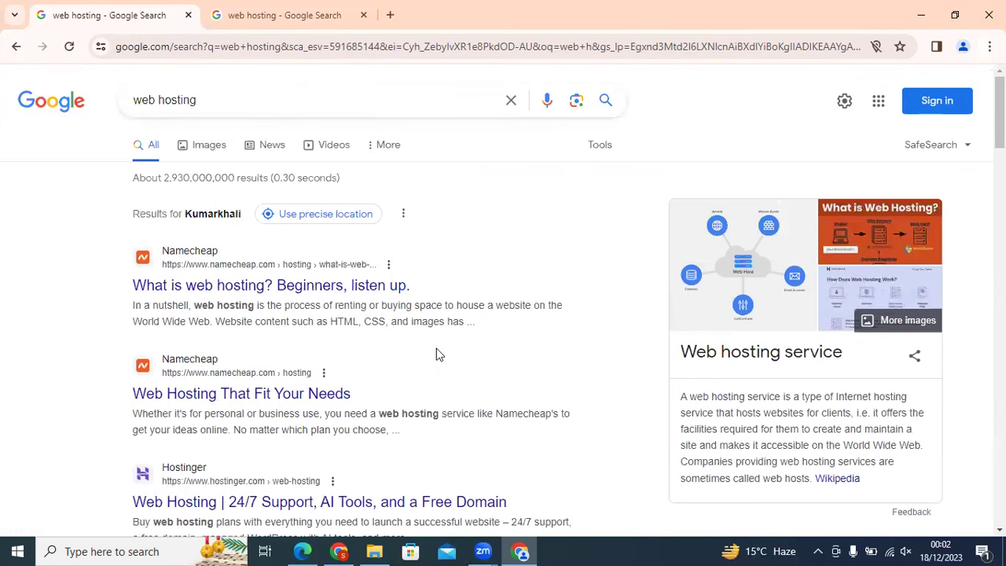
# Read the Top of page bid (low range) definition in Keyword Planner and highlight the web hosting query and first result on Google
pyautogui.click(340, 552)
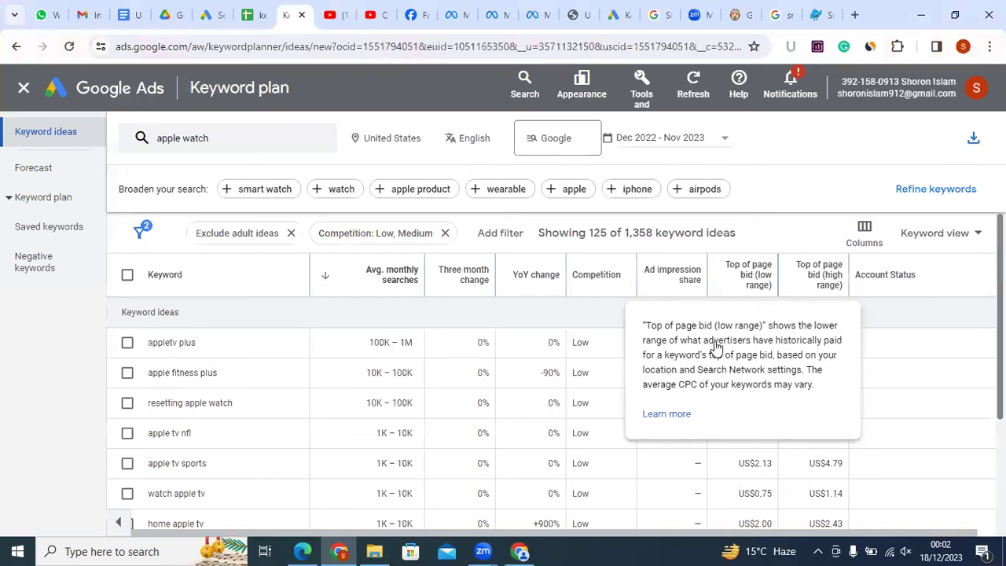
pyautogui.click(526, 548)
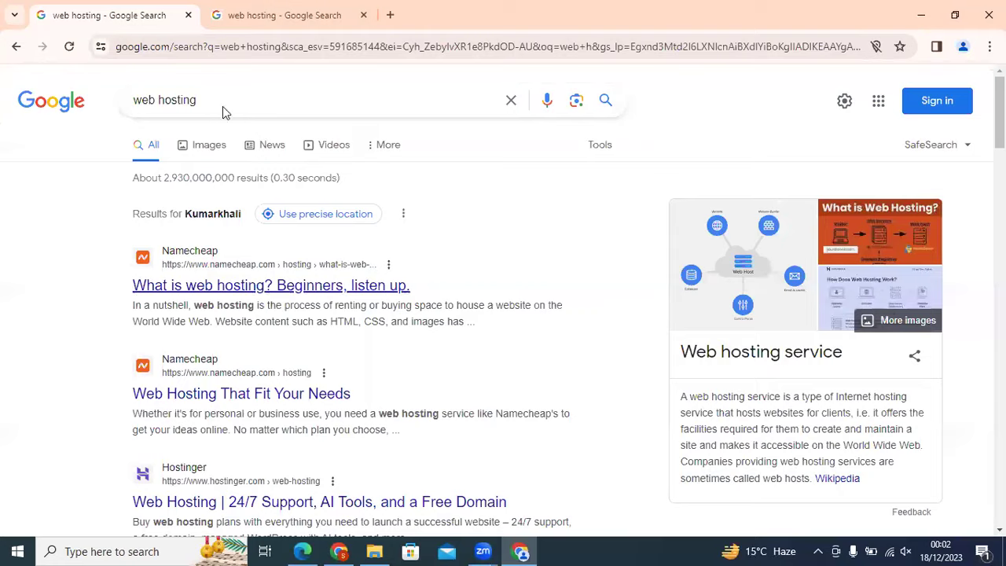
pyautogui.moveTo(223, 107); pyautogui.dragTo(114, 102)
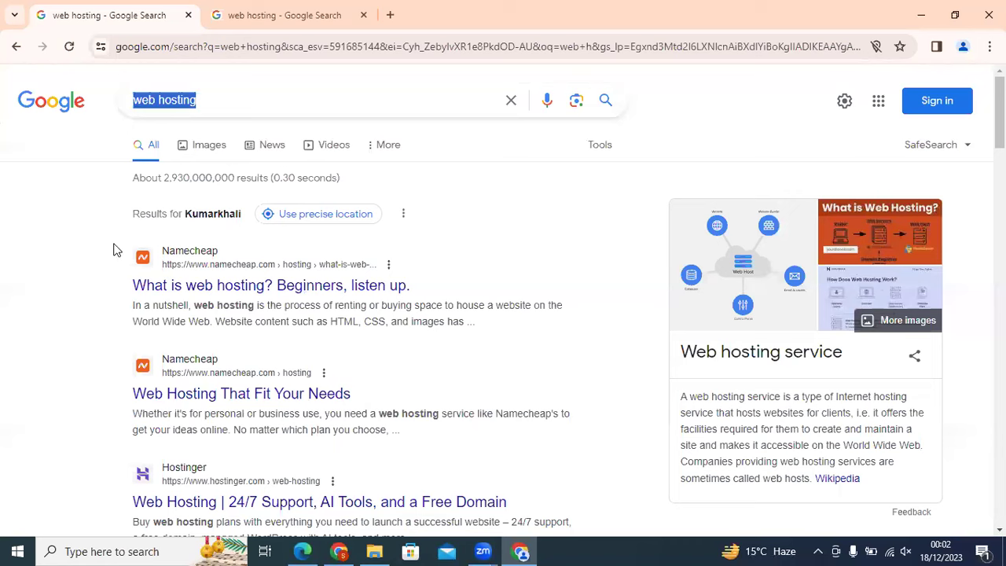
pyautogui.tripleClick(468, 289)
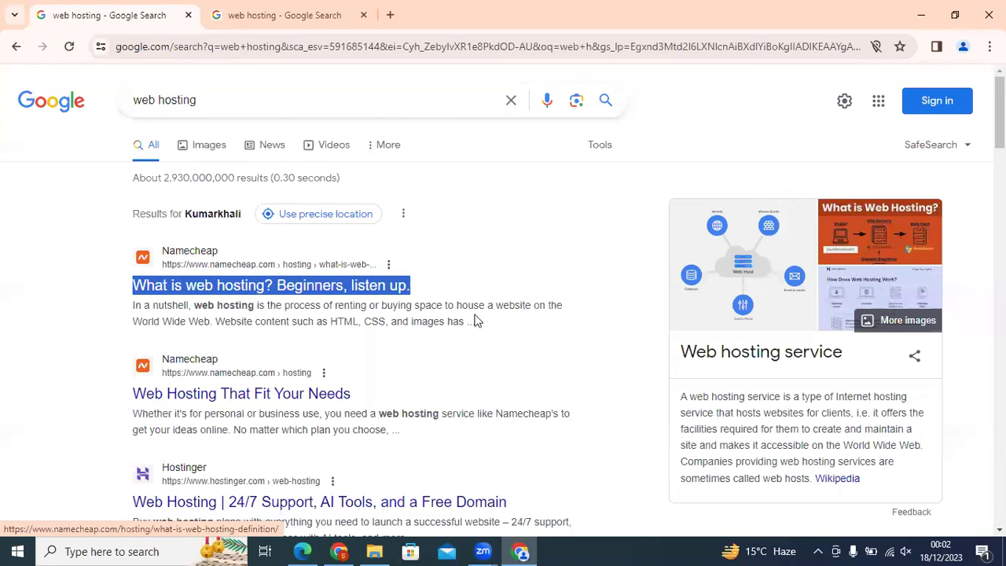
pyautogui.moveTo(468, 322); pyautogui.dragTo(132, 306)
# Switch to Keyword Planner and examine the low and high range top of page bids for appletv plus
pyautogui.click(338, 551)
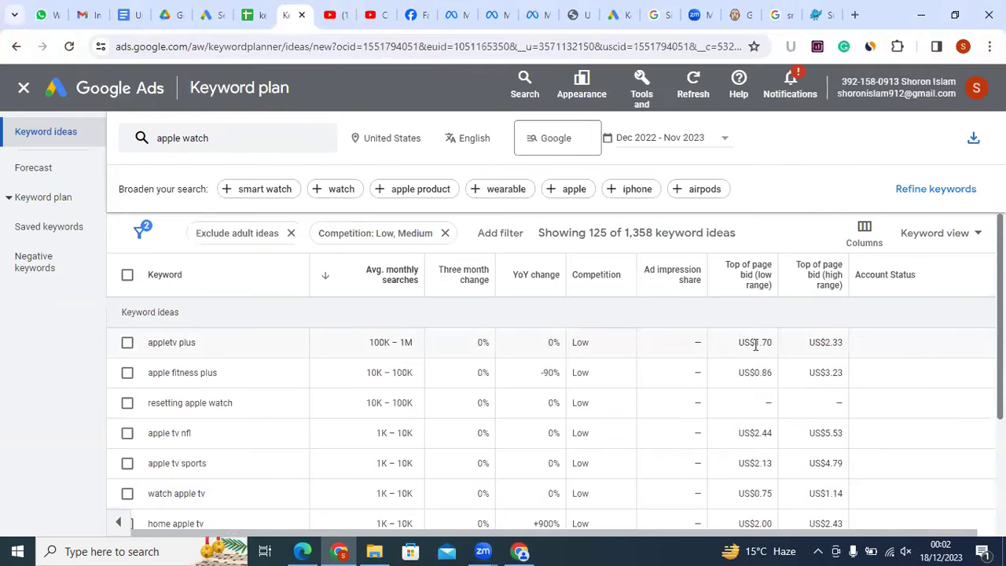
pyautogui.moveTo(755, 345); pyautogui.dragTo(762, 344)
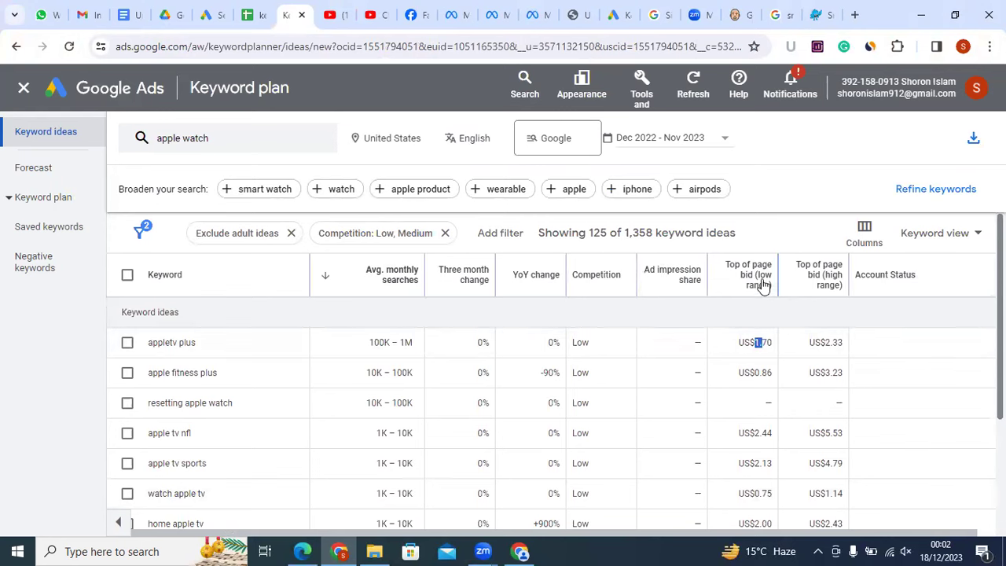
pyautogui.moveTo(762, 286)
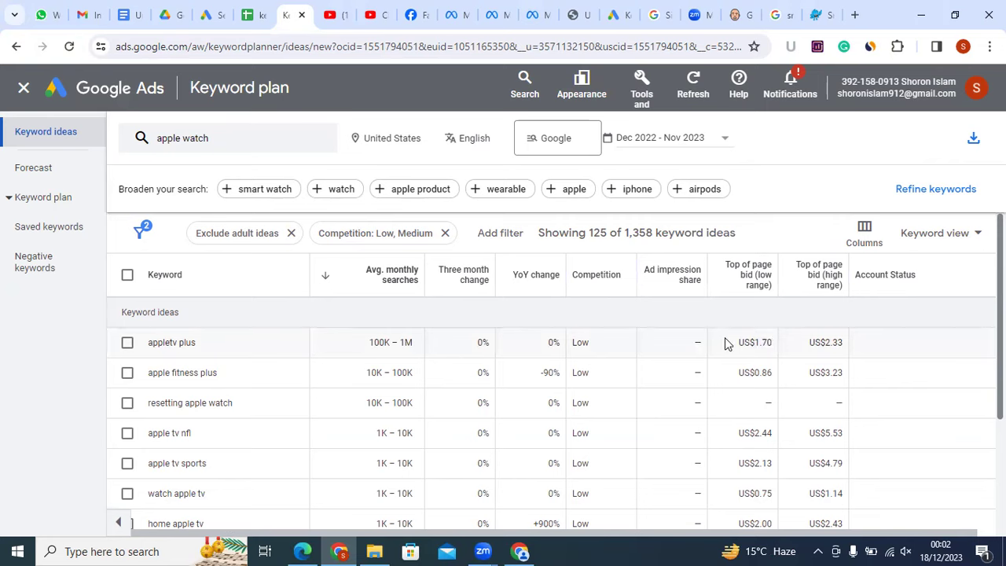
pyautogui.moveTo(814, 277)
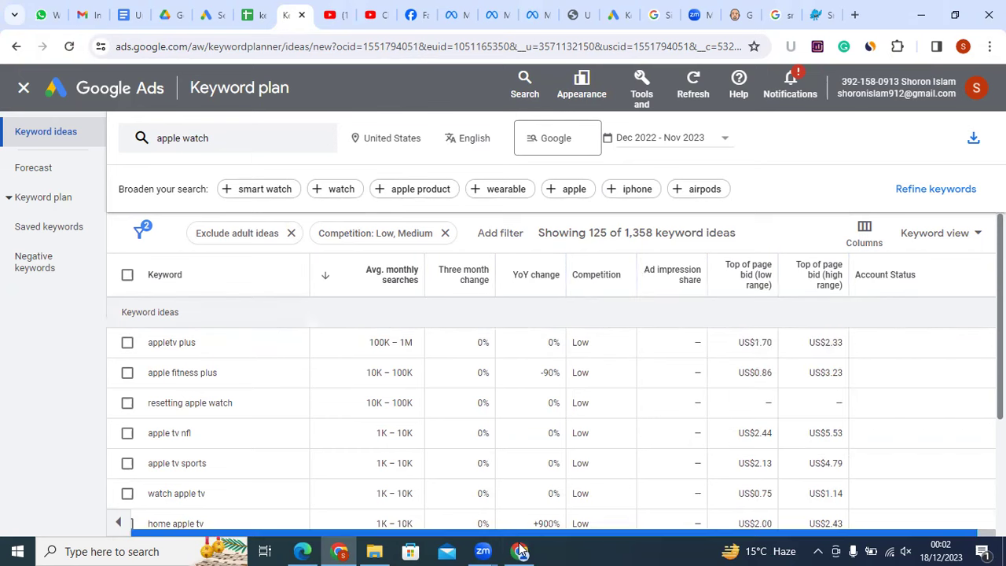
pyautogui.moveTo(520, 551)
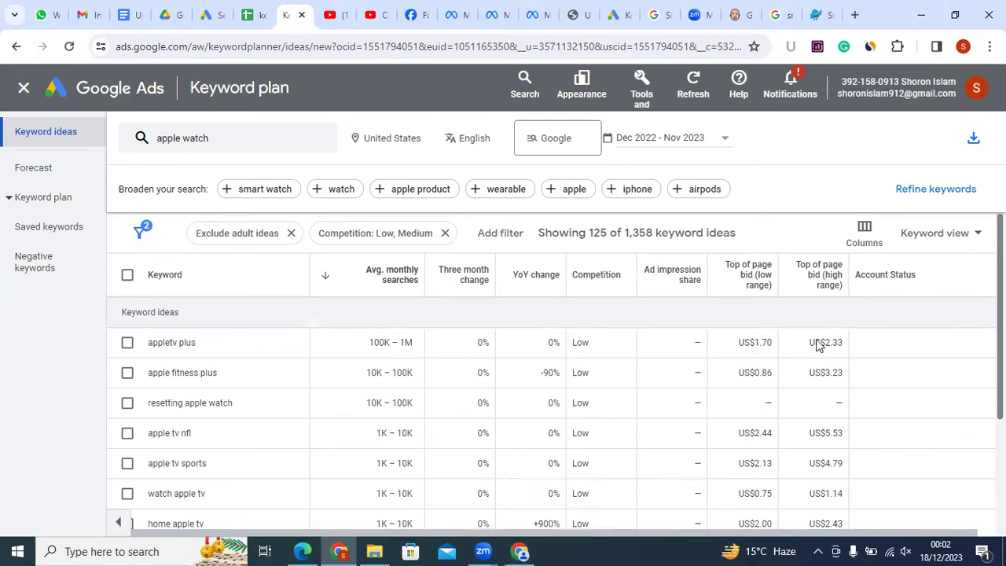
# Highlight the low range bid of appletv plus and copy the keyword's text
pyautogui.tripleClick(773, 344)
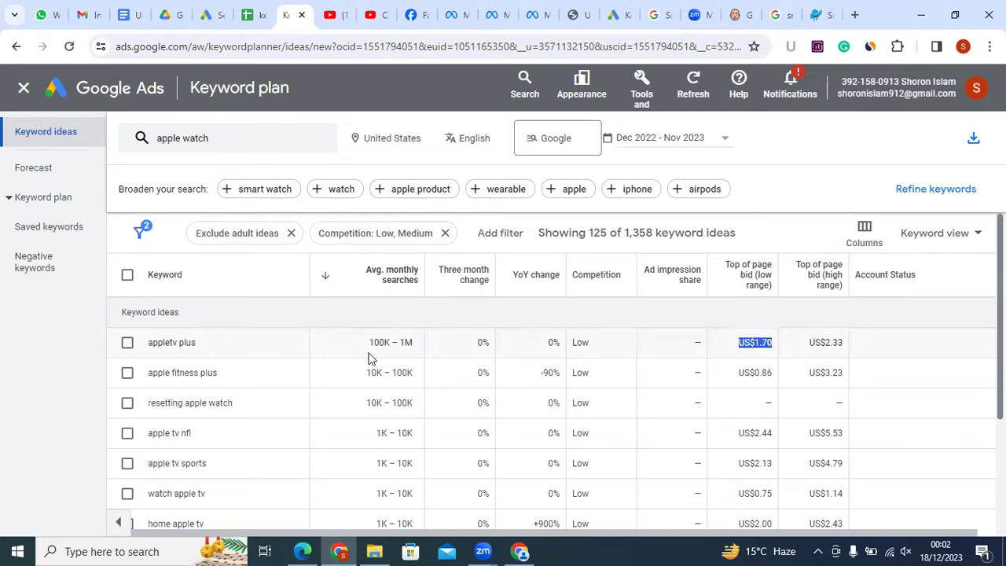
pyautogui.tripleClick(154, 343)
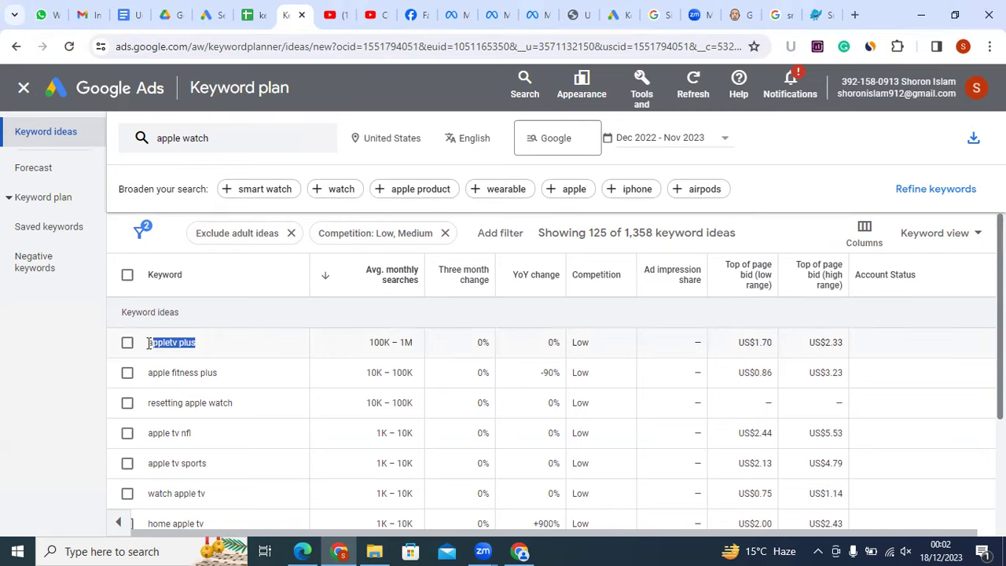
pyautogui.tripleClick(191, 345)
pyautogui.rightClick(191, 351)
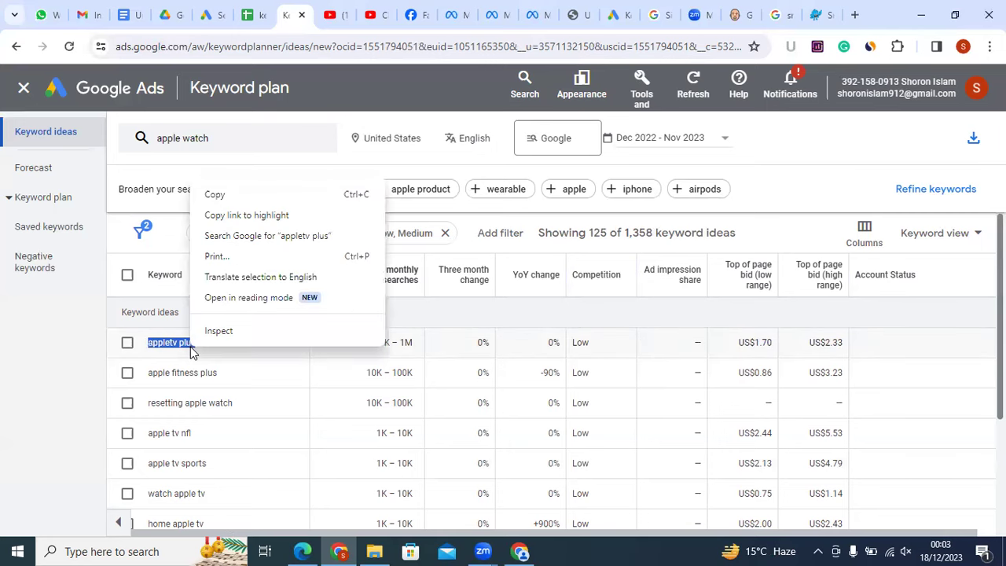
pyautogui.click(214, 194)
pyautogui.click(223, 317)
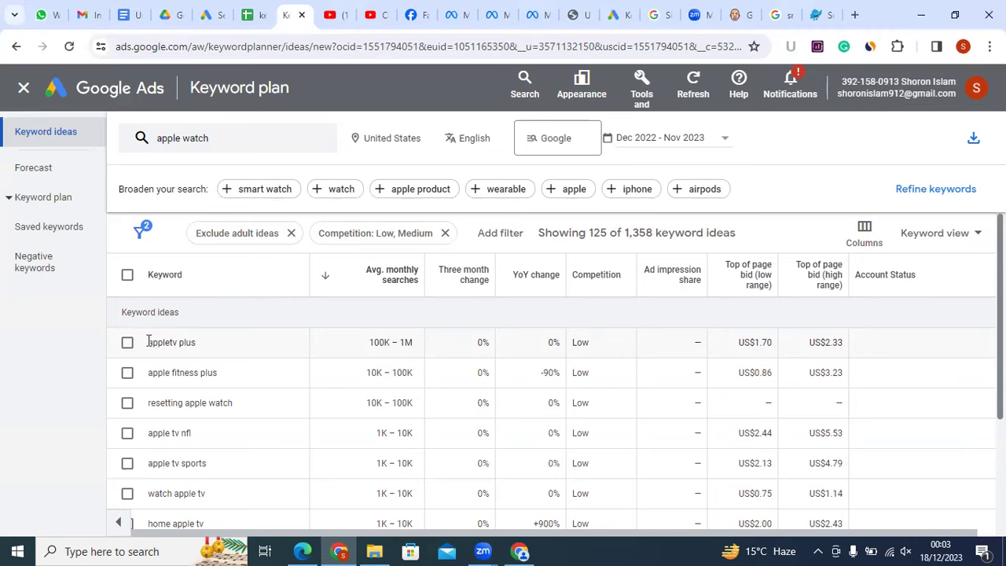
# Examine the appletv plus keyword idea together with its low and high range top of page bids
pyautogui.moveTo(149, 342); pyautogui.dragTo(200, 348)
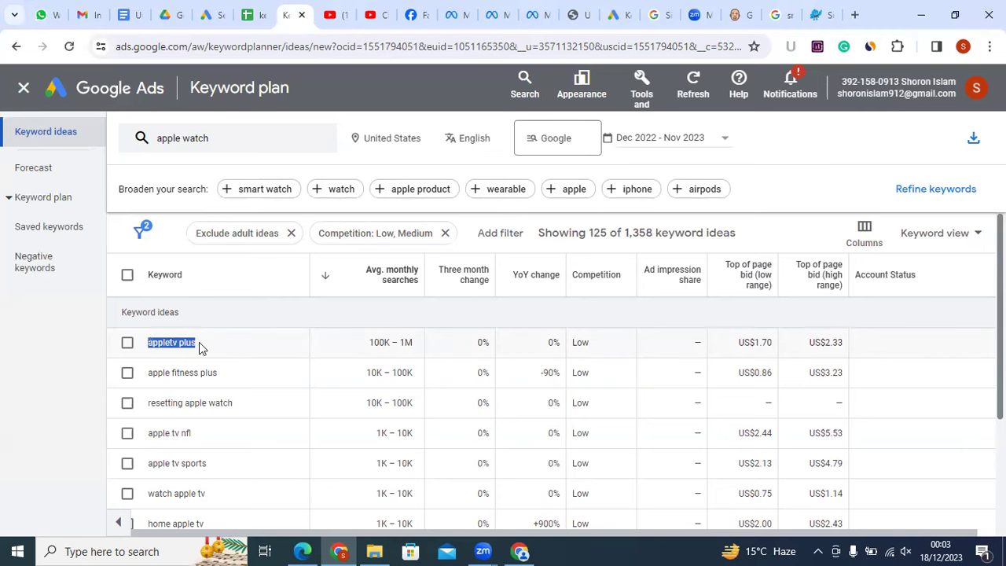
pyautogui.click(209, 317)
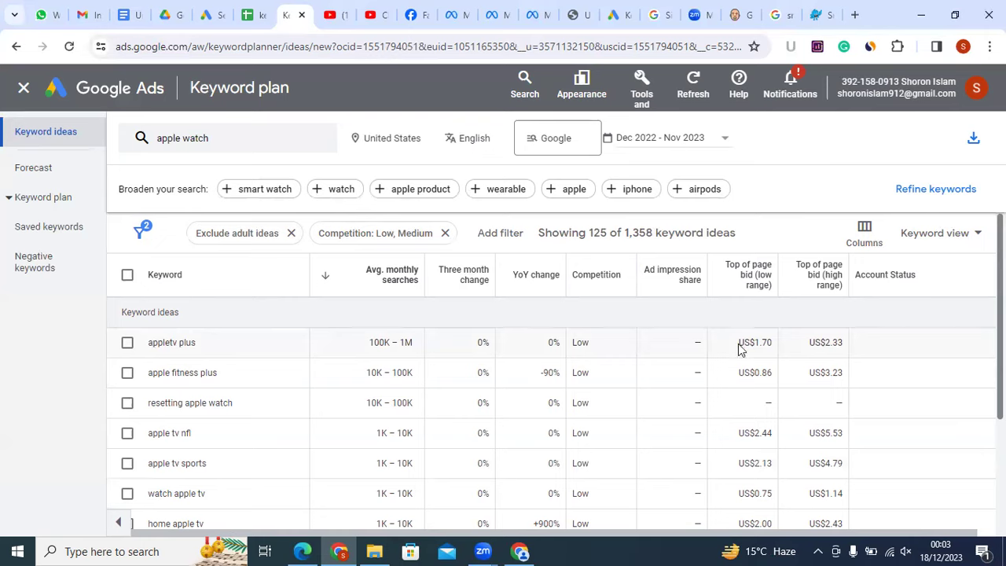
pyautogui.moveTo(740, 343); pyautogui.dragTo(848, 342)
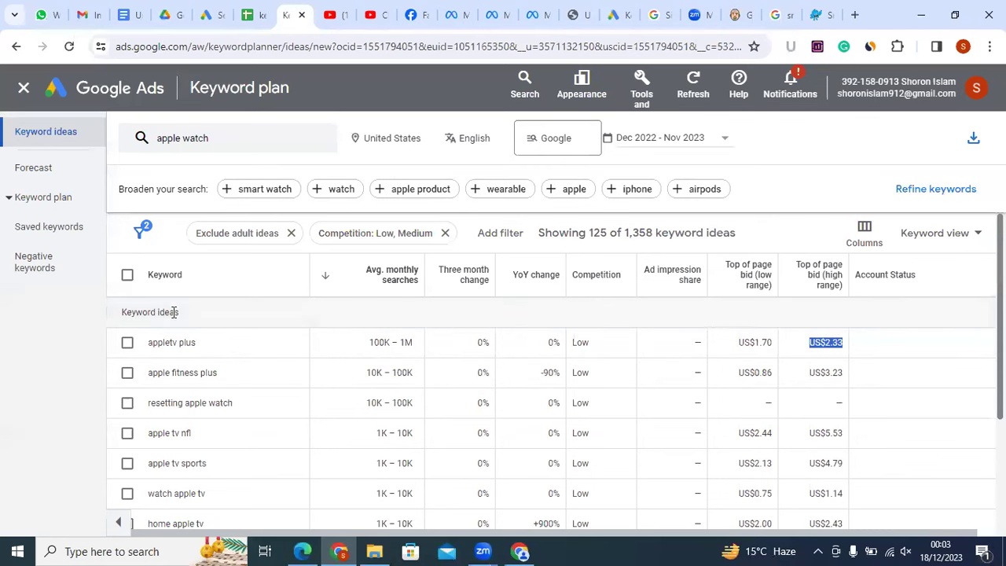
pyautogui.moveTo(189, 312); pyautogui.dragTo(123, 310)
pyautogui.click(143, 309)
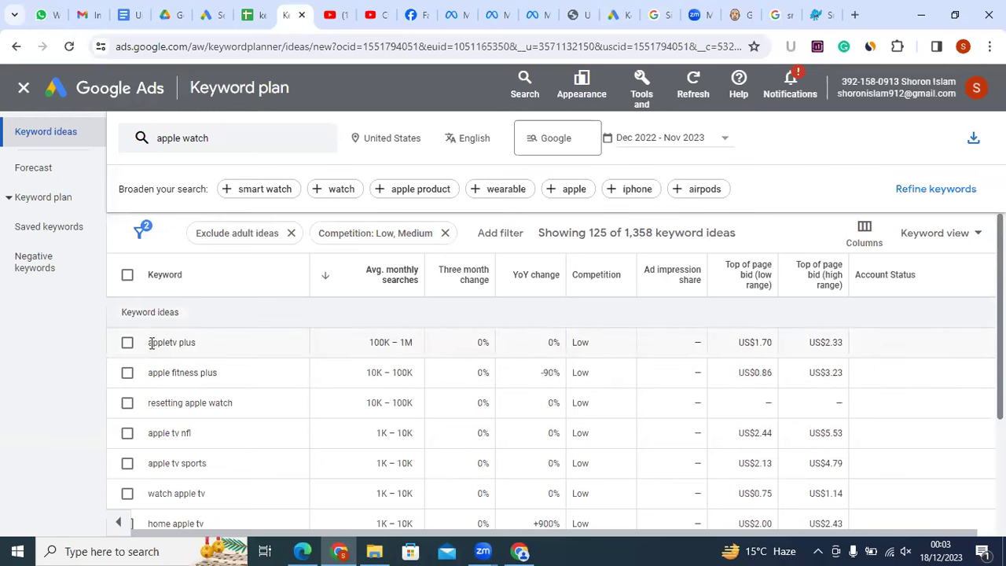
pyautogui.moveTo(157, 343); pyautogui.dragTo(197, 343)
pyautogui.click(914, 377)
pyautogui.moveTo(740, 344); pyautogui.dragTo(842, 343)
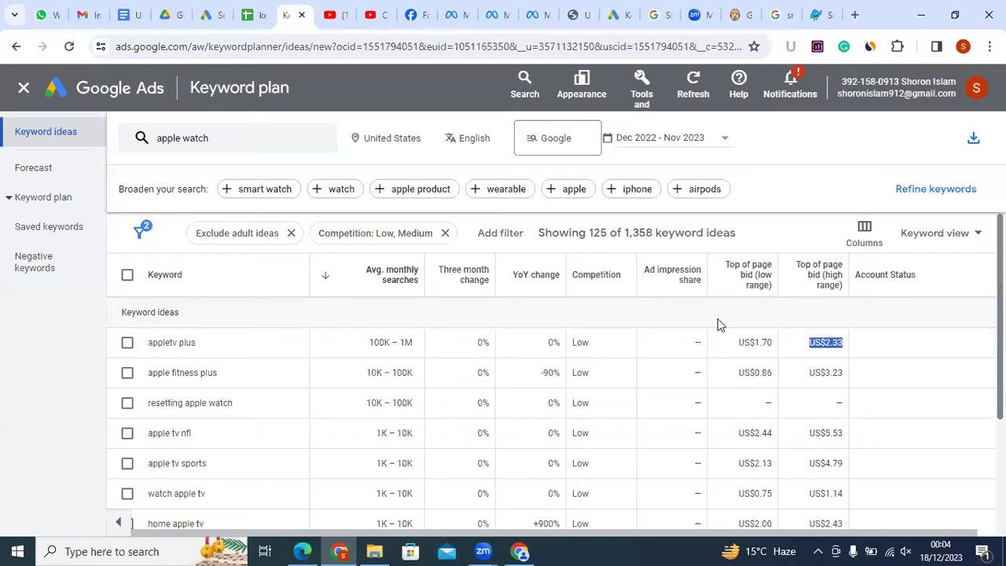
pyautogui.moveTo(739, 343); pyautogui.dragTo(834, 342)
pyautogui.click(764, 347)
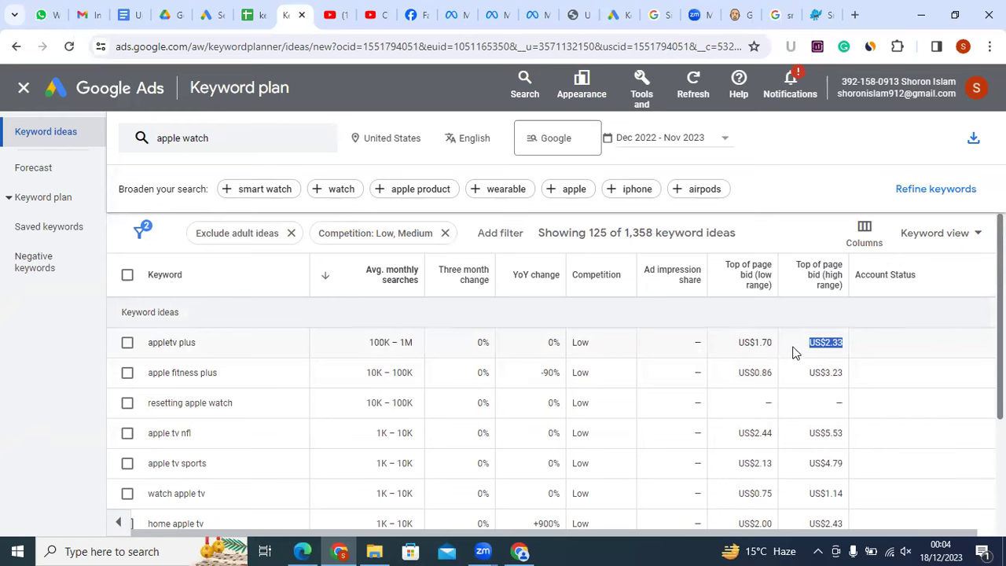
pyautogui.moveTo(808, 342); pyautogui.dragTo(847, 343)
pyautogui.click(767, 313)
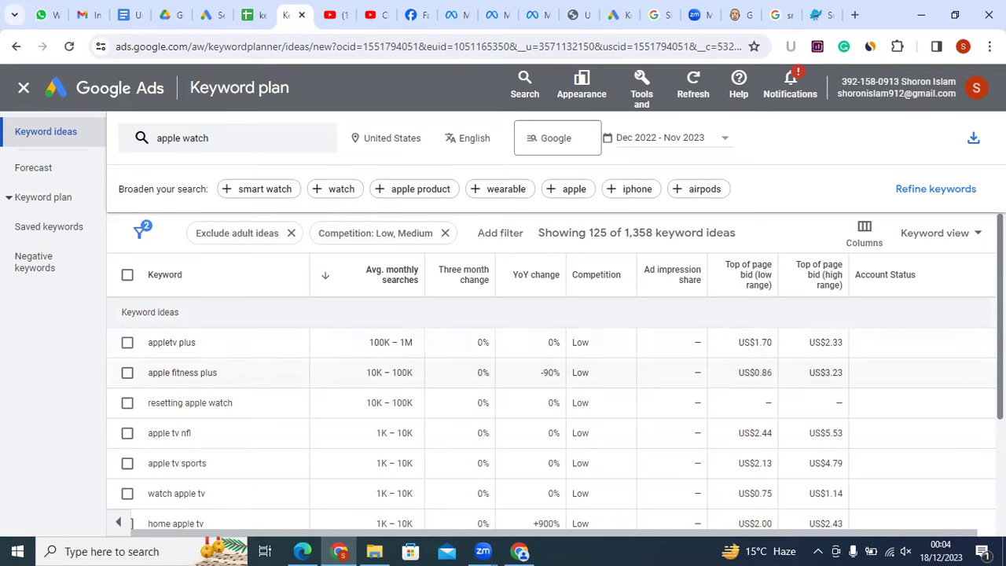
# Compare the top of page bids of apple fitness plus with those of appletv plus
pyautogui.moveTo(222, 373); pyautogui.dragTo(150, 376)
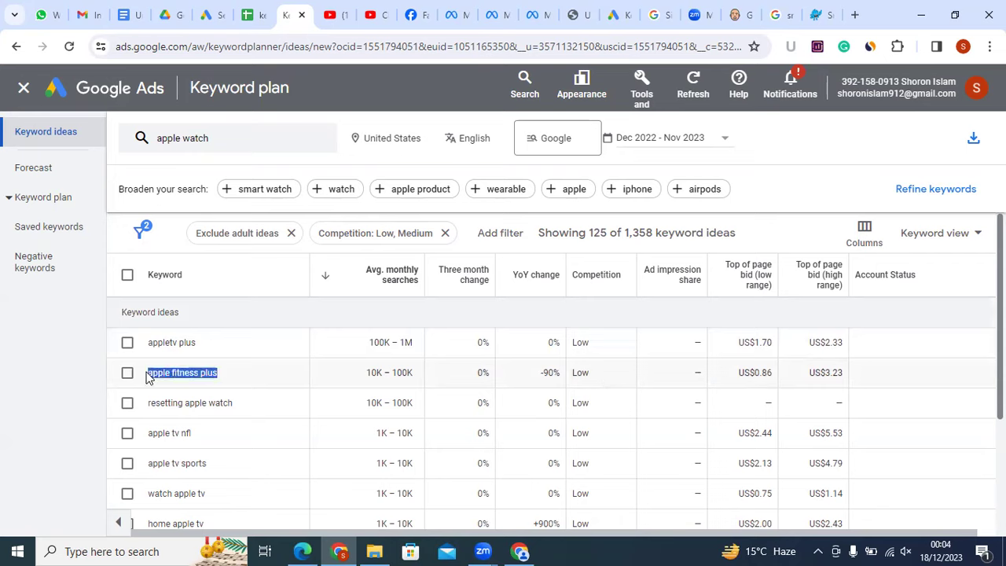
pyautogui.moveTo(731, 372); pyautogui.dragTo(847, 374)
pyautogui.click(821, 341)
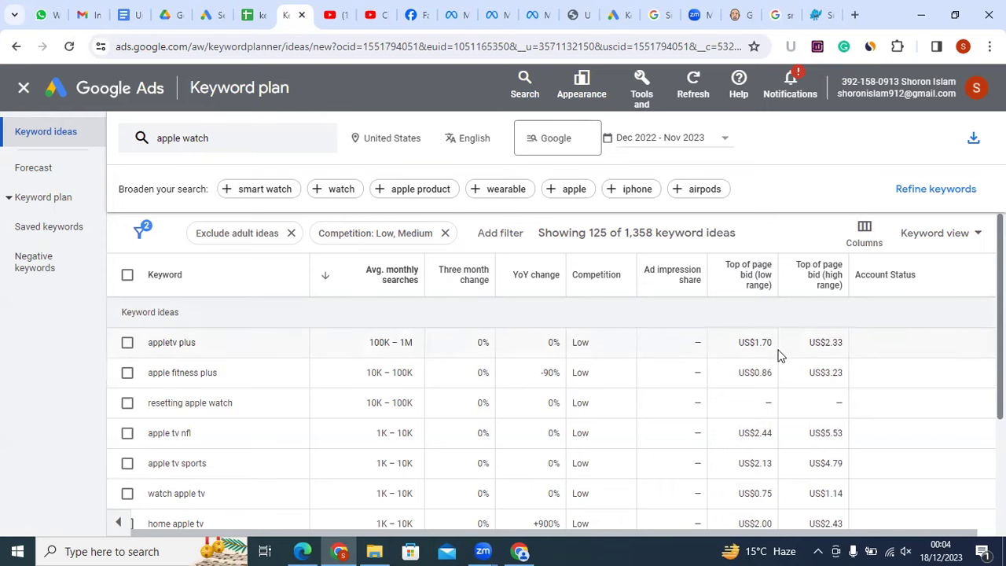
pyautogui.moveTo(740, 344); pyautogui.dragTo(768, 345)
# Replace the United States with Bangladesh as the targeted location and save the change
pyautogui.click(390, 142)
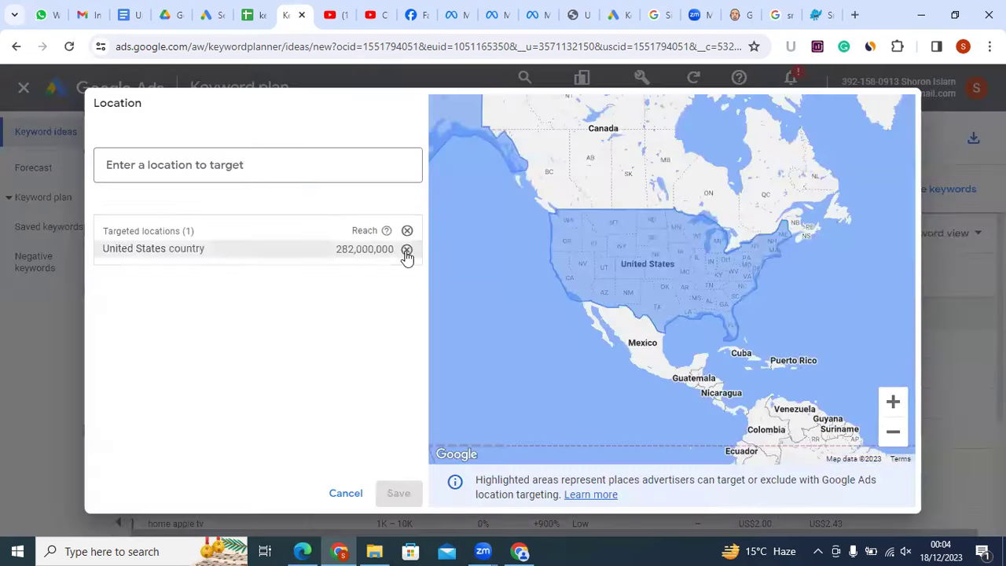
pyautogui.click(406, 253)
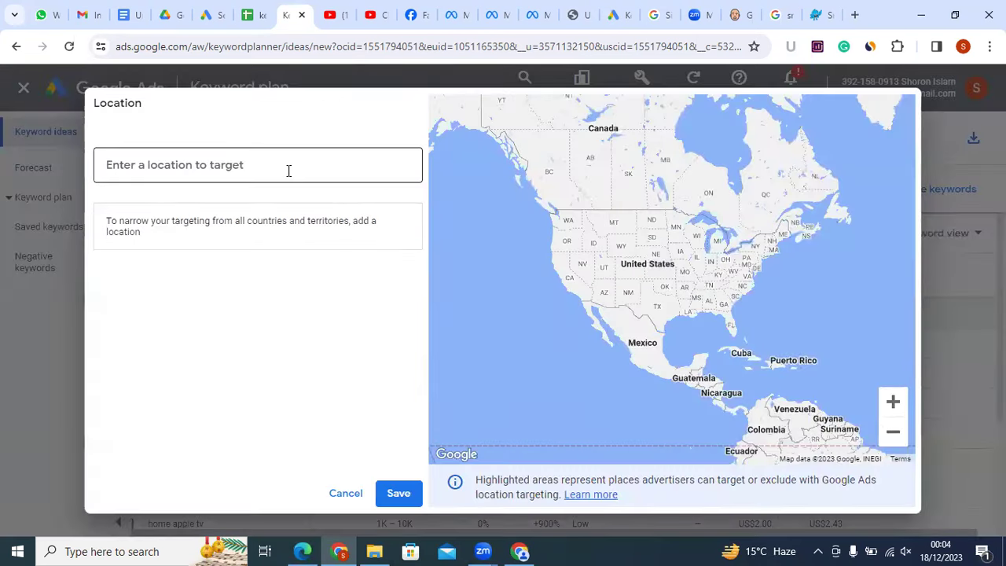
pyautogui.click(289, 170)
pyautogui.write('ba')
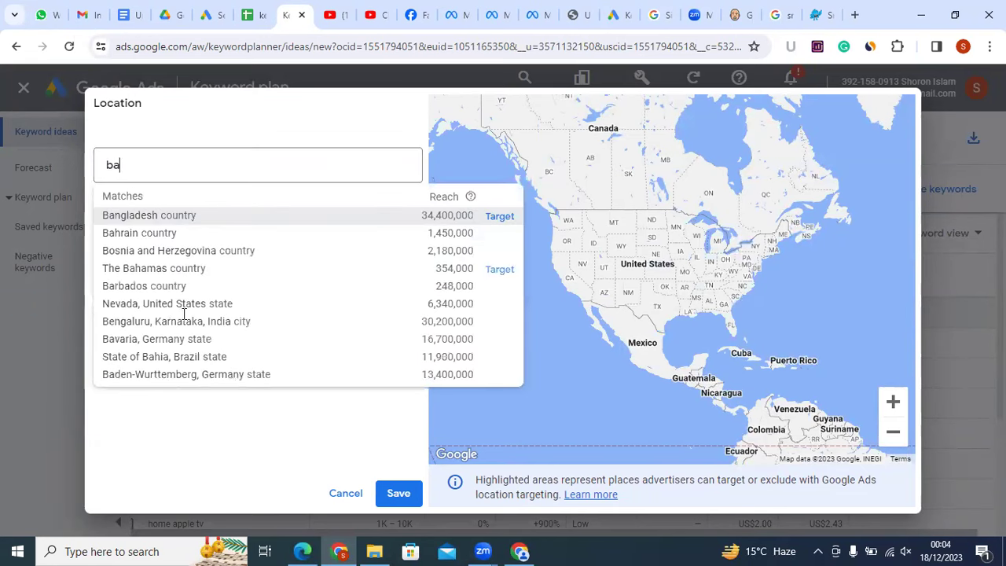
pyautogui.click(192, 217)
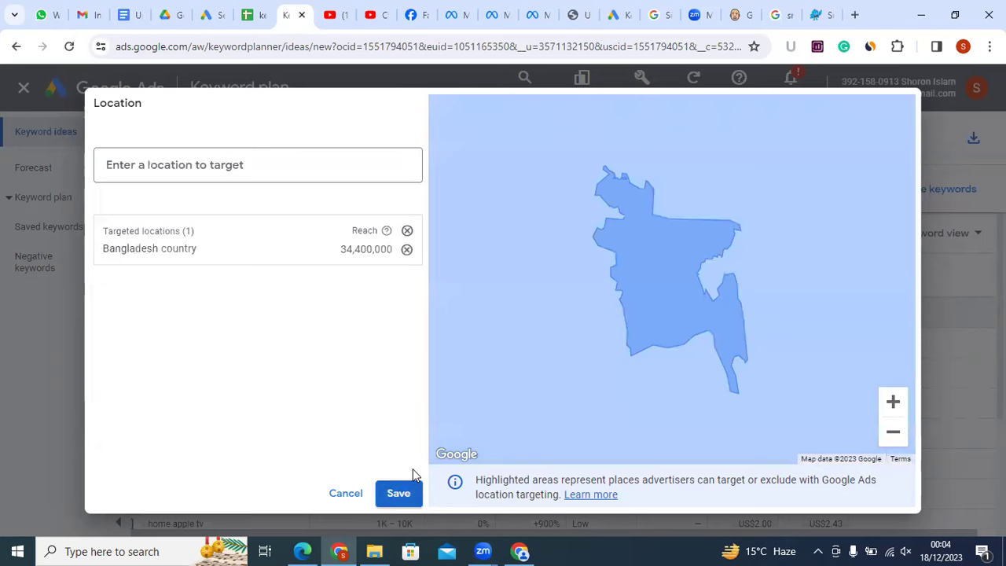
pyautogui.click(398, 493)
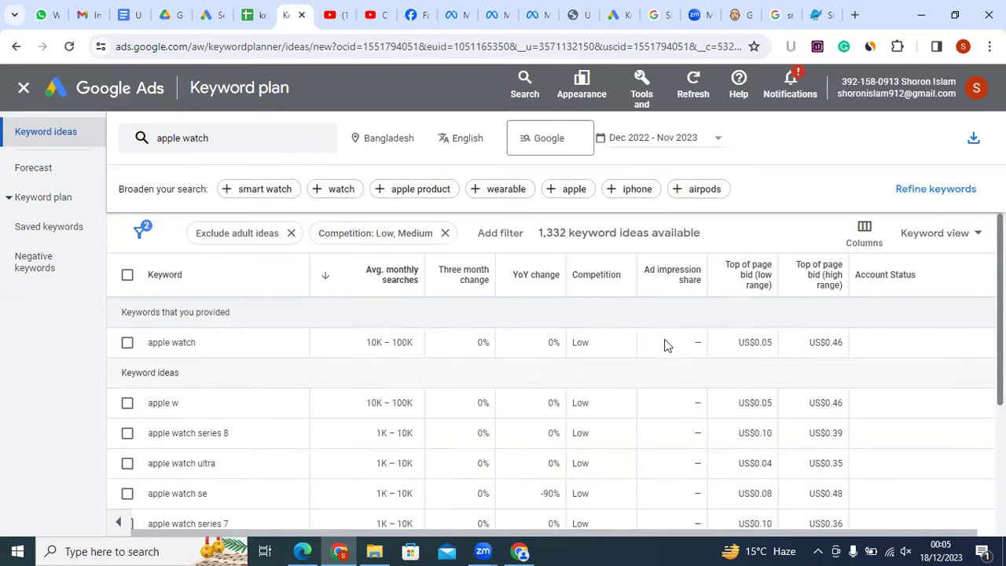
# Examine the low and high range top of page bids of the apple watch keyword for Bangladesh
pyautogui.tripleClick(192, 343)
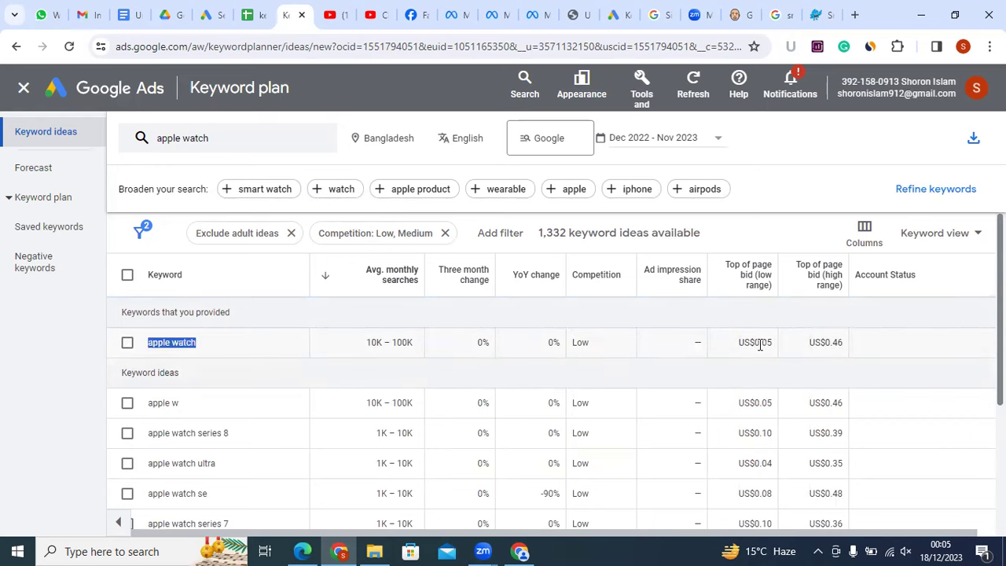
pyautogui.moveTo(741, 342); pyautogui.dragTo(776, 348)
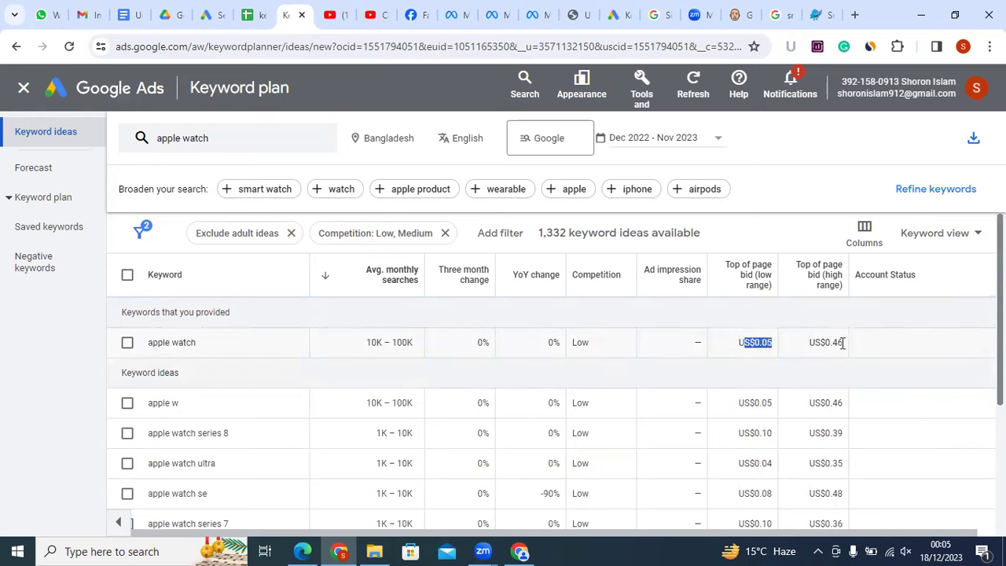
pyautogui.moveTo(842, 342); pyautogui.dragTo(808, 344)
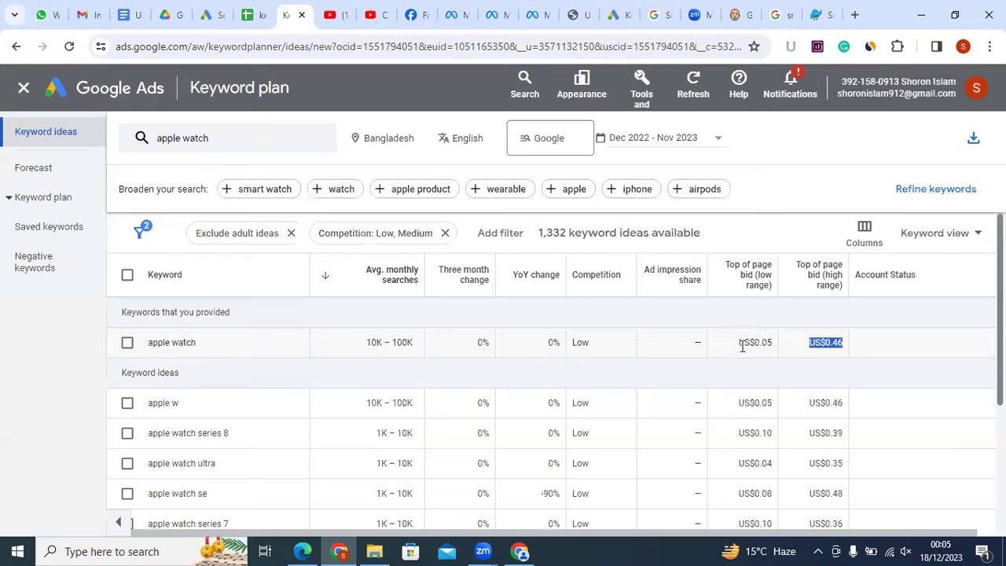
pyautogui.moveTo(778, 344); pyautogui.dragTo(738, 344)
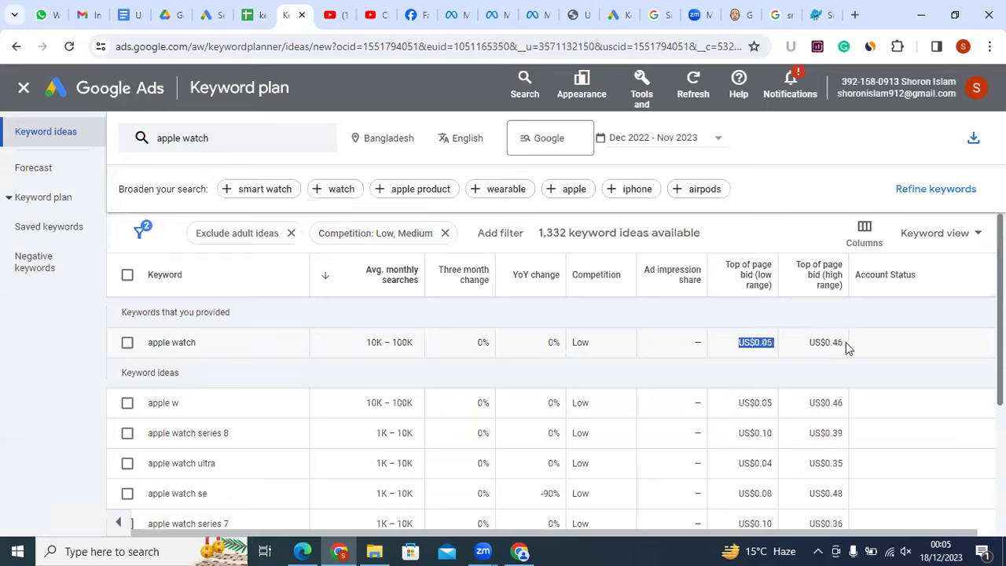
pyautogui.click(775, 349)
pyautogui.moveTo(775, 346); pyautogui.dragTo(748, 344)
pyautogui.click(751, 324)
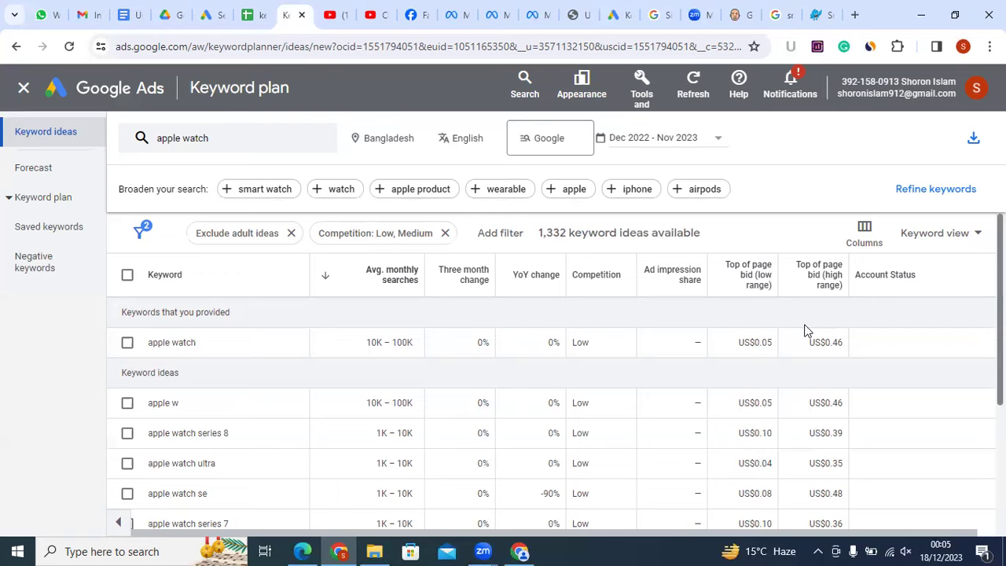
pyautogui.moveTo(745, 341); pyautogui.dragTo(844, 345)
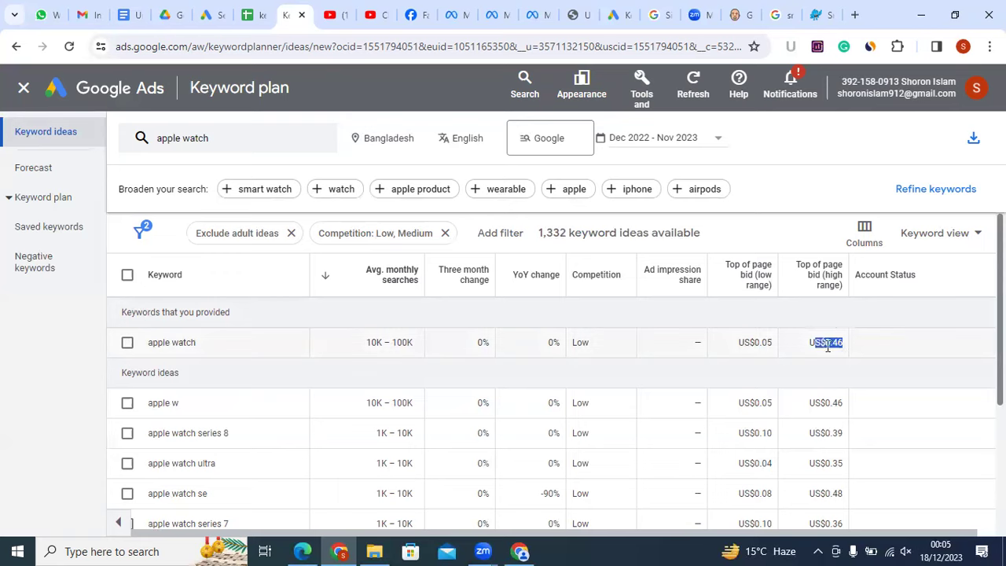
pyautogui.moveTo(738, 342); pyautogui.dragTo(766, 344)
pyautogui.click(825, 332)
pyautogui.moveTo(737, 342); pyautogui.dragTo(850, 349)
pyautogui.click(759, 321)
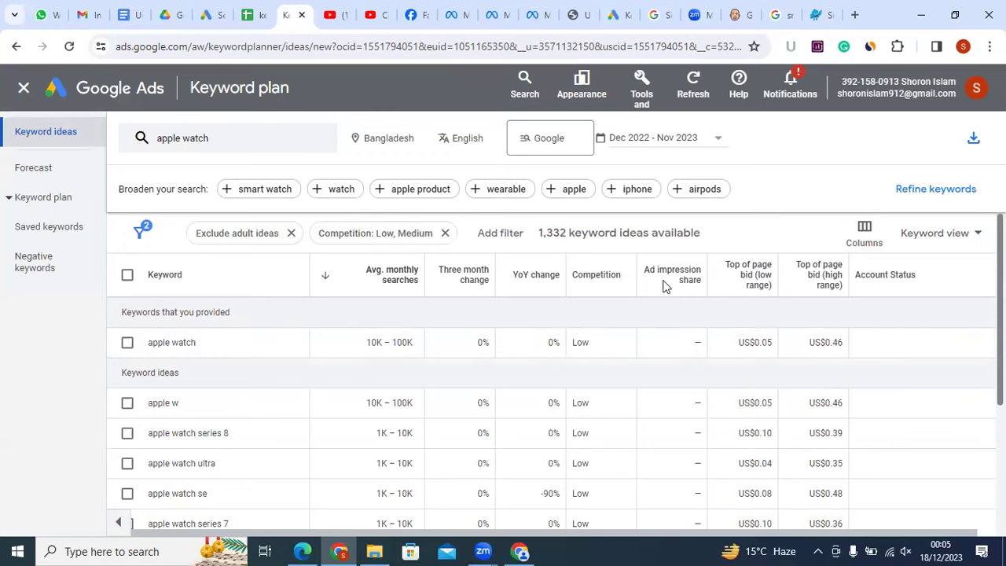
pyautogui.moveTo(737, 348); pyautogui.dragTo(778, 349)
pyautogui.click(786, 323)
pyautogui.moveTo(739, 348); pyautogui.dragTo(854, 350)
pyautogui.click(806, 313)
pyautogui.moveTo(742, 344); pyautogui.dragTo(779, 345)
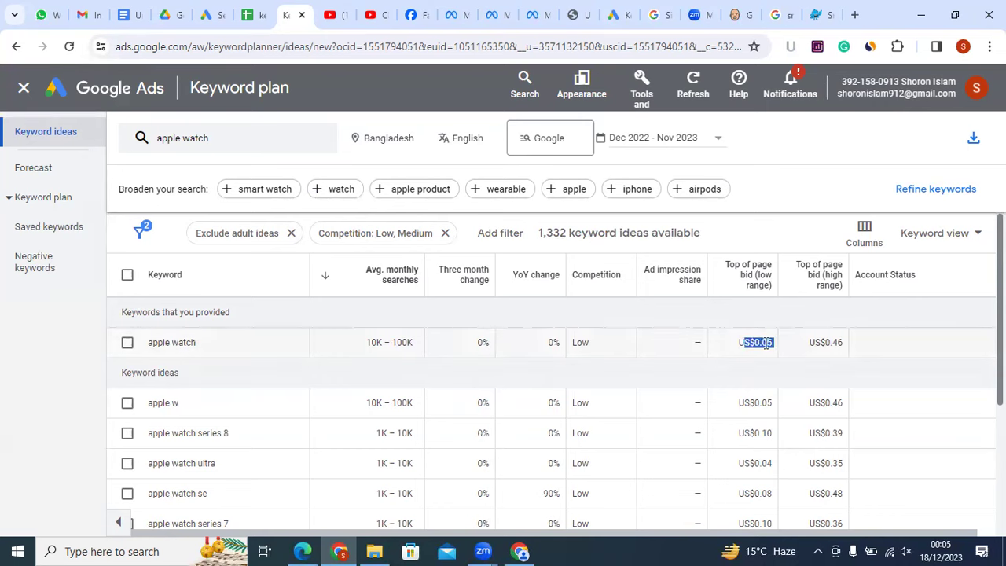
pyautogui.click(757, 344)
pyautogui.moveTo(745, 343); pyautogui.dragTo(778, 344)
pyautogui.click(795, 341)
# Read the Top of page bid (low range) definition and relate it to the low and high bids of apple watch
pyautogui.moveTo(758, 284)
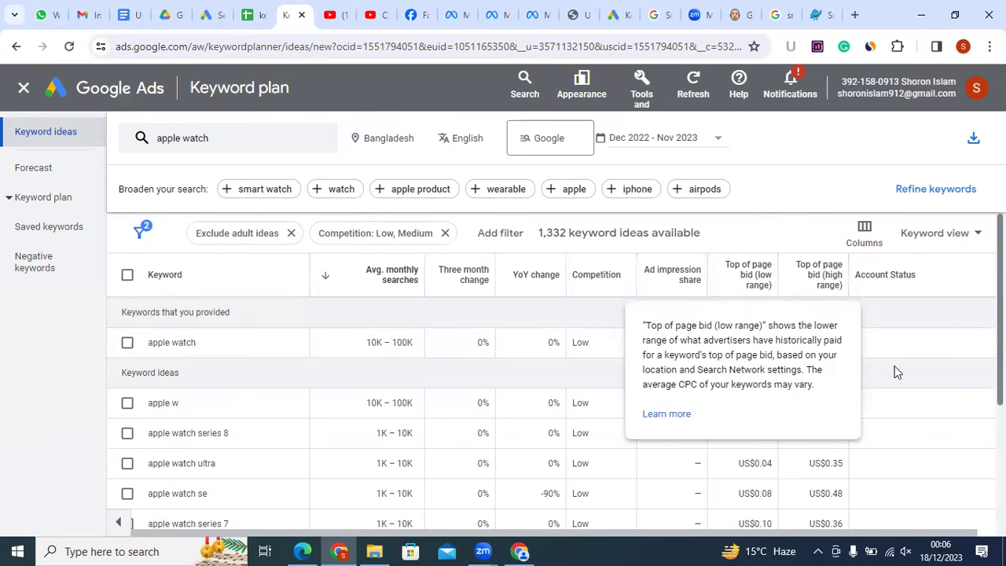
pyautogui.moveTo(744, 343); pyautogui.dragTo(844, 346)
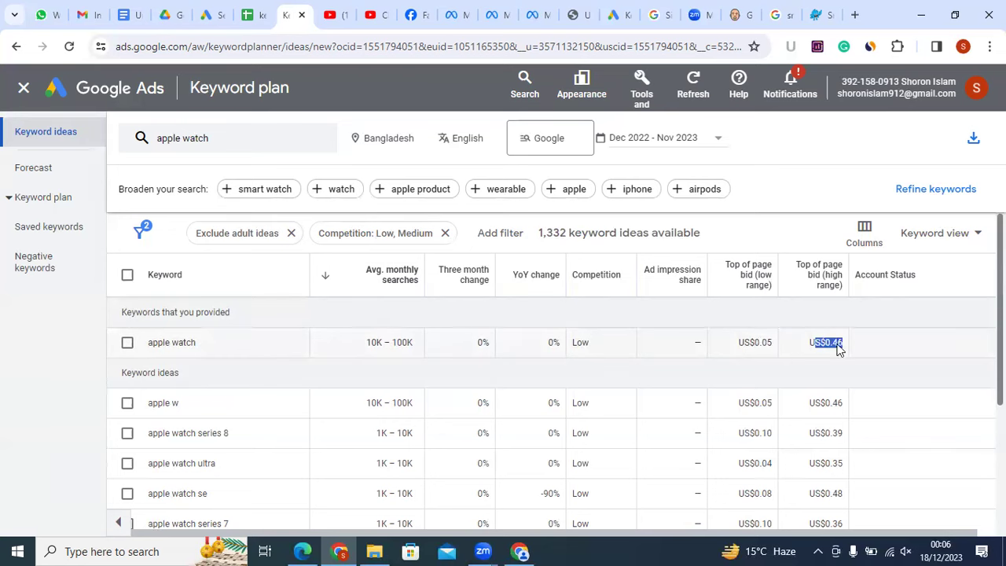
pyautogui.tripleClick(773, 346)
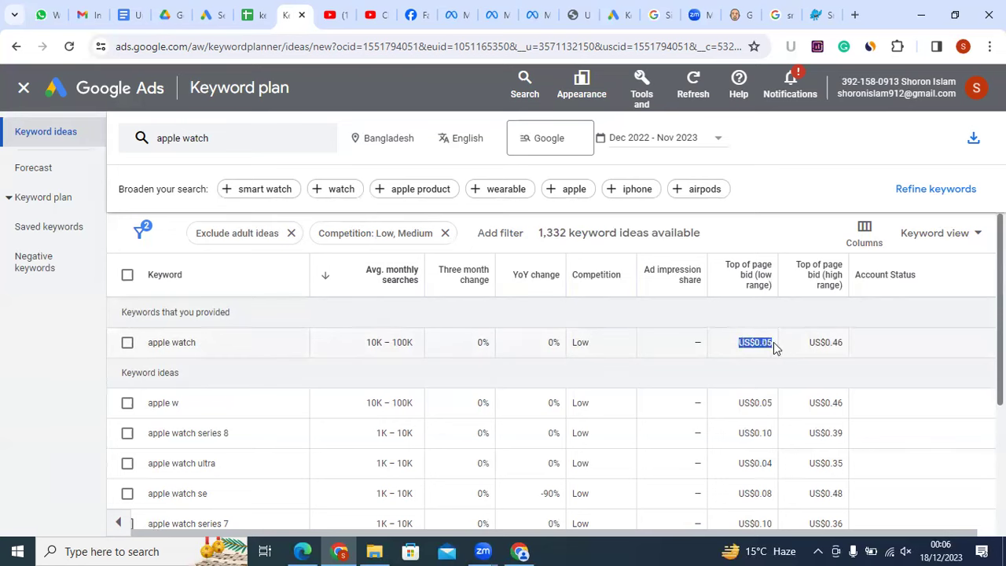
pyautogui.tripleClick(843, 345)
pyautogui.click(826, 355)
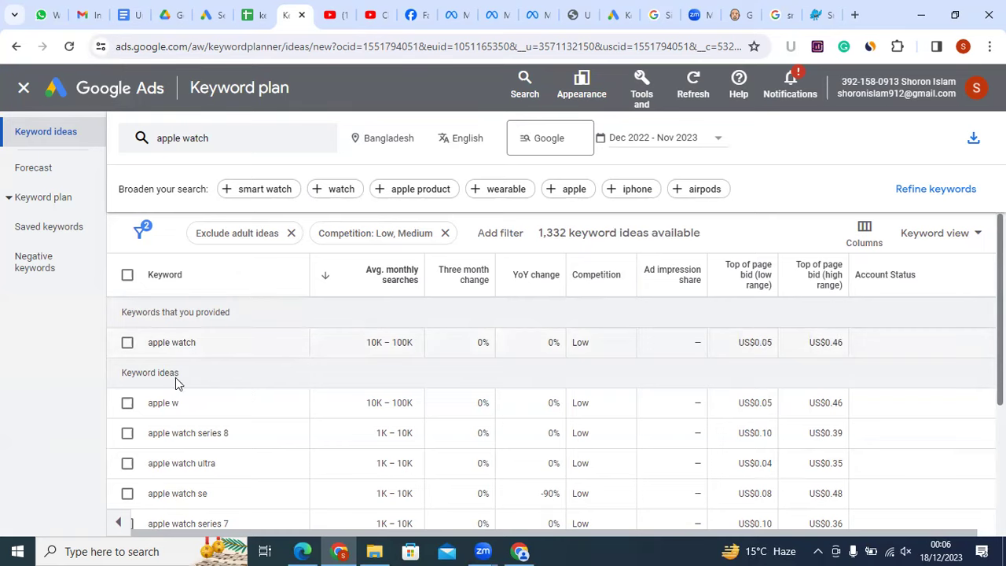
pyautogui.moveTo(743, 343); pyautogui.dragTo(779, 345)
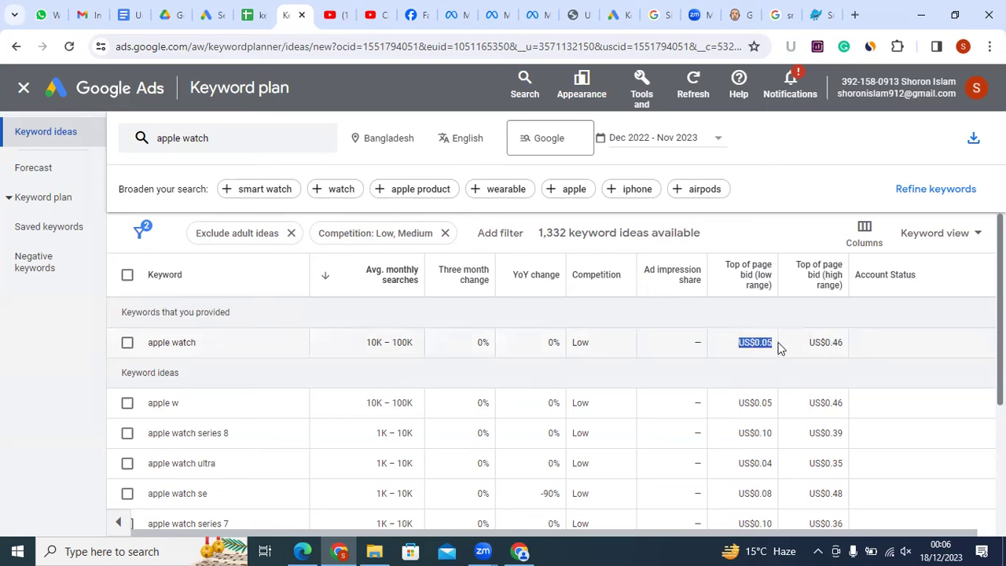
pyautogui.moveTo(841, 291)
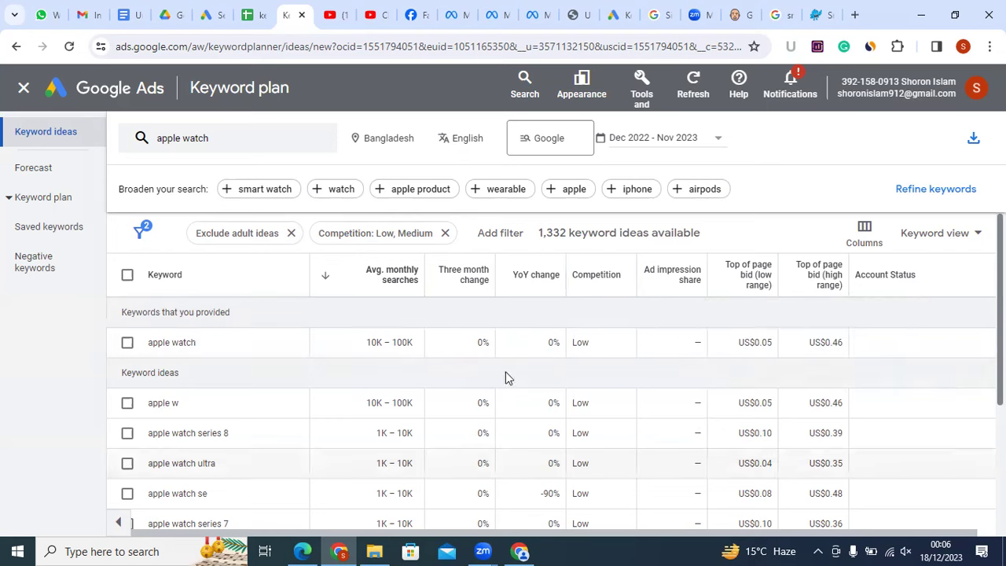
# Examine the average monthly searches of apple watch and compare them with those of apple watch series 8
pyautogui.click(127, 344)
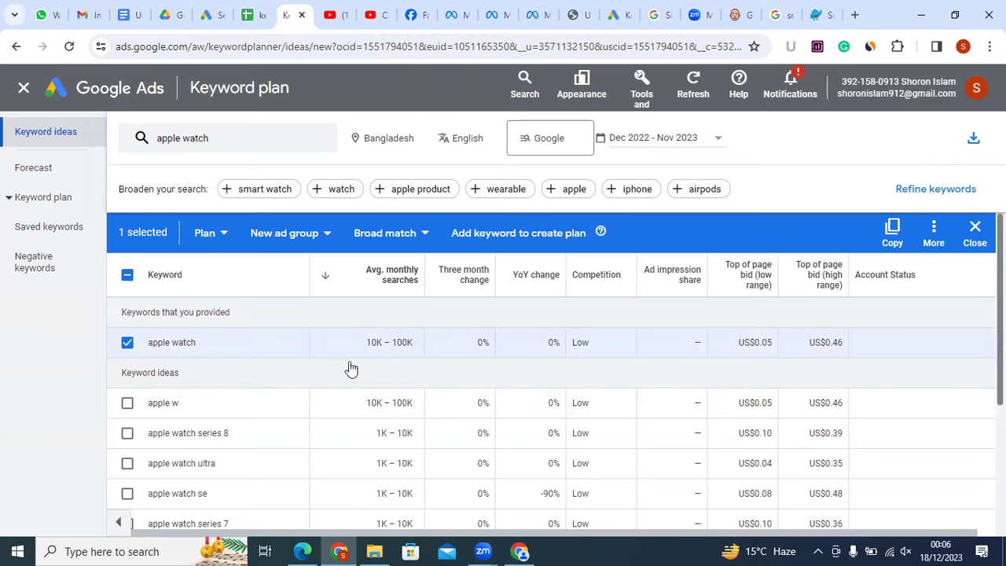
pyautogui.click(377, 349)
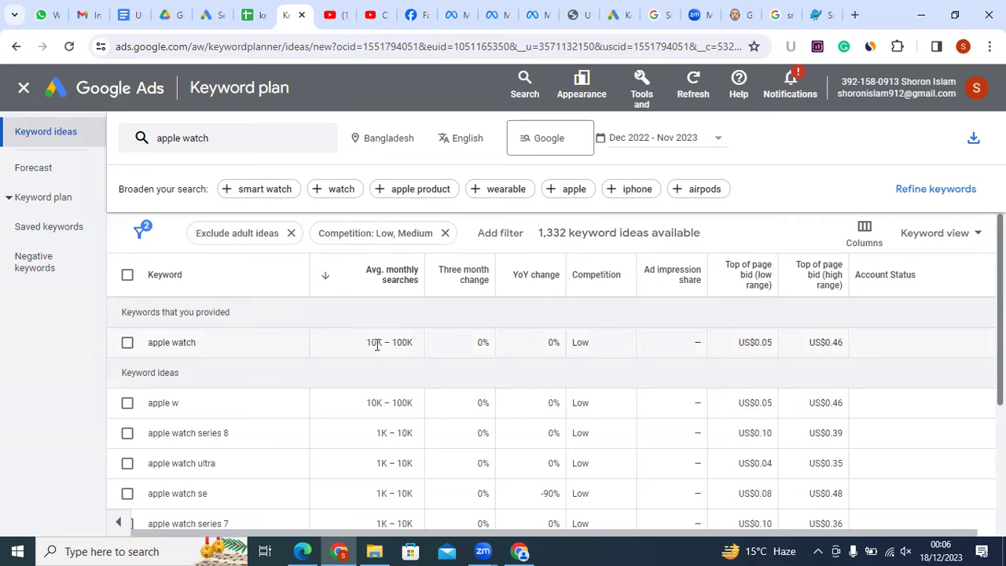
pyautogui.moveTo(366, 342); pyautogui.dragTo(410, 342)
pyautogui.moveTo(381, 433); pyautogui.dragTo(421, 442)
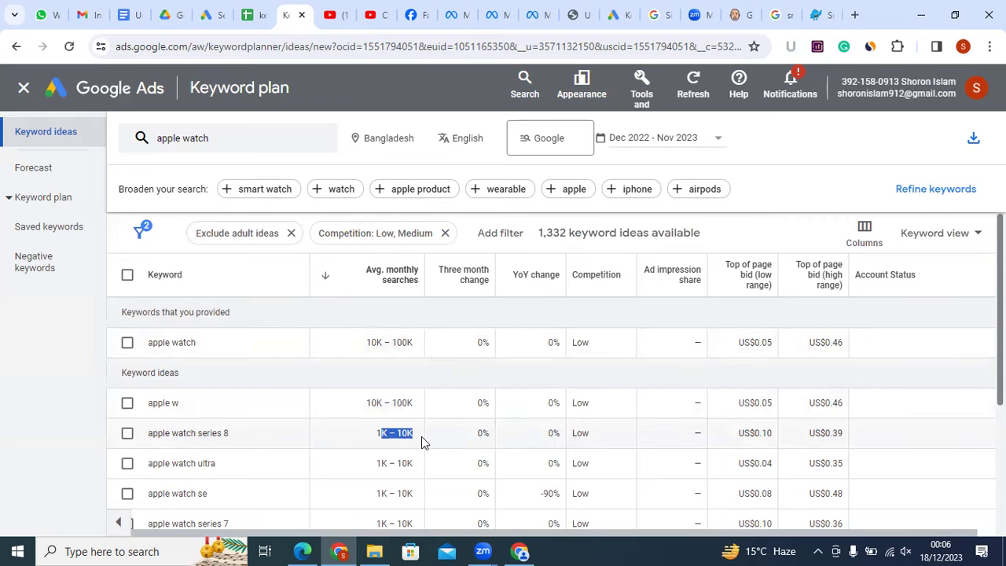
# Examine the average monthly searches of the other keyword ideas in the list, down to apple watch series 9
pyautogui.scroll(-5, 409, 450)
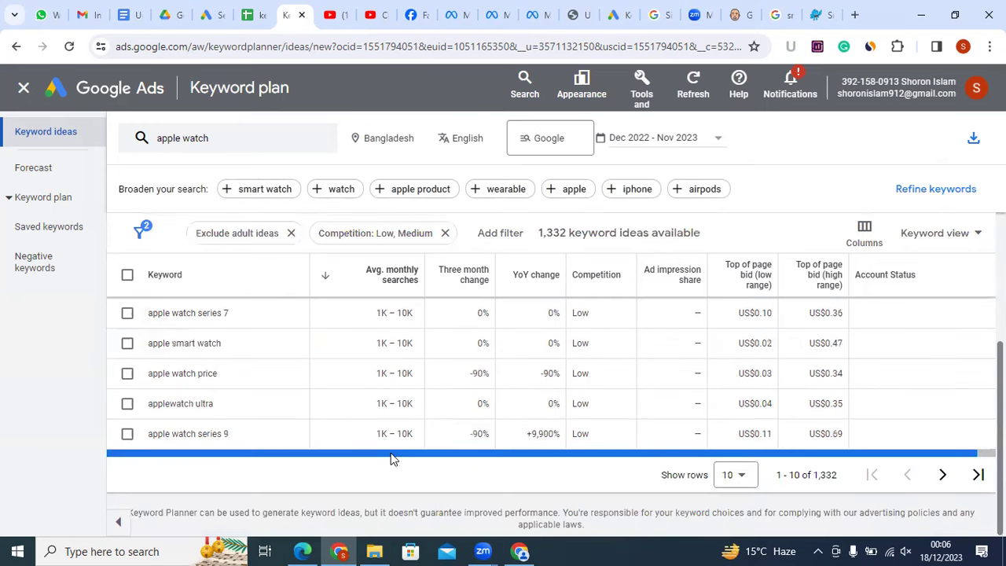
pyautogui.scroll(5, 391, 456)
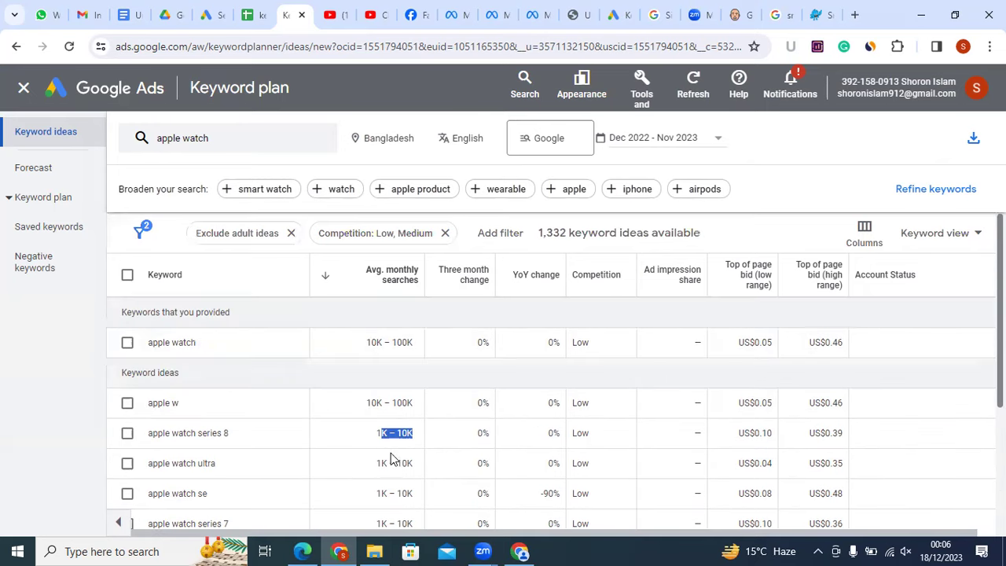
pyautogui.click(372, 378)
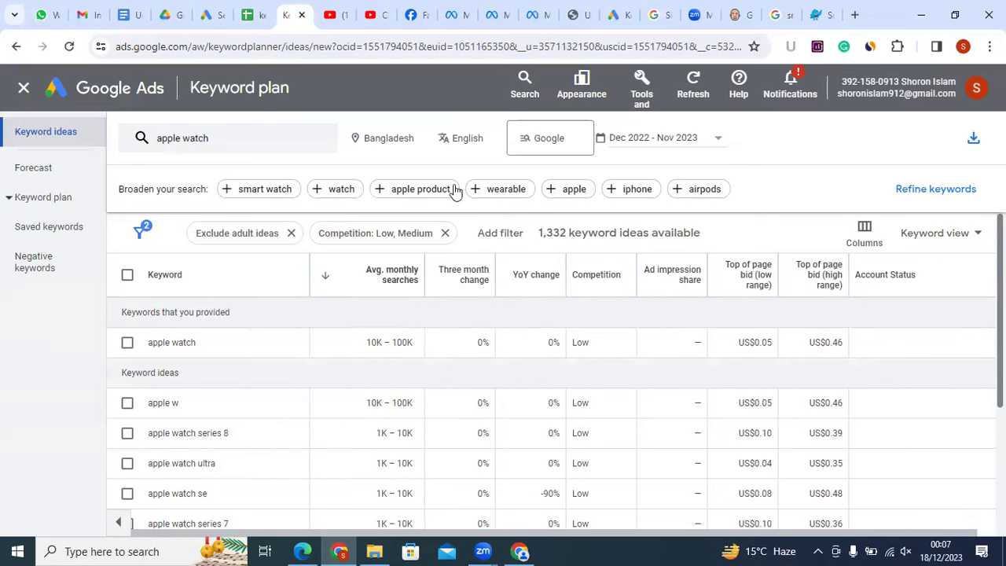
# Switch to the Google Docs document and write "Informational" on the line below the Google Ads heading
pyautogui.click(132, 14)
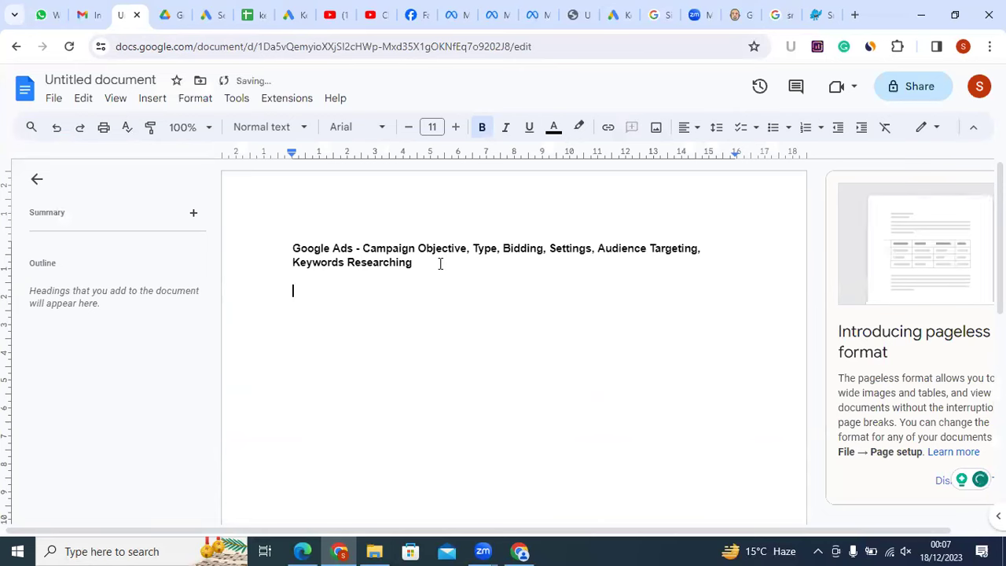
pyautogui.write('IN')
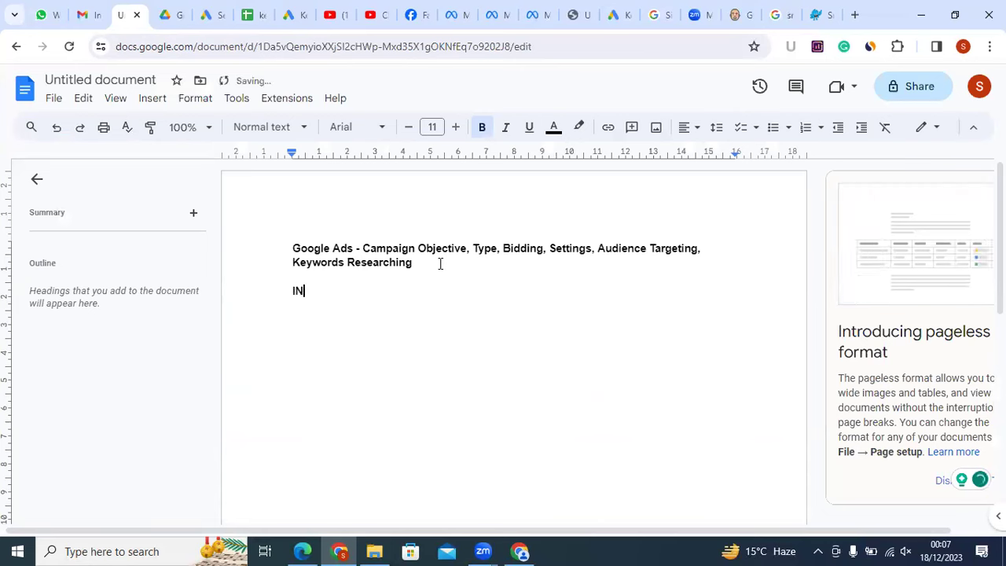
pyautogui.press('BackSpace')
pyautogui.write('nforma')
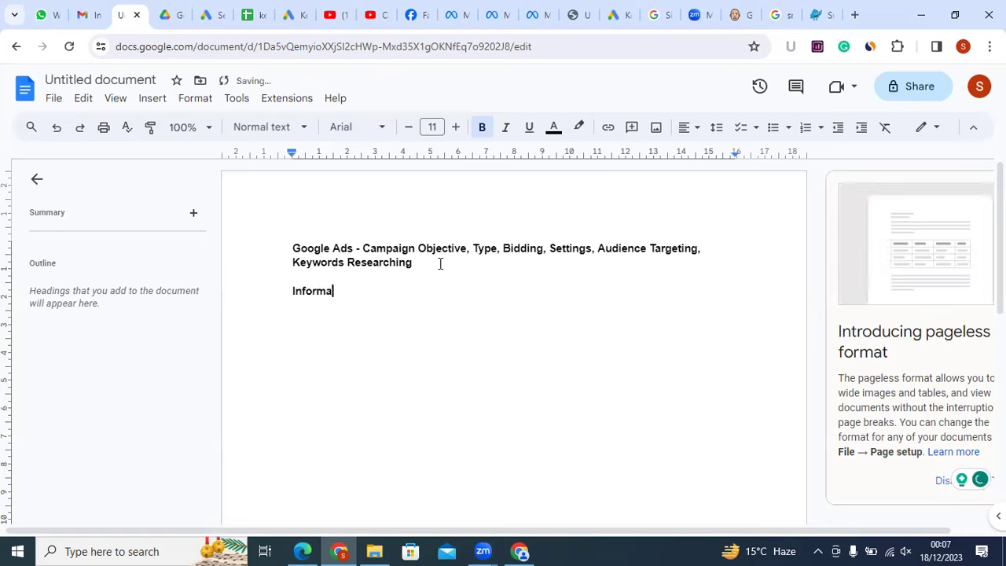
pyautogui.write('tion')
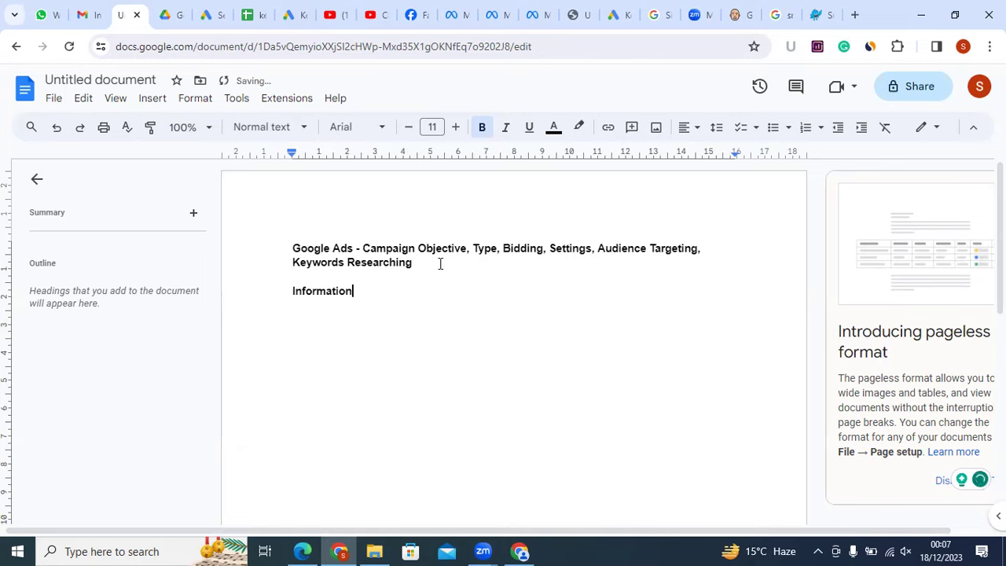
pyautogui.write('al')
pyautogui.click(391, 278)
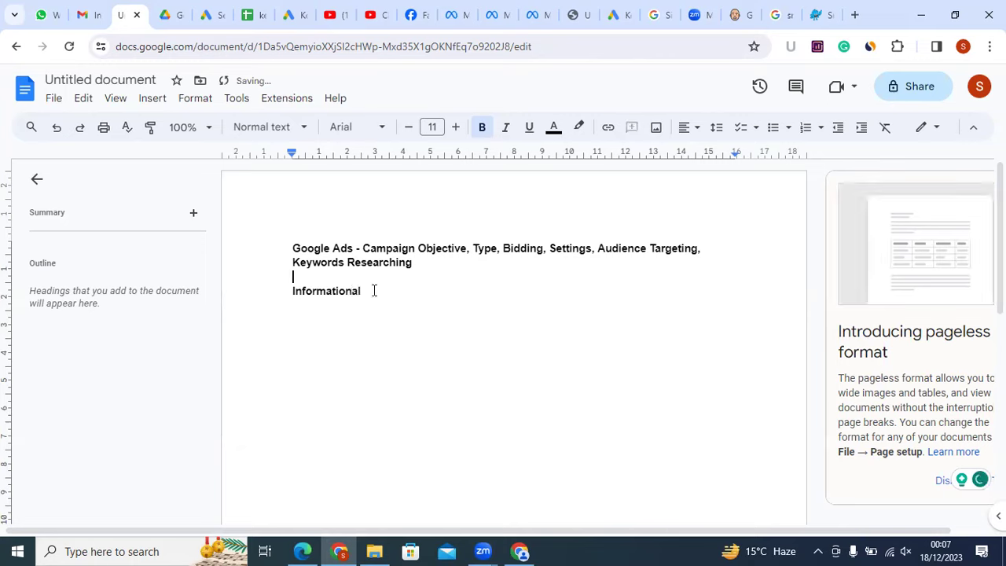
pyautogui.click(375, 291)
# Switch to the Google Search window and search for "what is web hosting" as an informational keyword example, highlighting the query
pyautogui.click(526, 548)
pyautogui.moveTo(227, 101); pyautogui.dragTo(117, 101)
pyautogui.write('wha')
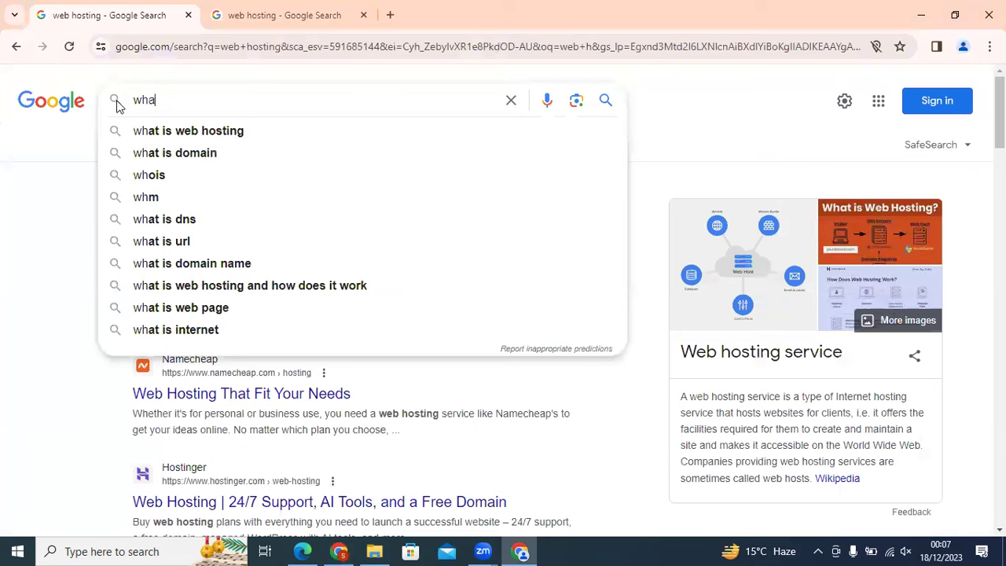
pyautogui.write('t')
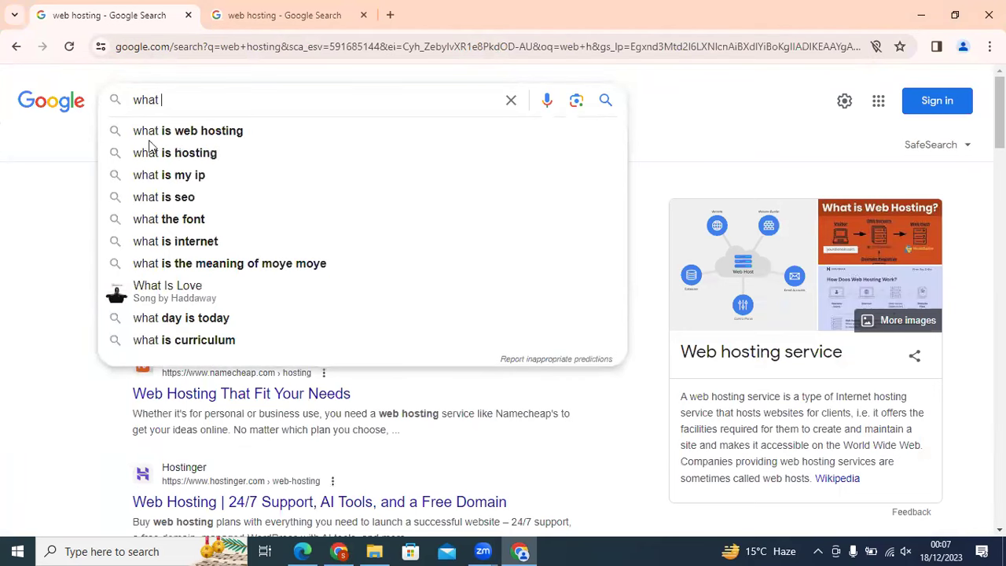
pyautogui.click(152, 133)
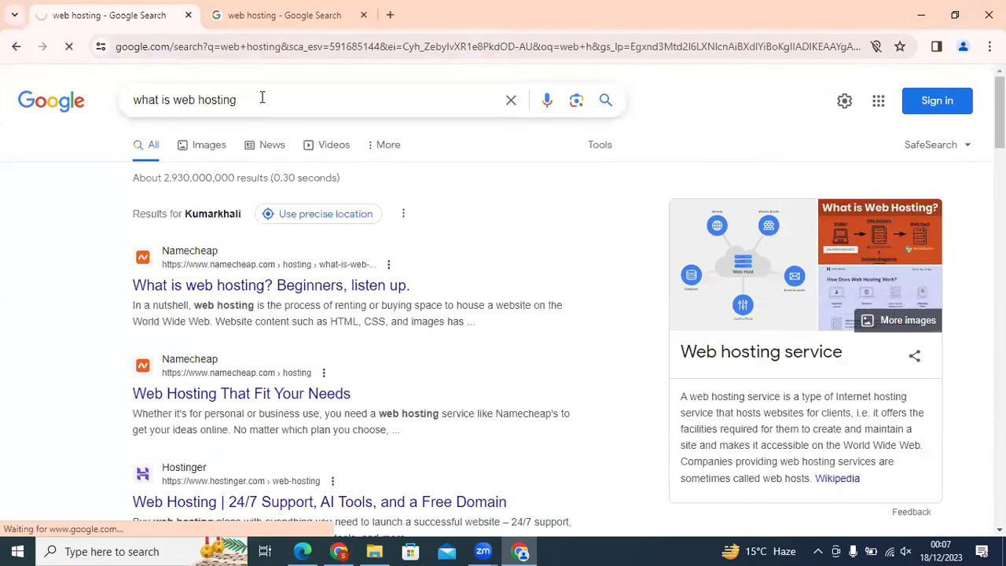
pyautogui.moveTo(128, 106); pyautogui.dragTo(240, 102)
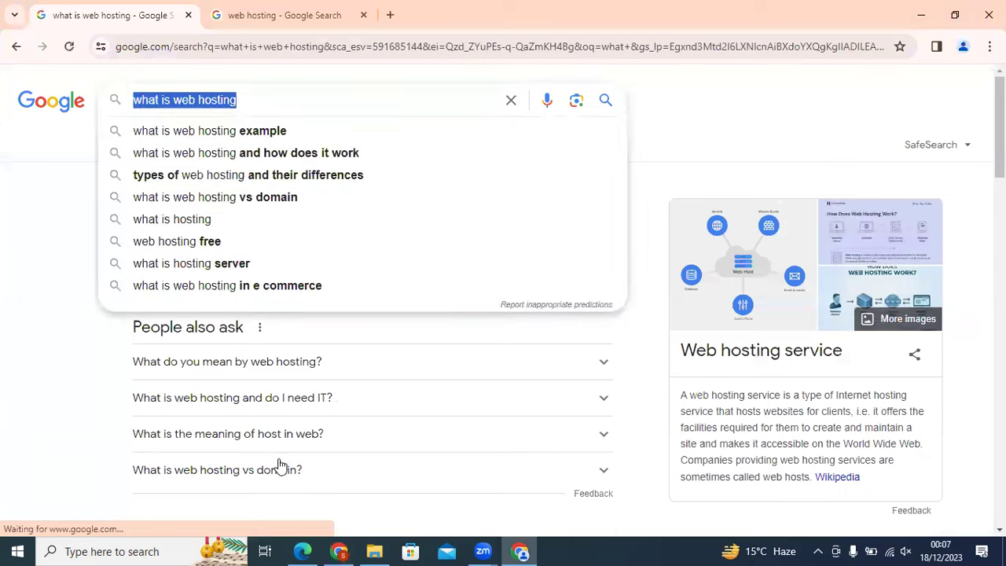
# Return to the Google Docs document and add ", comercial" after Informational
pyautogui.click(339, 551)
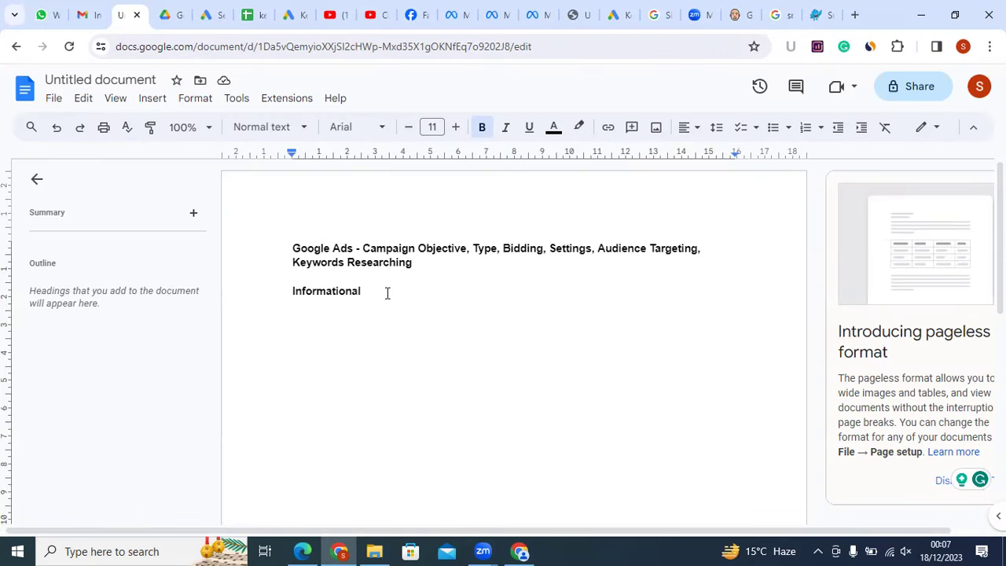
pyautogui.write(',')
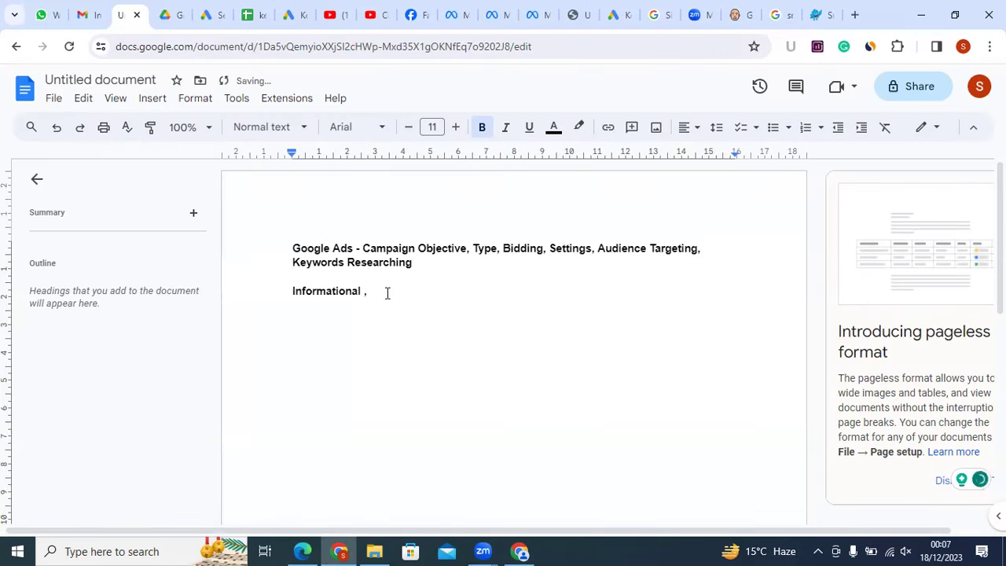
pyautogui.write(' comercia')
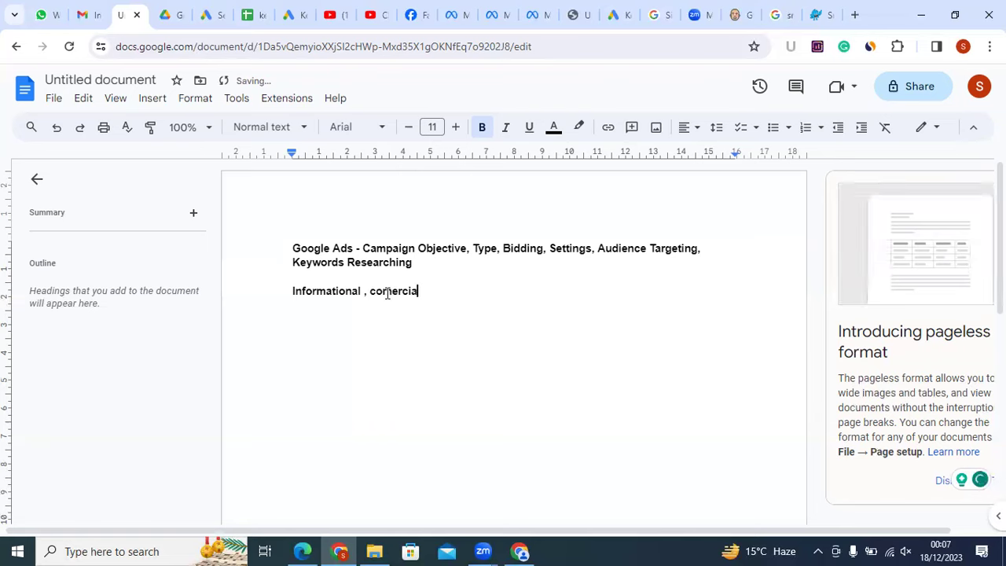
pyautogui.write('l')
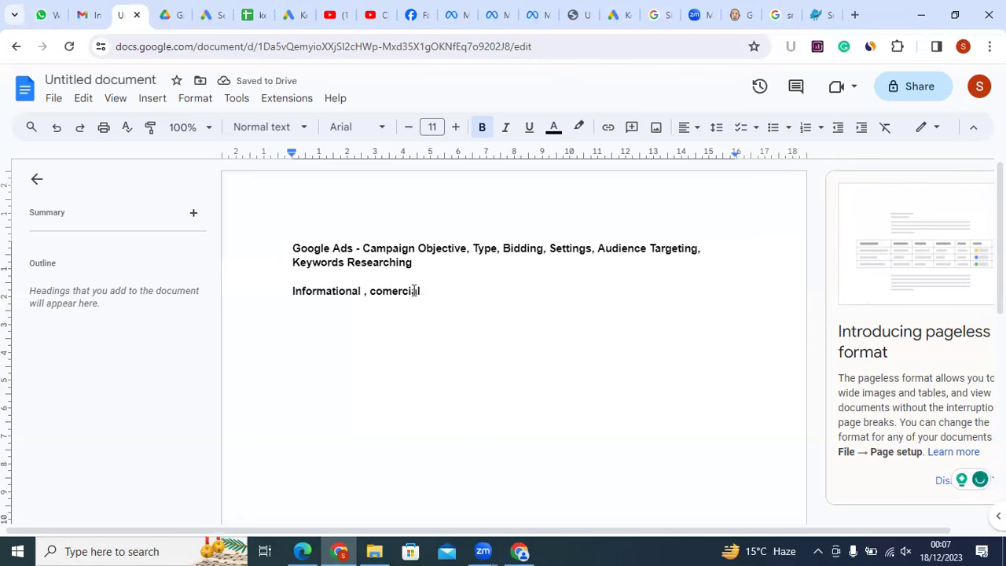
# In the Google Search window, replace the query with "best" to view suggested commercial searches, and highlight the word
pyautogui.click(513, 544)
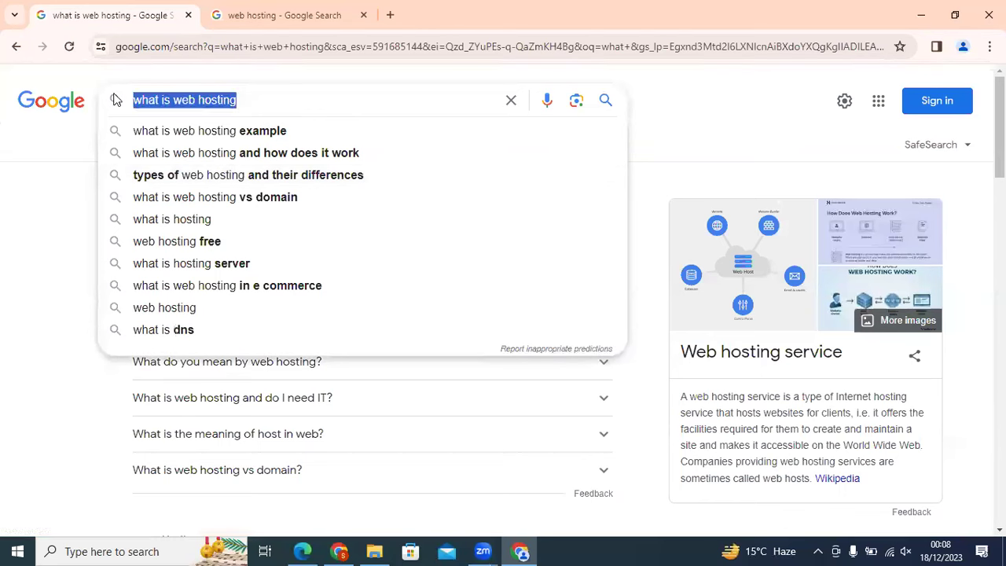
pyautogui.write('best')
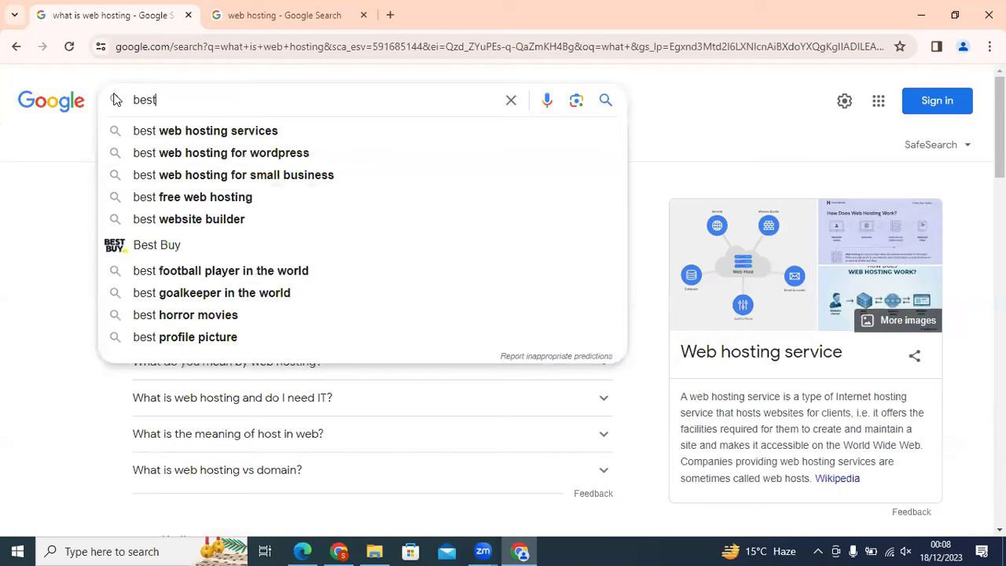
pyautogui.doubleClick(130, 101)
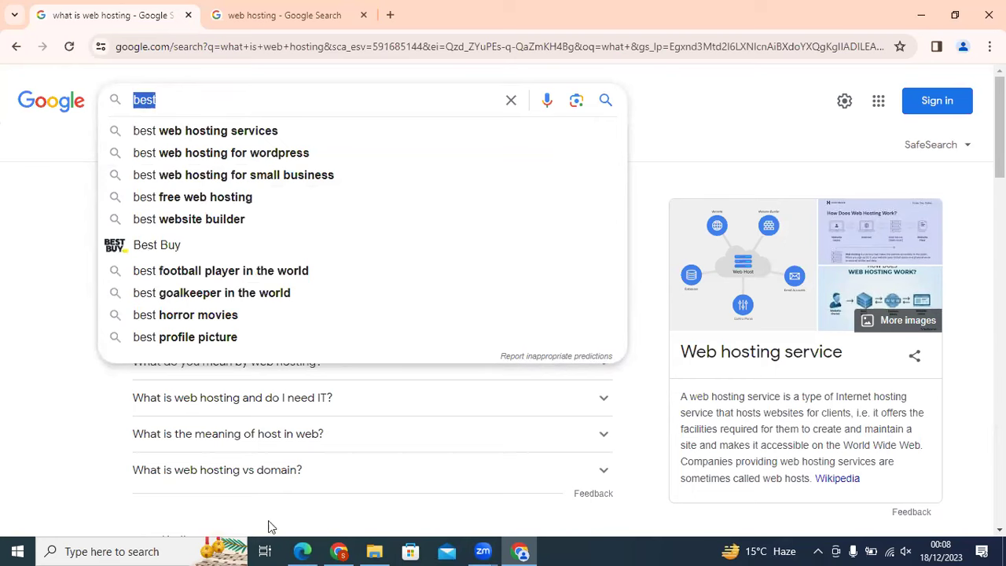
# Back in the Google Docs document, add "- best, review," after comercial as commercial keyword modifiers
pyautogui.hotkey('alt', 'Tab')
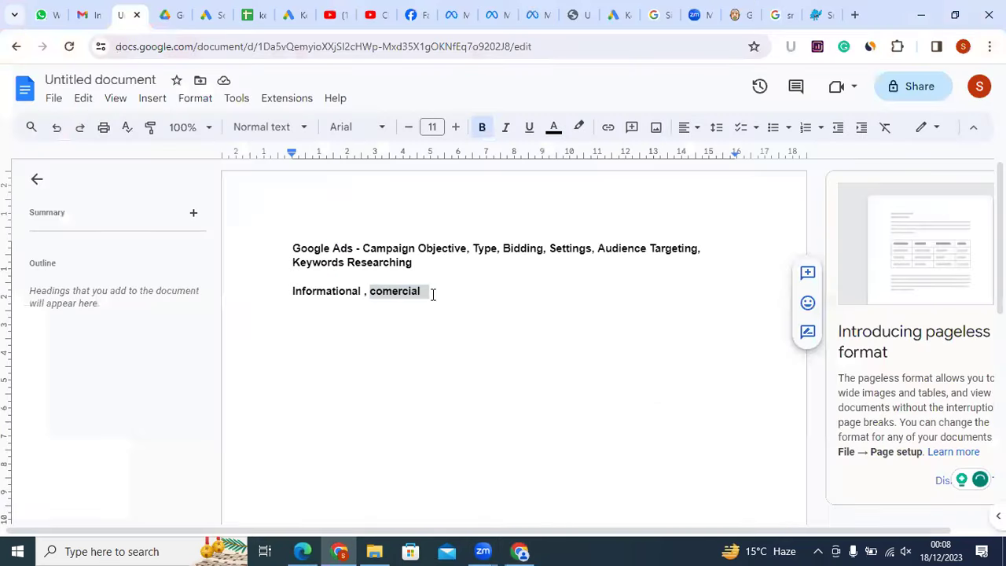
pyautogui.write('-')
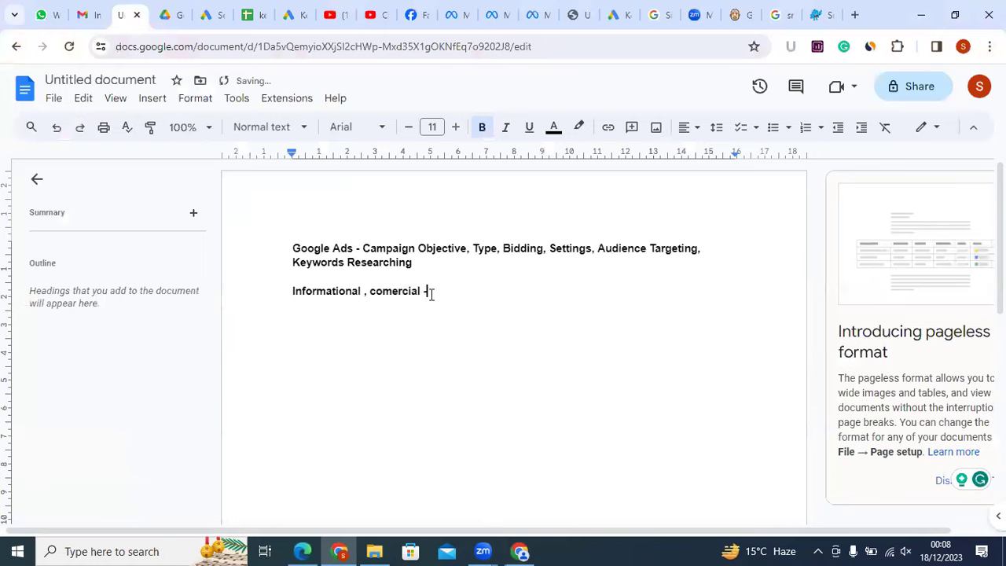
pyautogui.write(' best, review,')
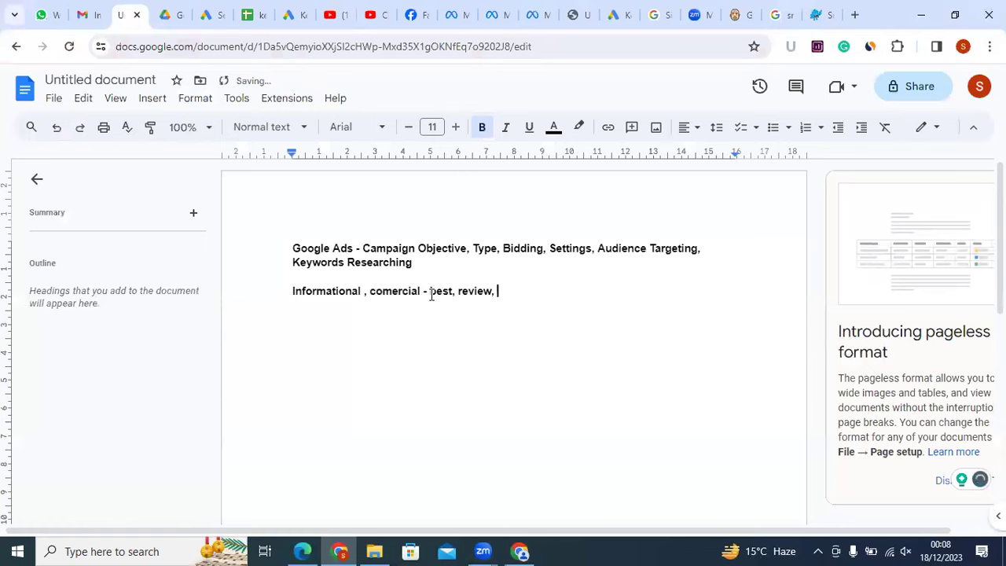
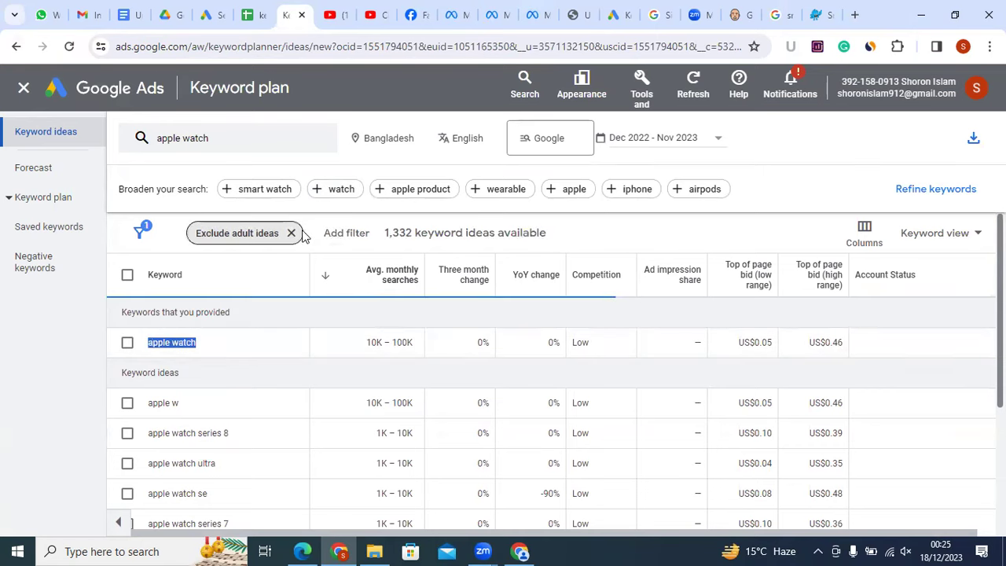
# Add a Competition filter matching Low and Medium to the apple watch keyword ideas and apply it
pyautogui.click(353, 236)
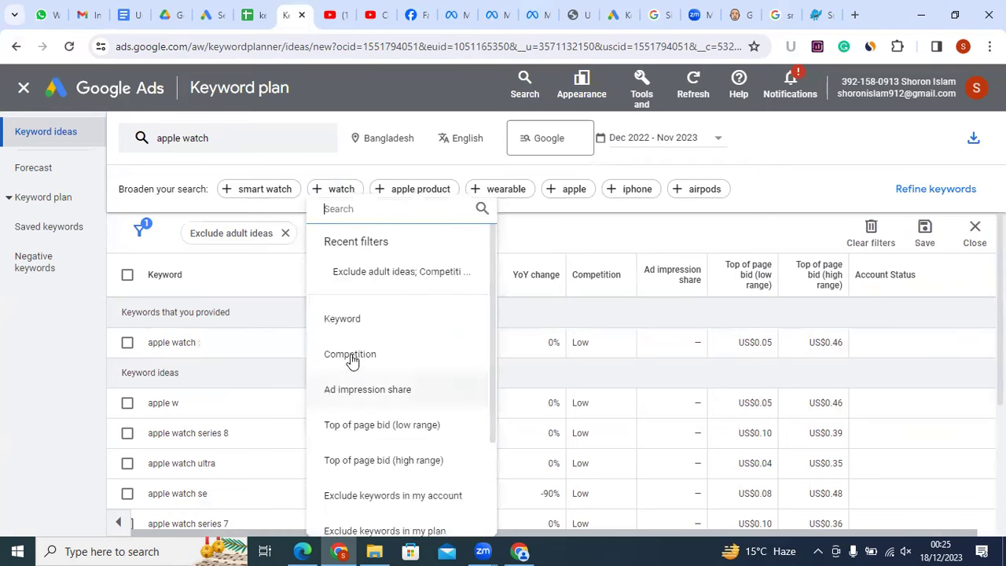
pyautogui.click(351, 356)
pyautogui.click(335, 339)
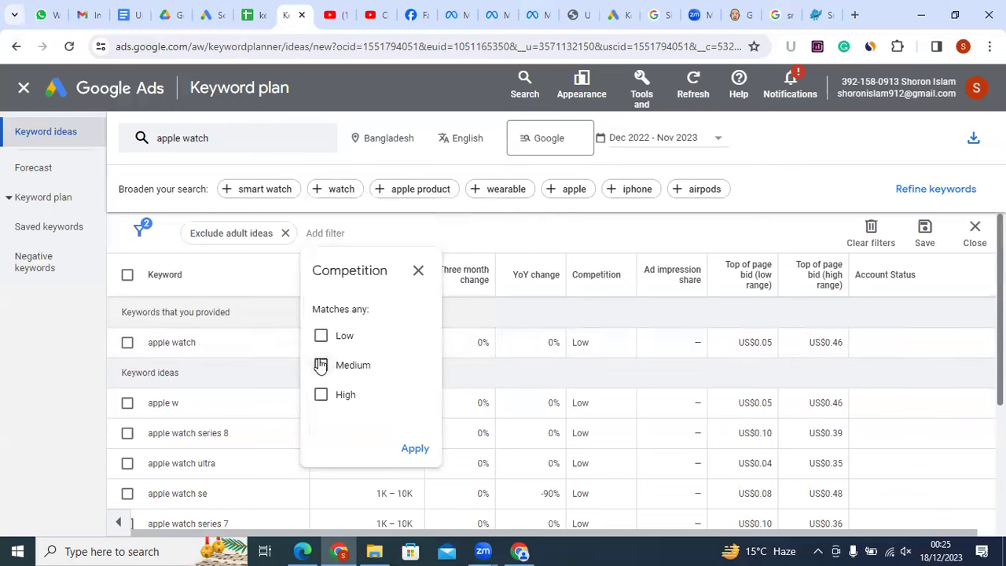
pyautogui.click(324, 368)
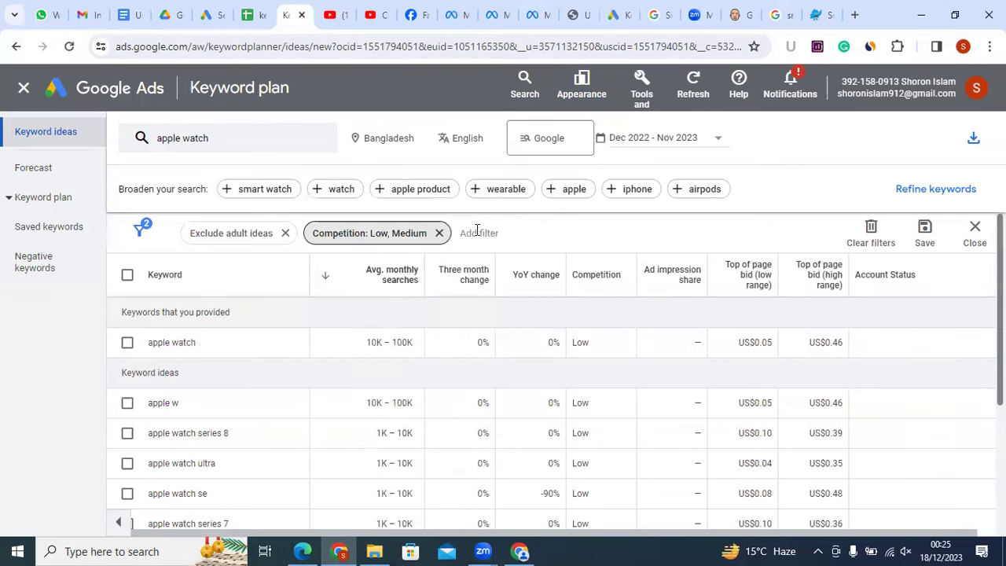
# Start a Top of page bid (low range) filter, examine the listed keywords' bids, and discard the filter without an amount
pyautogui.click(476, 231)
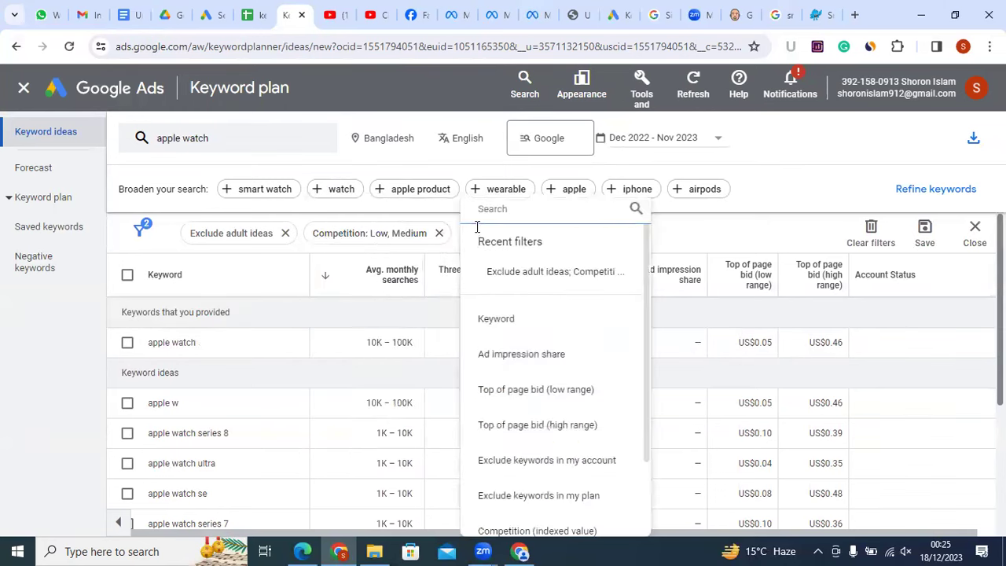
pyautogui.click(558, 393)
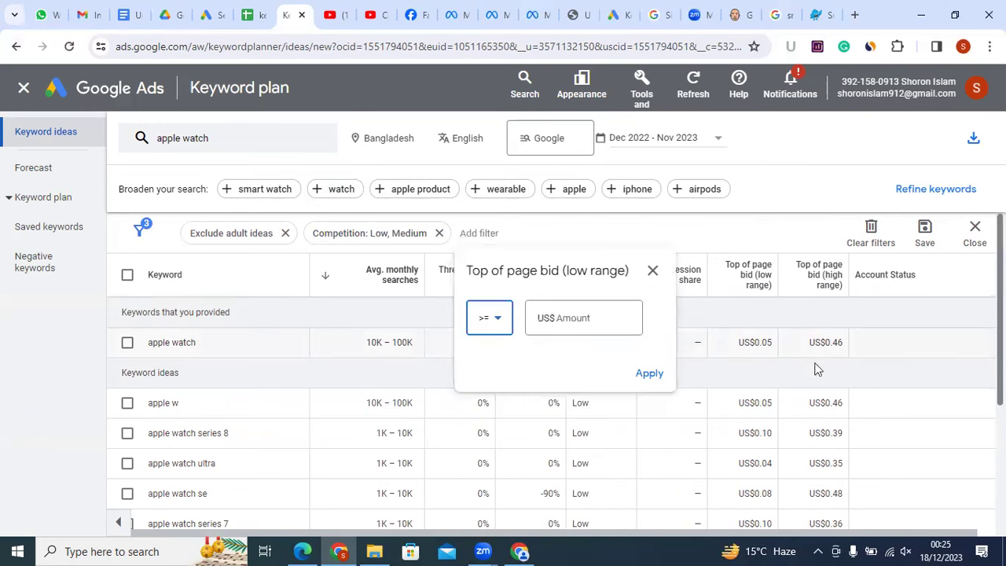
pyautogui.press('Tab')
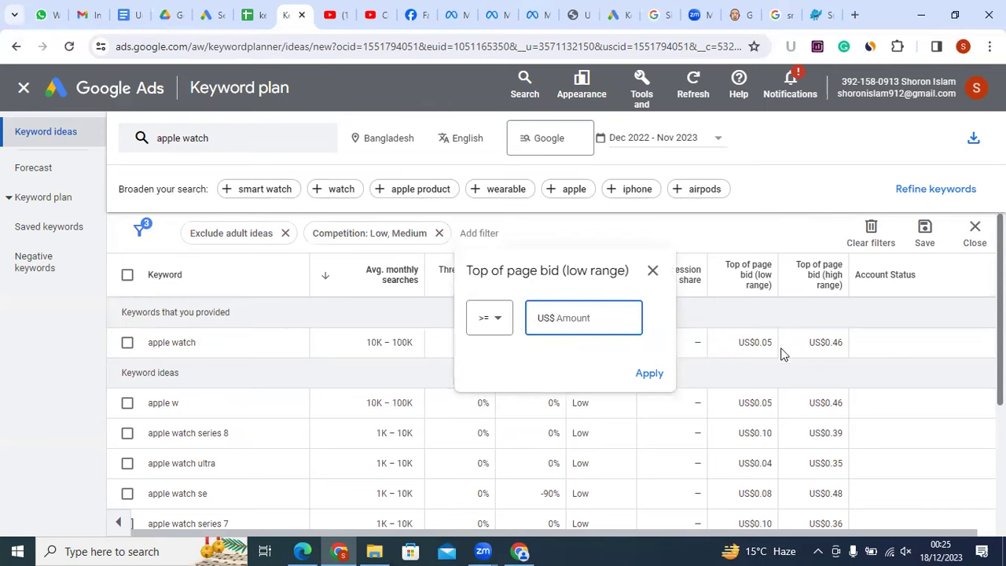
pyautogui.scroll(-2, 791, 456)
pyautogui.scroll(-2, 770, 424)
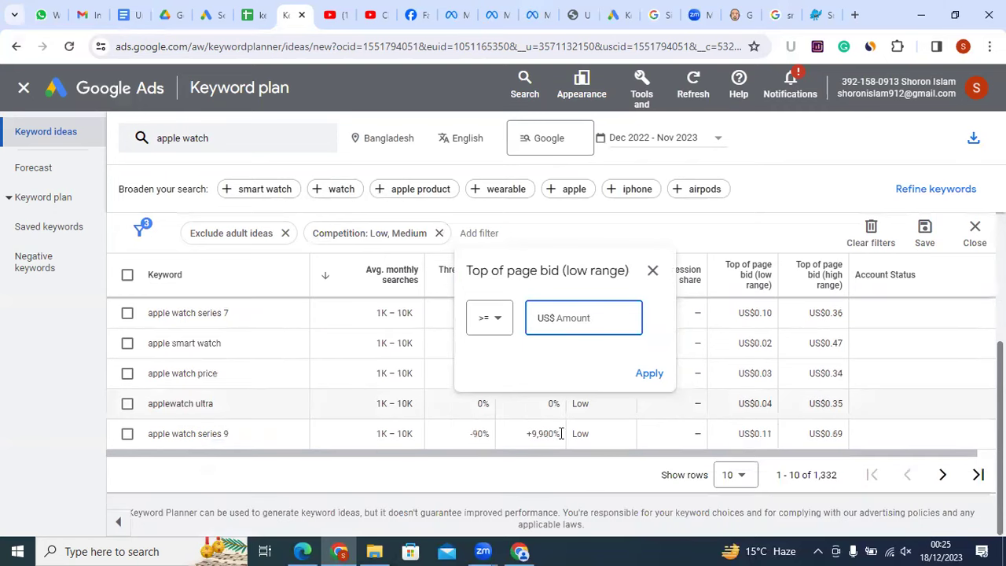
pyautogui.scroll(2, 759, 410)
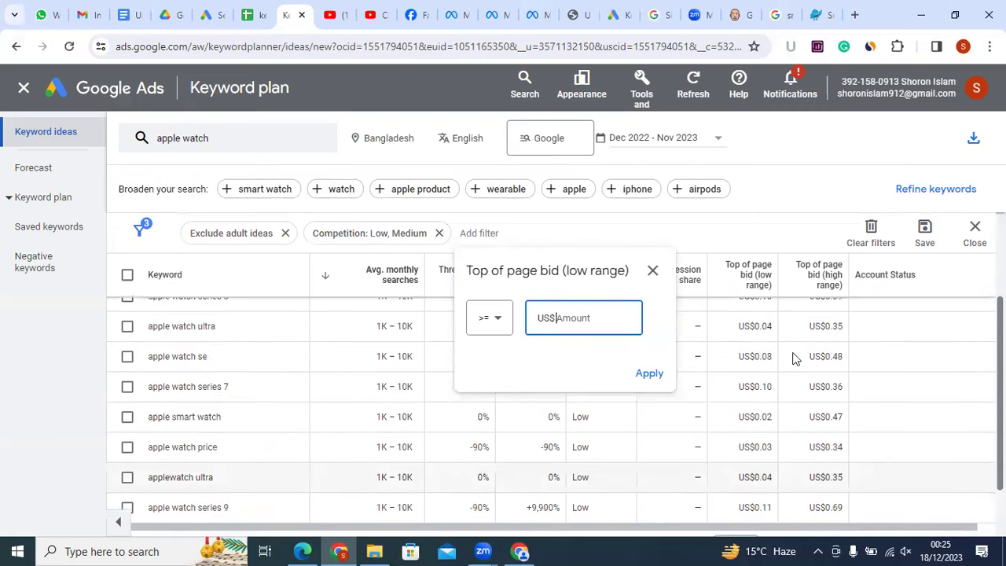
pyautogui.scroll(3, 770, 400)
pyautogui.scroll(-2, 831, 463)
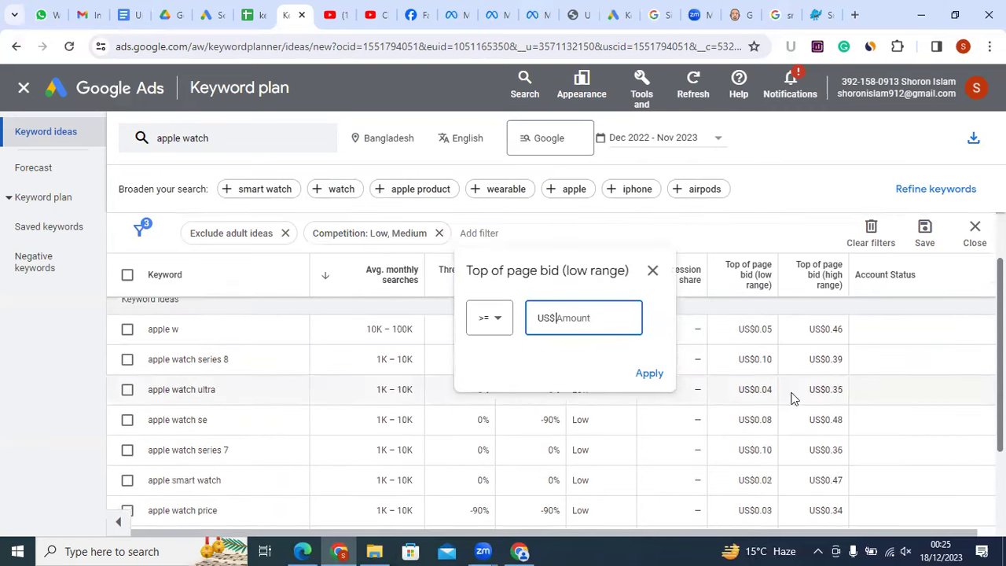
pyautogui.scroll(-2, 588, 325)
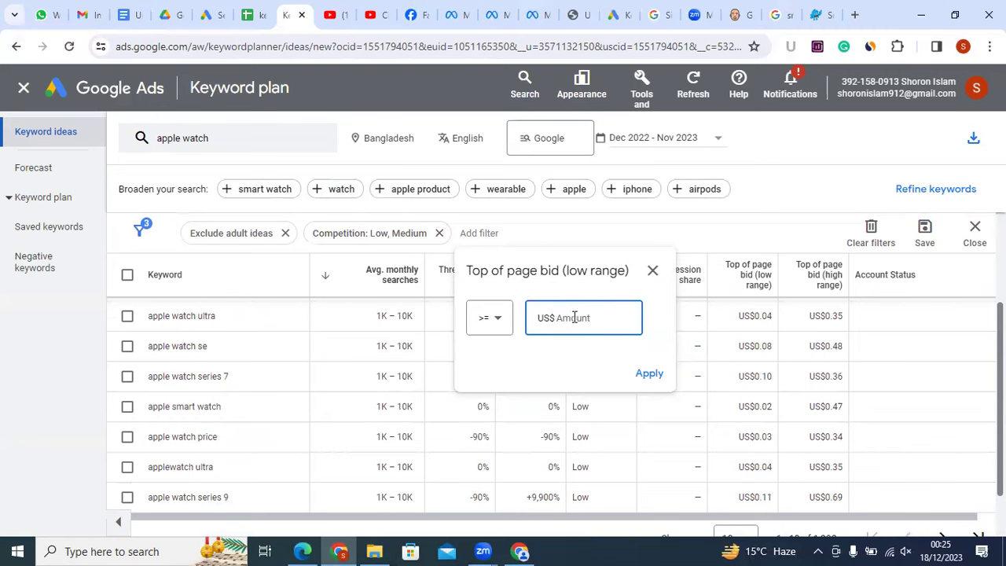
pyautogui.click(650, 268)
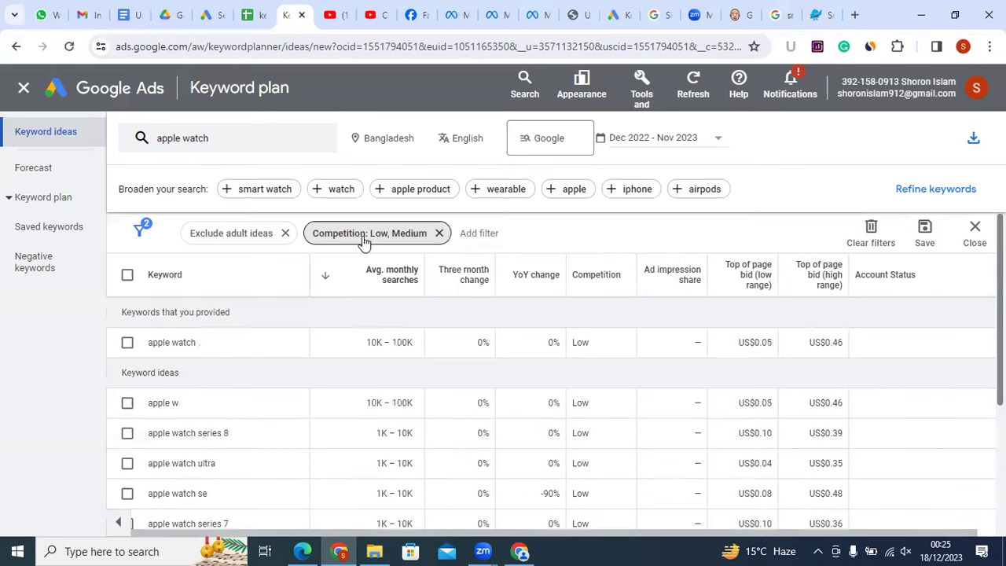
# Reapply the Low and Medium Competition filter, and select the apple watch keyword to examine its average monthly searches
pyautogui.click(366, 238)
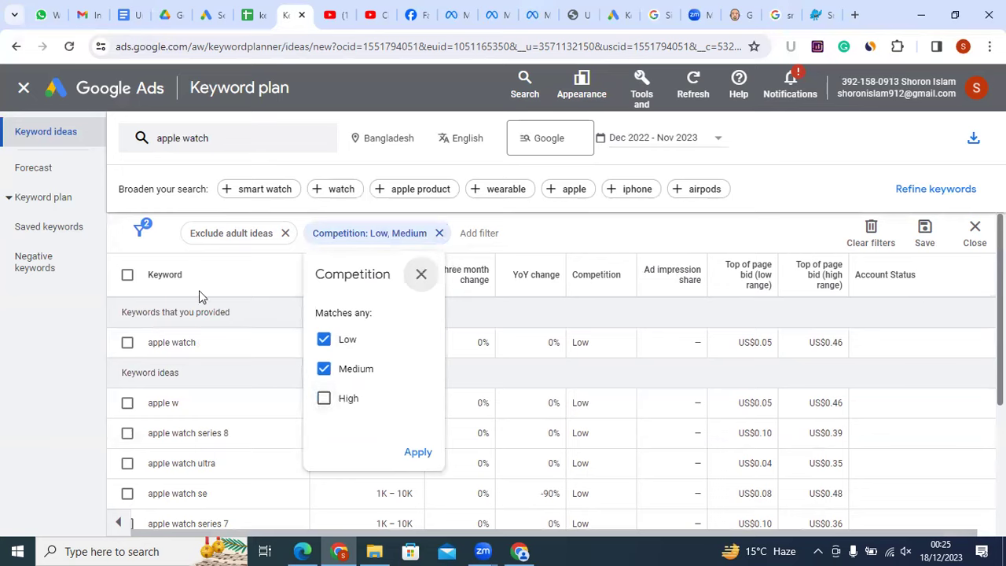
pyautogui.click(409, 452)
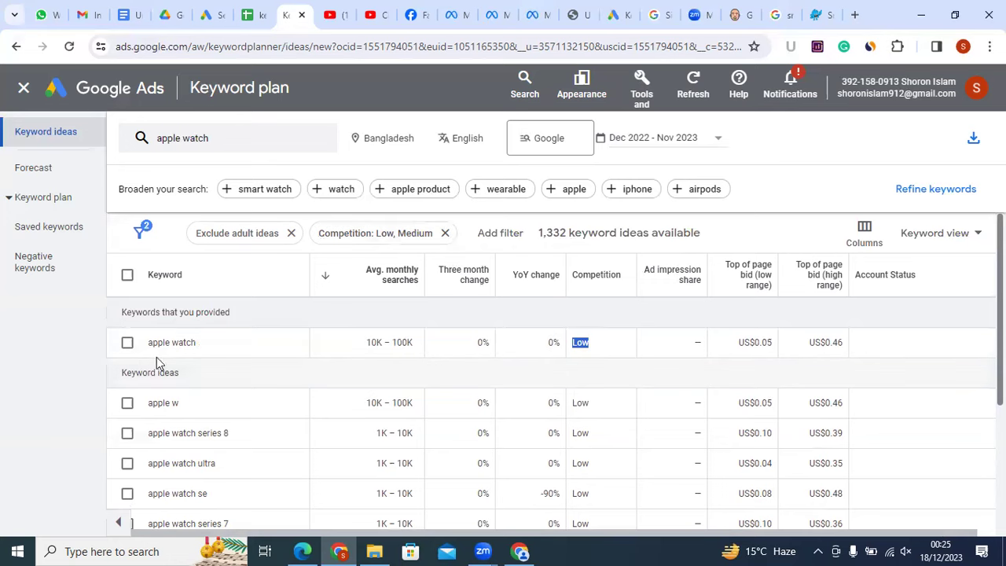
pyautogui.click(375, 342)
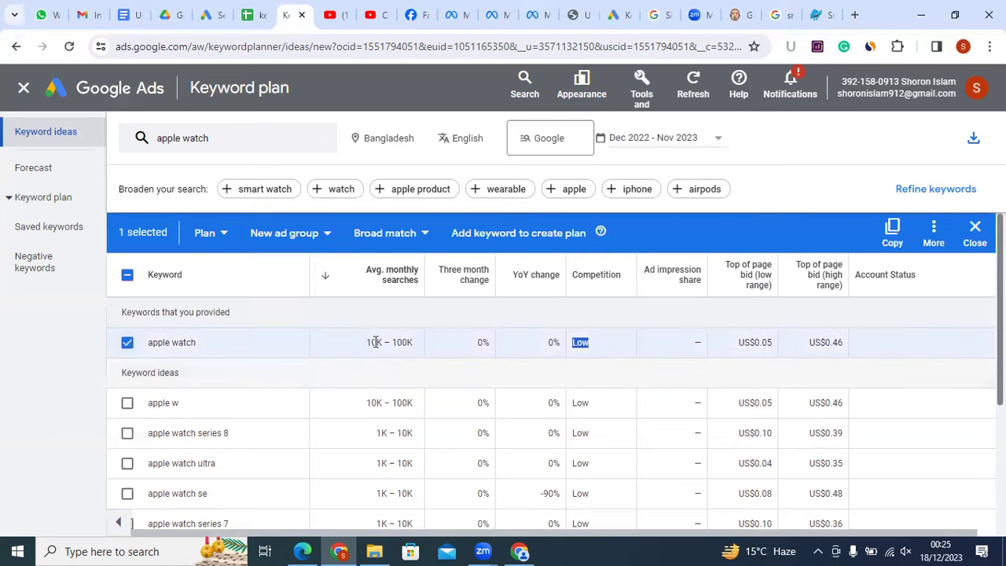
pyautogui.moveTo(367, 343); pyautogui.dragTo(403, 345)
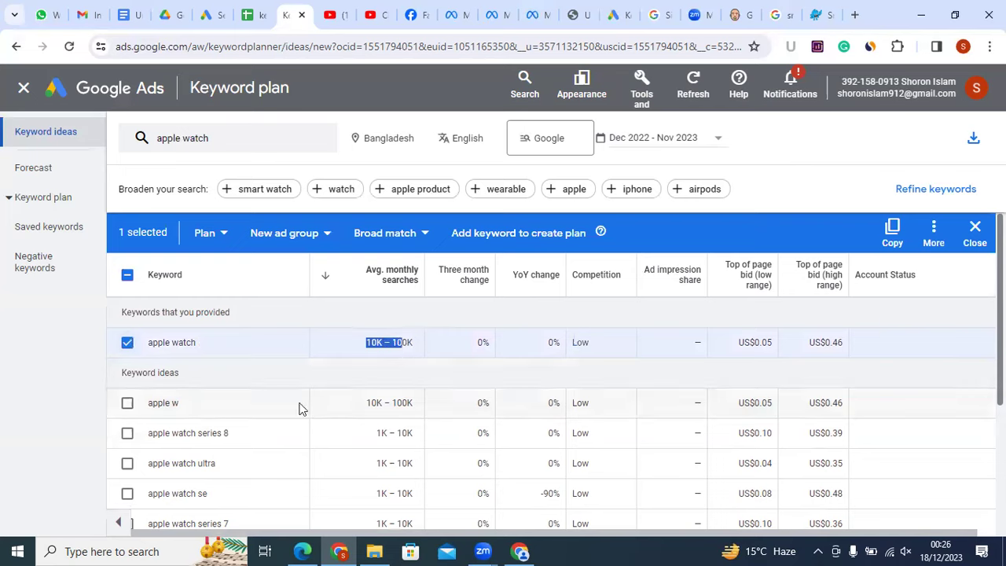
# Add the apple watch series 8 keyword idea to the selected keywords
pyautogui.click(156, 404)
pyautogui.click(160, 405)
pyautogui.scroll(-1, 196, 404)
pyautogui.click(127, 361)
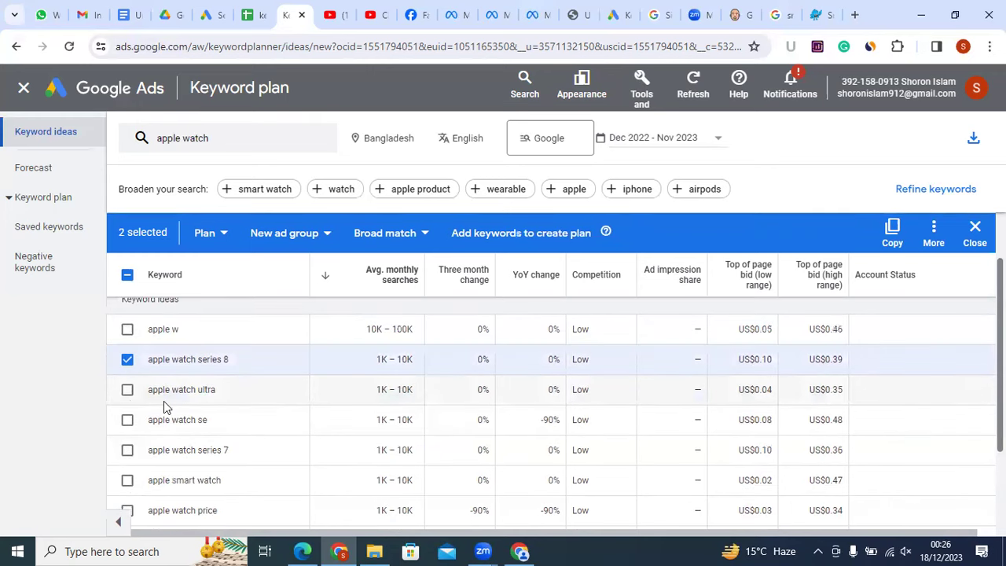
pyautogui.scroll(1, 221, 412)
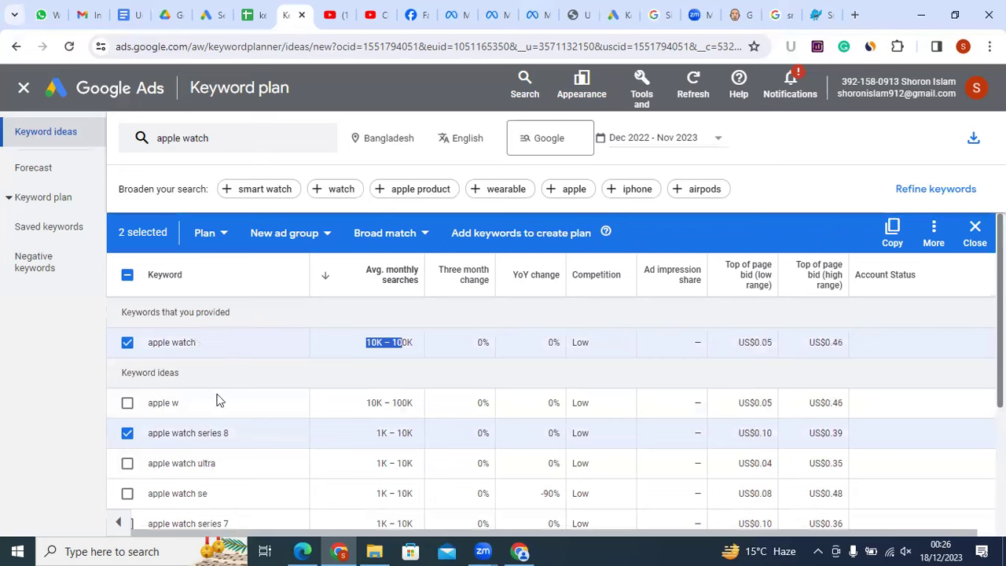
# Compare the keywords apple watch and apple watch series 8 by highlighting their text in the keyword list
pyautogui.moveTo(229, 433); pyautogui.dragTo(153, 438)
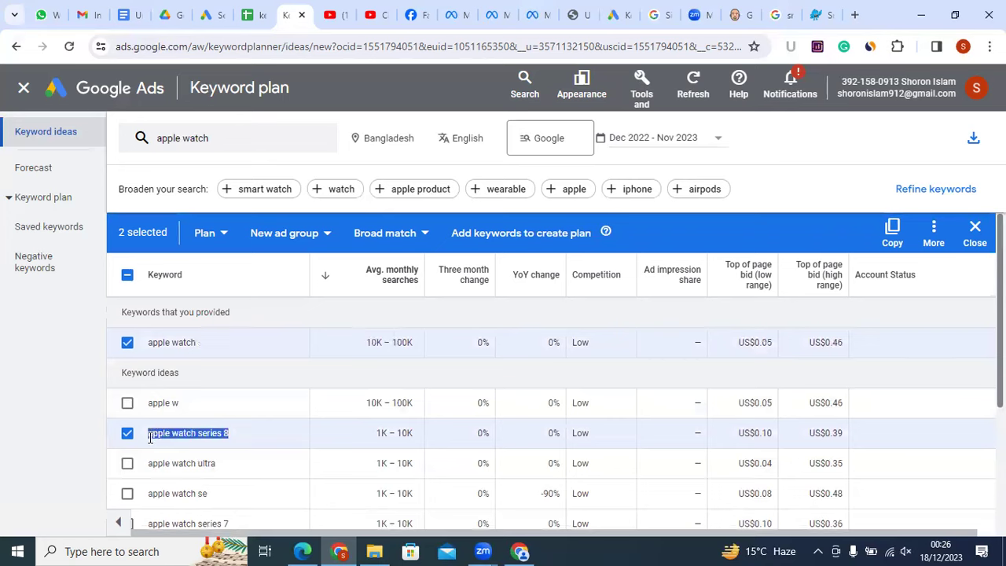
pyautogui.moveTo(149, 433); pyautogui.dragTo(146, 433)
pyautogui.moveTo(206, 346); pyautogui.dragTo(147, 343)
pyautogui.moveTo(235, 438); pyautogui.dragTo(146, 445)
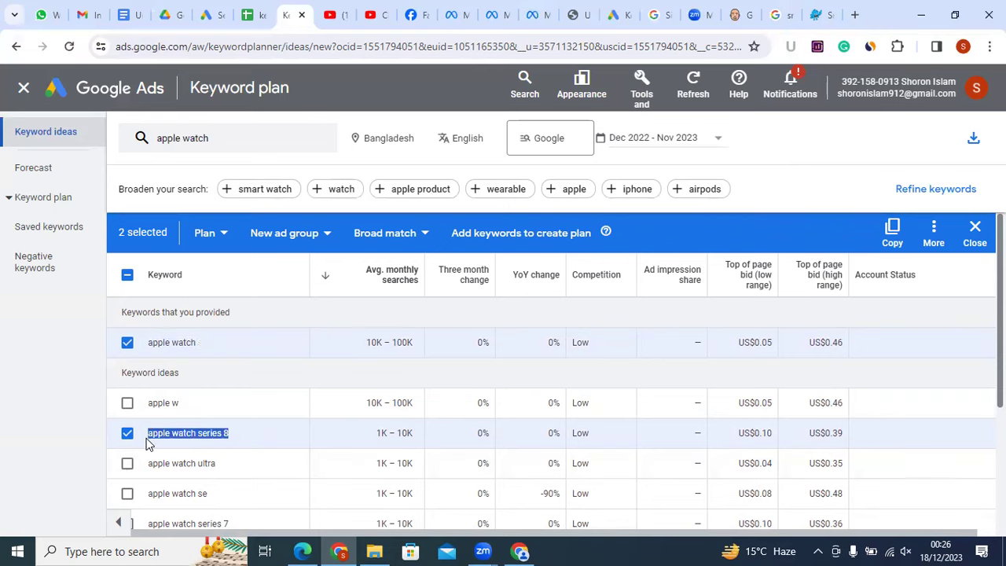
pyautogui.click(238, 437)
pyautogui.moveTo(176, 342); pyautogui.dragTo(146, 346)
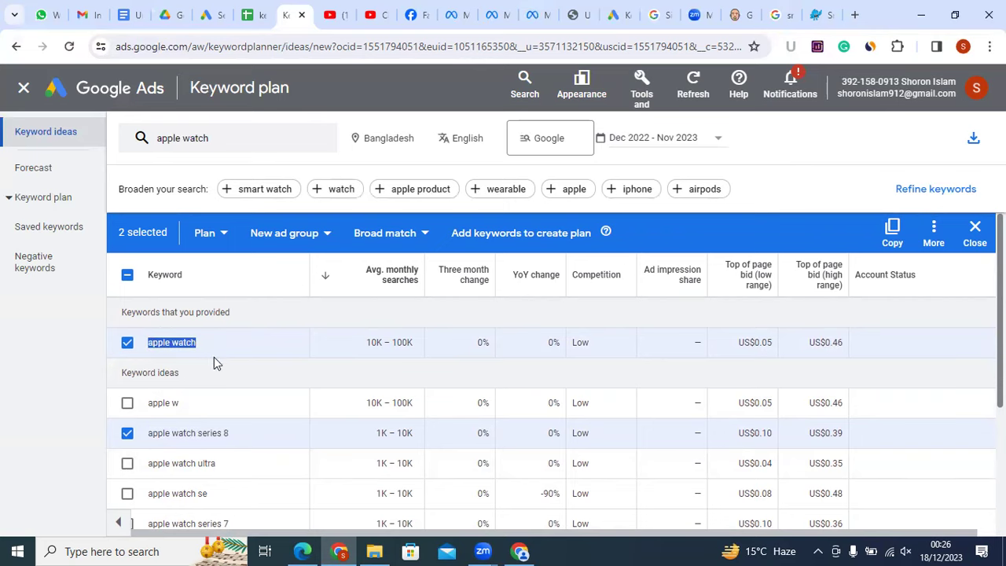
pyautogui.scroll(-1, 232, 451)
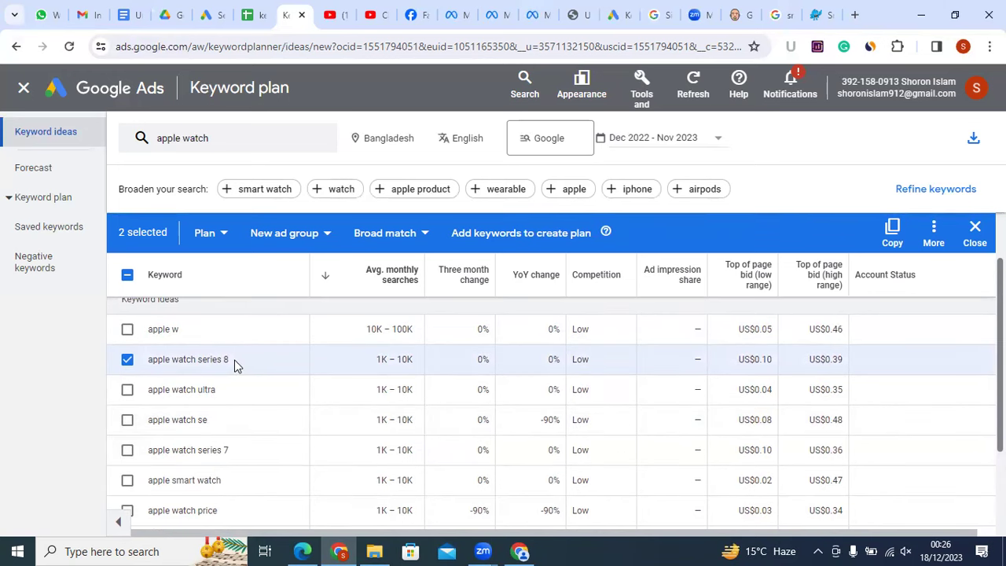
pyautogui.moveTo(225, 359); pyautogui.dragTo(142, 361)
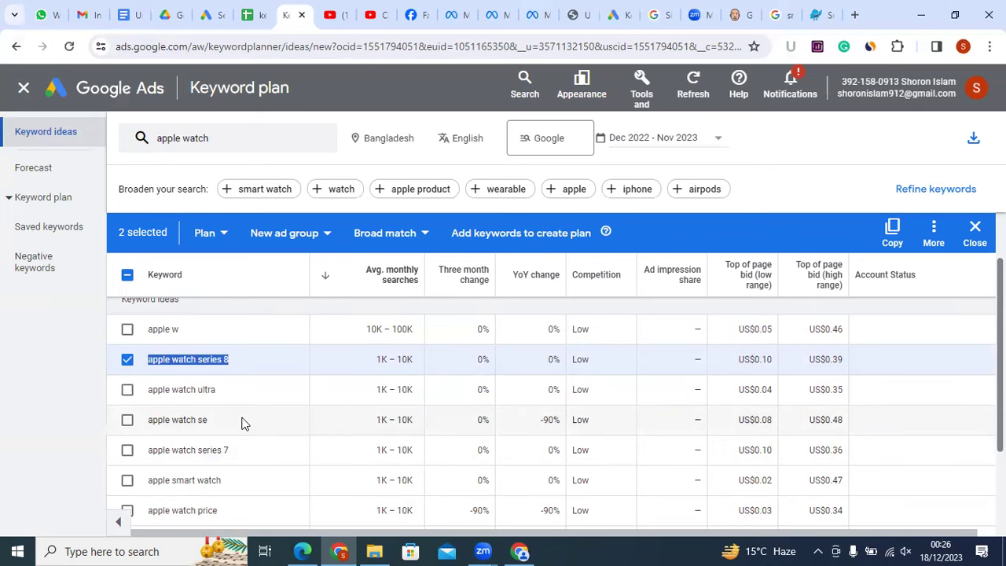
pyautogui.scroll(1, 238, 440)
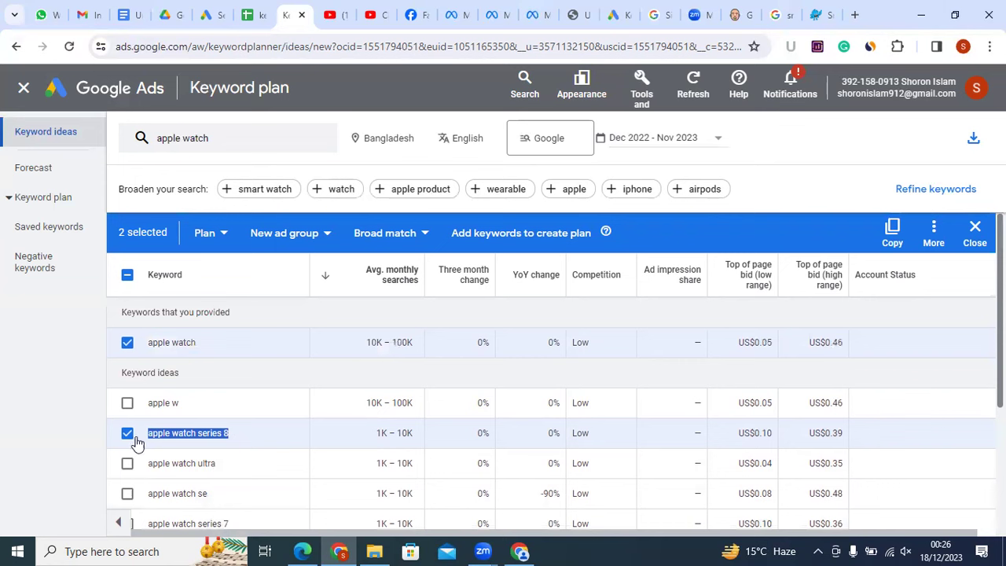
pyautogui.click(238, 436)
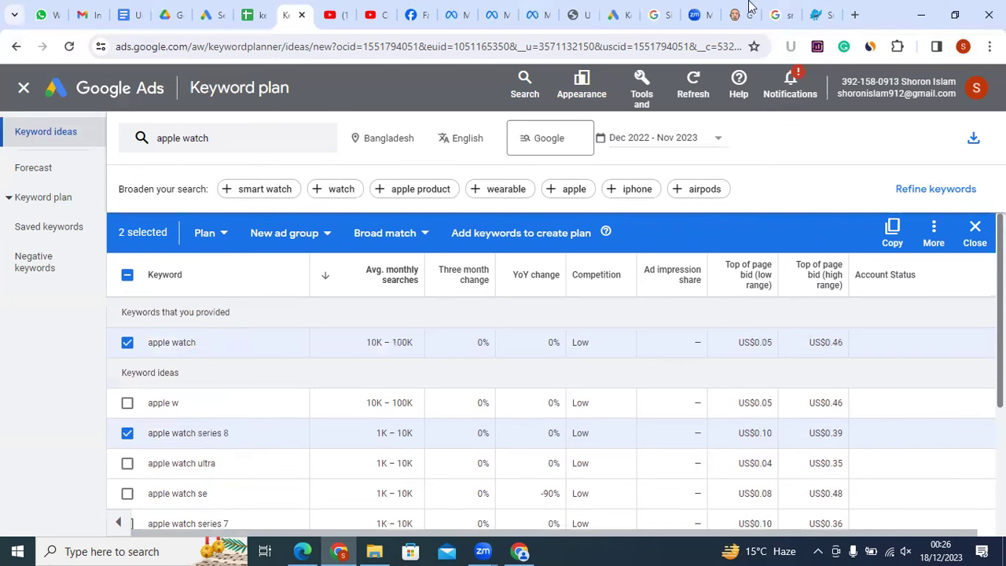
# Copy the keyword apple watch series 8 from Keyword Planner and search for it on the Pickaboo site
pyautogui.click(819, 14)
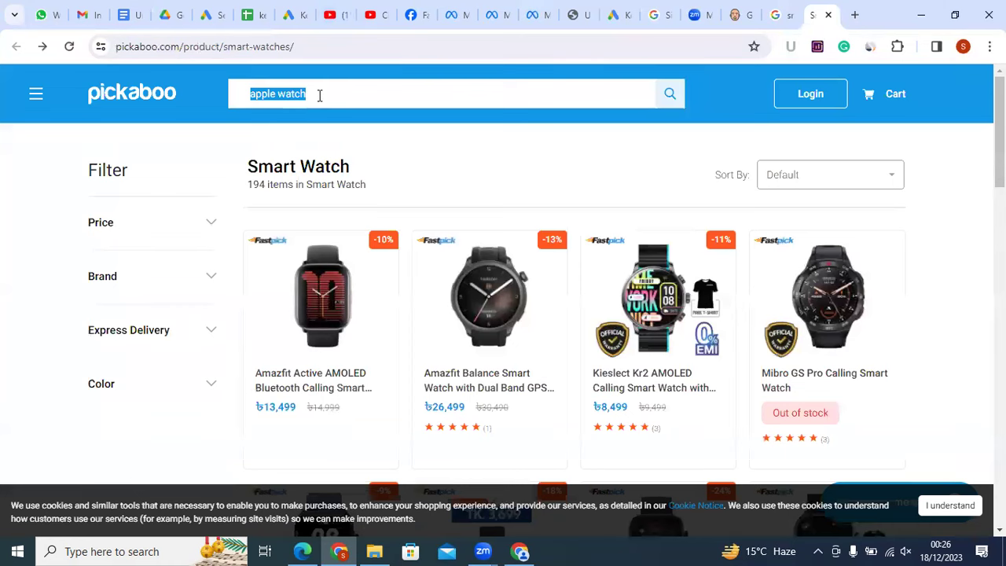
pyautogui.click(293, 14)
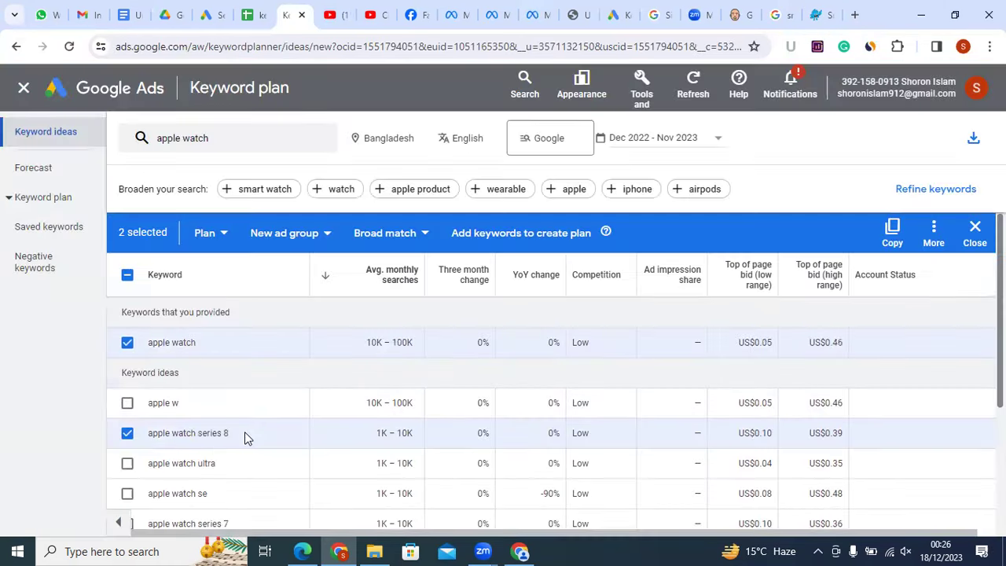
pyautogui.tripleClick(148, 432)
pyautogui.rightClick(176, 433)
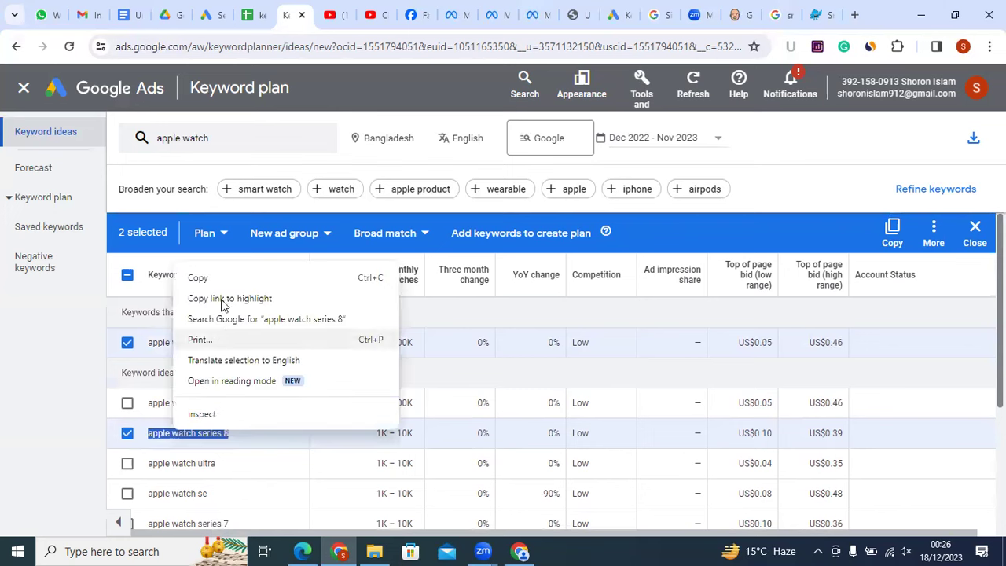
pyautogui.click(219, 281)
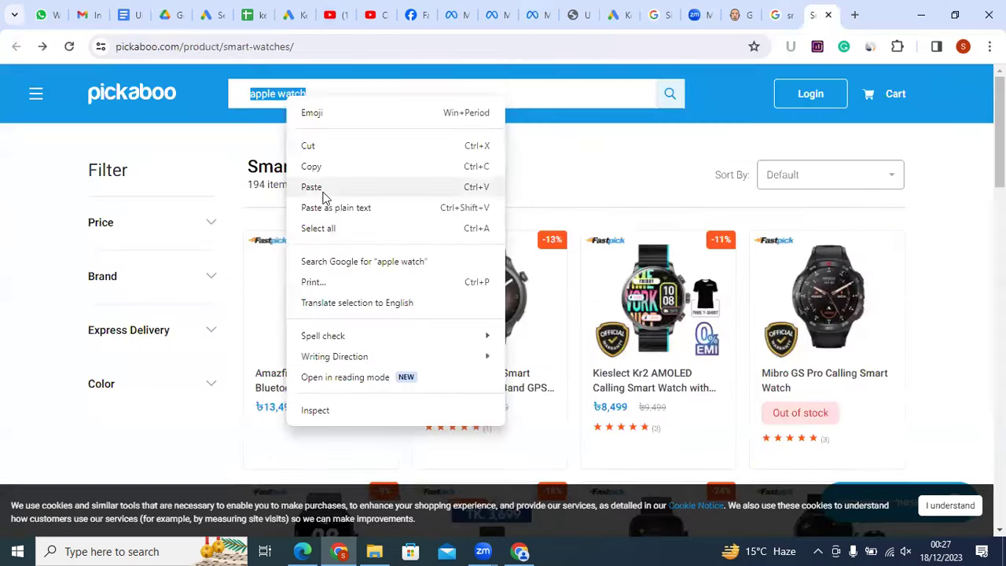
pyautogui.click(324, 192)
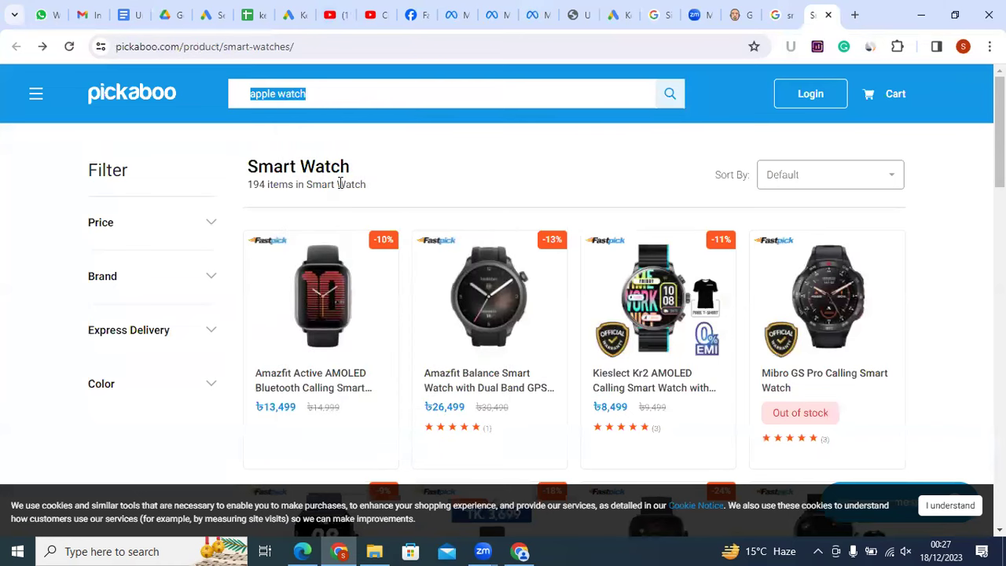
pyautogui.hotkey('ctrl', 'v')
pyautogui.press('Return')
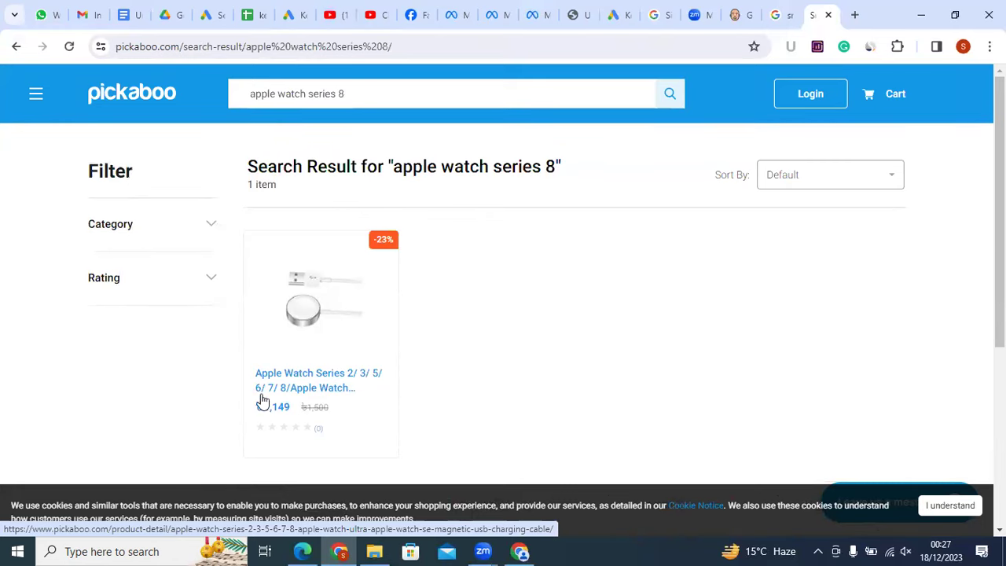
# Open the Apple Watch Magnetic USB Charging Cable search result and look through its product details and ratings
pyautogui.click(302, 395)
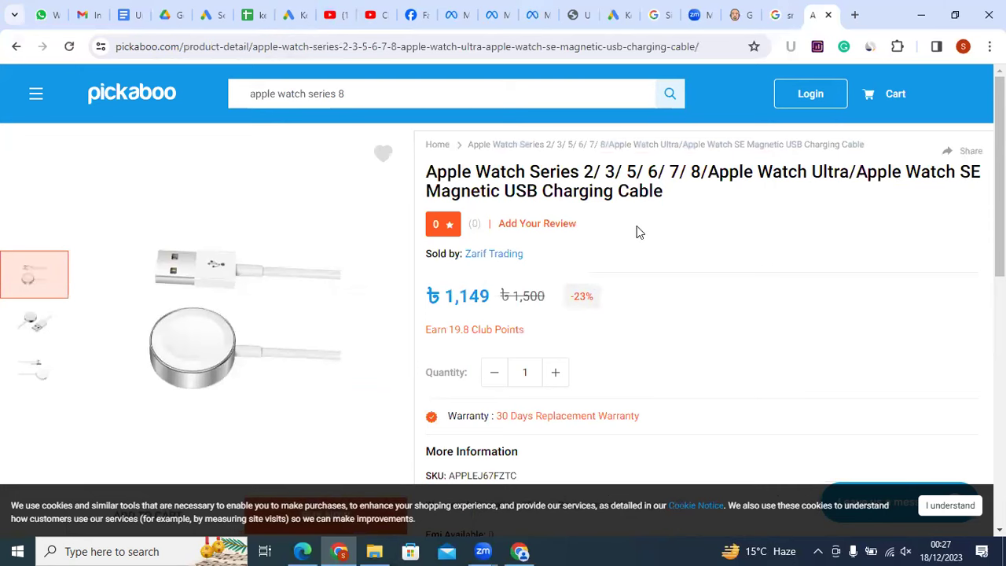
pyautogui.scroll(-2, 678, 282)
pyautogui.scroll(-1, 707, 330)
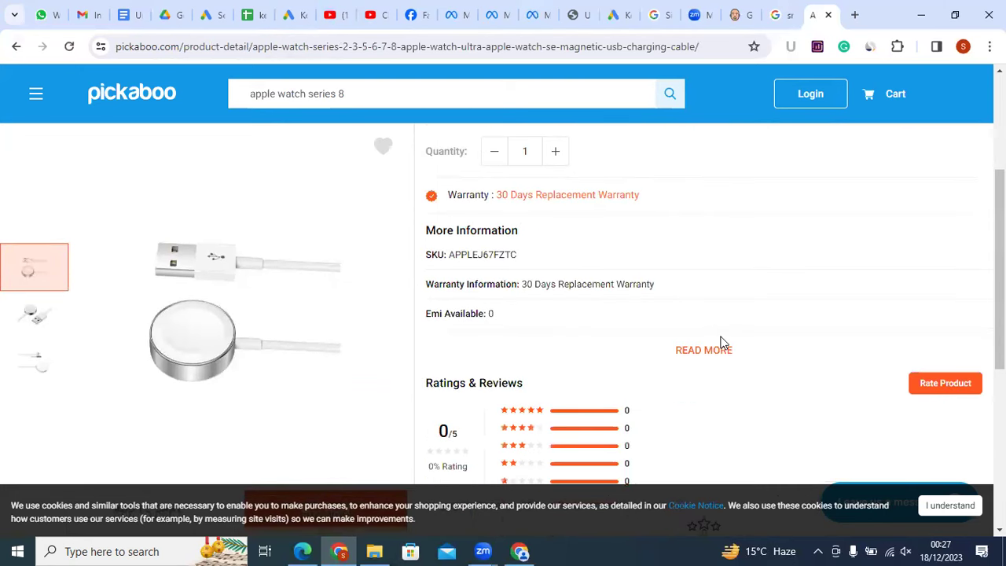
pyautogui.scroll(-3, 715, 342)
pyautogui.scroll(3, 703, 346)
pyautogui.scroll(2, 534, 307)
pyautogui.scroll(1, 705, 294)
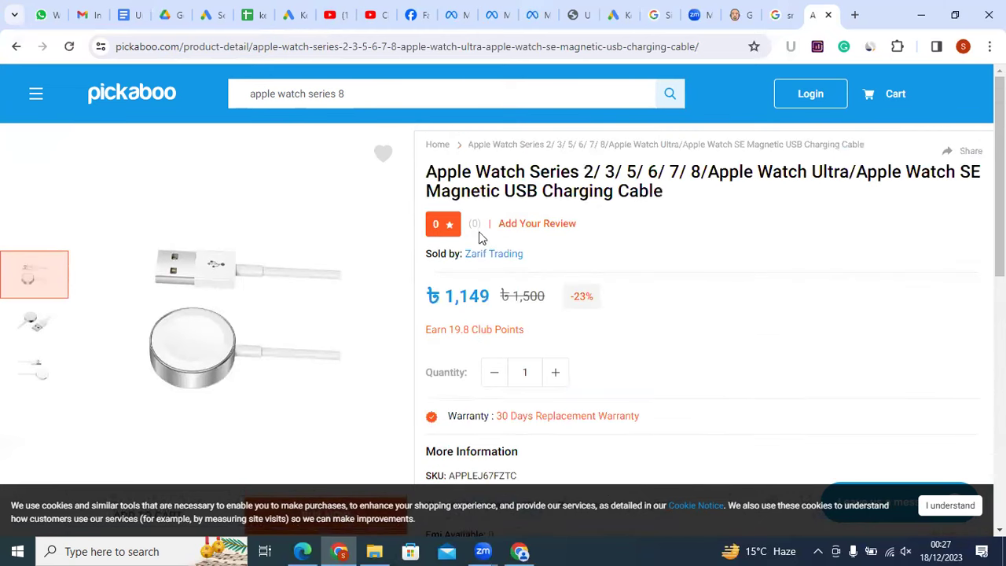
# Check the charging cable's warranty and review sections, and highlight its product title to examine the keywords in it
pyautogui.scroll(-4, 534, 297)
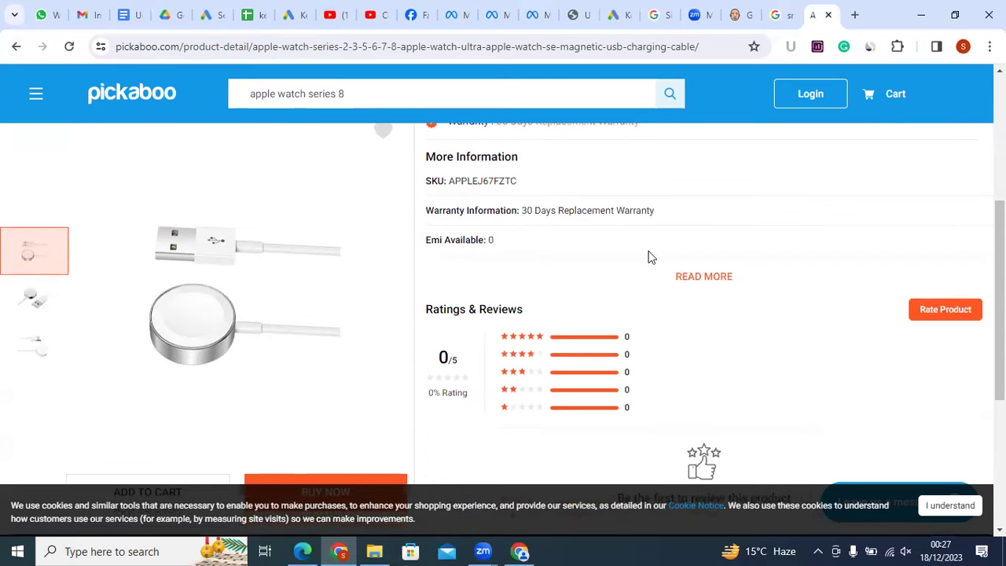
pyautogui.scroll(-2, 575, 350)
pyautogui.scroll(3, 539, 333)
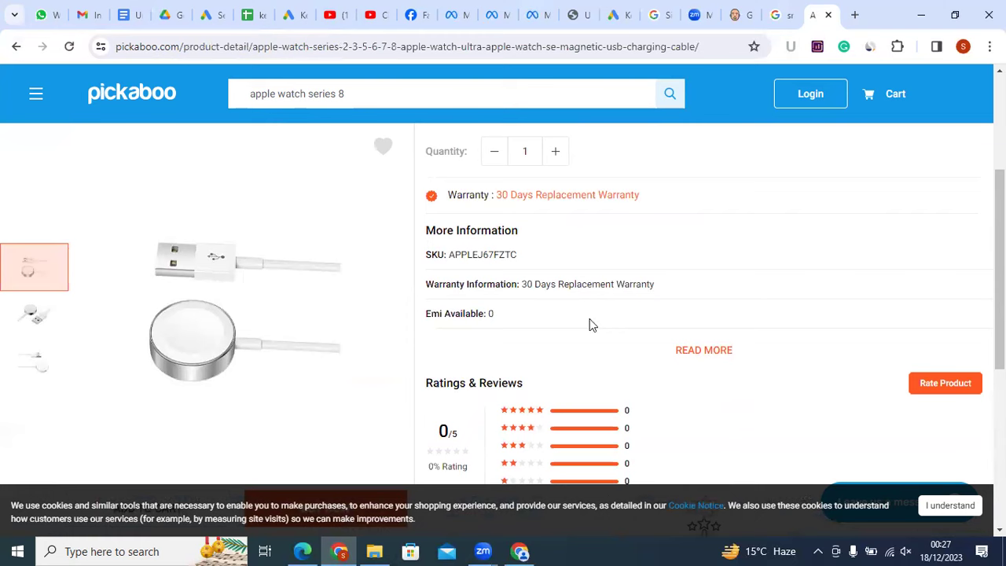
pyautogui.scroll(2, 588, 295)
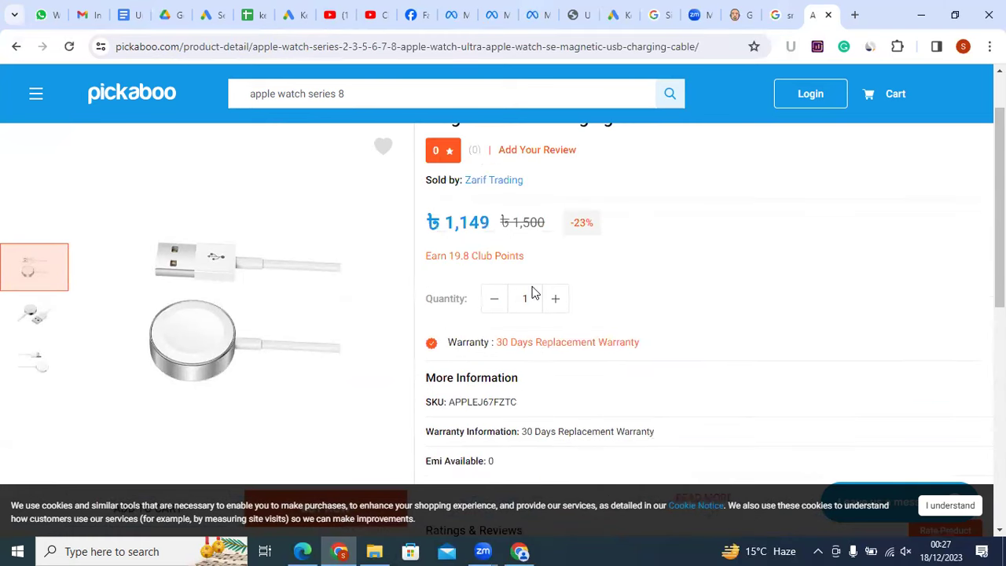
pyautogui.scroll(1, 513, 292)
pyautogui.moveTo(602, 231); pyautogui.dragTo(430, 173)
pyautogui.click(642, 247)
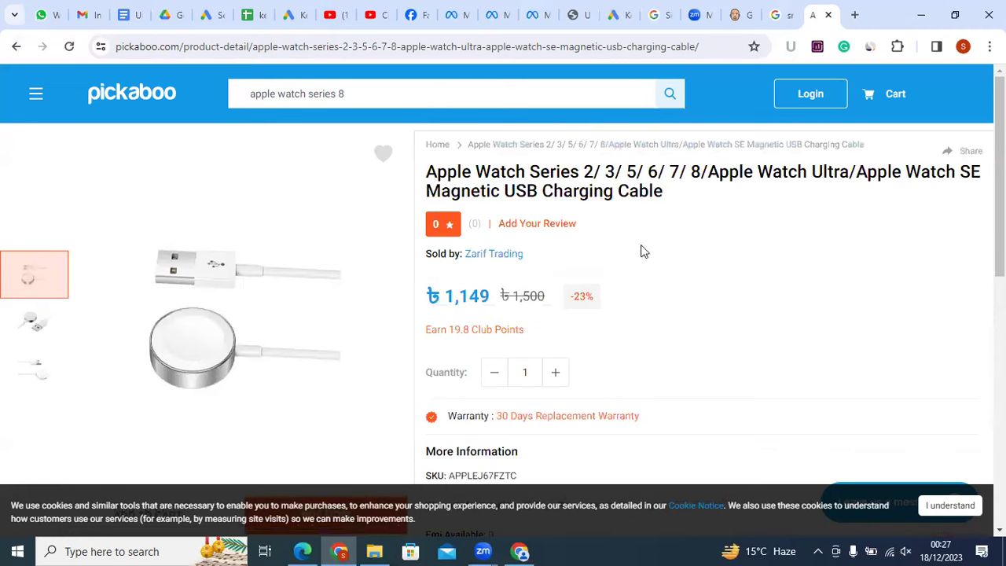
# Examine the whole charging cable page from title and price down to the ratings, reviews and footer
pyautogui.scroll(-6, 637, 345)
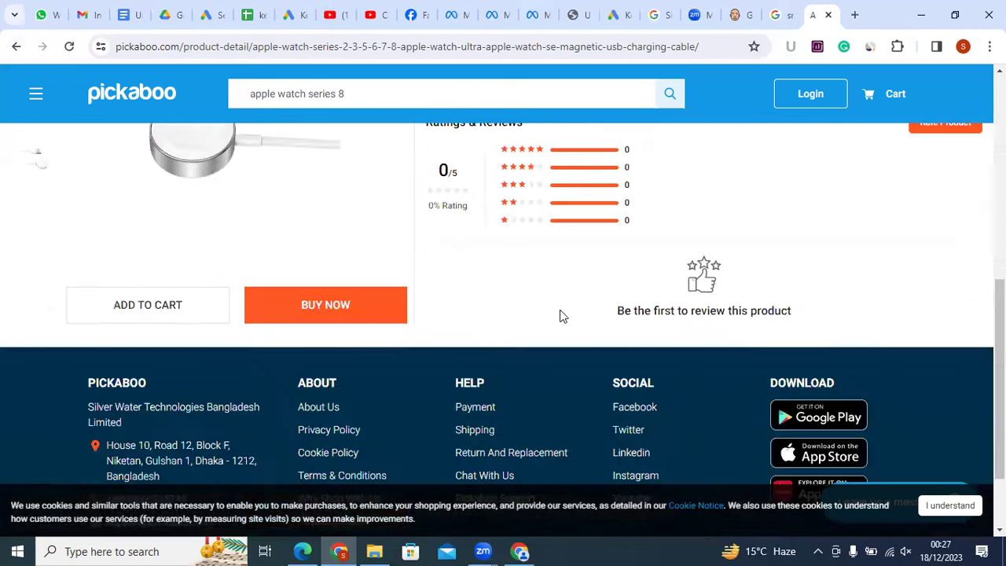
pyautogui.scroll(-1, 165, 287)
pyautogui.scroll(3, 554, 311)
pyautogui.scroll(3, 560, 316)
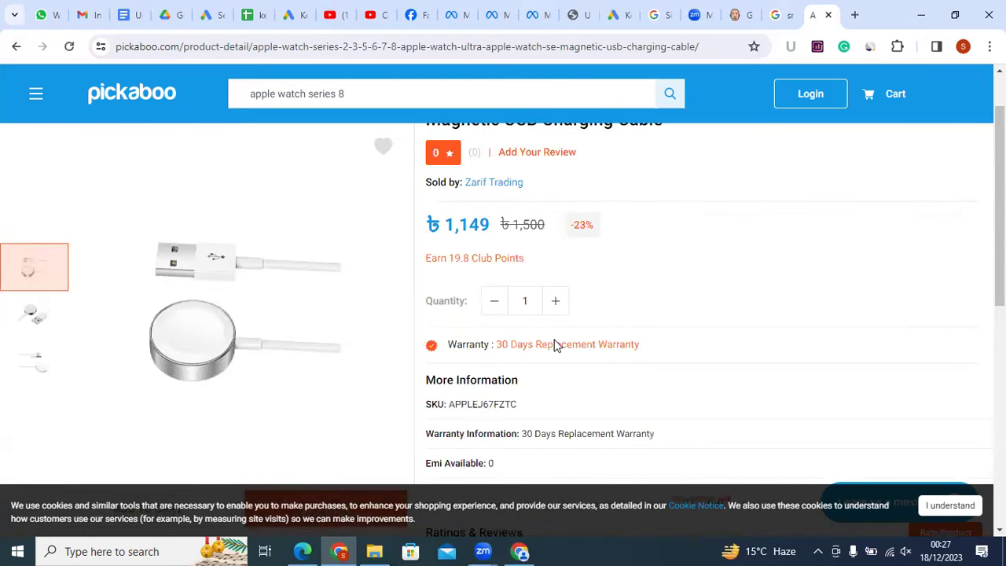
pyautogui.scroll(1, 539, 247)
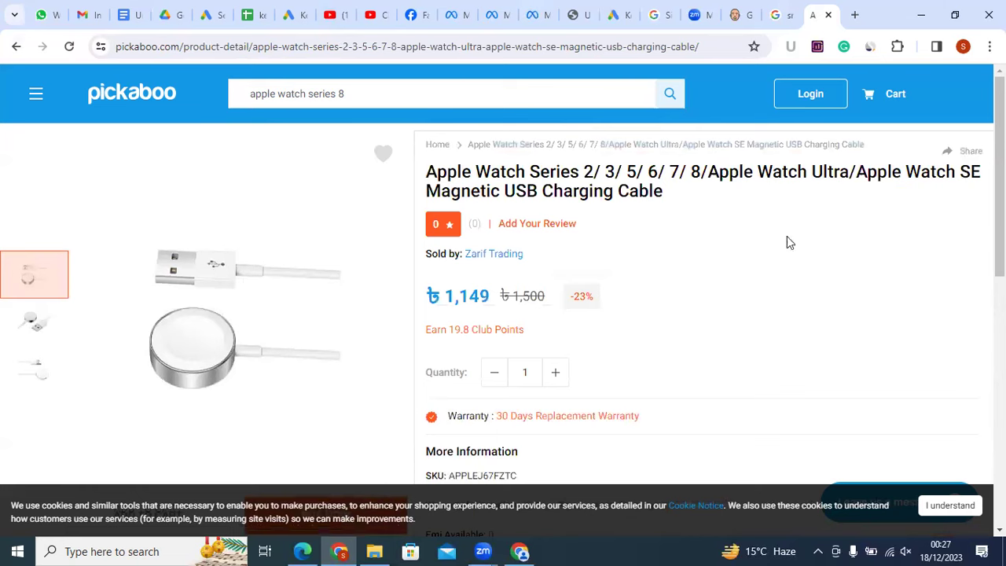
pyautogui.scroll(-1, 564, 330)
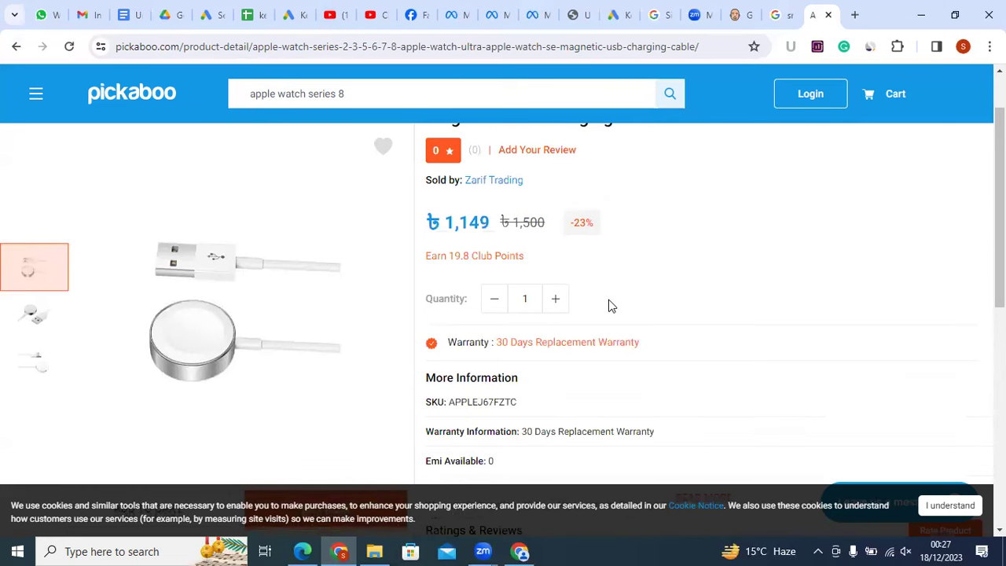
pyautogui.scroll(-3, 621, 308)
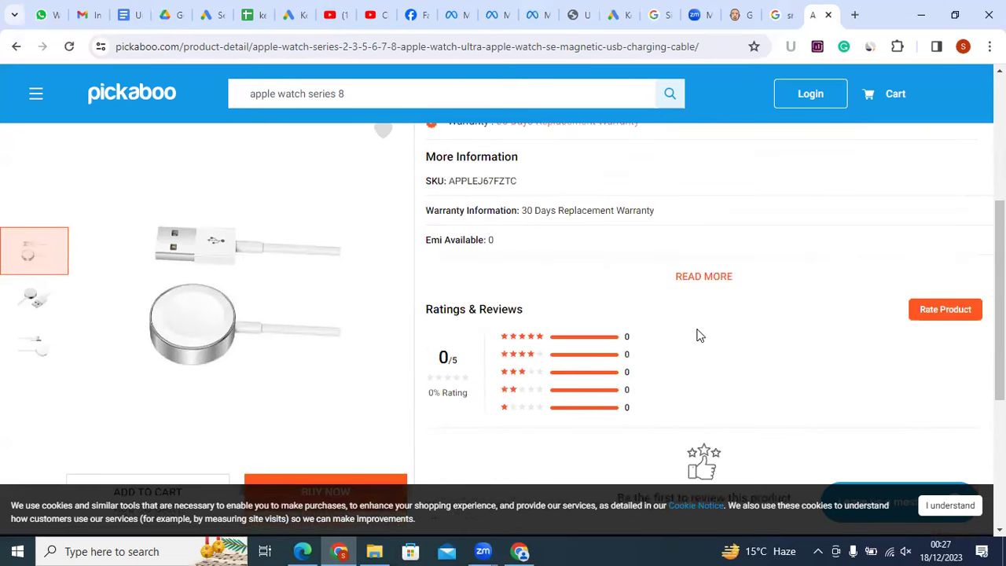
pyautogui.scroll(-2, 700, 336)
pyautogui.scroll(6, 753, 333)
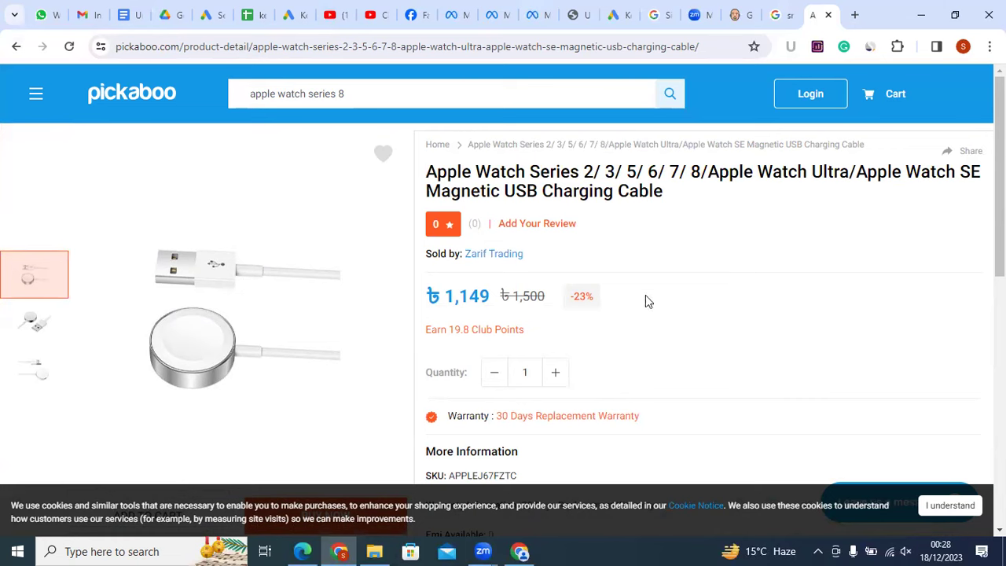
# Review the charging cable's More Information section and set the product quantity to 2
pyautogui.scroll(-2, 572, 307)
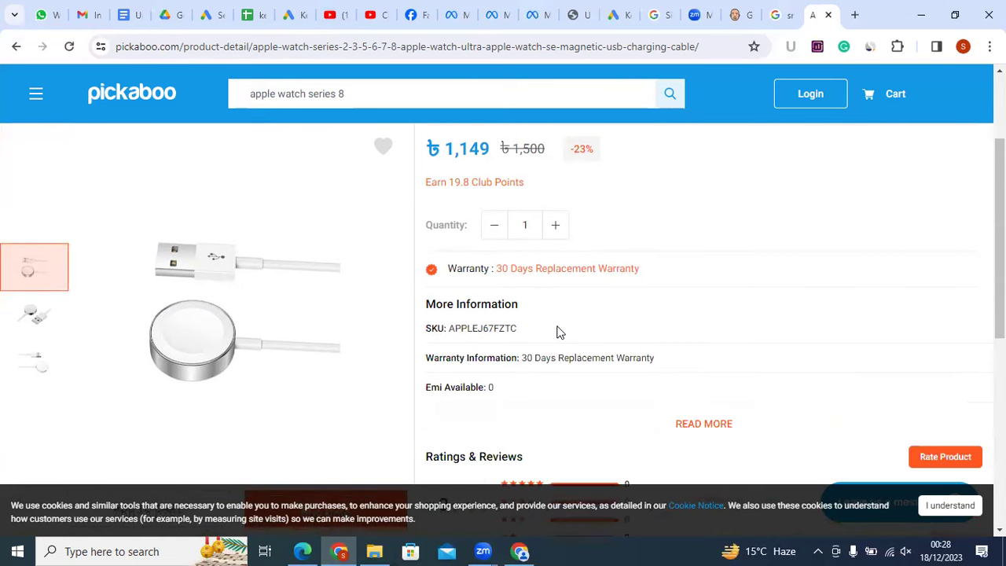
pyautogui.scroll(-1, 557, 332)
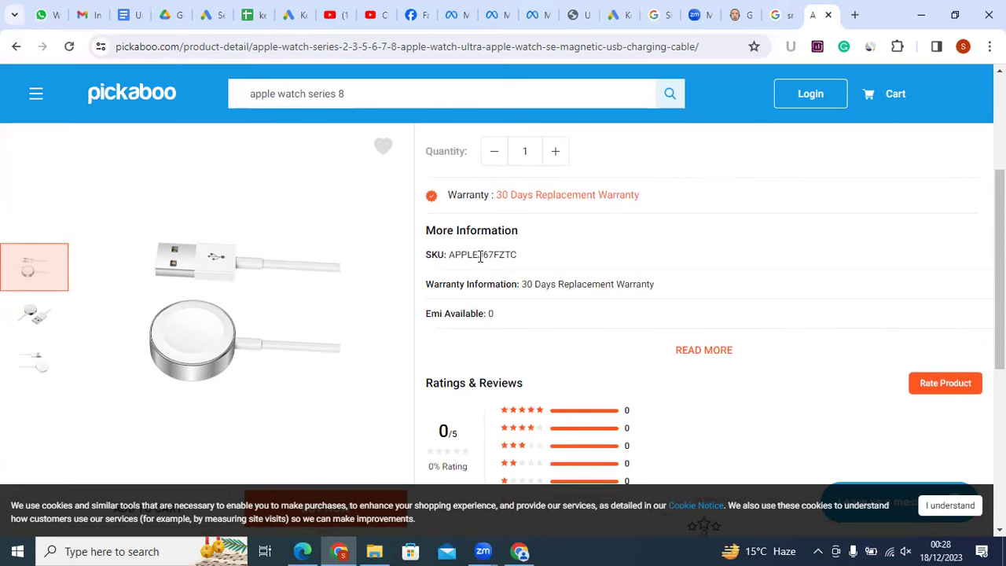
pyautogui.scroll(1, 481, 264)
pyautogui.scroll(1, 550, 303)
pyautogui.click(556, 300)
pyautogui.scroll(1, 621, 316)
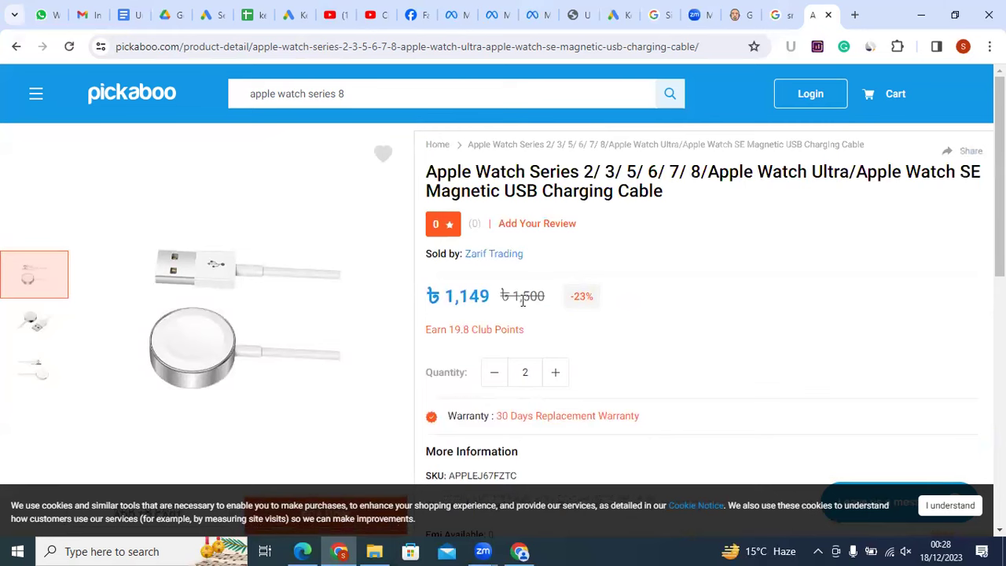
# Examine the charging cable page's warranty, More Information, ratings and purchase options
pyautogui.scroll(-6, 568, 313)
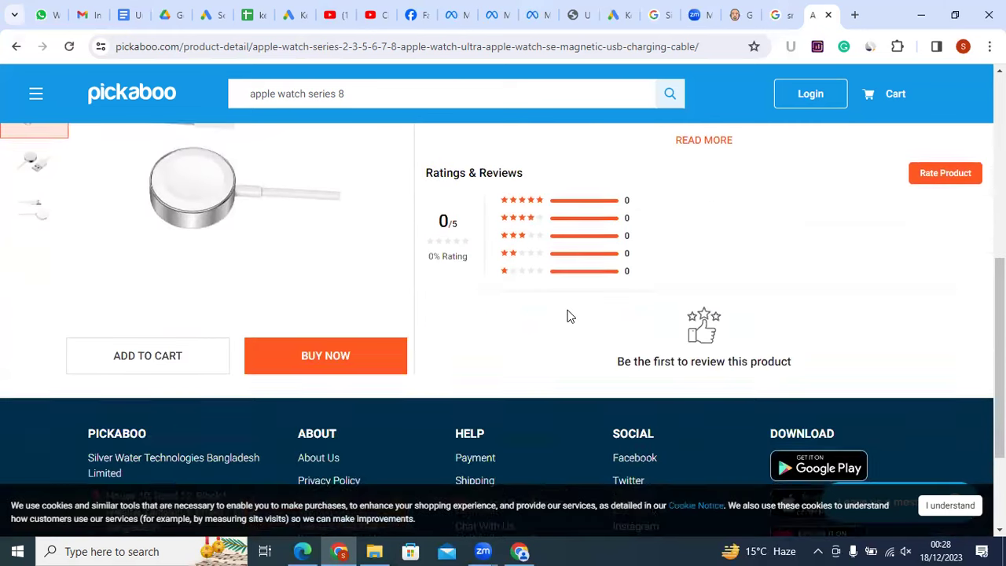
pyautogui.scroll(2, 613, 315)
pyautogui.scroll(4, 829, 327)
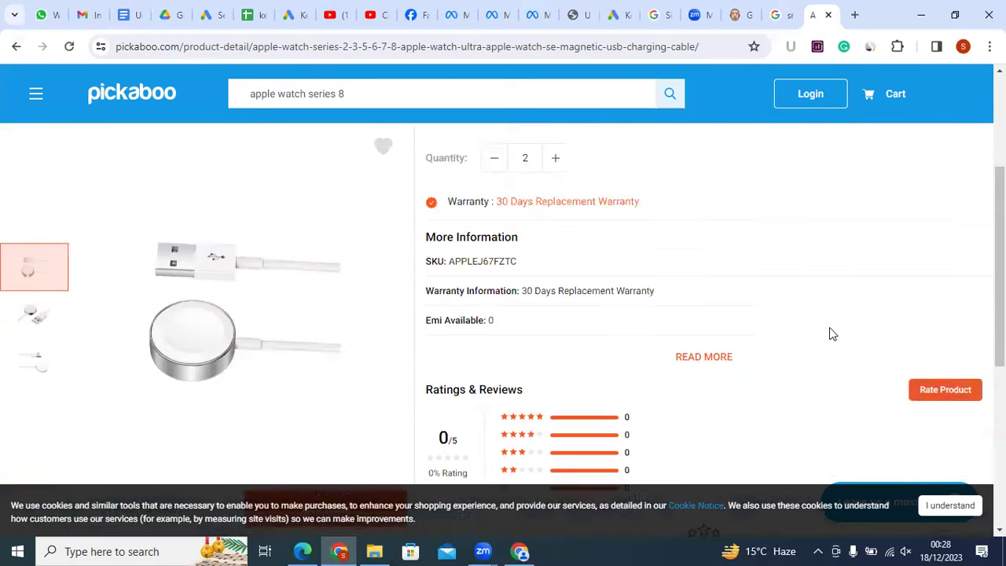
pyautogui.scroll(-5, 829, 326)
pyautogui.scroll(1, 166, 344)
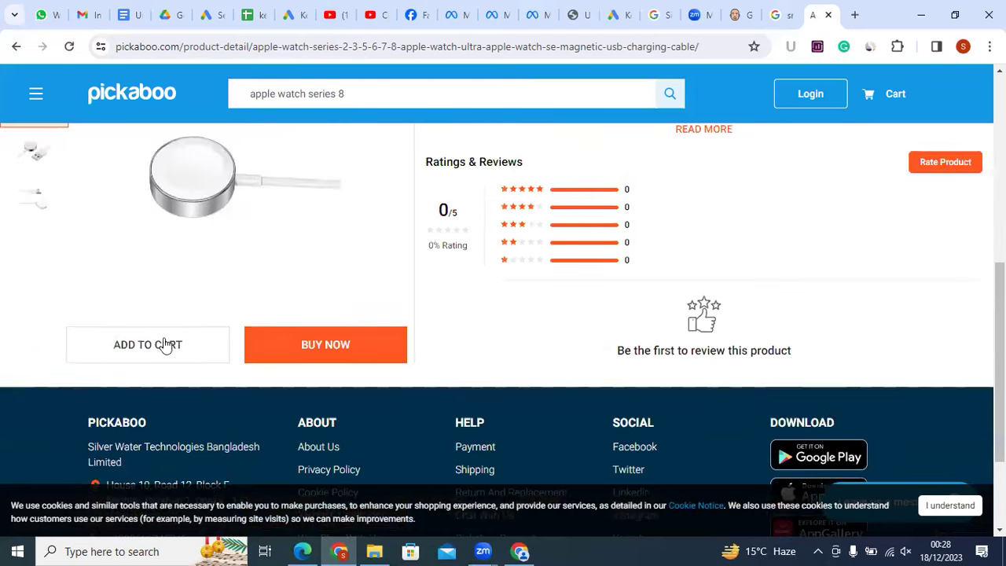
pyautogui.scroll(4, 515, 320)
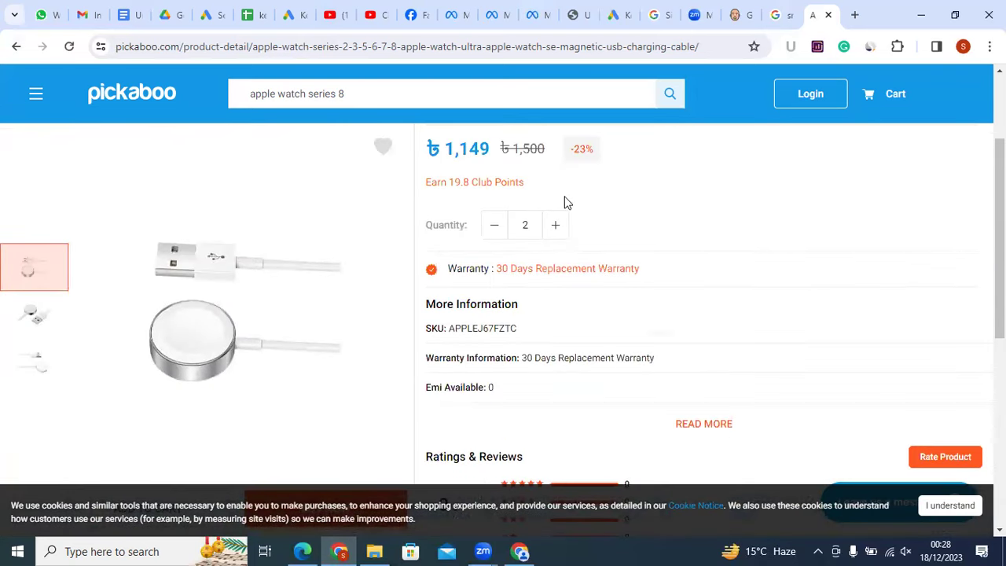
pyautogui.scroll(2, 566, 203)
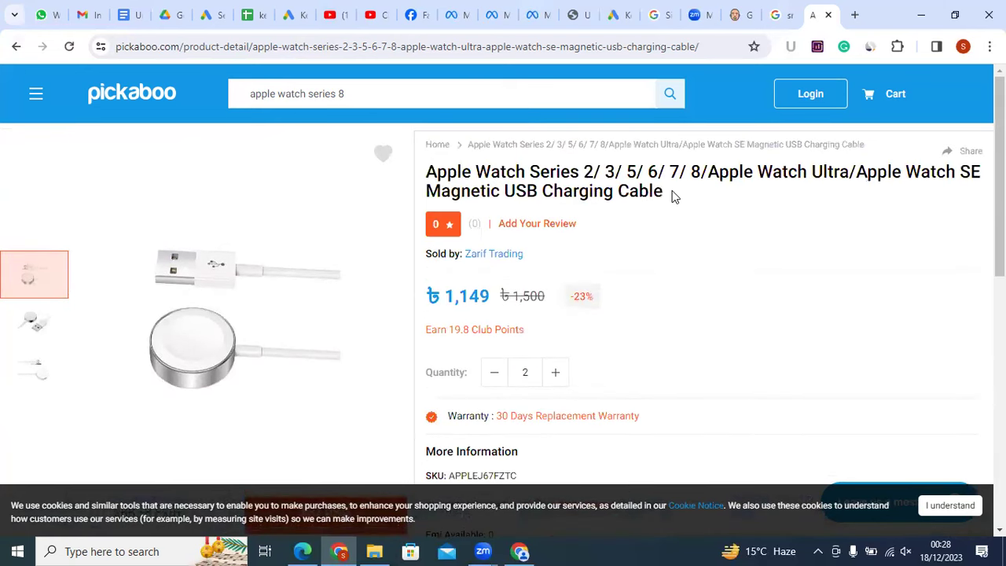
# Highlight the charging cable's product title to examine its keywords, and review the Ratings & Reviews section below it
pyautogui.moveTo(667, 197); pyautogui.dragTo(425, 188)
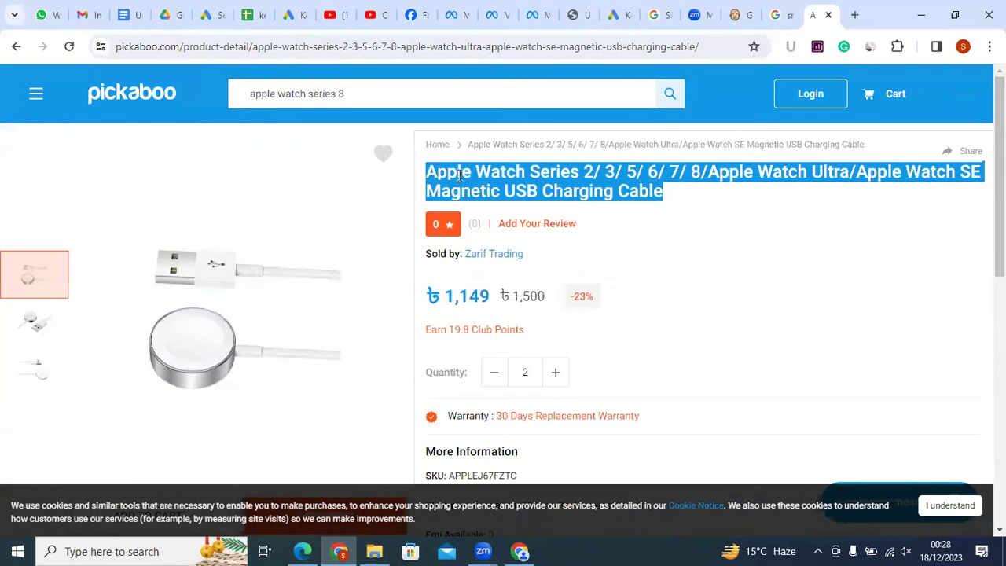
pyautogui.click(460, 175)
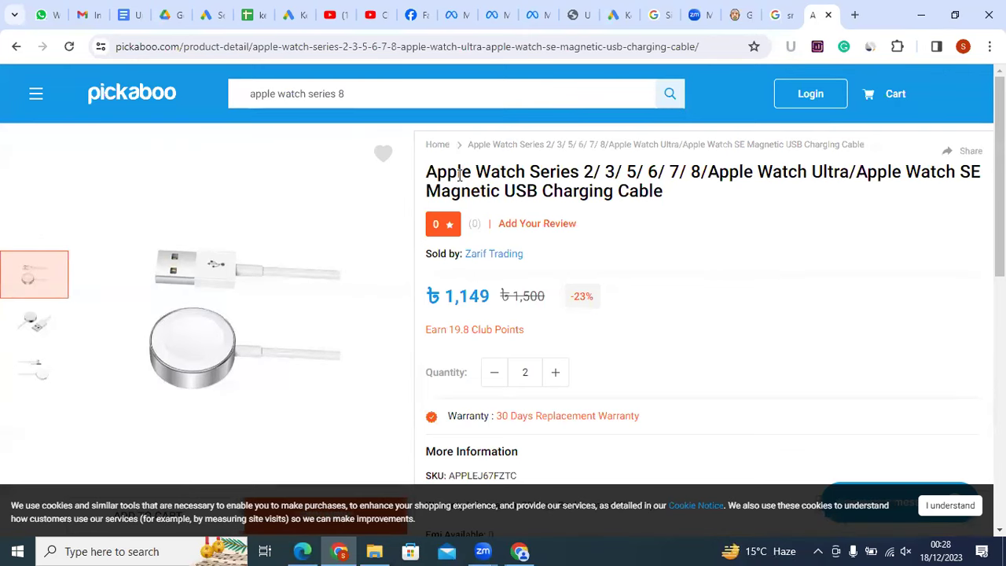
pyautogui.moveTo(507, 174); pyautogui.dragTo(665, 206)
pyautogui.click(674, 209)
pyautogui.scroll(-5, 472, 338)
pyautogui.scroll(2, 518, 334)
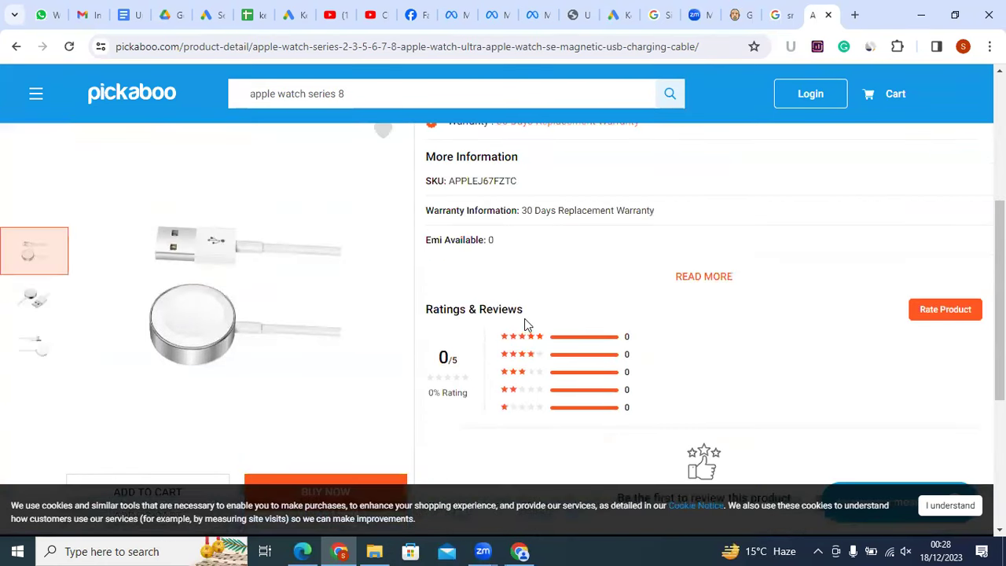
pyautogui.scroll(-1, 384, 425)
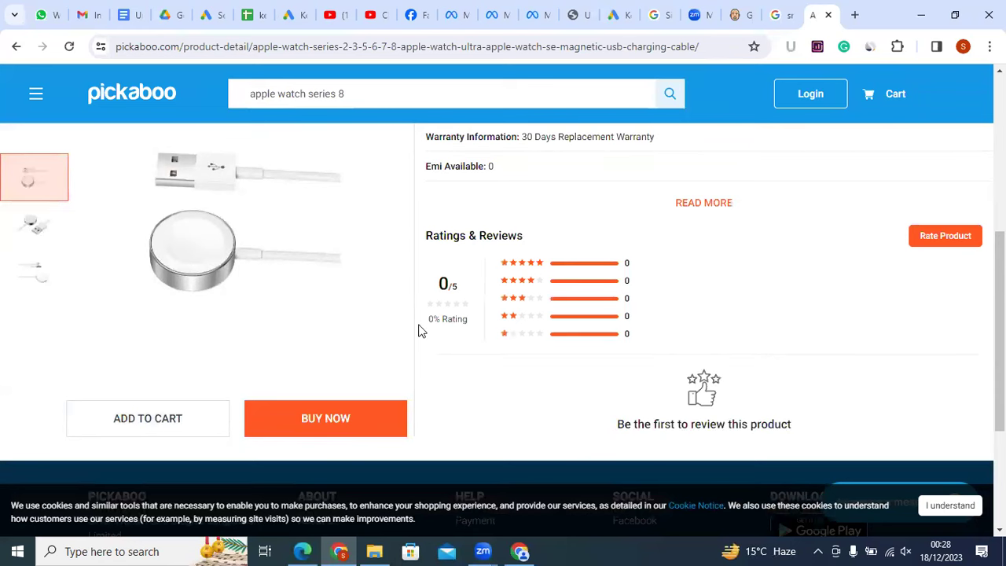
# Switch to Google Ads Keyword Planner and look through the keyword ideas for apple watch
pyautogui.click(211, 9)
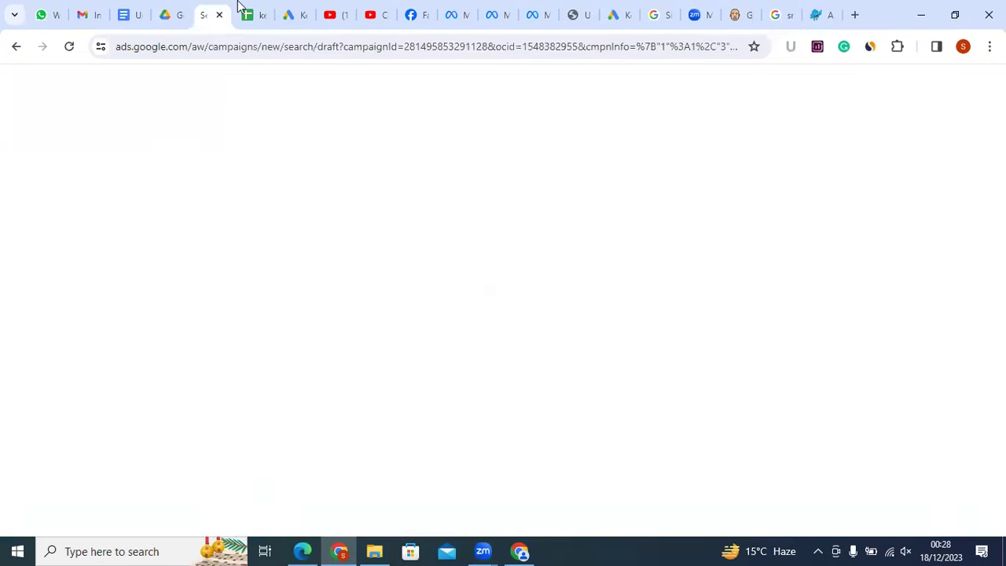
pyautogui.click(291, 14)
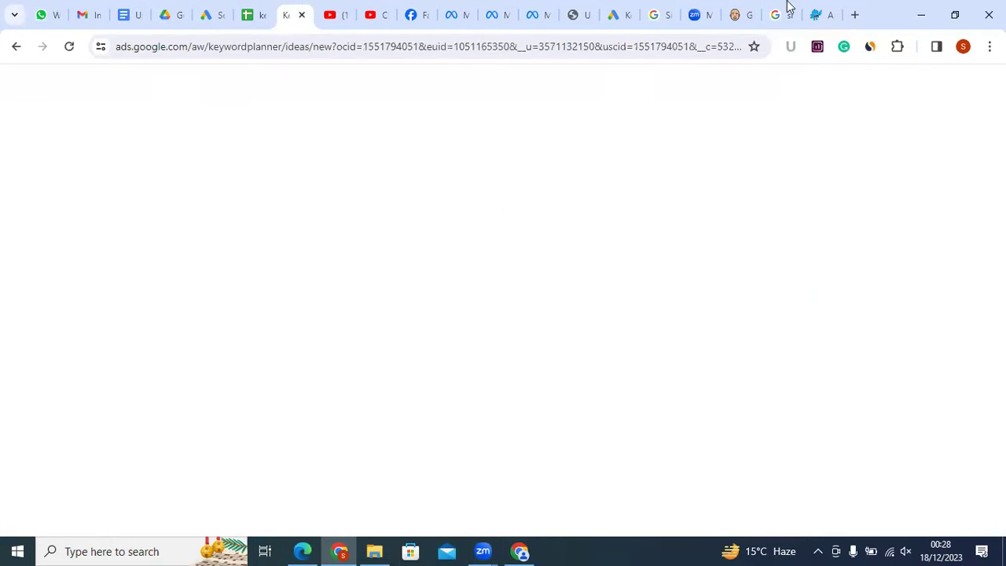
pyautogui.click(821, 14)
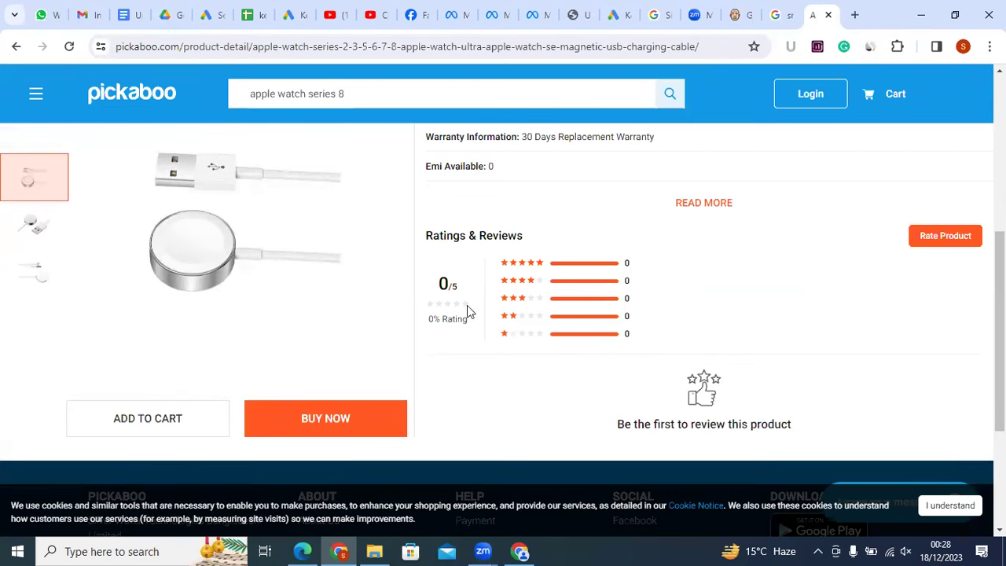
pyautogui.moveTo(343, 230)
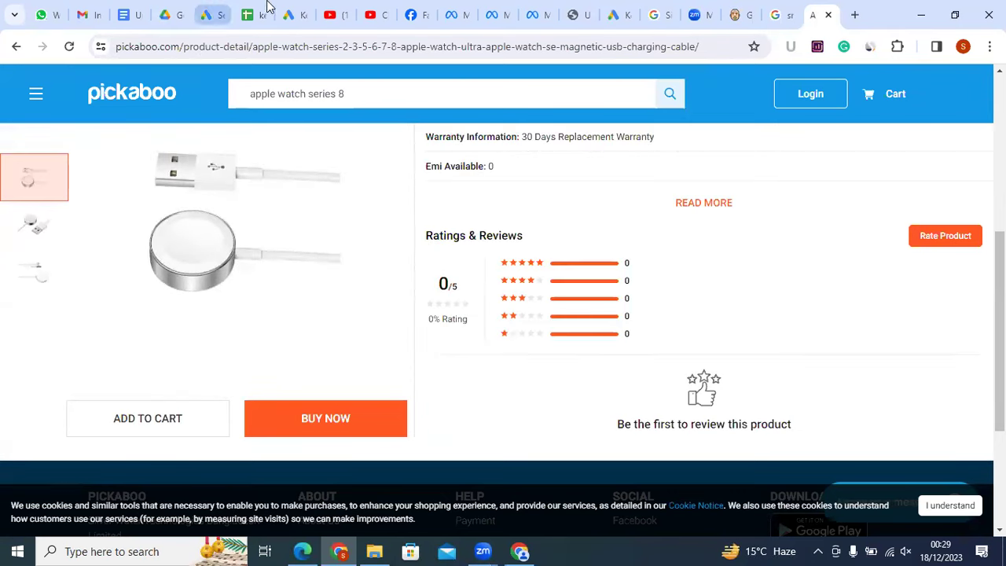
pyautogui.click(295, 14)
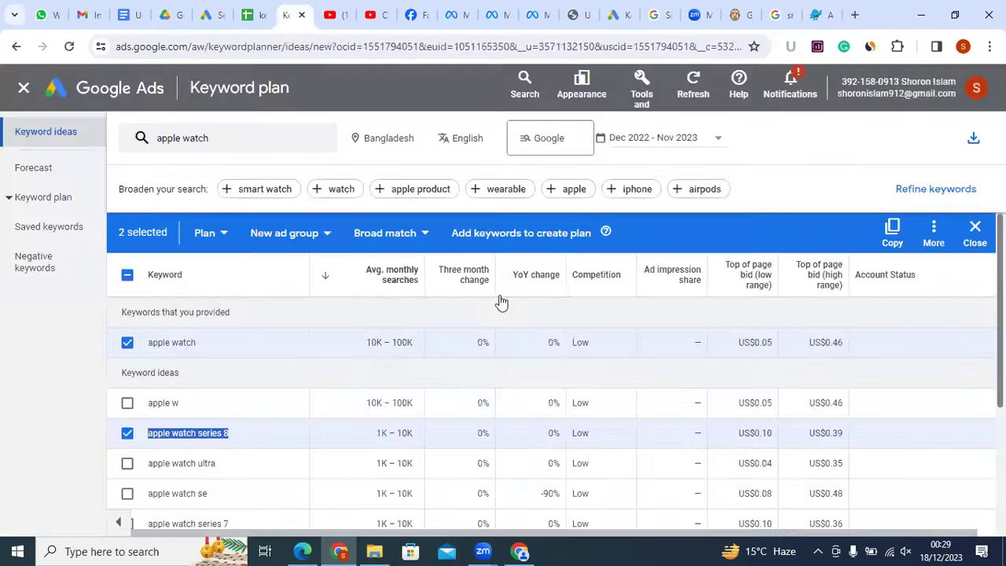
pyautogui.click(248, 379)
pyautogui.scroll(-2, 248, 378)
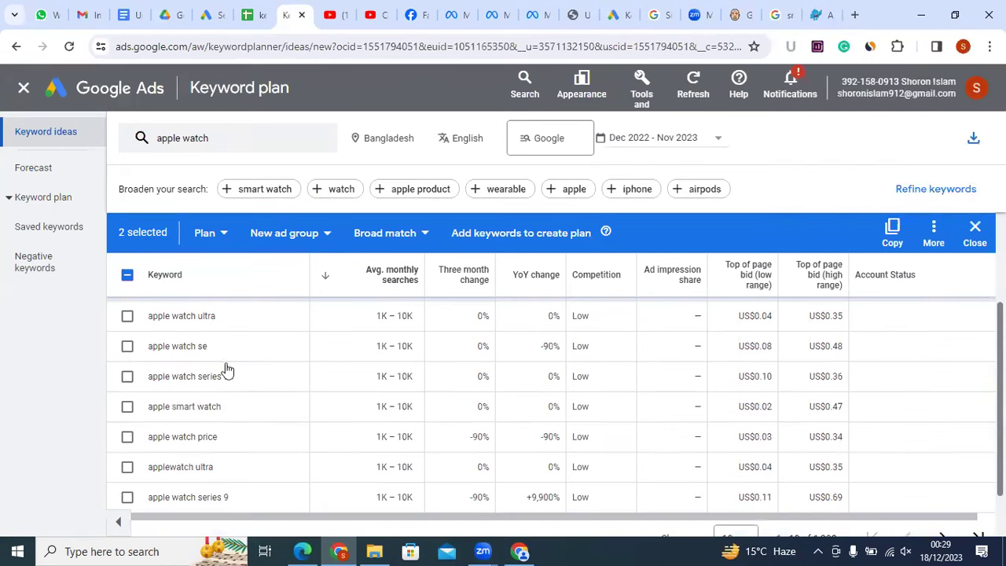
pyautogui.scroll(2, 240, 358)
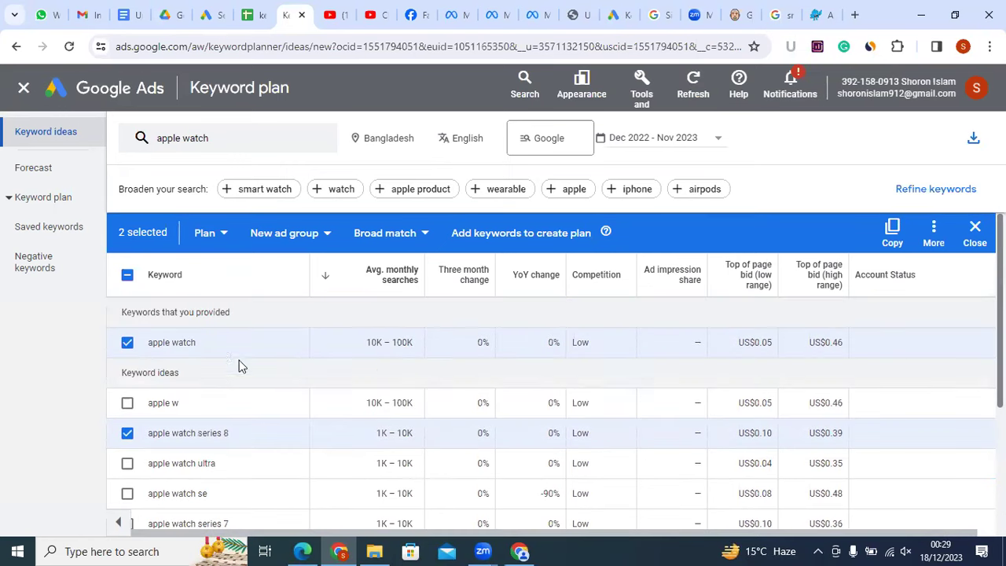
# Highlight "apple watch" and "apple watch series 8" in turn to compare the broad keyword with the specific one
pyautogui.moveTo(203, 344); pyautogui.dragTo(147, 350)
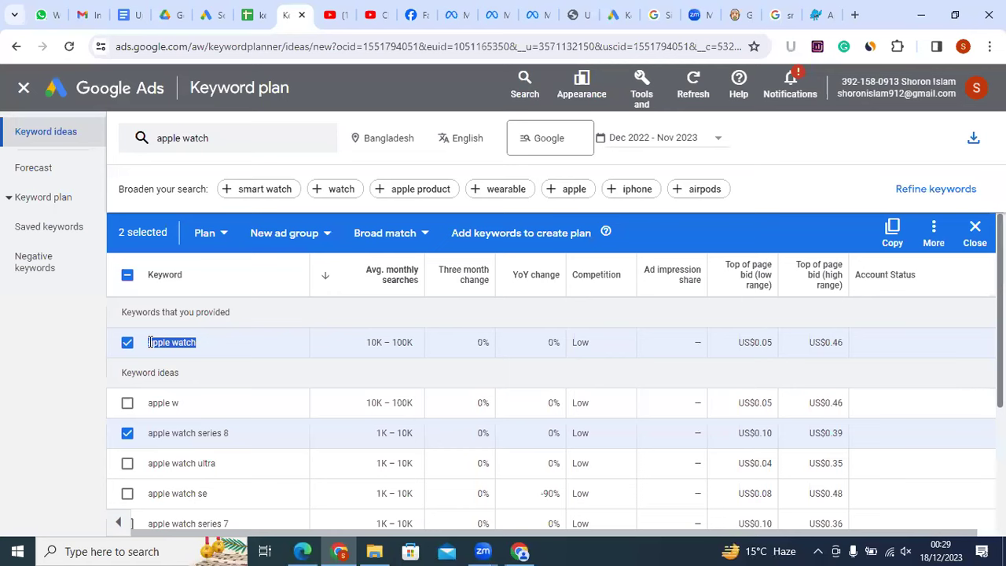
pyautogui.click(203, 348)
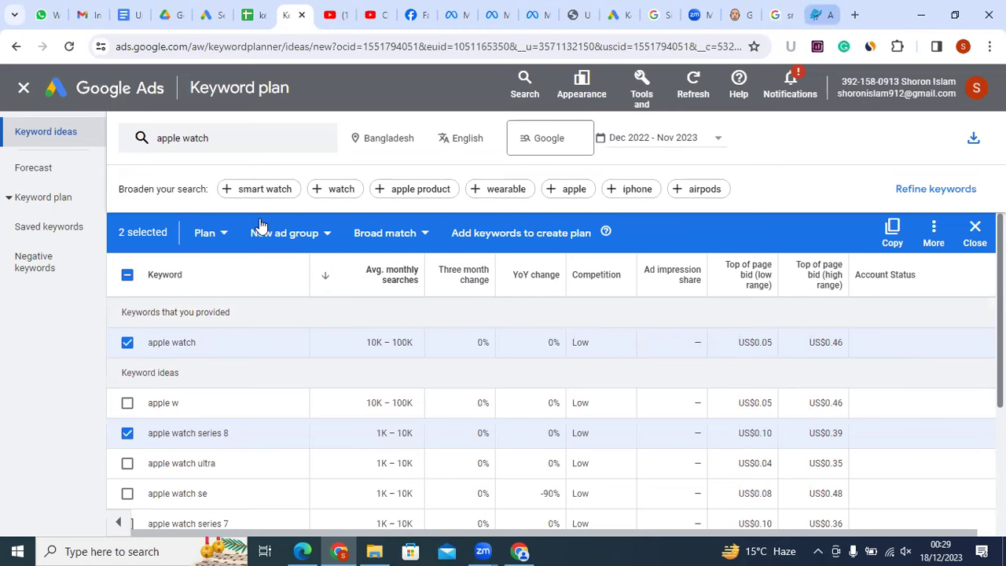
pyautogui.tripleClick(152, 348)
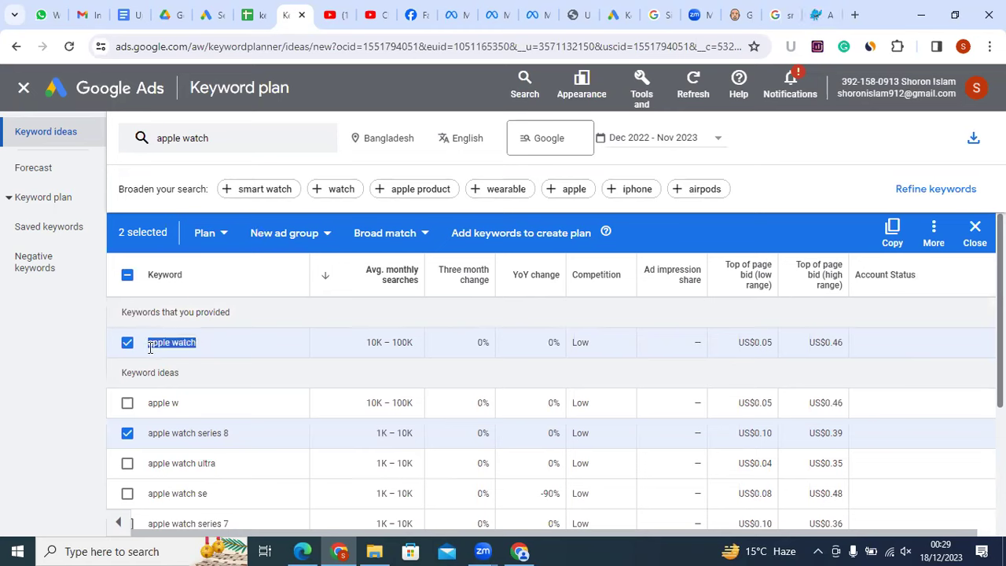
pyautogui.click(199, 349)
pyautogui.moveTo(238, 438); pyautogui.dragTo(148, 432)
pyautogui.click(177, 433)
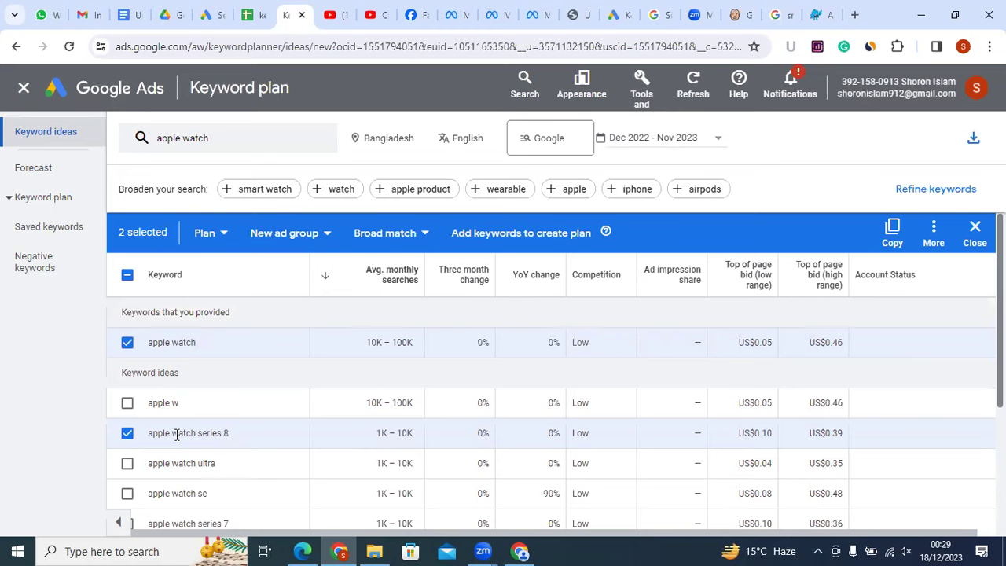
pyautogui.moveTo(241, 439)
pyautogui.mouseDown()
pyautogui.moveTo(149, 433)
pyautogui.moveTo(229, 433)
pyautogui.mouseUp()
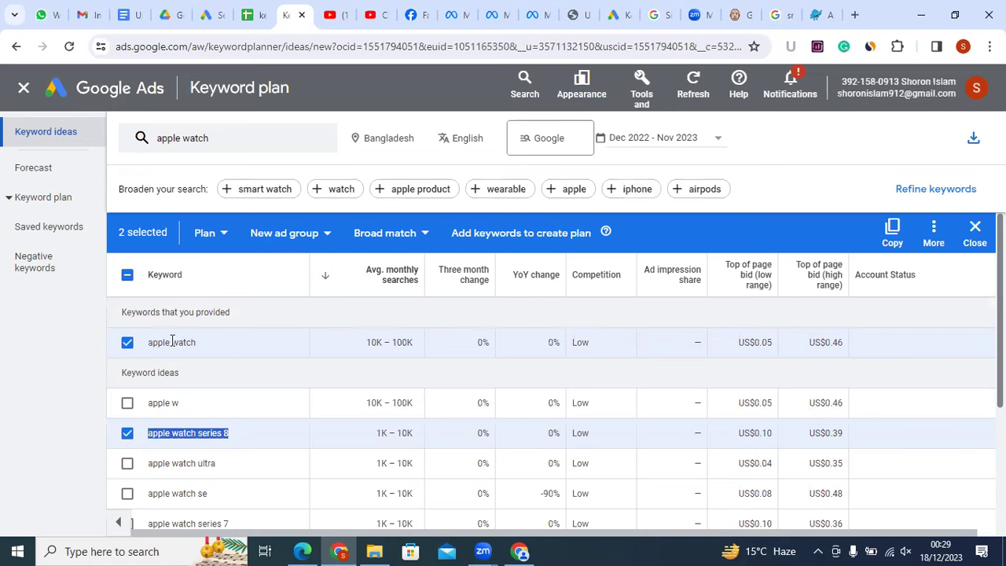
pyautogui.moveTo(149, 342); pyautogui.dragTo(202, 346)
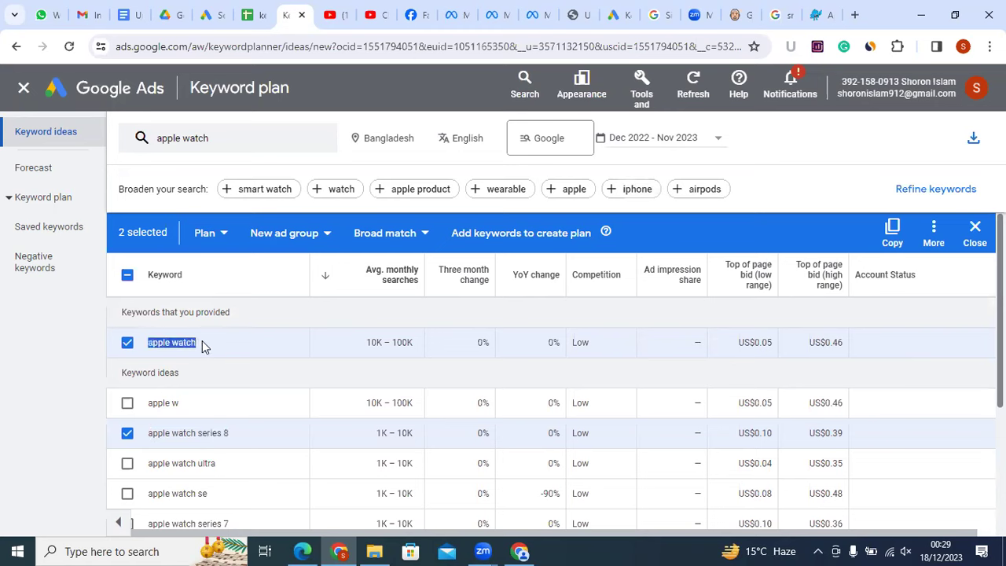
pyautogui.click(206, 349)
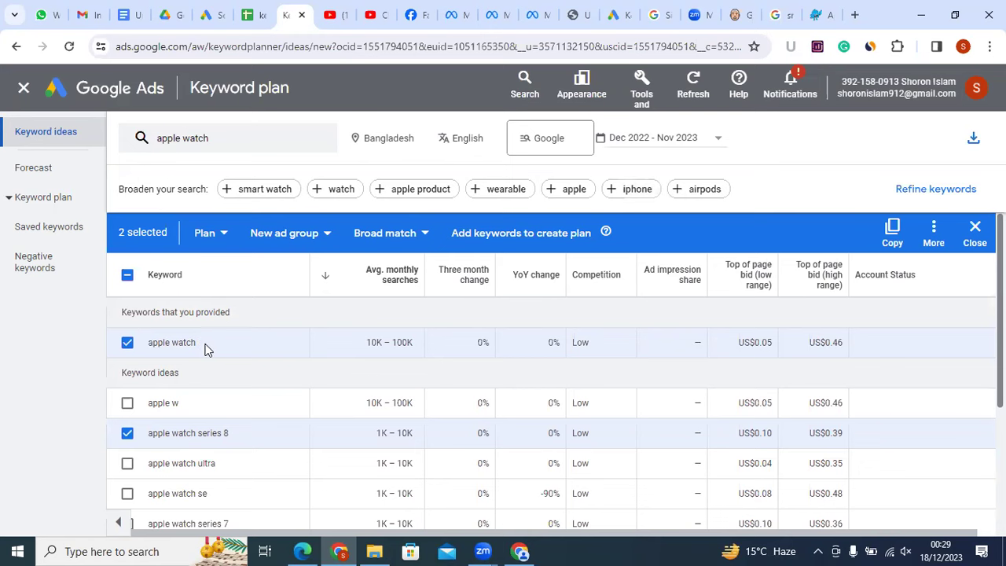
# Copy the keyword "apple watch ultra" from the keyword ideas list
pyautogui.scroll(-2, 211, 352)
pyautogui.scroll(1, 211, 424)
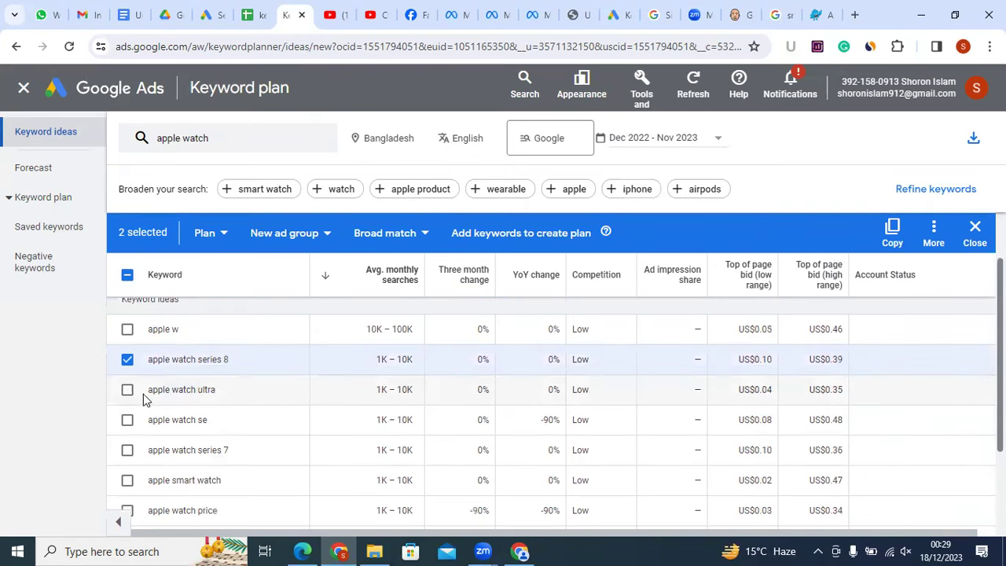
pyautogui.moveTo(221, 397); pyautogui.dragTo(155, 387)
pyautogui.click(217, 400)
pyautogui.moveTo(218, 393); pyautogui.dragTo(150, 389)
pyautogui.hotkey('ctrl', 'c')
pyautogui.rightClick(181, 391)
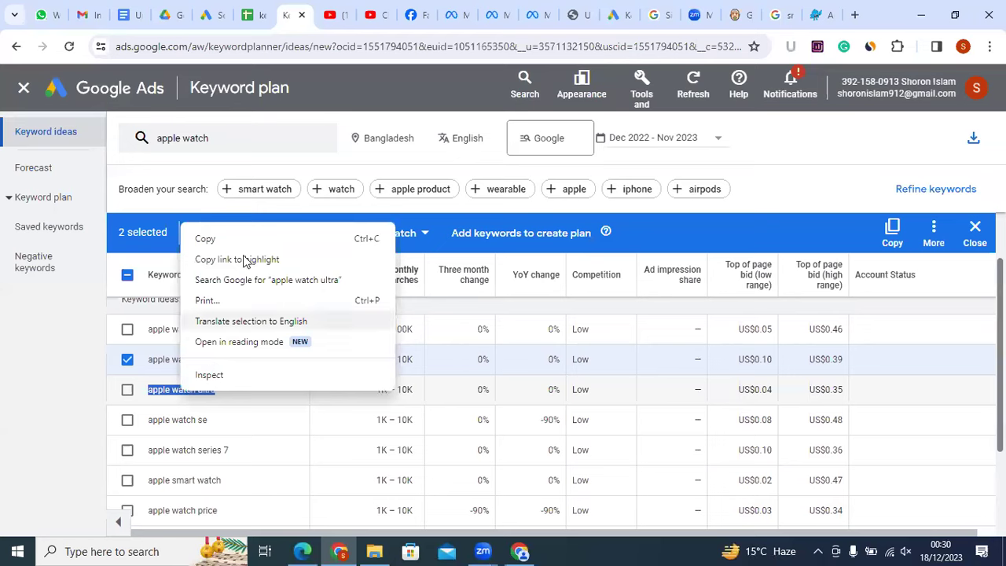
pyautogui.rightClick(151, 392)
pyautogui.click(197, 239)
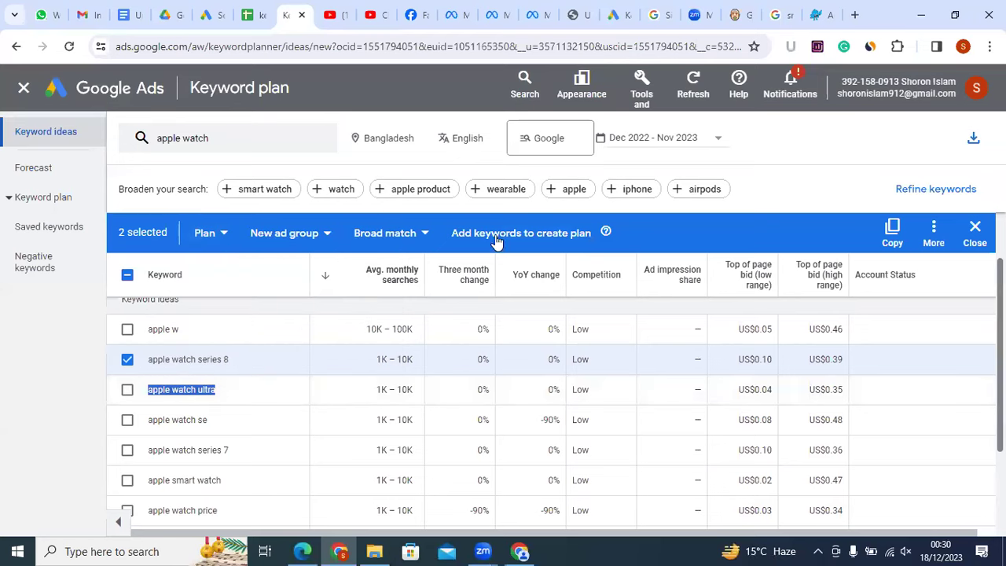
# Switch to the Pickaboo site and search it for the copied keyword "apple watch ultra"
pyautogui.click(823, 6)
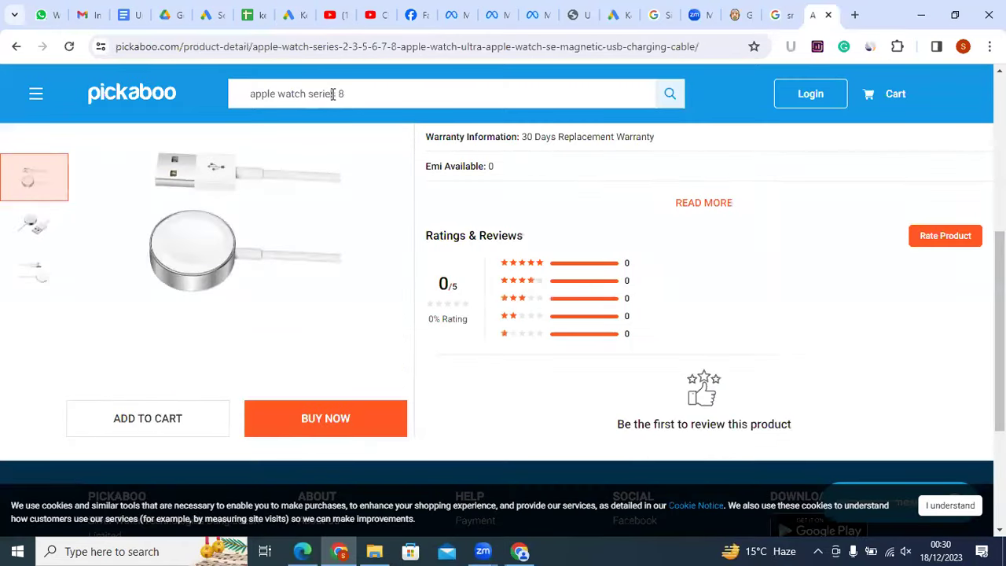
pyautogui.tripleClick(332, 93)
pyautogui.rightClick(334, 99)
pyautogui.click(370, 181)
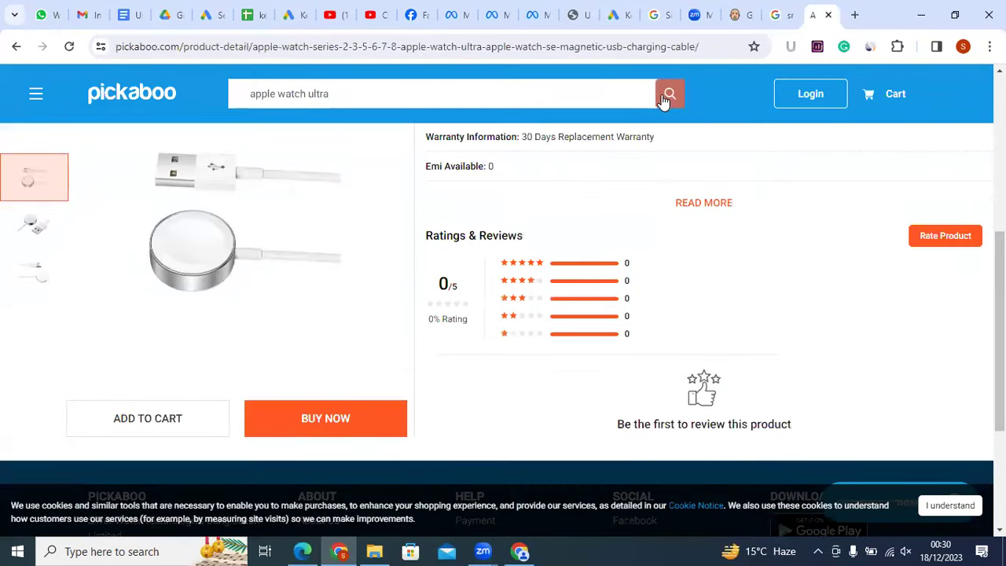
pyautogui.click(665, 98)
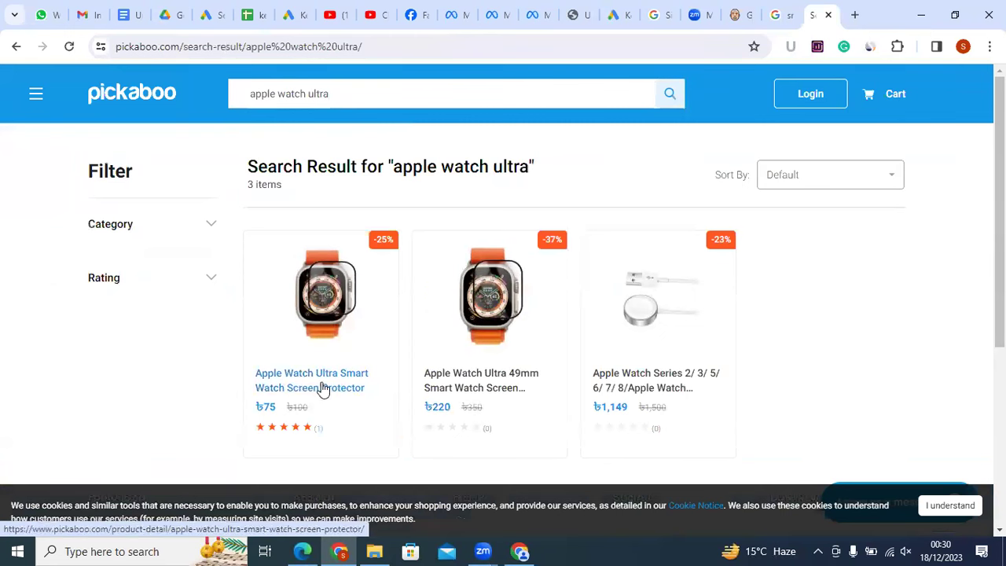
# Examine the Pickaboo search results against the keyword "apple watch ultra", highlighting the search term for comparison
pyautogui.doubleClick(512, 168)
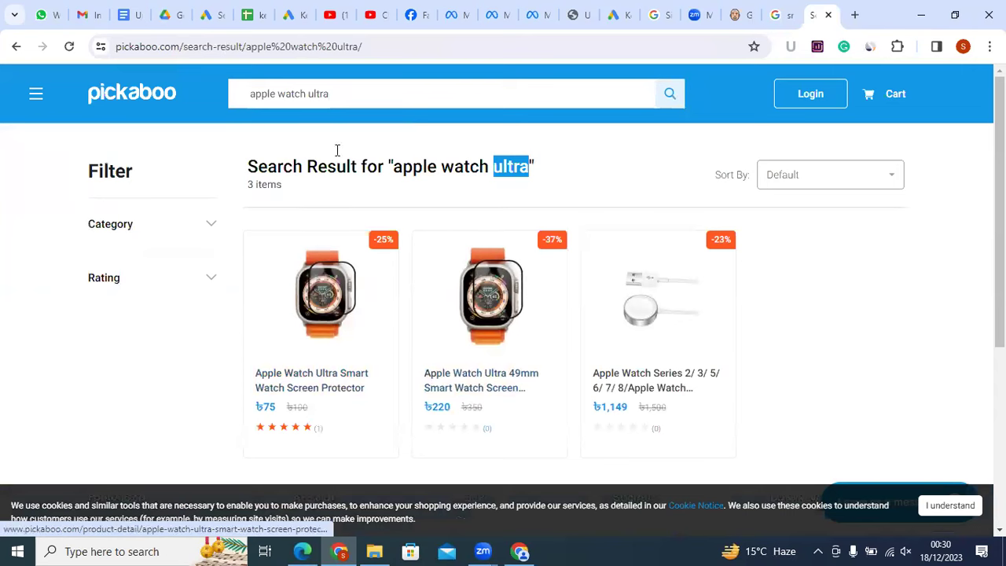
pyautogui.tripleClick(288, 95)
pyautogui.click(333, 100)
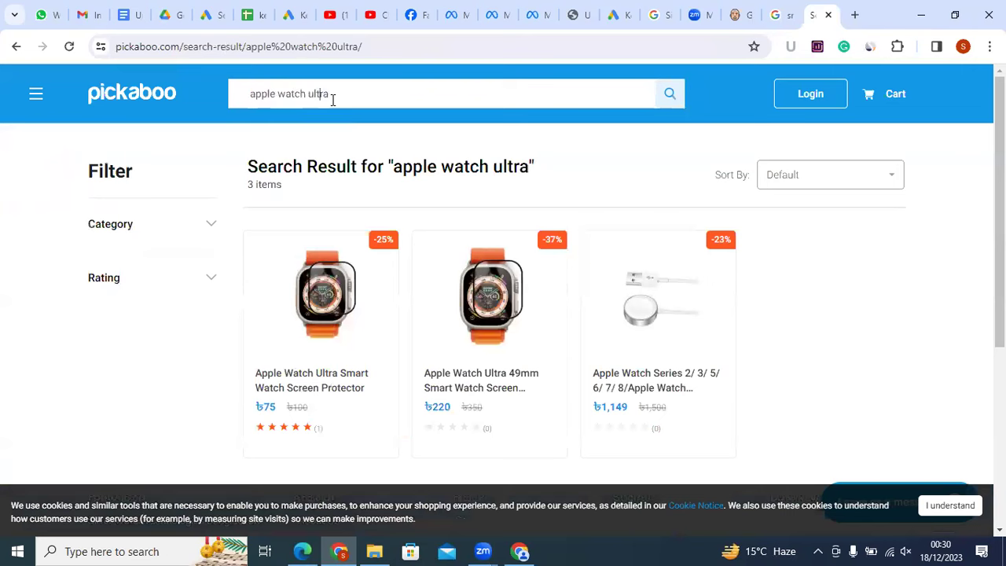
pyautogui.moveTo(247, 98); pyautogui.dragTo(456, 106)
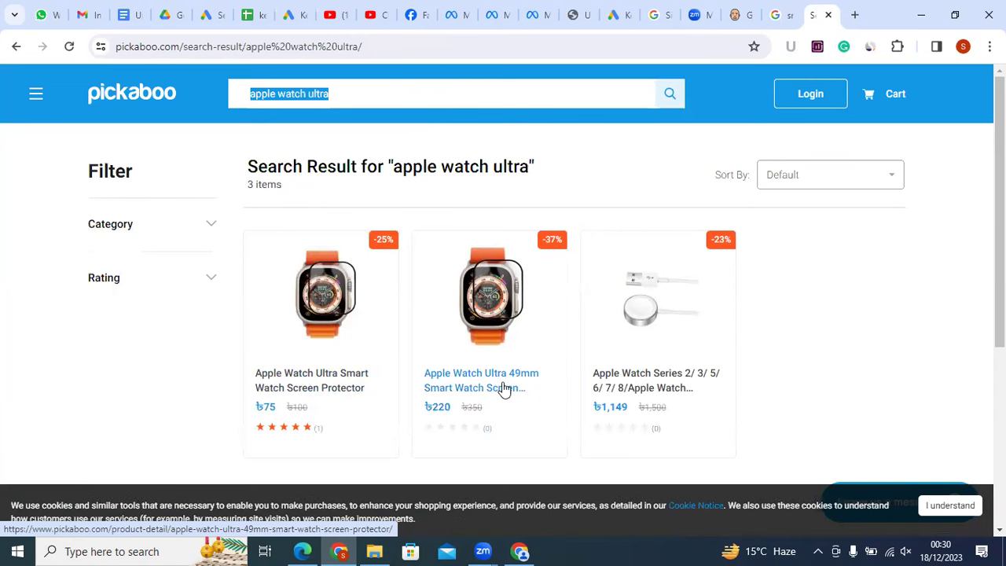
pyautogui.scroll(-2, 505, 387)
pyautogui.scroll(2, 506, 387)
pyautogui.click(347, 98)
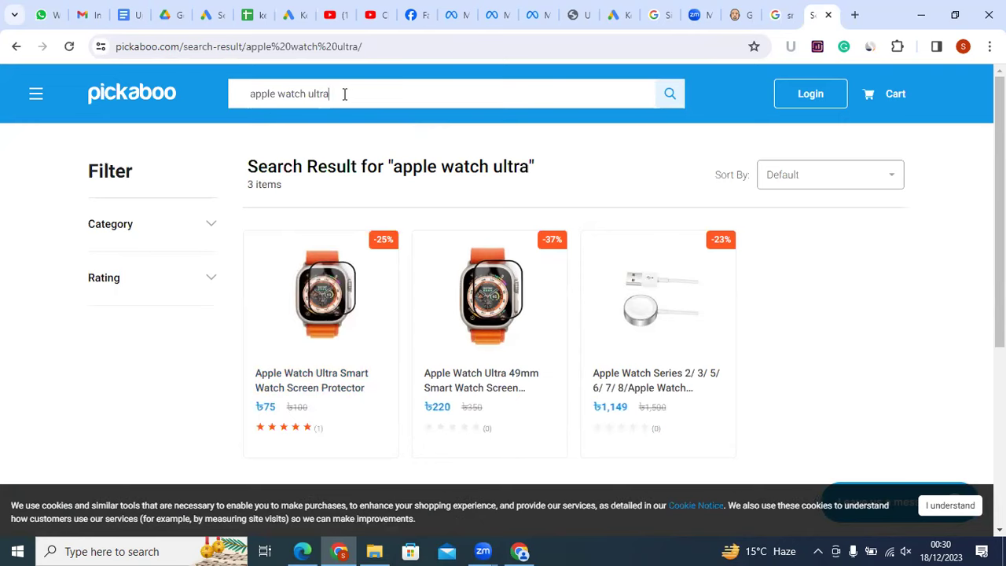
pyautogui.moveTo(344, 94); pyautogui.dragTo(245, 94)
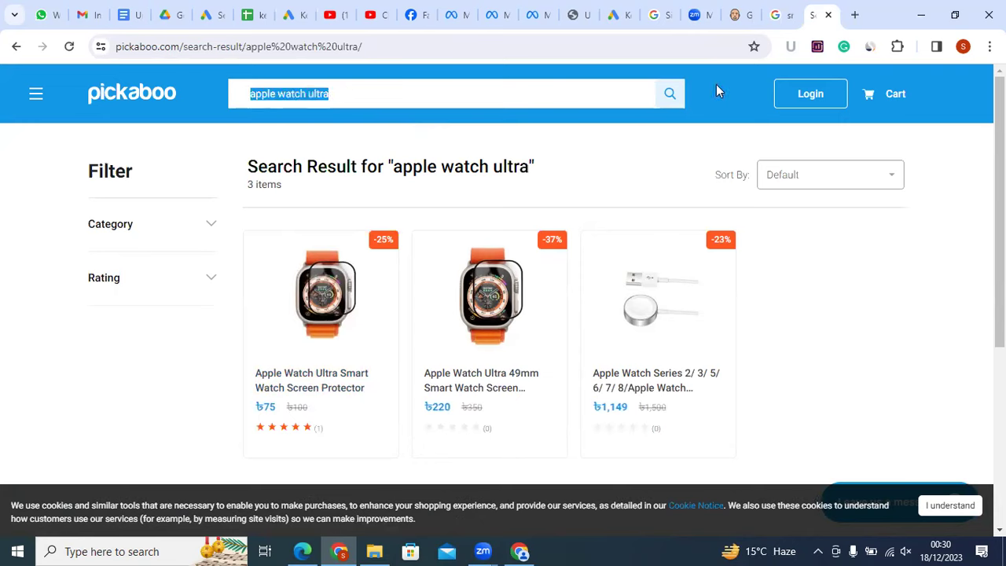
pyautogui.click(556, 165)
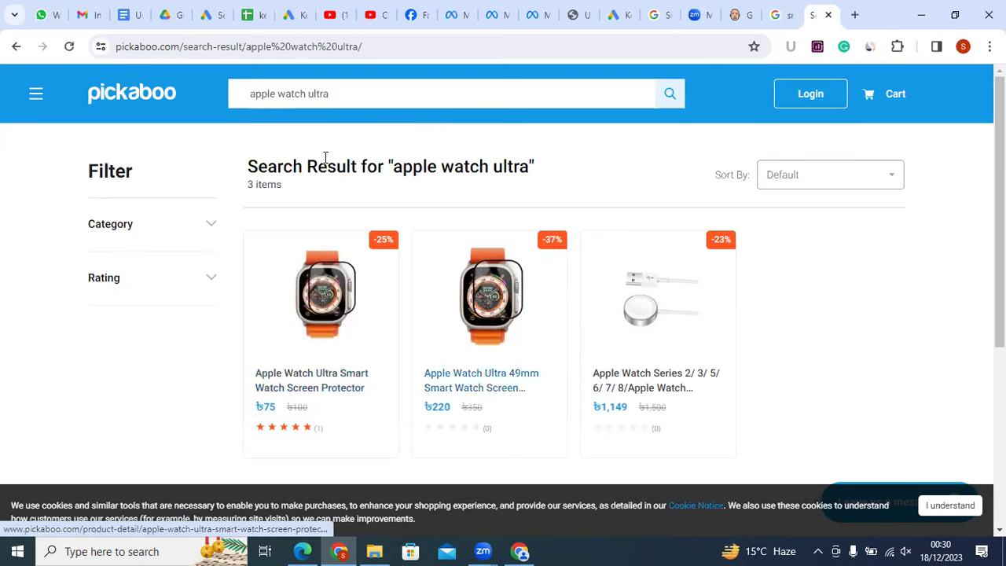
# Compare the search term "apple watch ultra" with the Pickaboo results, highlighting the term and the first product's title
pyautogui.moveTo(331, 93); pyautogui.dragTo(232, 91)
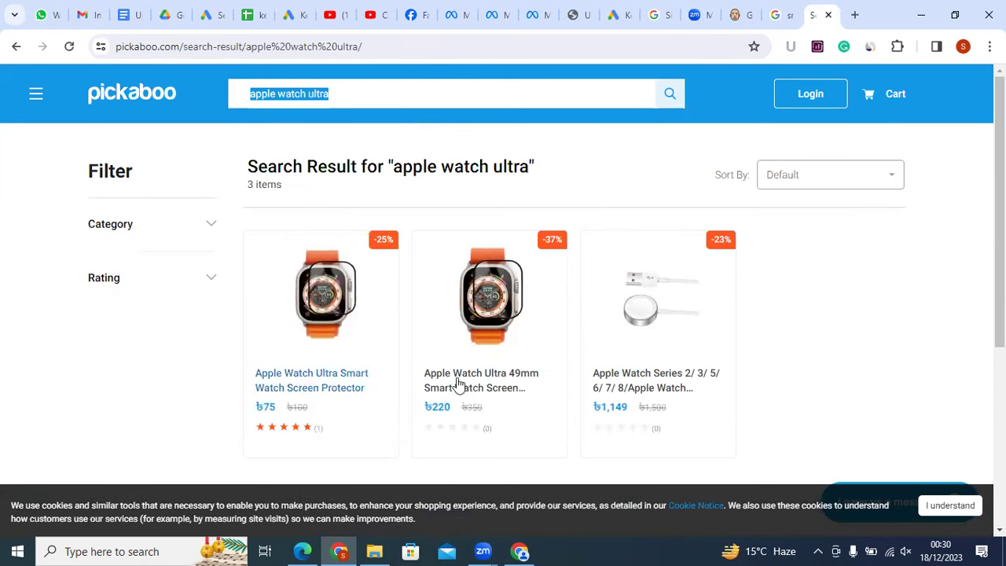
pyautogui.scroll(-3, 631, 338)
pyautogui.scroll(3, 632, 338)
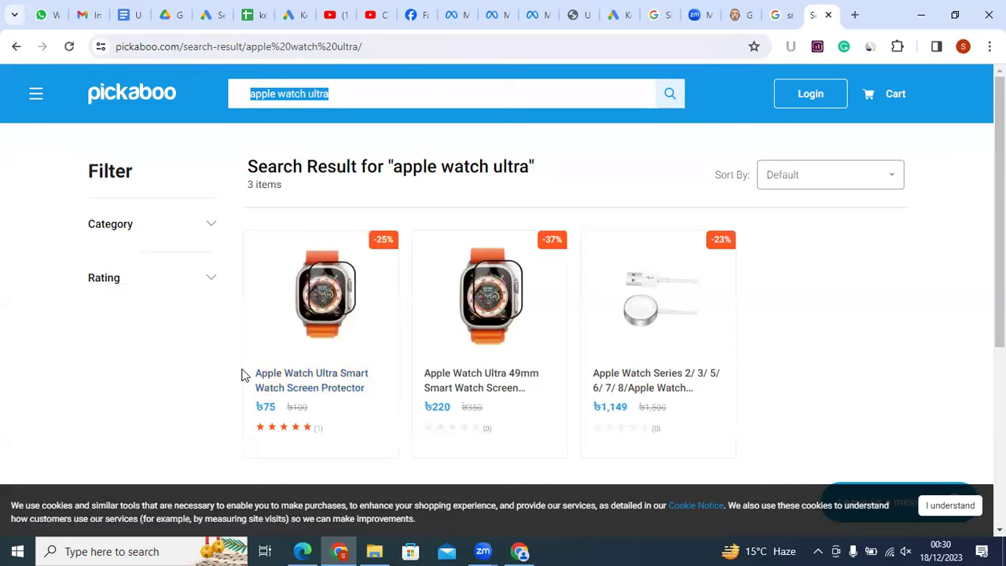
pyautogui.moveTo(269, 377); pyautogui.dragTo(334, 387)
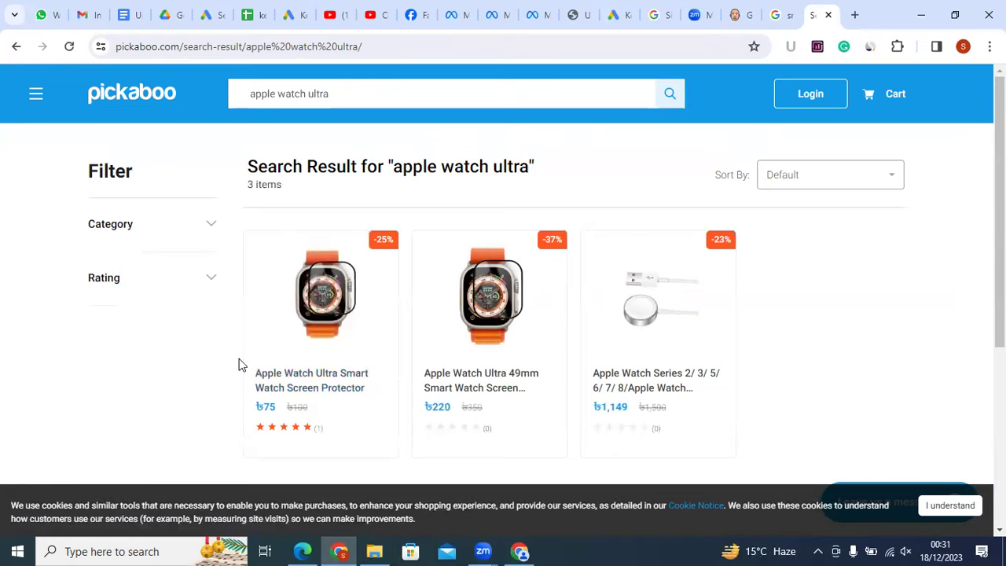
pyautogui.moveTo(239, 365); pyautogui.dragTo(308, 373)
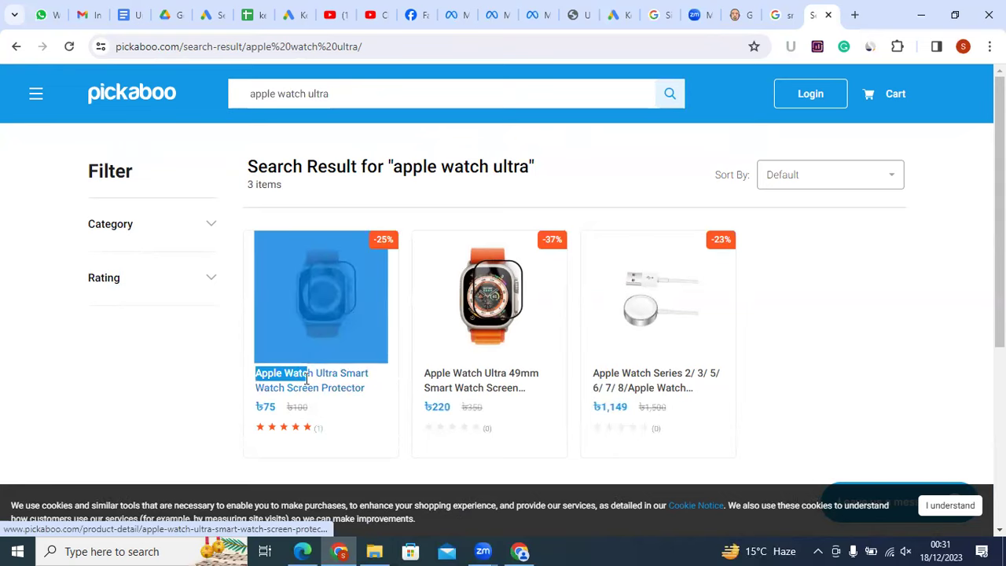
pyautogui.click(202, 393)
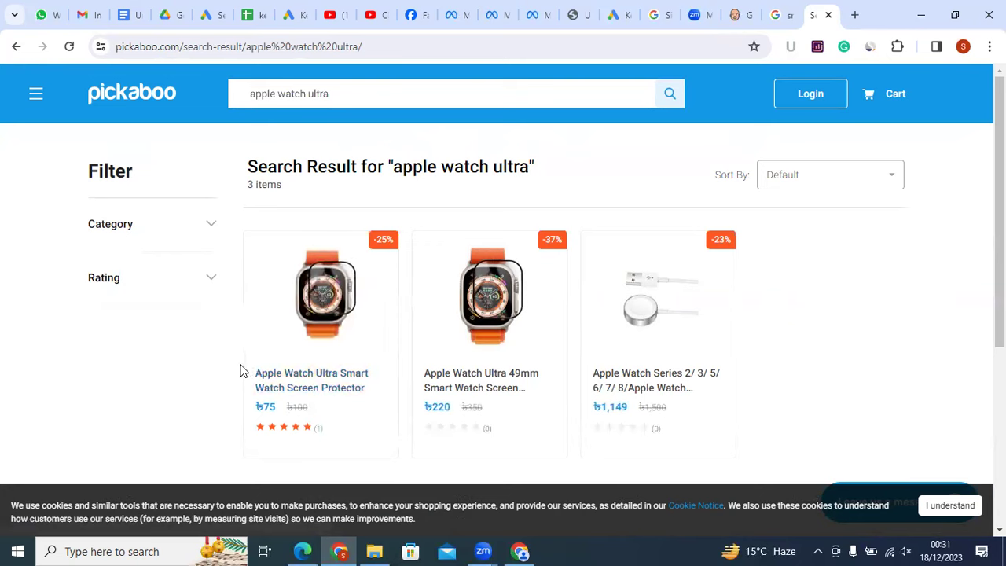
pyautogui.moveTo(264, 374); pyautogui.dragTo(364, 391)
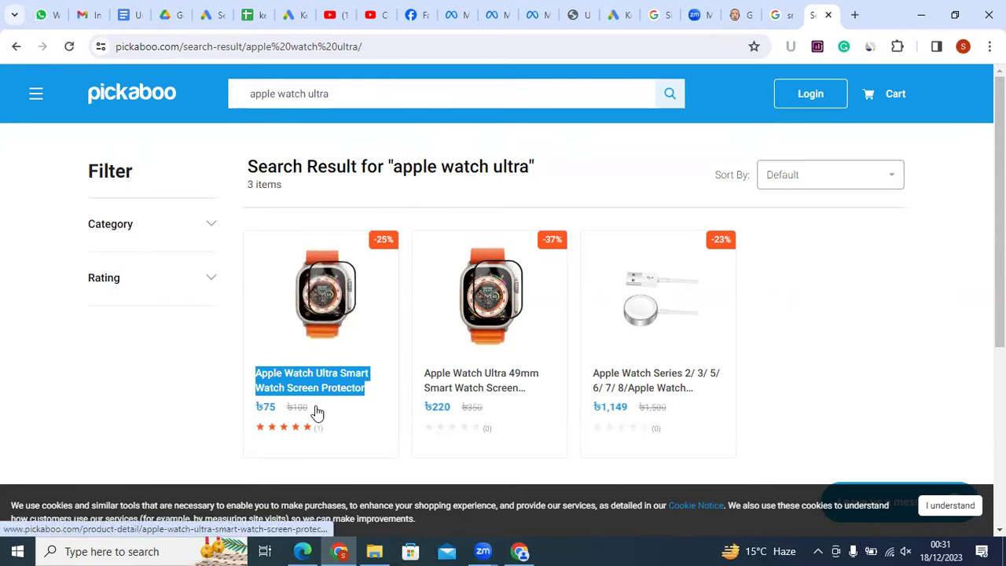
pyautogui.click(204, 341)
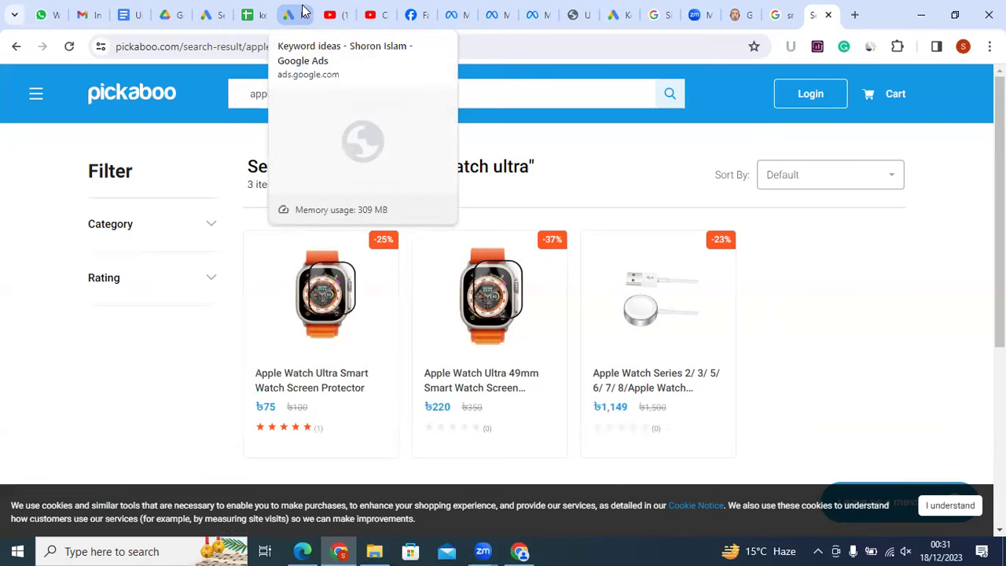
# Switch back to Keyword Planner and review the search form holding the keyword "apple watch"
pyautogui.click(304, 12)
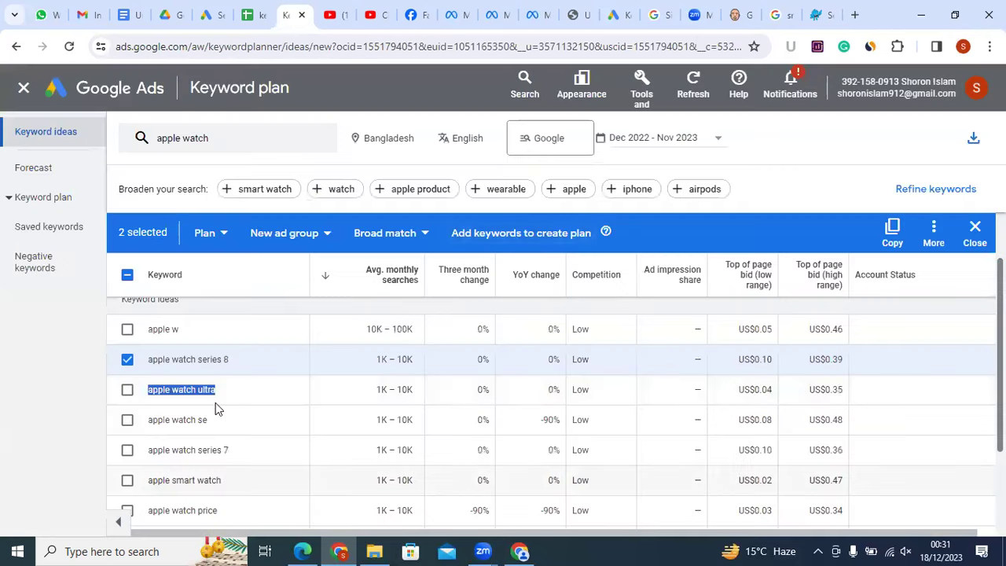
pyautogui.click(226, 393)
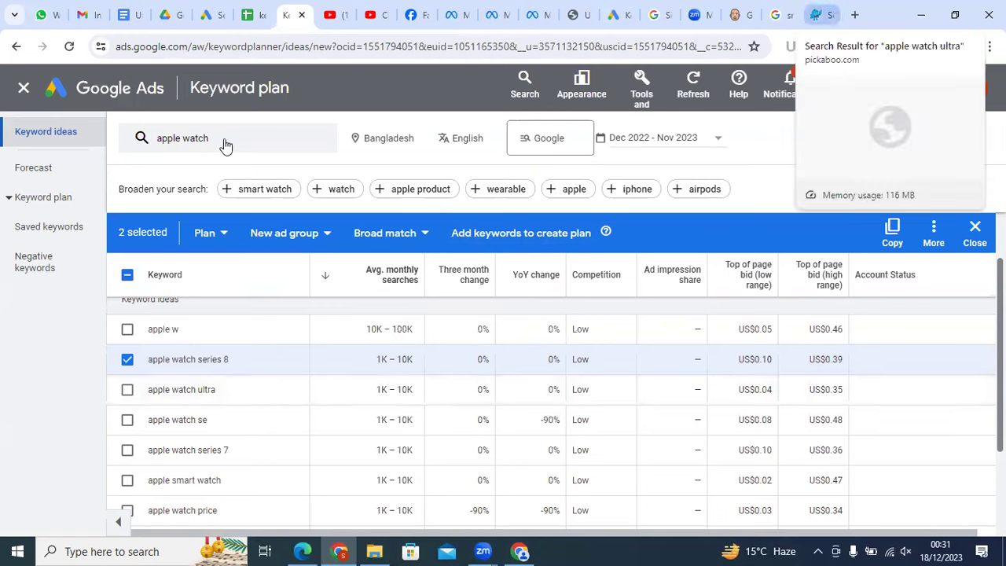
pyautogui.moveTo(204, 139); pyautogui.dragTo(247, 140)
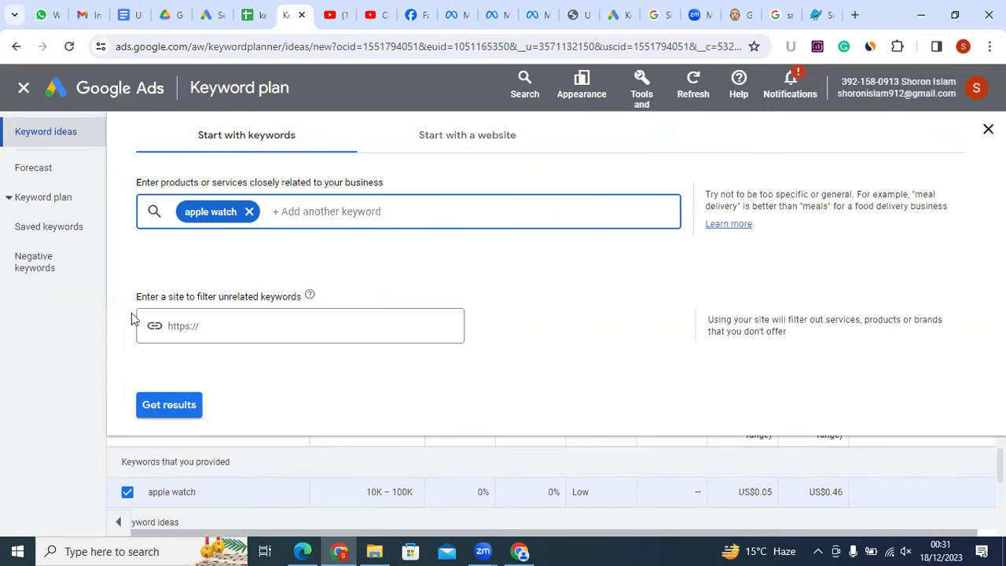
pyautogui.click(321, 210)
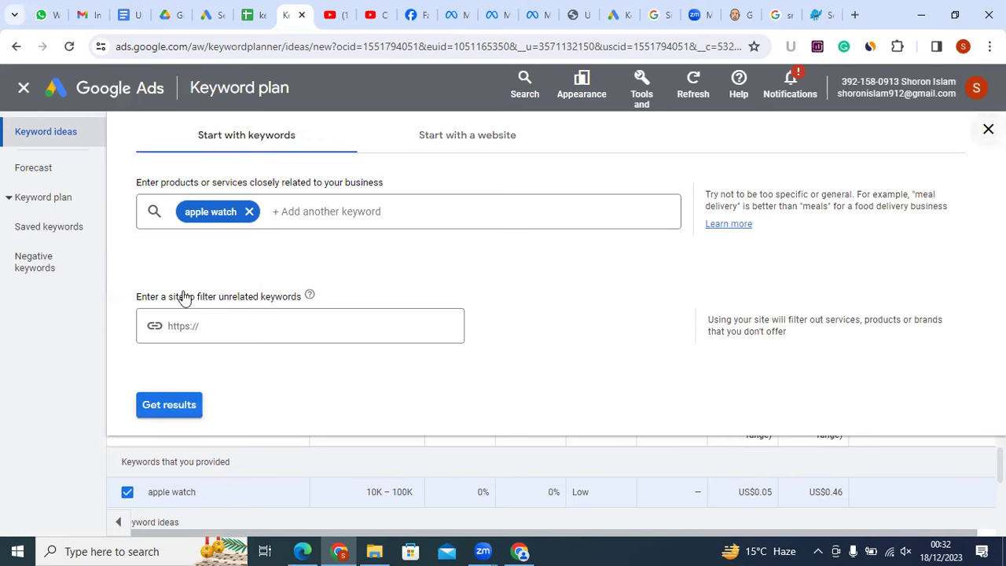
pyautogui.click(198, 406)
# Select the keyword idea "apple watch series 7" and leave "apple watch ultra" unselected
pyautogui.moveTo(218, 403); pyautogui.dragTo(152, 396)
pyautogui.click(129, 392)
pyautogui.click(128, 391)
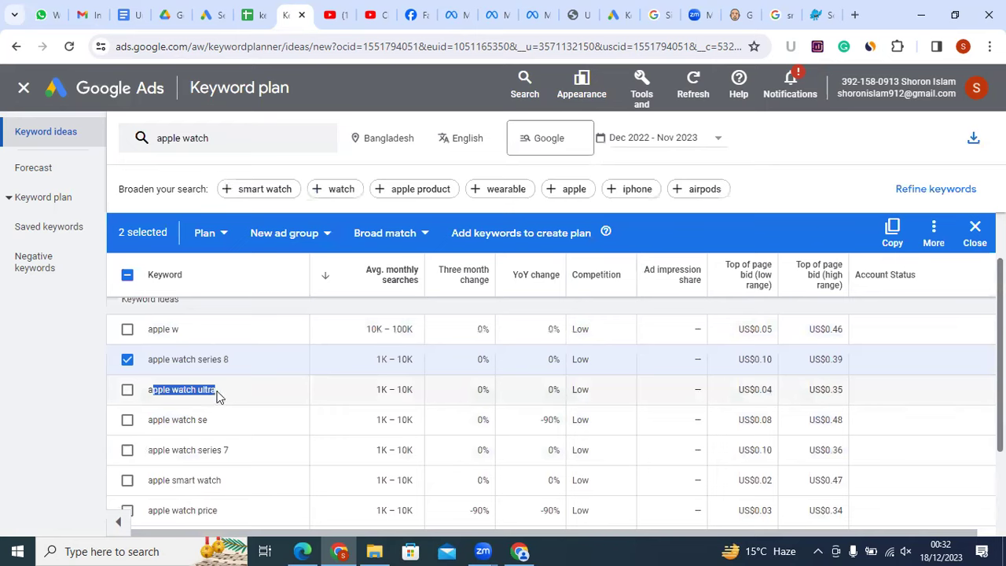
pyautogui.click(218, 392)
pyautogui.click(128, 450)
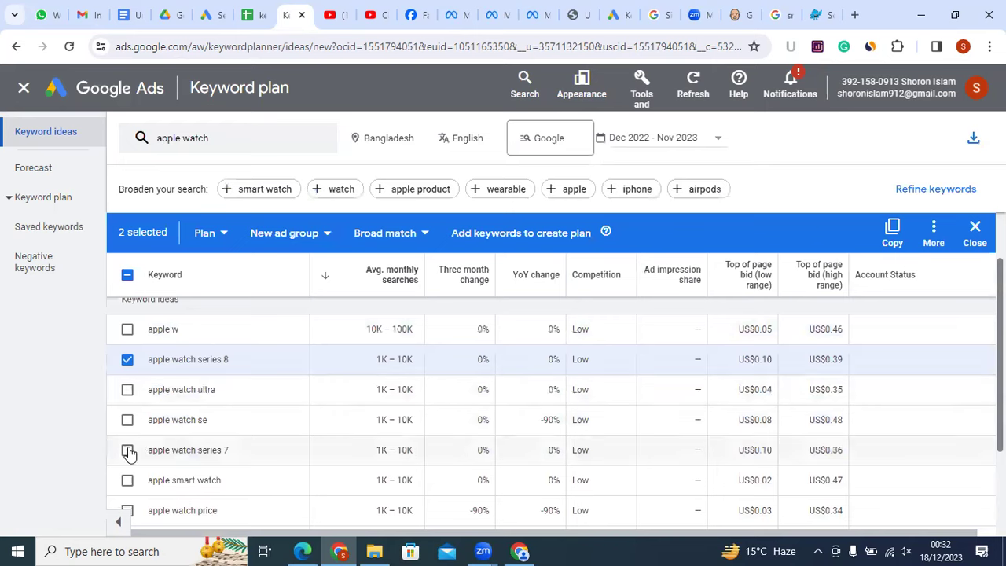
# Open the magnetic USB charging cable product on Pickaboo and compare its title with the search term "apple watch ultra"
pyautogui.click(814, 11)
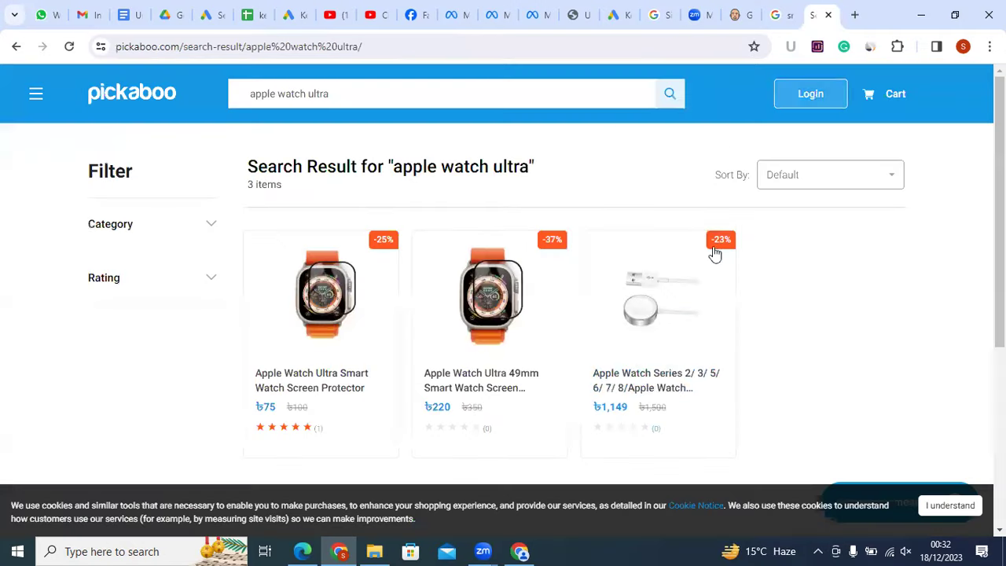
pyautogui.click(613, 384)
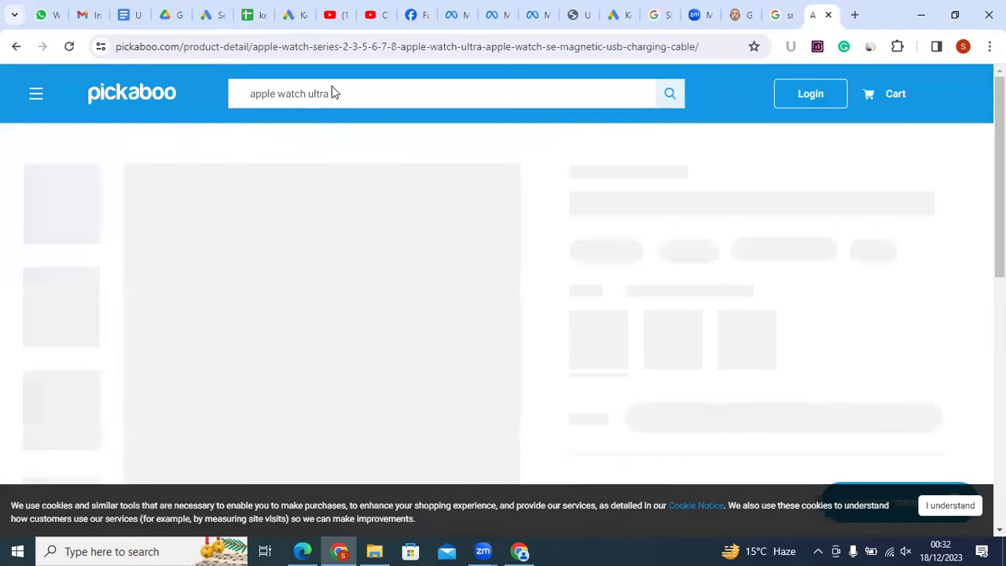
pyautogui.doubleClick(329, 89)
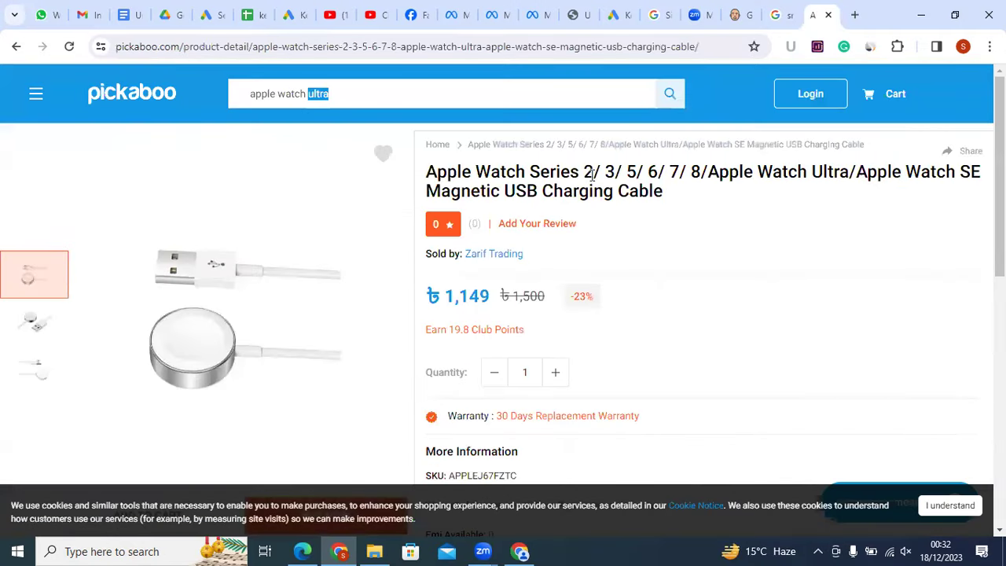
pyautogui.click(442, 170)
pyautogui.moveTo(664, 169); pyautogui.dragTo(682, 171)
pyautogui.scroll(-2, 692, 256)
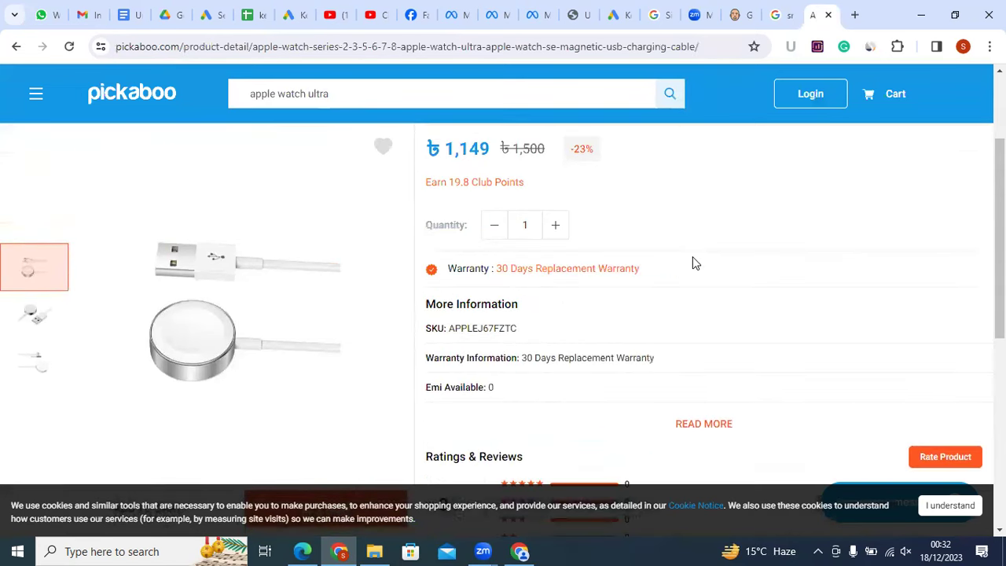
pyautogui.scroll(2, 692, 258)
pyautogui.click(661, 196)
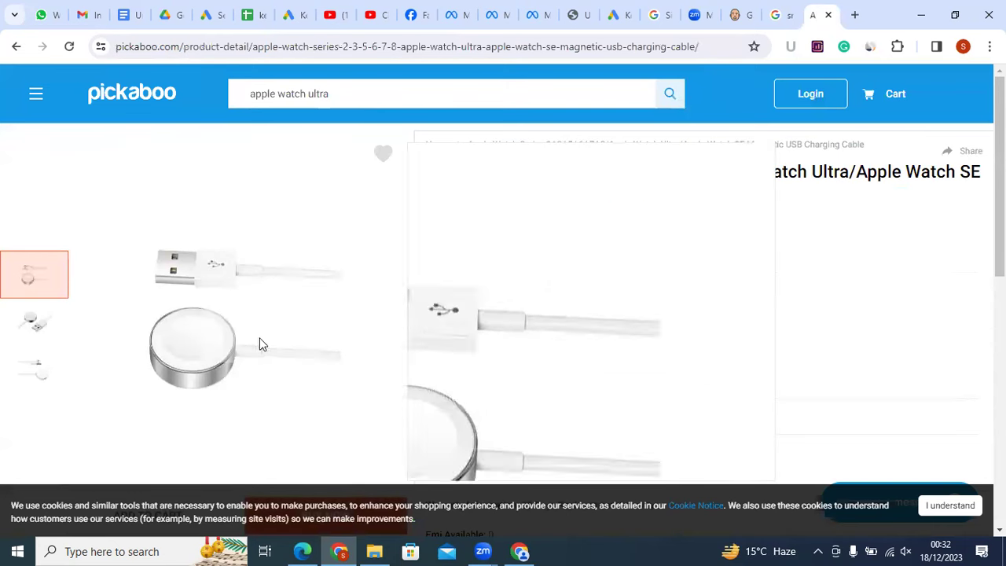
# Examine the charging cable's product details, warranty information and ratings on its Pickaboo page
pyautogui.scroll(-5, 262, 346)
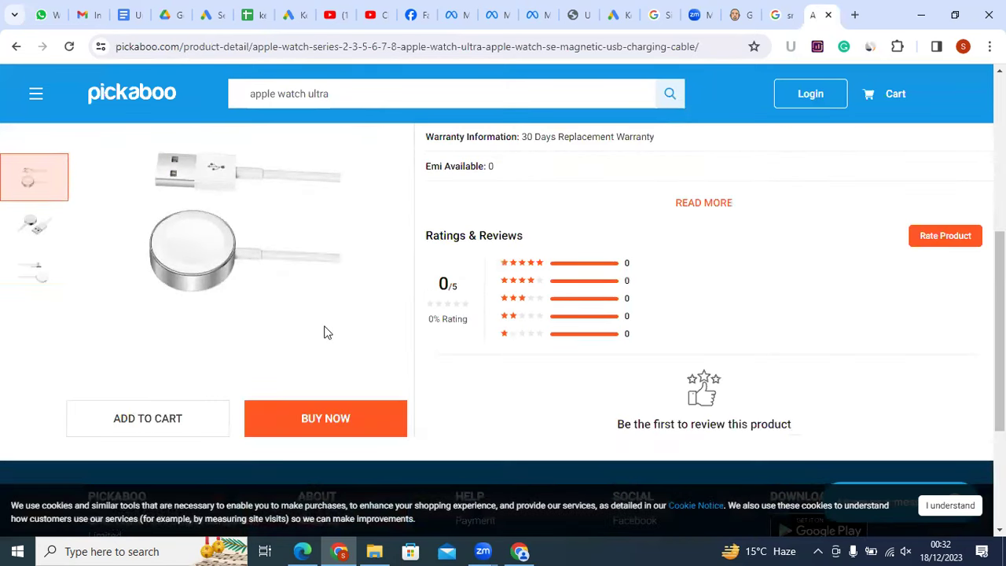
pyautogui.scroll(1, 414, 272)
pyautogui.scroll(2, 836, 308)
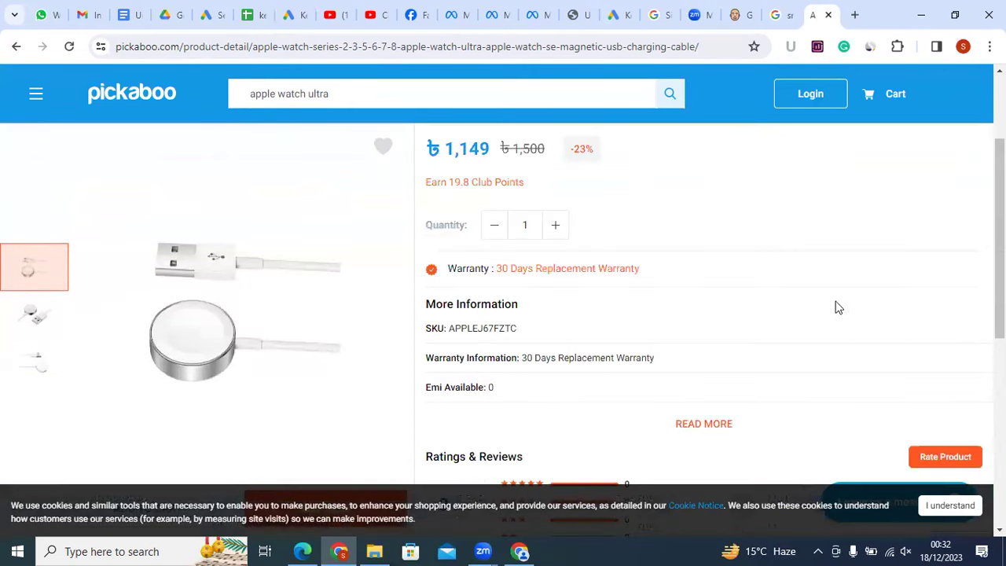
pyautogui.scroll(2, 448, 276)
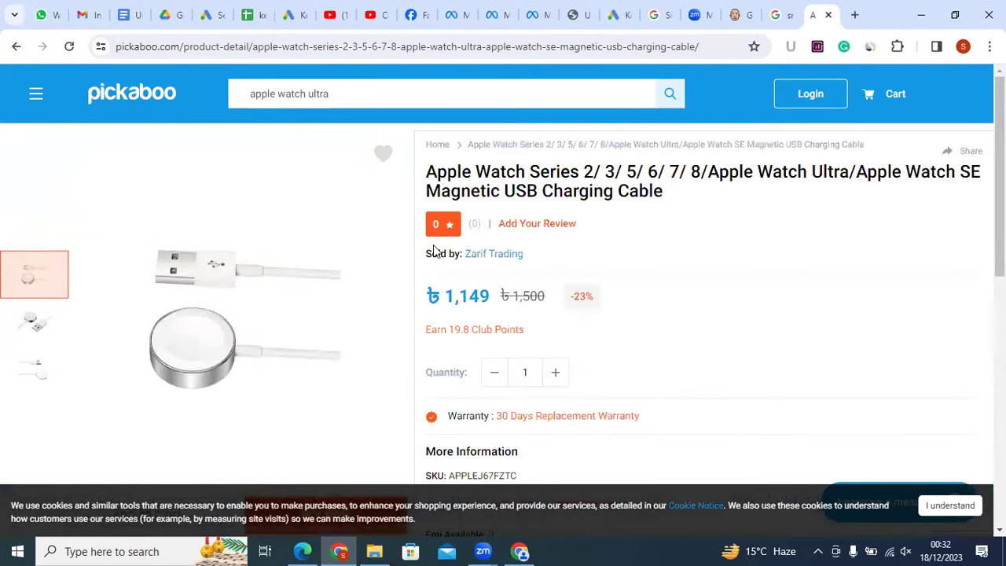
pyautogui.scroll(-5, 550, 330)
pyautogui.scroll(5, 627, 272)
pyautogui.scroll(-3, 593, 360)
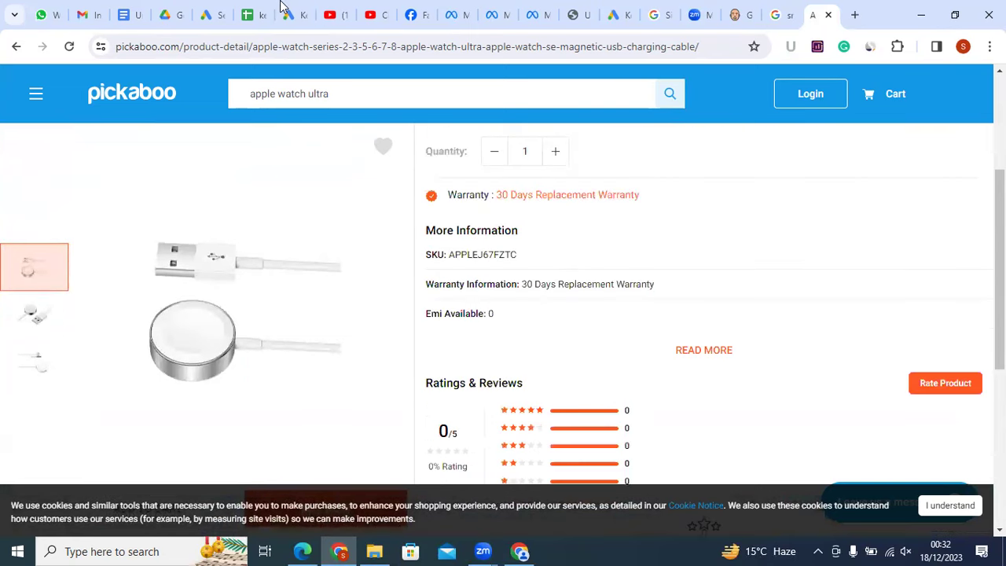
# Return to Keyword Planner and copy the selected keywords "apple watch", "apple watch series 8" and "apple watch series 7"
pyautogui.click(214, 12)
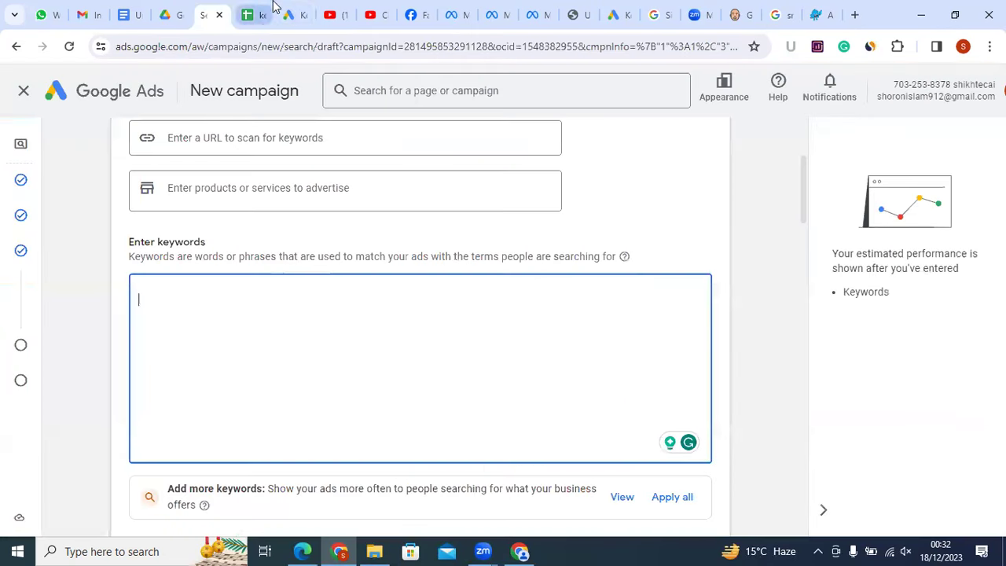
pyautogui.click(295, 13)
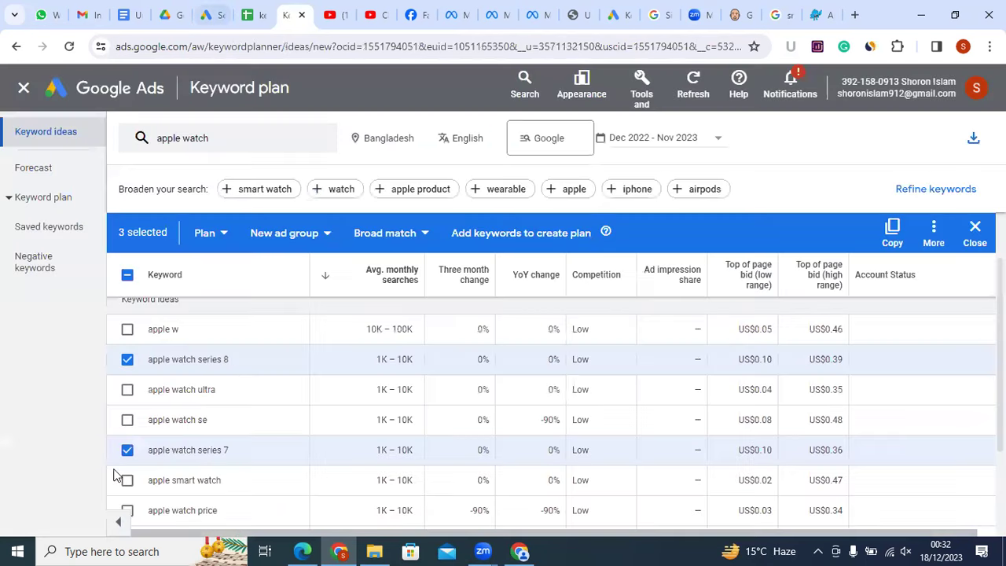
pyautogui.scroll(1, 318, 425)
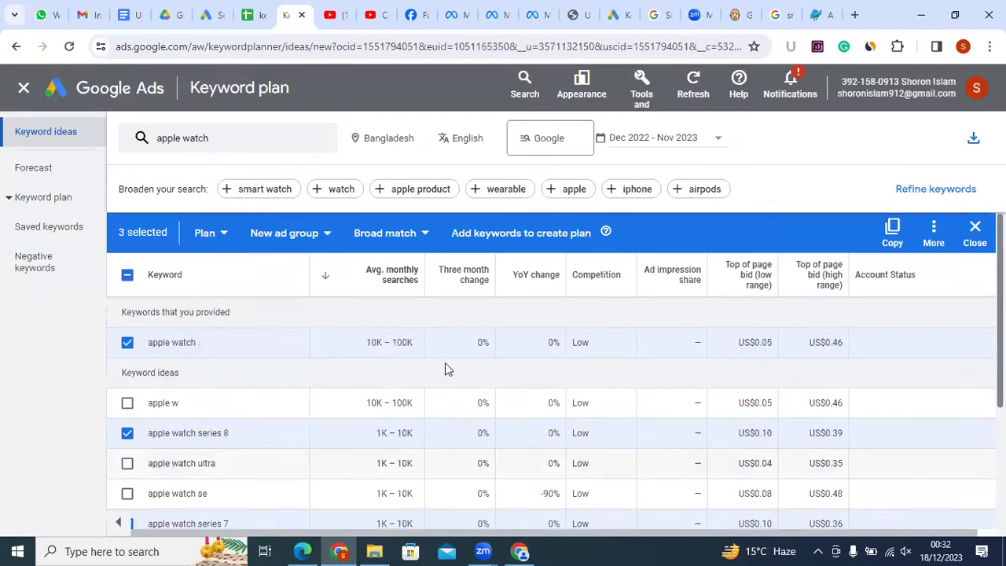
pyautogui.click(892, 232)
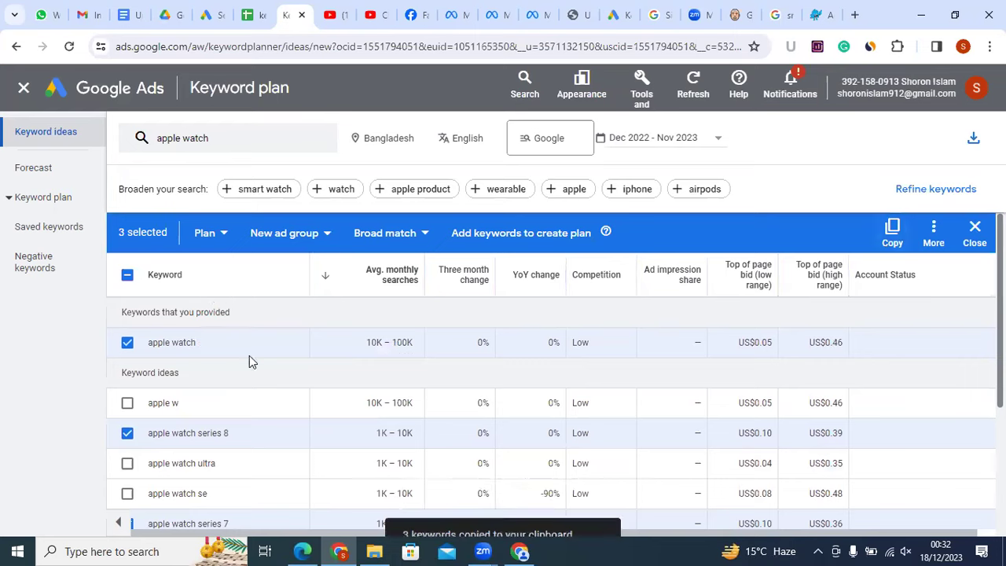
# Switch to the new search campaign draft and paste the copied apple watch keywords into the ad group's keyword list
pyautogui.hotkey('ctrl', 'shift', 'Tab')
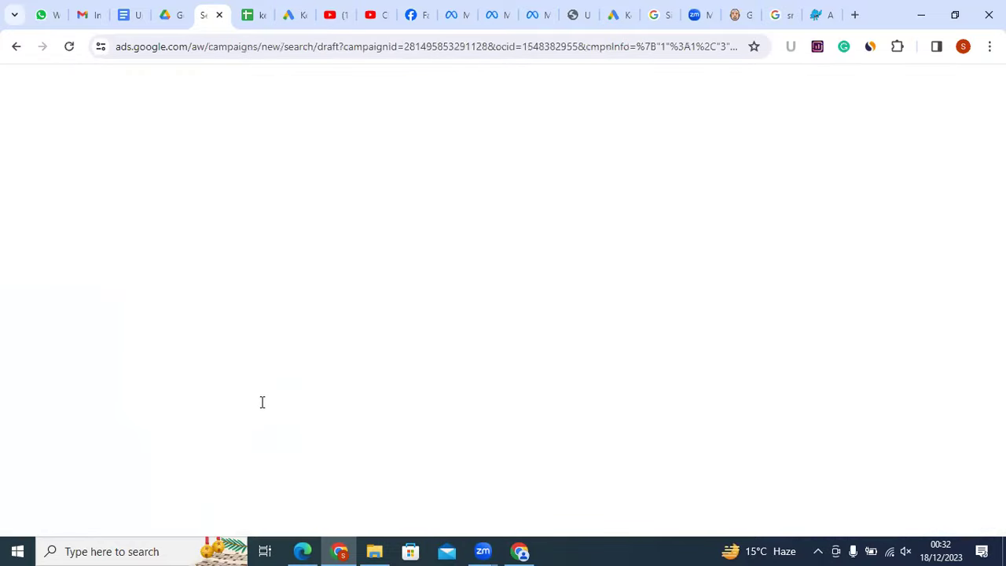
pyautogui.write('##')
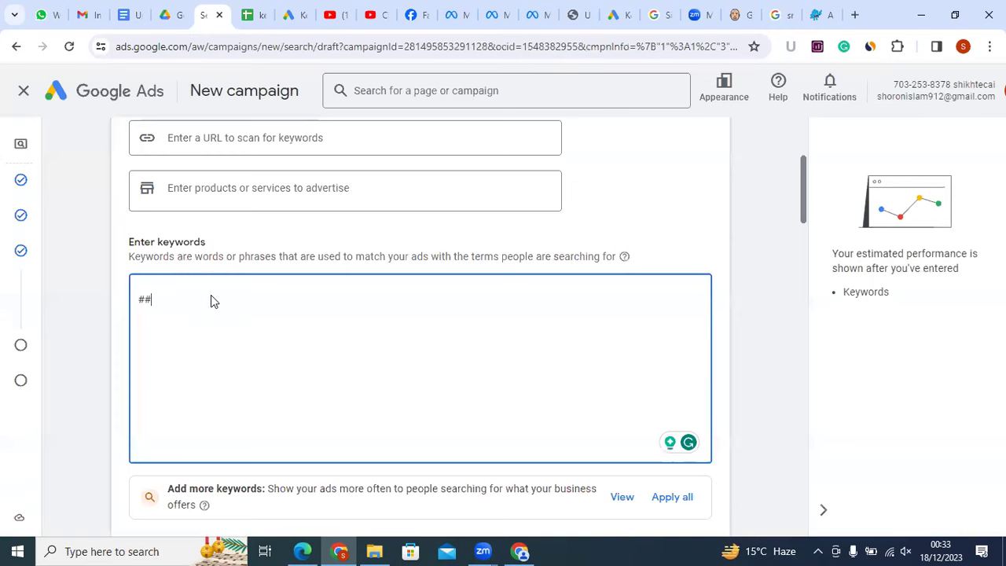
pyautogui.press('BackSpace')
pyautogui.press('BackSpace')
pyautogui.hotkey('ctrl', 'v')
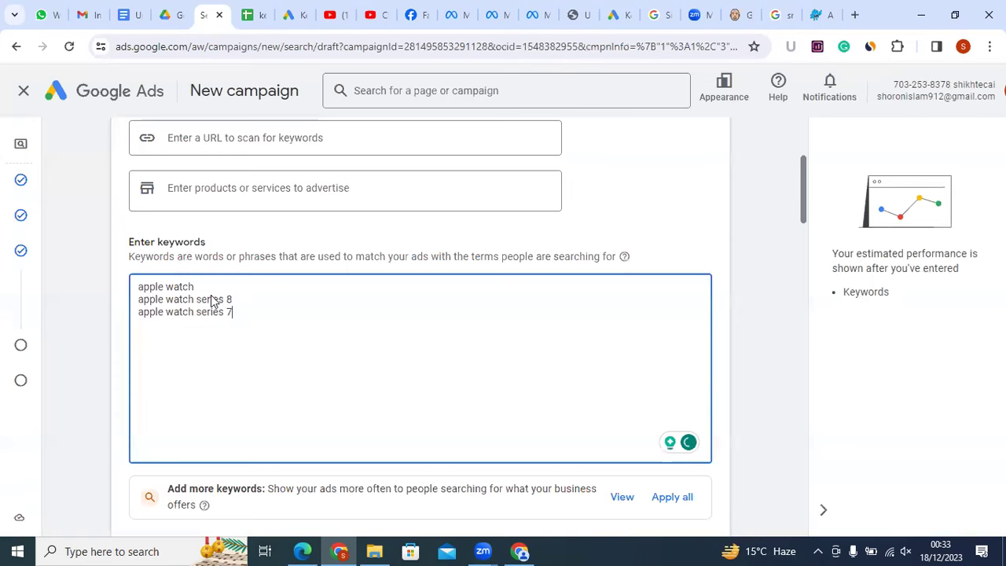
# Review the pasted keywords by highlighting them, and examine the weekly estimates and the ads section that follows
pyautogui.moveTo(197, 286); pyautogui.dragTo(120, 289)
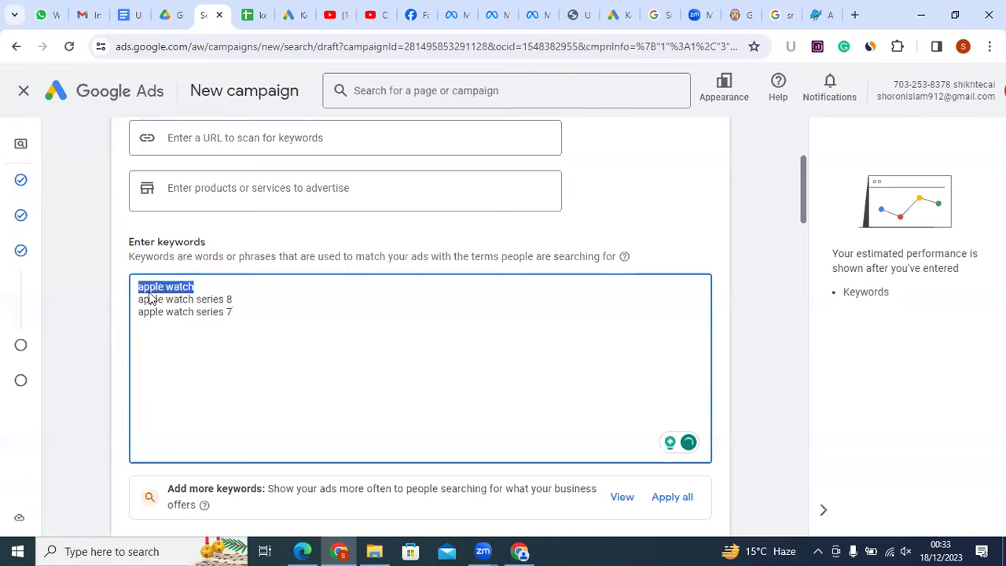
pyautogui.press('Left')
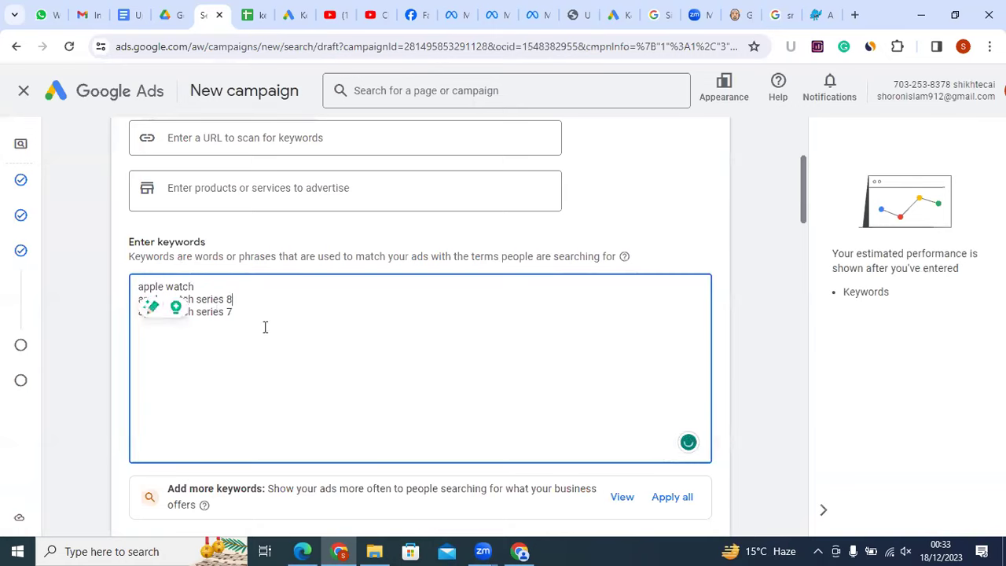
pyautogui.keyDown('shift'); pyautogui.click(242, 313); pyautogui.keyUp('shift')
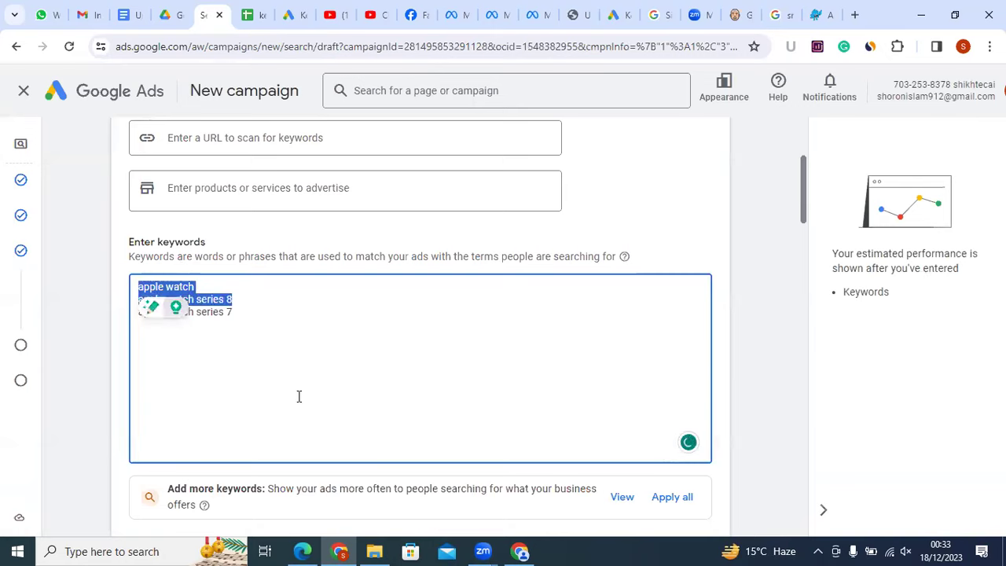
pyautogui.click(245, 446)
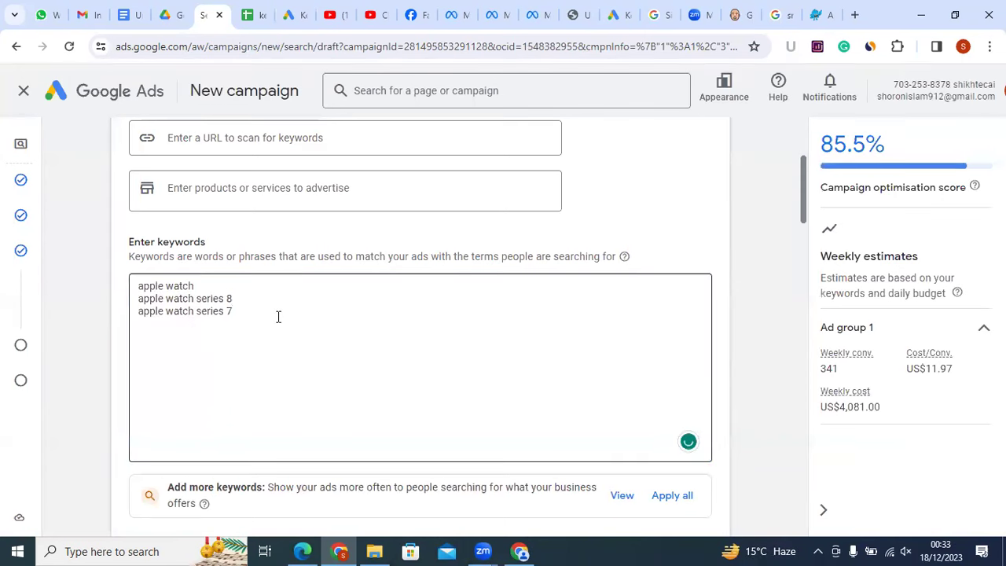
pyautogui.scroll(-2, 256, 301)
pyautogui.scroll(2, 278, 233)
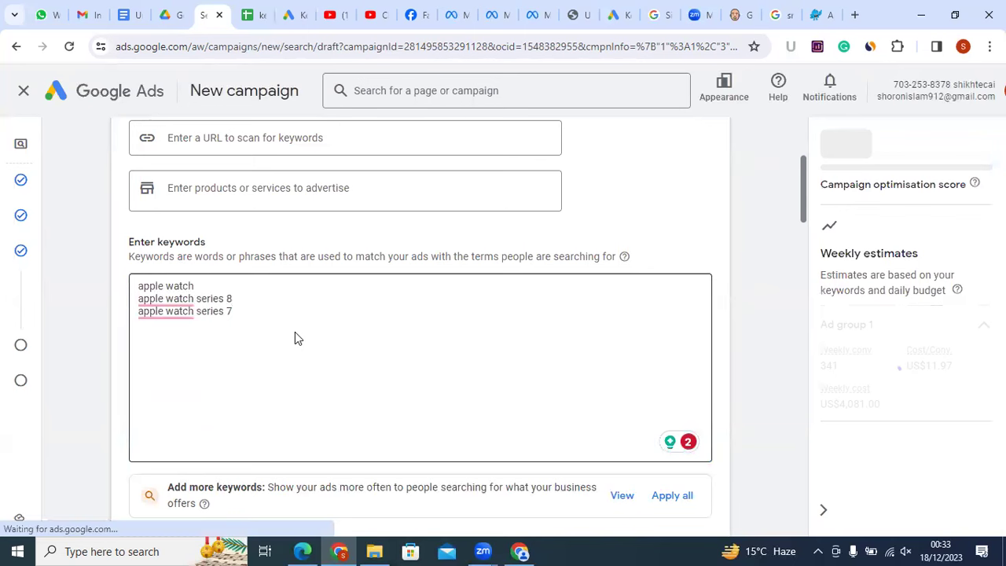
pyautogui.scroll(-2, 297, 332)
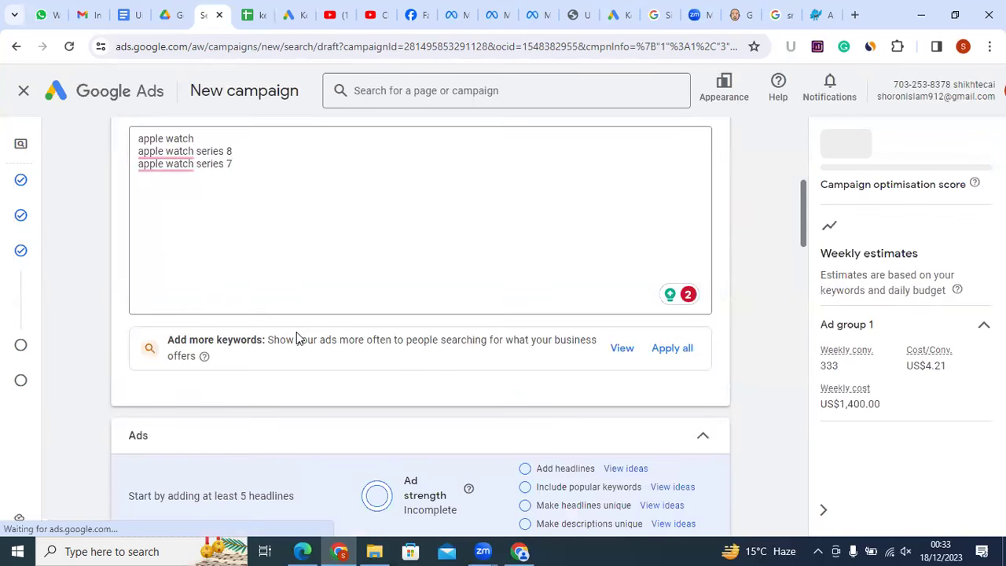
# Recheck the pasted keywords, the keyword-type notes in the Google Docs document and the column headings in the keyword research spreadsheet
pyautogui.scroll(-2, 296, 331)
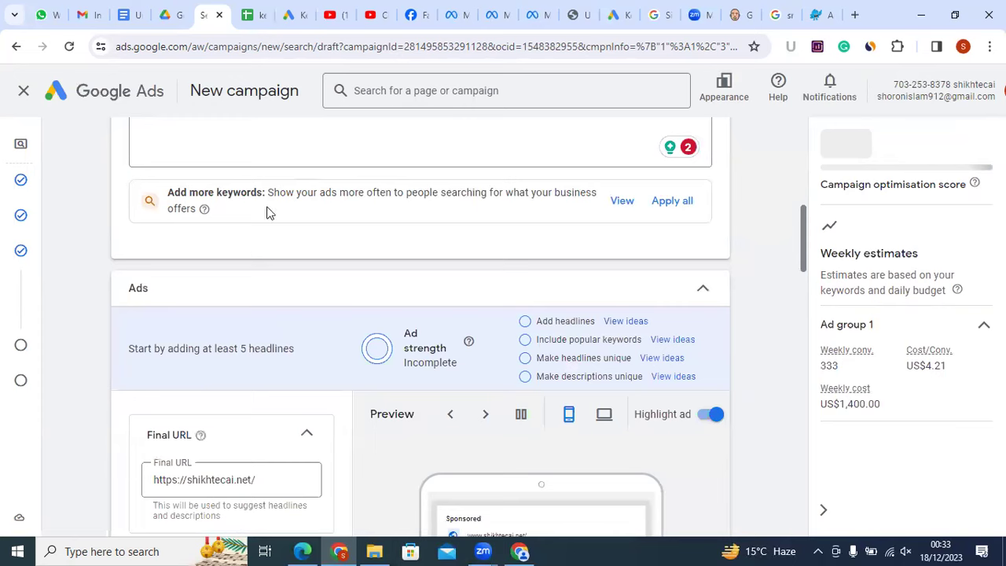
pyautogui.scroll(1, 269, 209)
pyautogui.scroll(3, 250, 284)
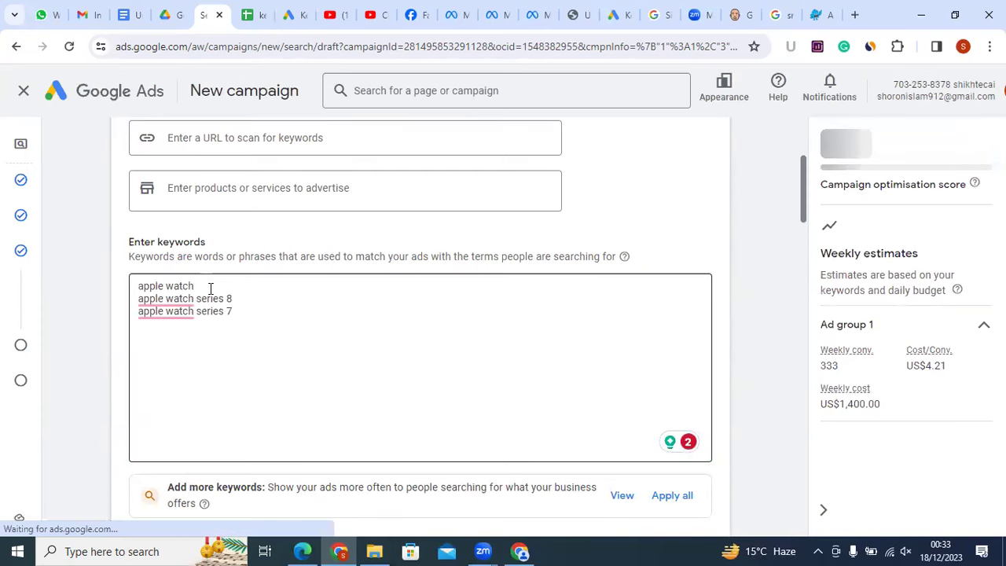
pyautogui.click(124, 14)
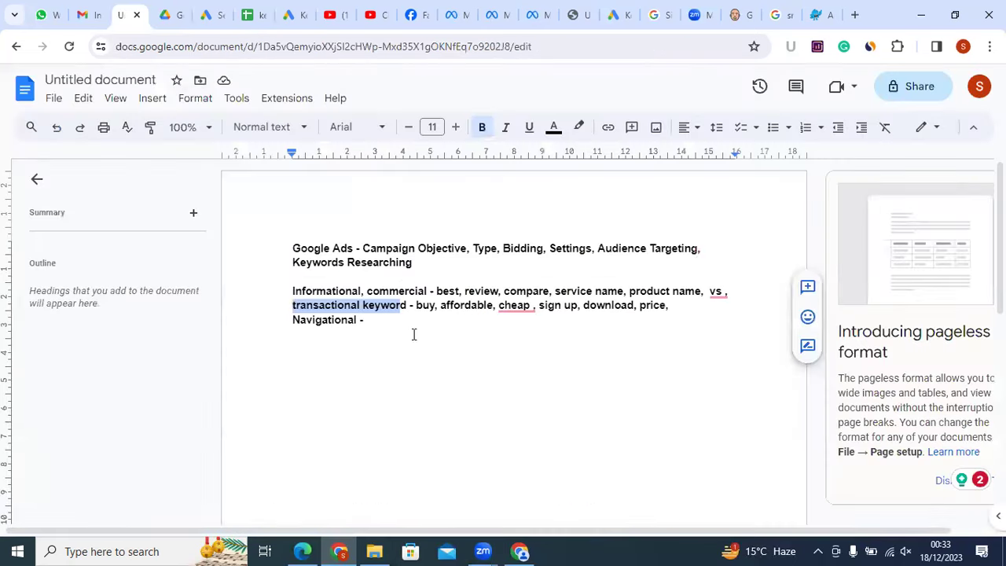
pyautogui.click(248, 16)
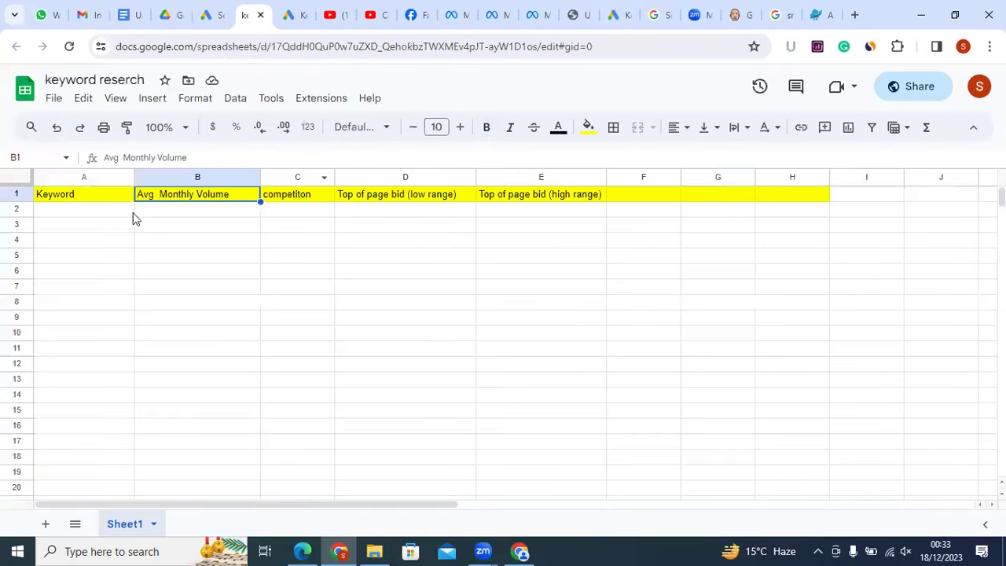
pyautogui.click(97, 216)
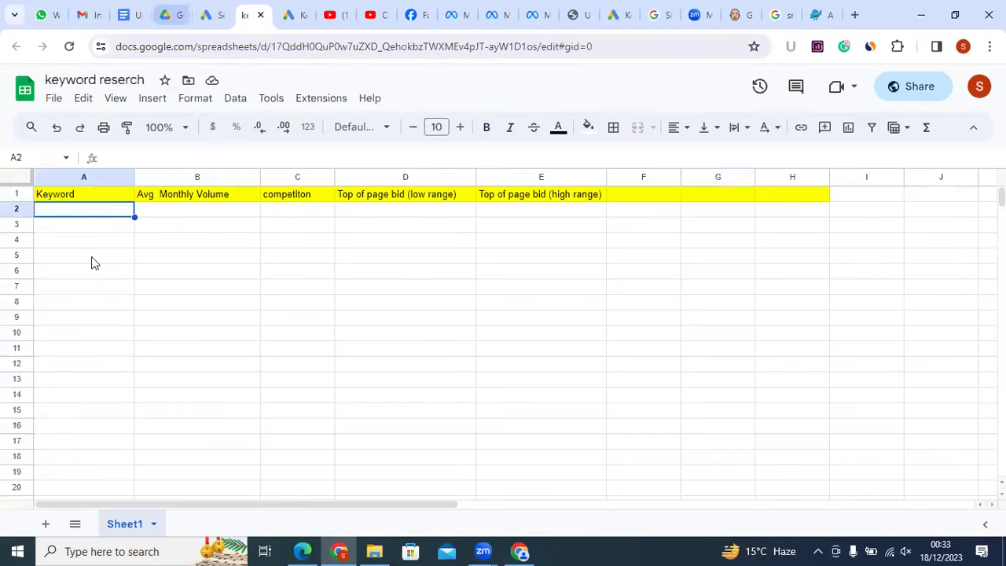
# Return to the new campaign draft and highlight the whole keyword list, and "apple watch" on its own, to review the entries
pyautogui.click(196, 8)
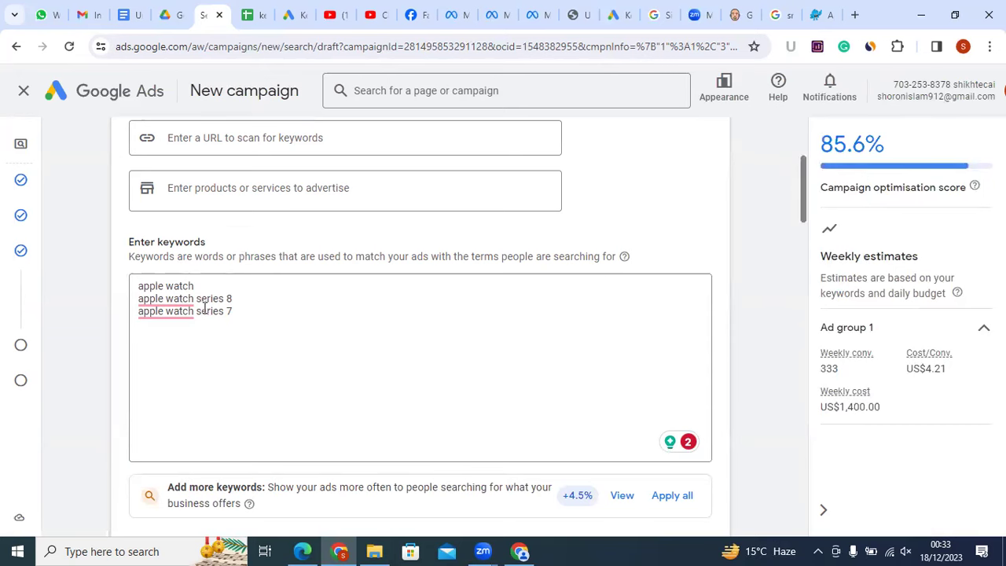
pyautogui.click(152, 290)
pyautogui.hotkey('ctrl', 'a')
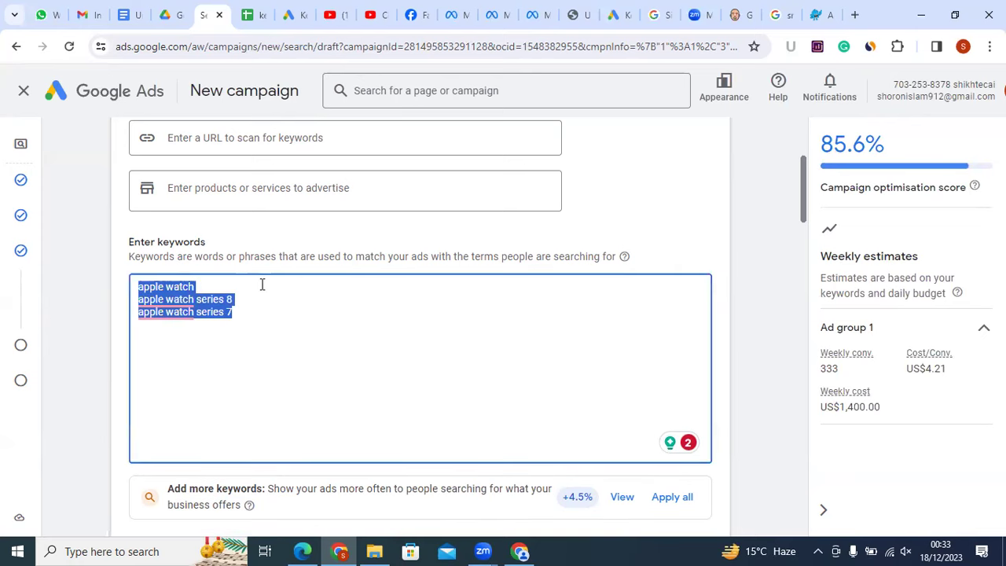
pyautogui.click(233, 288)
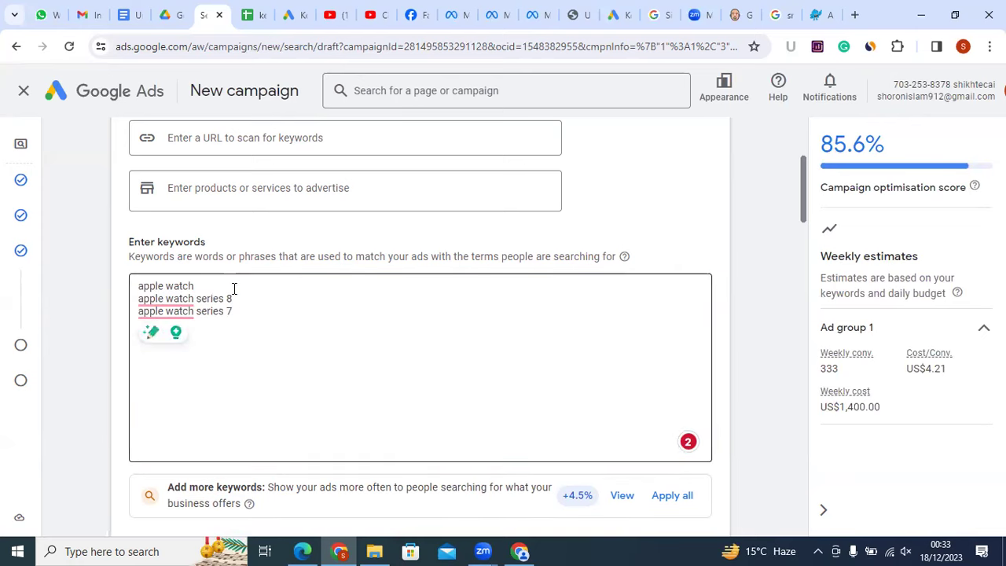
pyautogui.click(232, 293)
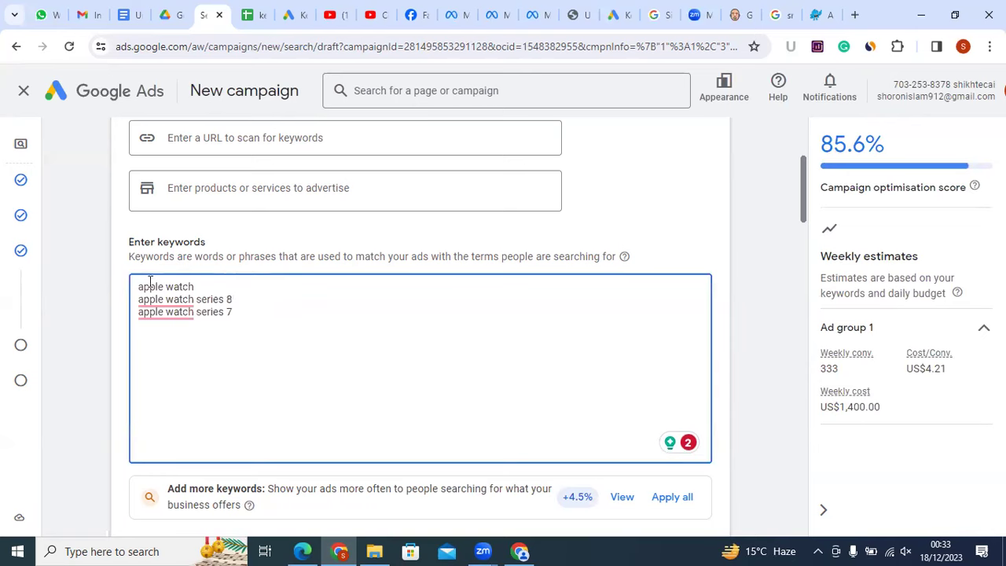
pyautogui.hotkey('ctrl', 'a')
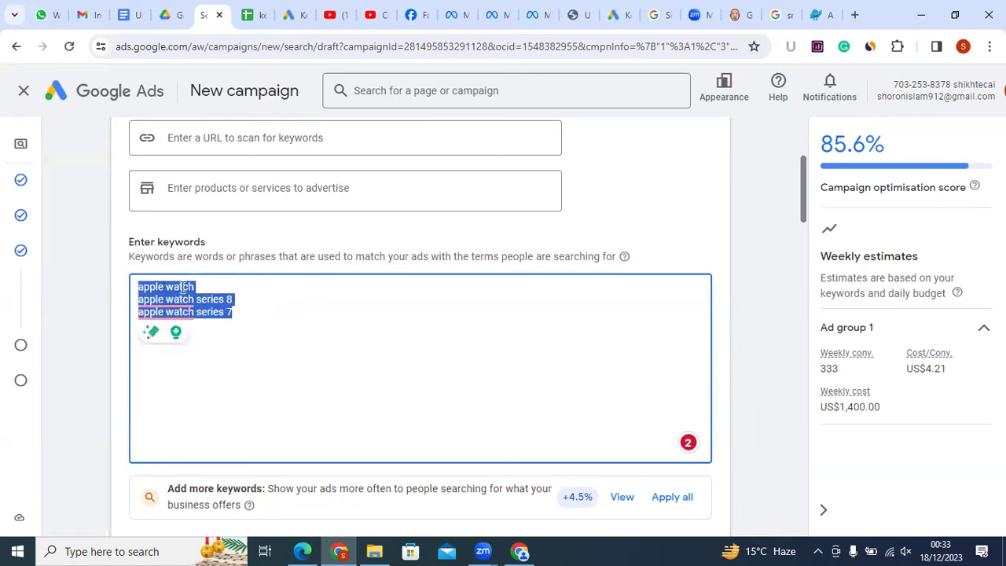
pyautogui.moveTo(204, 289); pyautogui.dragTo(132, 291)
pyautogui.tripleClick(213, 286)
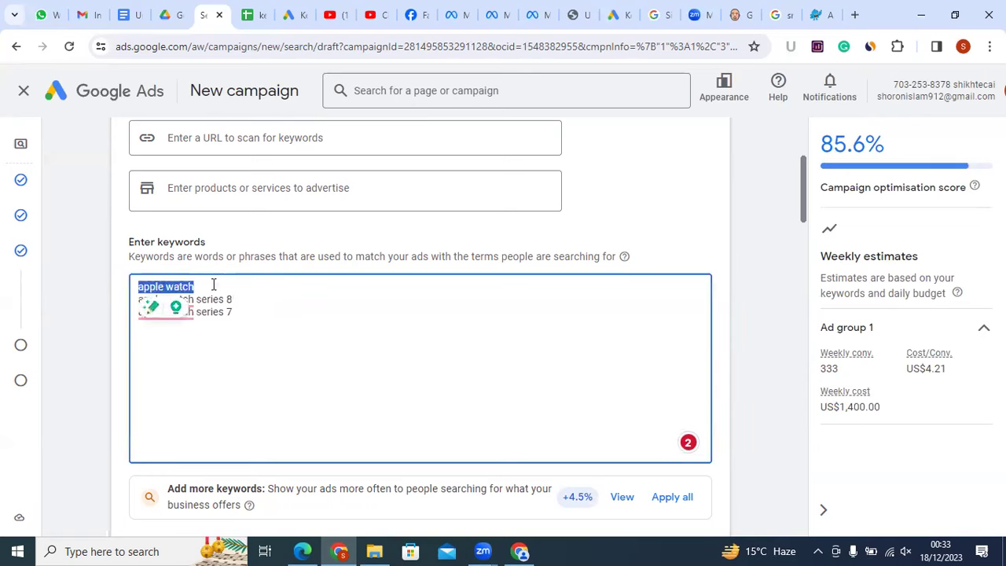
pyautogui.click(424, 317)
pyautogui.scroll(1, 582, 322)
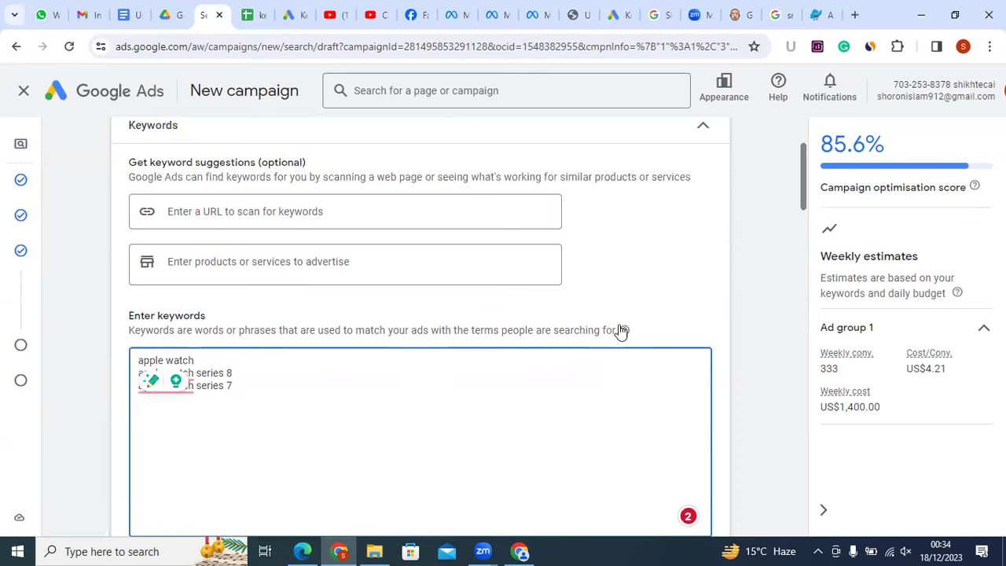
# Show the help for entering keywords and examine the notation for broad, phrase and exact match
pyautogui.moveTo(625, 331)
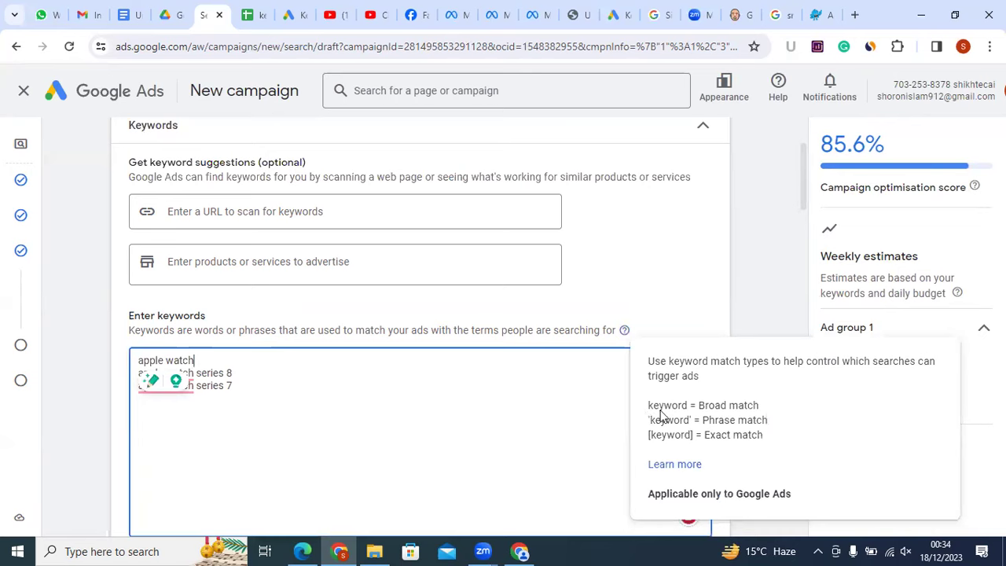
pyautogui.tripleClick(761, 438)
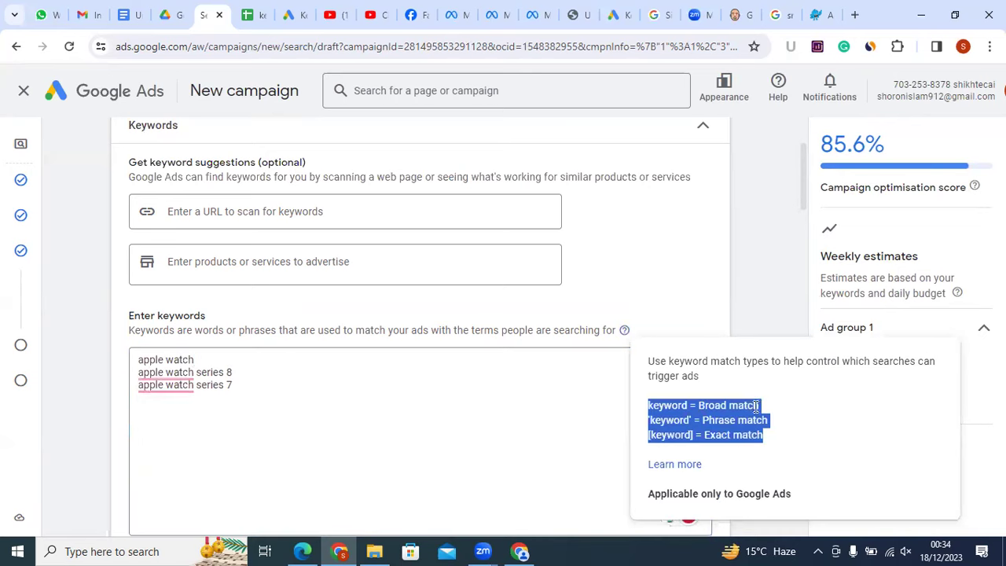
pyautogui.moveTo(760, 405); pyautogui.dragTo(692, 421)
pyautogui.moveTo(764, 437); pyautogui.dragTo(704, 436)
pyautogui.moveTo(777, 439); pyautogui.dragTo(646, 409)
pyautogui.scroll(-1, 447, 393)
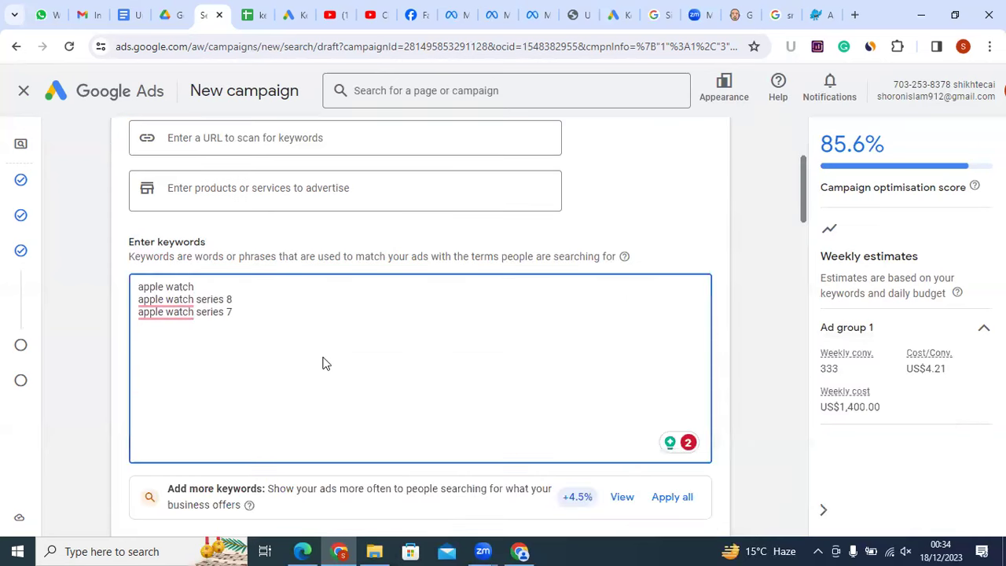
# Examine the Ads section, including the final URL, display path, suggested headline keywords and ad preview
pyautogui.scroll(-2, 338, 377)
pyautogui.scroll(-2, 349, 387)
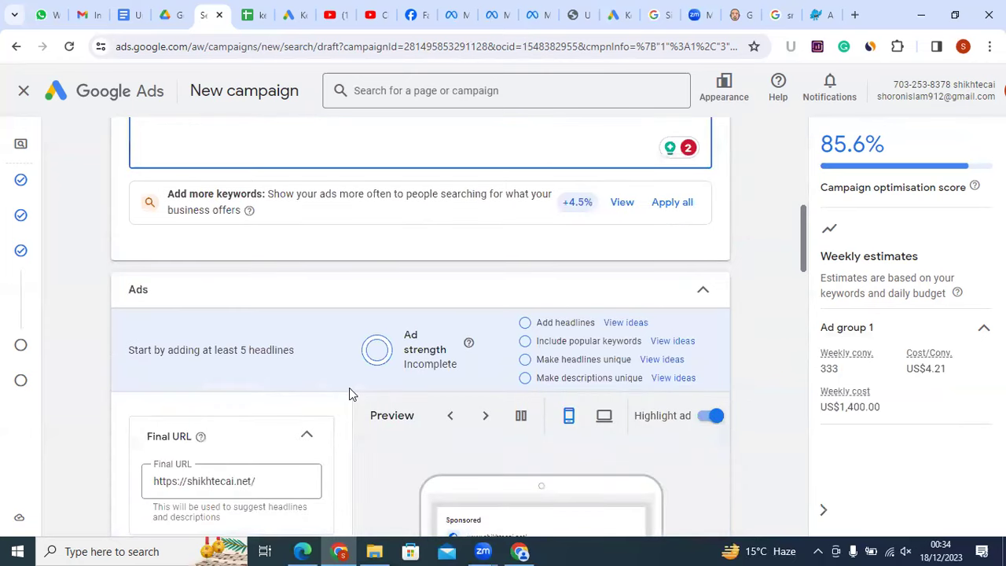
pyautogui.scroll(-1, 349, 393)
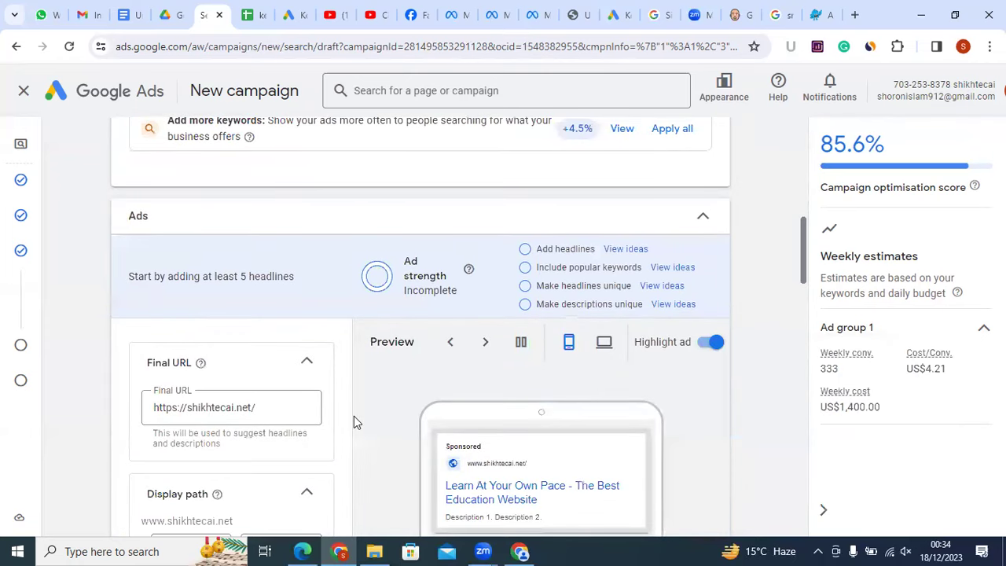
pyautogui.scroll(-2, 353, 416)
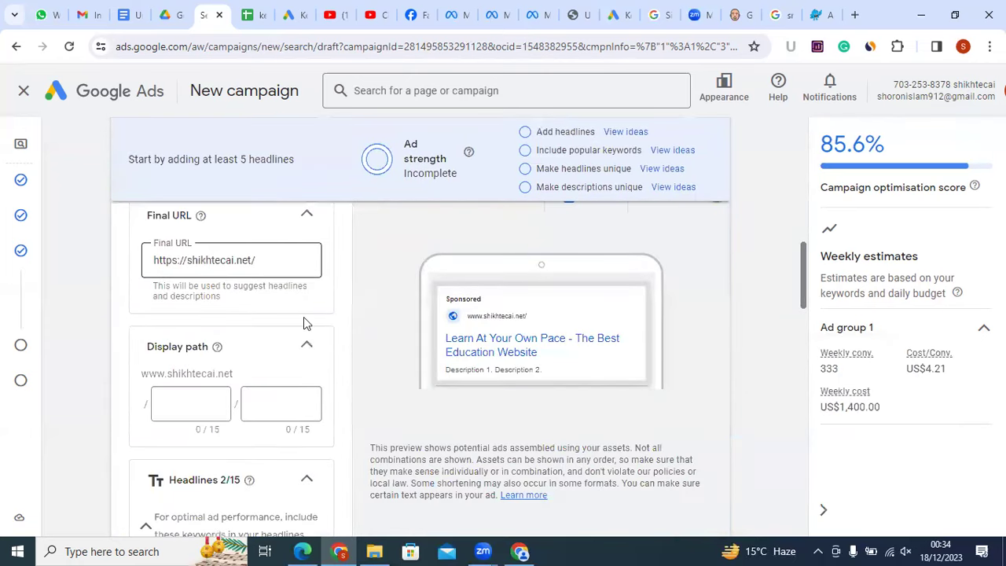
pyautogui.scroll(1, 305, 323)
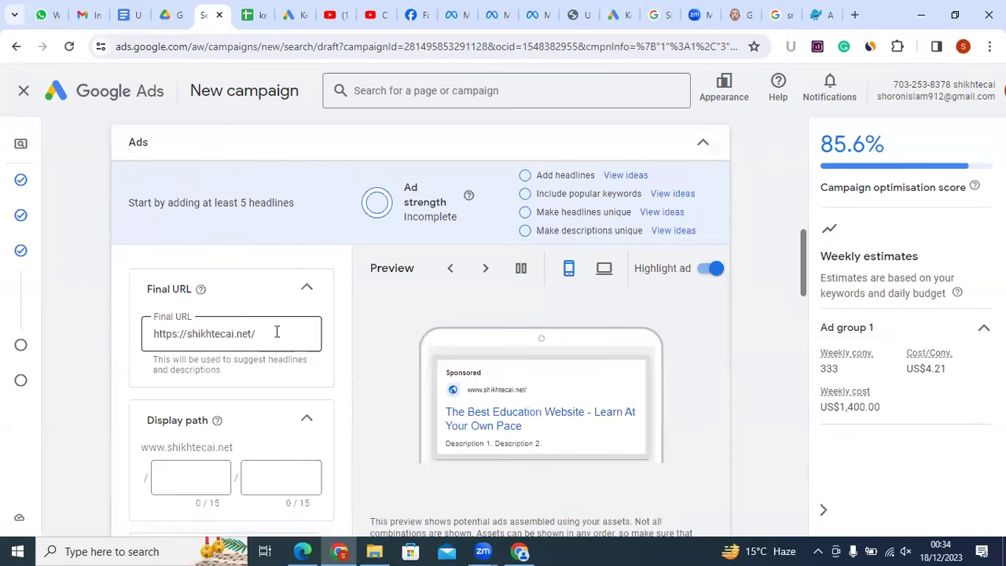
pyautogui.scroll(-2, 231, 244)
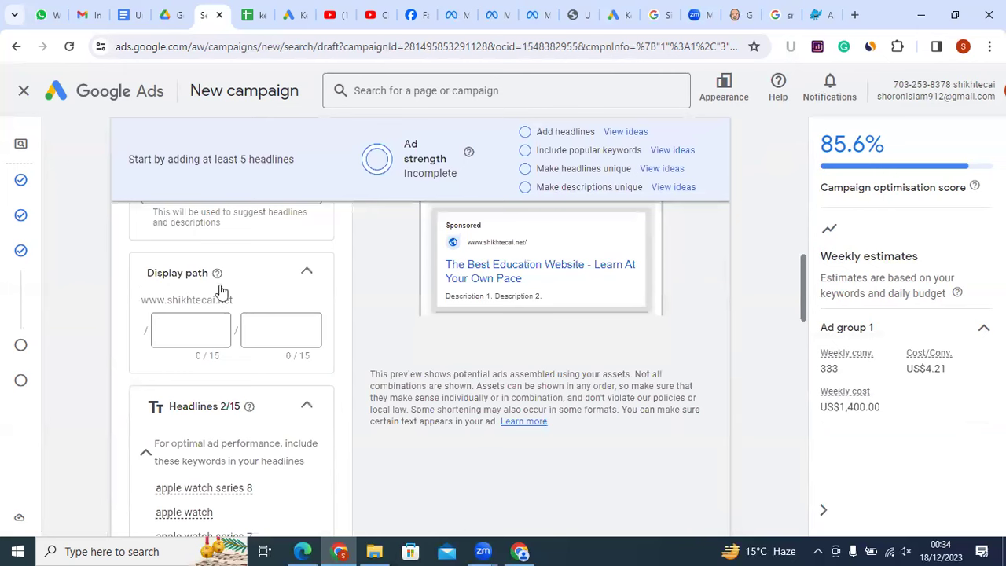
pyautogui.scroll(-2, 205, 417)
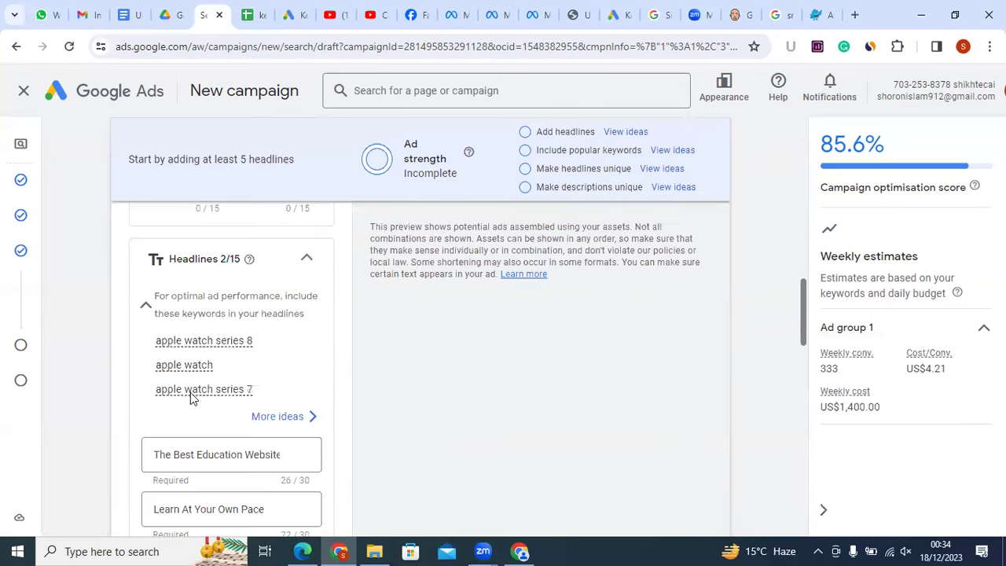
pyautogui.scroll(-1, 191, 397)
pyautogui.scroll(2, 218, 344)
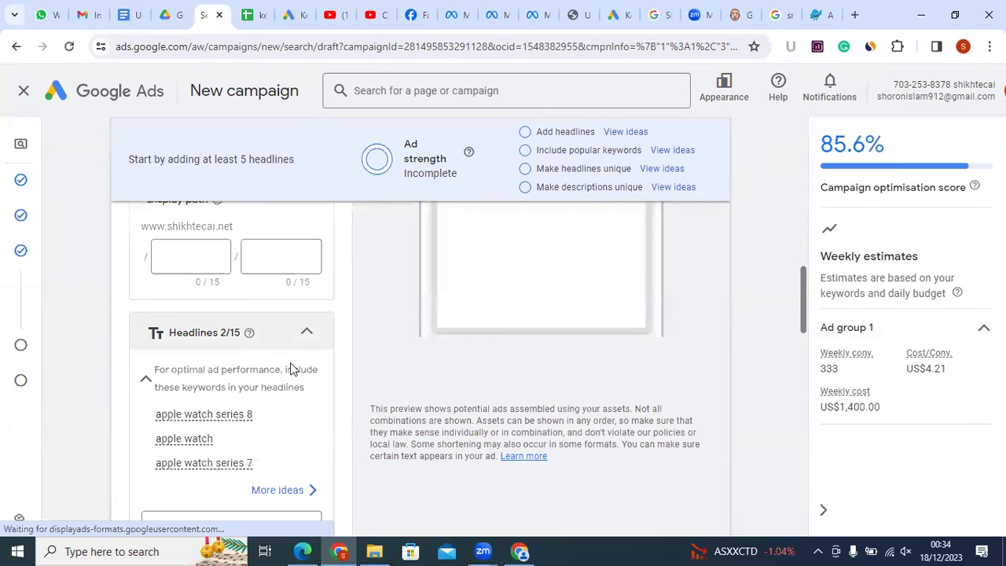
pyautogui.scroll(2, 291, 370)
pyautogui.scroll(3, 213, 400)
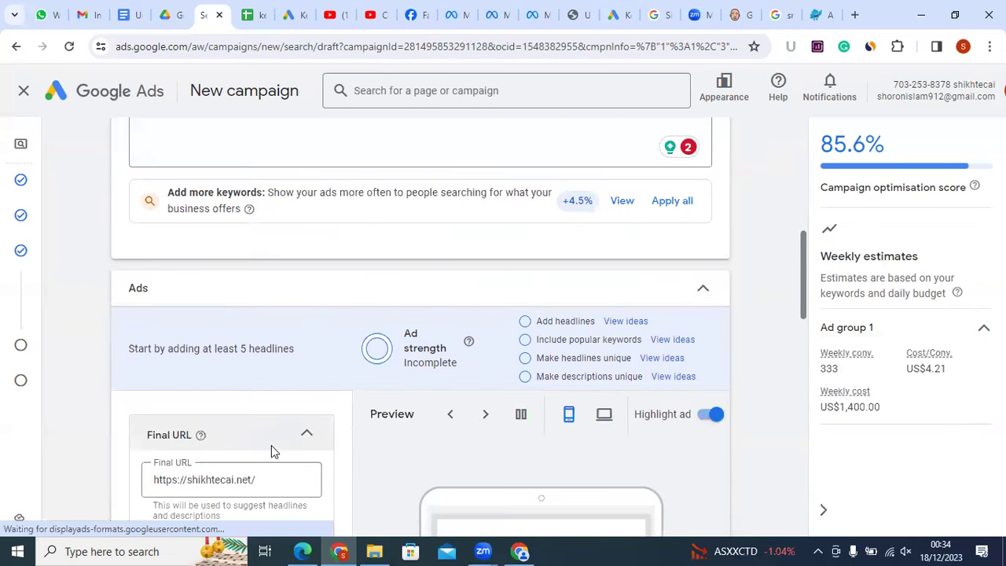
pyautogui.scroll(1, 272, 445)
pyautogui.scroll(-1, 273, 440)
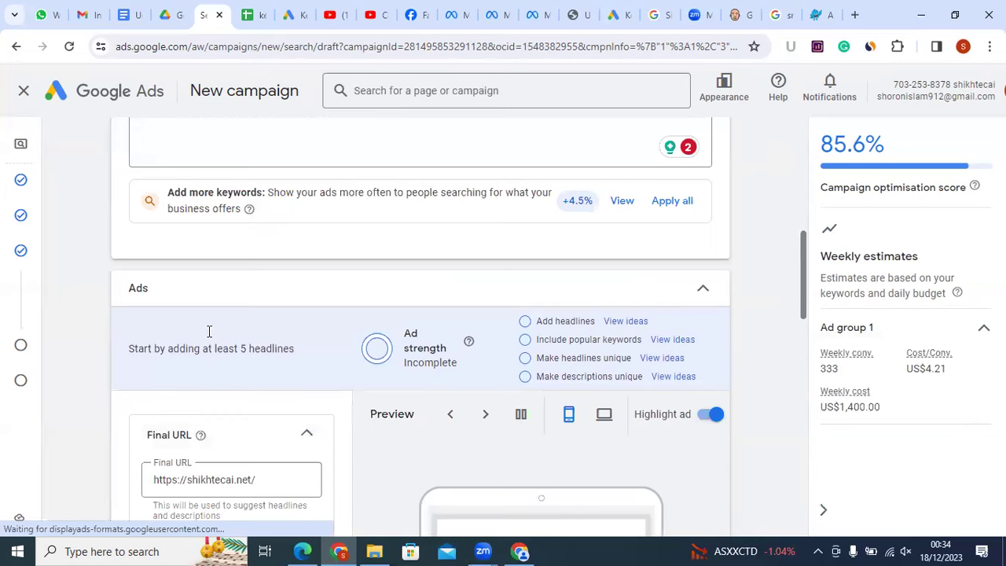
pyautogui.scroll(-2, 209, 331)
# Check the ad's Final URL field and copy the magnetic USB charging cable's product page address from Pickaboo
pyautogui.click(281, 332)
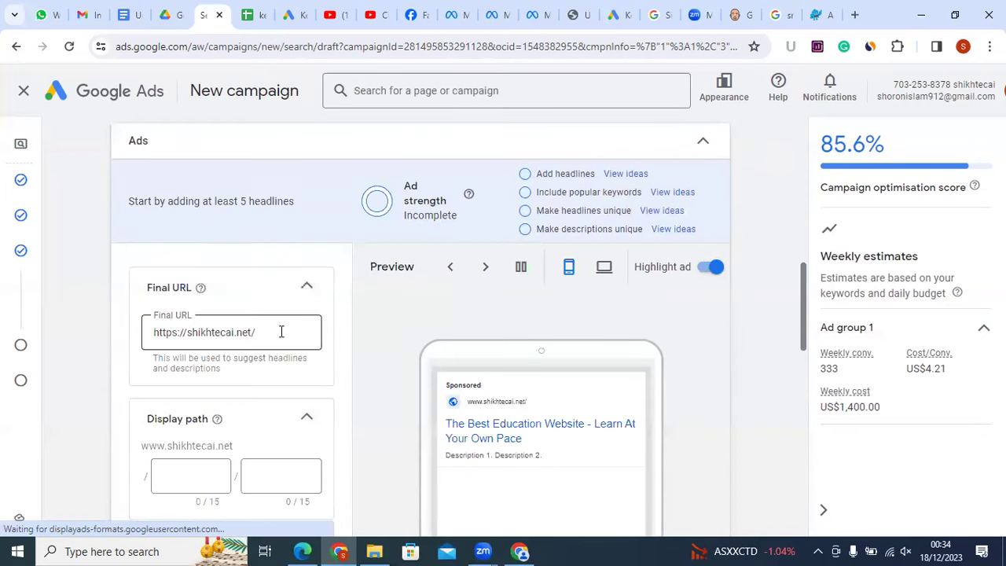
pyautogui.click(270, 330)
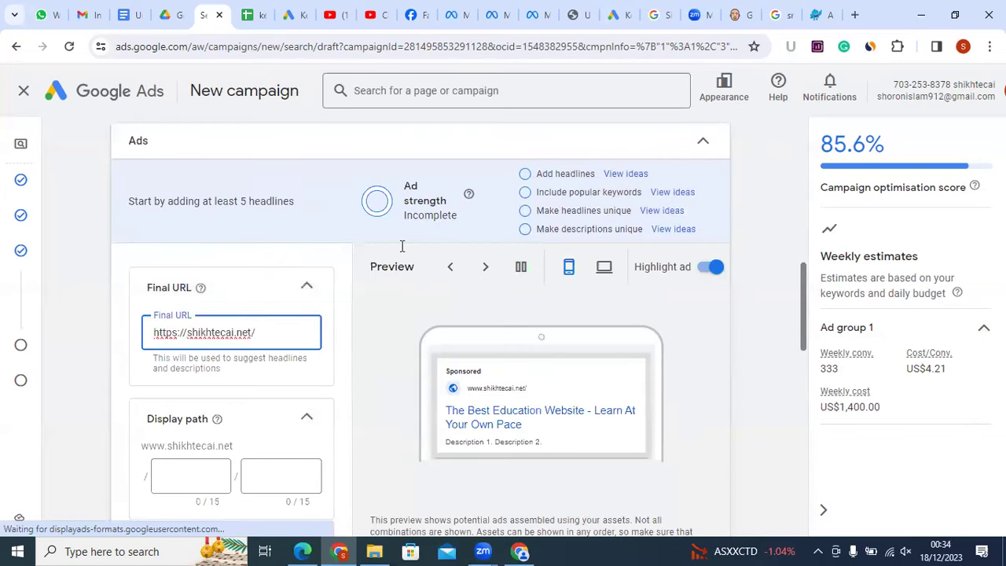
pyautogui.click(831, 7)
pyautogui.rightClick(237, 48)
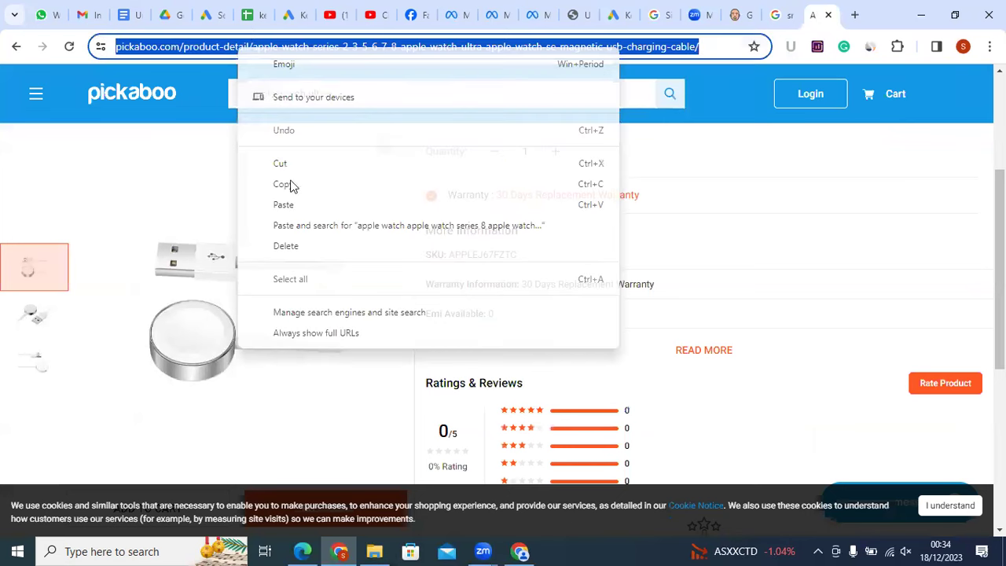
pyautogui.click(290, 185)
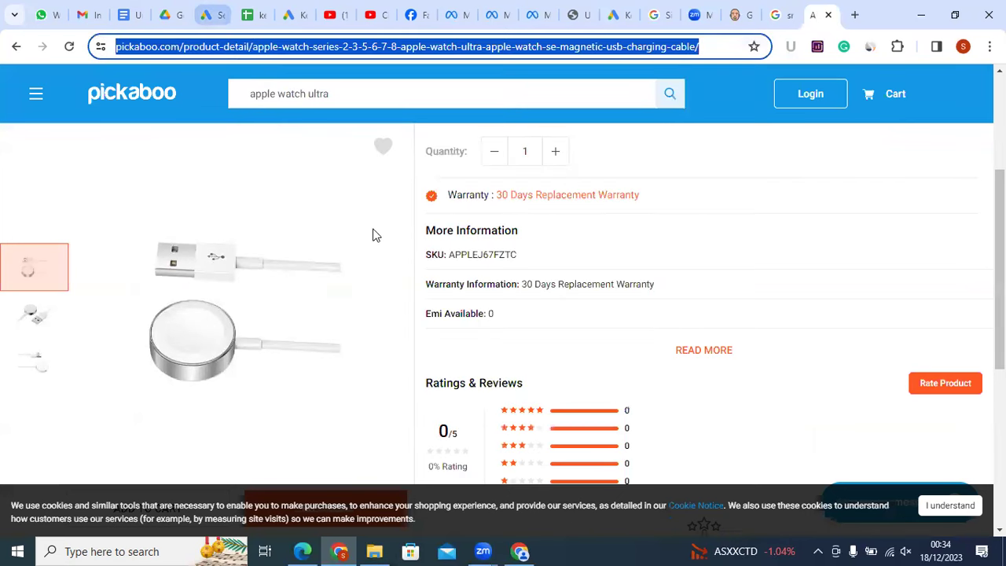
# Return to the campaign draft and examine the ad's display path, headlines, descriptions, business name and sitelinks sections
pyautogui.click(289, 13)
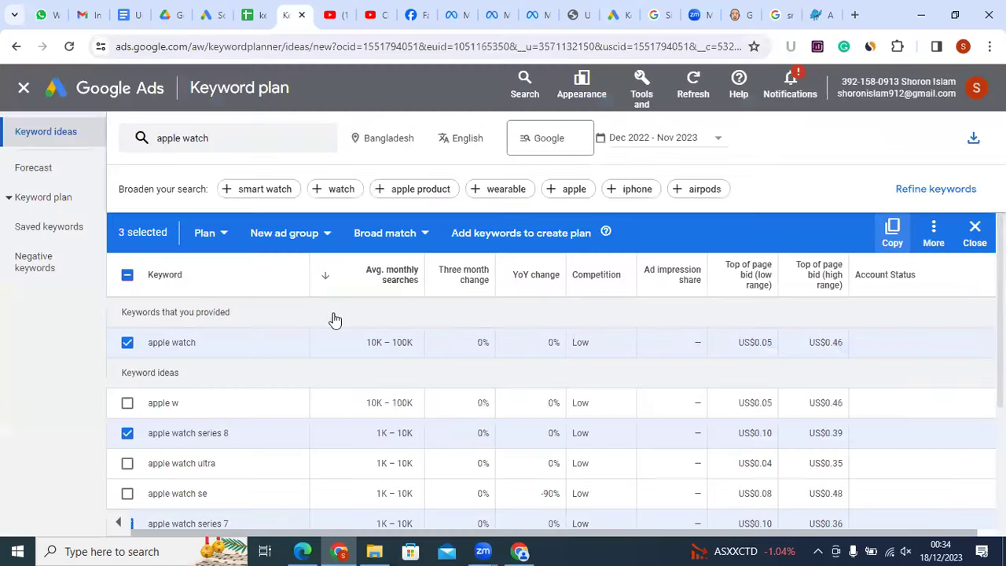
pyautogui.click(518, 546)
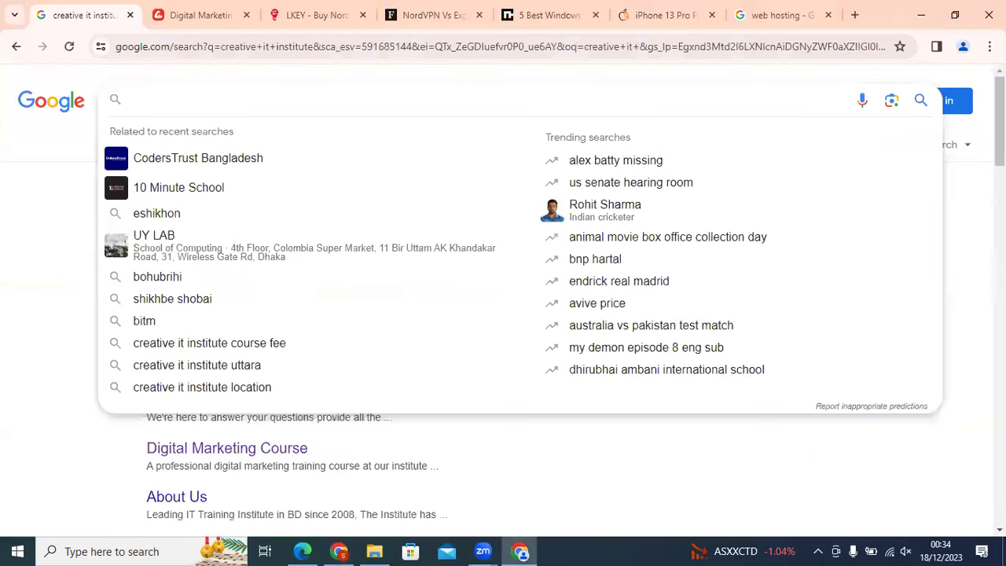
pyautogui.click(344, 550)
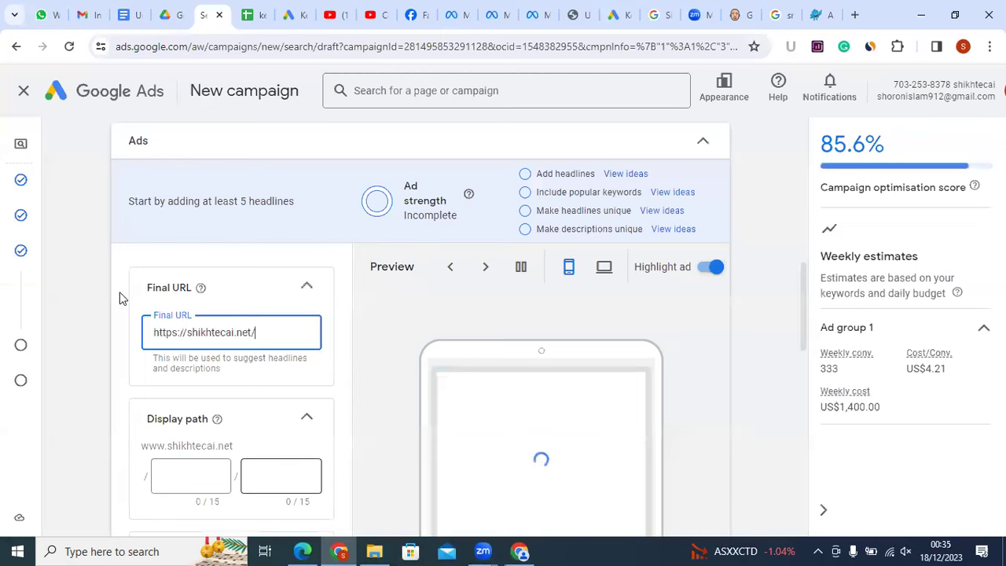
pyautogui.click(119, 293)
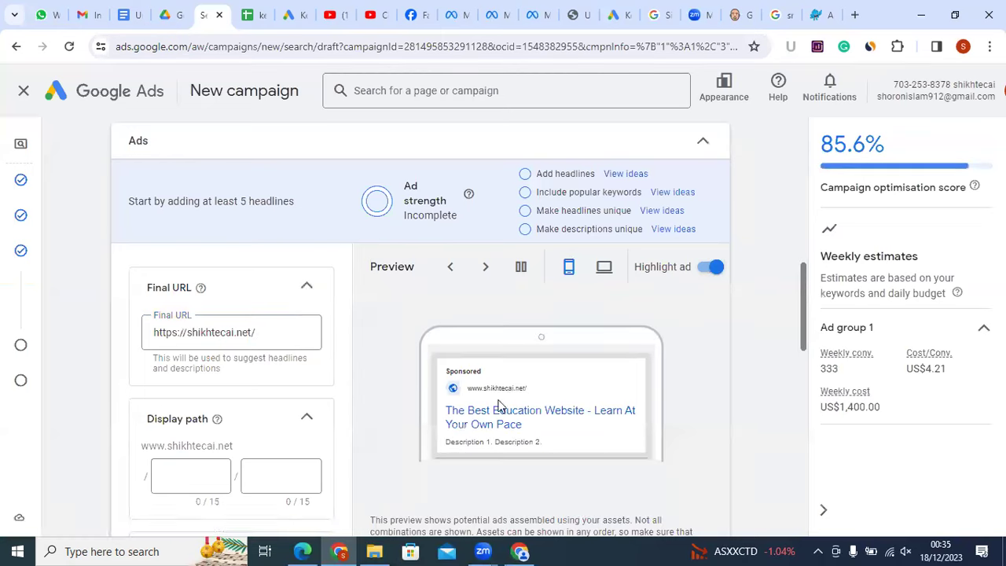
pyautogui.scroll(-1, 481, 347)
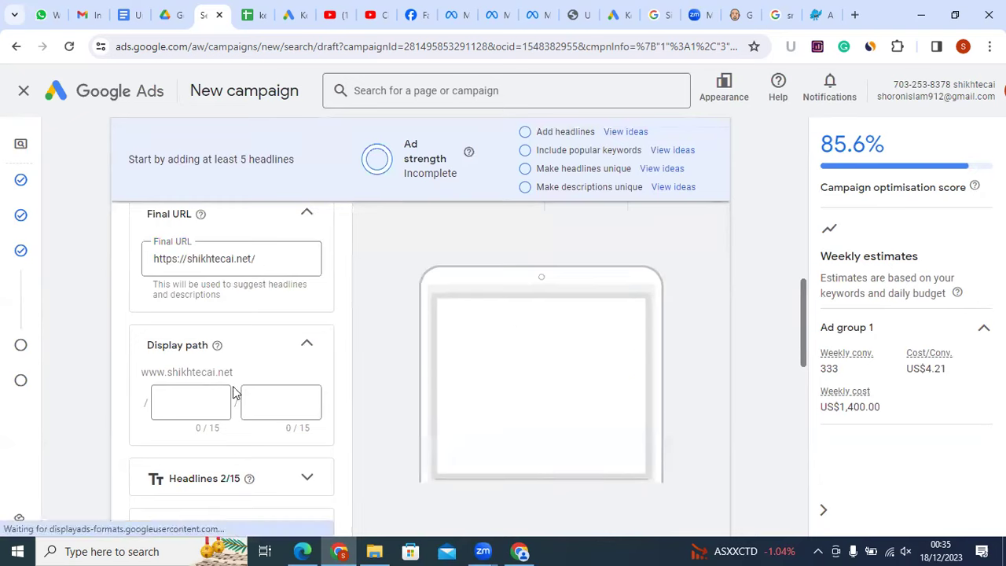
pyautogui.scroll(-2, 232, 395)
pyautogui.scroll(-4, 232, 396)
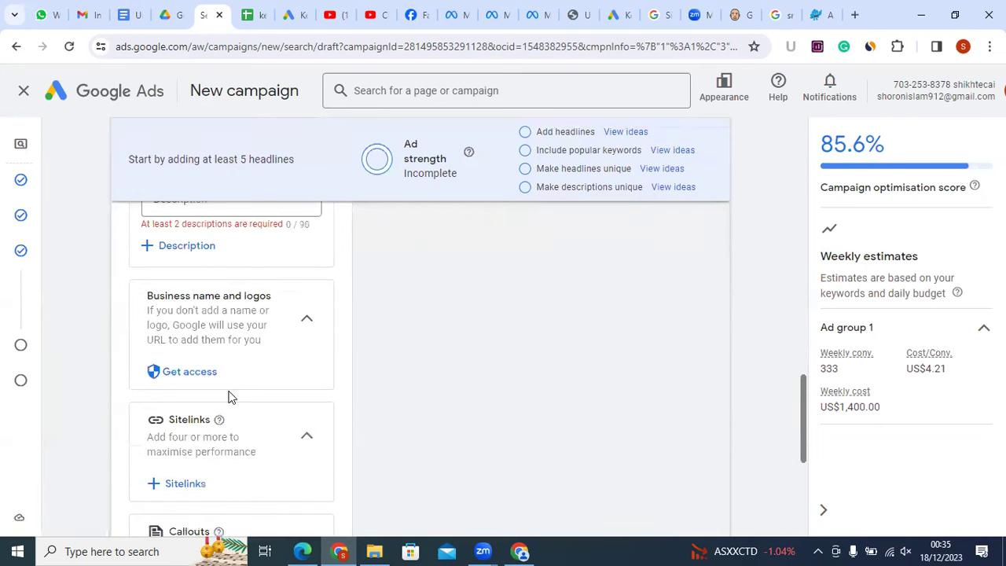
pyautogui.scroll(4, 230, 395)
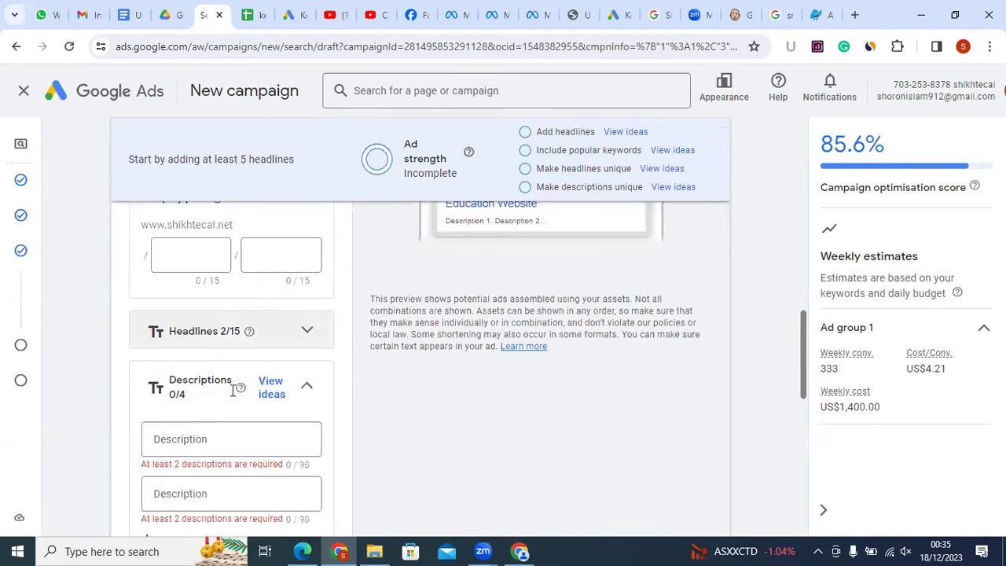
# Expand the ad's Headlines section and examine its suggested keywords and headline fields
pyautogui.scroll(-1, 236, 330)
pyautogui.scroll(1, 272, 343)
pyautogui.click(215, 337)
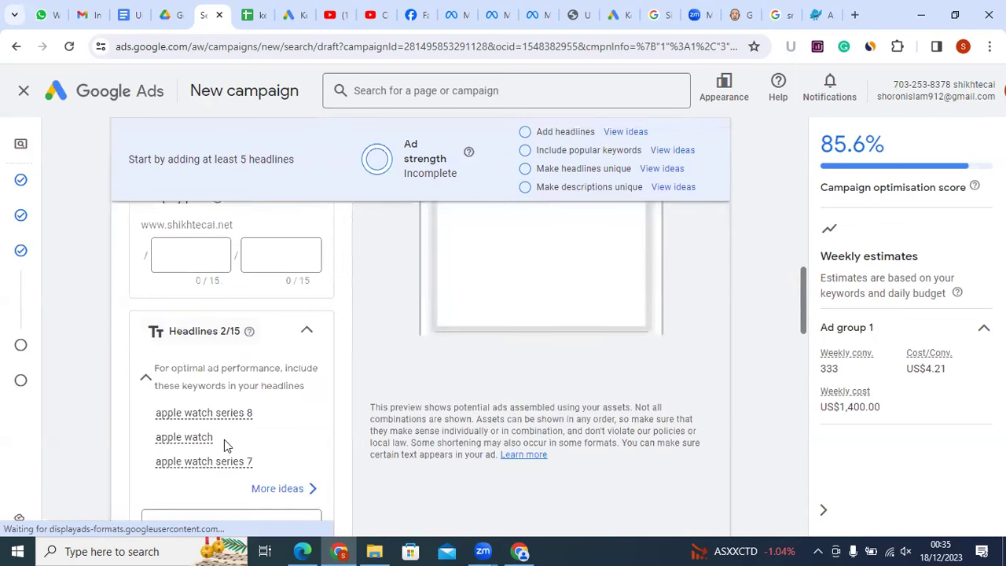
pyautogui.scroll(-1, 206, 445)
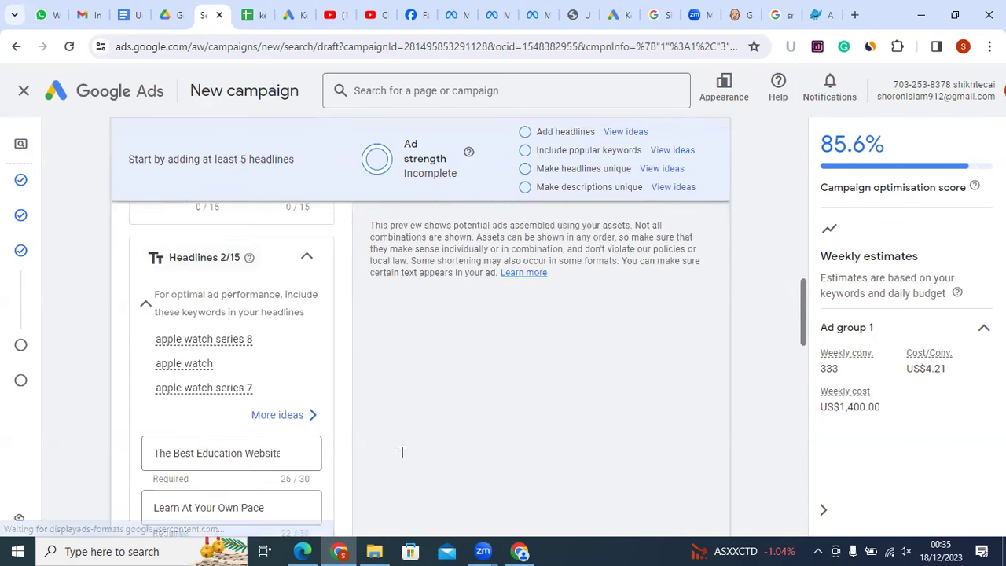
pyautogui.scroll(-3, 180, 451)
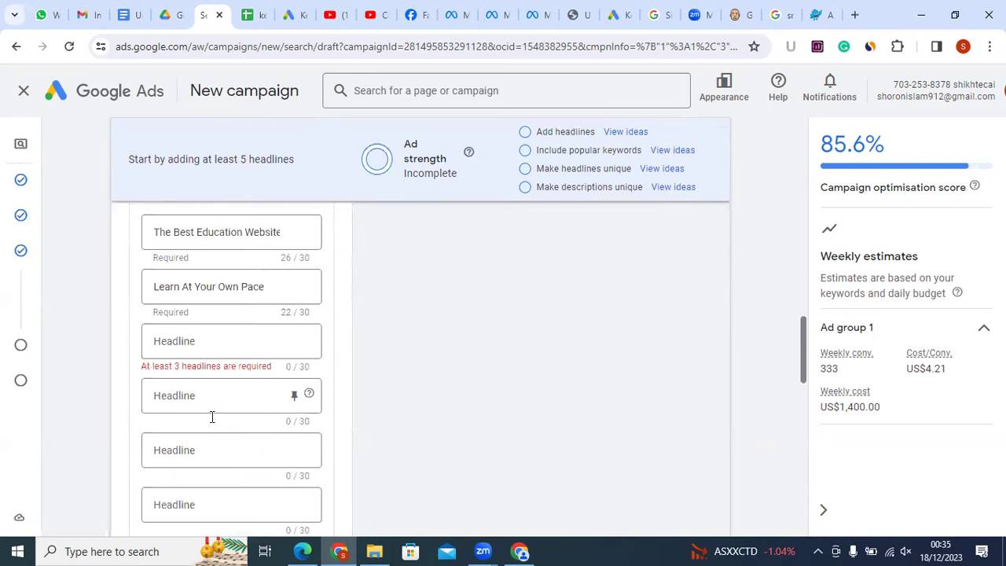
pyautogui.scroll(-2, 211, 417)
pyautogui.scroll(2, 268, 370)
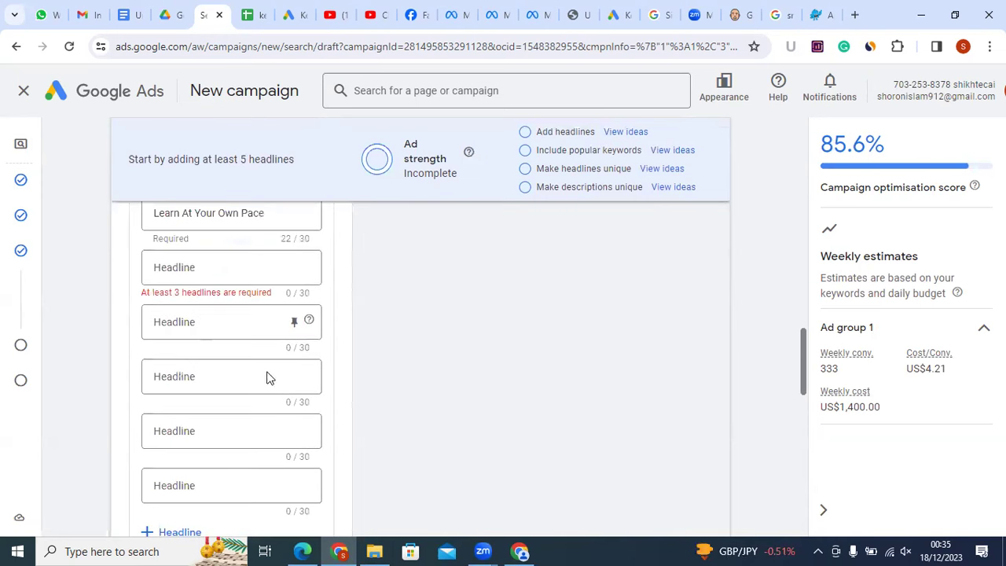
pyautogui.scroll(3, 268, 378)
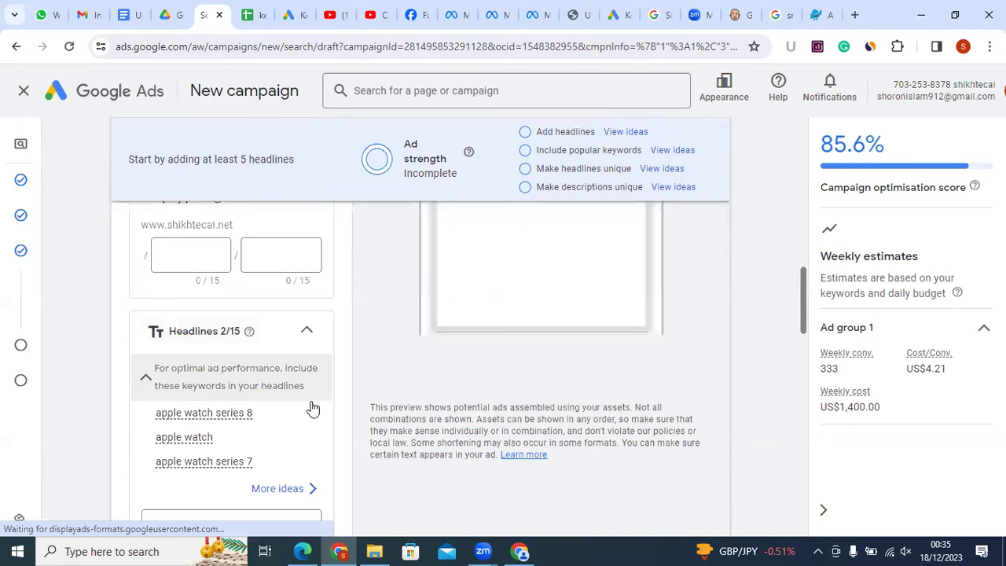
# Compare the ad's Descriptions fields with its empty and prefilled headline fields
pyautogui.scroll(-5, 241, 393)
pyautogui.scroll(-3, 250, 389)
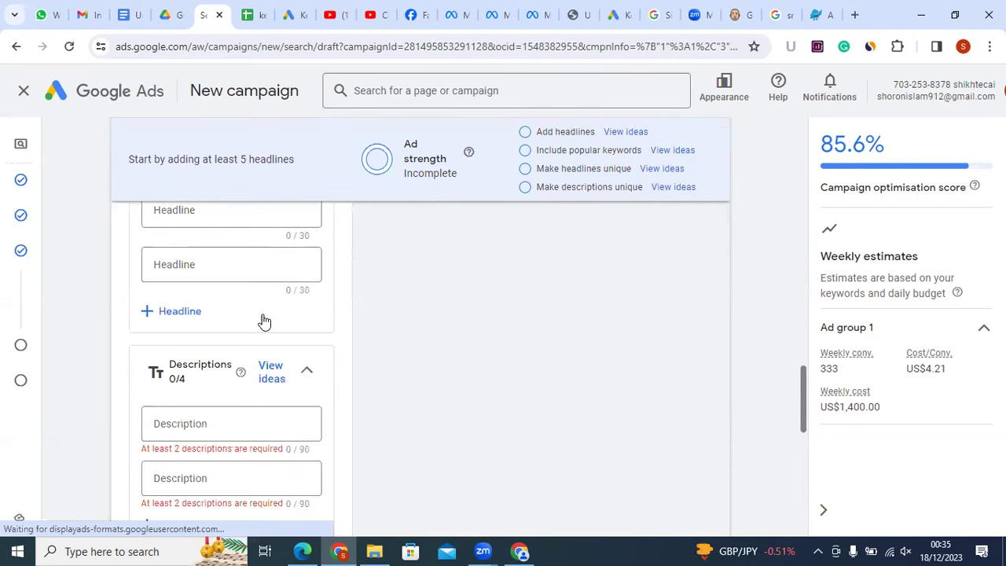
pyautogui.scroll(-1, 252, 353)
pyautogui.scroll(-1, 259, 346)
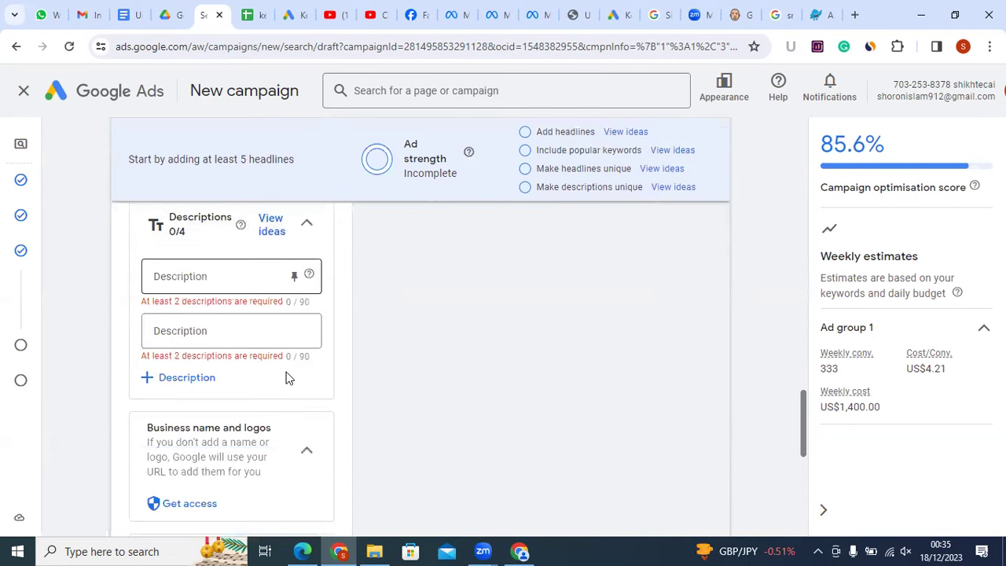
pyautogui.scroll(-2, 267, 369)
pyautogui.scroll(2, 236, 334)
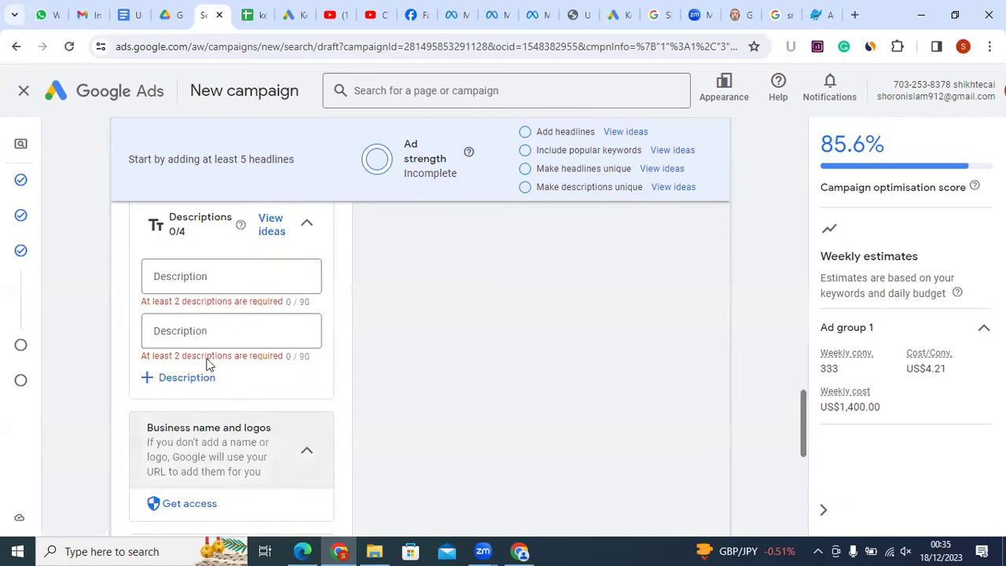
pyautogui.scroll(1, 259, 353)
pyautogui.scroll(3, 181, 397)
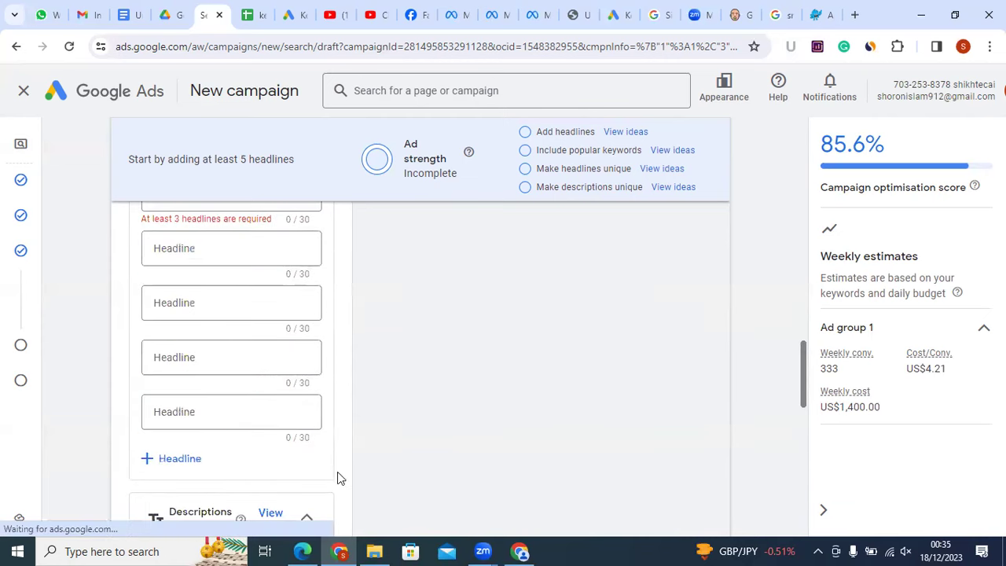
pyautogui.click(206, 260)
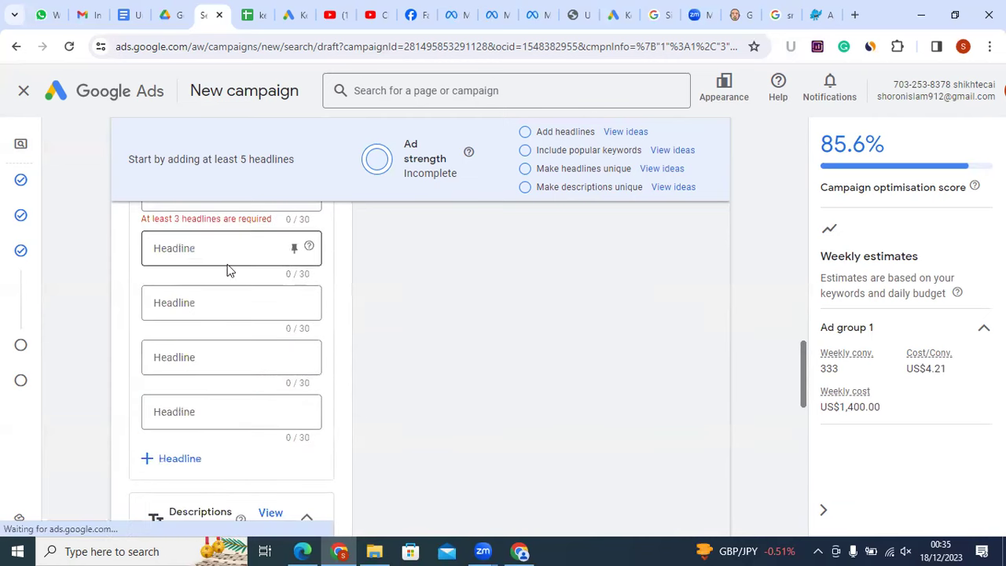
pyautogui.scroll(2, 236, 331)
pyautogui.scroll(2, 191, 314)
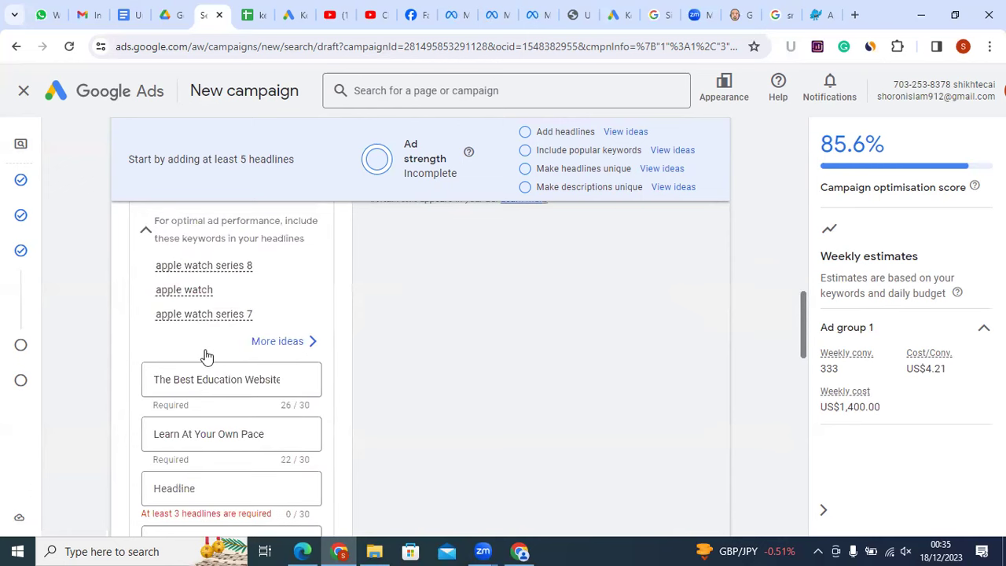
# Go through the ad's assets from the final URL down to business name, sitelinks, callouts, more asset types and URL options
pyautogui.scroll(4, 204, 354)
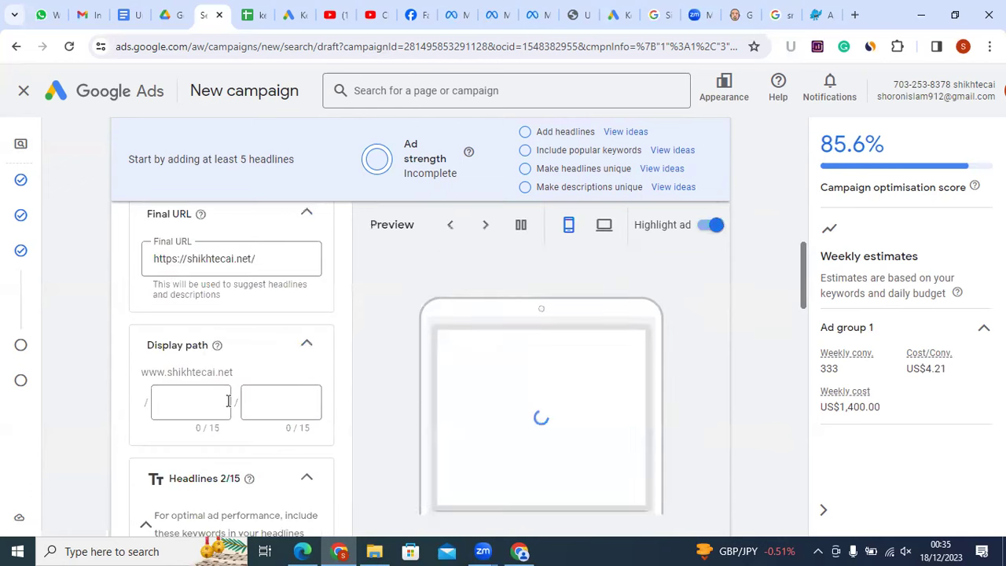
pyautogui.scroll(-3, 334, 353)
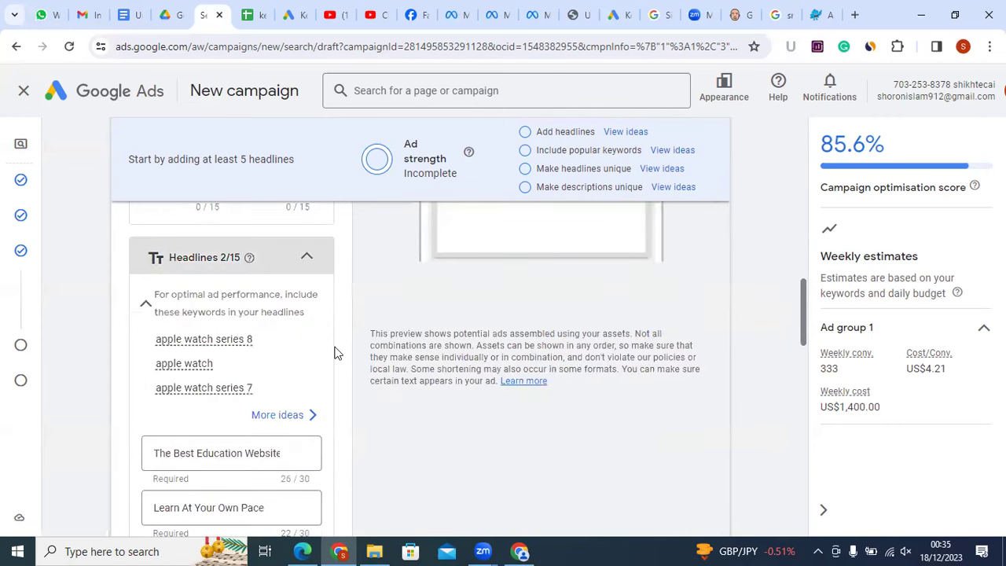
pyautogui.scroll(-5, 333, 372)
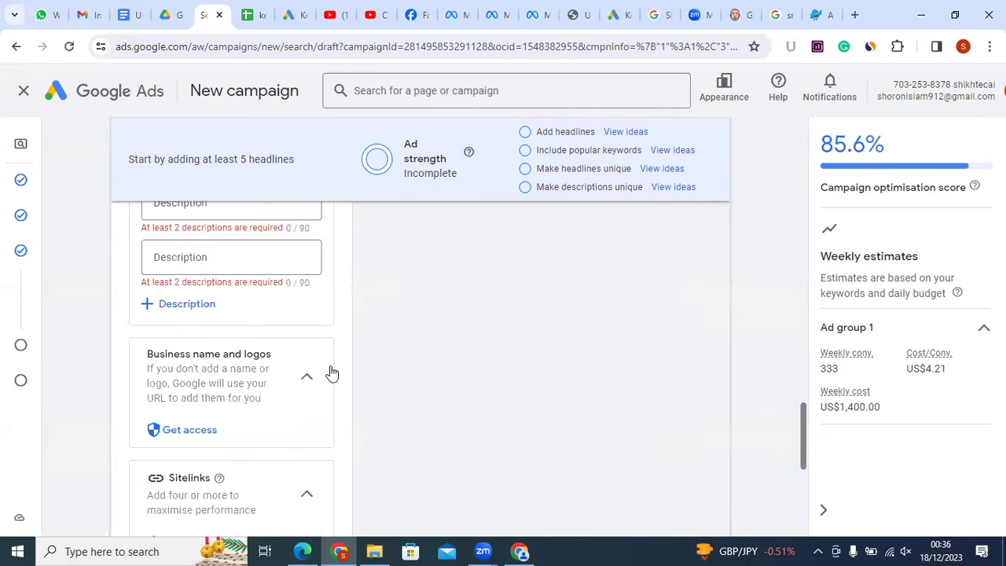
pyautogui.scroll(-3, 424, 430)
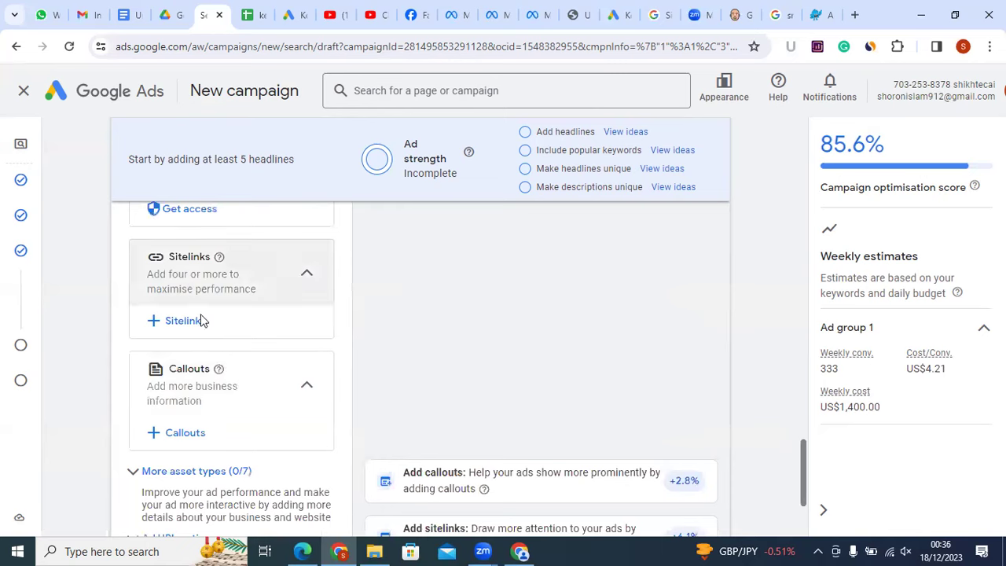
pyautogui.scroll(3, 220, 331)
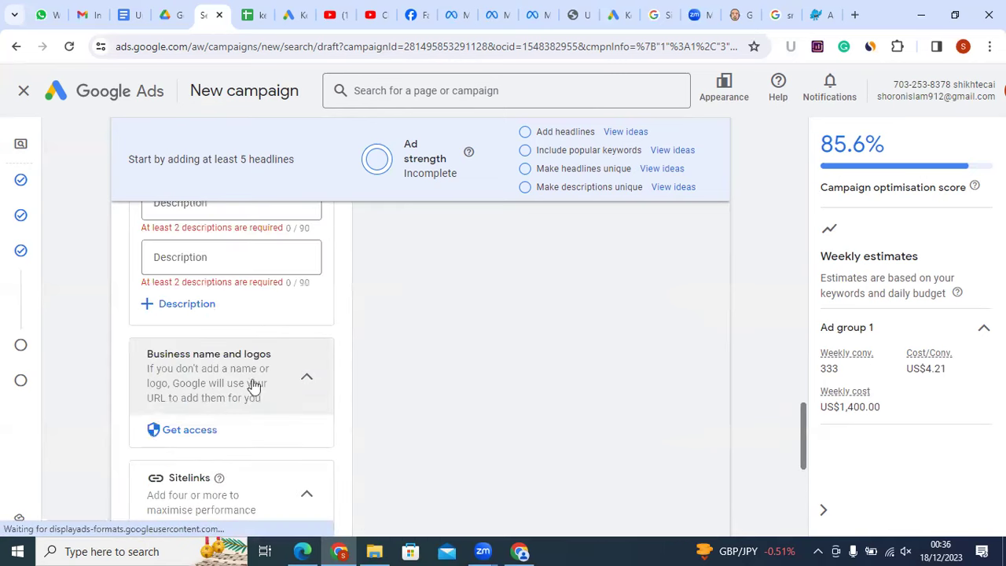
pyautogui.scroll(-3, 234, 278)
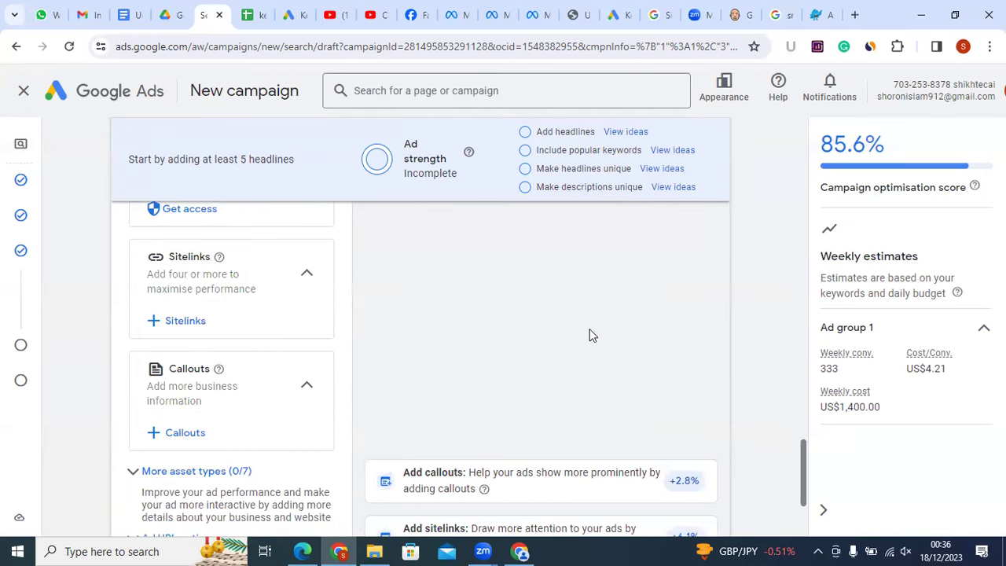
pyautogui.scroll(-2, 369, 383)
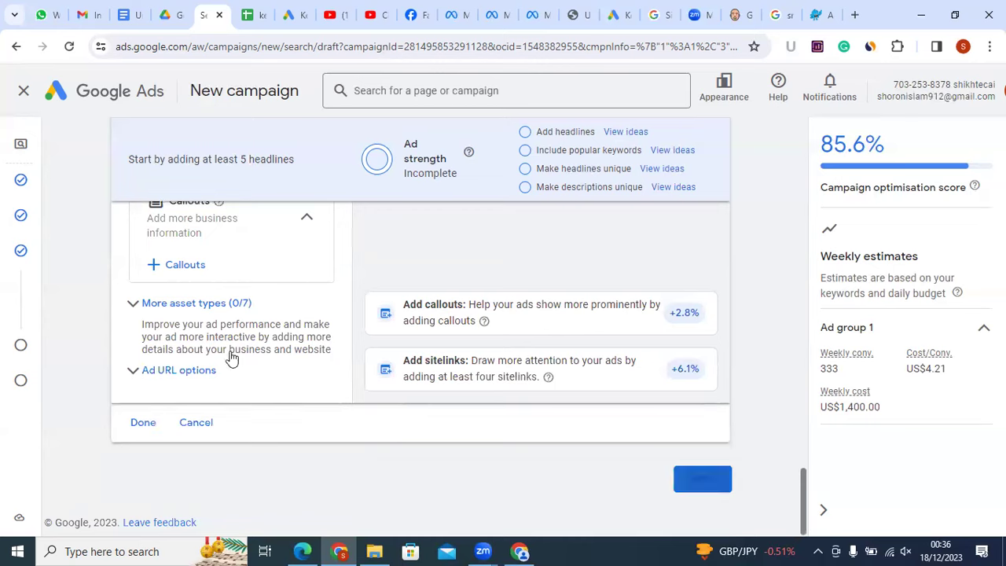
# Review the ad preview and headlines again, and examine the Ad strength rating with its improvement suggestions
pyautogui.scroll(4, 680, 336)
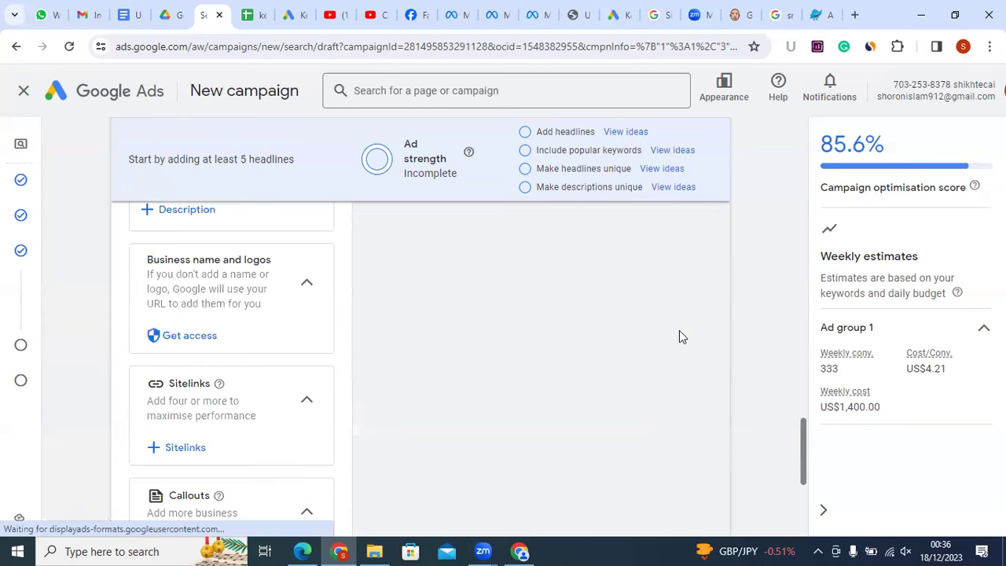
pyautogui.scroll(4, 664, 336)
pyautogui.scroll(4, 653, 346)
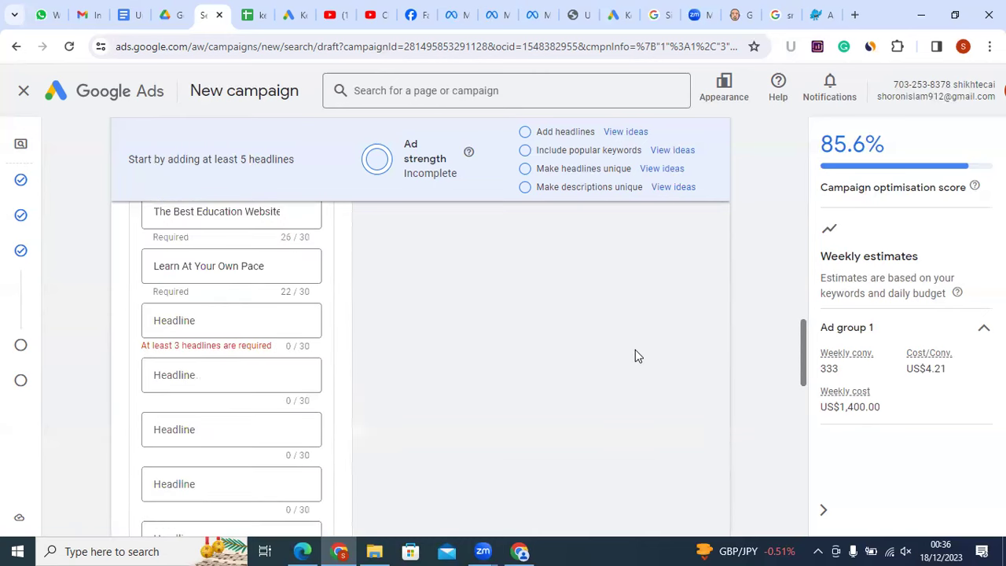
pyautogui.scroll(2, 597, 359)
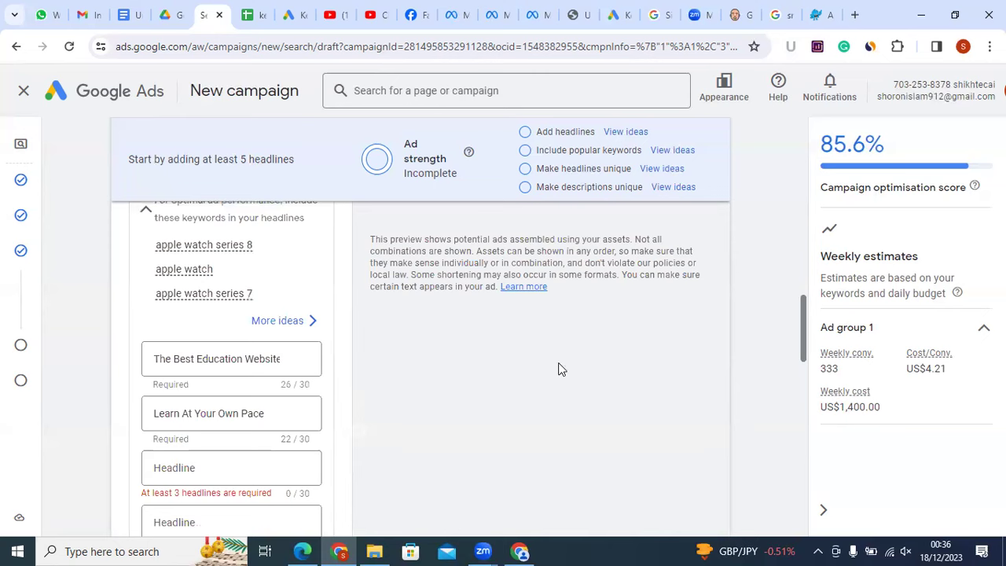
pyautogui.scroll(1, 560, 369)
pyautogui.scroll(5, 550, 346)
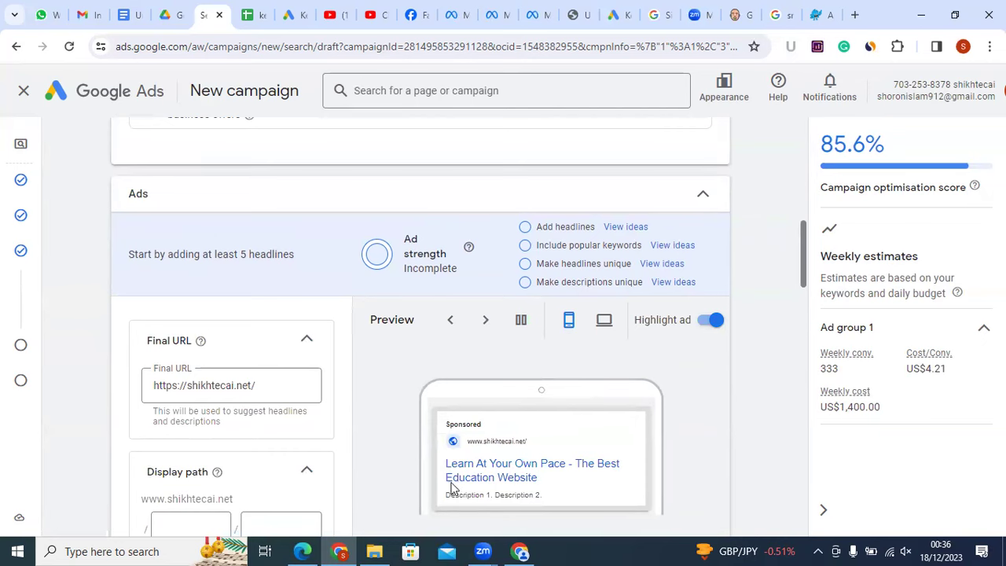
pyautogui.scroll(-5, 713, 401)
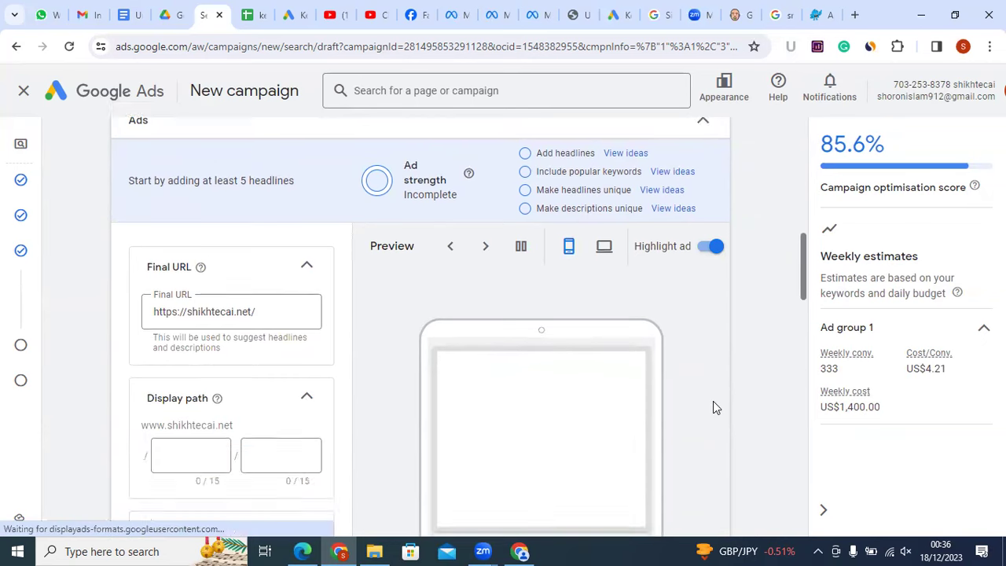
pyautogui.scroll(-5, 713, 401)
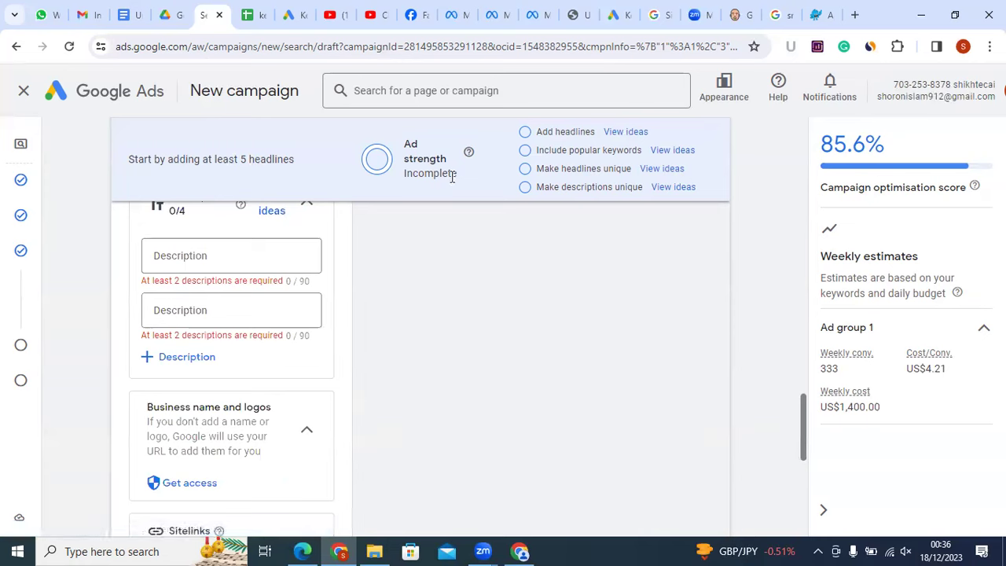
pyautogui.tripleClick(410, 144)
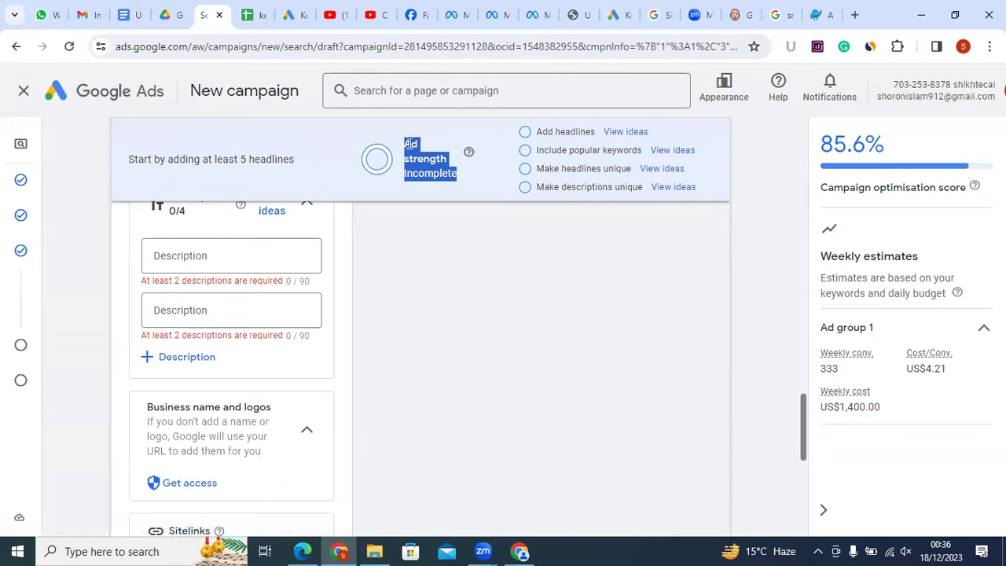
pyautogui.click(451, 163)
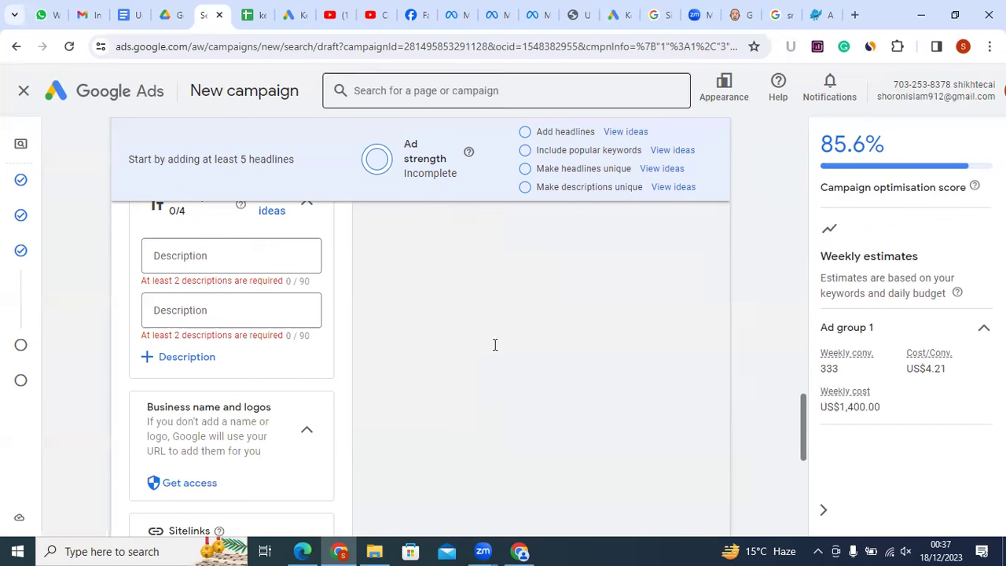
# Finish with the keywords and ads stage and proceed to the campaign's Budget page
pyautogui.scroll(-3, 344, 420)
pyautogui.scroll(-3, 654, 478)
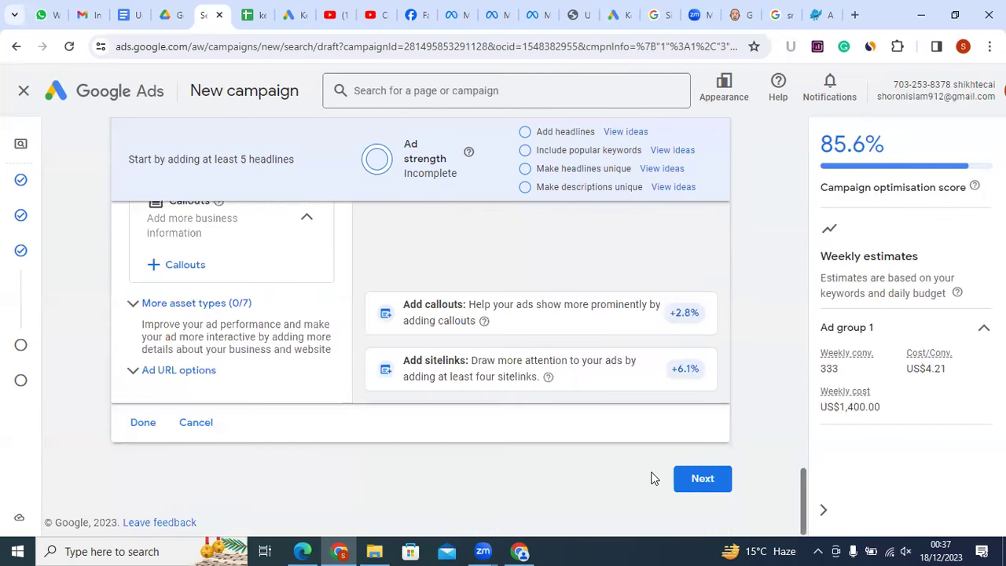
pyautogui.click(702, 479)
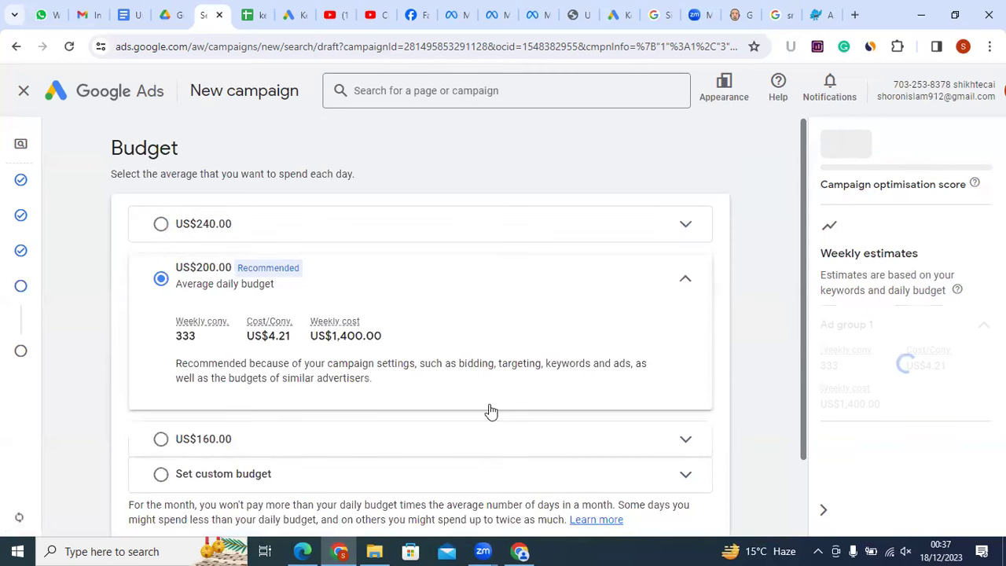
pyautogui.scroll(-2, 490, 411)
pyautogui.scroll(2, 491, 322)
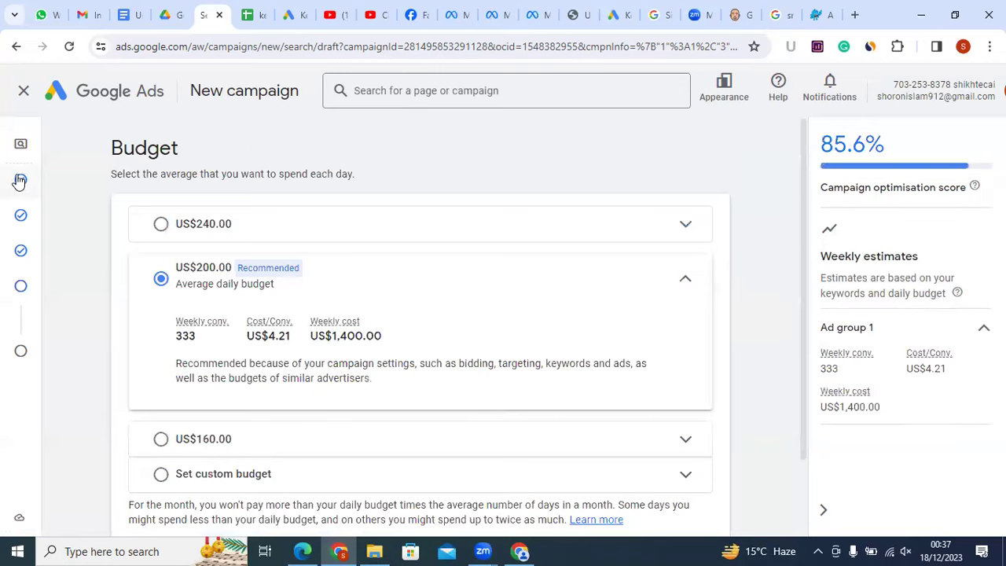
# Check the list of campaign creation stages and examine the average daily budget options on the Budget page
pyautogui.moveTo(34, 186)
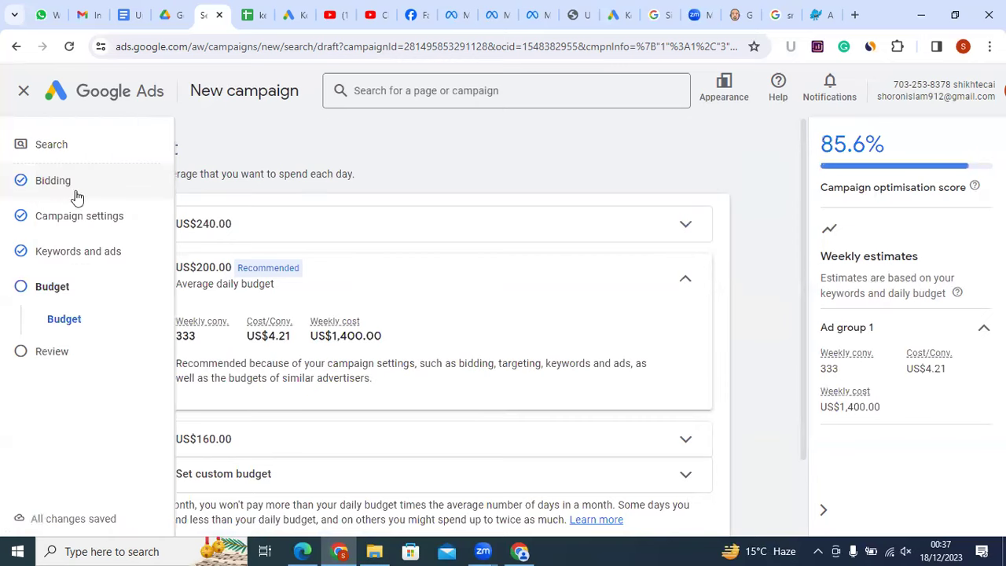
pyautogui.click(68, 184)
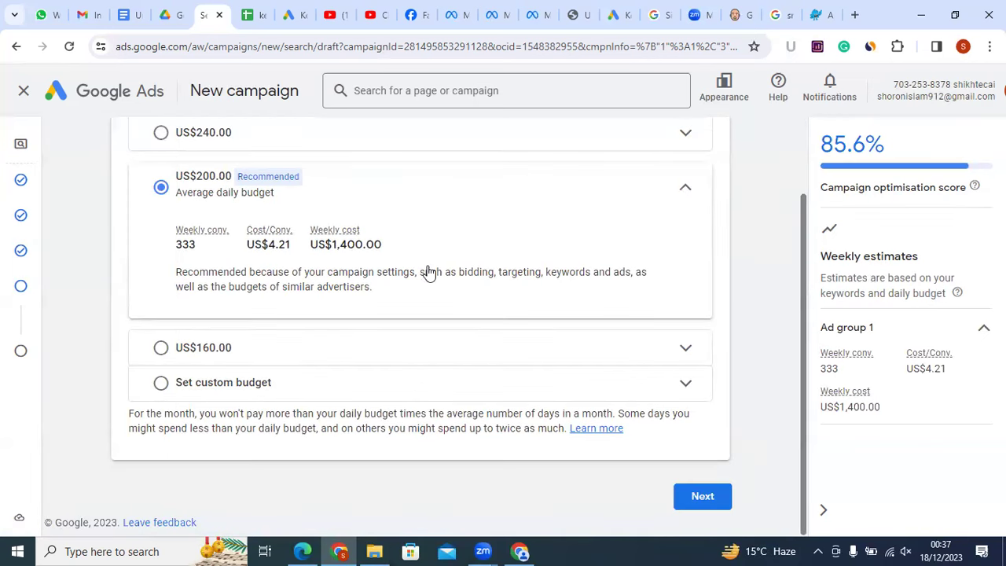
pyautogui.scroll(1, 446, 249)
pyautogui.scroll(1, 448, 250)
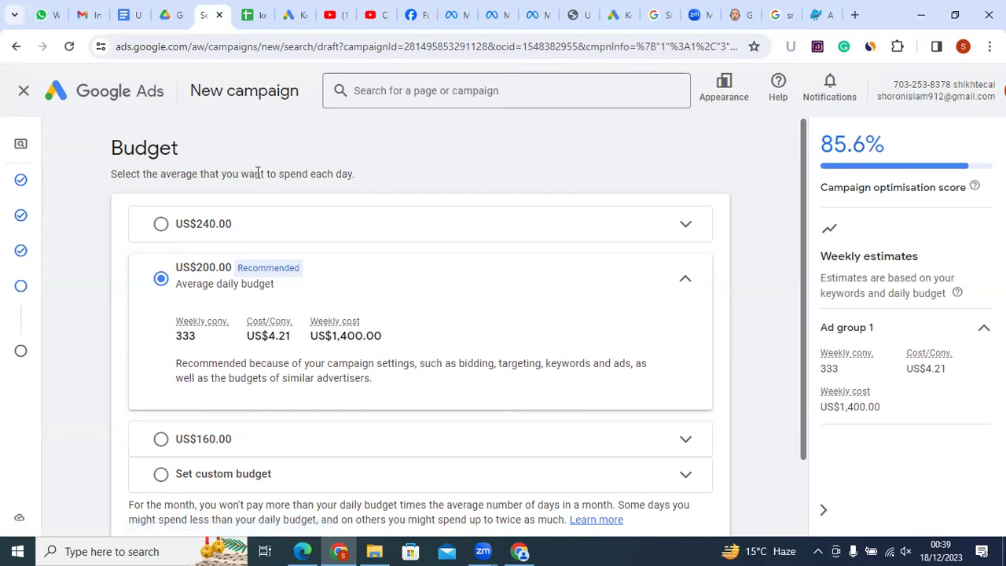
pyautogui.tripleClick(259, 174)
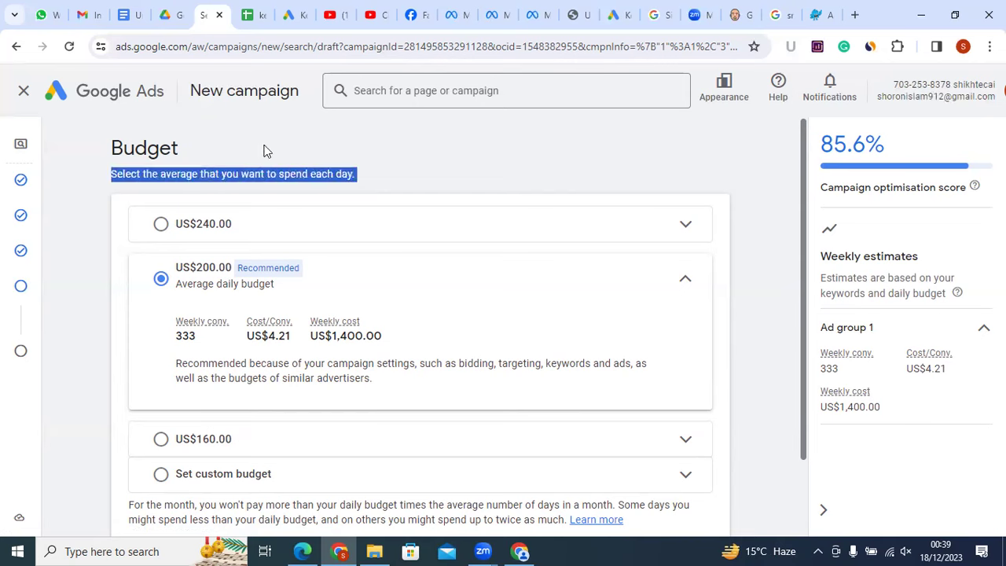
pyautogui.click(264, 150)
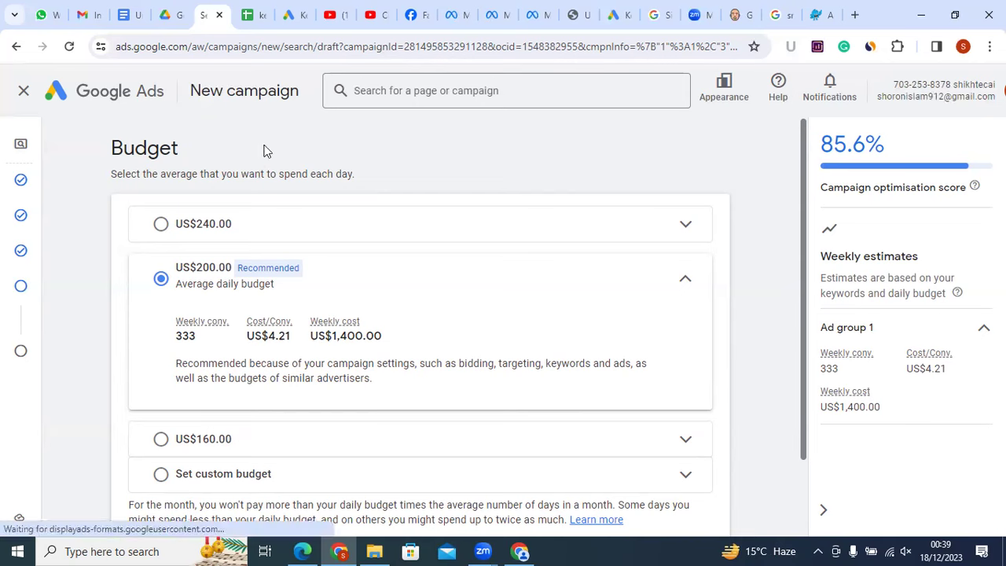